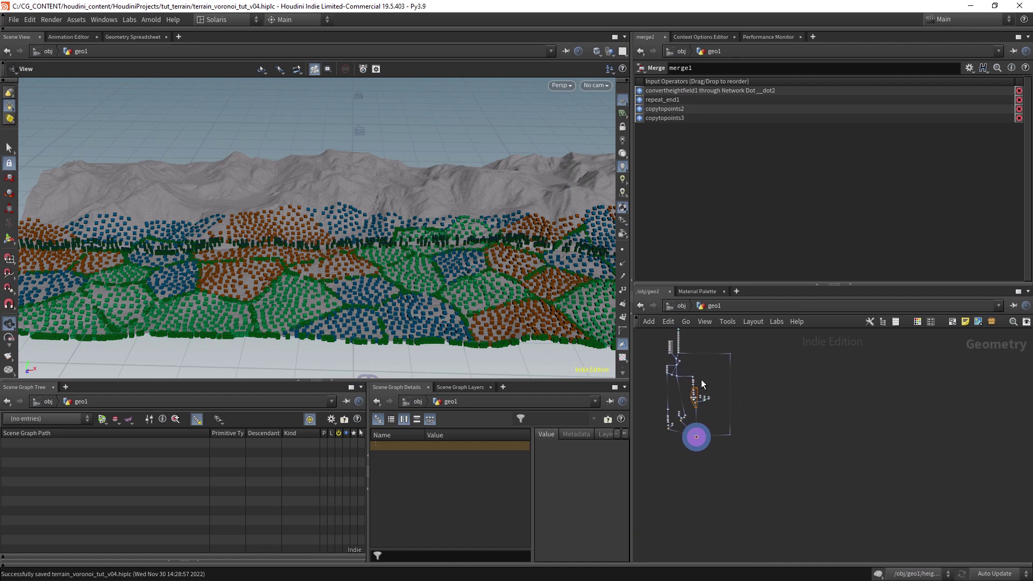
Add a Null named OUT_TERRAIN, insert it on the terrain's wire in geo1, and make it the displayed node.
scroll(702, 380, "up", 6)
key("Tab")
type("null")
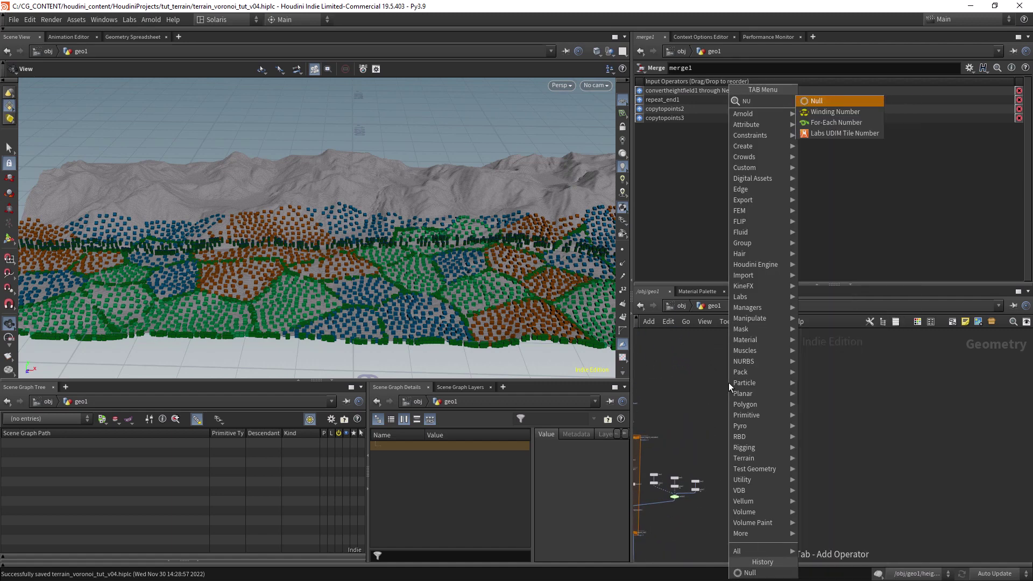
key("Return")
left_click(728, 383)
scroll(791, 368, "up", 5)
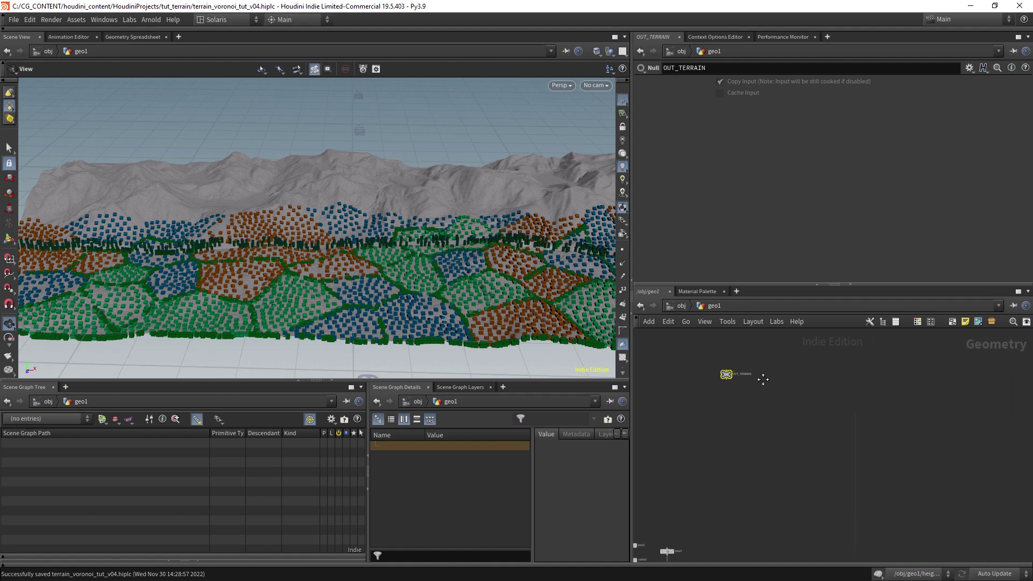
left_click_drag(714, 372, 843, 398)
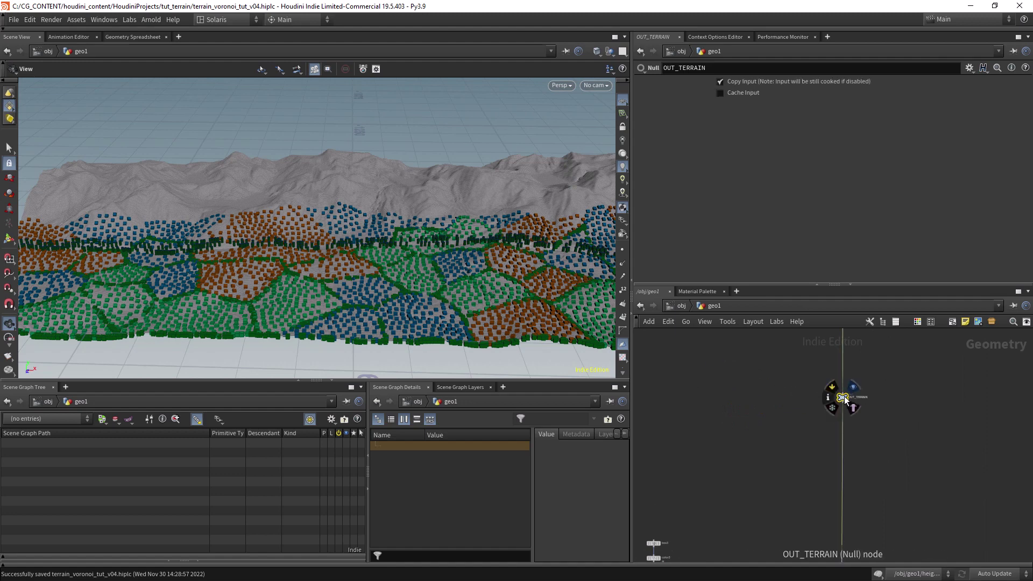
left_click(852, 397)
middle_click_drag(465, 243, 420, 244)
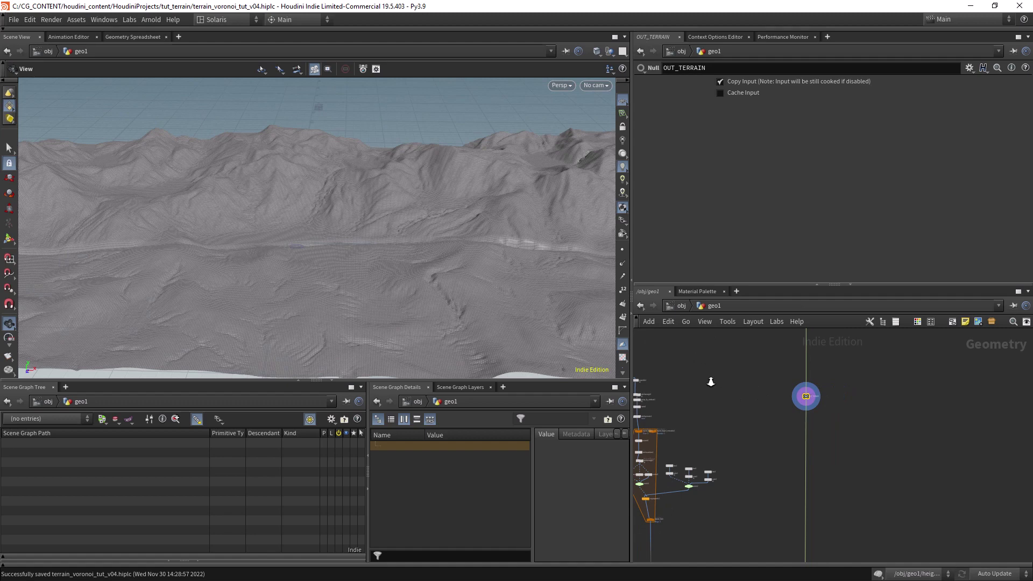
scroll(710, 382, "down", 2)
Select the Solaris desktop and open the stage network.
left_click(233, 21)
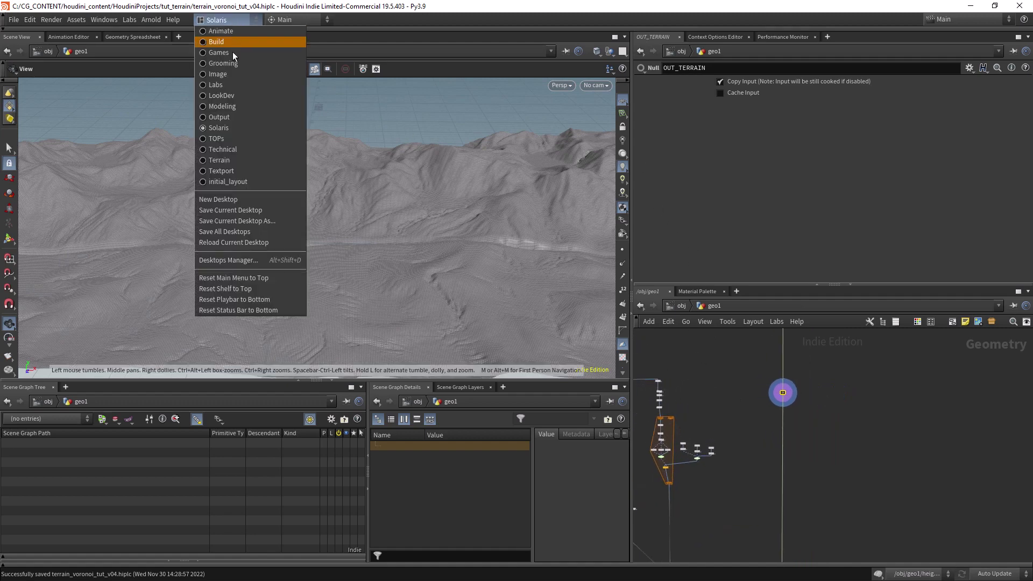
left_click(237, 127)
left_click(229, 20)
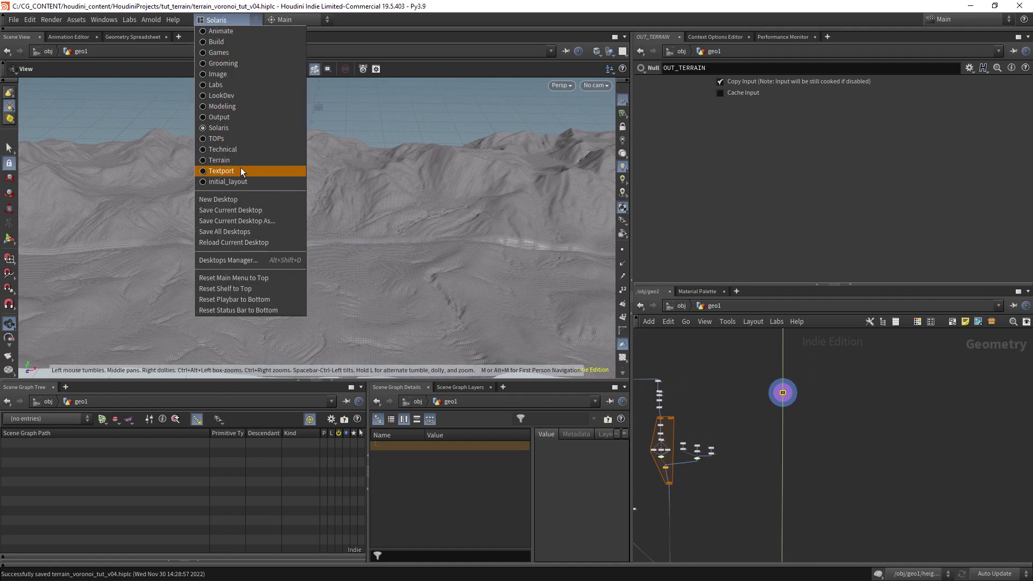
left_click(228, 132)
left_click(686, 321)
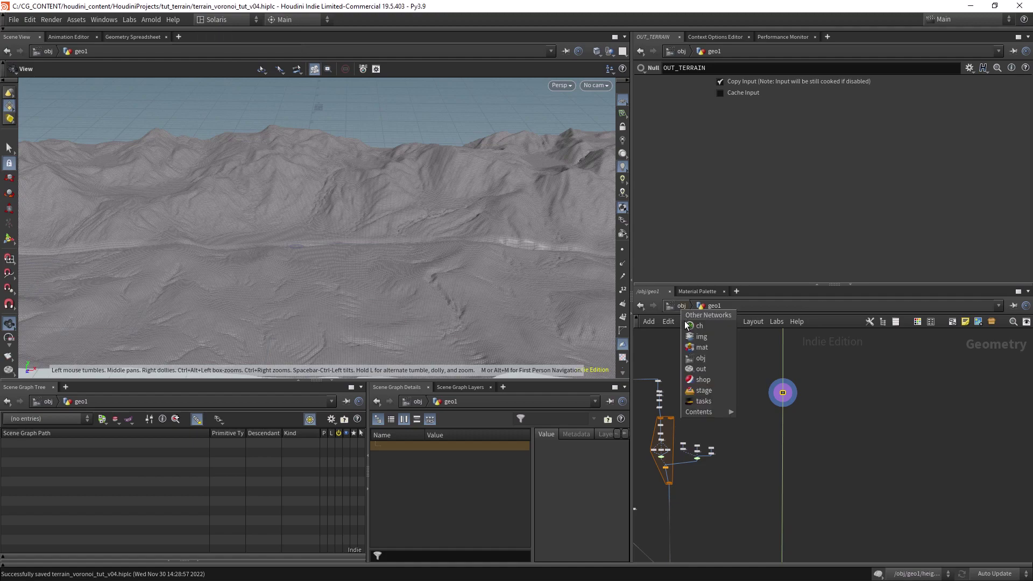
left_click(705, 388)
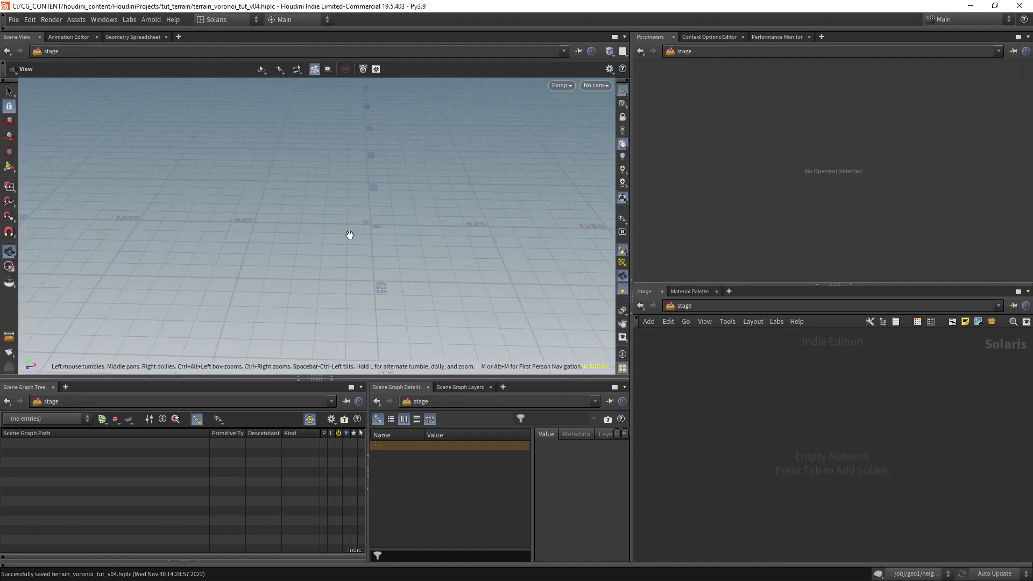
Add a SOP Import node that brings in /obj/geo1/OUT_TERRAIN, and enable Load As Reference.
key("Tab")
type("sop")
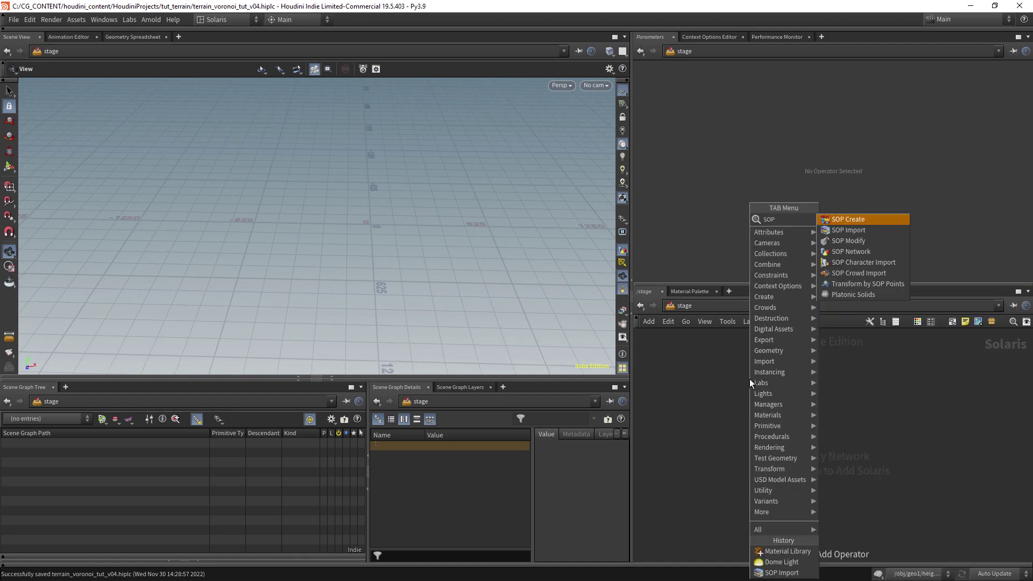
key("Return")
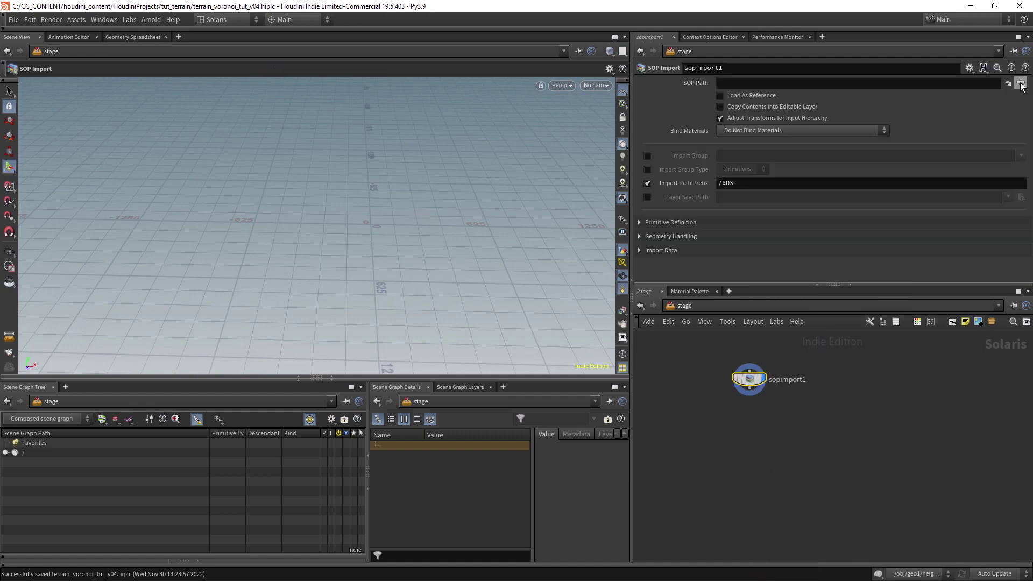
left_click(1020, 84)
left_click(964, 66)
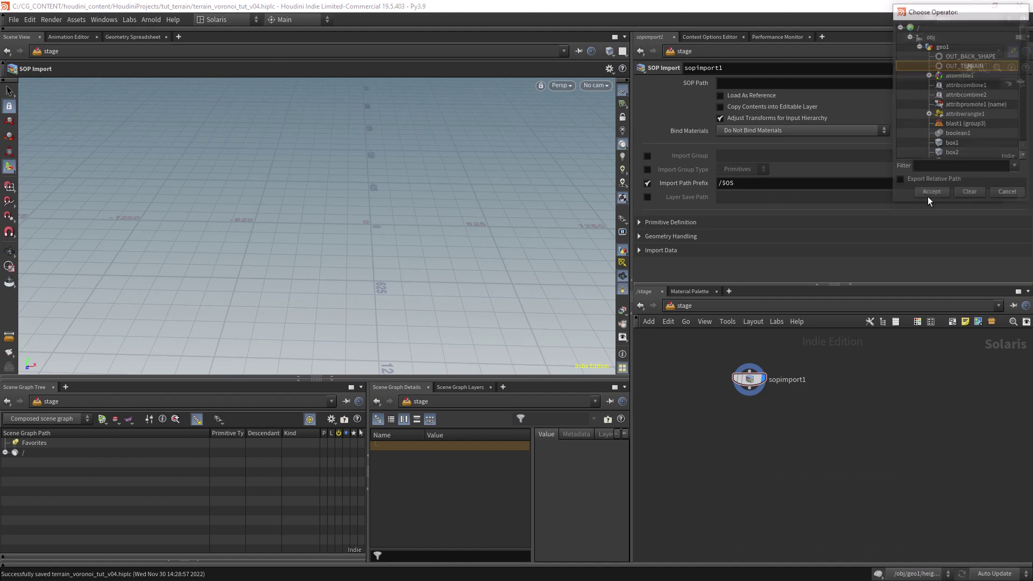
left_click(930, 193)
left_click(745, 96)
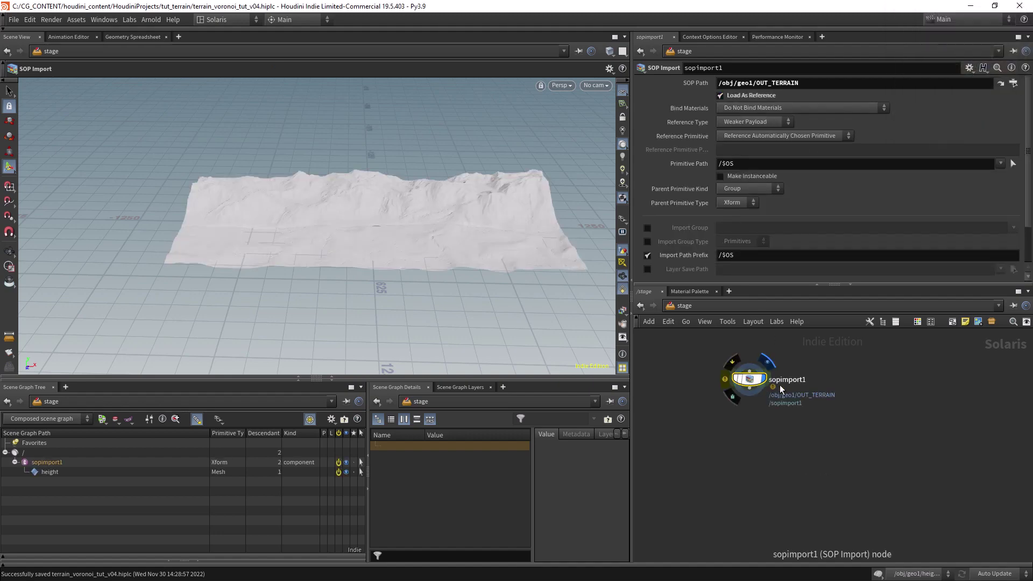
Check the SOP Import node's information.
middle_click(747, 380)
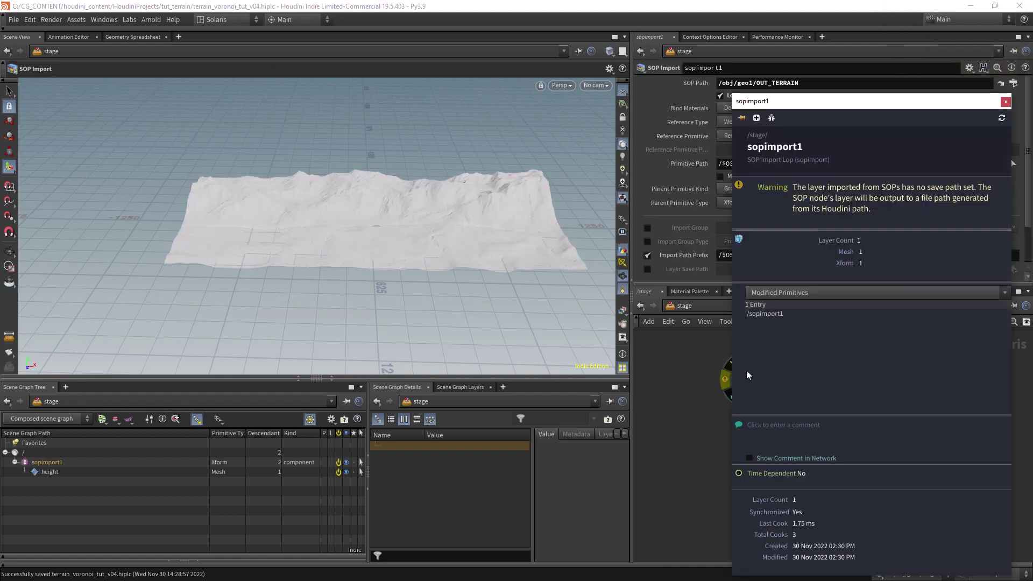
left_click(1004, 103)
key("Escape")
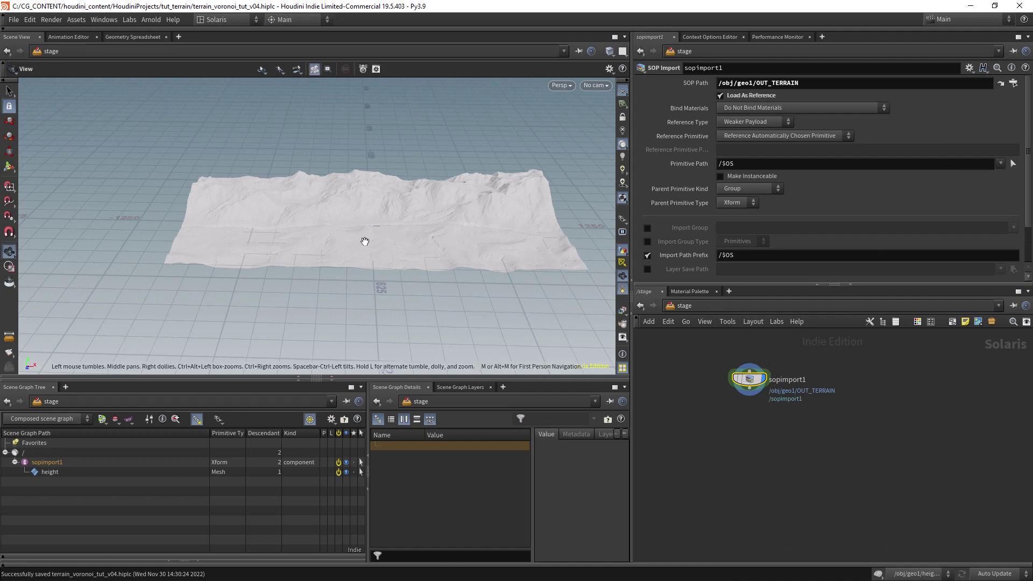
Change the viewport's display option for the imported terrain and inspect its surface.
scroll(421, 269, "up", 3)
mouse_move(421, 268)
left_mouse_down()
mouse_move(398, 269)
mouse_move(427, 266)
left_mouse_up()
key("Return")
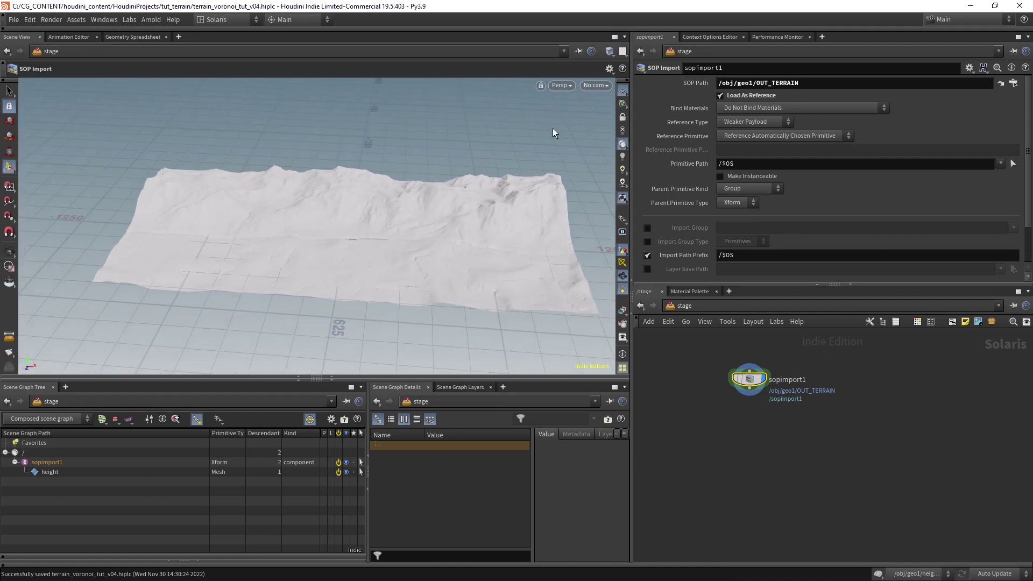
left_click(609, 50)
left_click(645, 183)
key("Escape")
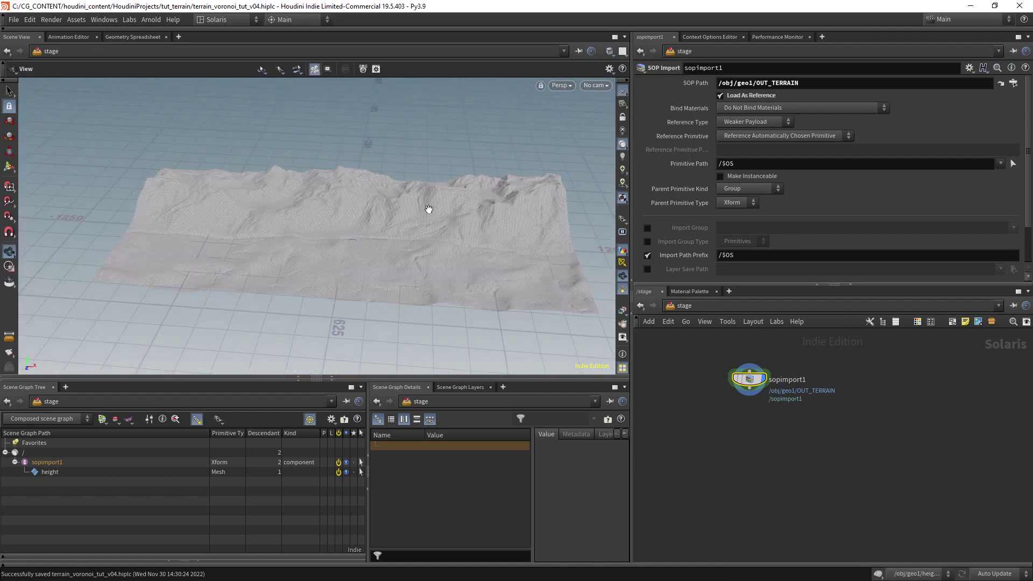
scroll(467, 206, "up", 3)
scroll(467, 207, "down", 3)
scroll(454, 270, "down", 3)
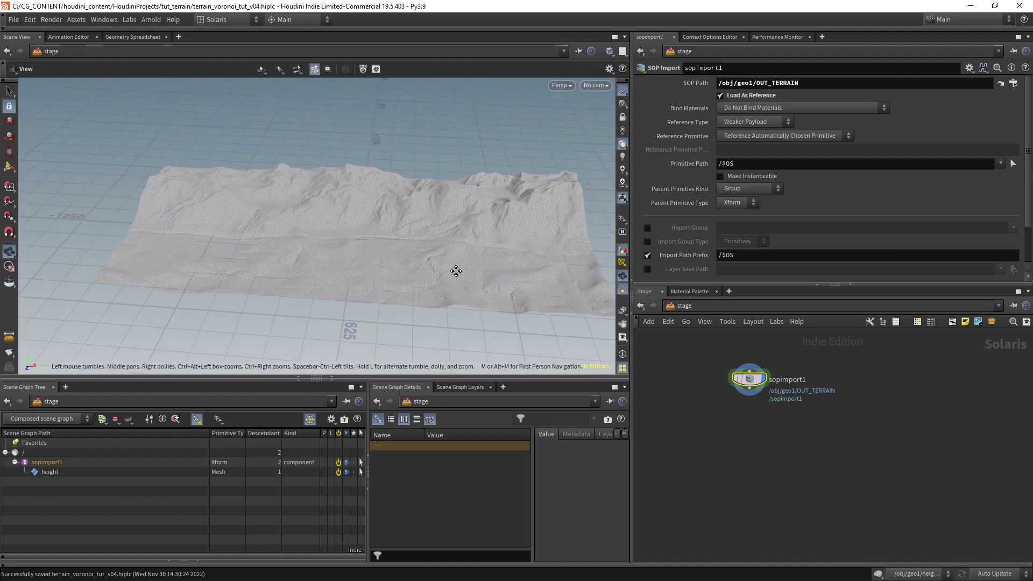
Add a Dome Light after the SOP Import node and load the recently used sky image ending in 4k_0069.exr as its texture.
key("Return")
left_click_drag(755, 396, 743, 420)
type("dome")
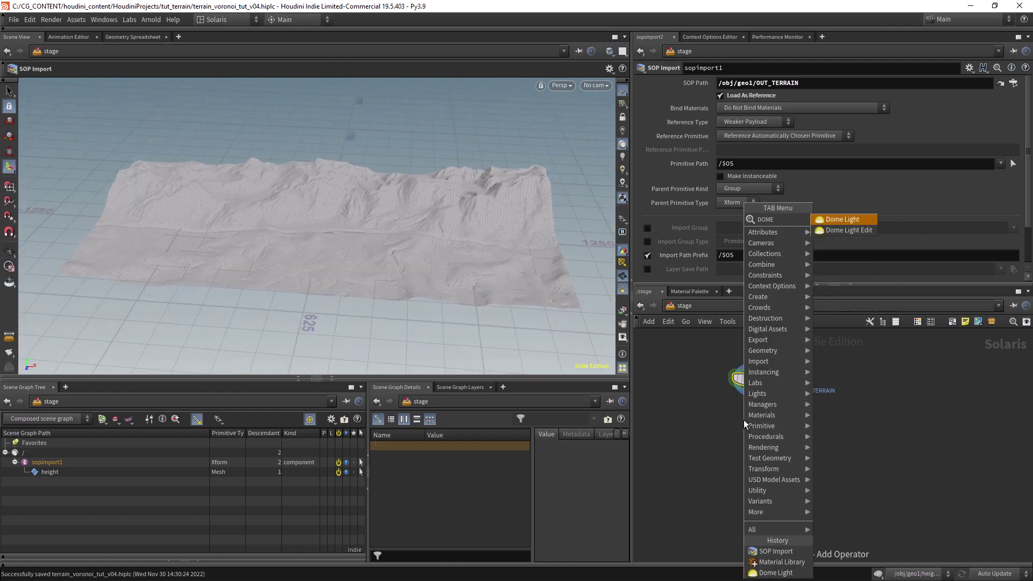
key("Return")
left_click(998, 239)
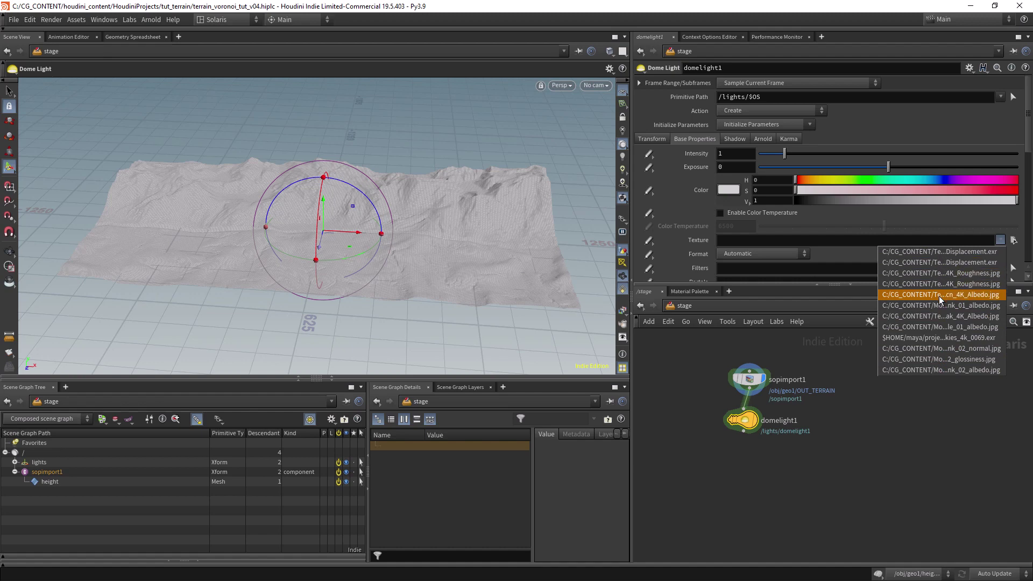
left_click(938, 336)
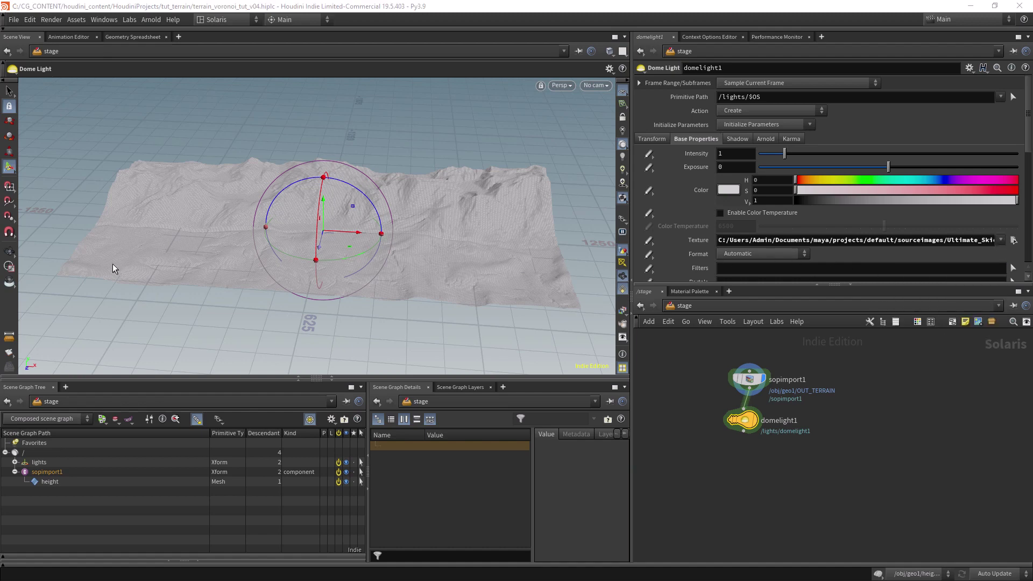
Align the dome light node beneath the SOP Import node and make it the displayed node.
key("Escape")
left_click_drag(371, 216, 417, 237)
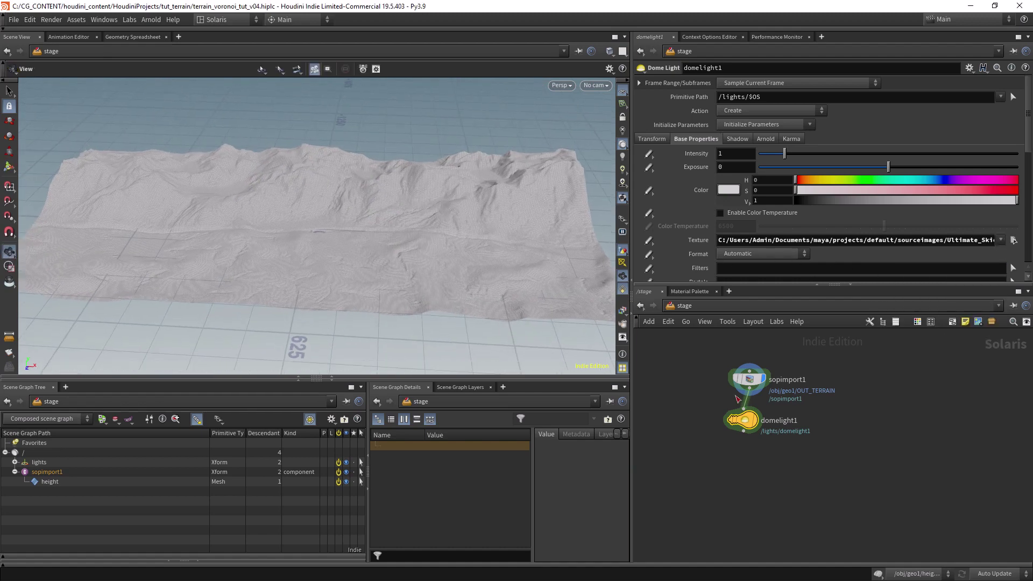
mouse_move(762, 407)
left_click_drag(752, 426, 758, 434)
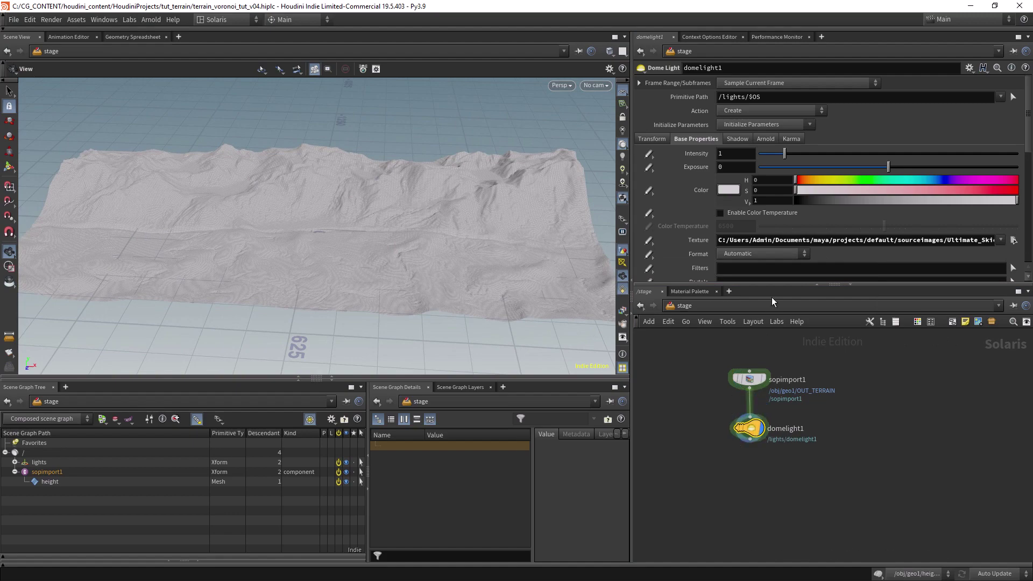
Render the viewport with Karma, then switch its renderer to Arnold.
left_click_drag(493, 203, 471, 196)
left_click(562, 85)
left_click(571, 137)
left_click(552, 85)
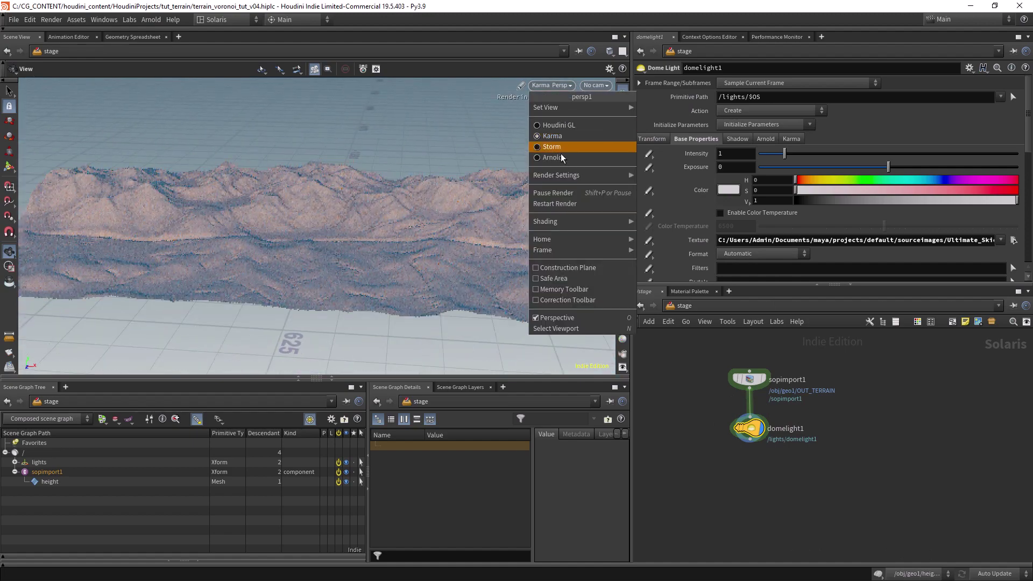
left_click(561, 153)
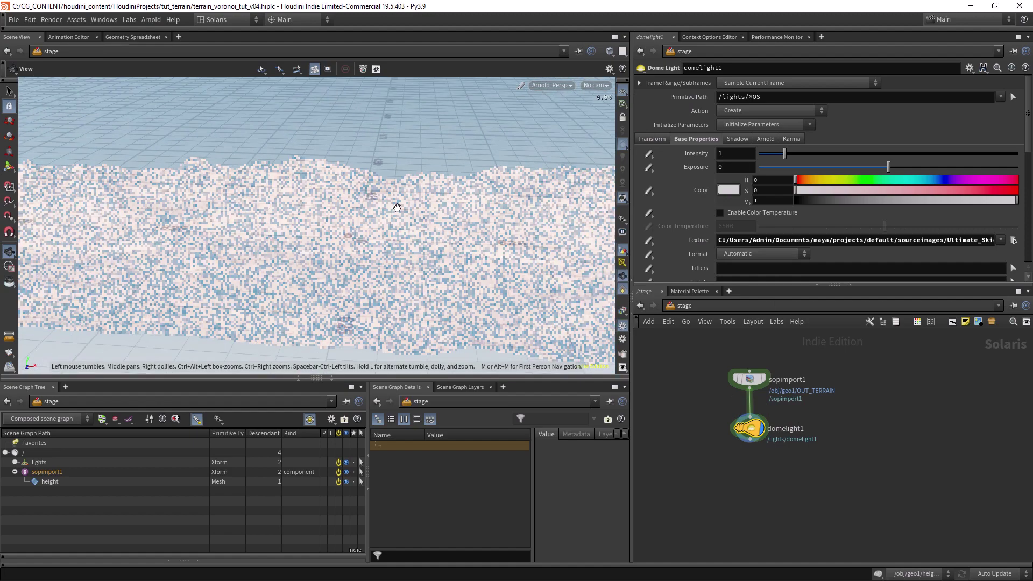
left_click_drag(434, 201, 575, 218)
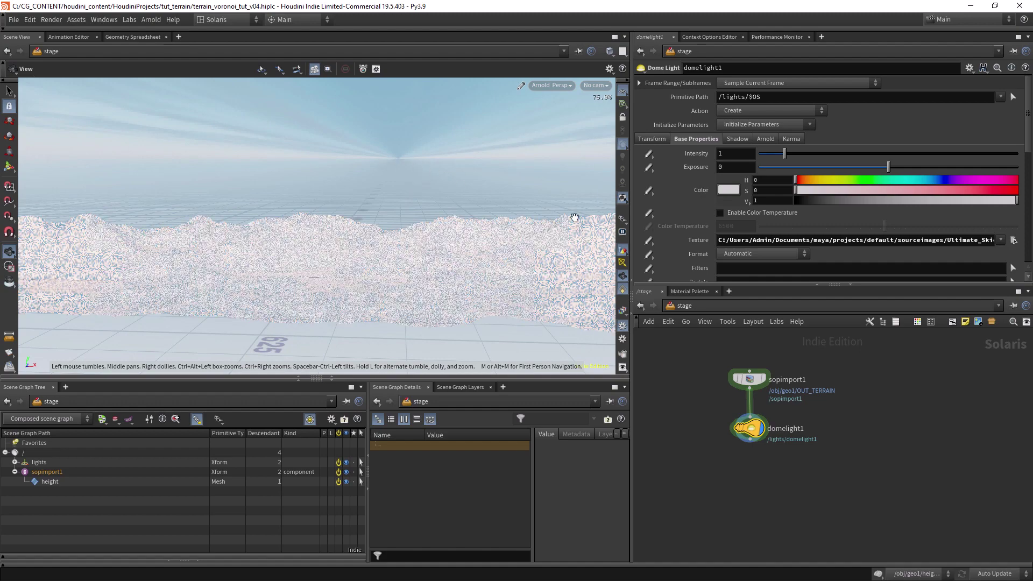
Set the dome light's texture format to Lat-Long.
left_click(740, 253)
left_click(735, 276)
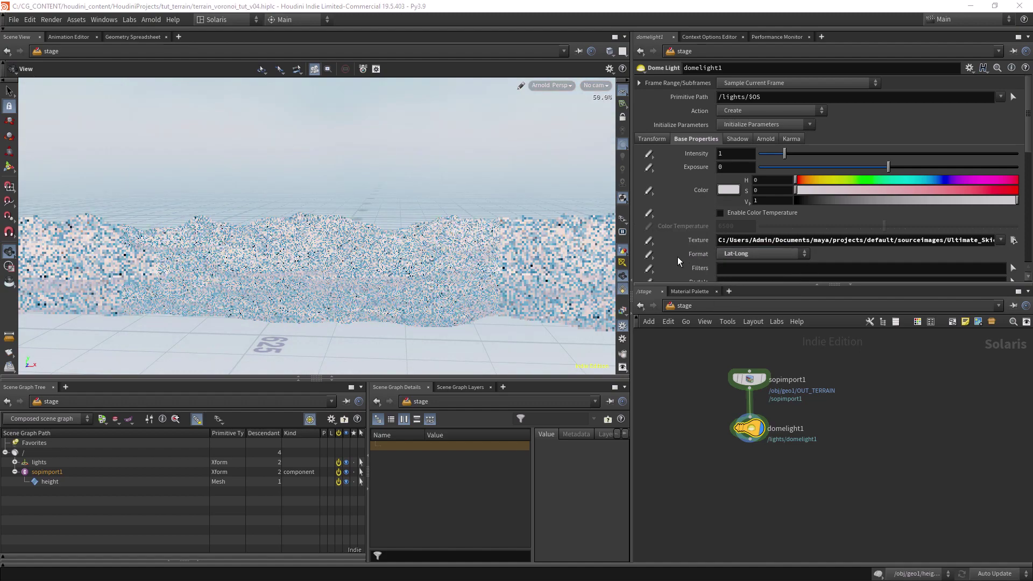
left_click_drag(477, 237, 487, 253)
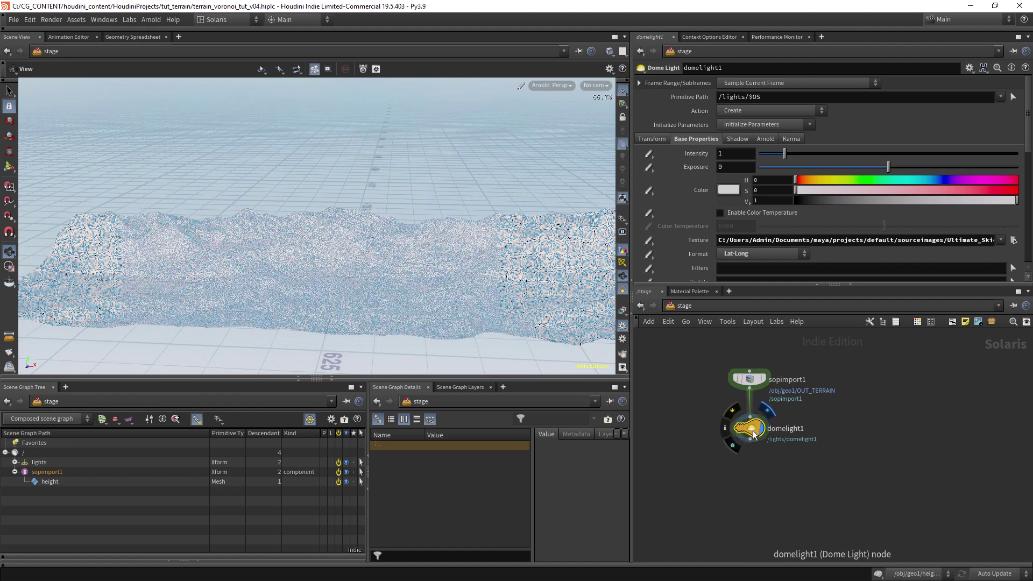
Enable the dome light's Arnold Samples parameter with Set or Create and set it to 2.
left_click(764, 139)
left_click(650, 170)
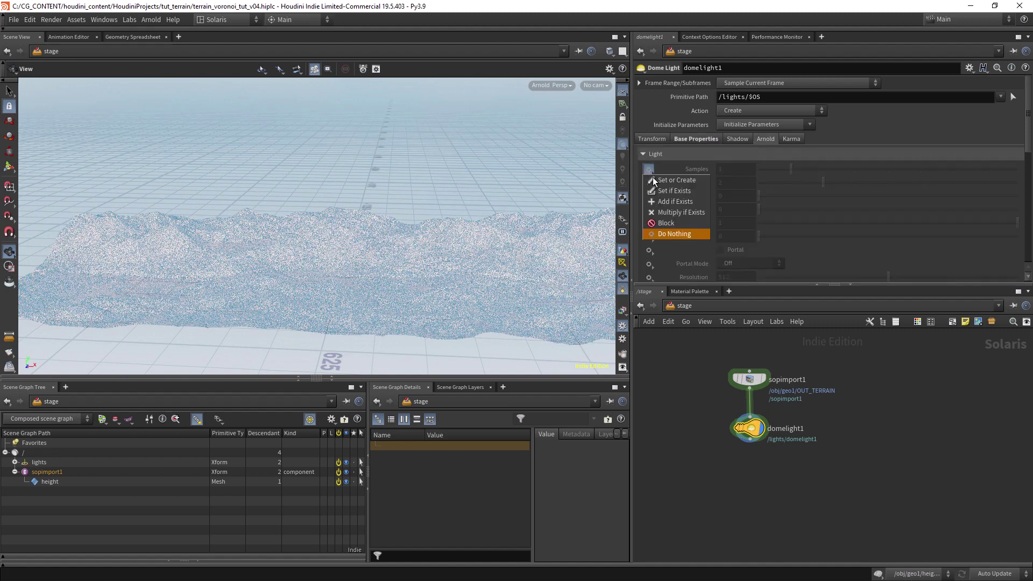
left_click(670, 180)
type("2")
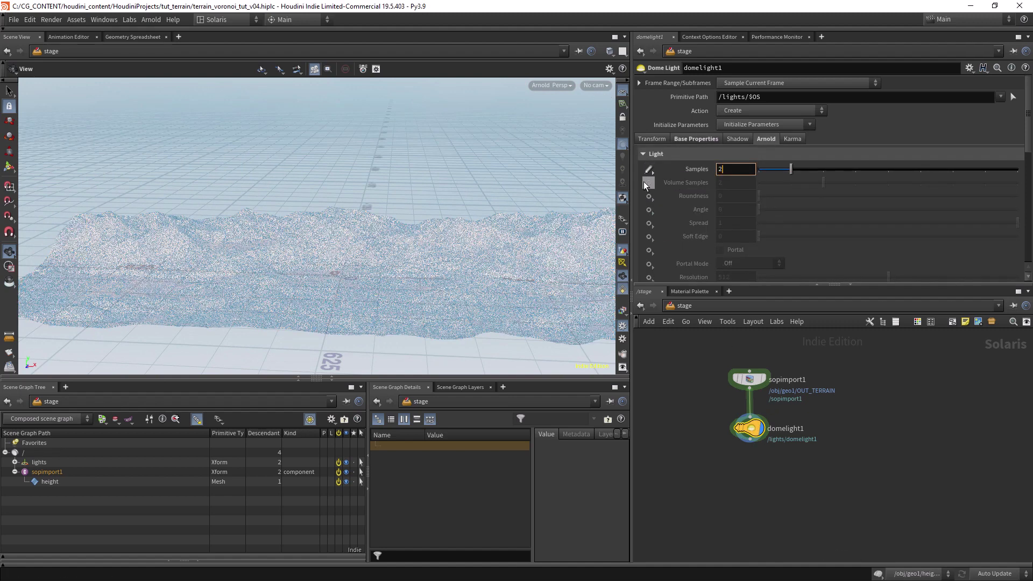
key("Return")
scroll(432, 239, "up", 5)
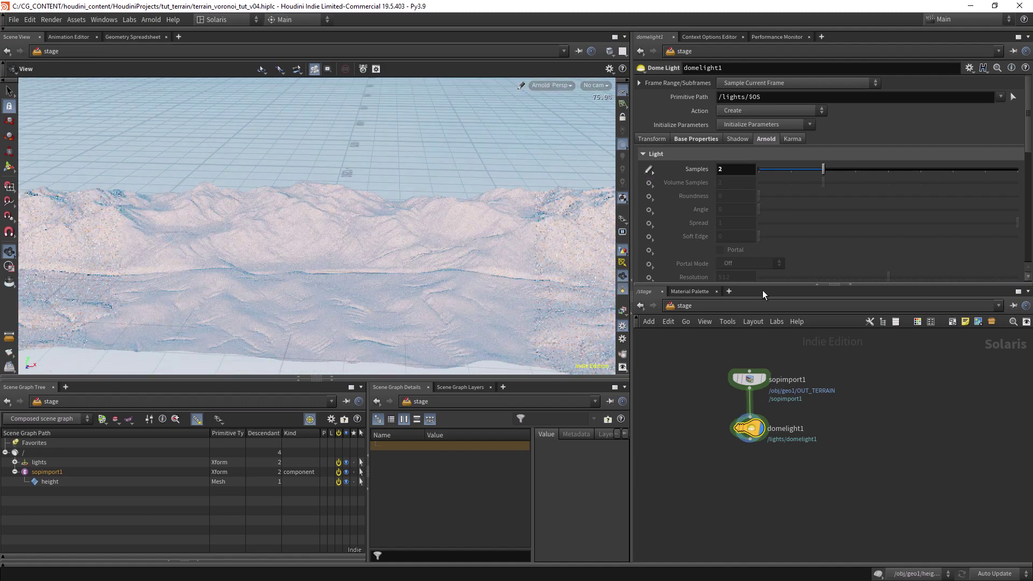
Rotate the dome light around Y to 440 to change the lighting direction on the terrain.
left_click(697, 139)
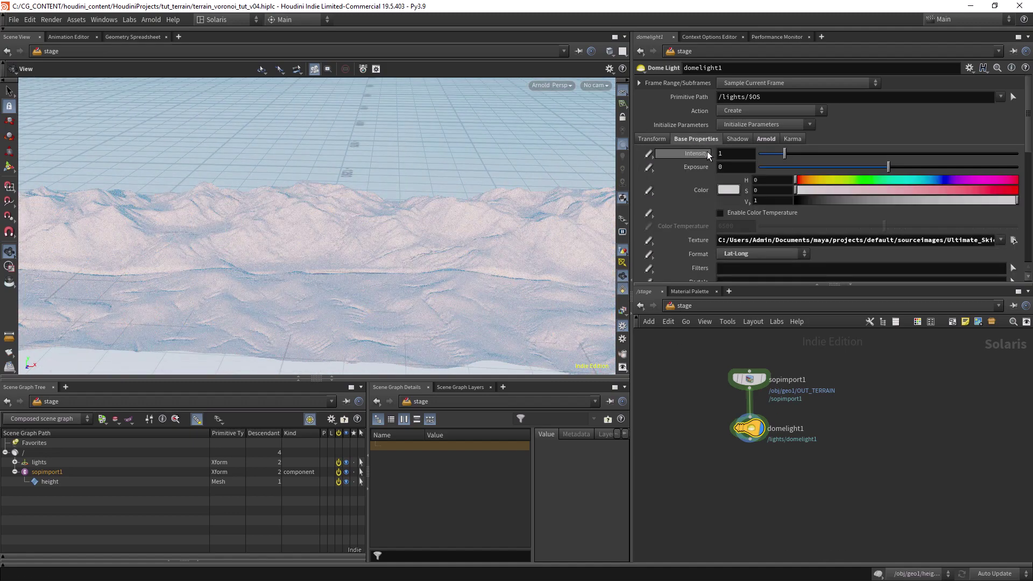
left_click(653, 139)
middle_click_drag(820, 192, 826, 194)
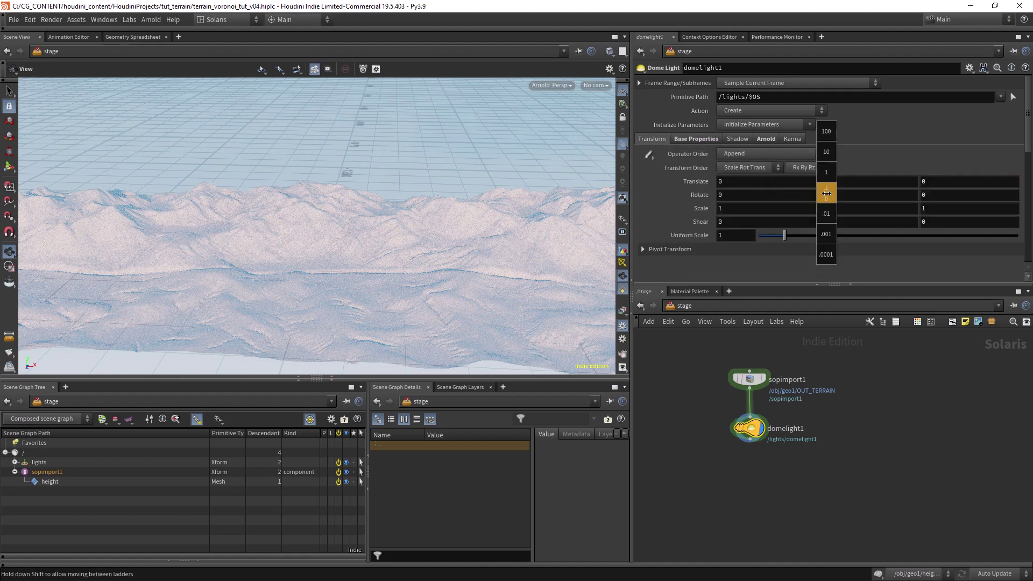
mouse_move(827, 148)
middle_mouse_down()
mouse_move(887, 148)
mouse_move(833, 194)
mouse_move(831, 135)
mouse_move(814, 136)
mouse_move(812, 160)
middle_mouse_up()
middle_click_drag(832, 195, 864, 160)
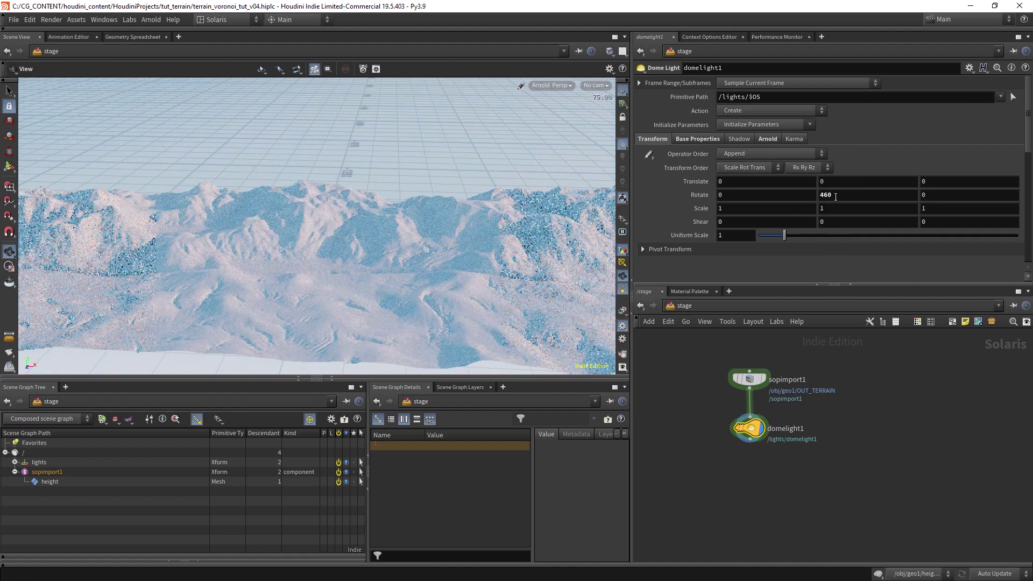
middle_click_drag(836, 196, 824, 157)
middle_click_drag(837, 195, 821, 161)
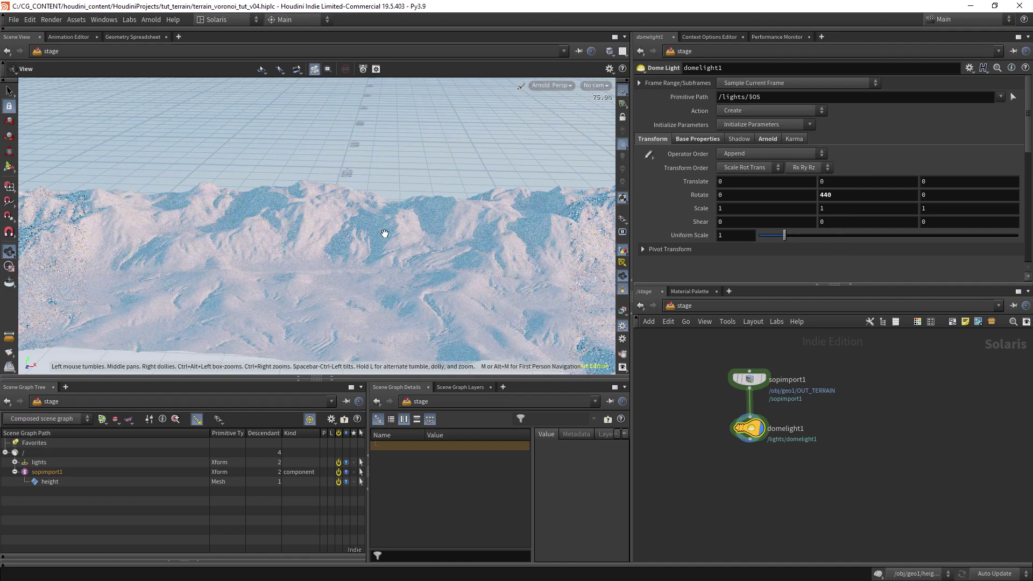
scroll(422, 257, "up", 5)
scroll(421, 257, "down", 5)
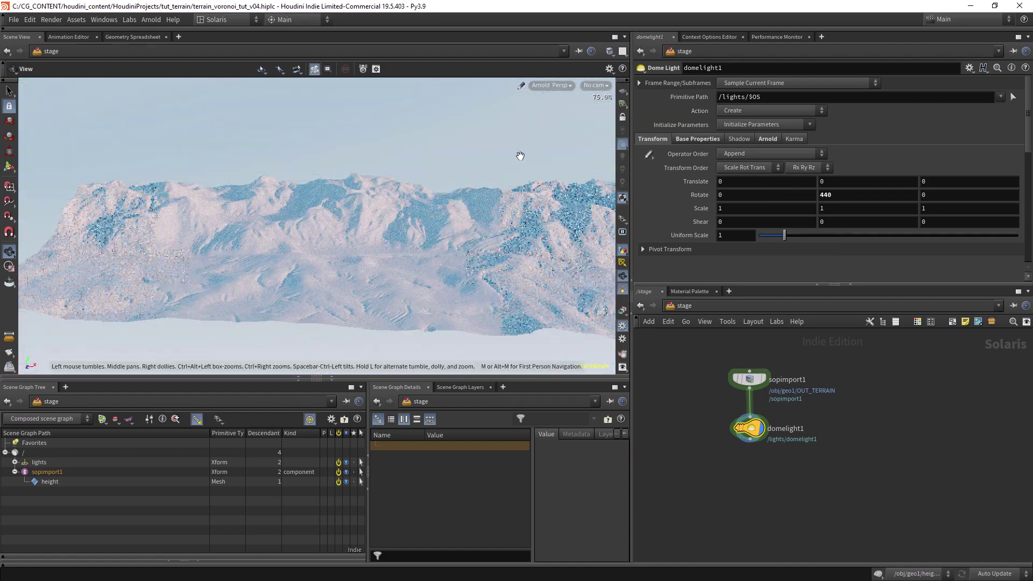
Switch the viewport renderer from Arnold to Houdini GL.
scroll(475, 221, "up", 6)
scroll(469, 243, "down", 5)
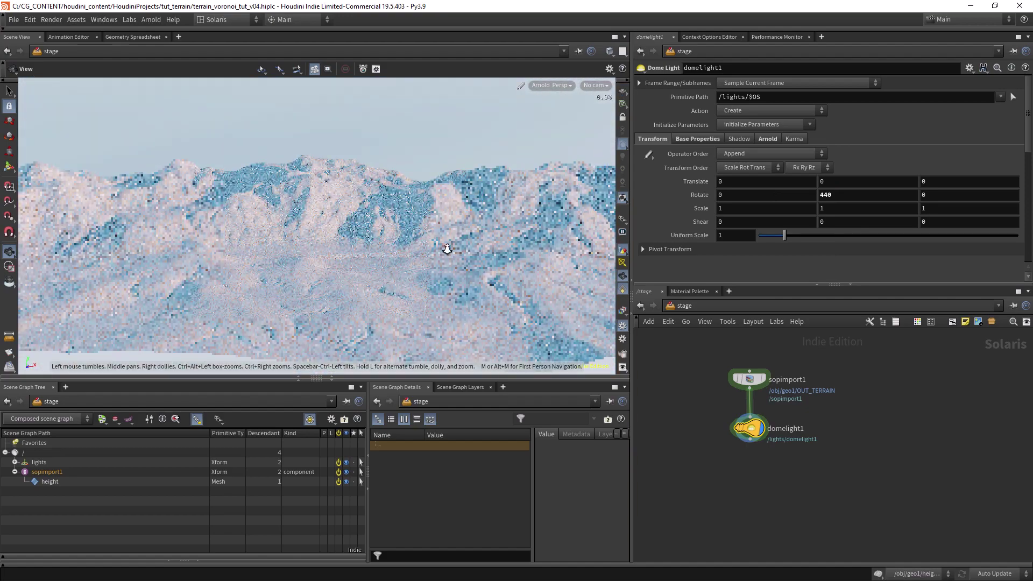
left_click(557, 86)
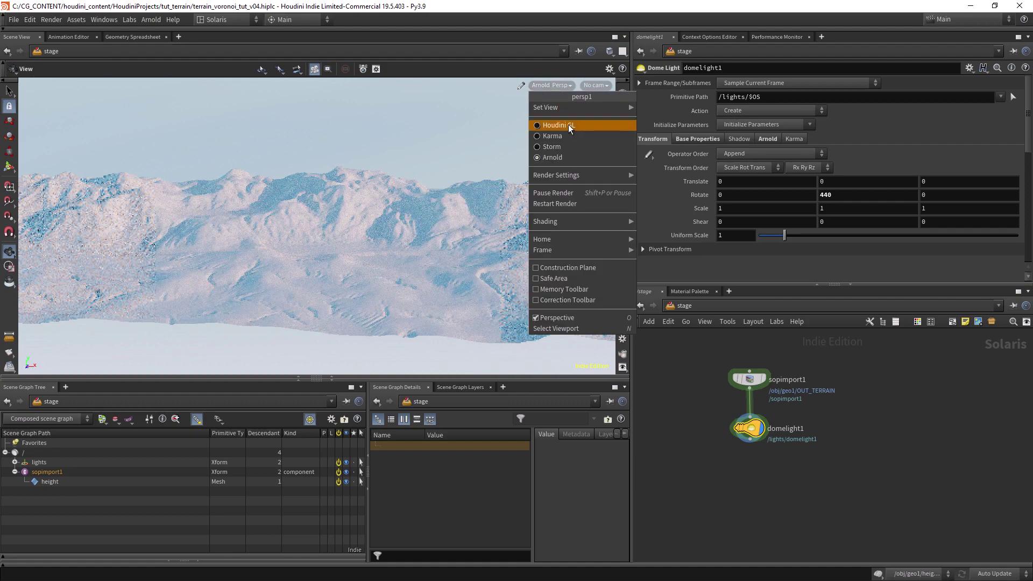
left_click(569, 124)
Make room above the dome light node and insert a Material Library node between sopimport1 and domelight1.
left_click_drag(749, 429, 743, 509)
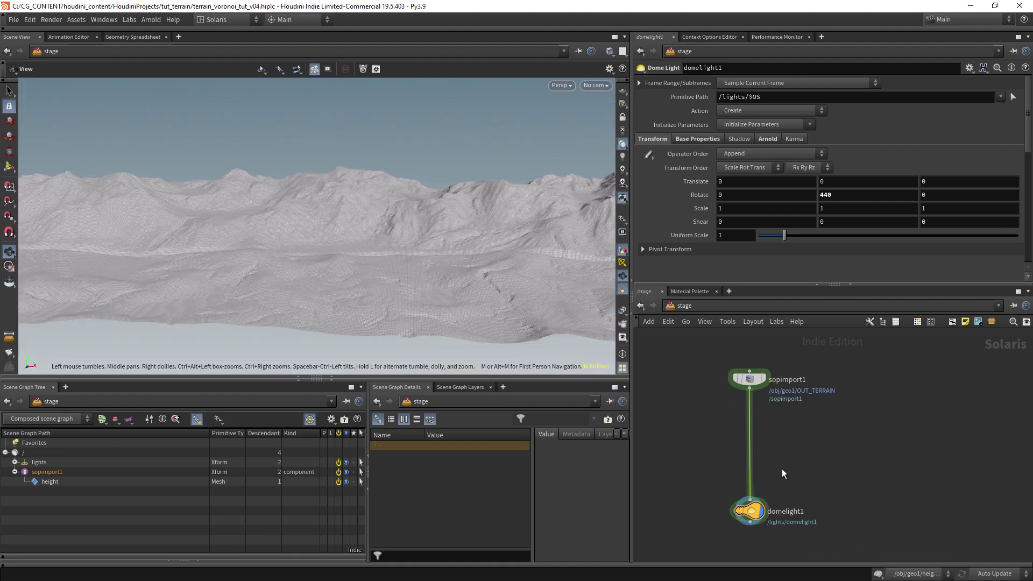
key("Tab")
type("material")
key("Return")
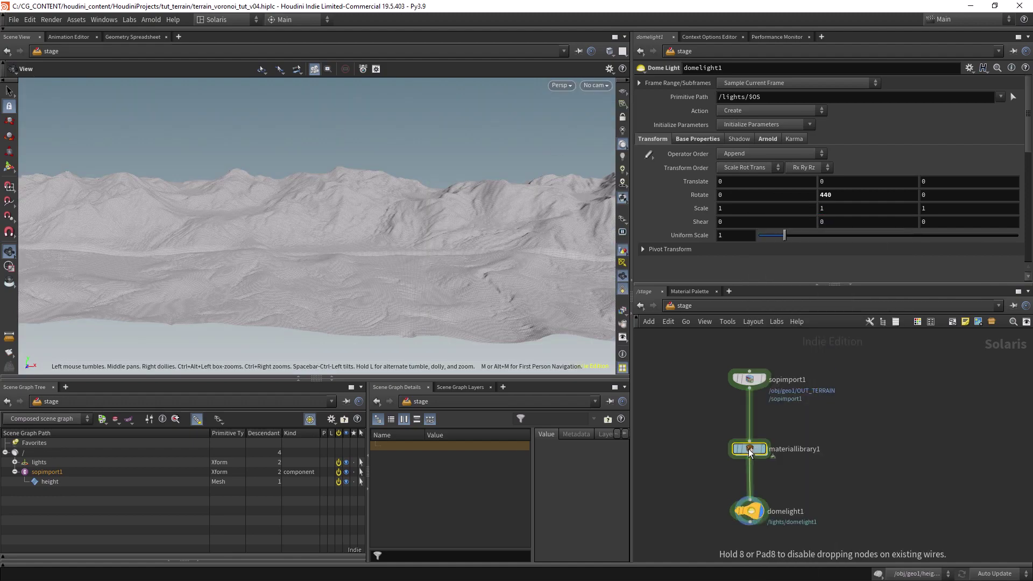
Add an Arnold Material Builder inside the material library.
double_click(750, 449)
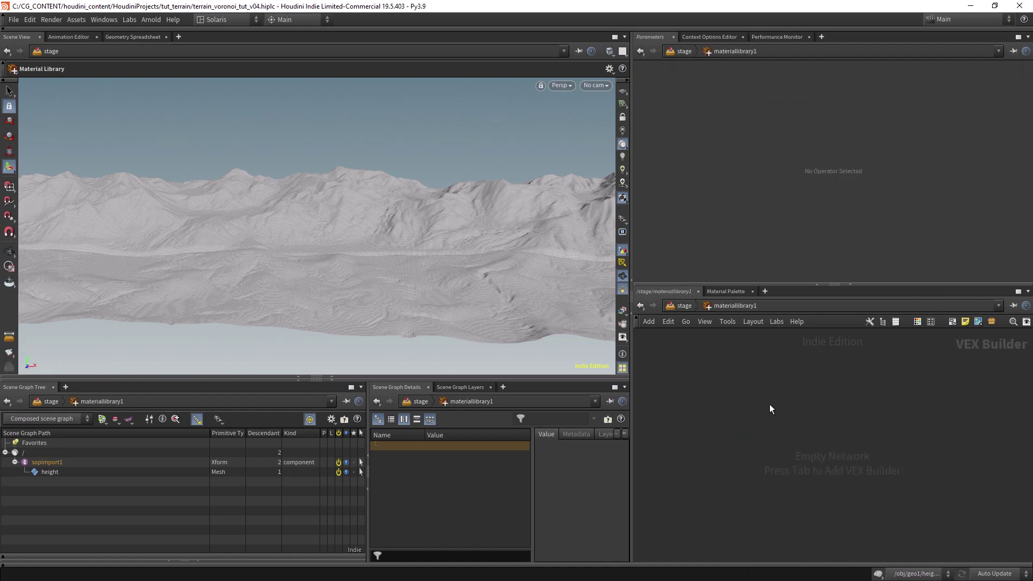
key("Tab")
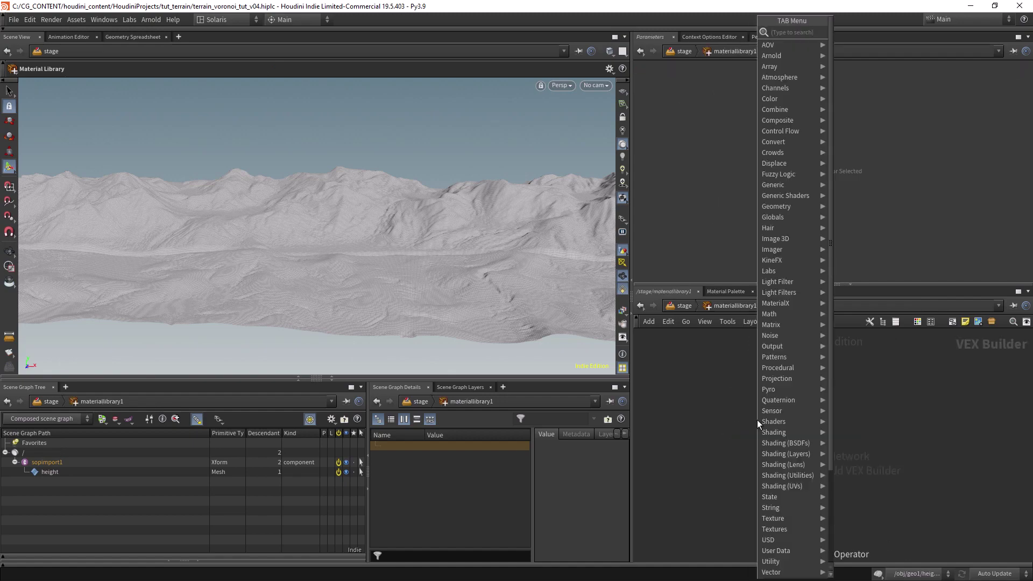
type("ARN")
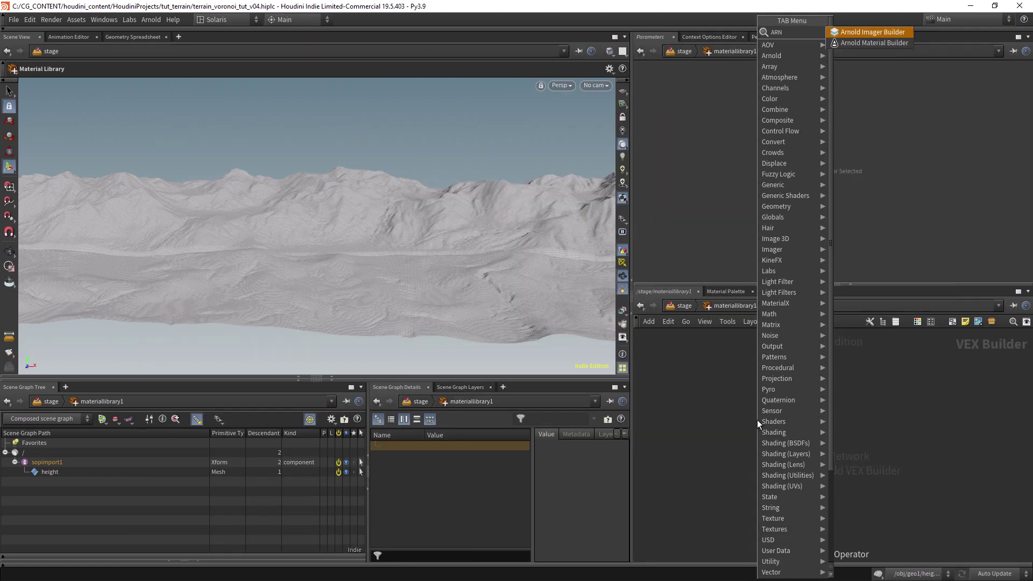
key("Down")
key("Return")
left_click(757, 420)
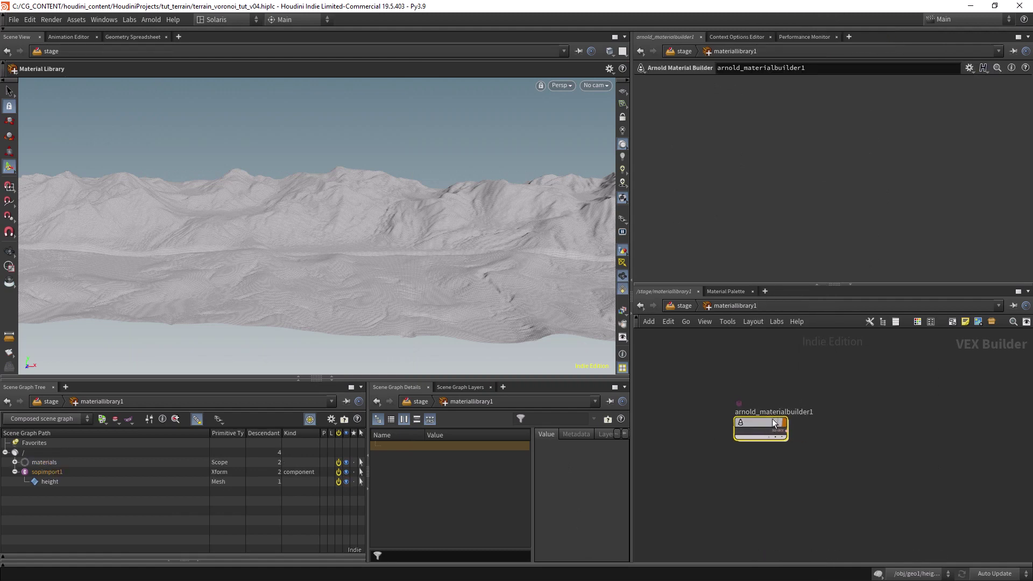
Rename the Arnold Material Builder as TERRAIN_MAT.
double_click(797, 425)
type("TERRAI")
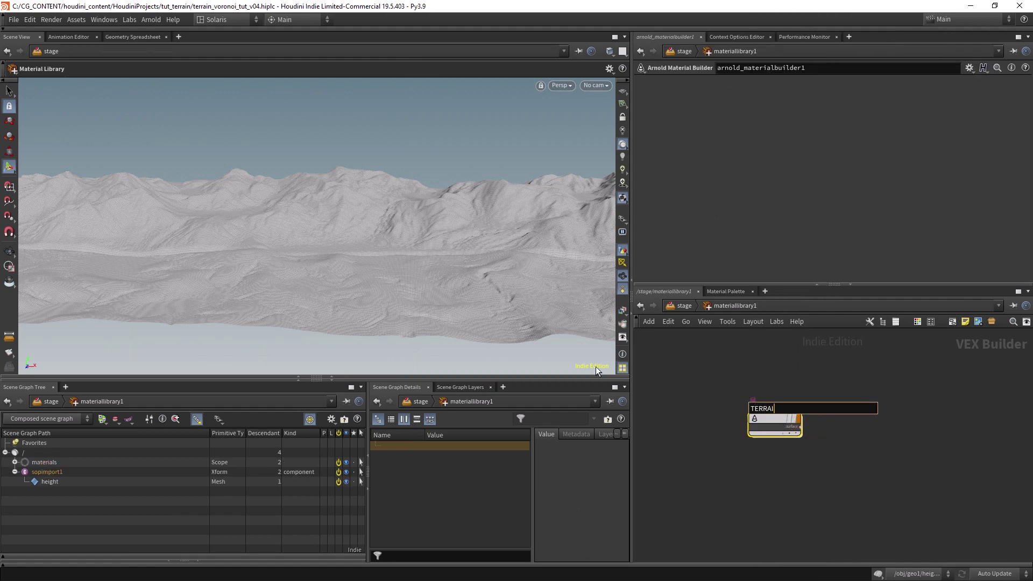
type("N_MAT")
key("Return")
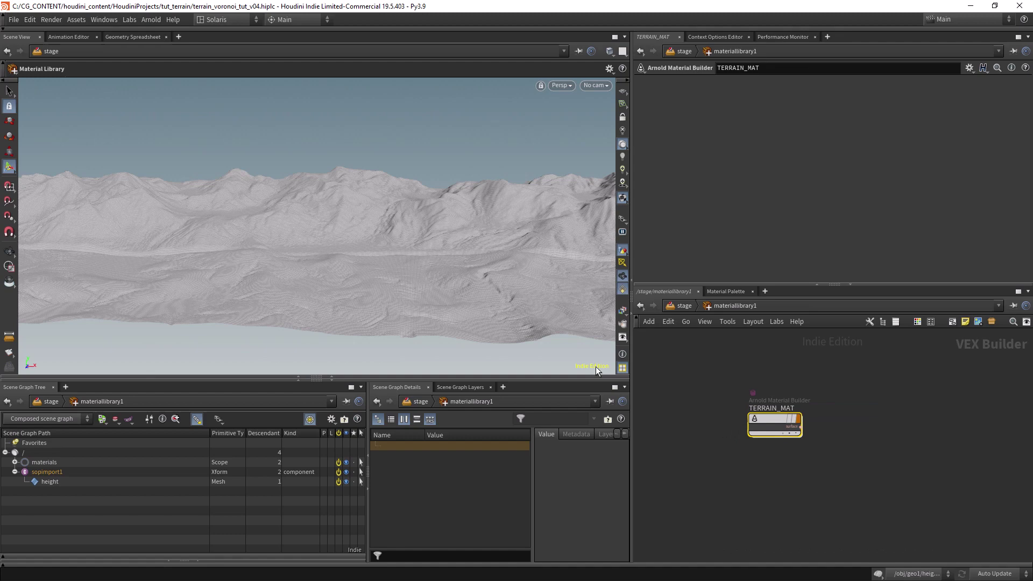
Add a Standard Surface shader inside TERRAIN_MAT and set its base color to orange (0.5, 0.25, 0).
double_click(786, 421)
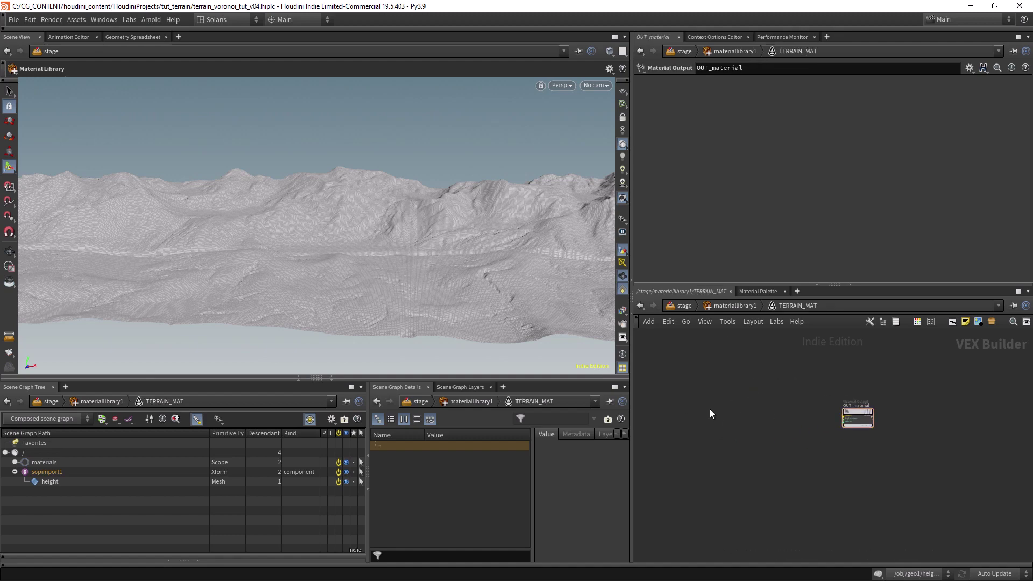
key("Tab")
key("Down")
key("Return")
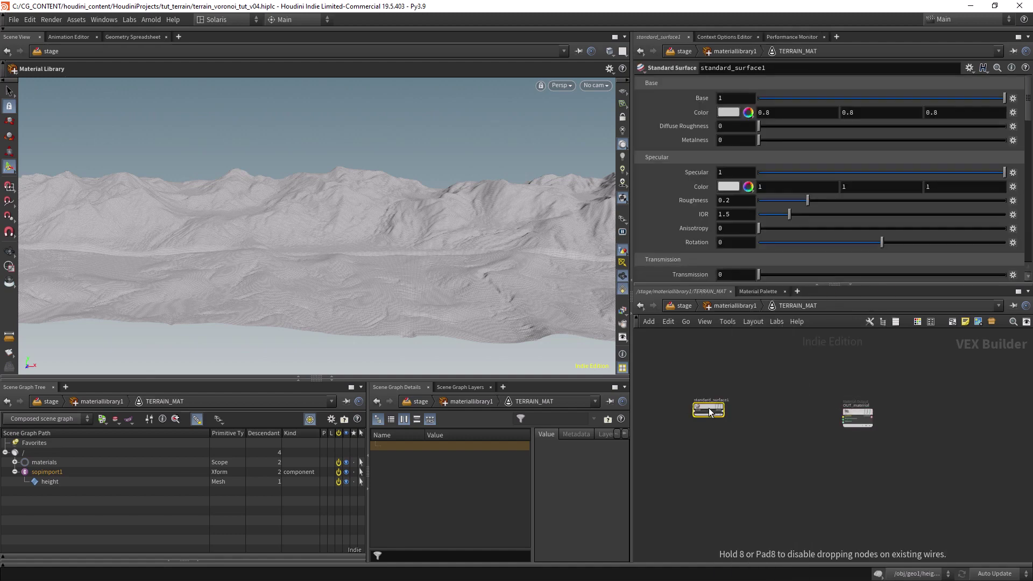
left_click(727, 113)
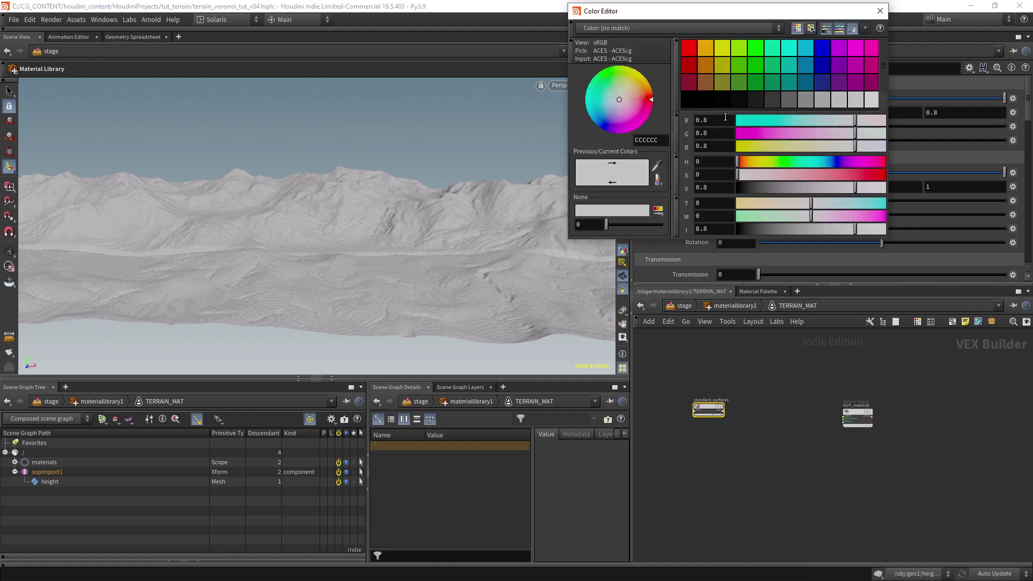
left_click(707, 72)
left_click(879, 11)
Connect the Standard Surface's shader output to the surface input of OUT_material.
scroll(733, 376, "up", 3)
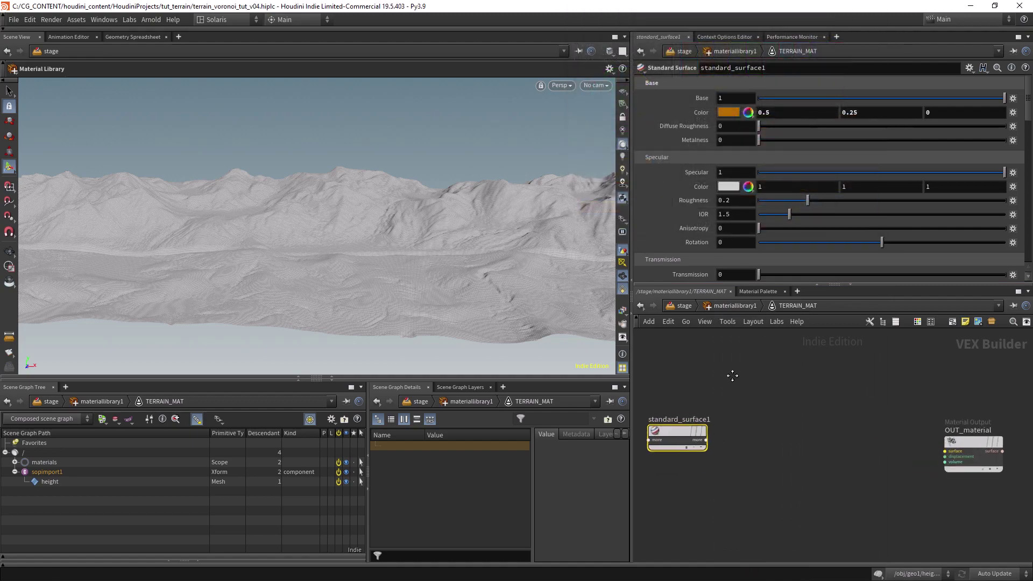
left_click(716, 397)
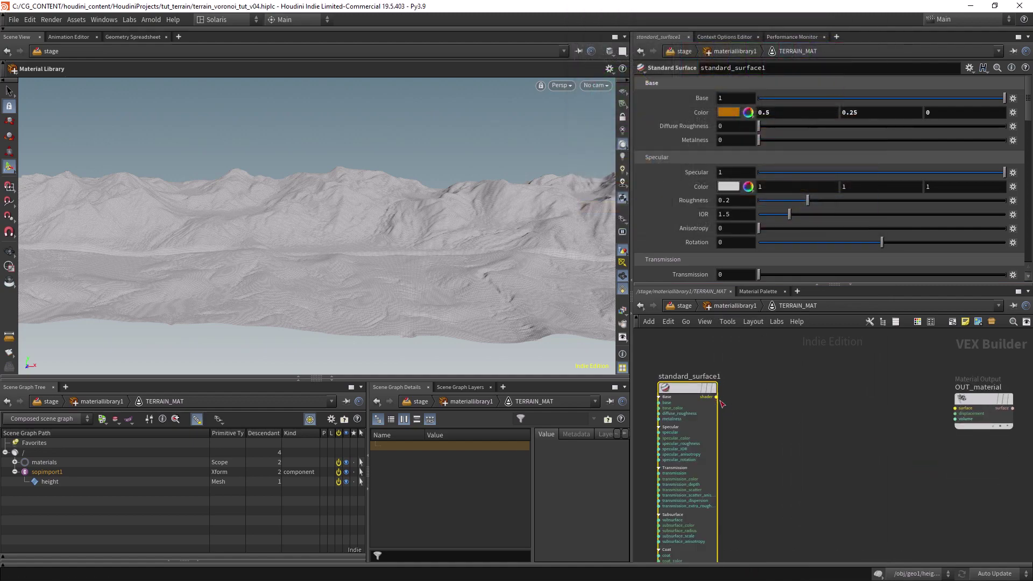
left_click(956, 408)
scroll(752, 379, "down", 2)
Auto-fill the library's materials in the stage and assign TERRAIN_MAT to the geometry path /sopimport1/height.
left_click(682, 306)
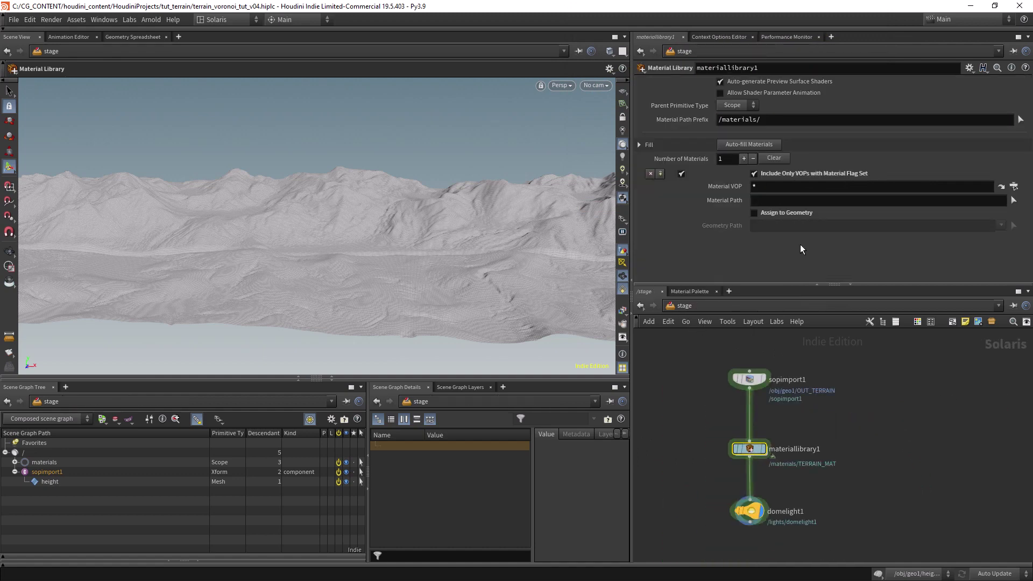
left_click(748, 143)
left_click(781, 213)
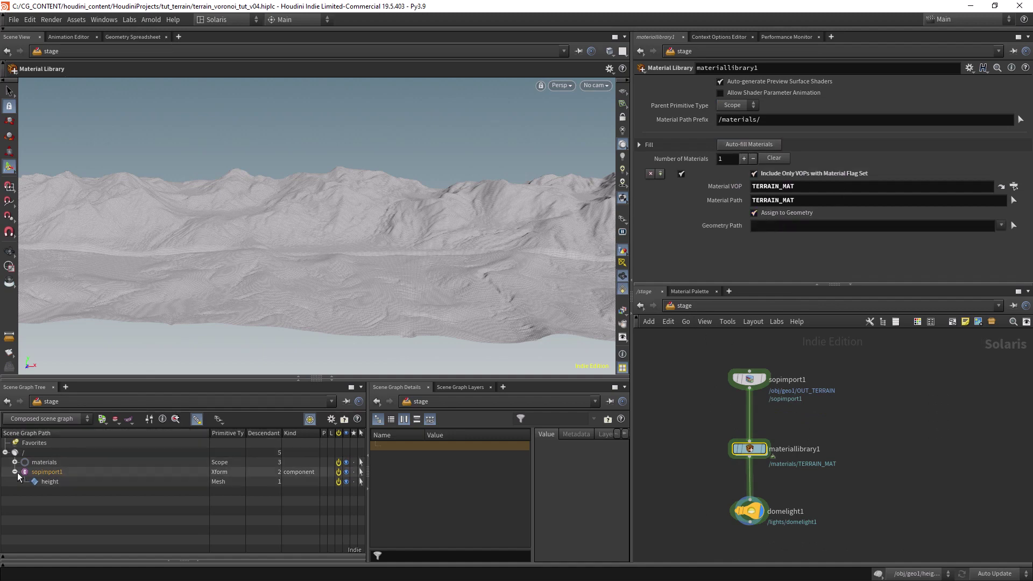
left_click_drag(62, 477, 286, 446)
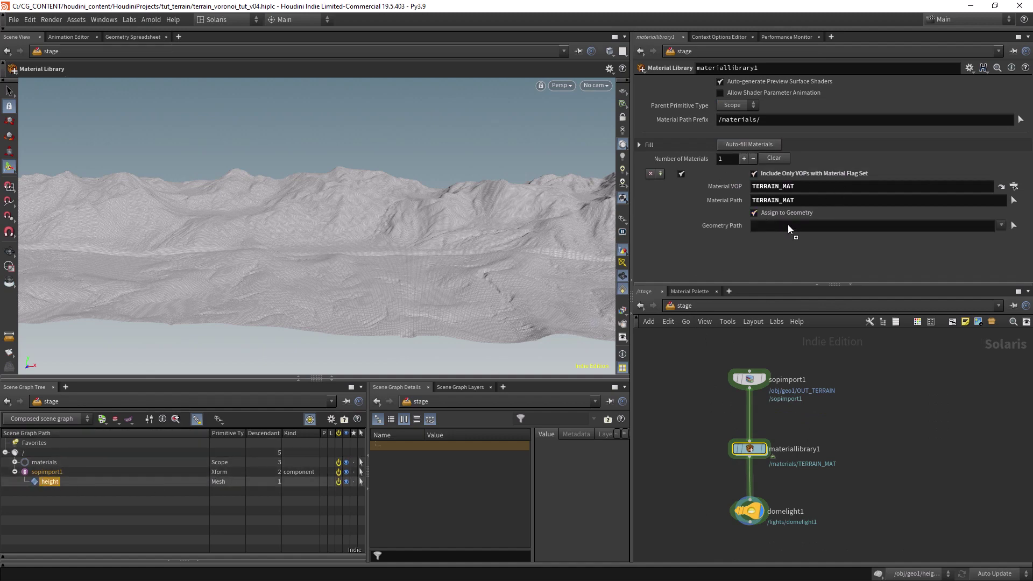
left_click_drag(788, 224, 788, 225)
Switch the viewport renderer to Arnold to preview the material on the terrain.
key("Escape")
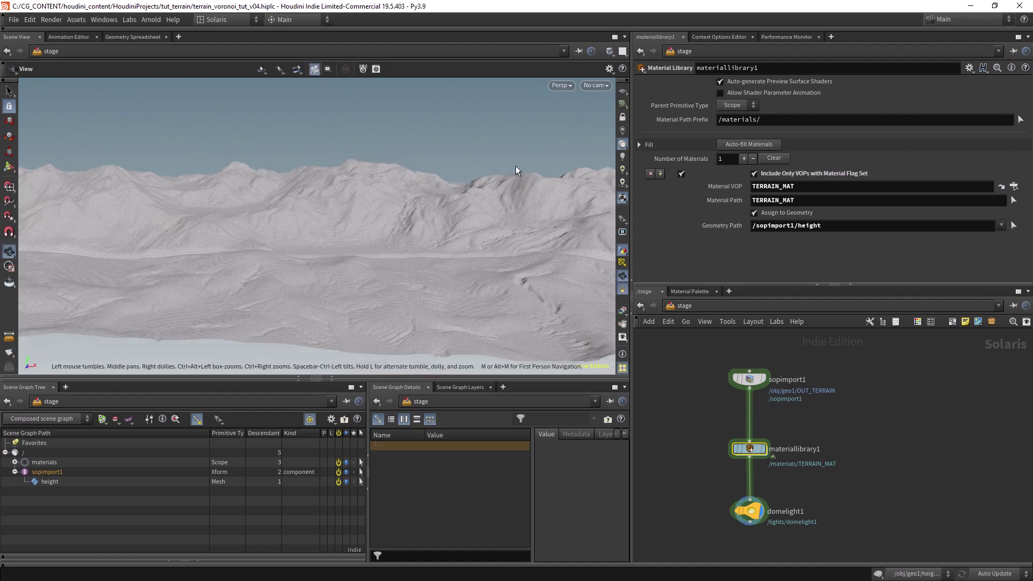
left_click(561, 85)
left_click(575, 156)
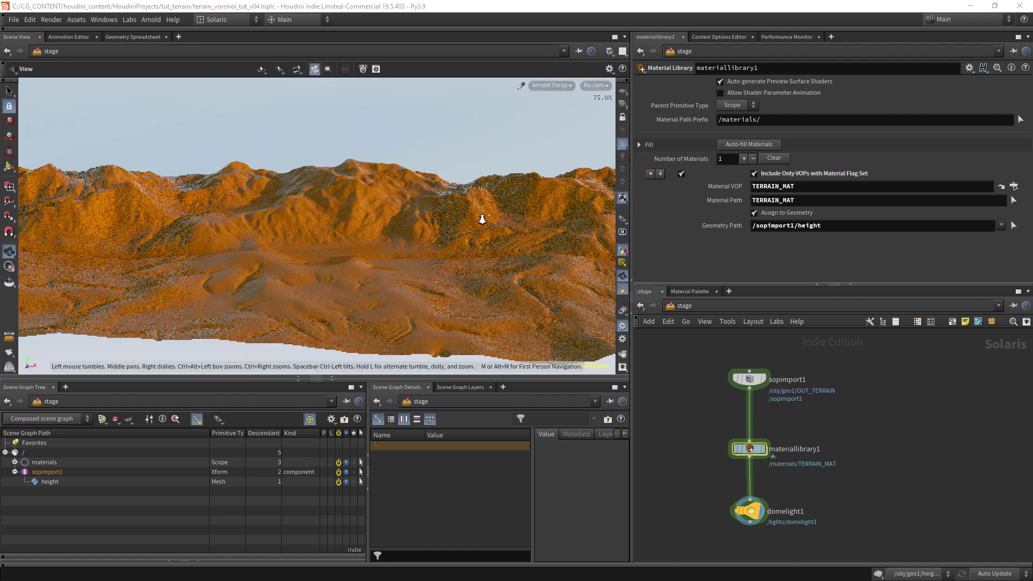
Soften TERRAIN_MAT's Standard Surface base color to a lighter brown of about 0.569, 0.356, 0.143.
double_click(757, 448)
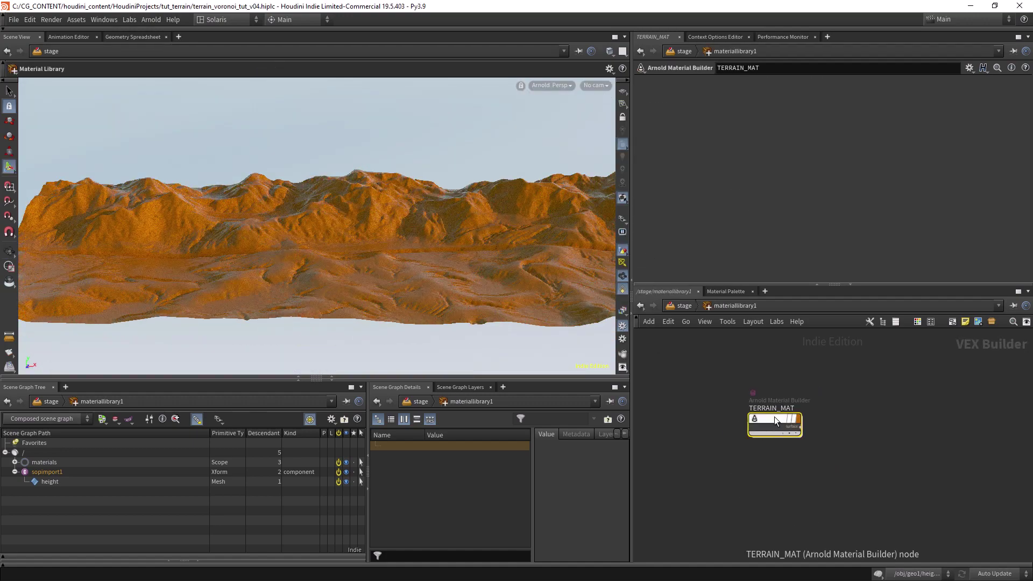
double_click(774, 420)
left_click(748, 112)
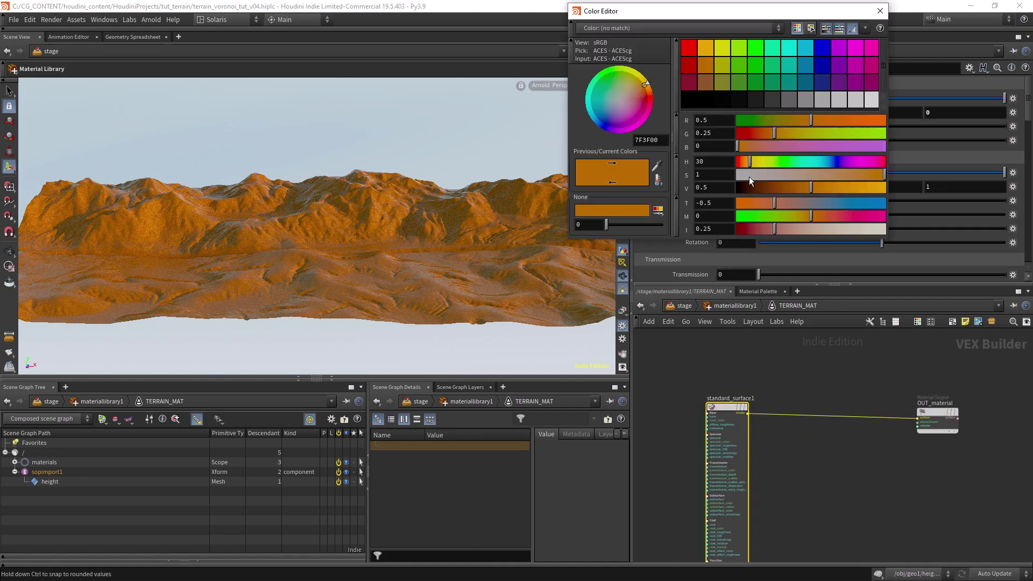
mouse_move(808, 175)
left_mouse_down()
mouse_move(847, 172)
mouse_move(822, 188)
left_mouse_up()
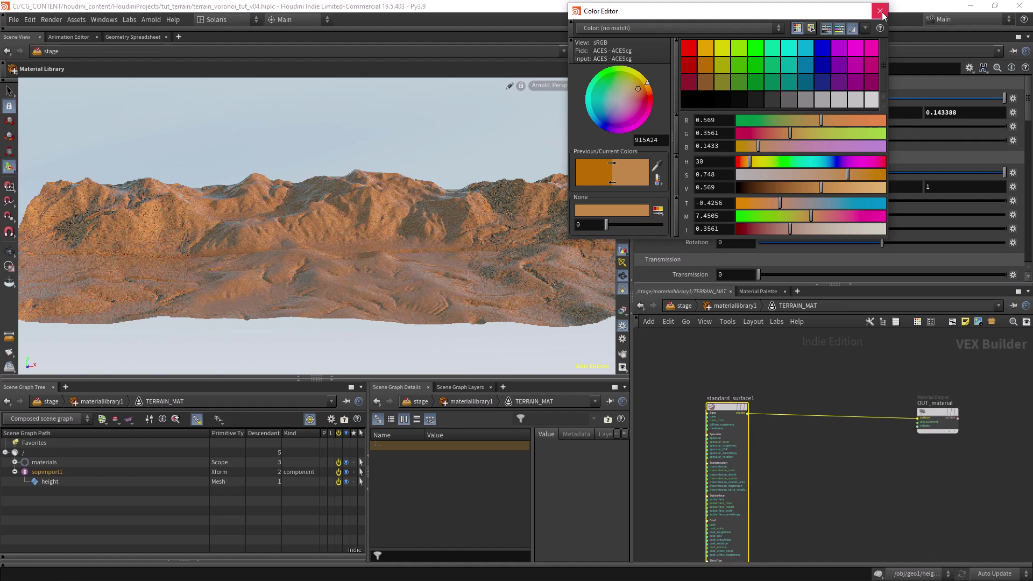
left_click(880, 11)
Add a State Vector node to TERRAIN_MAT and set its variable to Shading Normal.
key("h")
scroll(721, 374, "up", 3)
scroll(710, 379, "down", 4)
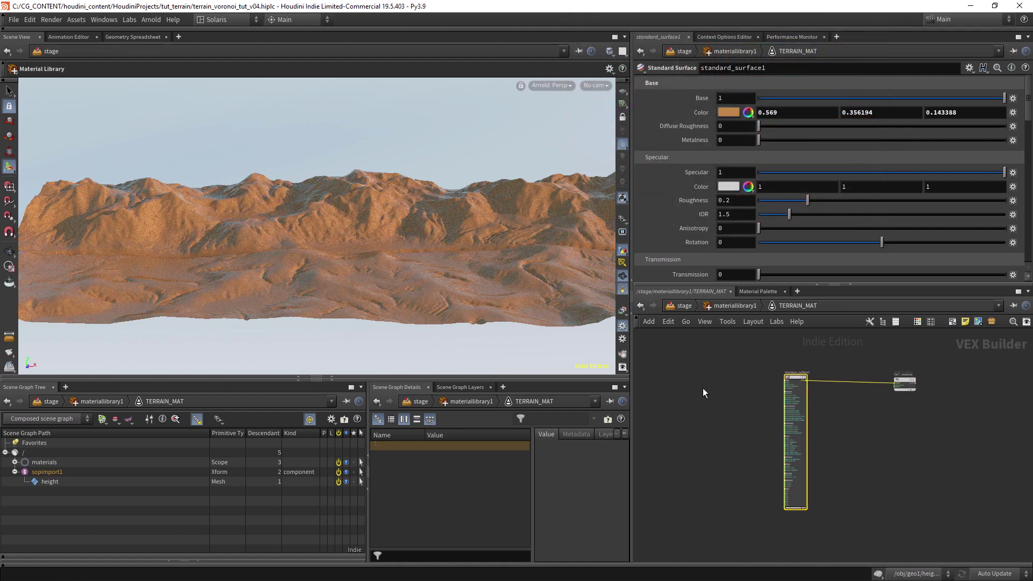
scroll(691, 375, "up", 4)
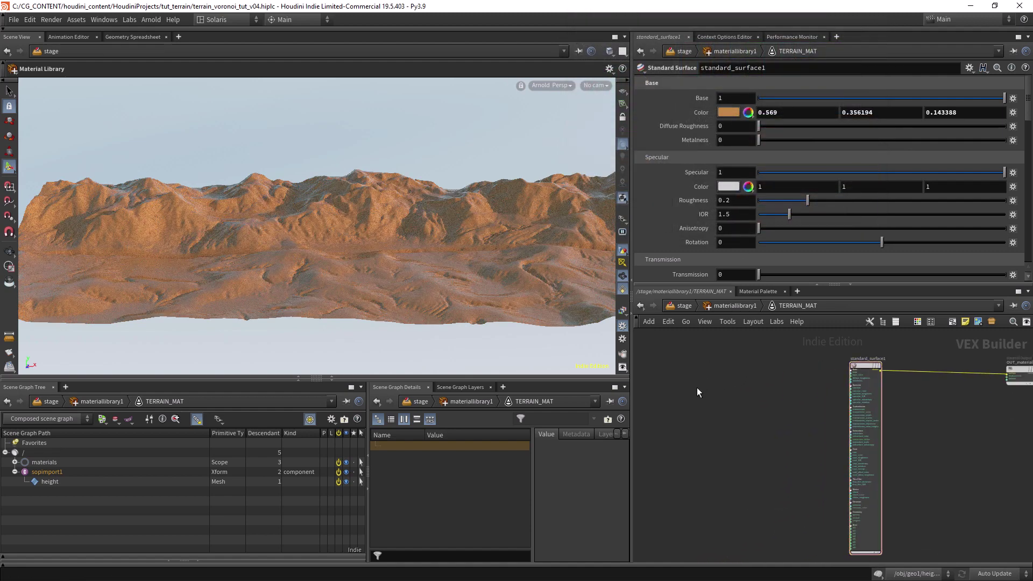
key("Tab")
type("VE")
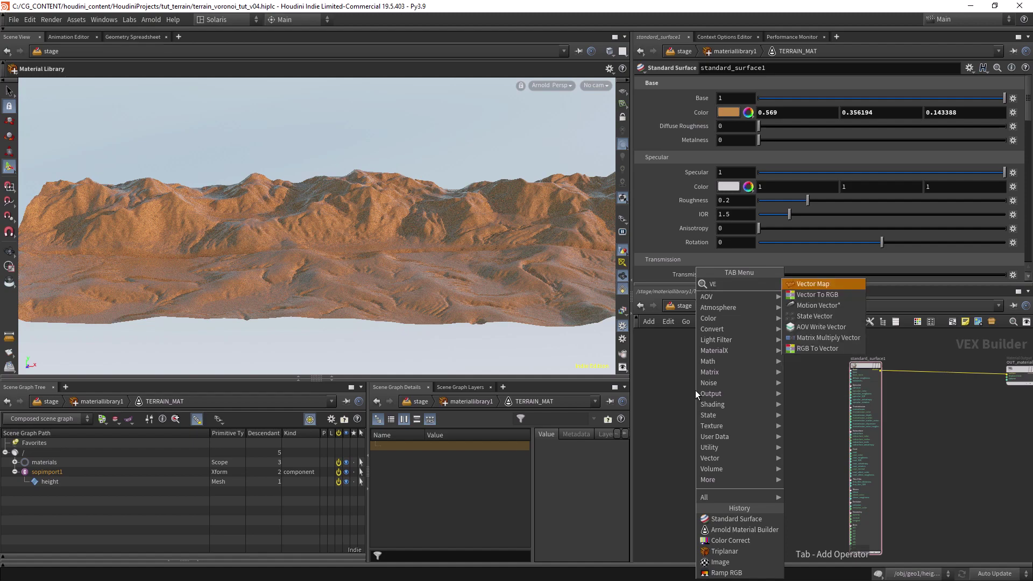
key("Down")
key("Down")
key("Down")
key("Return")
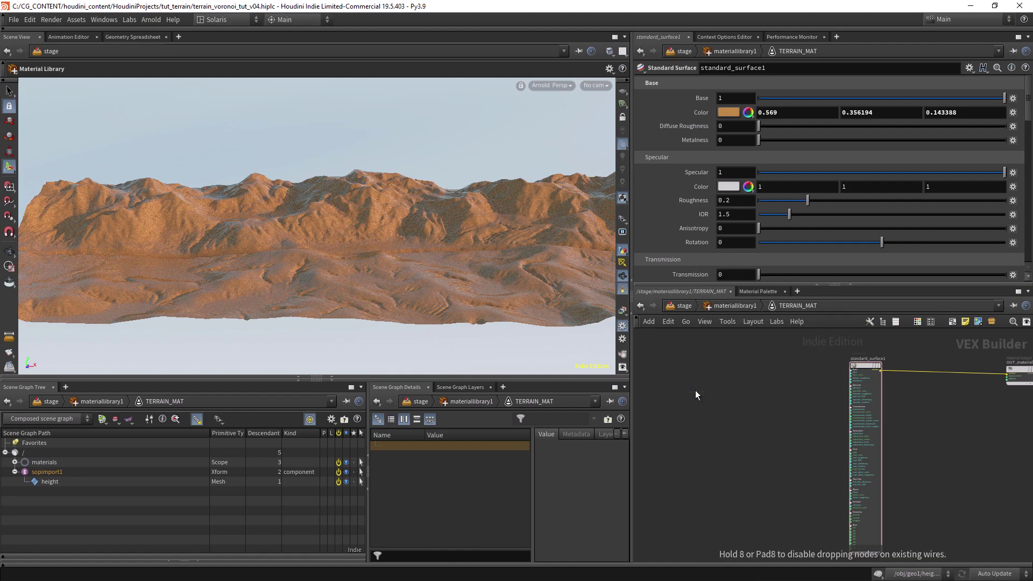
left_click(762, 82)
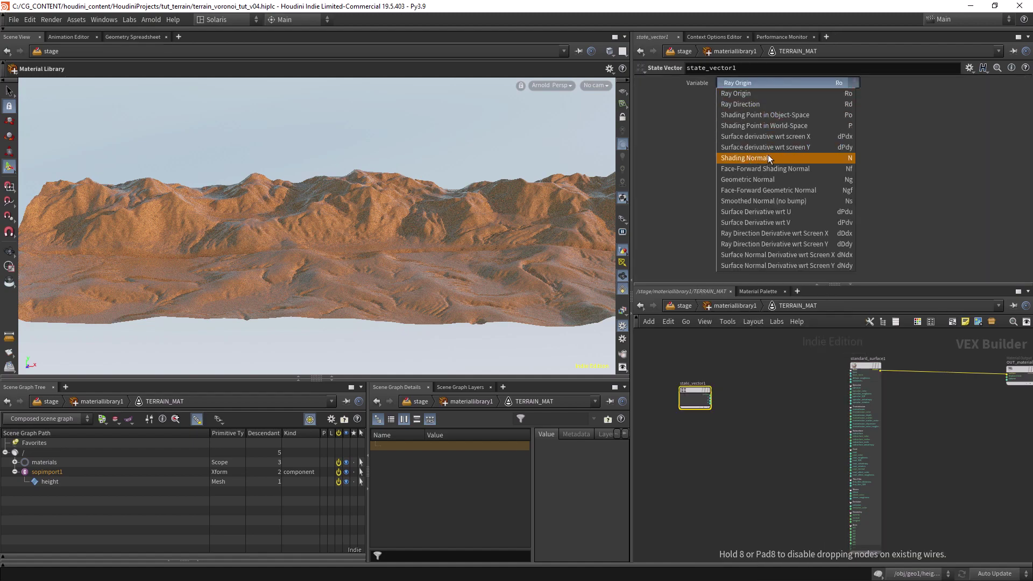
left_click(768, 154)
Add a Dot node and connect the State Vector's vector output to its first input.
scroll(754, 377, "up", 3)
key("Tab")
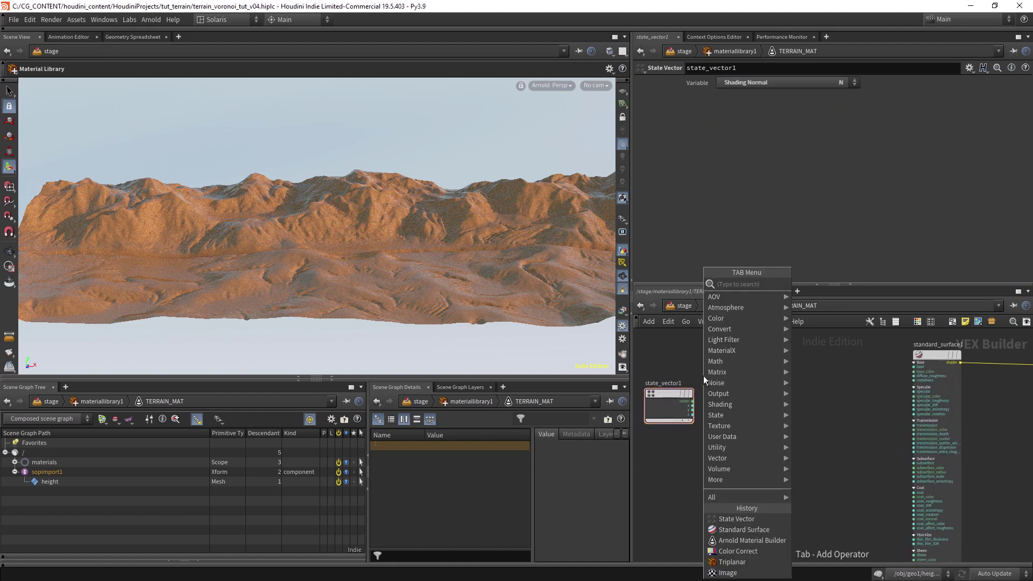
type("DOT")
key("Return")
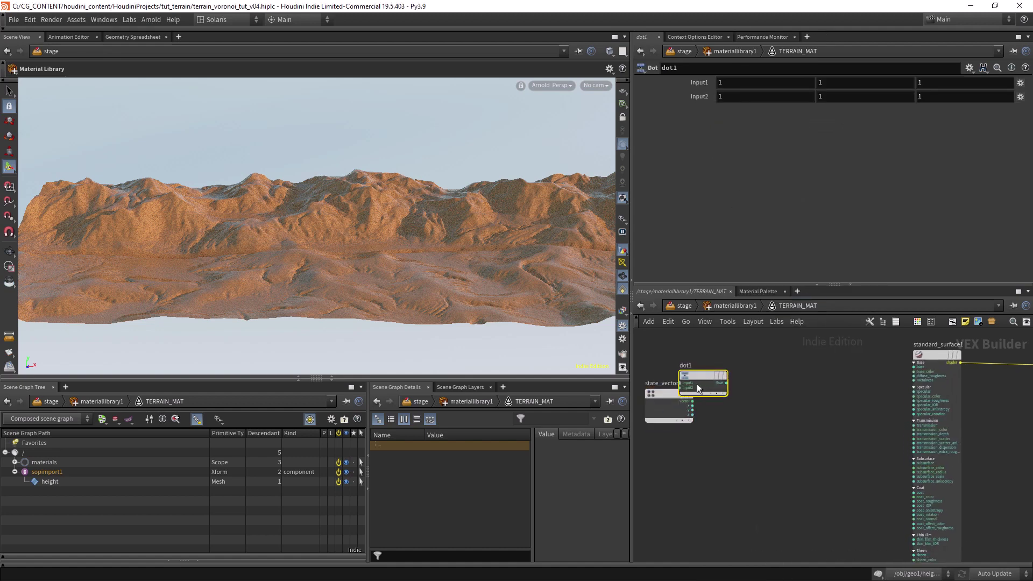
left_click(741, 383)
scroll(689, 367, "up", 3)
left_click_drag(696, 420, 748, 401)
scroll(748, 377, "down", 1)
middle_click_drag(750, 360, 709, 354)
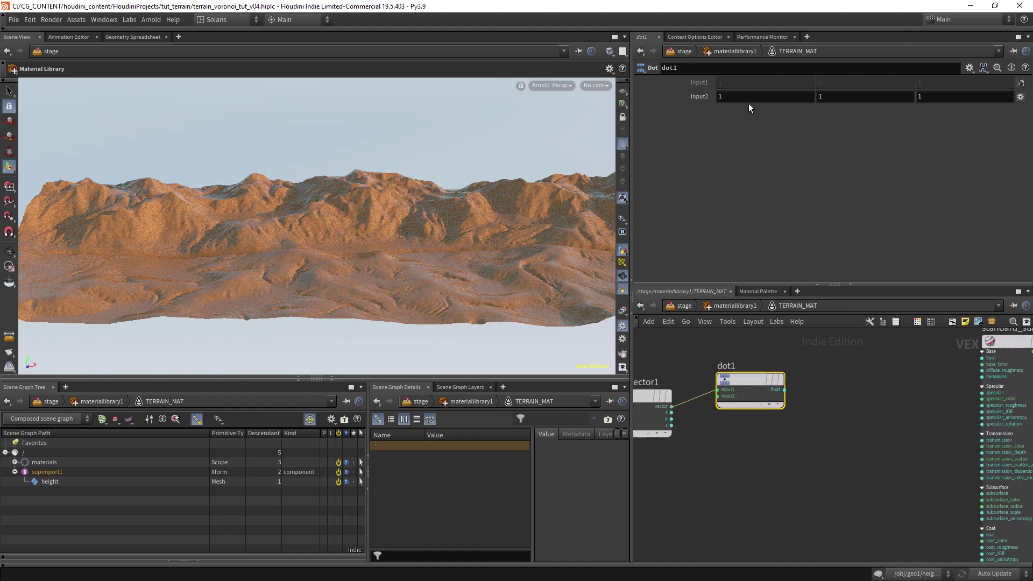
Set the Dot node's Input2 vector to 0, 1, 0.
type("0")
key("Tab")
key("Tab")
key("Return")
scroll(817, 368, "down", 1)
middle_click_drag(817, 368, 763, 367)
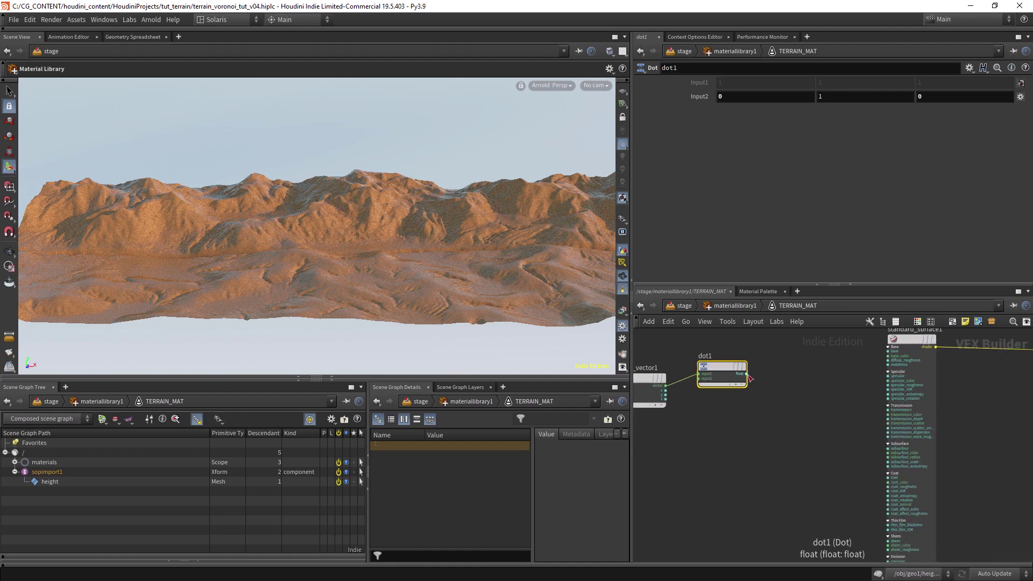
Connect the Dot node's float output to the Standard Surface's base_color input.
left_click(750, 379)
scroll(787, 371, "up", 2)
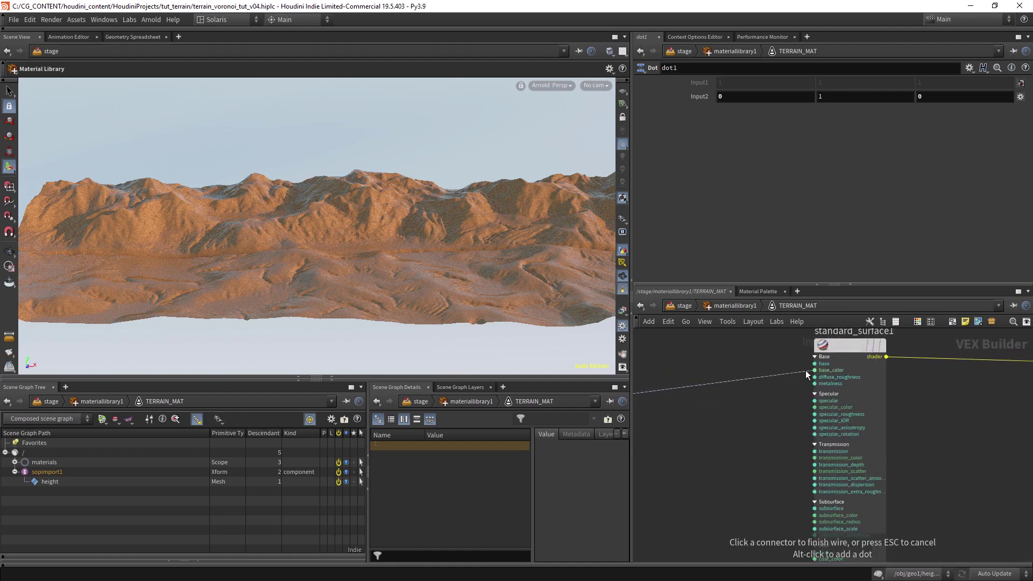
left_click(806, 371)
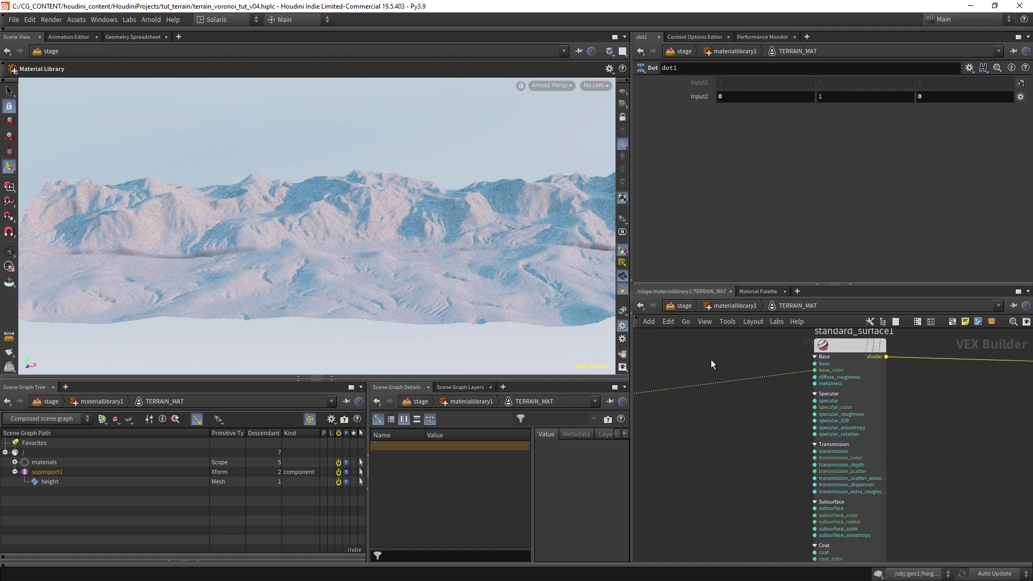
scroll(711, 359, "down", 3)
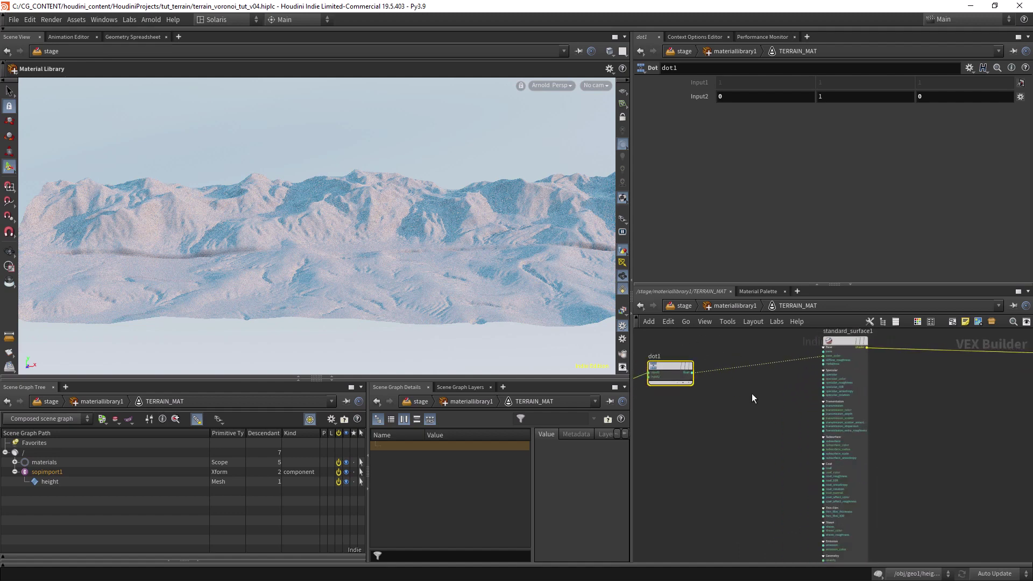
Add a Ramp RGB node to the TERRAIN_MAT network between the Dot and Standard Surface nodes.
key("Tab")
type("ramp")
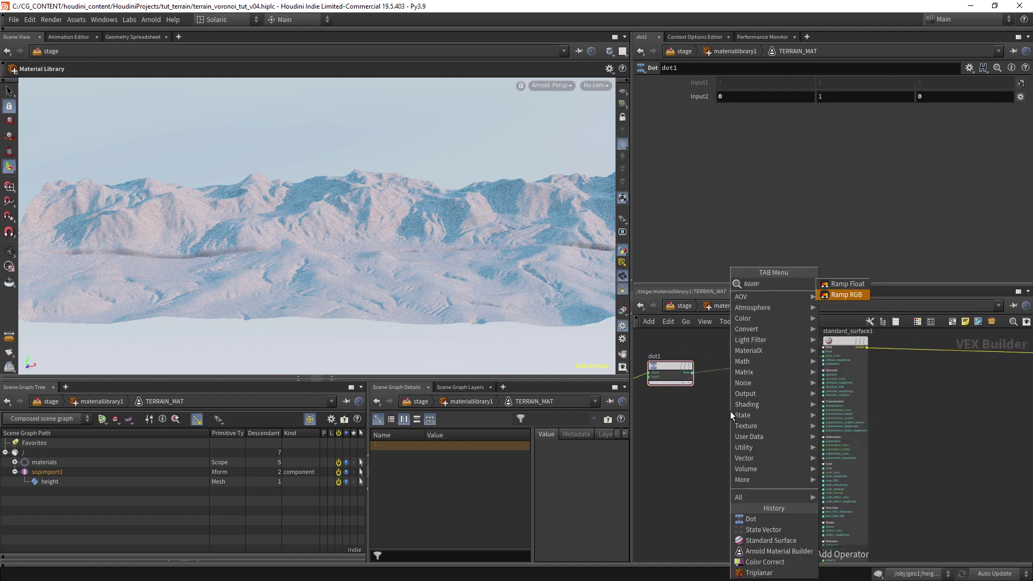
key("Return")
left_click(730, 412)
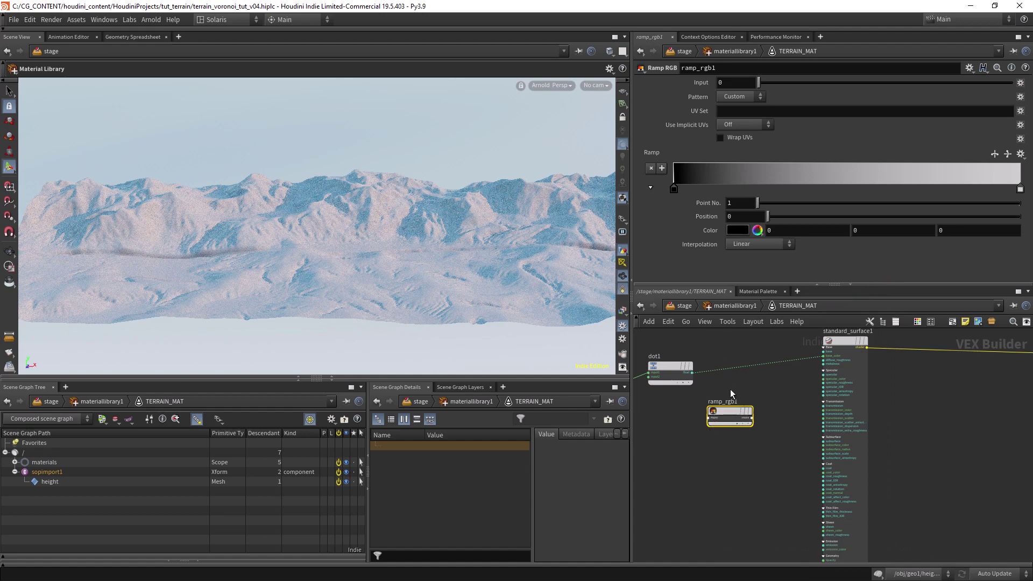
Connect the Dot node's float output to the Ramp RGB's input, and the ramp's rgb output to the Standard Surface's base_color.
scroll(731, 395, "up", 3)
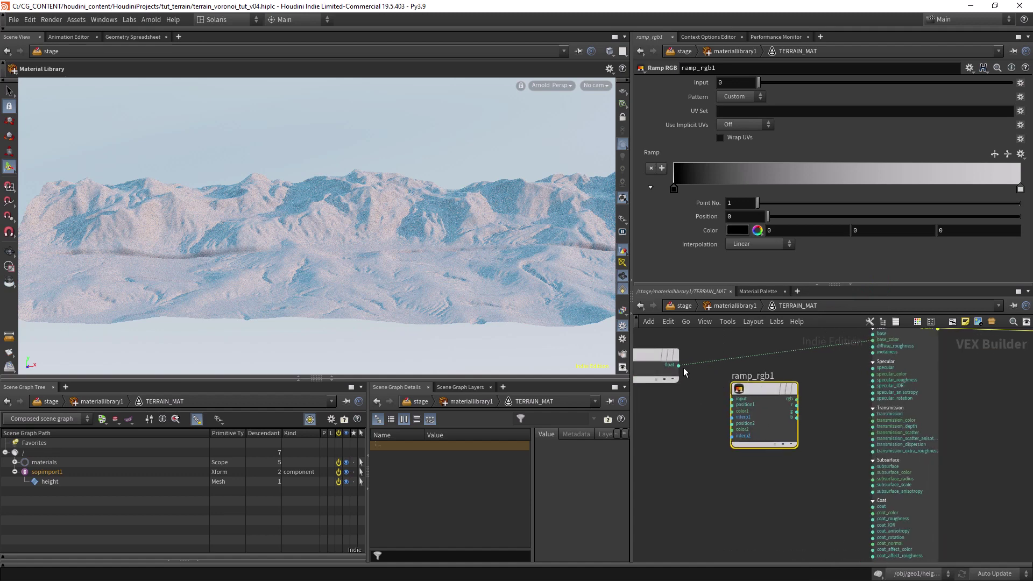
left_click_drag(680, 366, 725, 393)
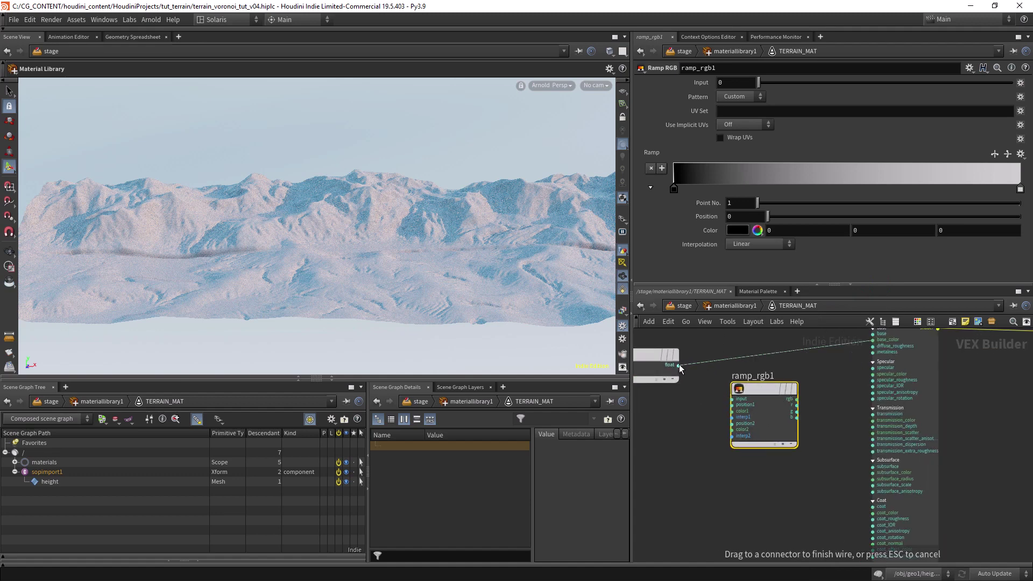
left_click(733, 399)
left_click_drag(734, 424, 756, 411)
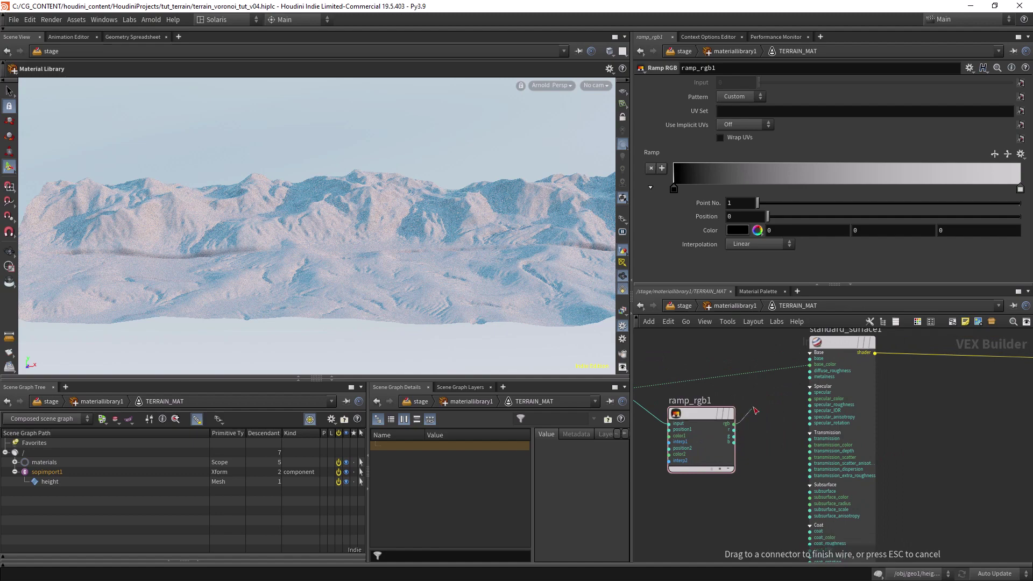
left_click(799, 369)
left_click(721, 380)
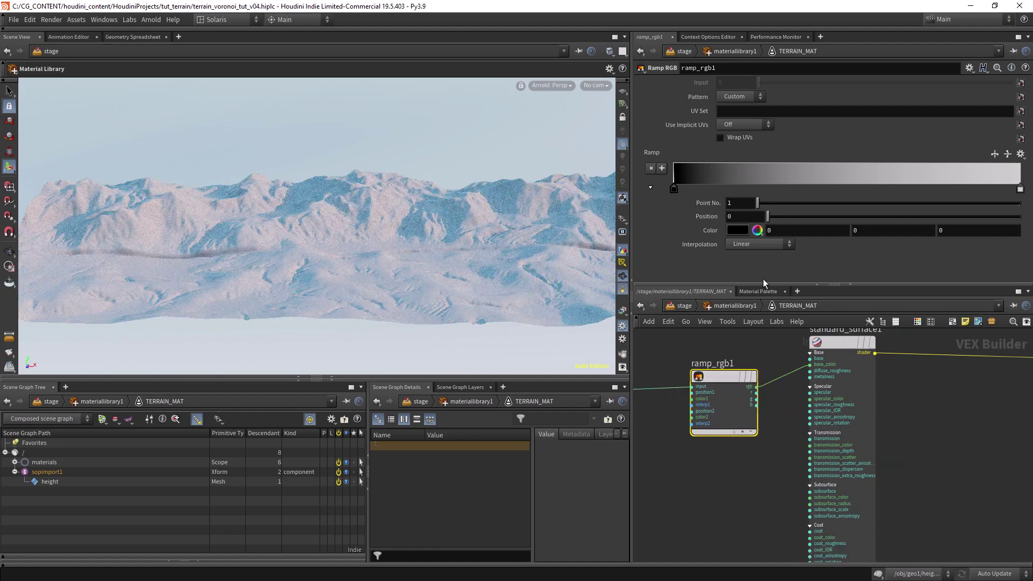
Move the ramp's black point to a position of about 0.884 to tighten the slope mask.
left_click_drag(674, 189, 968, 189)
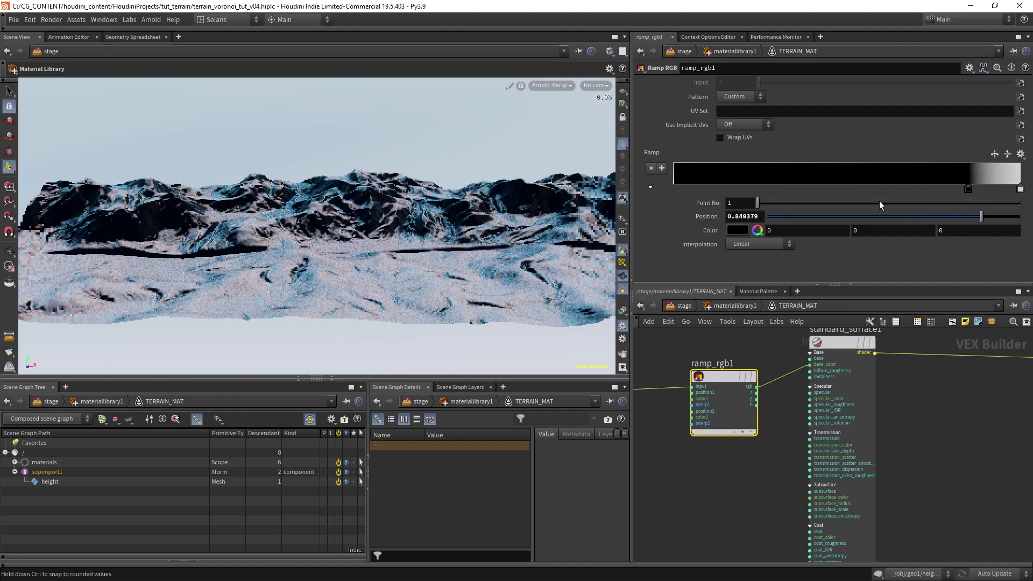
key("Escape")
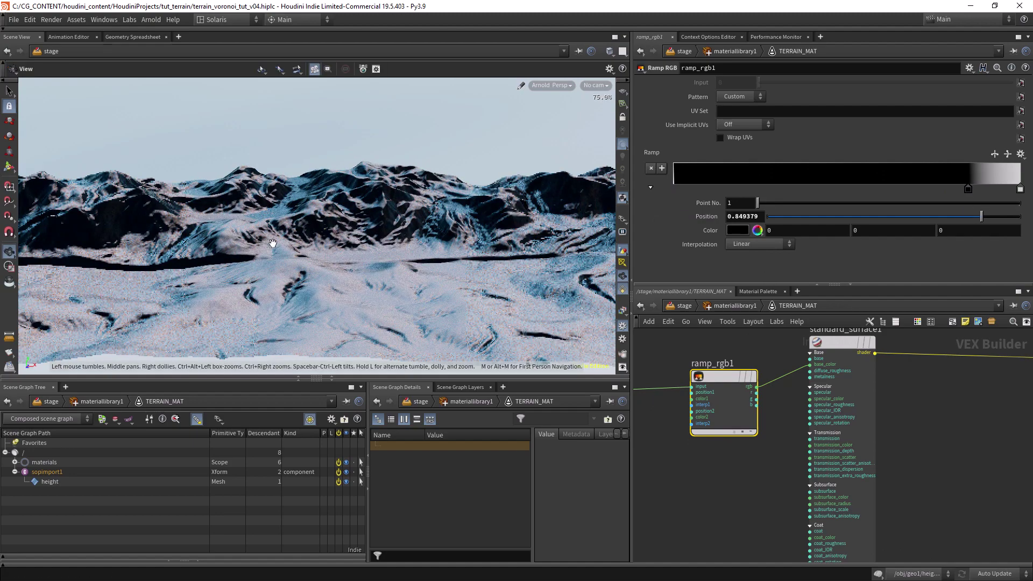
scroll(381, 229, "up", 3)
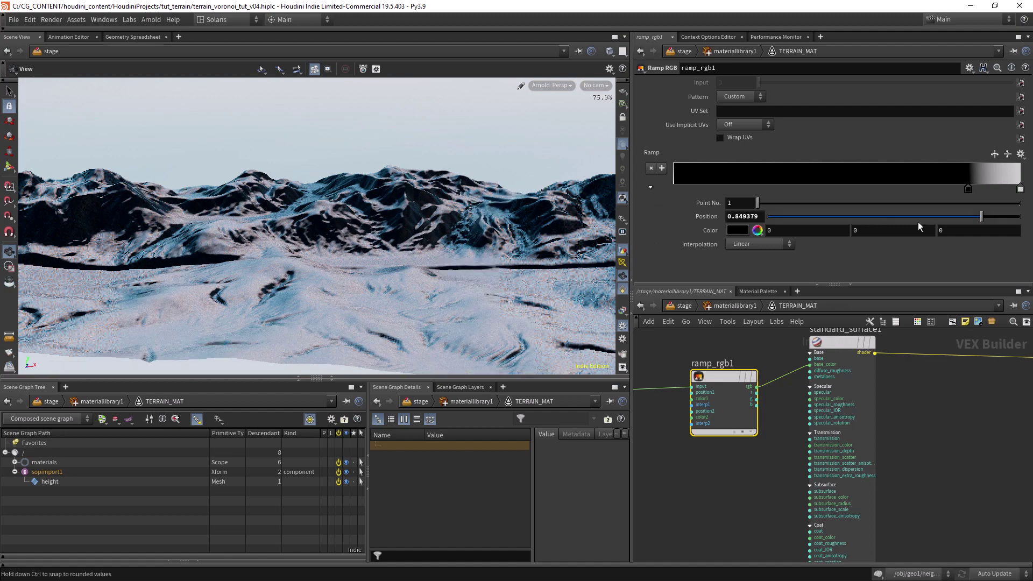
left_click_drag(968, 189, 980, 190)
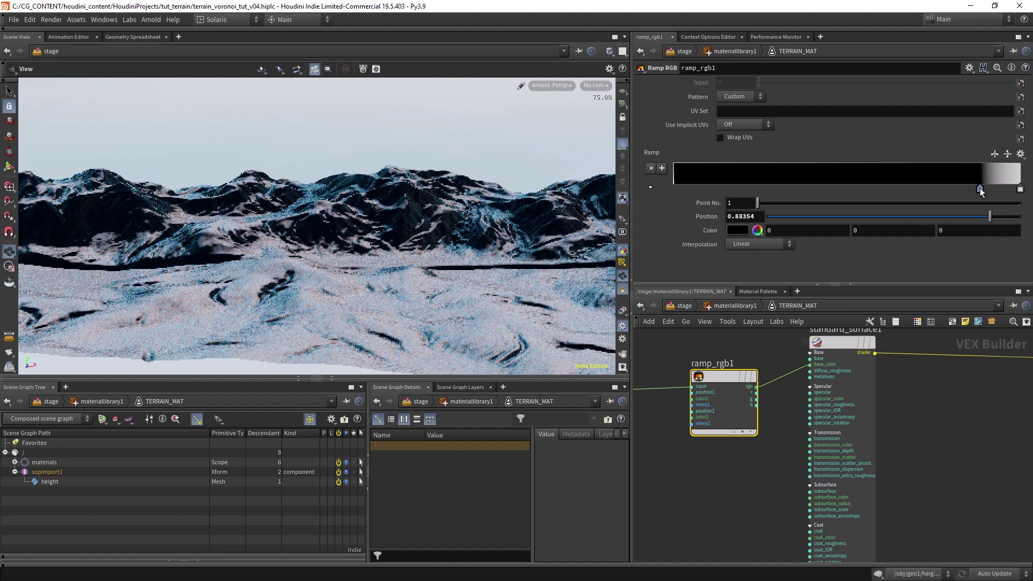
Add an Image node to the material network below the Dot node.
scroll(747, 343, "down", 3)
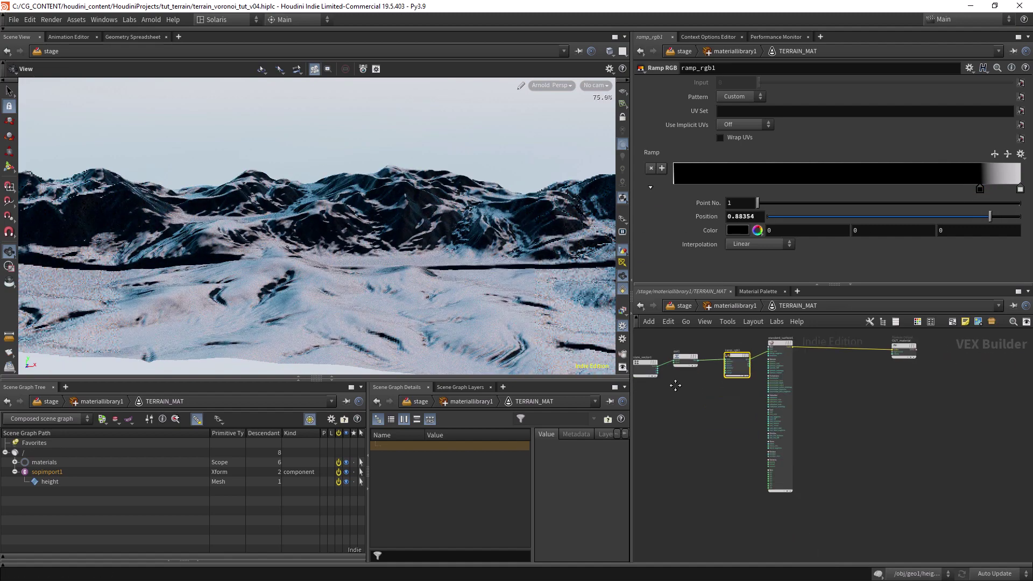
scroll(692, 389, "up", 2)
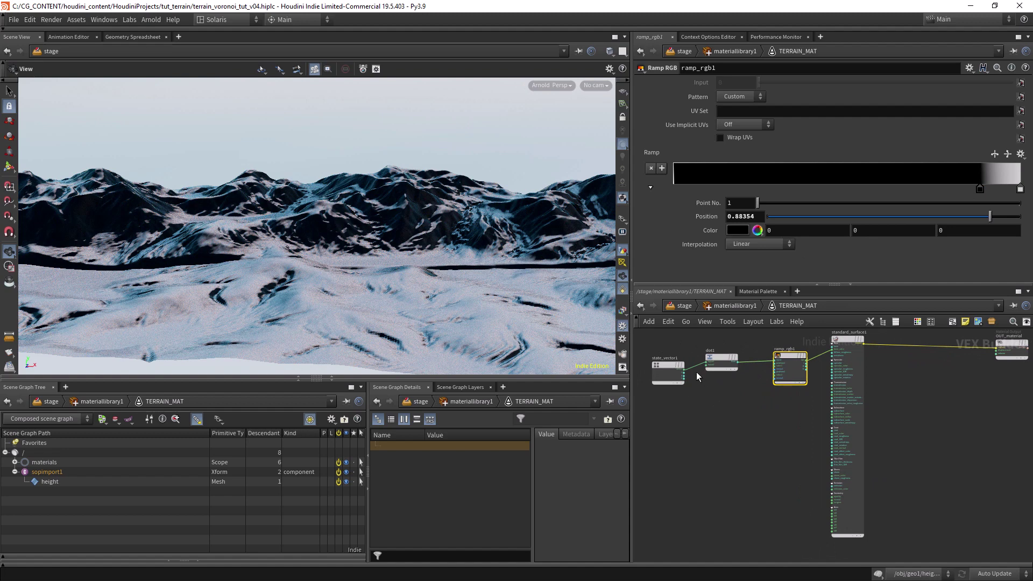
scroll(726, 377, "up", 2)
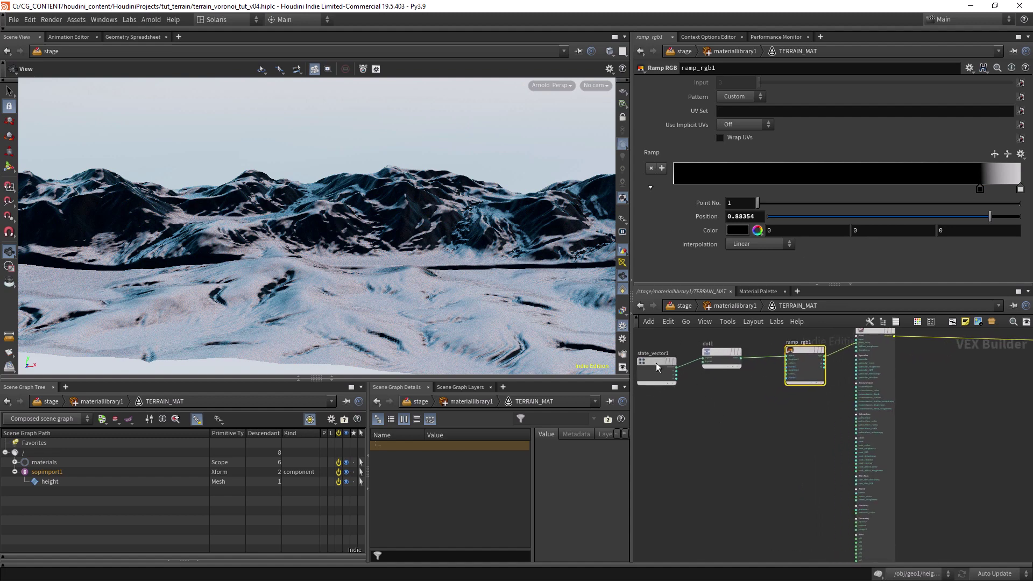
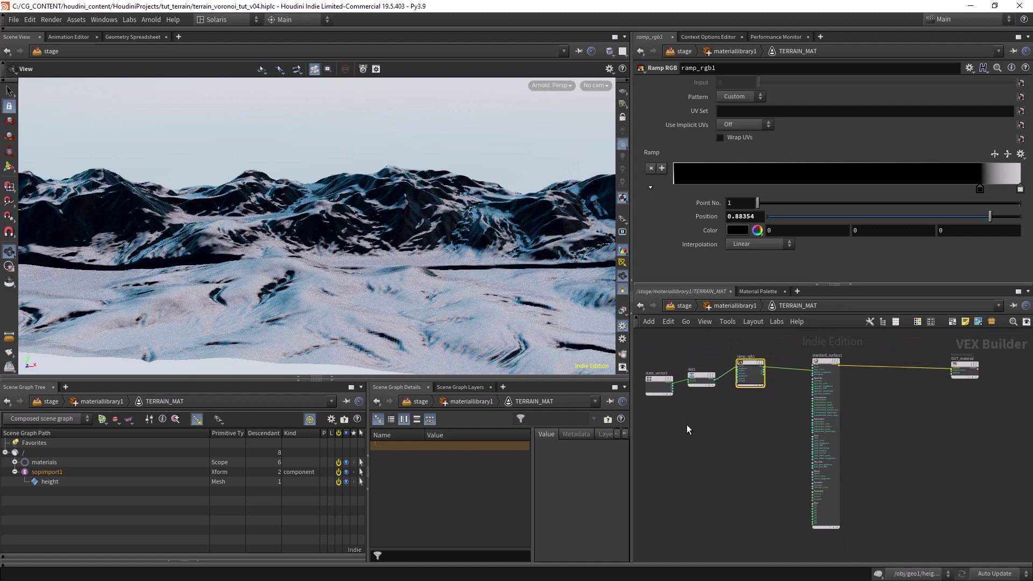
key("Tab")
type("im")
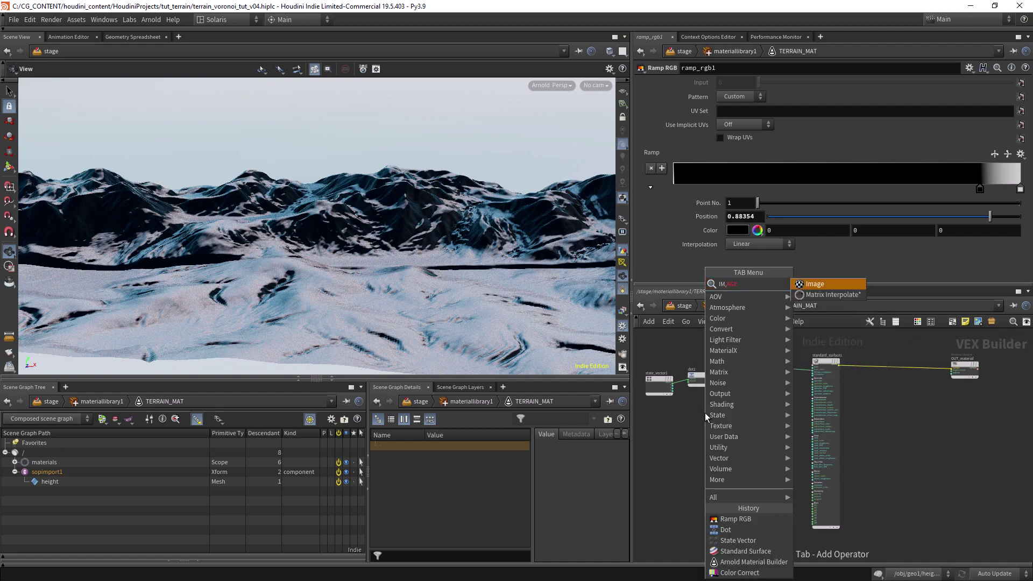
key("Return")
left_click(705, 413)
Load sgmkajak_4K_Albedo.jpg from the Grass_Wild_sgmkajak_4K_surface textures folder into the Image node.
left_click(981, 99)
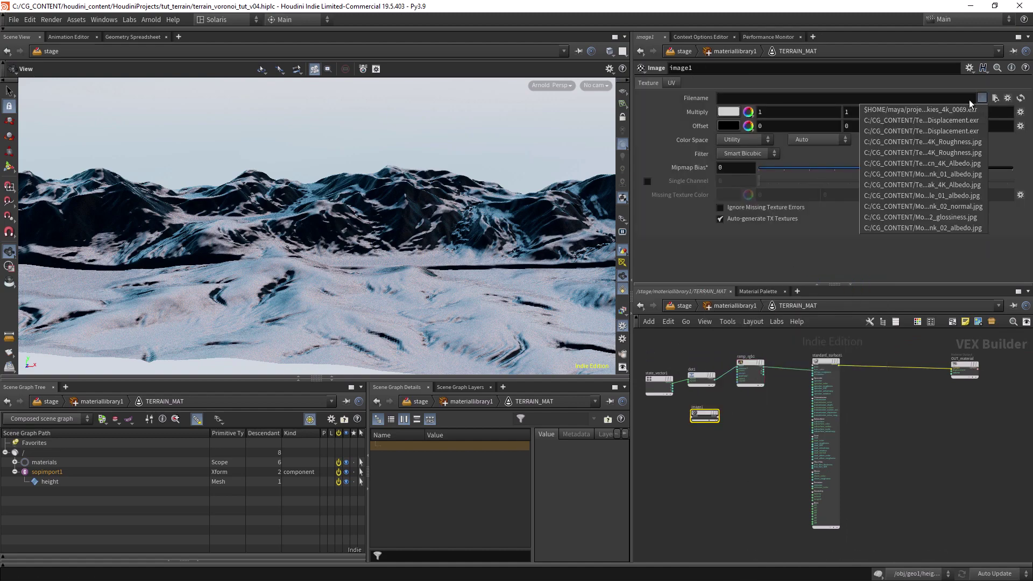
left_click(928, 208)
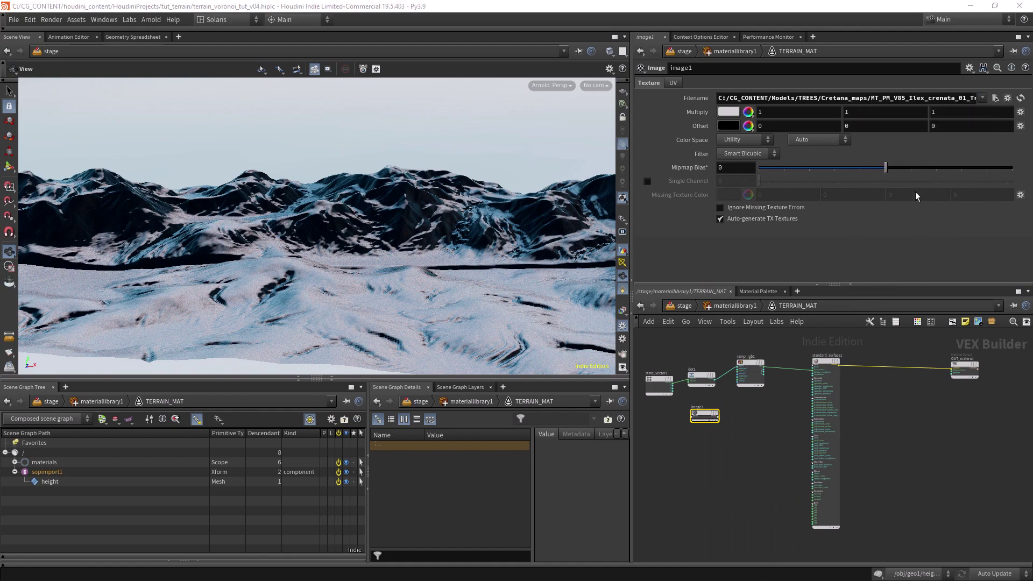
left_click(983, 99)
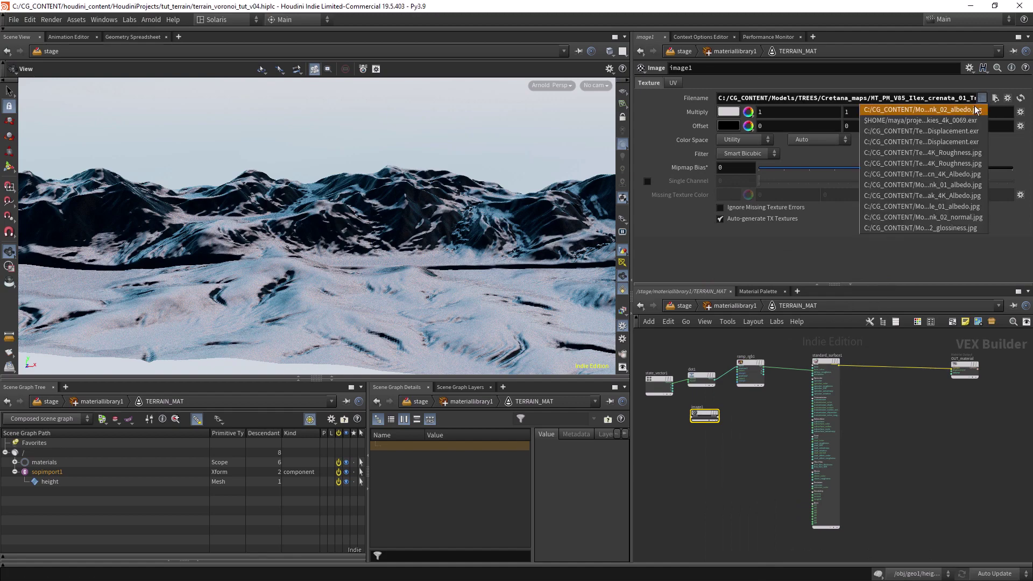
left_click(949, 143)
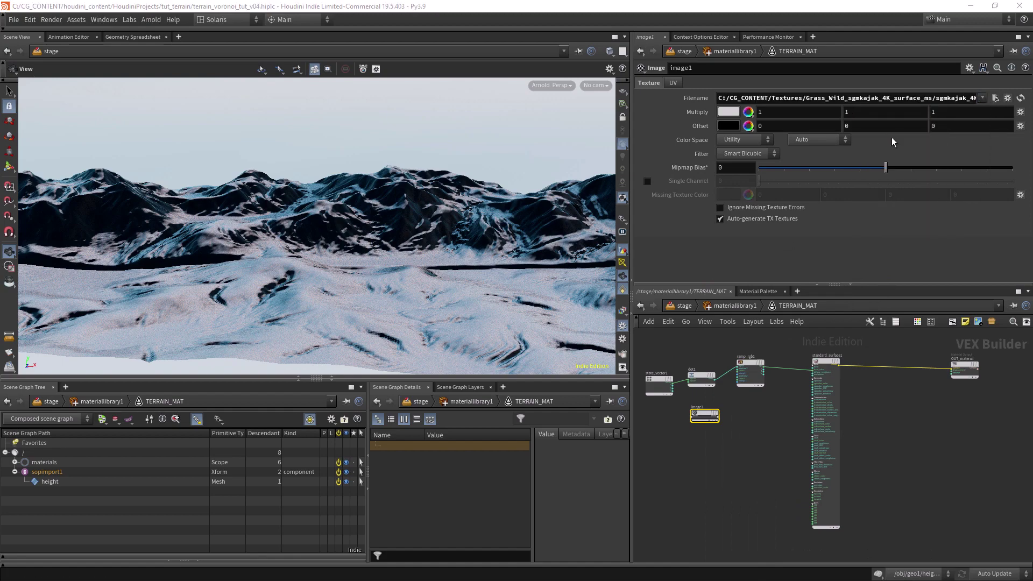
left_click(996, 100)
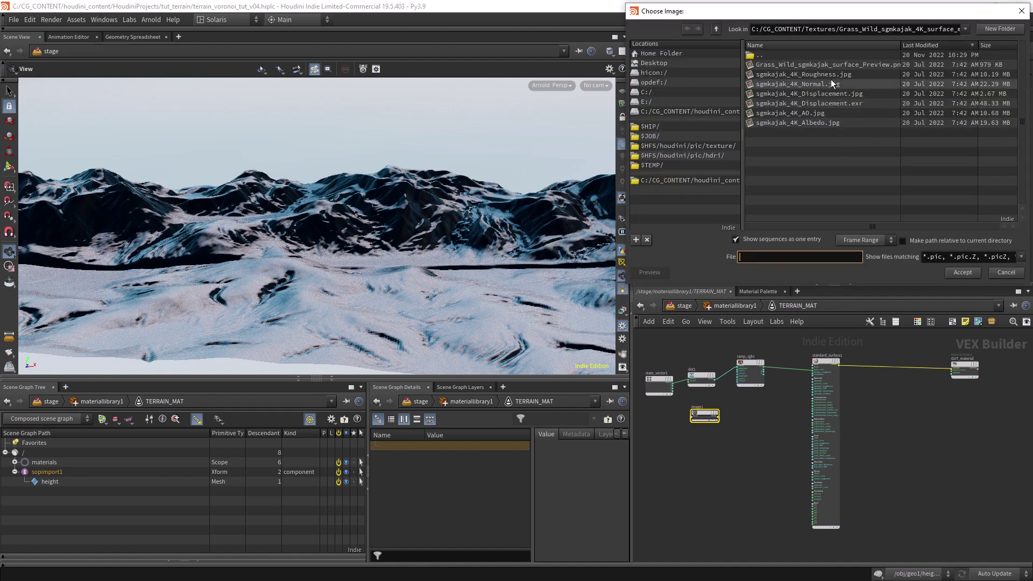
double_click(823, 123)
Add a Color Correct node fed by the Image node's rgba output and space the two nodes apart.
scroll(724, 400, "up", 3)
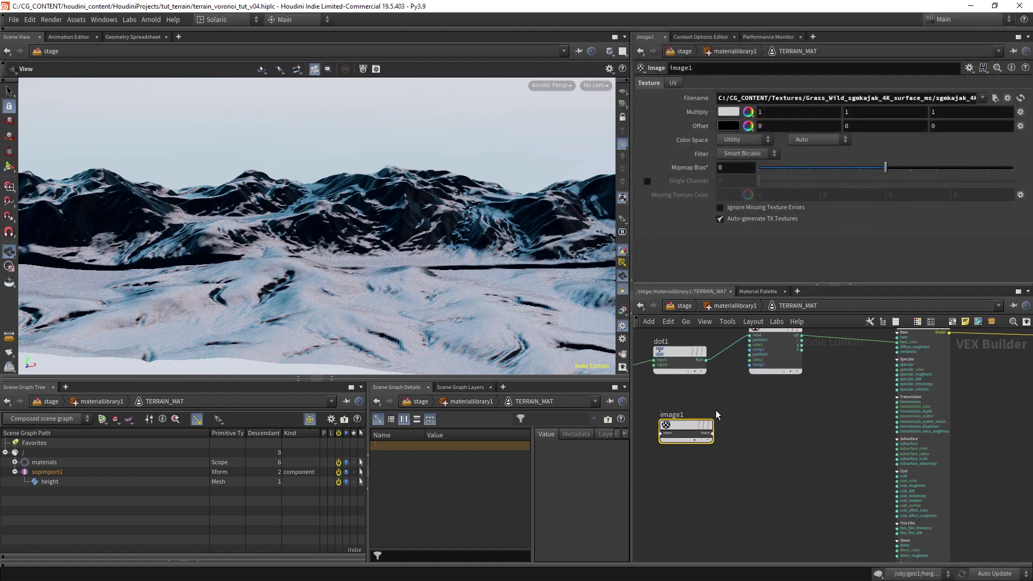
left_click(695, 442)
scroll(732, 399, "up", 2)
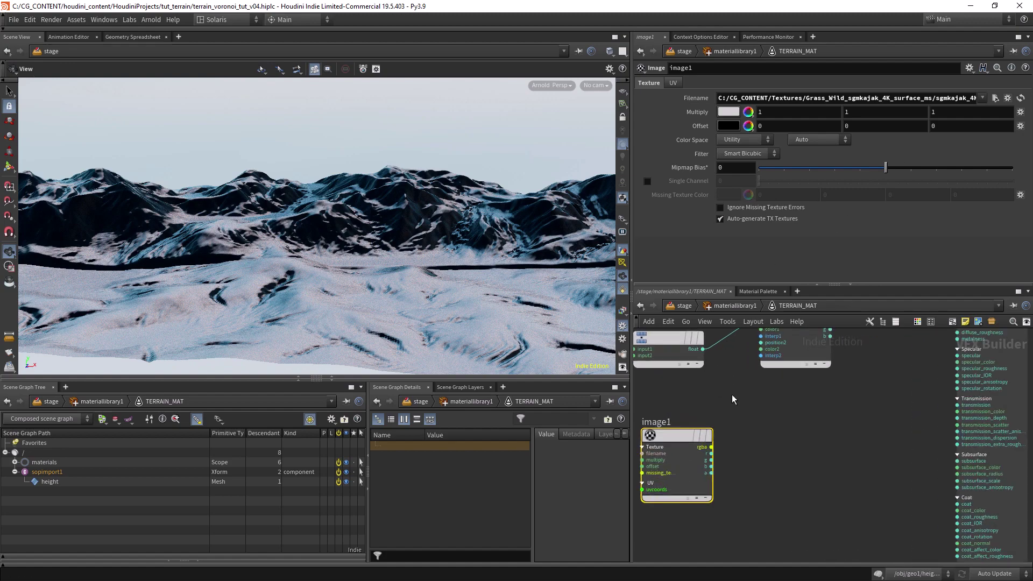
left_click(712, 448)
key("Tab")
type("color")
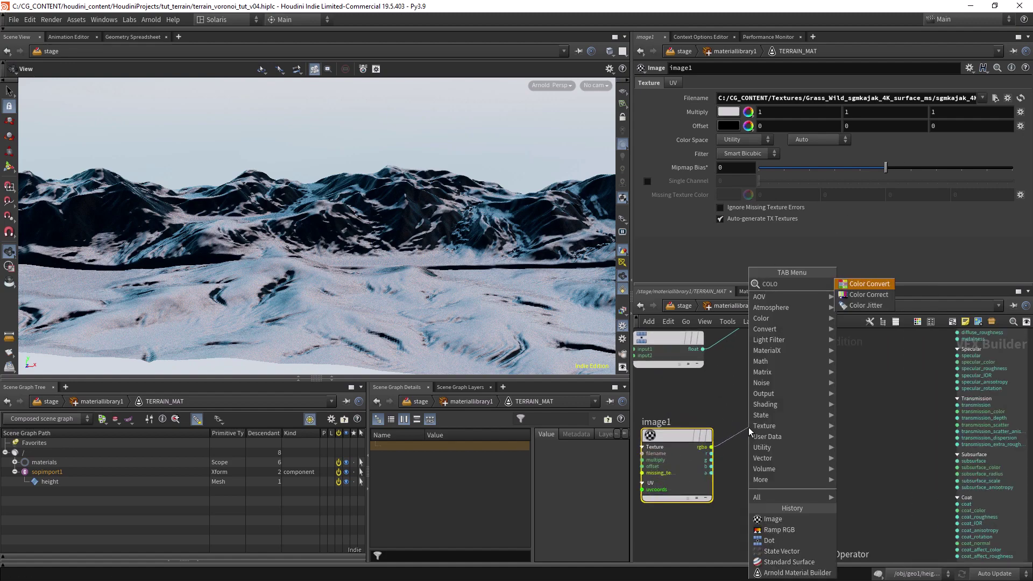
key("Return")
left_click(705, 322)
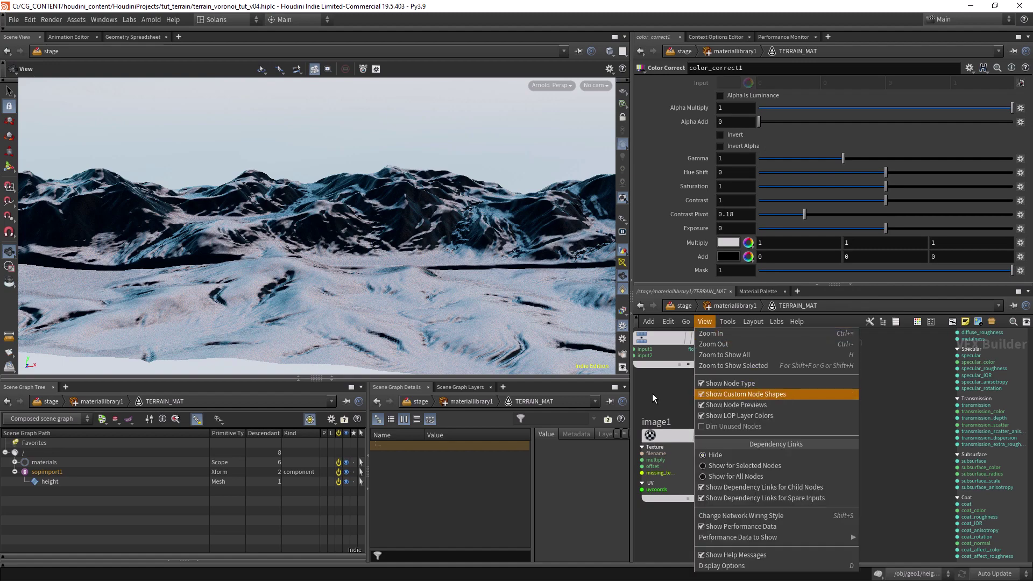
left_click(700, 405)
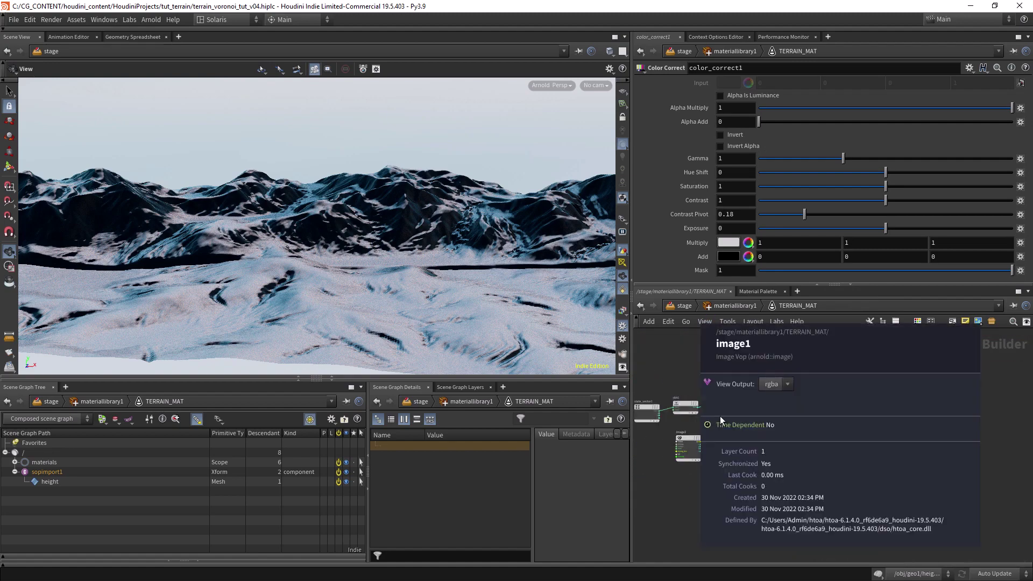
scroll(720, 415, "down", 5)
left_click_drag(651, 436, 653, 431, "shift")
left_click(727, 425)
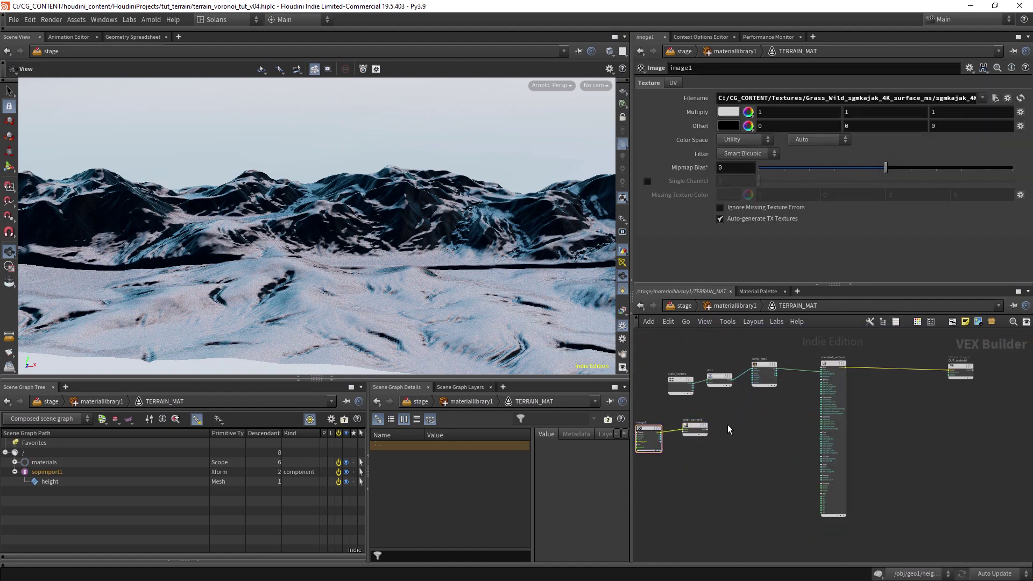
Add a Triplanar node beside the Color Correct node.
scroll(728, 424, "up", 3)
key("Tab")
type("TRI")
key("Down")
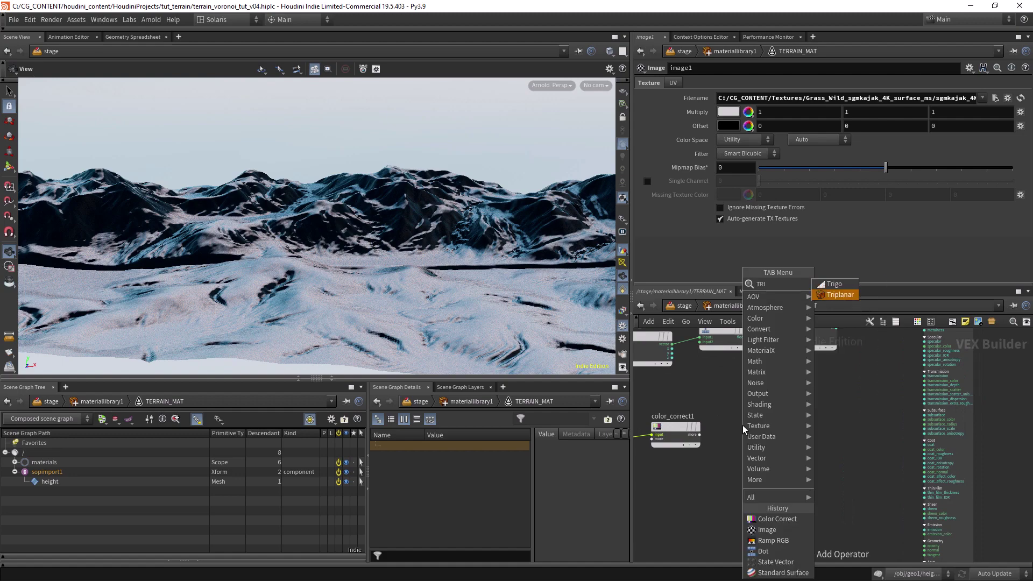
key("Return")
left_click(743, 425)
scroll(766, 458, "up", 2)
Connect the Color Correct node's rgba output to the Triplanar node's input.
left_click(765, 456)
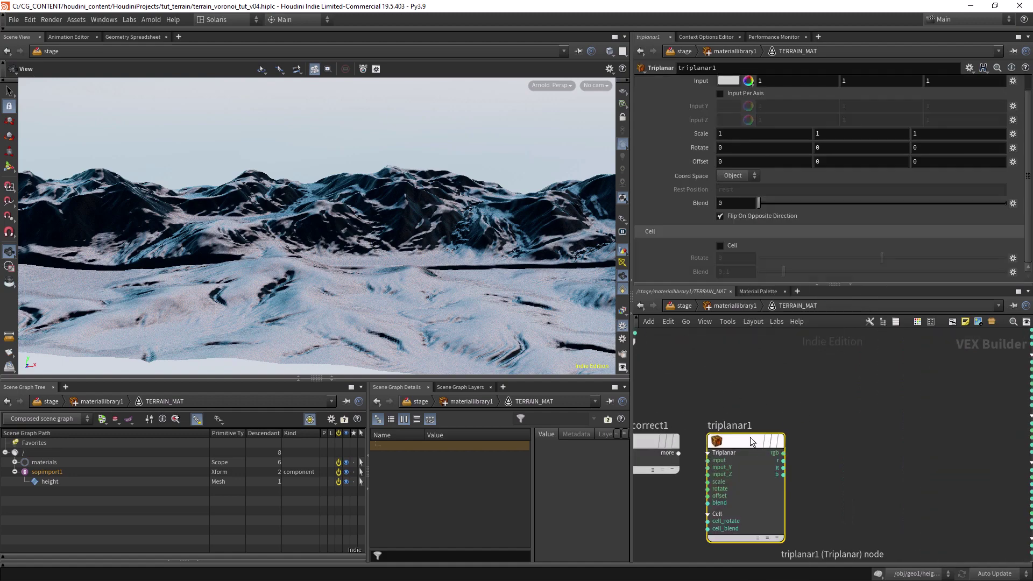
left_click(679, 454)
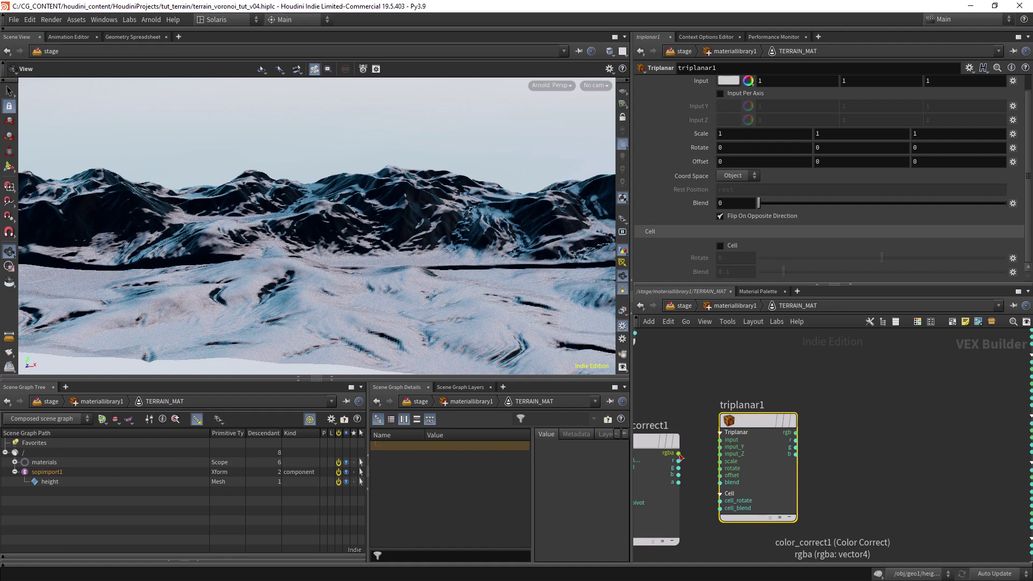
left_click_drag(679, 453, 720, 439)
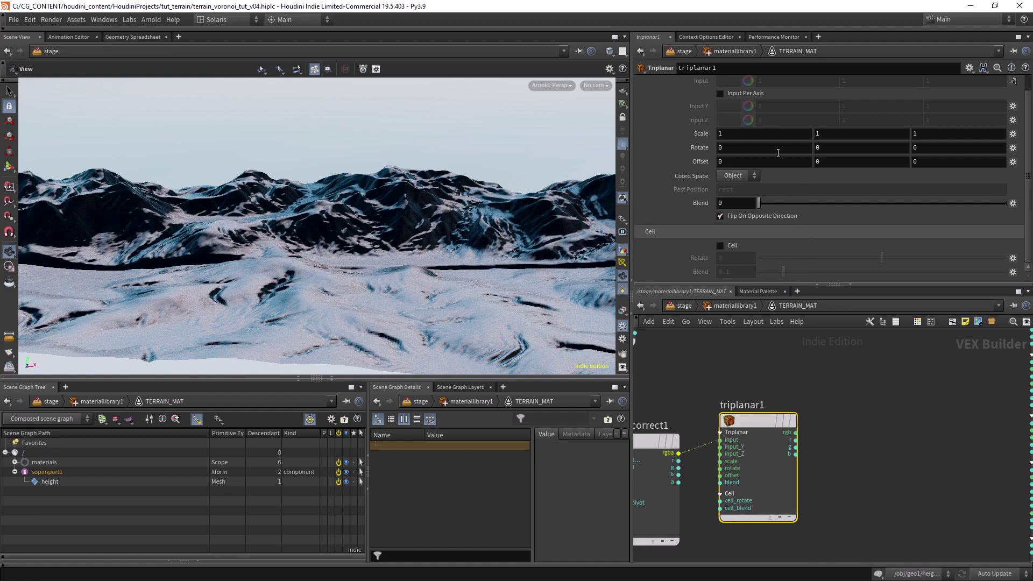
Connect the Triplanar node's rgb output to the Ramp RGB's color2 input.
scroll(732, 500, "down", 4)
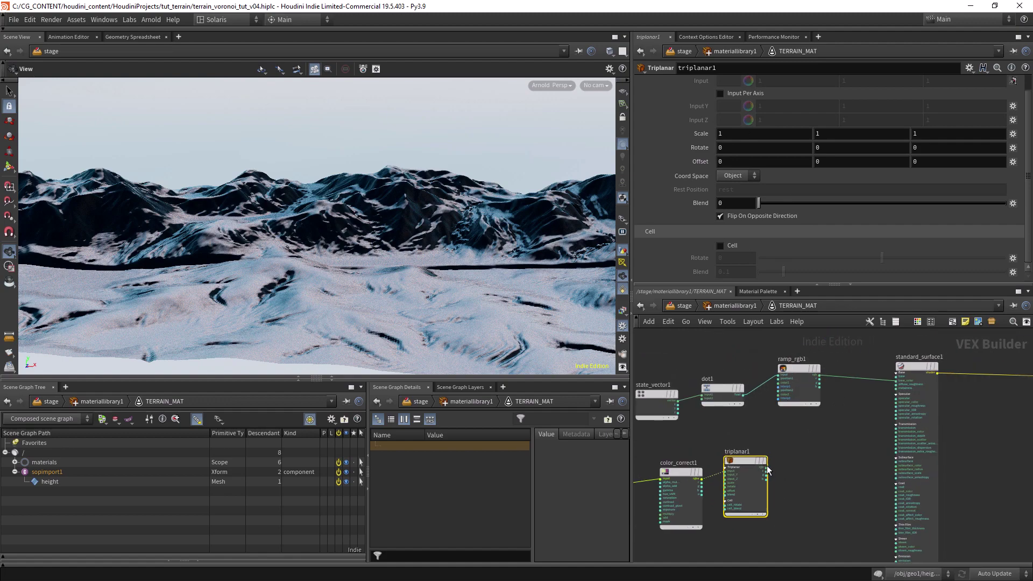
left_click(766, 468)
scroll(774, 412, "up", 4)
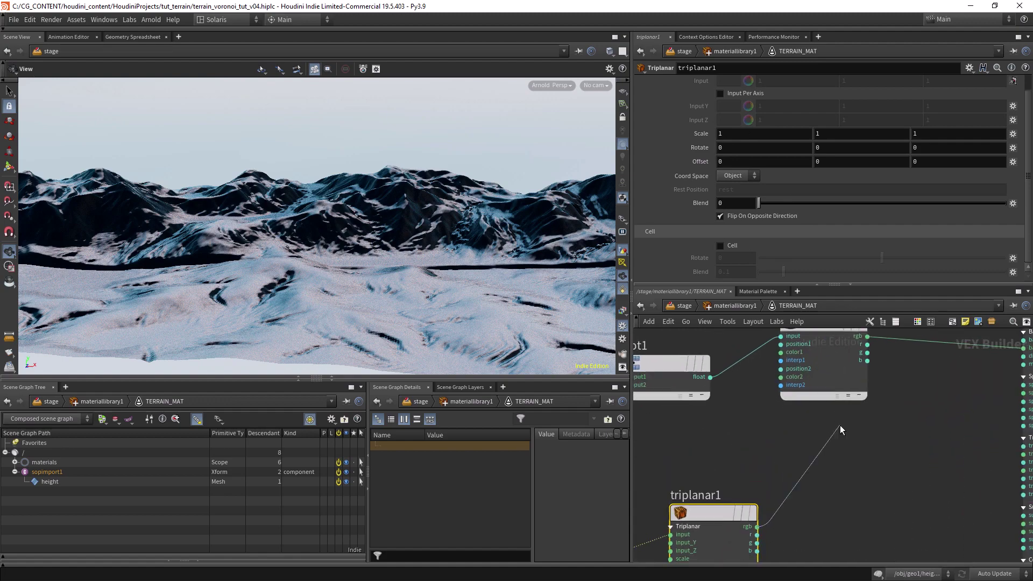
left_click(773, 389)
scroll(800, 464, "down", 3)
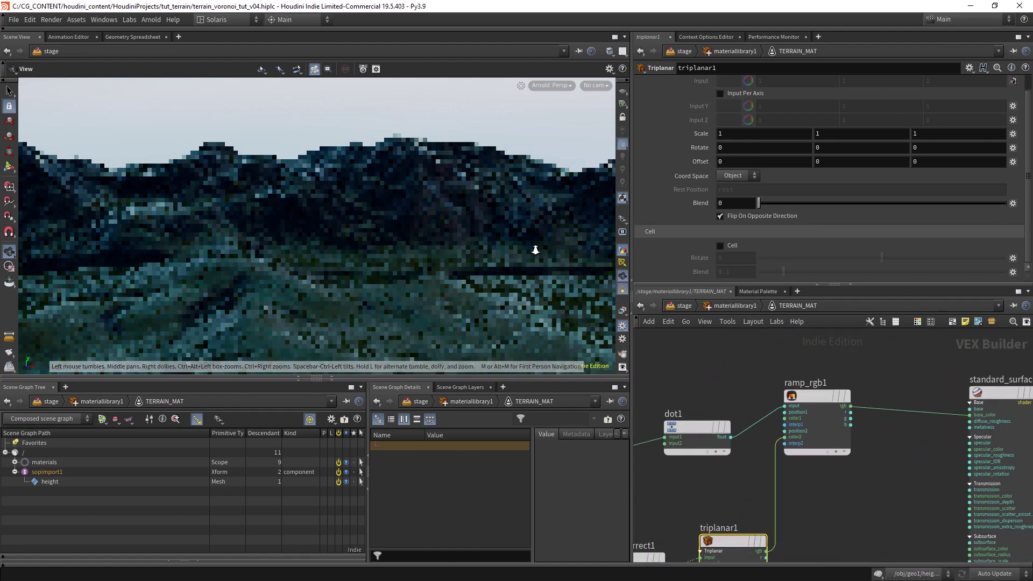
Raise the exposure of the Color Correct node feeding the Triplanar to 2.74.
left_click_drag(535, 250, 473, 240)
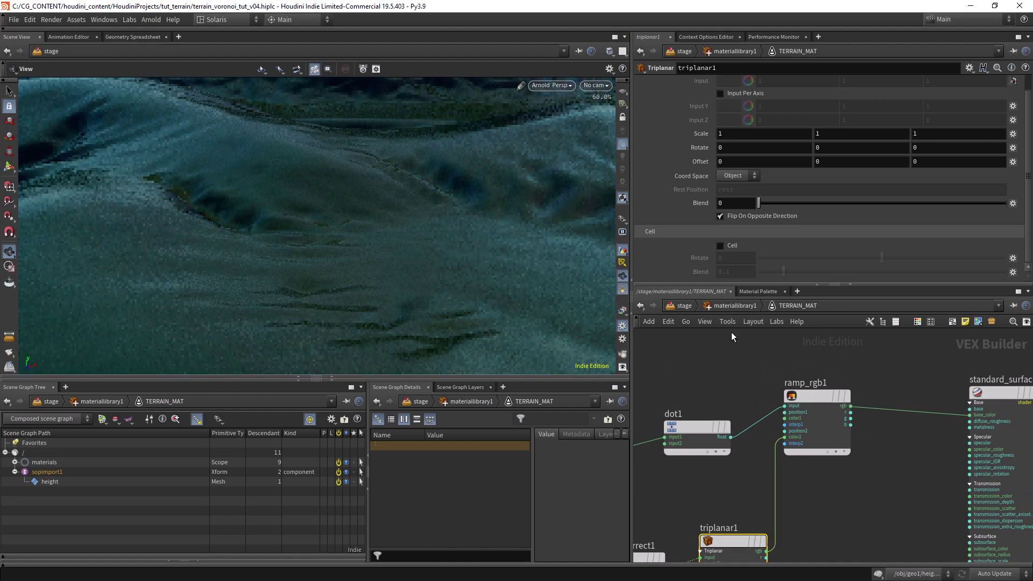
middle_click_drag(732, 337, 777, 205)
left_click(666, 435)
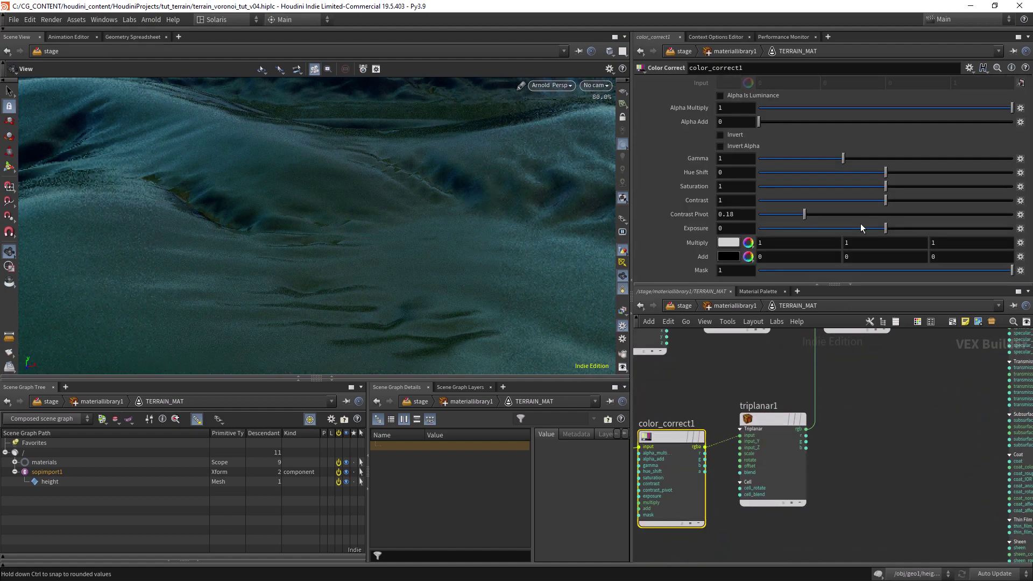
left_click(921, 228)
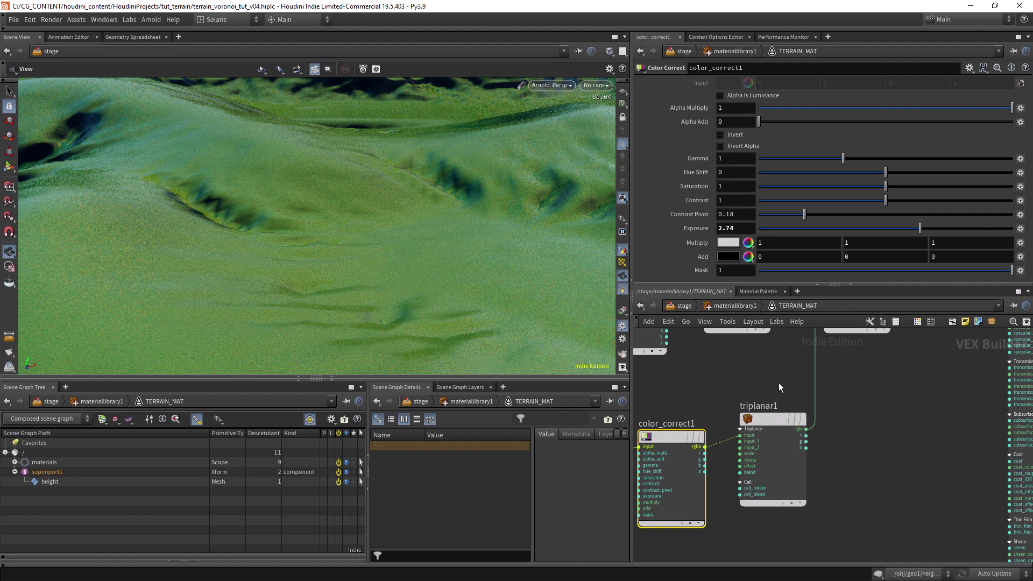
Link the Triplanar node's Y and Z scale to its X scale with relative references.
key("Down")
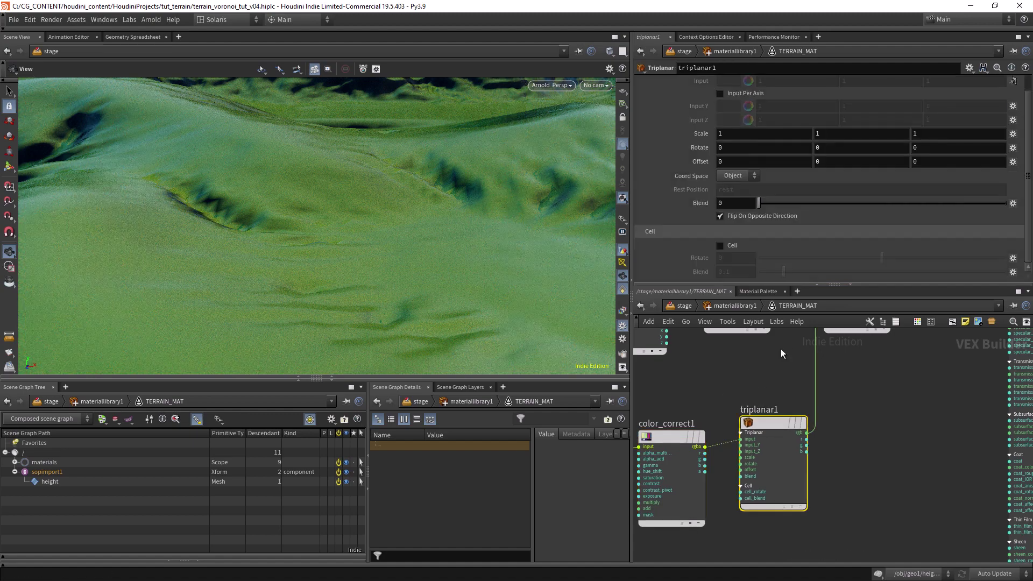
right_click(746, 138)
left_click(766, 216)
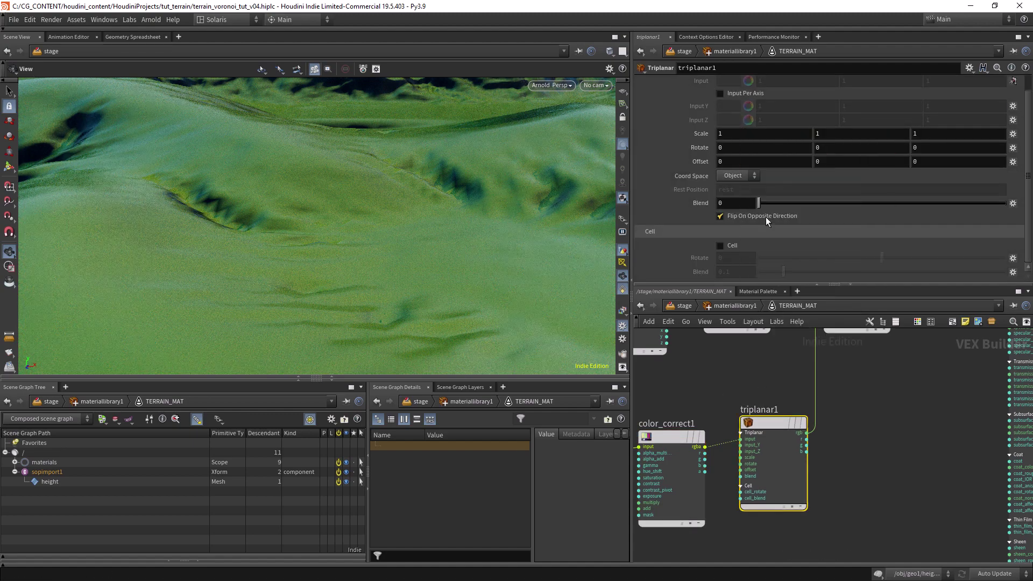
right_click(845, 133)
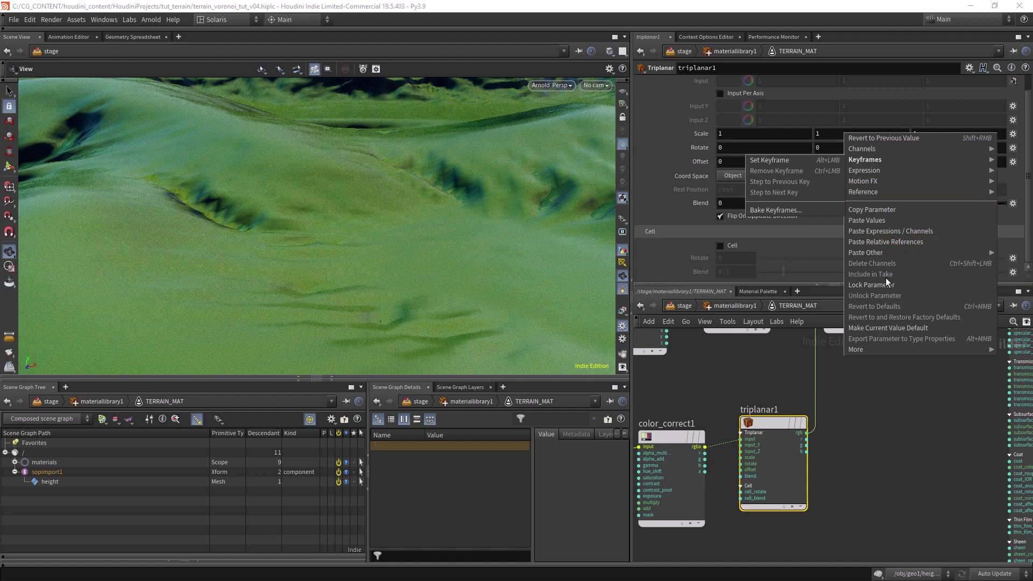
left_click(888, 242)
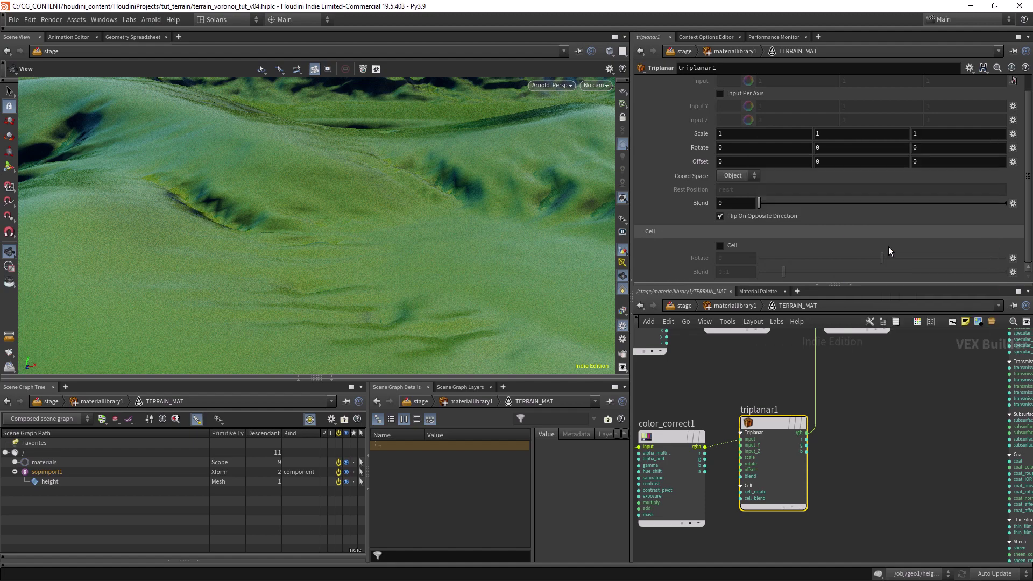
right_click(929, 134)
left_click(924, 243)
Try scale values of 0.01, 0.015 and 0.008 on the Triplanar node.
double_click(725, 134)
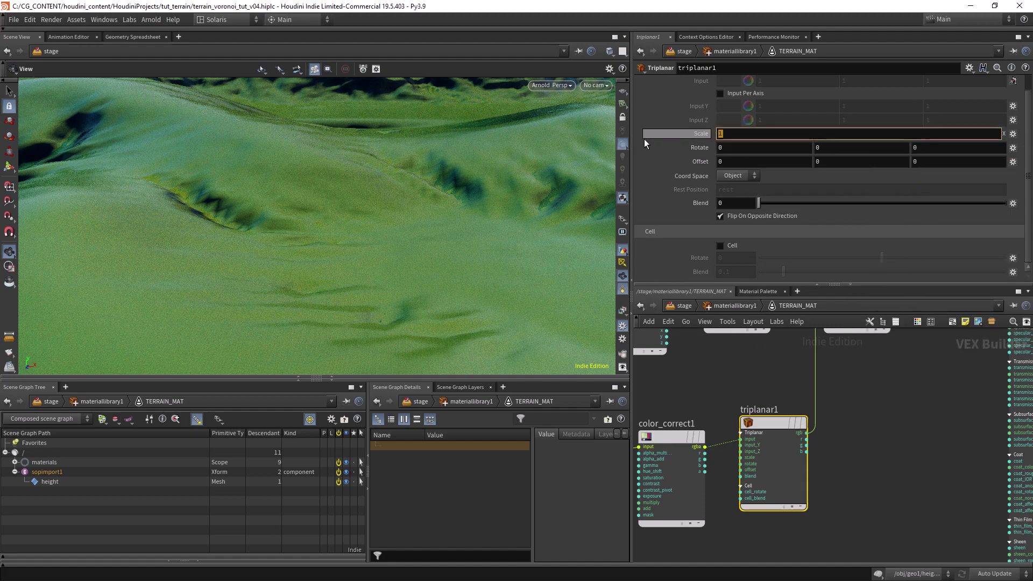
type("0.01")
key("Return")
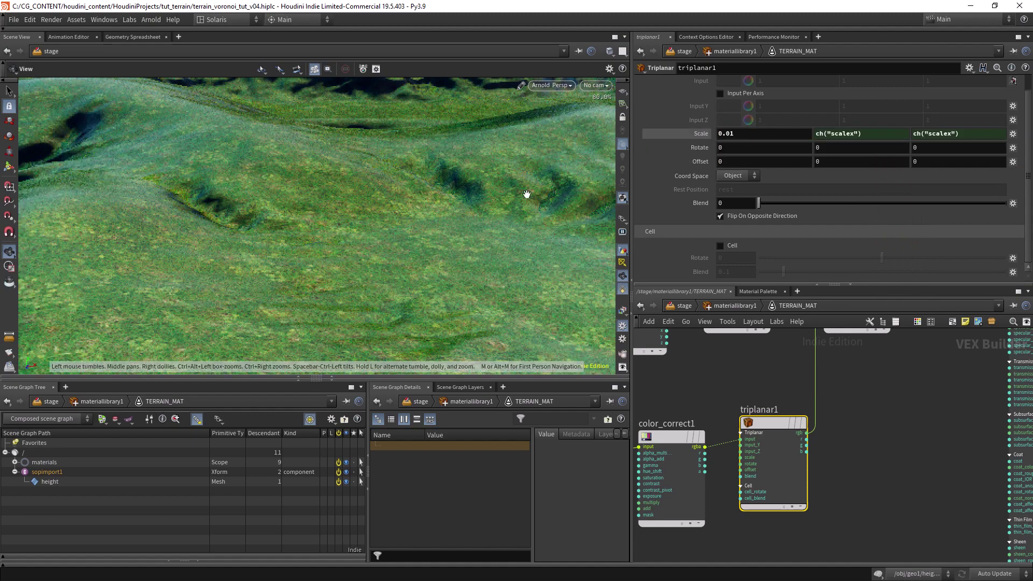
left_click(738, 138)
type("5")
key("Return")
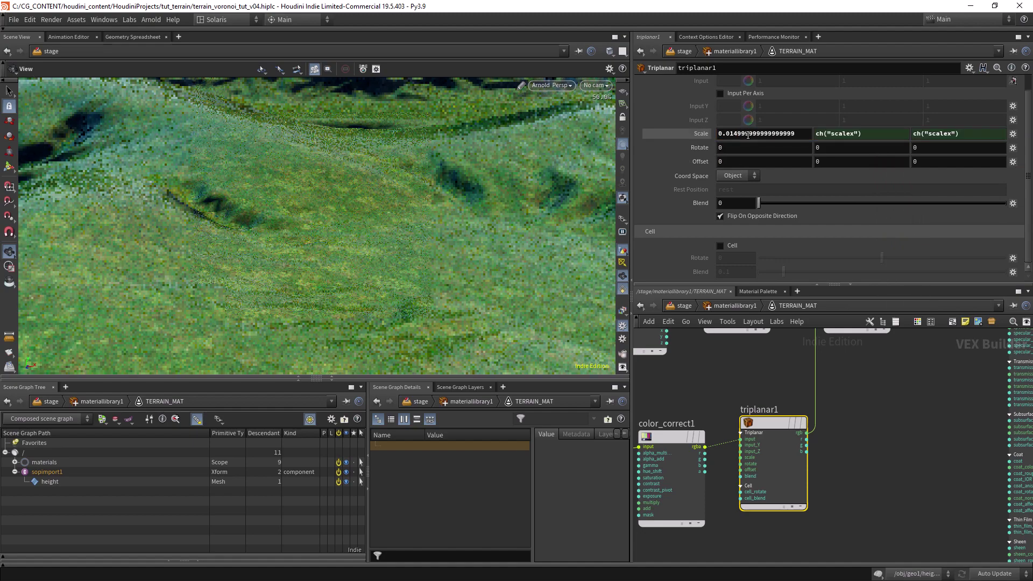
left_click_drag(738, 136, 726, 138)
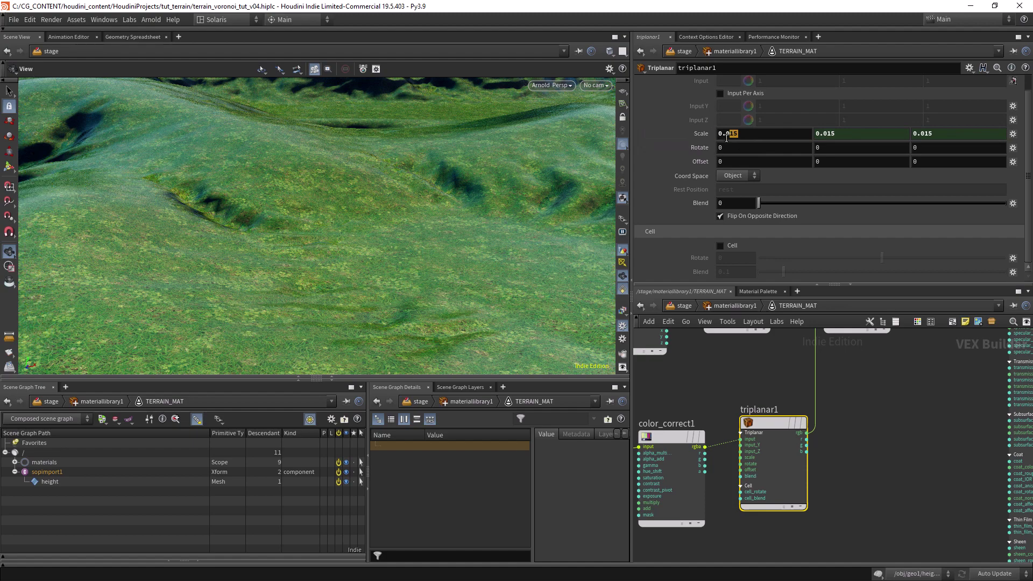
type("8")
key("Return")
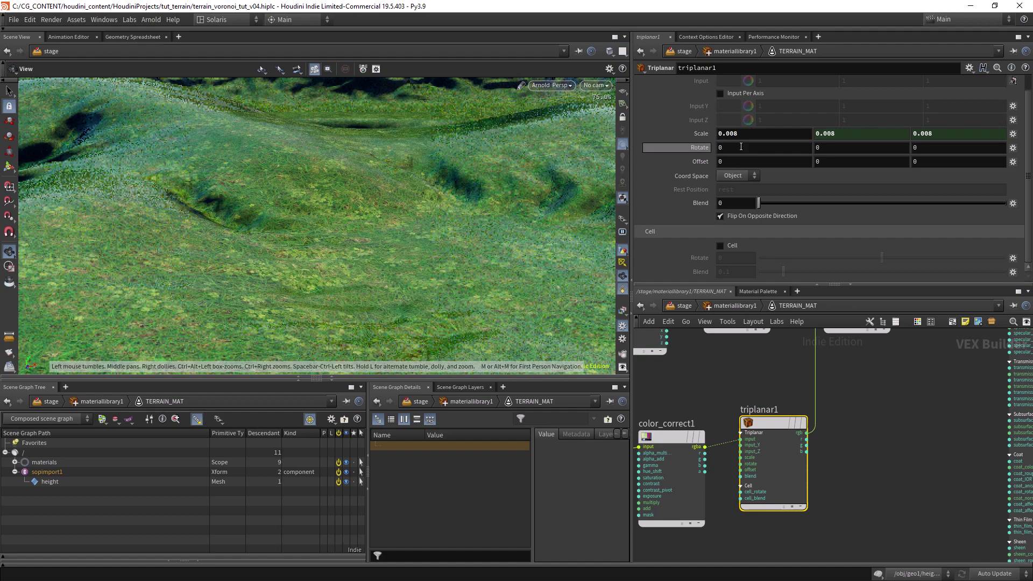
Set the Triplanar node's scale to 0.015 and check the grass texture across the terrain.
left_click_drag(736, 135, 729, 137)
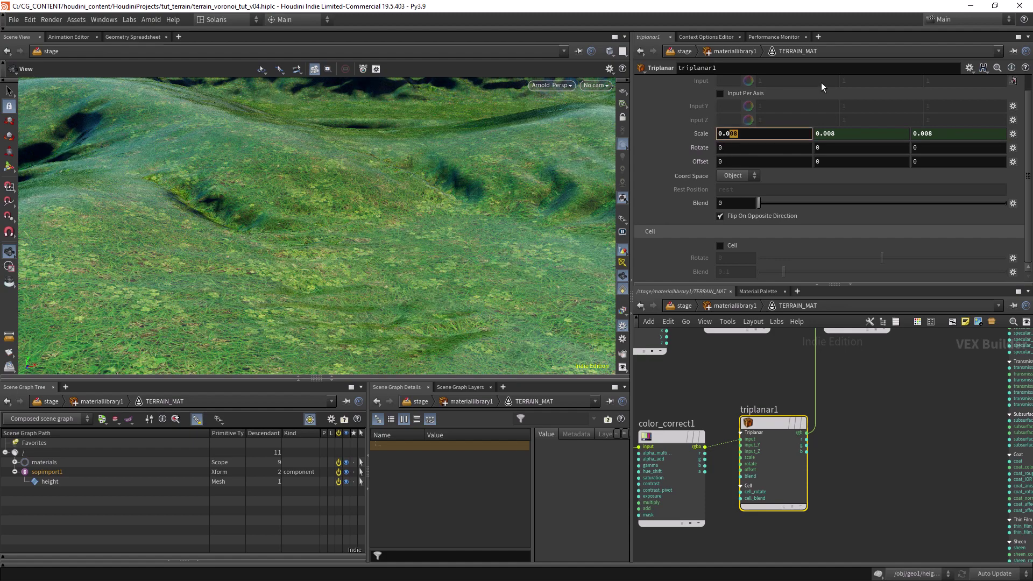
type("15")
key("Return")
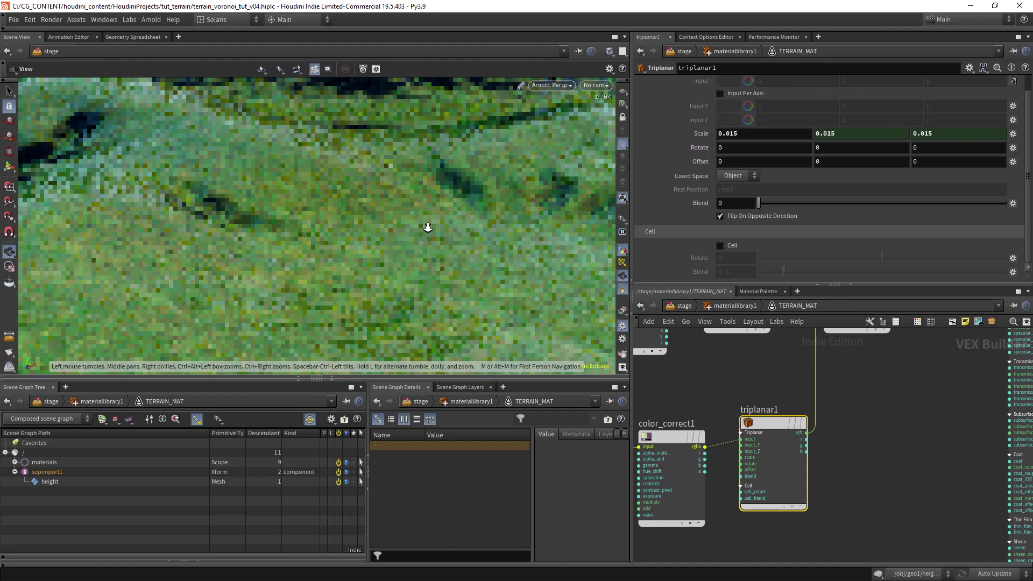
left_click_drag(428, 228, 397, 239)
scroll(731, 376, "down", 1)
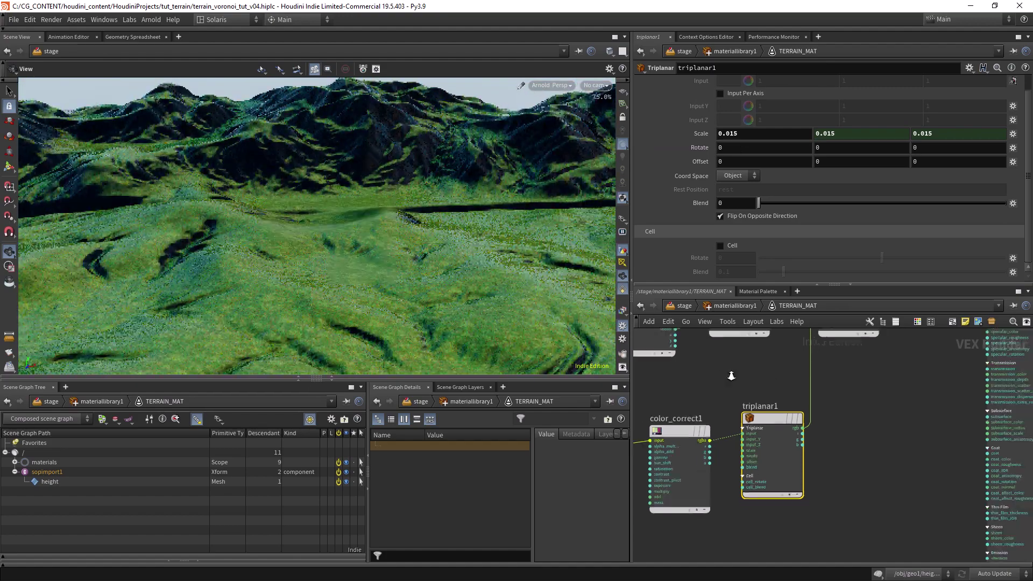
Duplicate the Image, Color Correct and Triplanar nodes as a second chain below the originals.
scroll(732, 376, "down", 3)
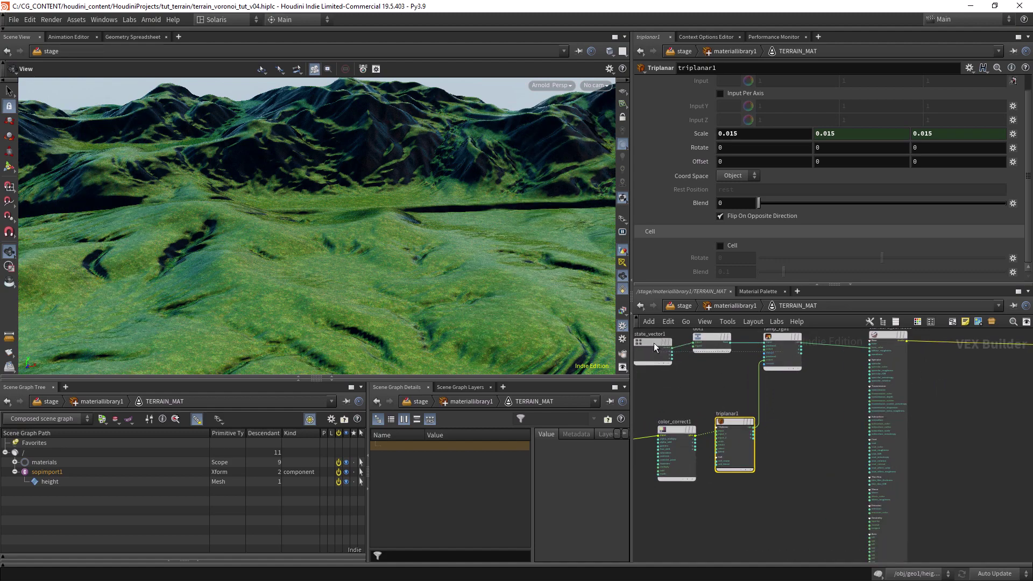
middle_click_drag(736, 396, 720, 369)
left_click_drag(660, 361, 786, 501)
scroll(707, 415, "up", 3)
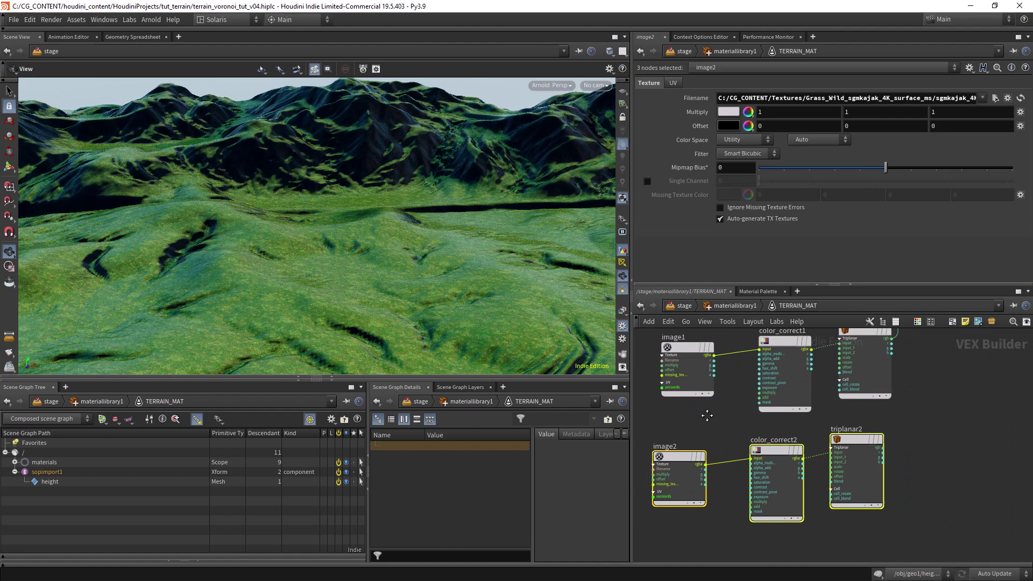
Load the Rock_Cliff_wgorfcn_4K albedo texture into the duplicated Image node.
left_click(698, 443)
left_click(983, 98)
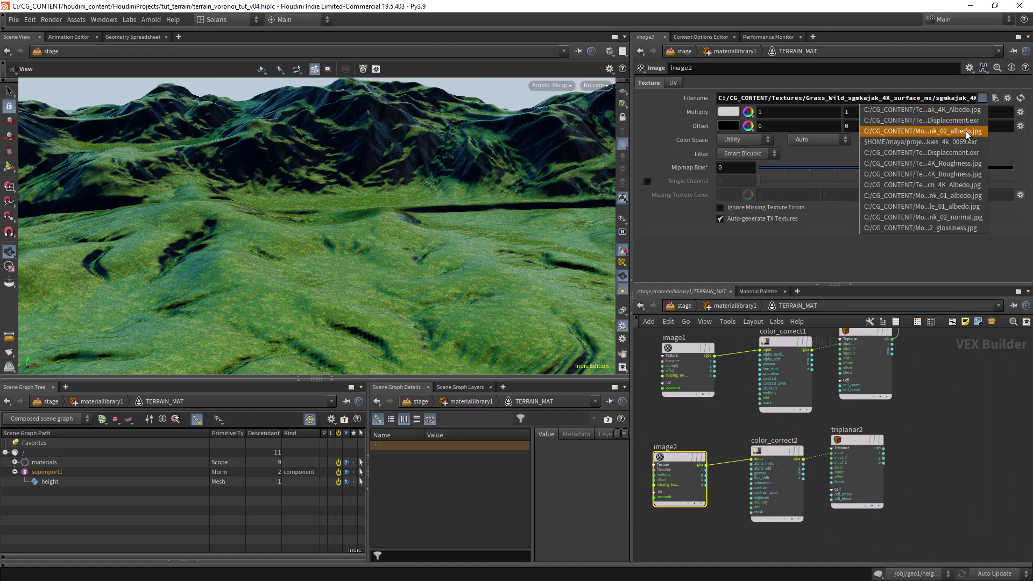
left_click(957, 196)
left_click(983, 98)
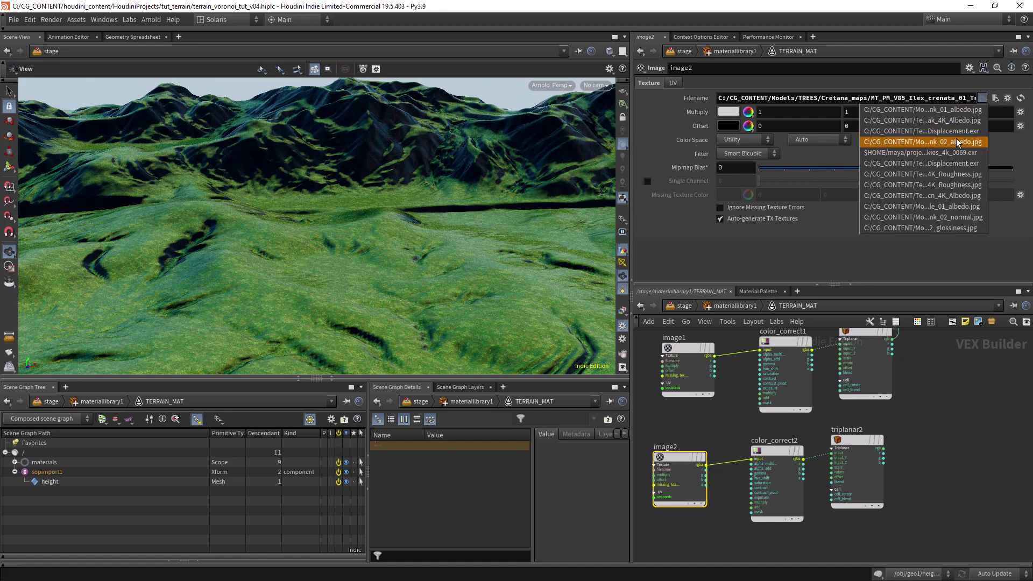
left_click(953, 143)
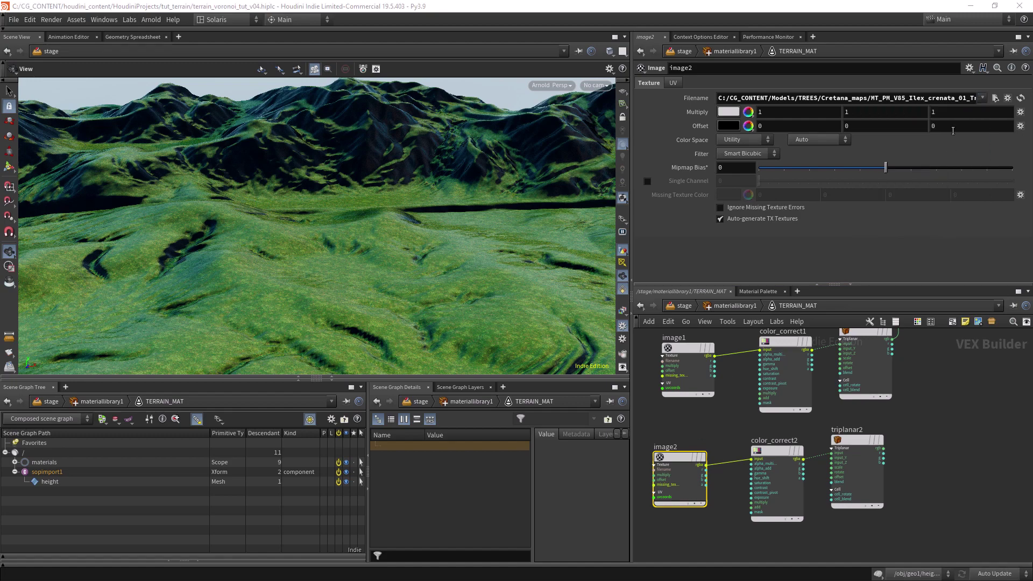
left_click(983, 99)
left_click(970, 115)
left_click(982, 98)
left_click(959, 193)
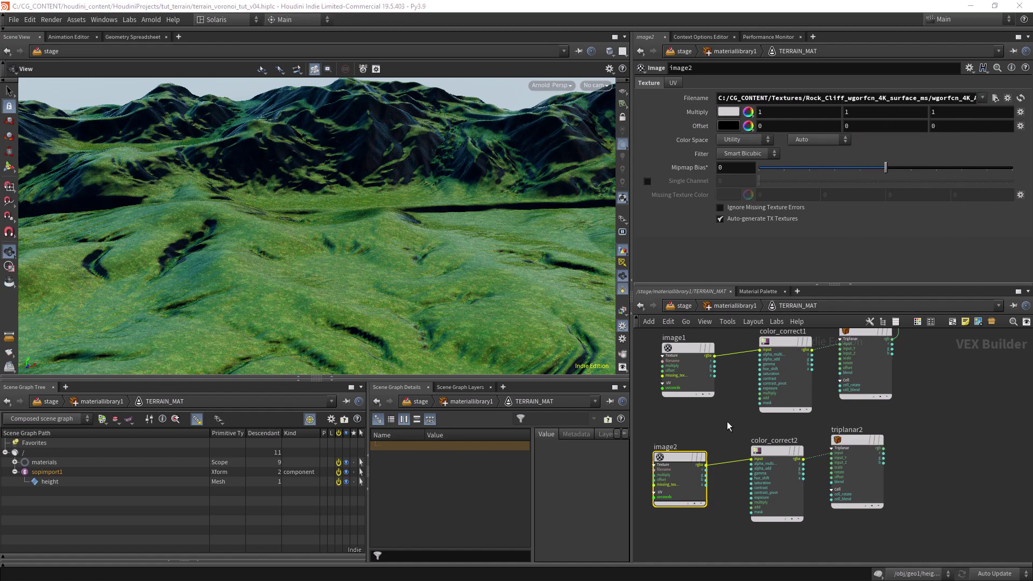
Reset the duplicated Color Correct node's parameters to their defaults.
scroll(728, 422, "up", 1)
left_click(750, 437)
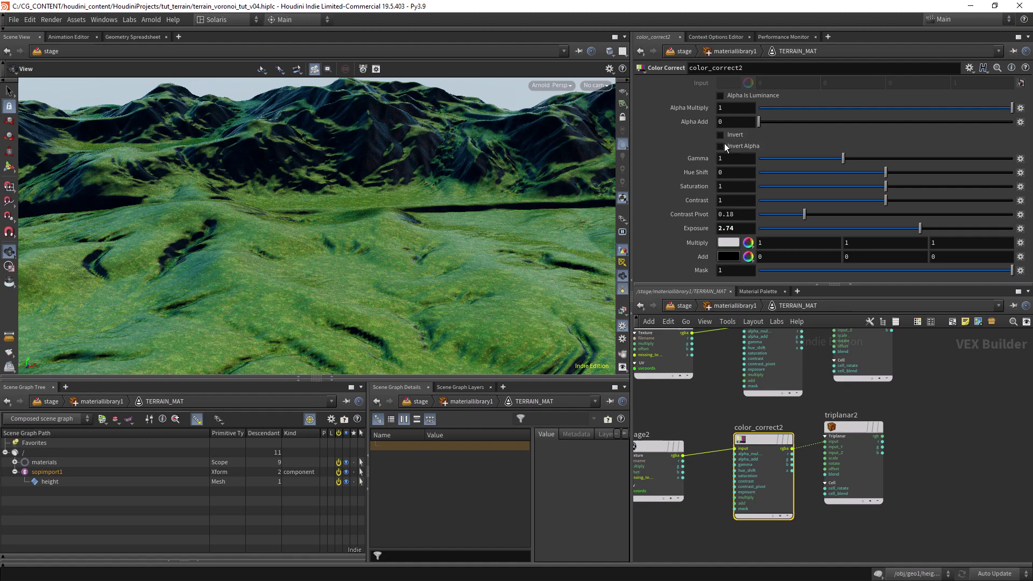
left_click(970, 74)
left_click(888, 248)
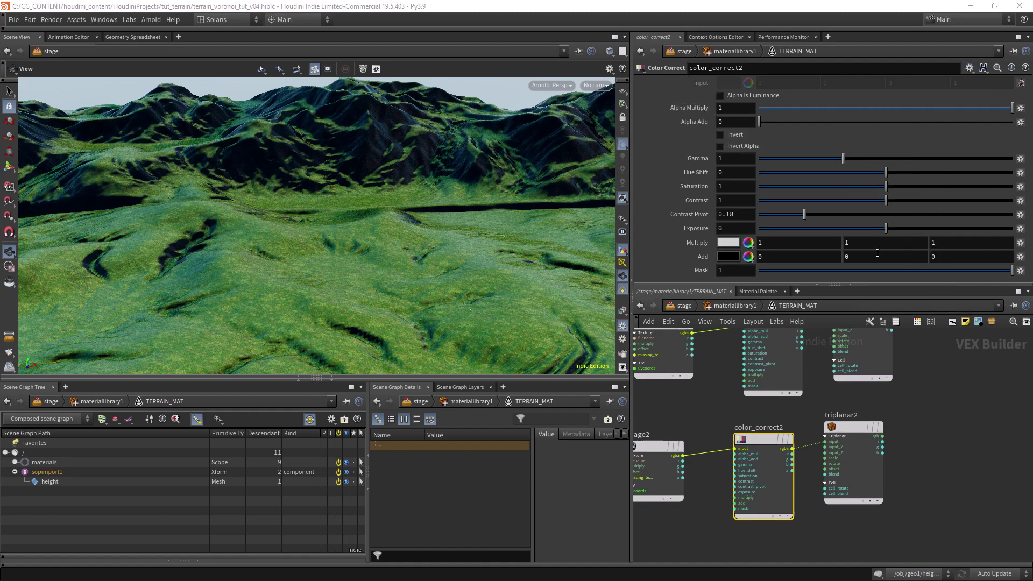
Connect the second Triplanar node's rgb output to the Ramp RGB's color1 input.
scroll(695, 375, "down", 3)
left_click(758, 426)
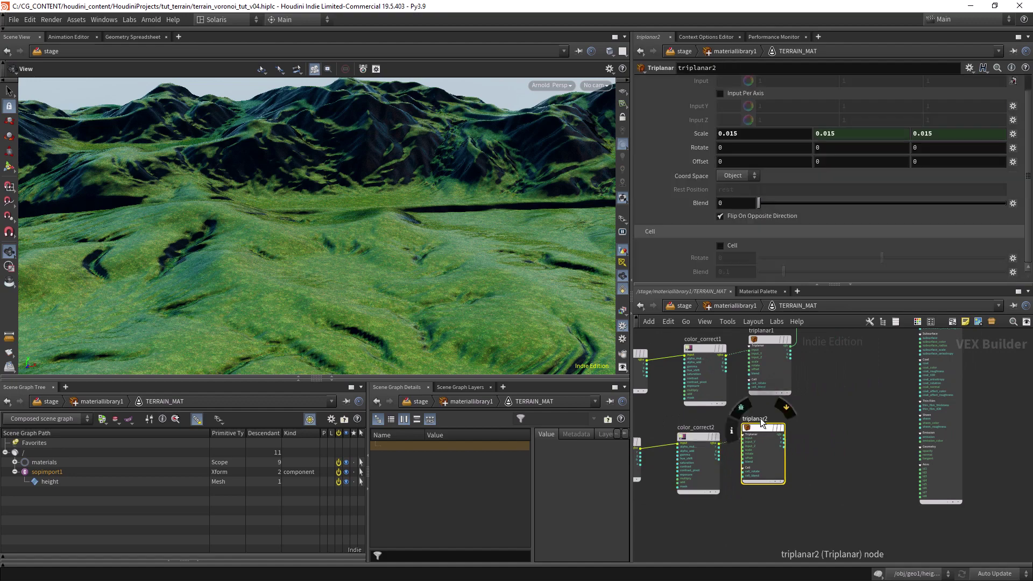
scroll(786, 456, "up", 2)
left_click(779, 470)
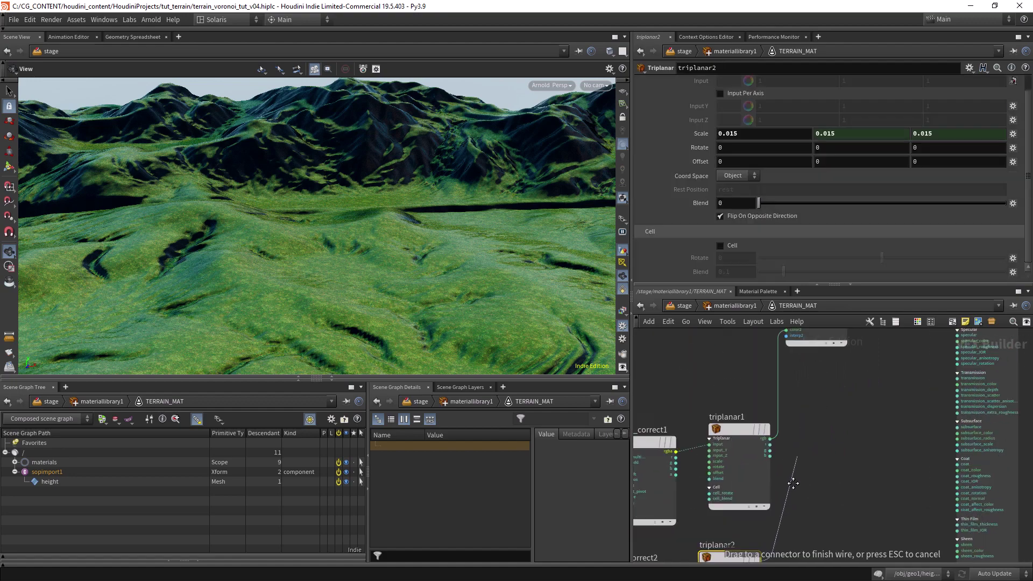
scroll(770, 409, "up", 2)
left_click(769, 401)
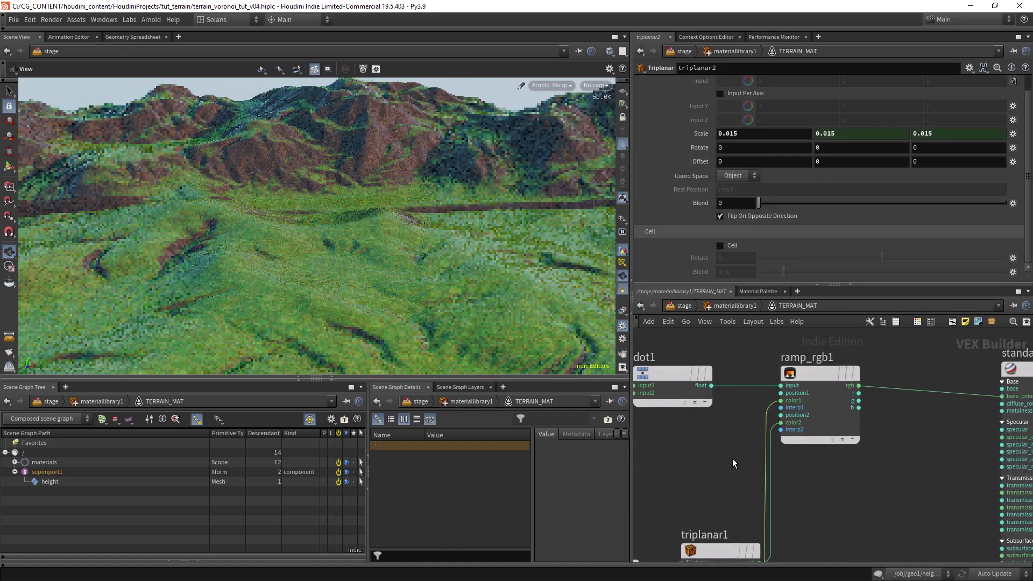
Set the second Triplanar node's scale to 0.02 for the rock texture.
scroll(732, 459, "down", 4)
left_click(769, 474)
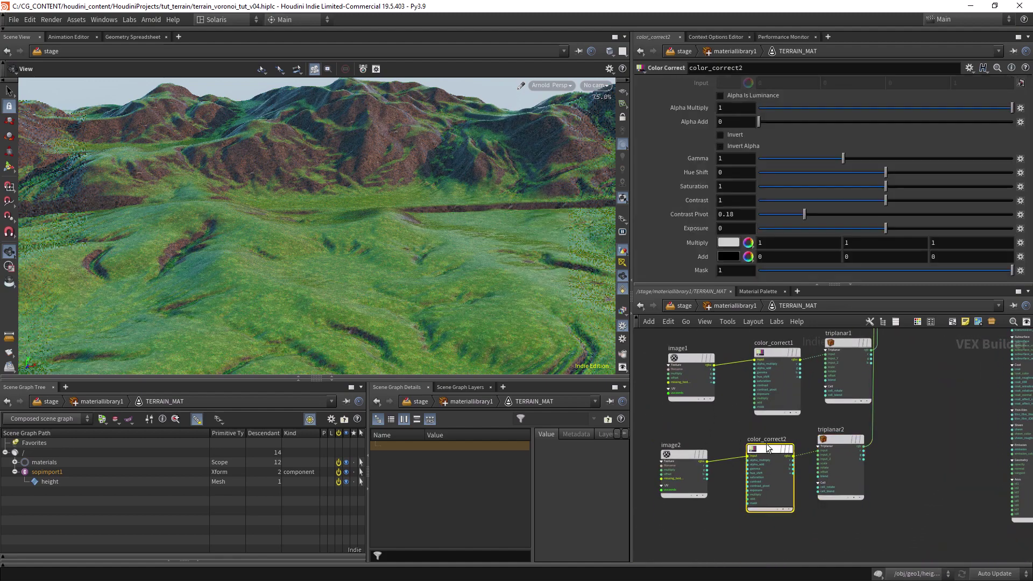
scroll(492, 185, "up", 5)
scroll(492, 185, "down", 5)
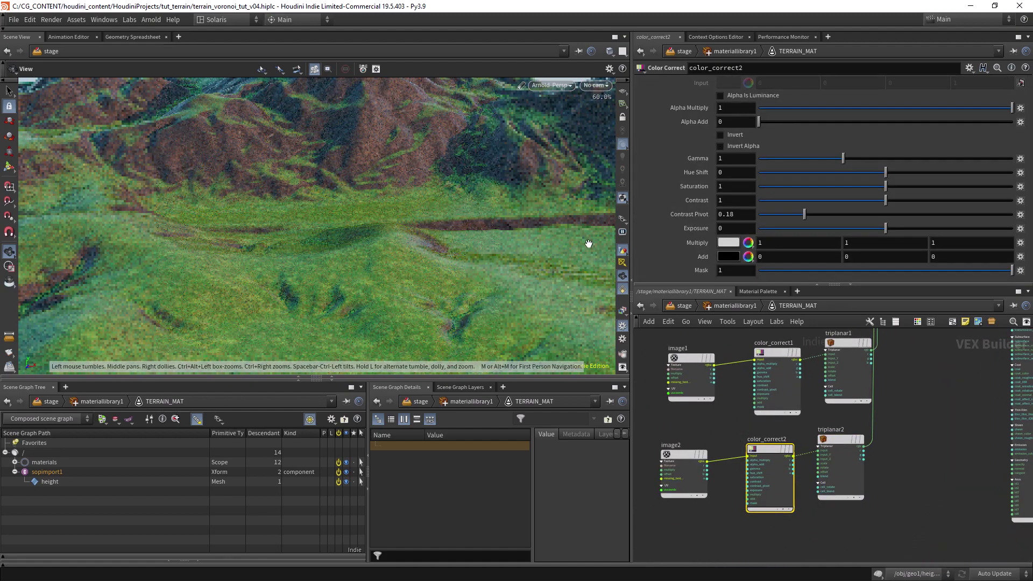
left_click(838, 440)
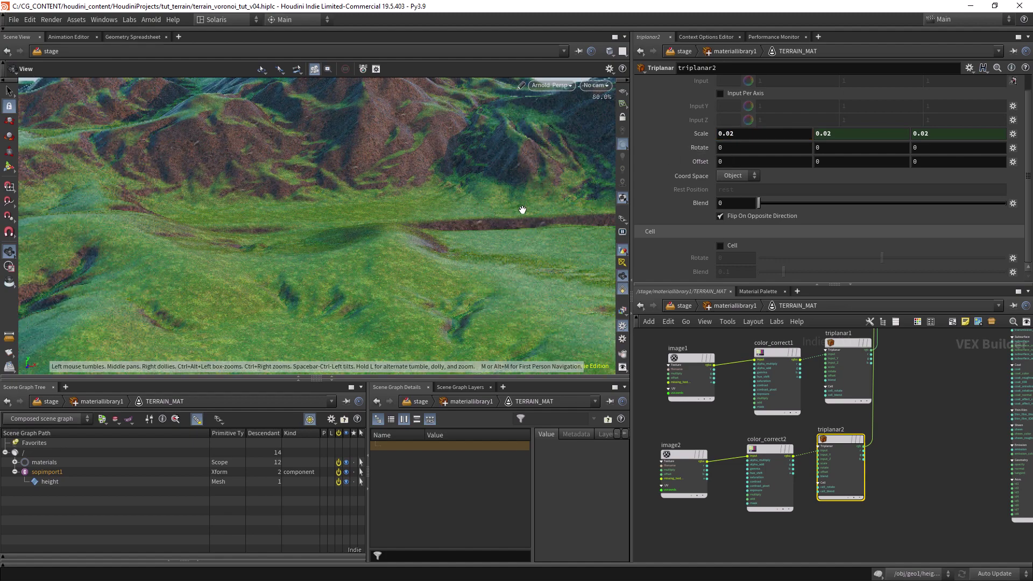
right_click_drag(522, 210, 458, 242)
Copy the State Vector, Dot, Ramp RGB and both texture chains and paste the copies below the originals.
scroll(807, 388, "down", 3)
left_click_drag(764, 323, 896, 466)
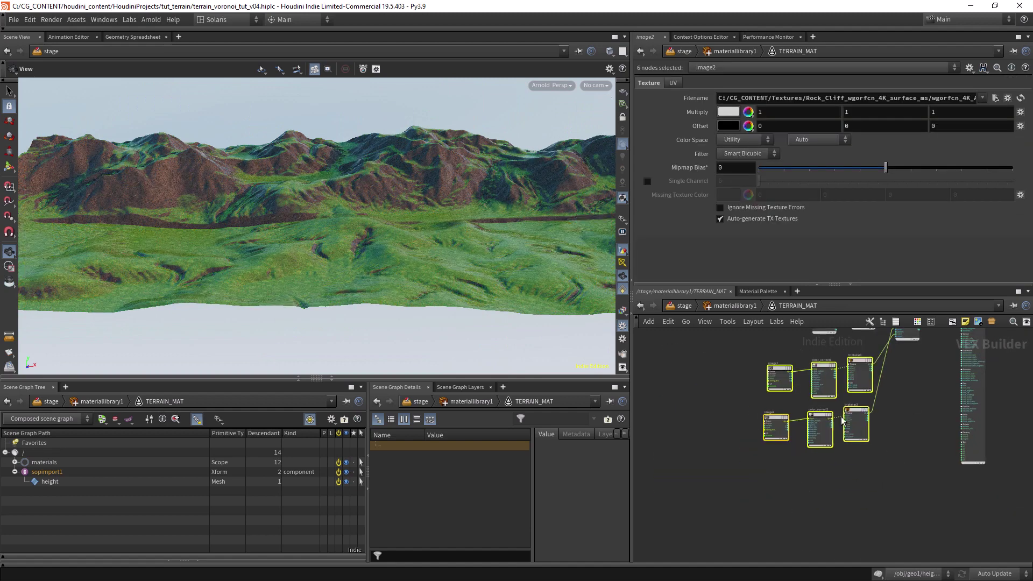
scroll(842, 420, "up", 3)
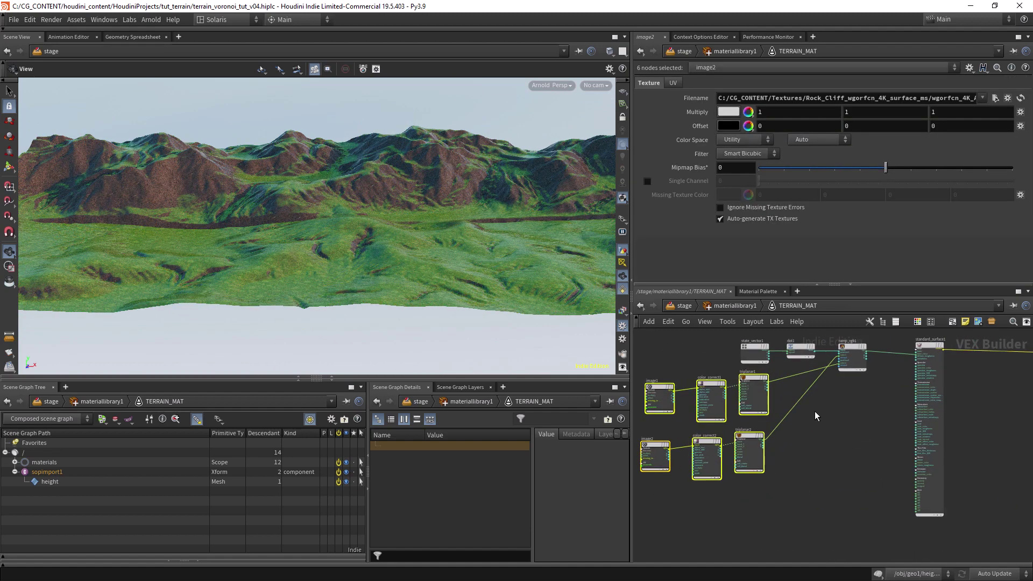
scroll(816, 416, "down", 2)
left_click_drag(848, 437, 778, 349, "shift")
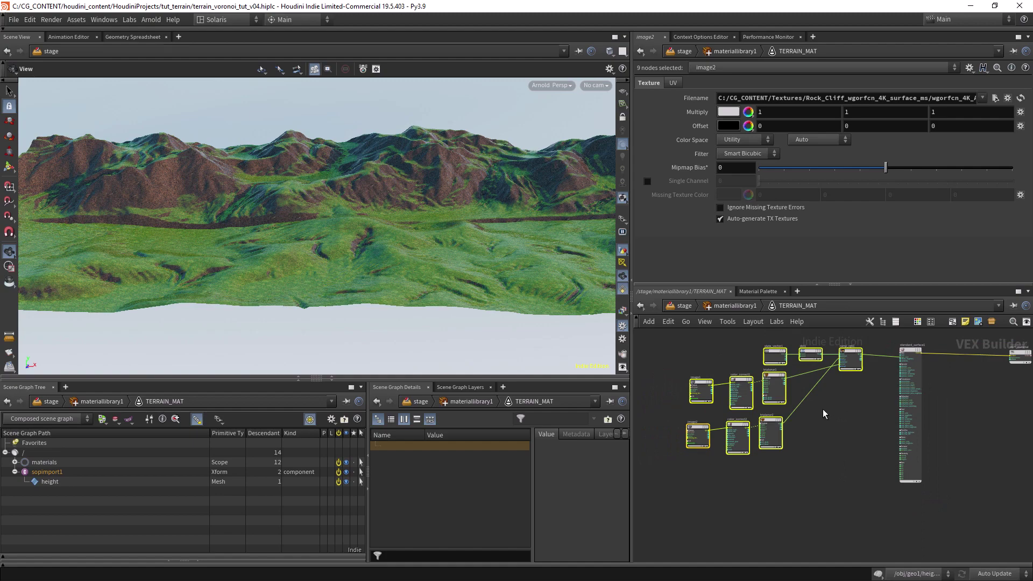
scroll(822, 409, "up", 1)
key("ctrl+c")
key("ctrl+v")
left_click(842, 475)
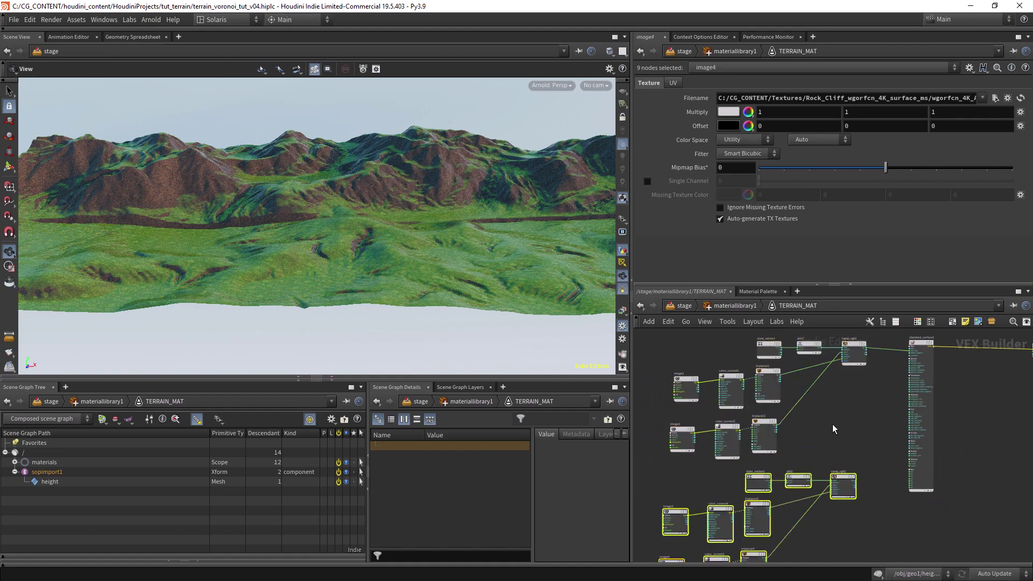
Delete the duplicated State Vector and Dot nodes from the pasted network.
scroll(818, 381, "up", 4)
scroll(819, 377, "down", 1)
left_click(776, 397)
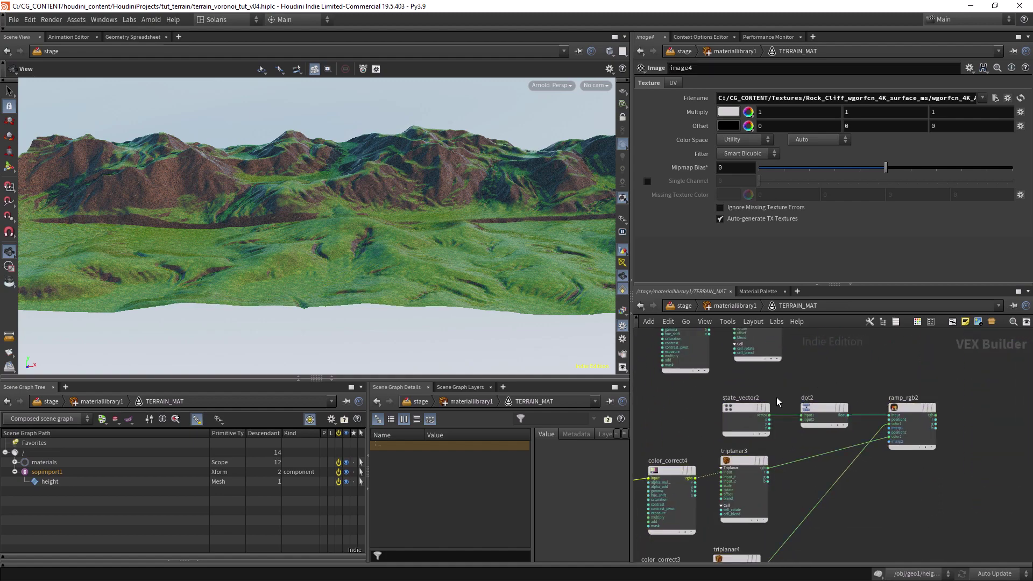
left_click_drag(830, 422, 824, 431)
key("Delete")
Connect the original Dot node's output to the input of the duplicated ramp_rgb2 node.
middle_click_drag(823, 431, 767, 459)
scroll(772, 461, "up", 3)
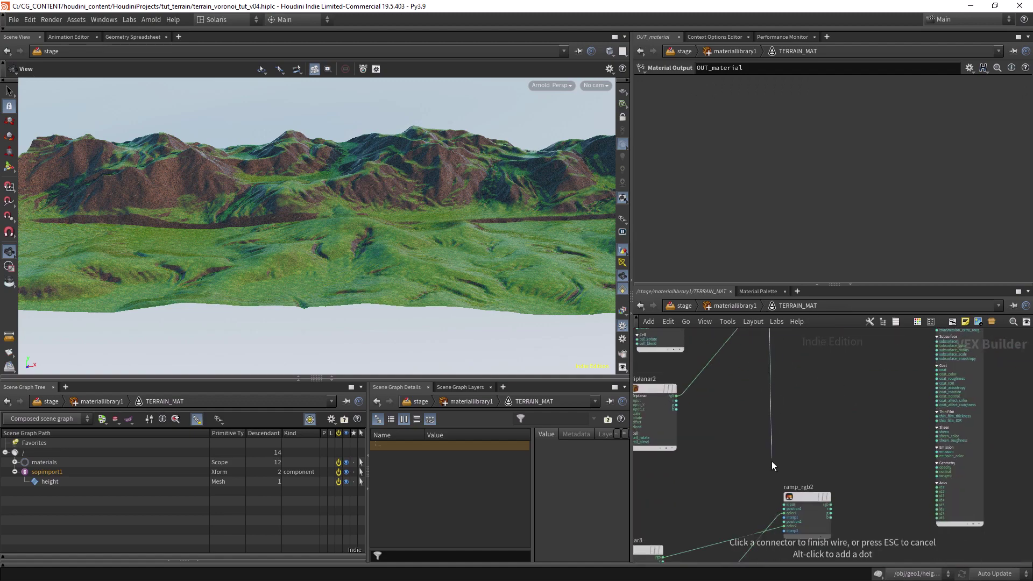
left_click(786, 409)
scroll(670, 408, "down", 5)
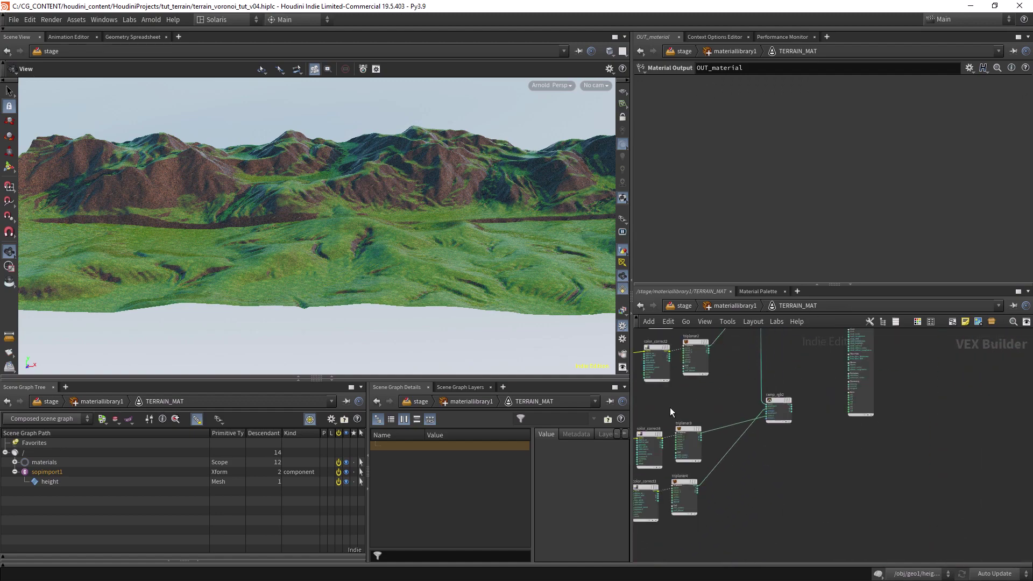
Load the grass roughness map sgmkajak_4K_Roughness.jpg into the duplicated grass image node, image3.
left_click(706, 396)
left_click(995, 98)
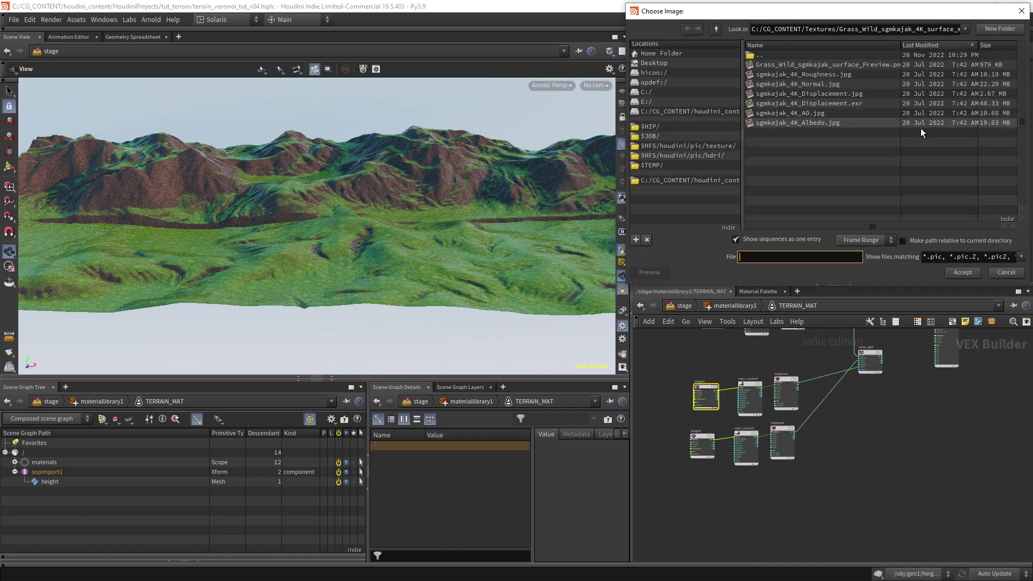
left_click(784, 235)
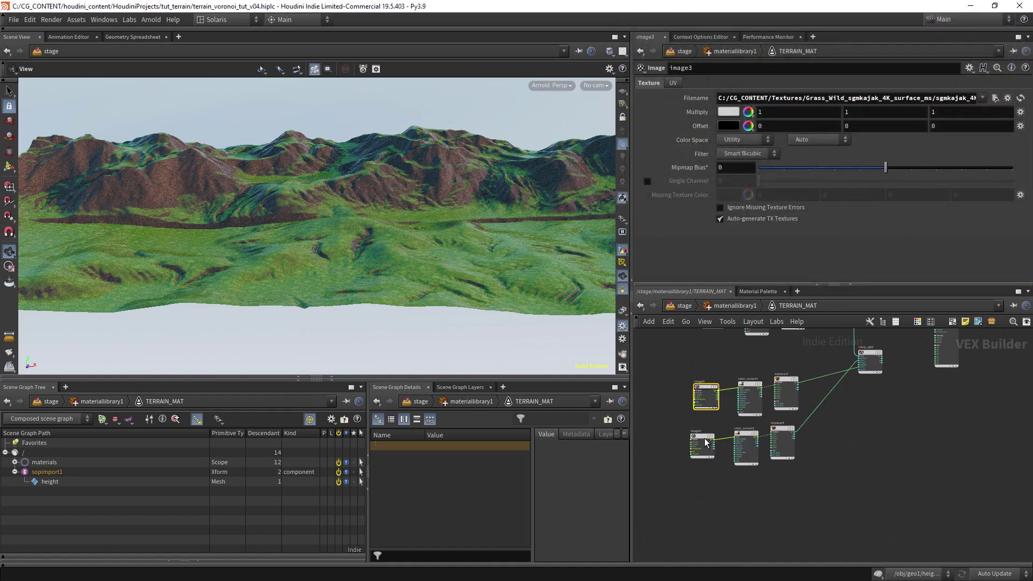
Load the rock roughness map wgorfcn_4K_Roughness.jpg into the duplicated rock image node, image4.
left_click(995, 98)
left_click(818, 75)
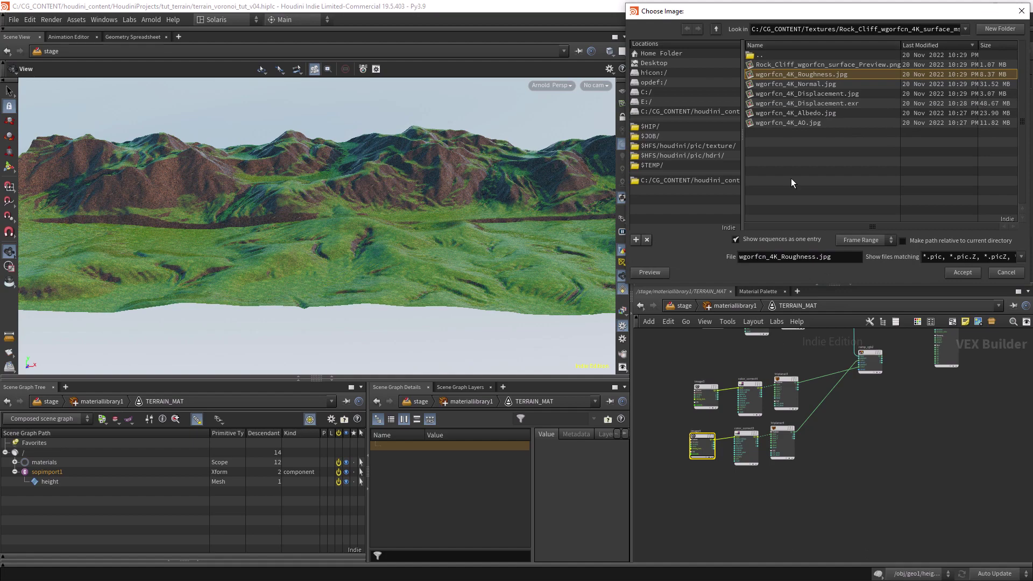
double_click(860, 74)
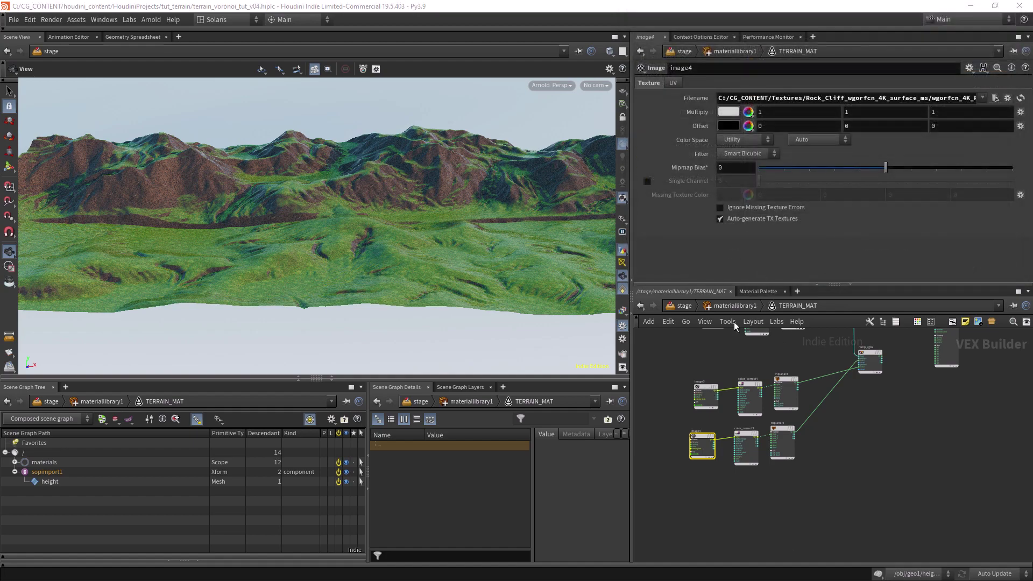
left_click(952, 100)
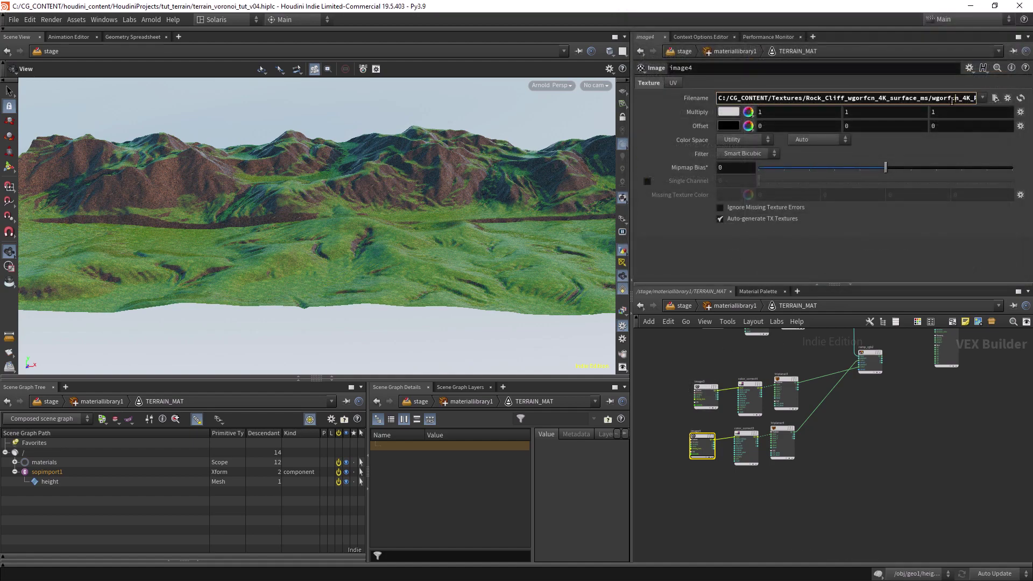
left_click(849, 216)
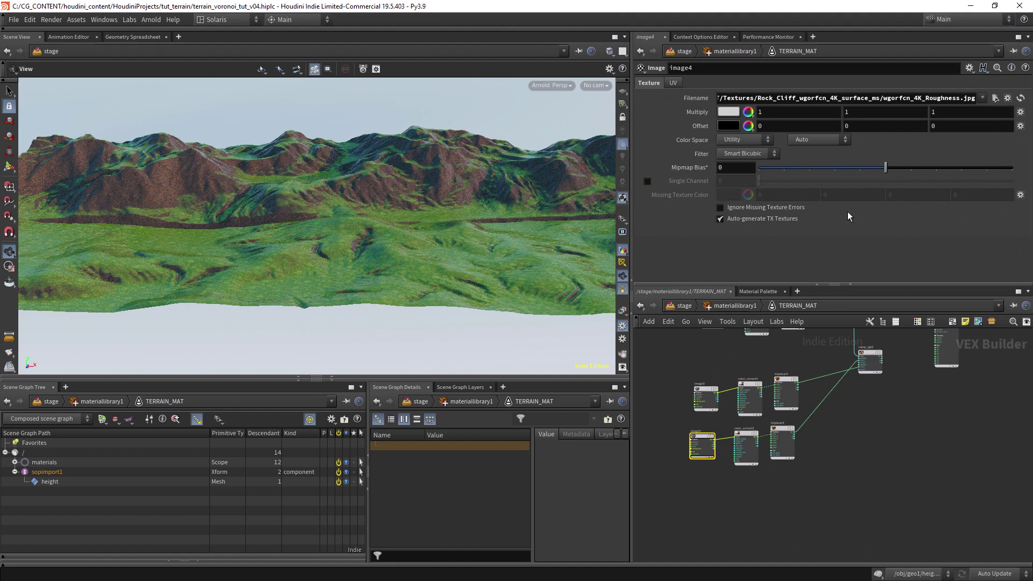
Set the color space of the grass roughness image (image3) to Utility - Raw.
left_click(714, 387)
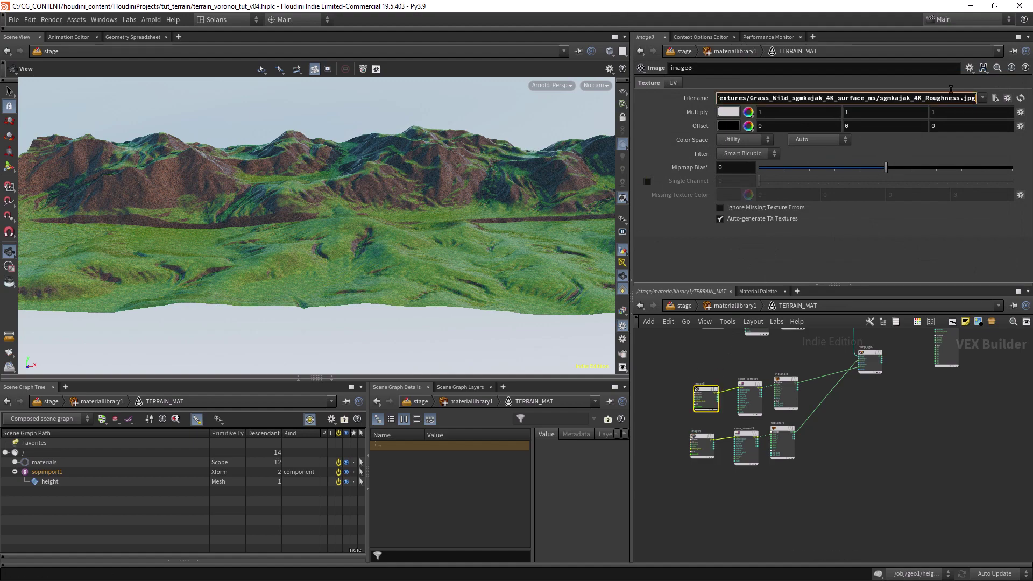
left_click(756, 141)
left_click(750, 211)
left_click(812, 140)
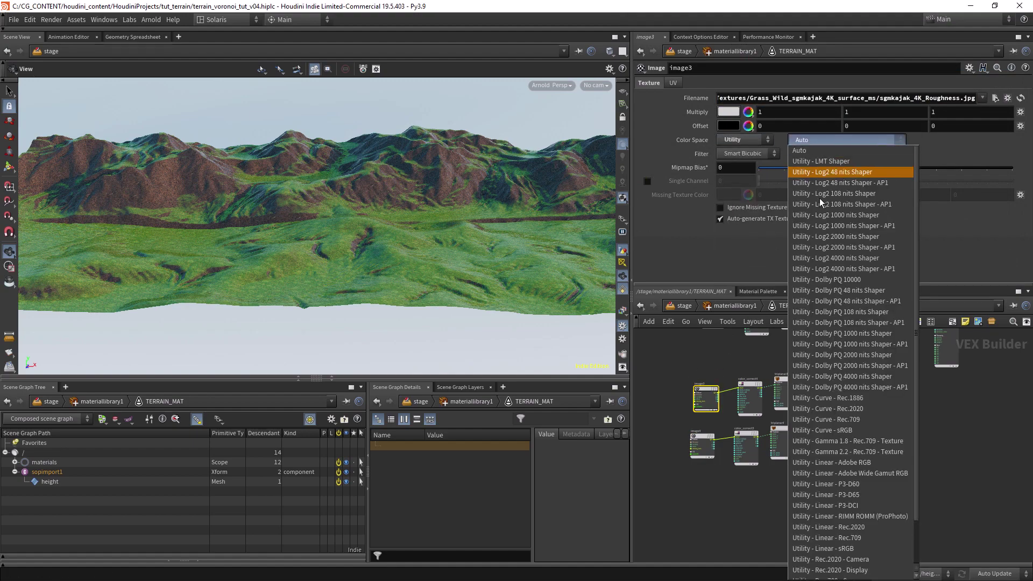
scroll(850, 479, "down", 3)
left_click(839, 565)
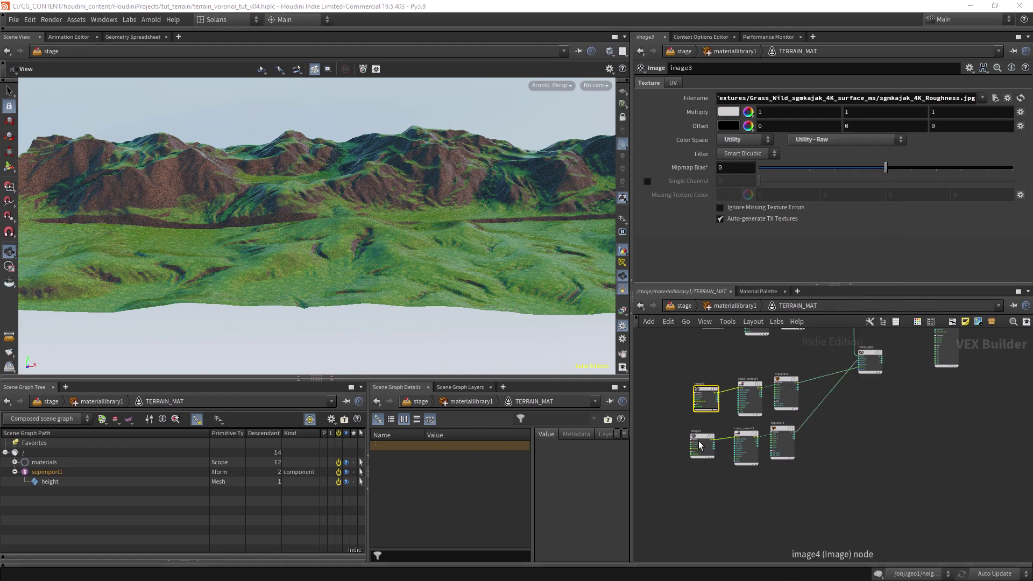
Set the color space of the rock roughness image (image4) to Utility - Raw.
left_click(702, 446)
left_click(745, 140)
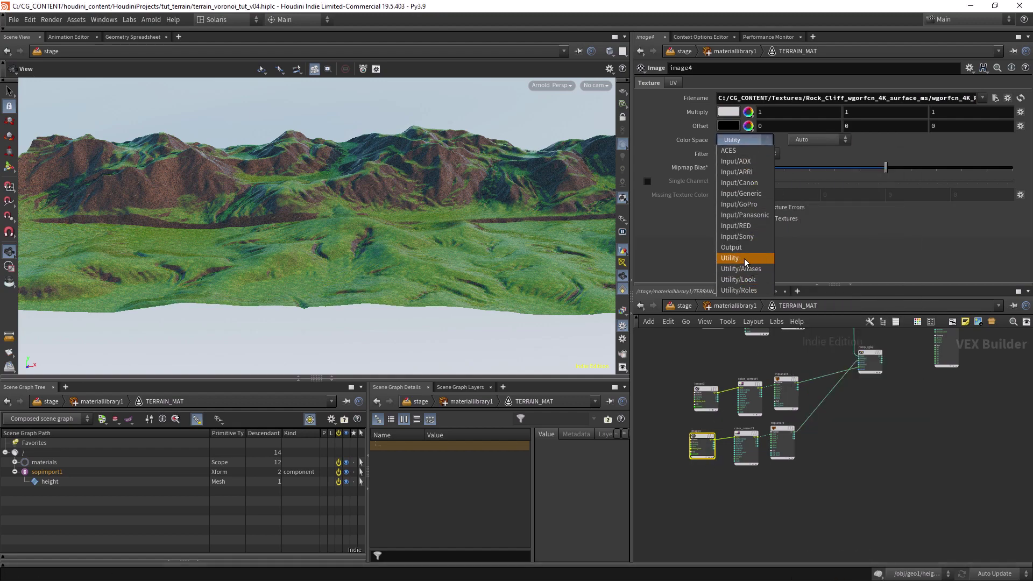
left_click(744, 258)
left_click(824, 139)
left_click(922, 482)
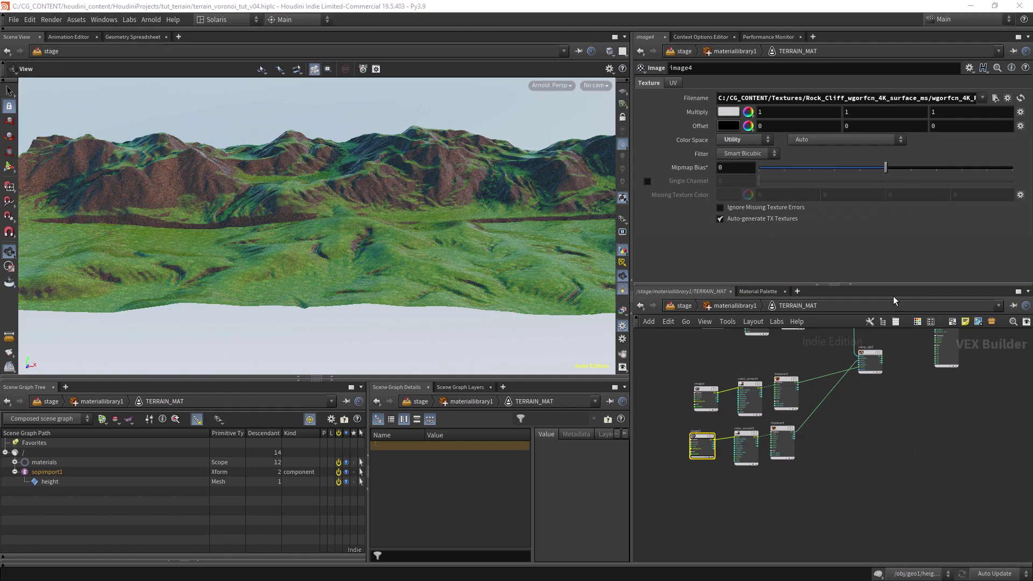
left_click(847, 140)
left_click_drag(915, 282, 916, 476)
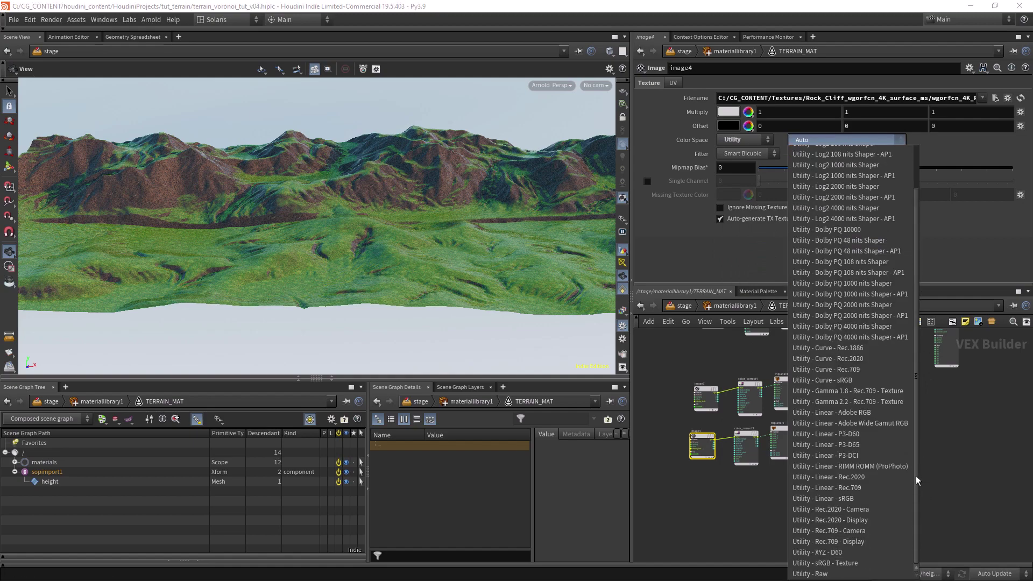
left_click(847, 568)
Connect ramp_rgb2's r output to the standard surface's specular_roughness input and check the rendered terrain.
scroll(828, 442, "up", 5)
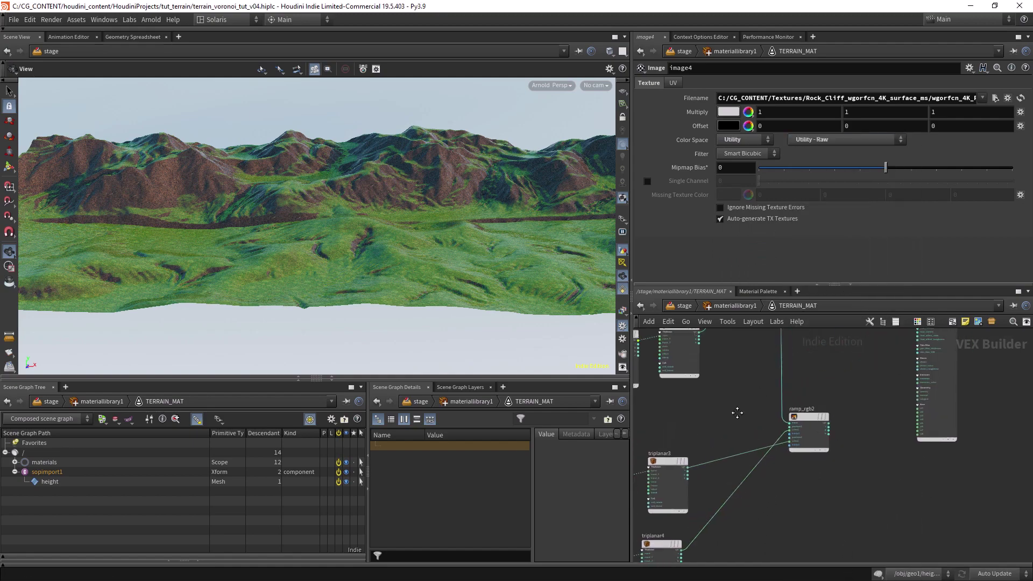
left_click(776, 457)
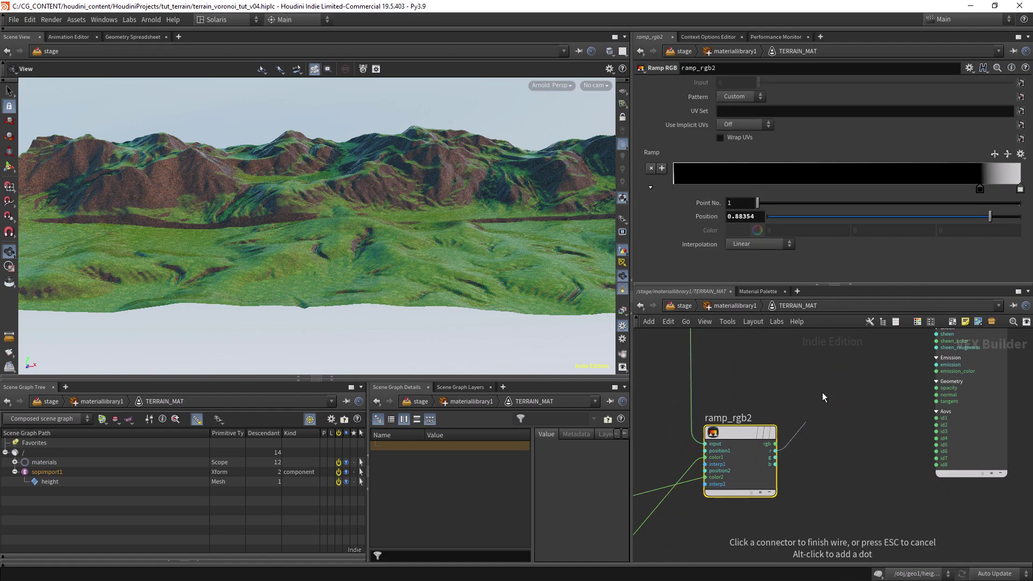
scroll(731, 408, "up", 2)
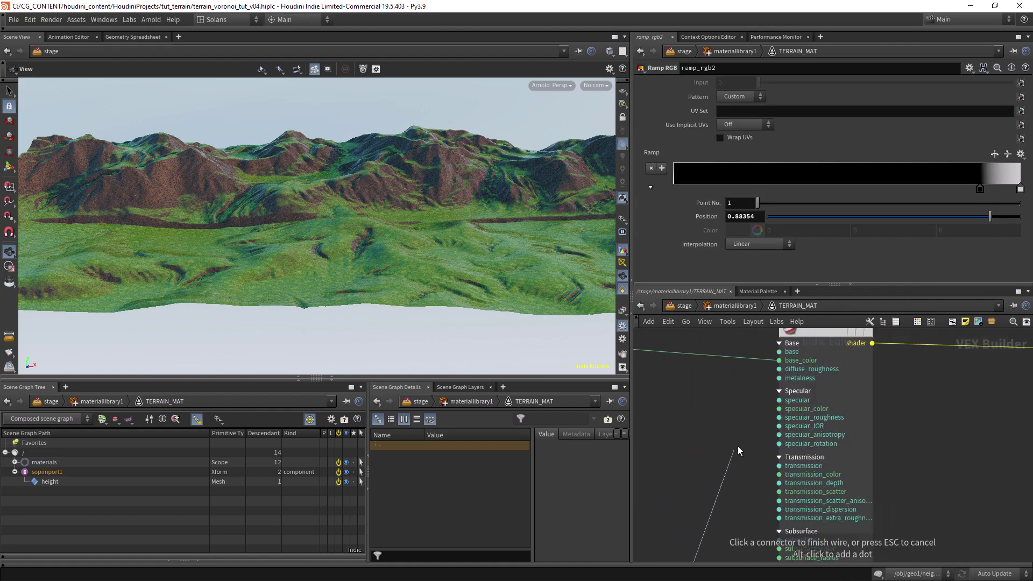
left_click(764, 417)
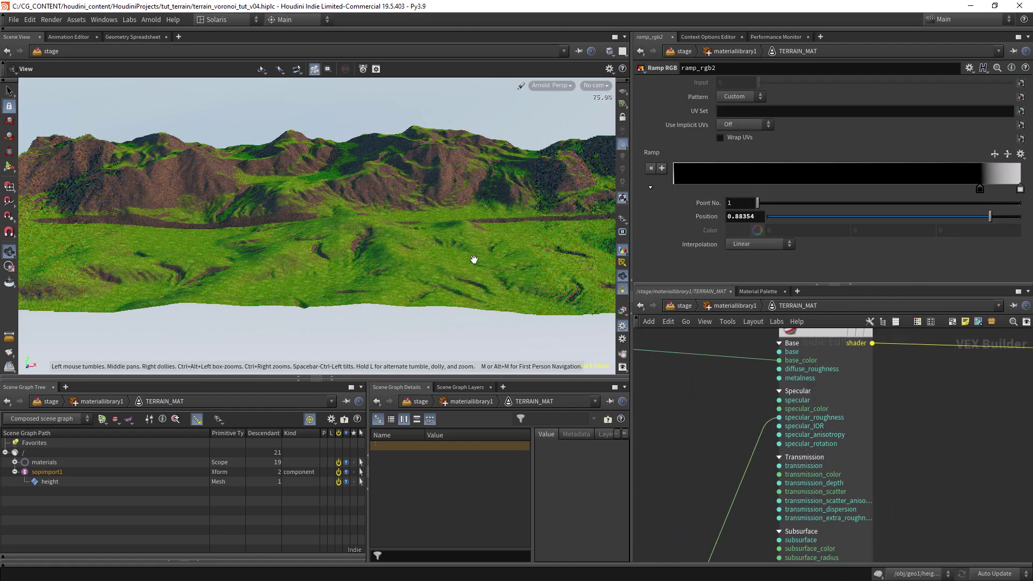
left_click_drag(474, 259, 419, 261)
scroll(719, 406, "down", 3)
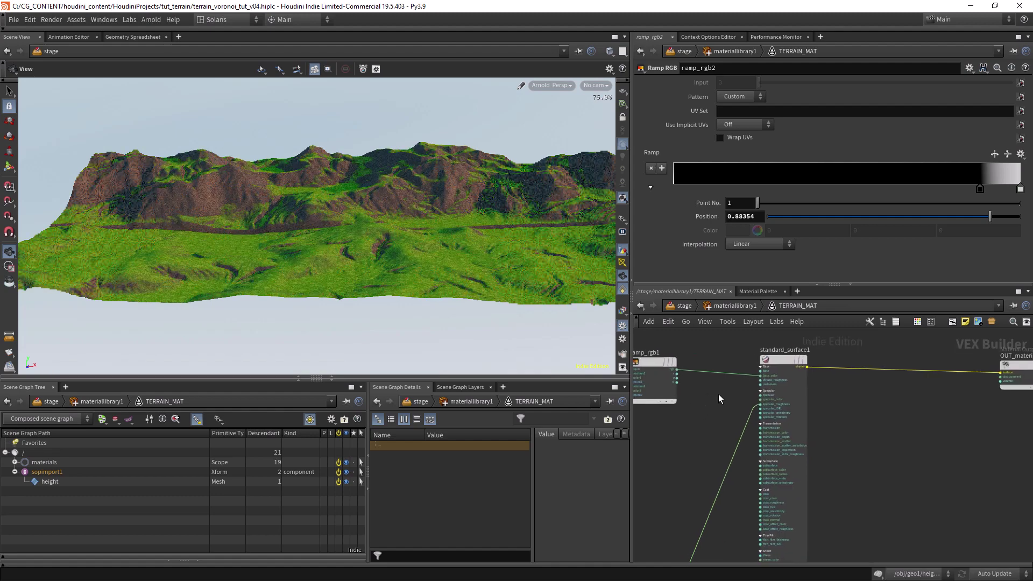
Adjust the grass color on color_correct1 to exposure 2.44, hue shift -0.057 and saturation 0.943.
left_click(774, 361)
scroll(775, 361, "down", 3)
scroll(780, 362, "up", 3)
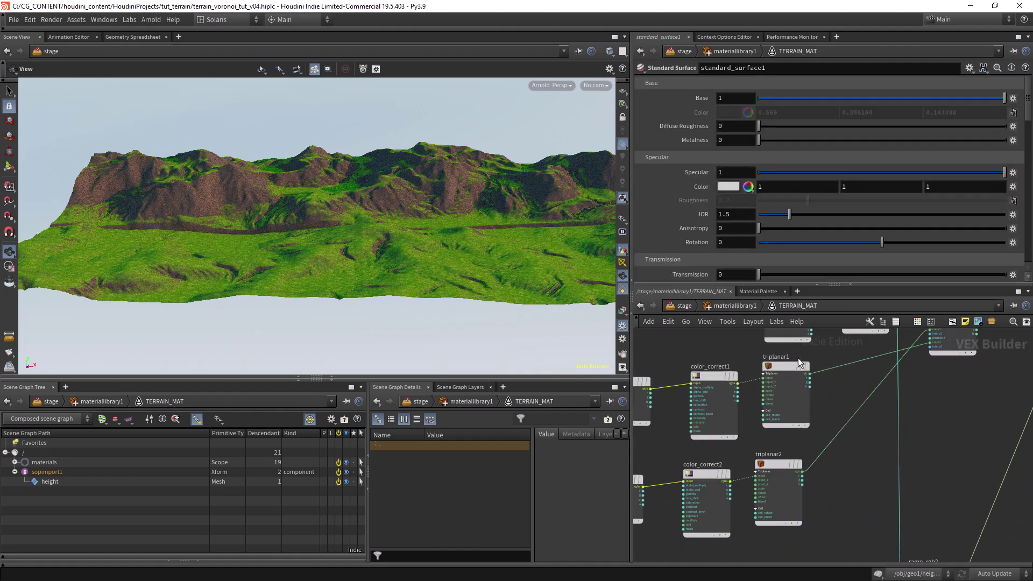
middle_click_drag(798, 357, 857, 354)
left_click(761, 366)
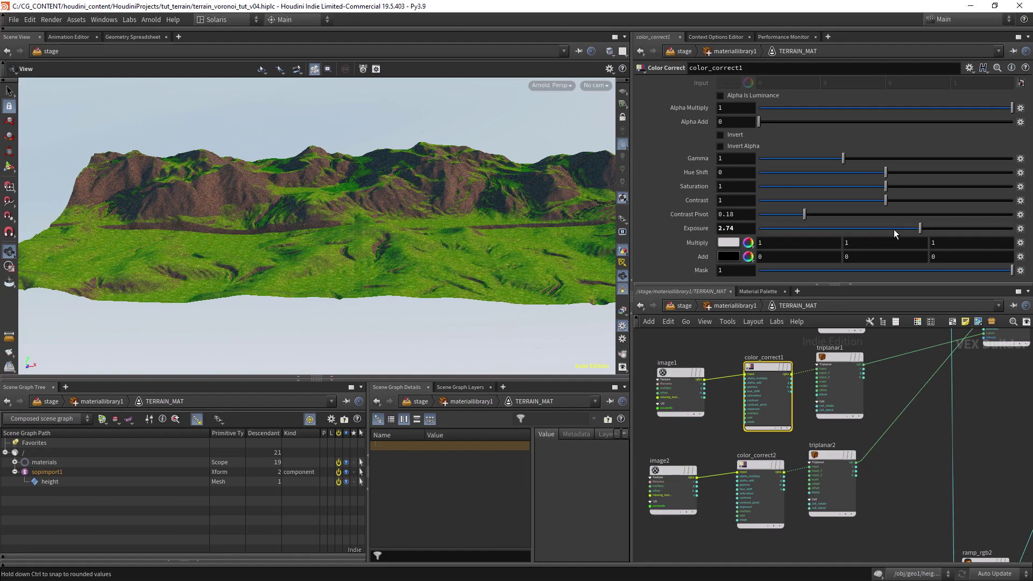
left_click_drag(906, 228, 910, 228)
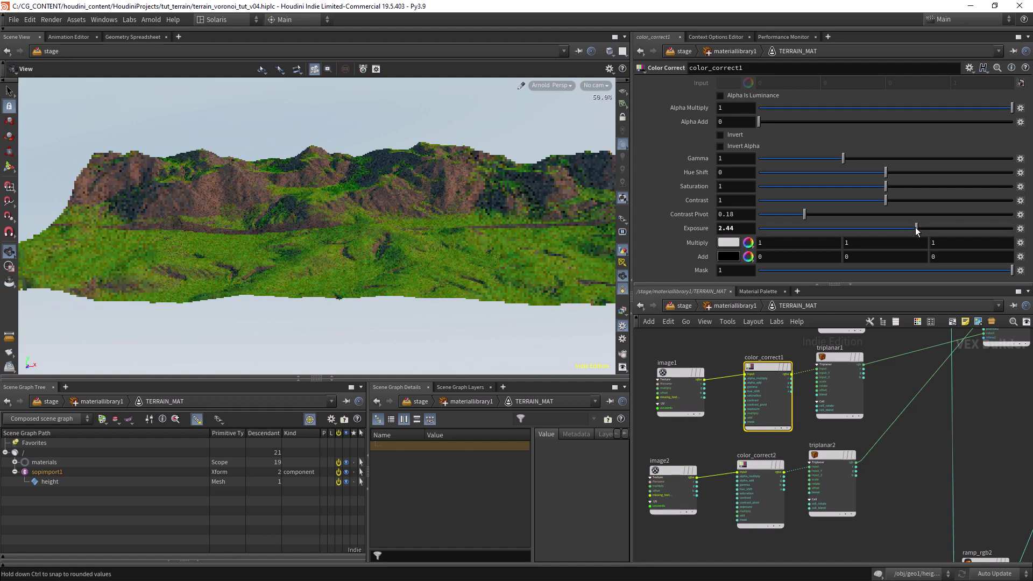
left_click_drag(880, 176, 881, 177)
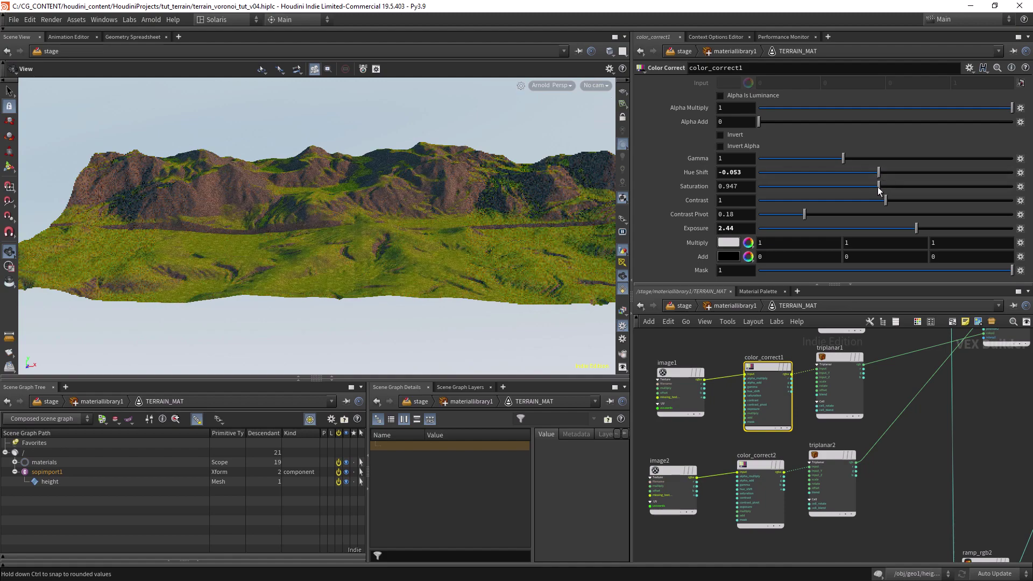
left_click_drag(877, 186, 880, 185)
scroll(473, 221, "up", 2)
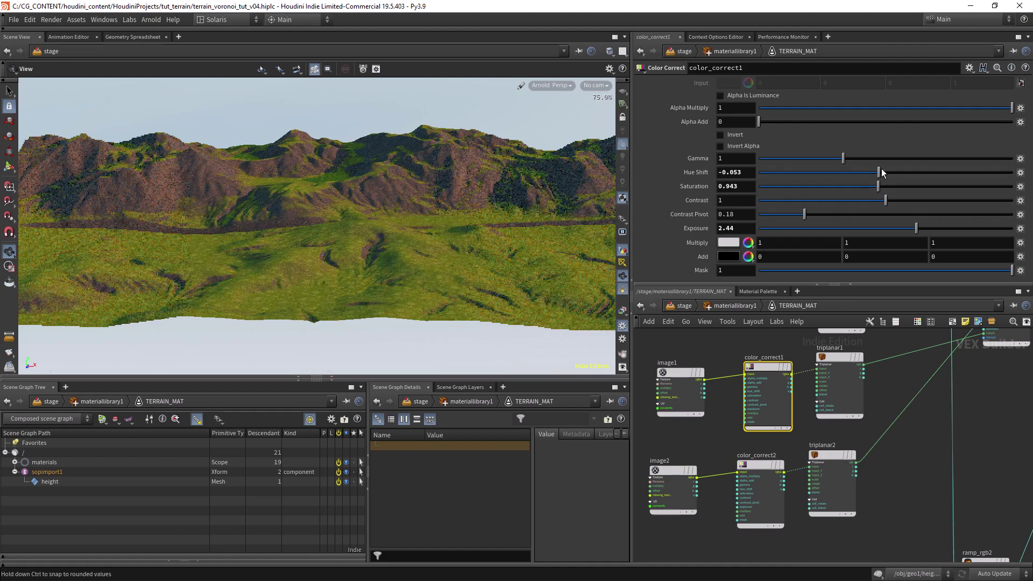
left_click_drag(881, 173, 877, 171)
left_click_drag(875, 173, 879, 172)
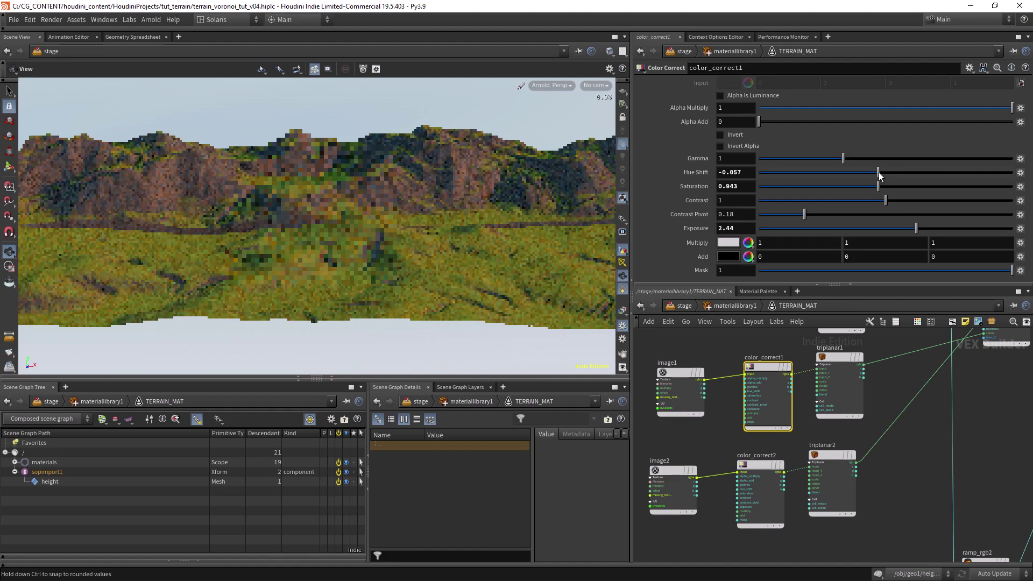
right_click_drag(466, 255, 473, 231)
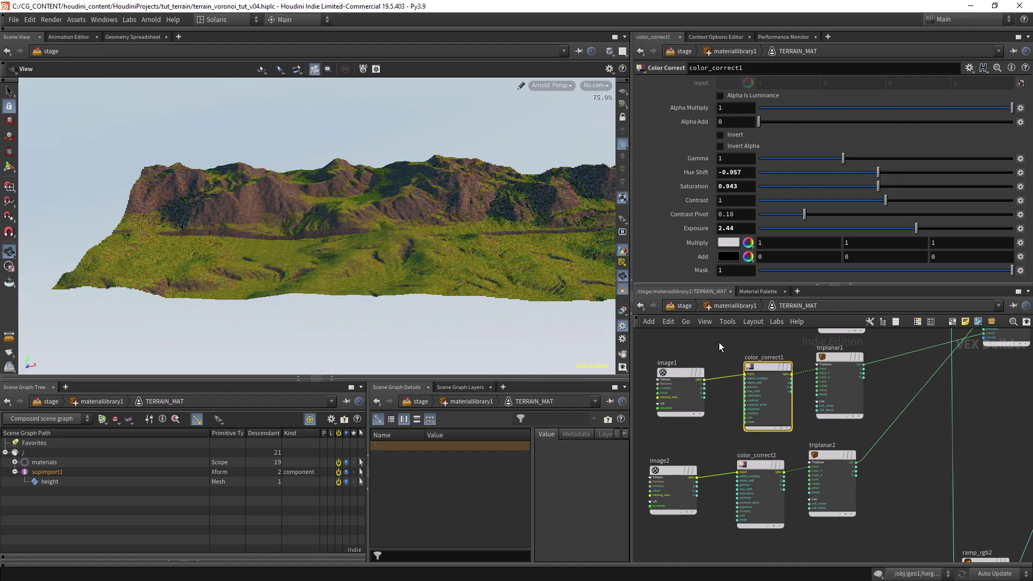
Adjust the rock color on color_correct2 to hue shift 0.015 and exposure -0.28.
scroll(715, 437, "up", 4)
scroll(730, 438, "down", 3)
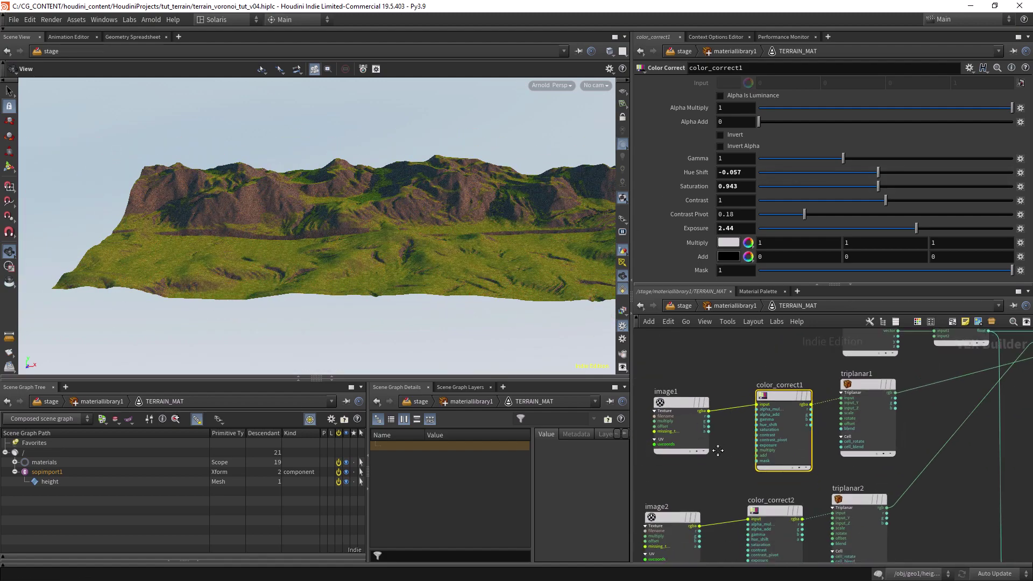
left_click(769, 407)
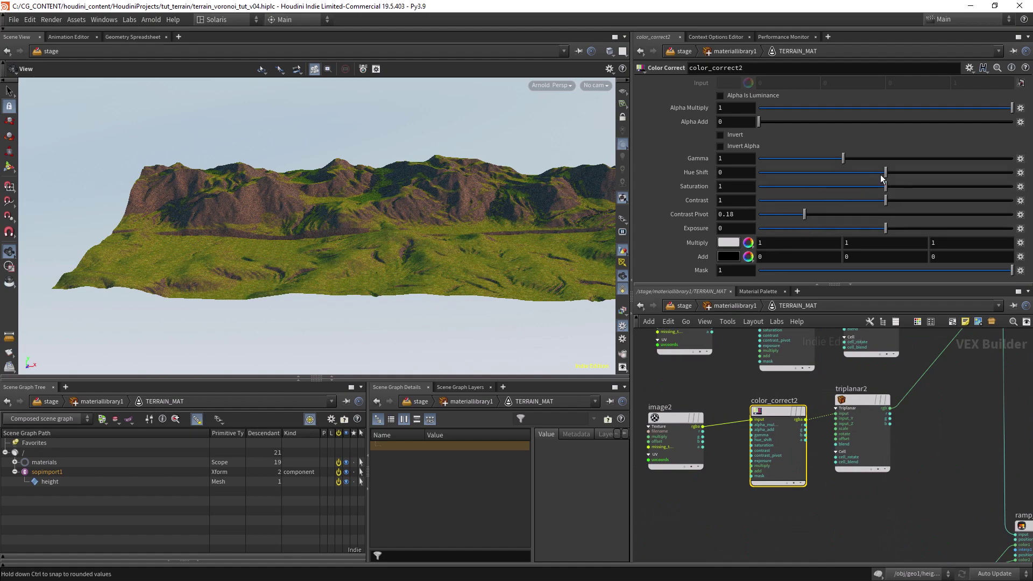
left_click_drag(885, 173, 888, 173)
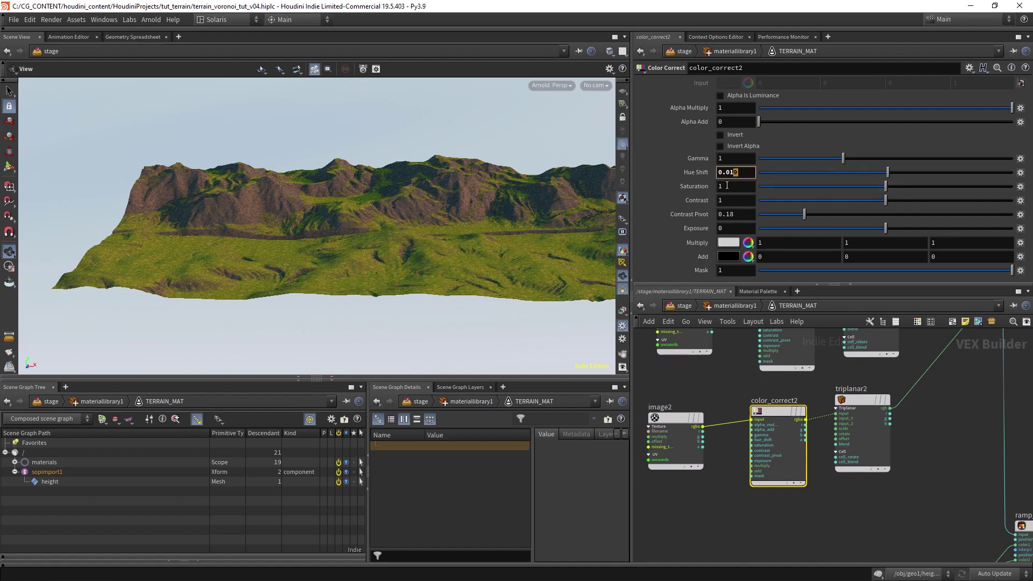
type("5")
key("Return")
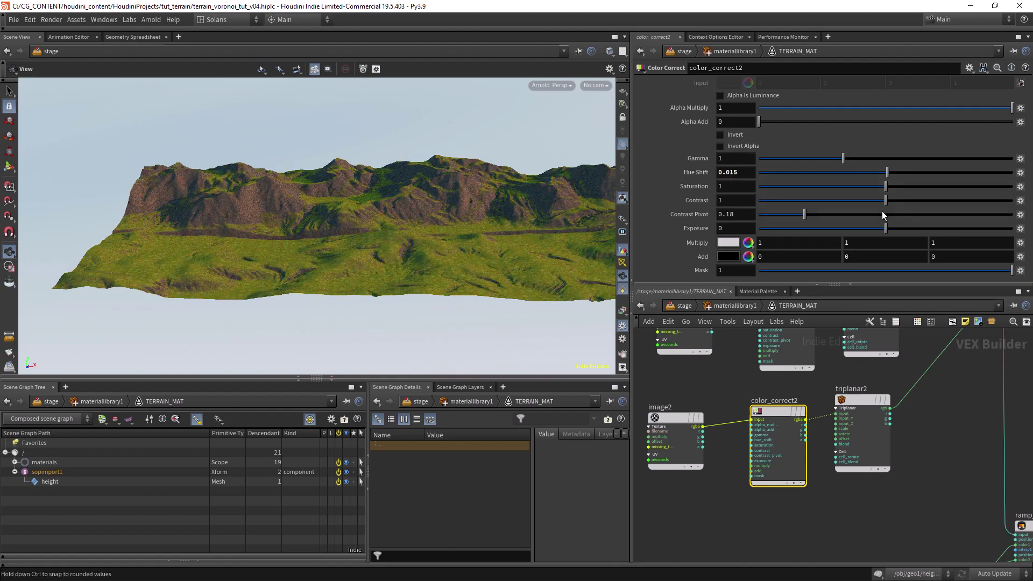
left_click(883, 229)
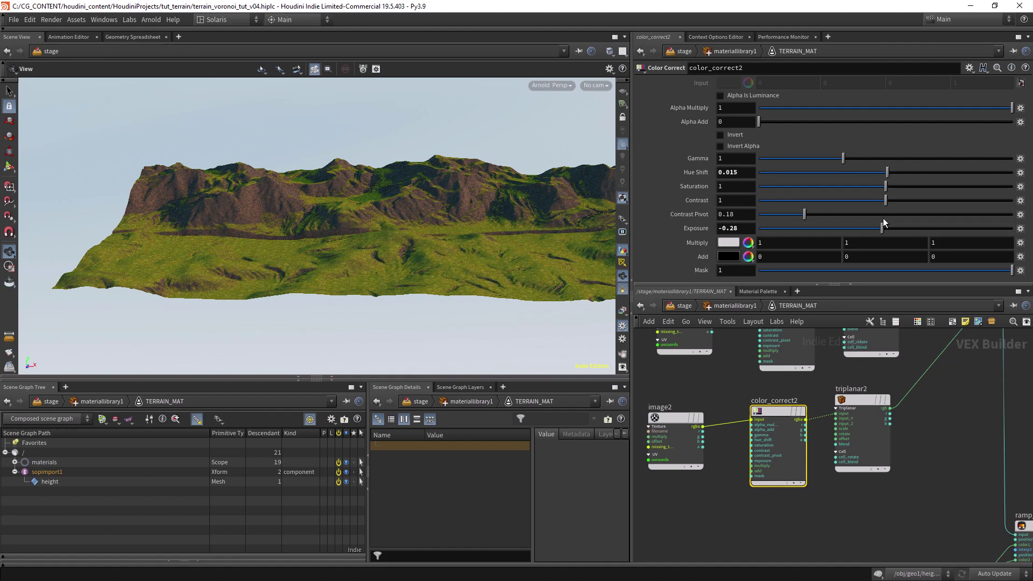
scroll(489, 212, "up", 5)
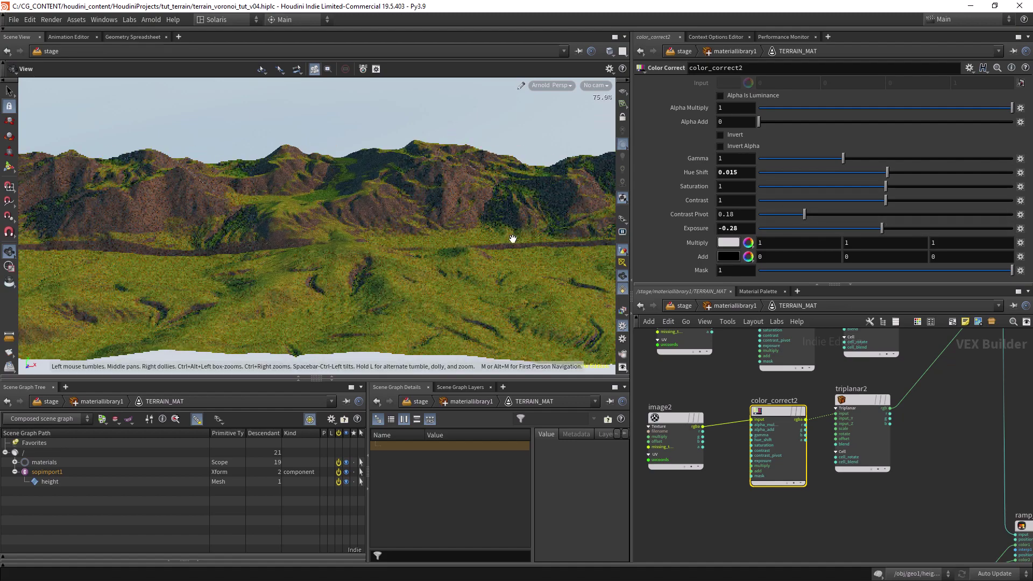
scroll(512, 239, "down", 5)
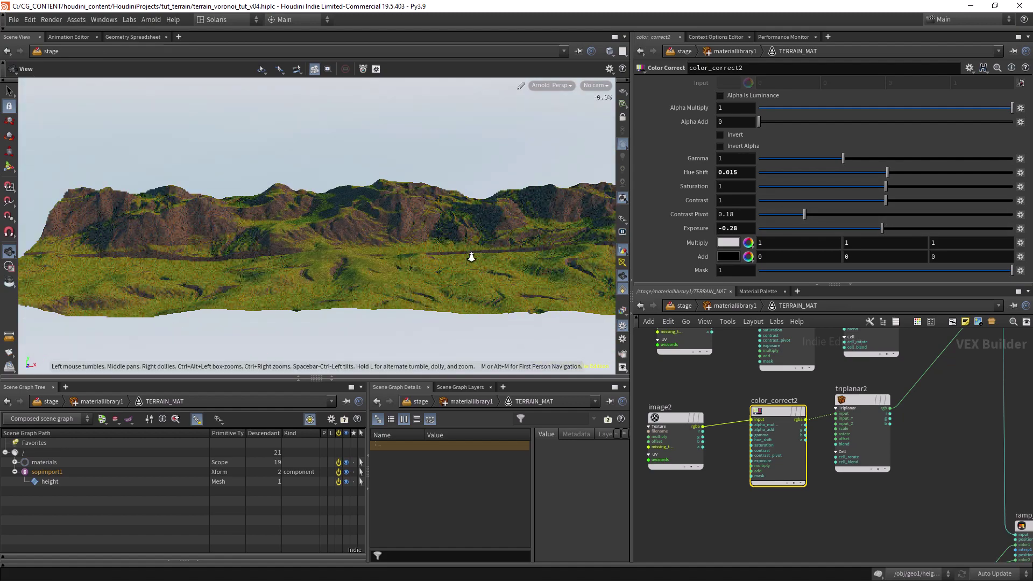
Refine the grass color on color_correct1 to exposure 2.36 and hue shift -0.079.
middle_click_drag(726, 381, 705, 426)
left_click(756, 352)
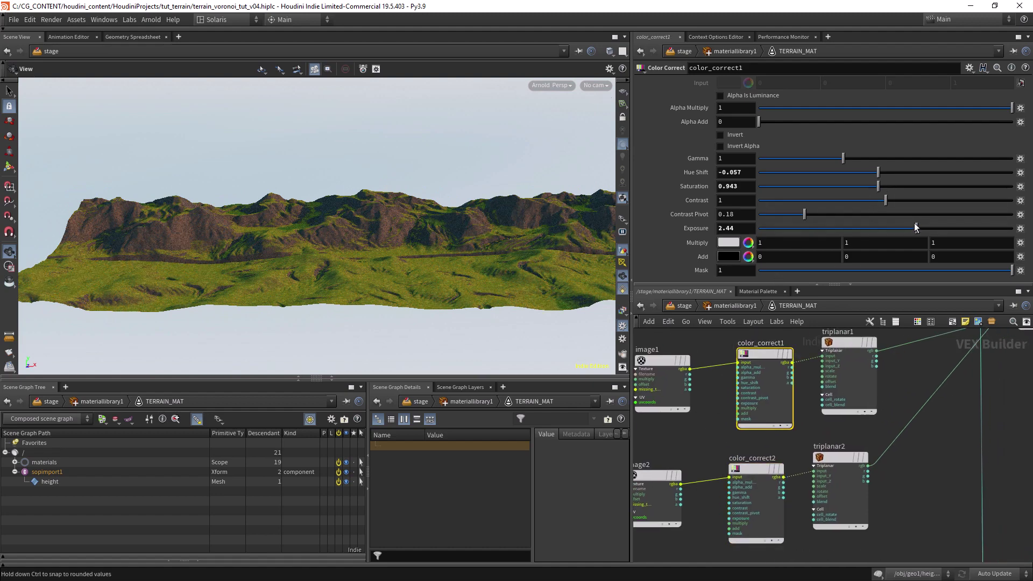
left_click_drag(917, 227, 915, 226)
left_click_drag(873, 180, 878, 178)
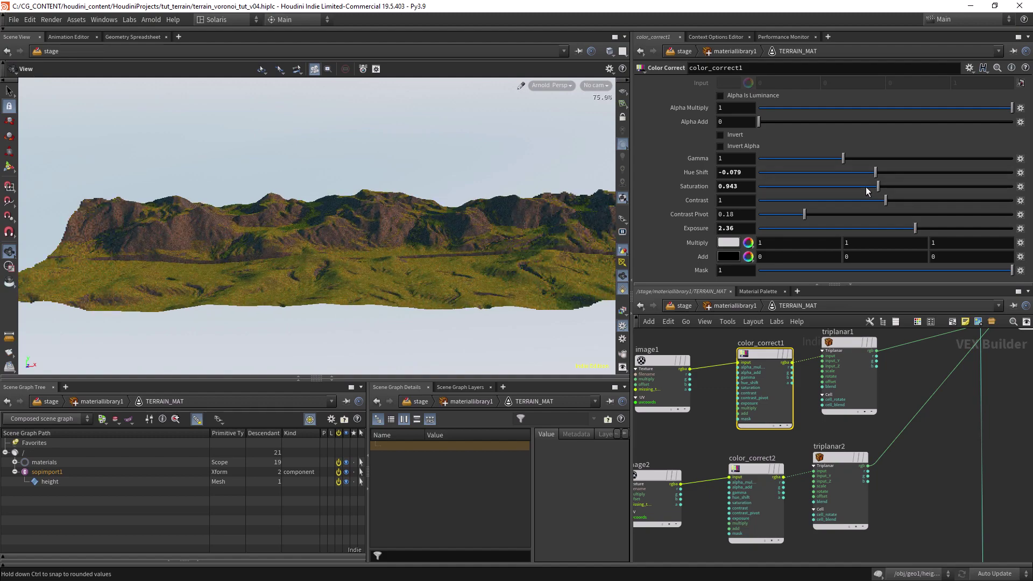
Fine-tune the grass color on color_correct1 to gamma 1.083, hue shift -0.074 and exposure 2.23.
left_click_drag(850, 157, 851, 160)
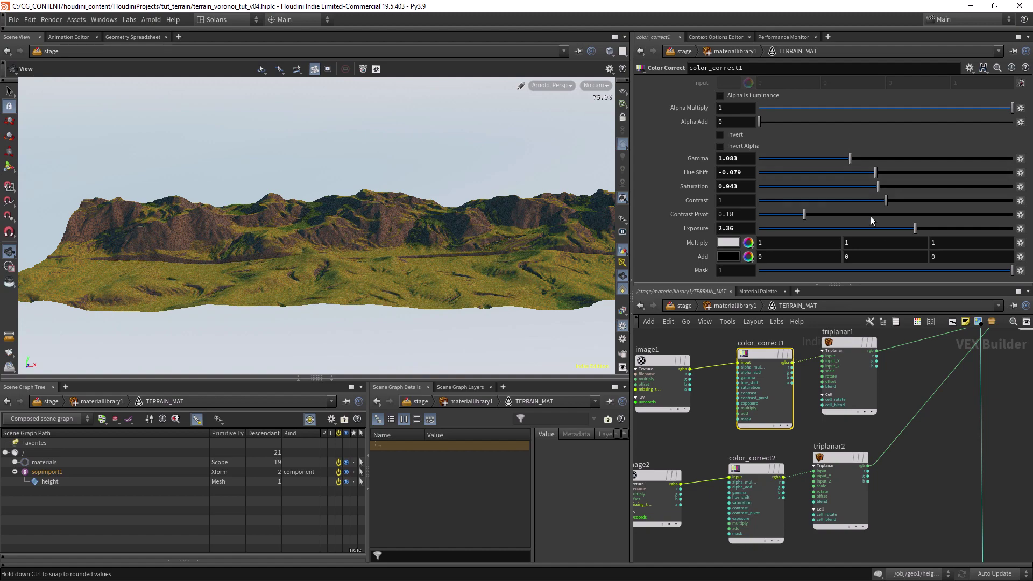
left_click_drag(912, 225, 913, 227)
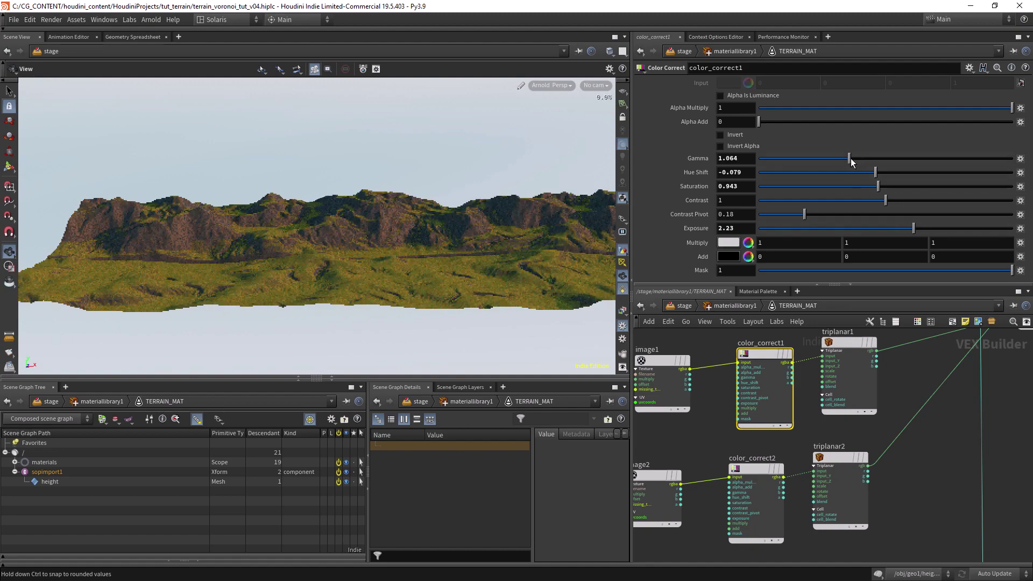
left_click(876, 186)
left_click_drag(876, 173, 878, 180)
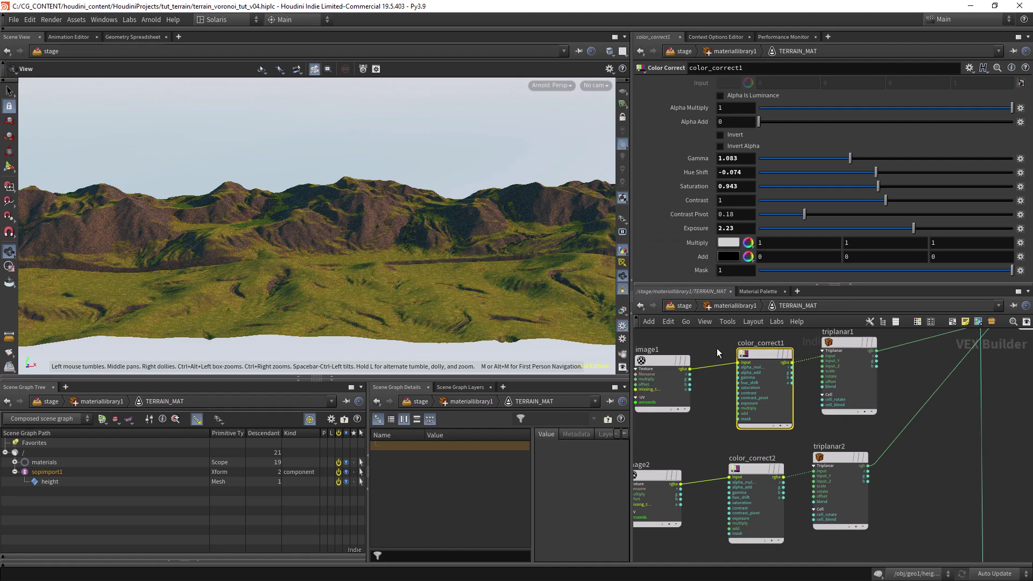
Duplicate the roughness network with its two images, color corrects, triplanars and ramp_rgb2 inside TERRAIN_MAT.
scroll(780, 377, "down", 5)
middle_click_drag(844, 398, 808, 422)
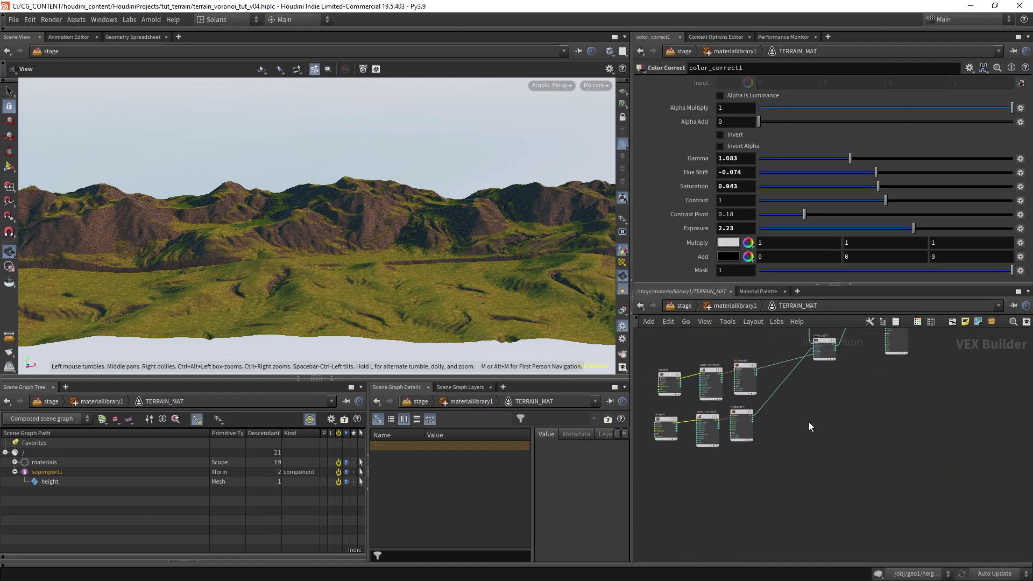
left_click_drag(650, 339, 819, 453)
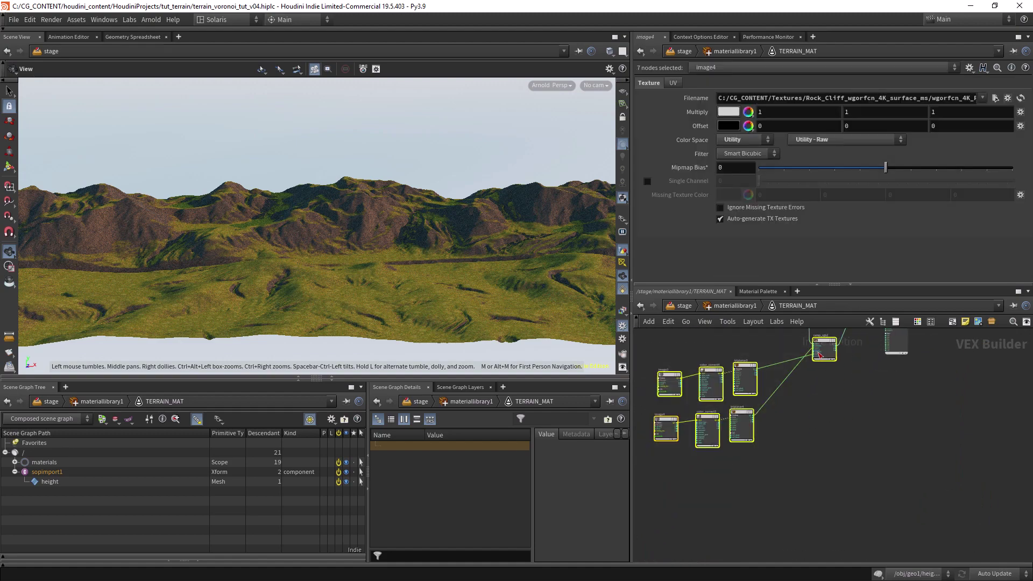
left_click(757, 380)
key("Escape")
key("ctrl+c")
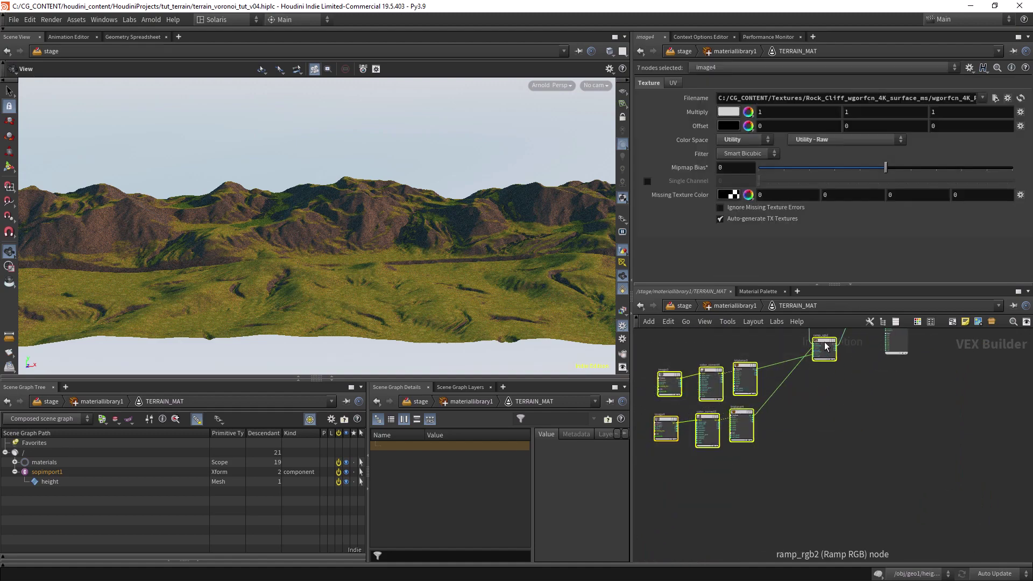
key("ctrl+v")
scroll(836, 392, "up", 5)
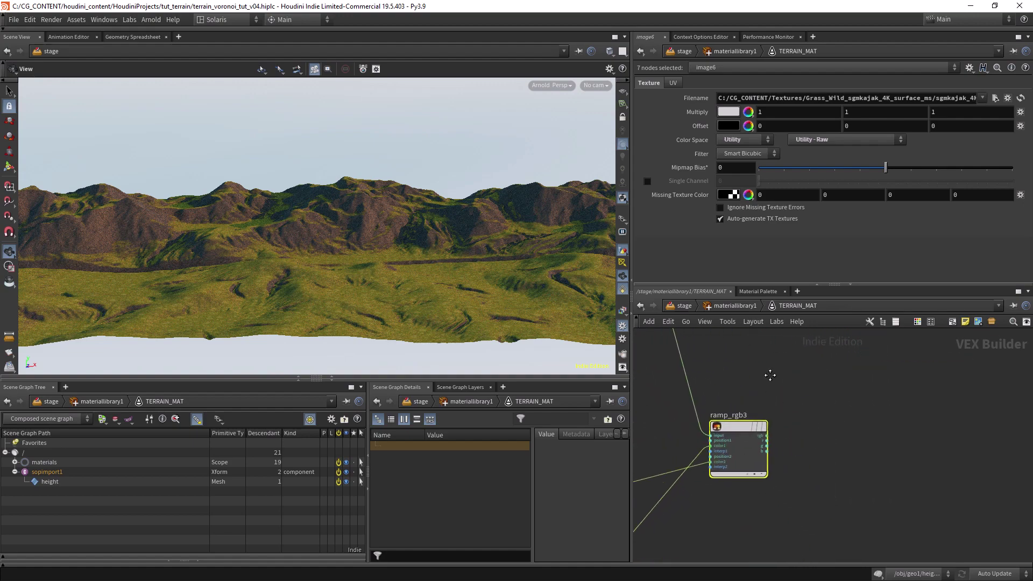
Delete color_correct5 and color_correct6 from the duplicated network, keeping the images wired to their triplanars.
scroll(768, 373, "up", 2)
left_click(687, 404)
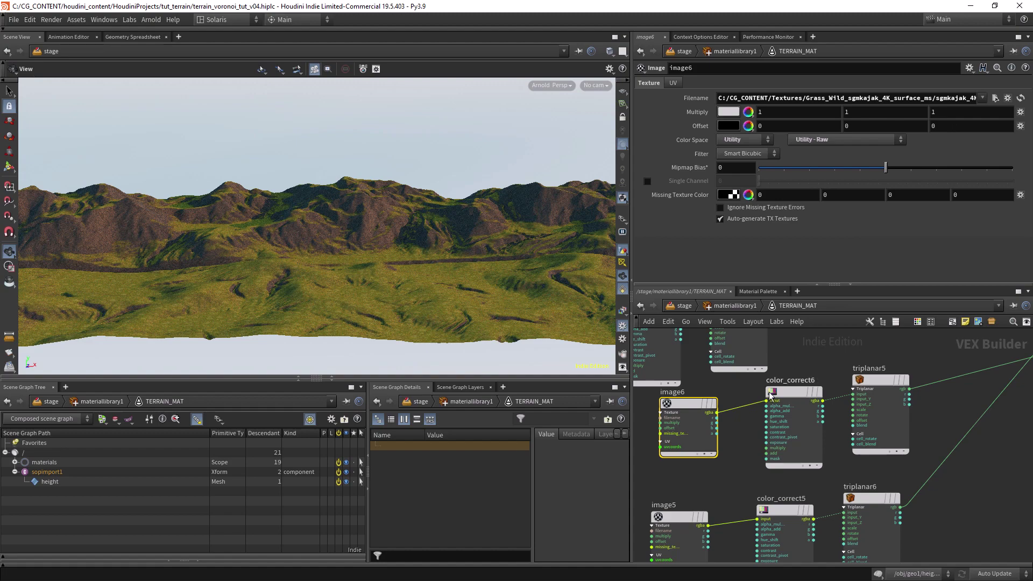
left_click(799, 440)
left_click(788, 511, "shift")
key("Delete")
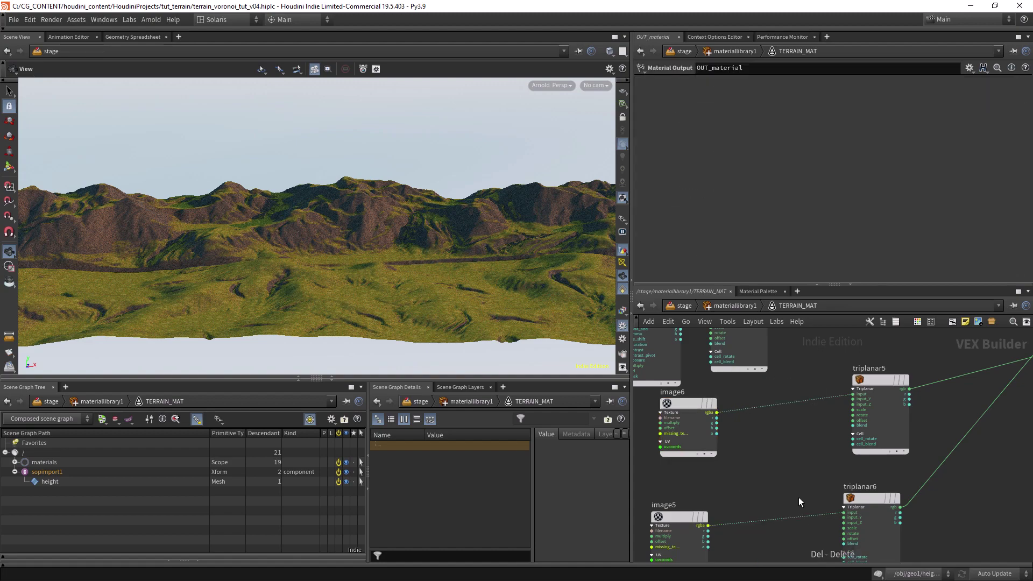
Load the grass displacement map sgmkajak_4K_Displacement.exr into image6.
left_click(689, 403)
left_click(995, 98)
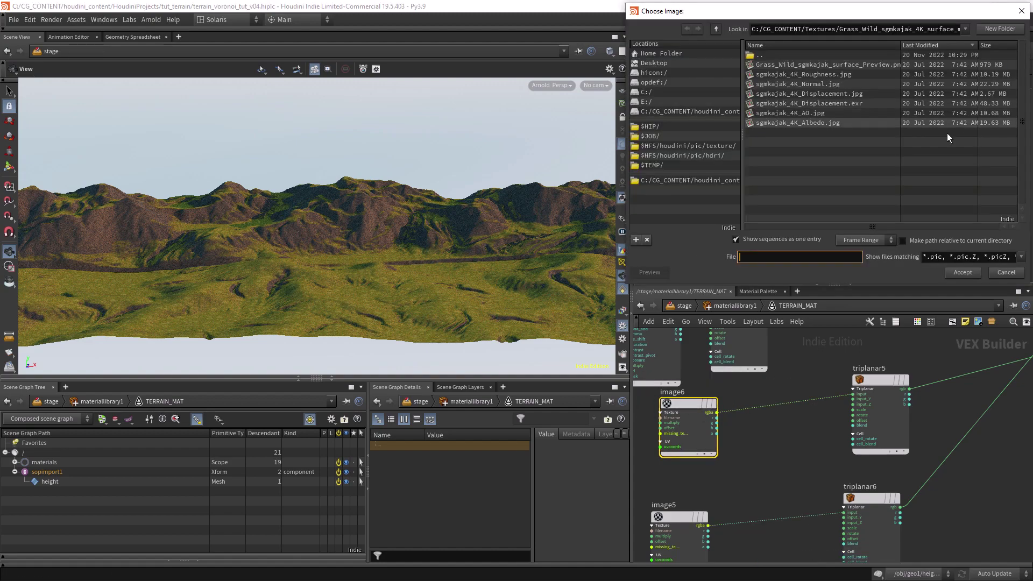
double_click(835, 95)
left_click(994, 98)
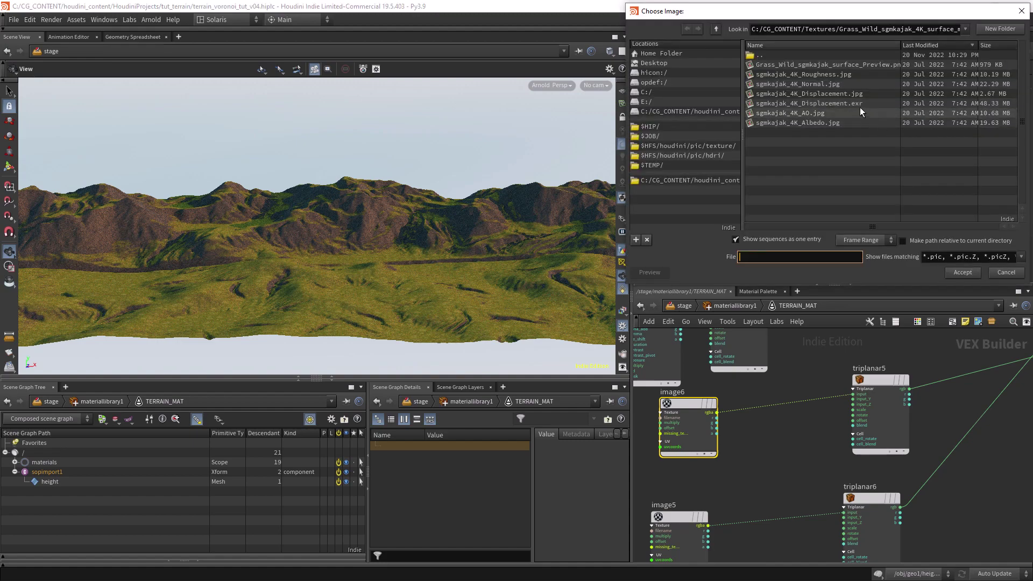
double_click(860, 107)
middle_click_drag(768, 417, 753, 345)
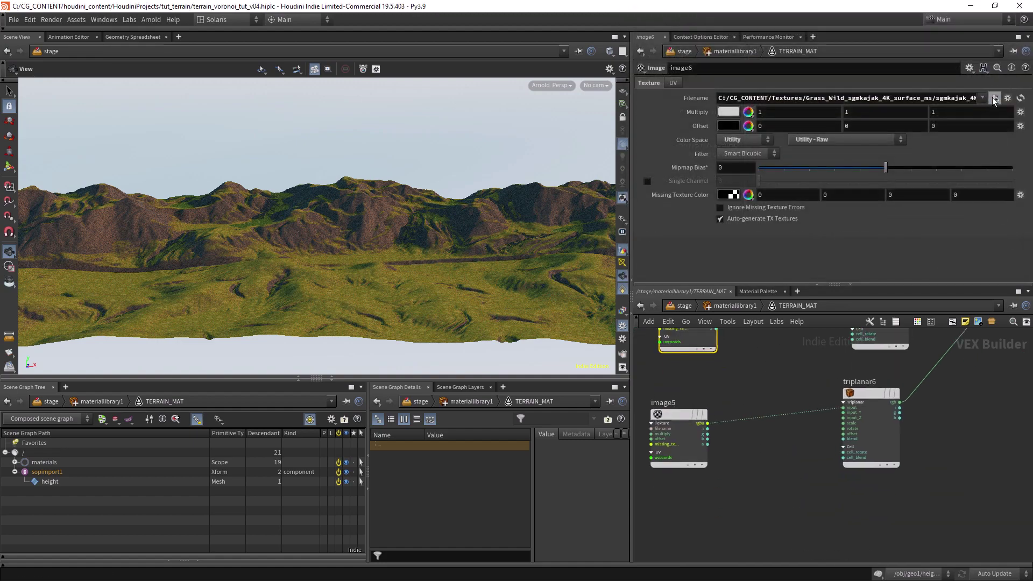
left_click(995, 98)
left_click(852, 103)
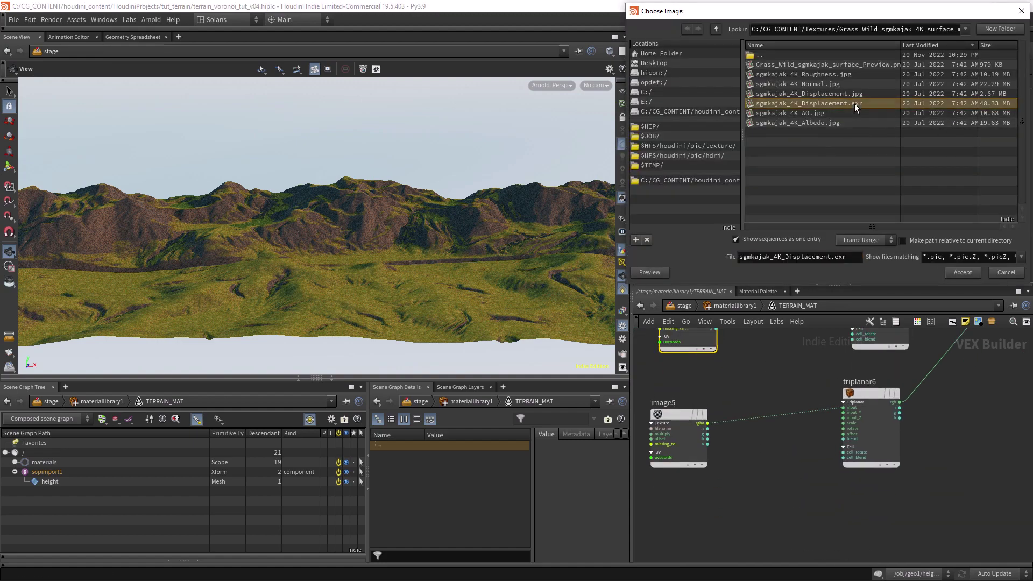
double_click(855, 104)
Load the rock displacement map wgorfcn_4K_Displacement.exr into image5.
left_click(693, 411)
left_click(995, 98)
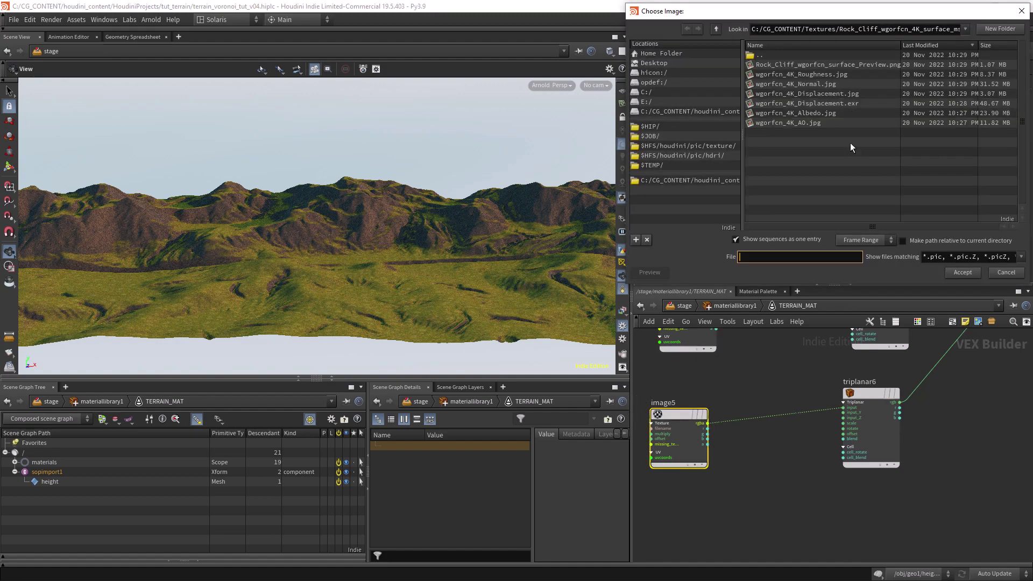
left_click(855, 102)
double_click(854, 102)
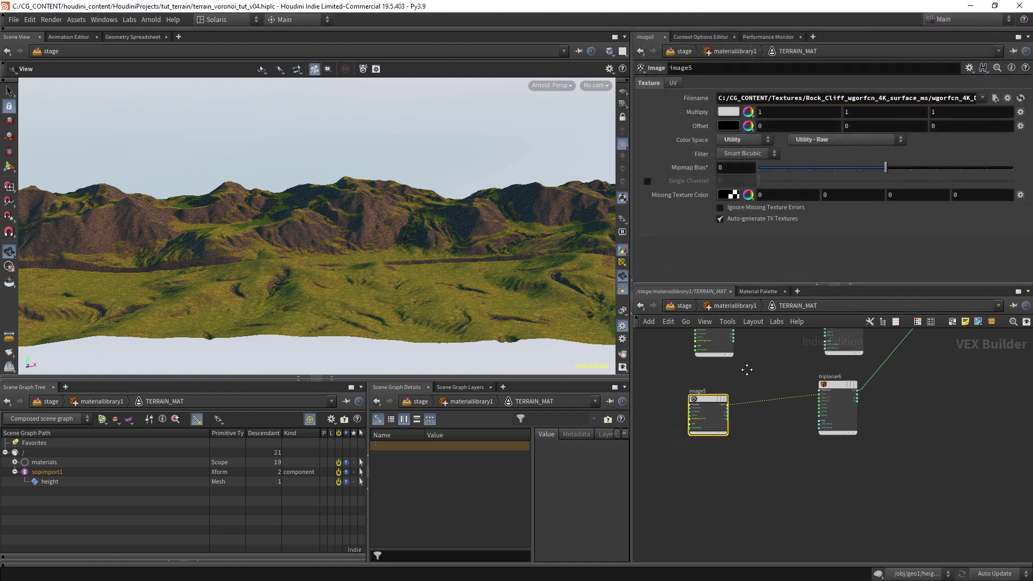
Connect ramp_rgb3's output to the displacement input of OUT_material.
scroll(748, 363, "down", 3)
scroll(882, 425, "down", 5)
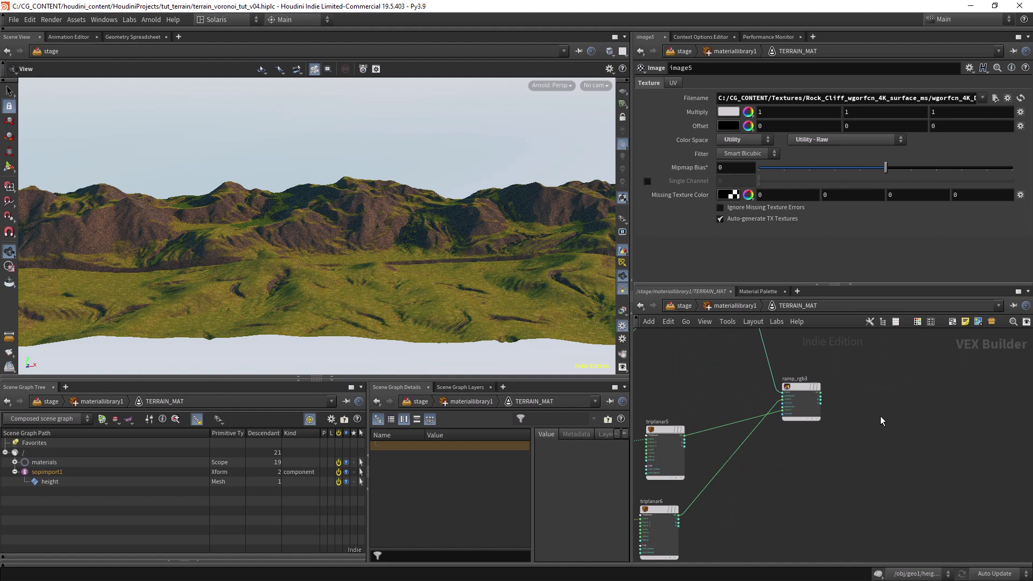
scroll(720, 432, "up", 2)
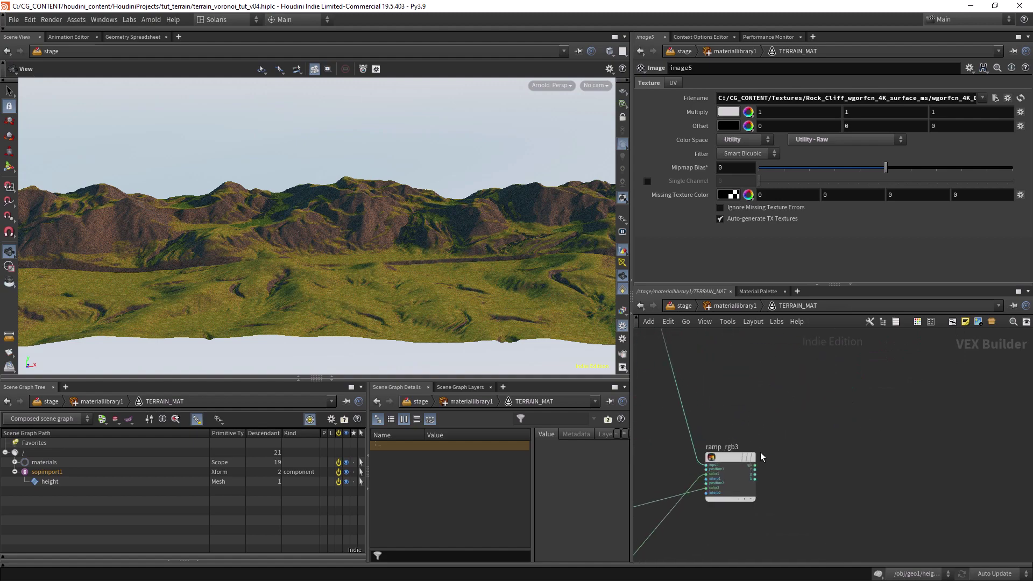
left_click(753, 466)
scroll(720, 535, "up", 3)
scroll(770, 479, "down", 3)
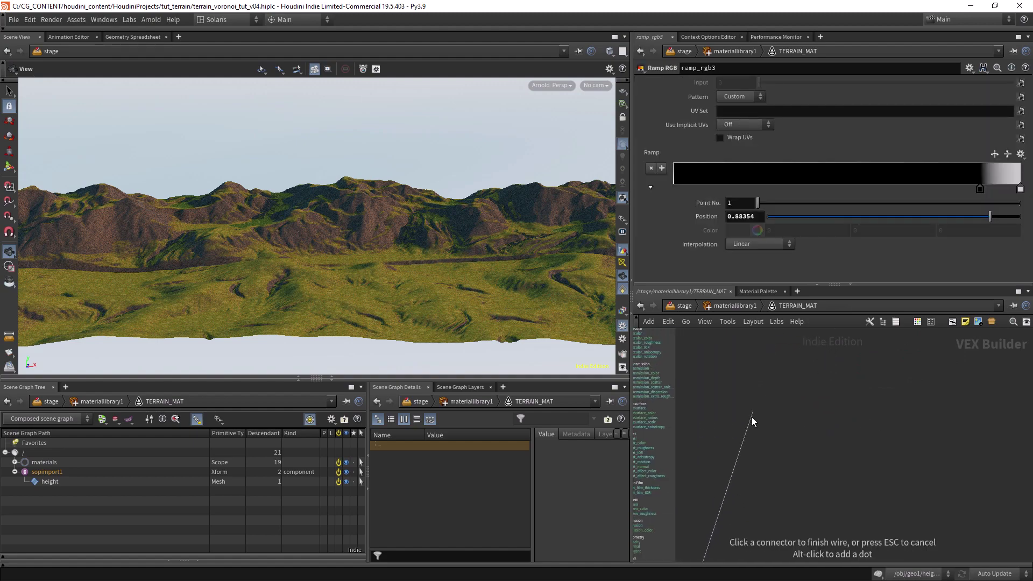
scroll(888, 452, "up", 4)
left_click(916, 451)
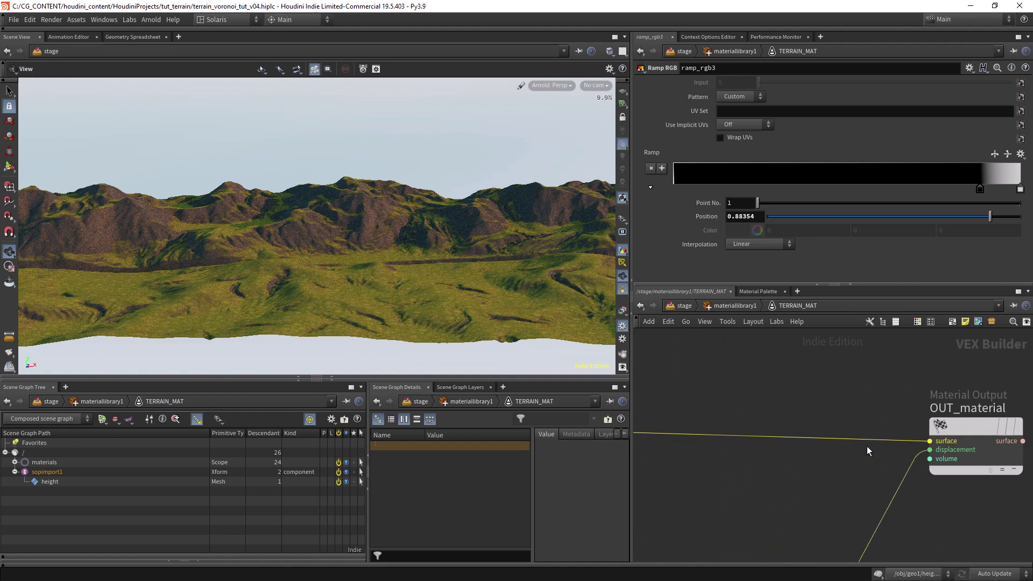
Return to the stage network and check the terrain in the Arnold viewport render, ending in Houdini GL.
left_click(683, 305)
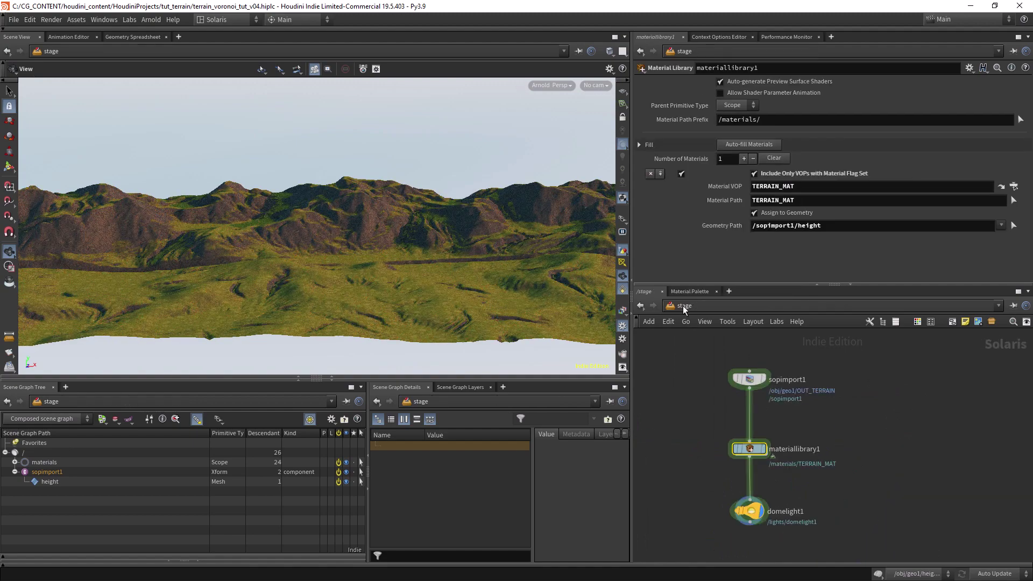
left_click(559, 85)
left_click(561, 130)
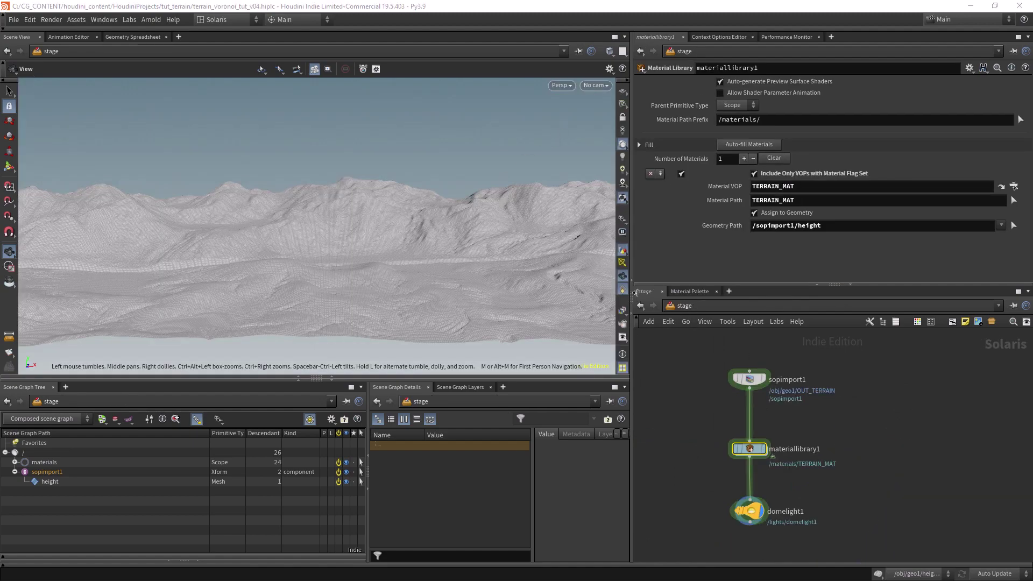
left_click(561, 85)
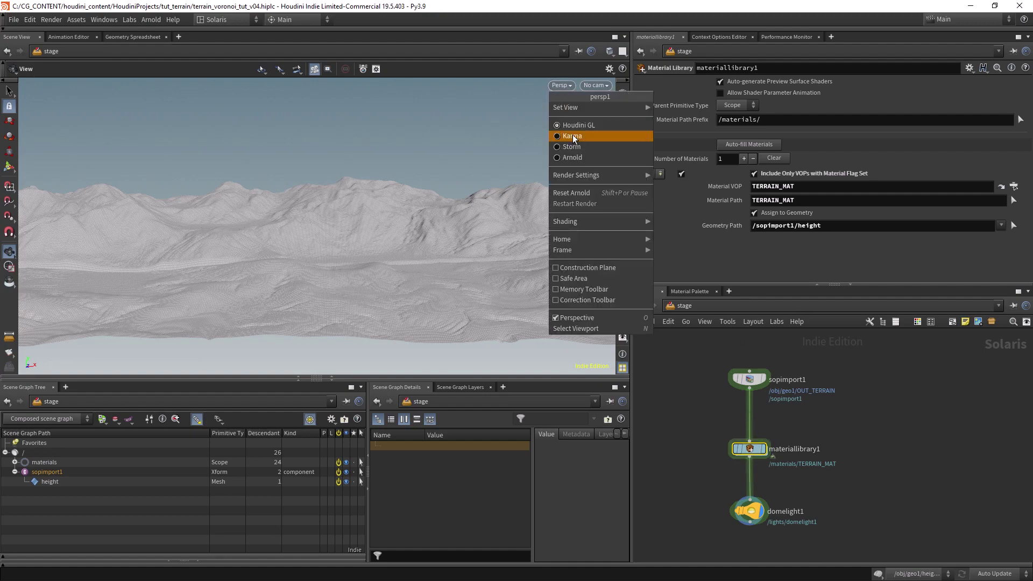
left_click(565, 134)
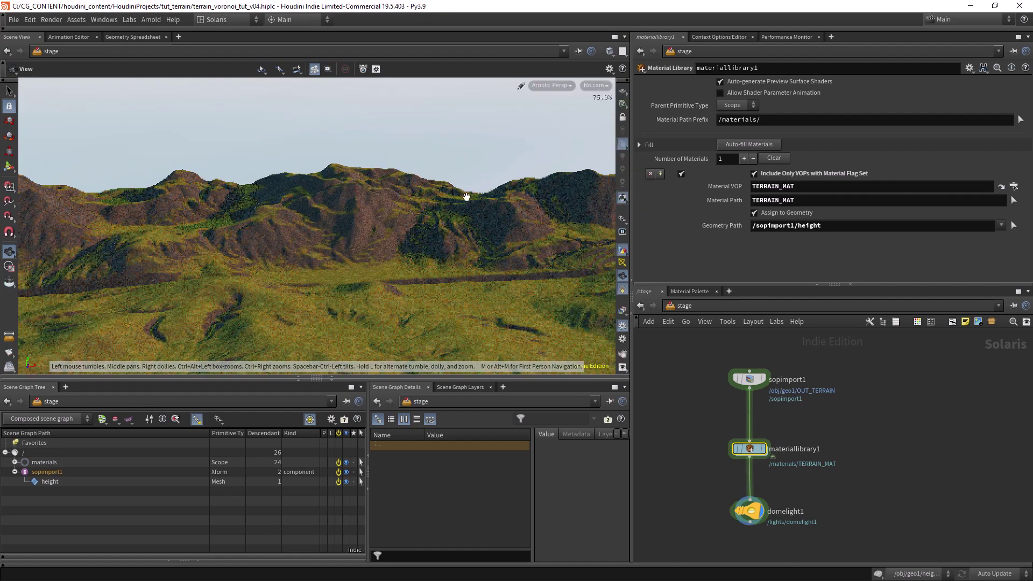
scroll(484, 201, "up", 3)
left_click(551, 86)
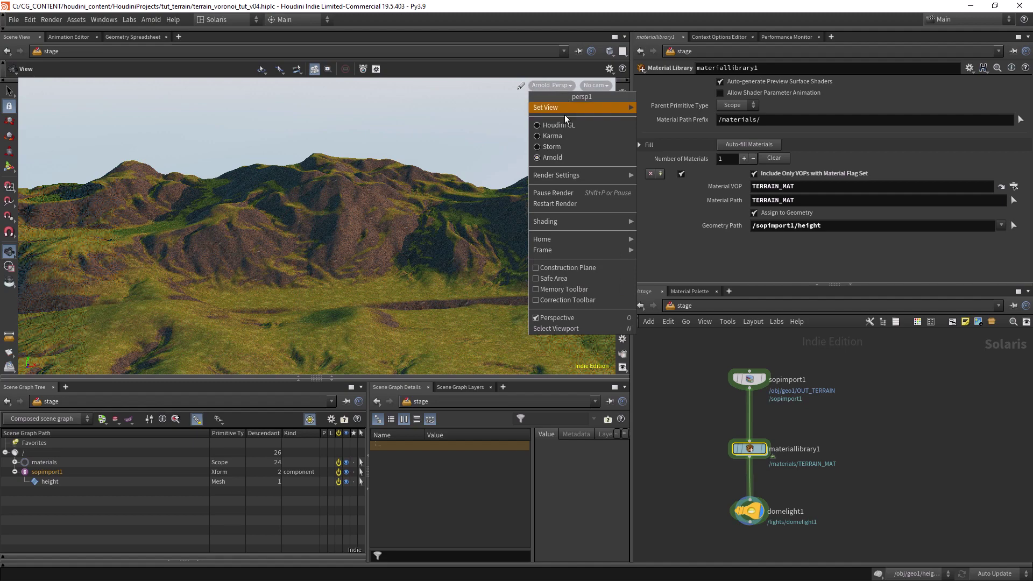
left_click(562, 104)
Insert a Render Geometry Settings node between materiallibrary1 and domelight1 and align it in the chain.
scroll(772, 429, "down", 2)
left_click_drag(773, 429, 766, 508)
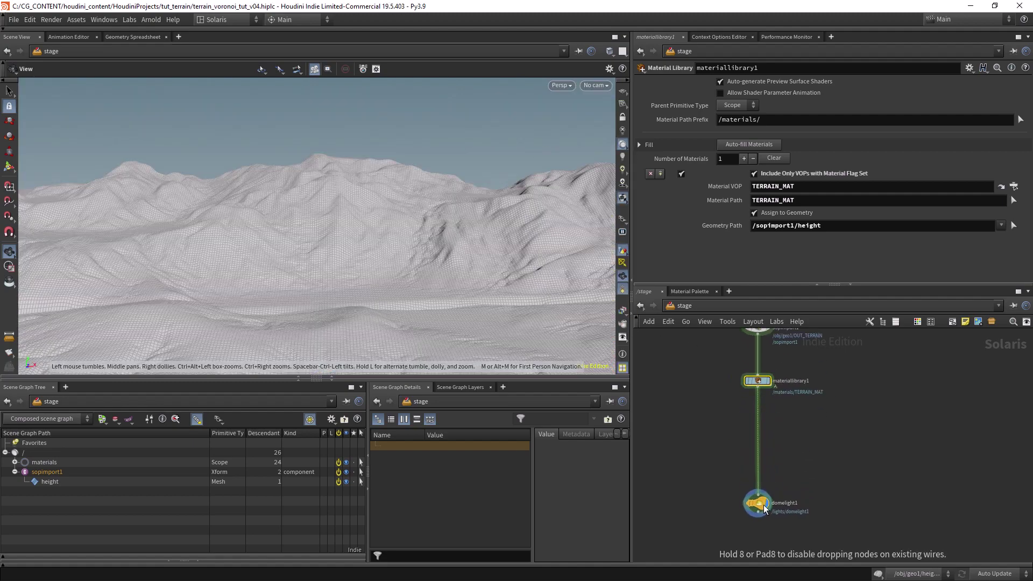
key("Tab")
type("rend")
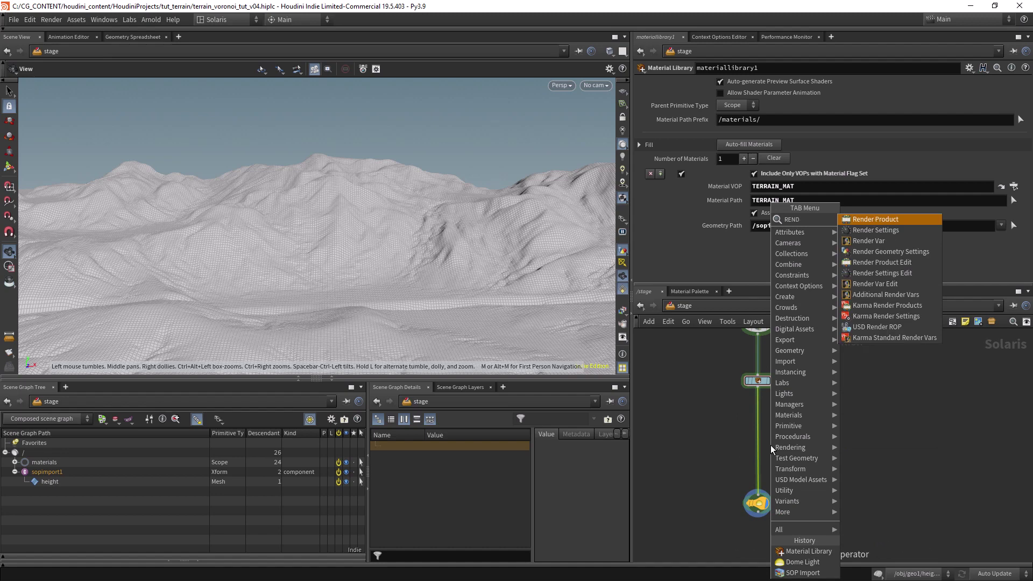
key("Down")
key("Down")
key("Down")
key("Return")
left_click(771, 445)
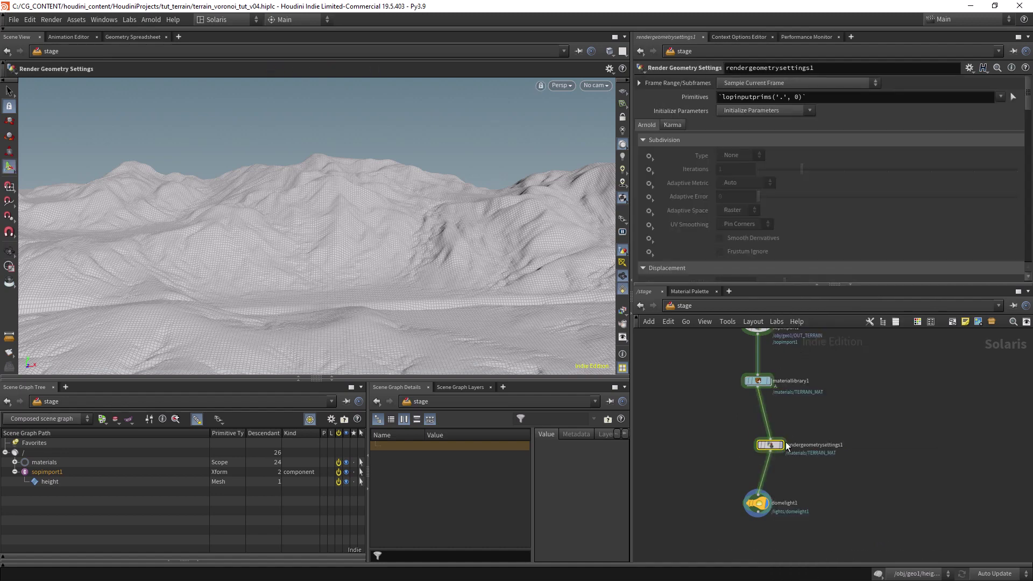
left_click_drag(786, 445, 773, 433)
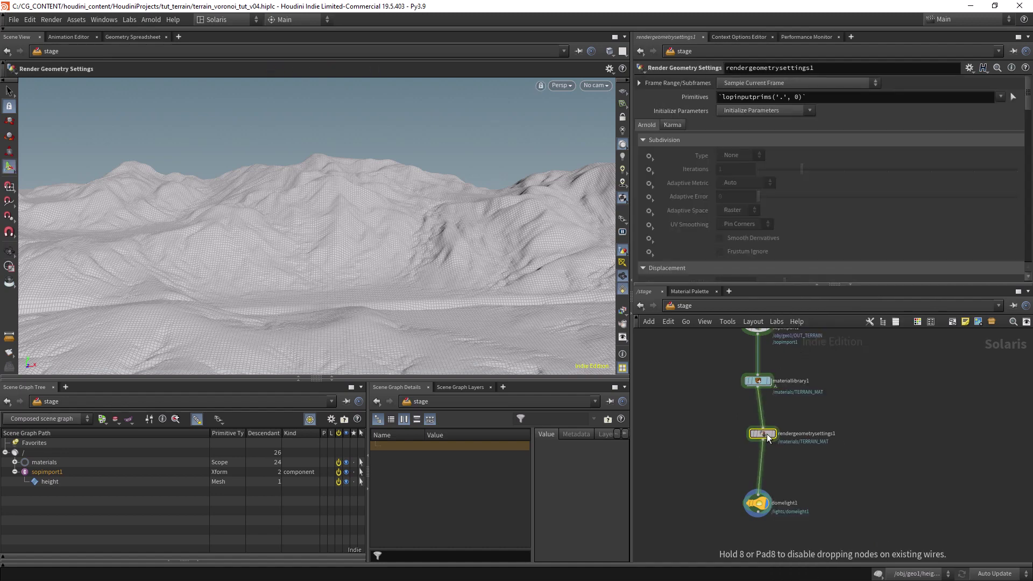
Set the Arnold displacement Height, Zero Value, Padding and Autobump parameters to Set or Create on rendergeometrysettings1.
left_click(659, 140)
left_click(649, 170)
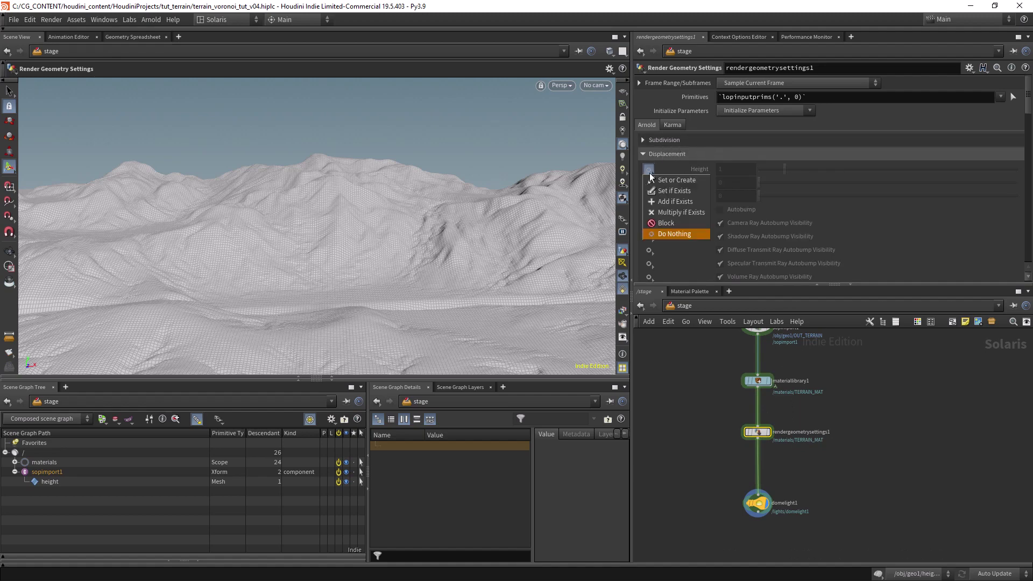
left_click(648, 190)
left_click(673, 193)
left_click(649, 197)
left_click(672, 207)
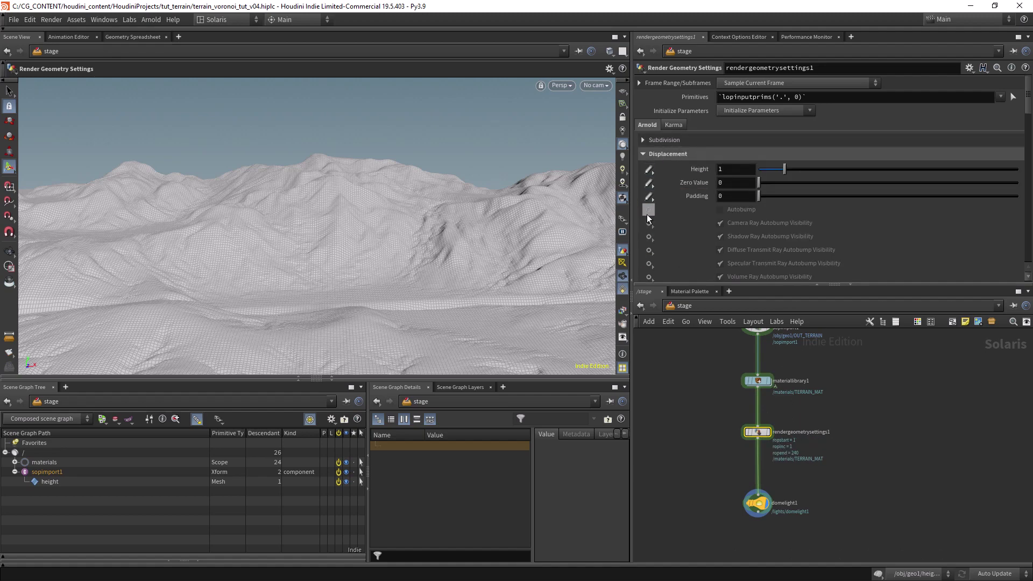
left_click(649, 210)
left_click(674, 220)
Enable Autobump and set the displacement padding to 3, zero value to .5 and height to 10.
type("3")
key("shift+Tab")
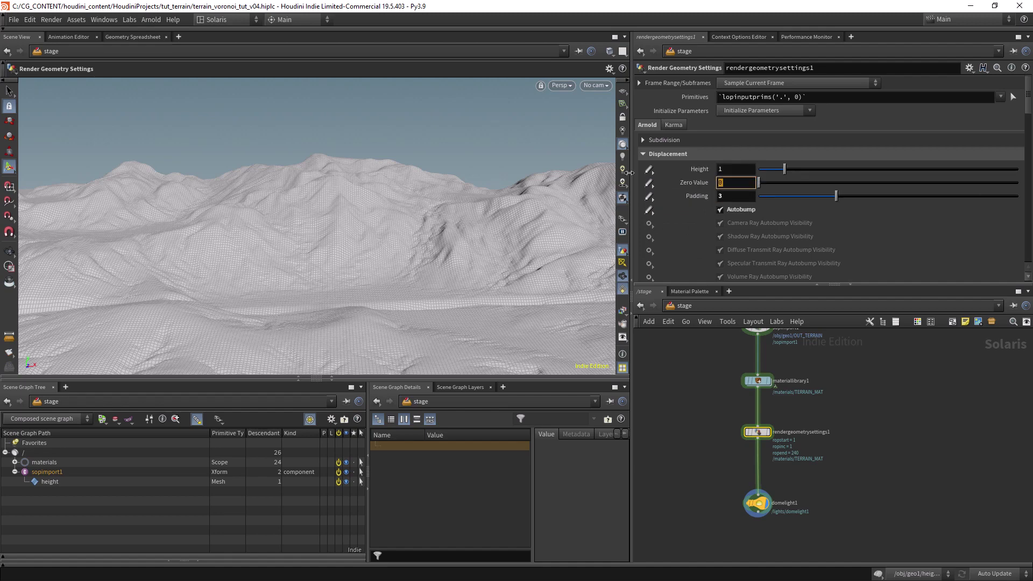
left_click(736, 169)
type("10")
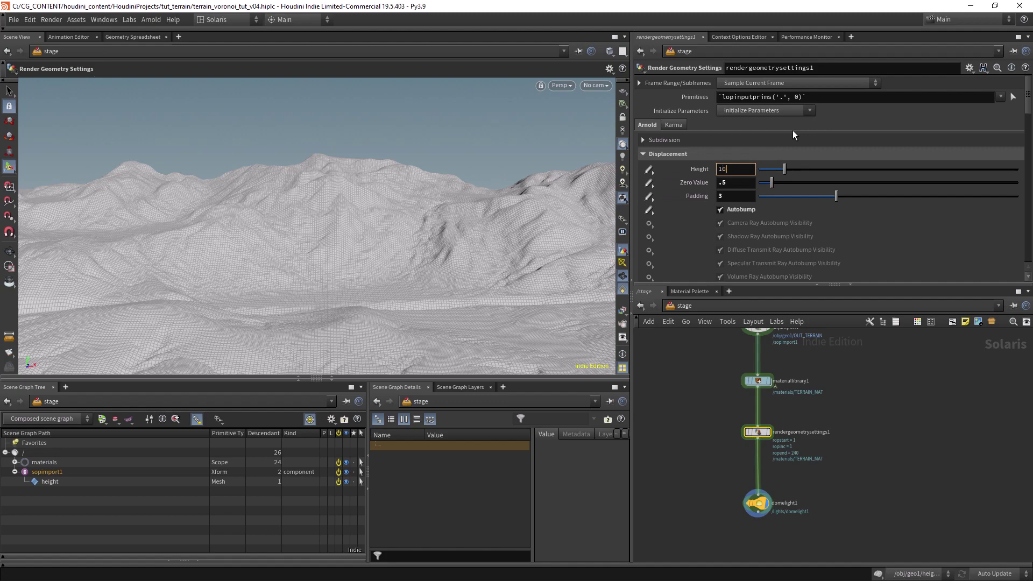
key("Return")
key("Escape")
Save the scene and preview the displaced terrain with Arnold before switching the viewport back to Houdini GL.
left_click_drag(542, 239, 502, 208)
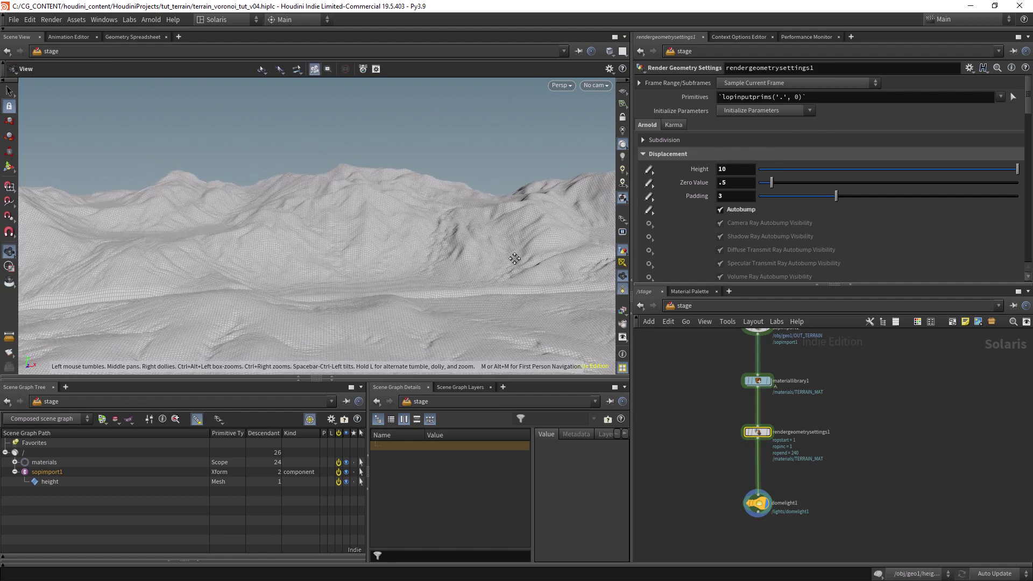
key("Return")
key("ctrl+s")
left_click(566, 86)
left_click(569, 148)
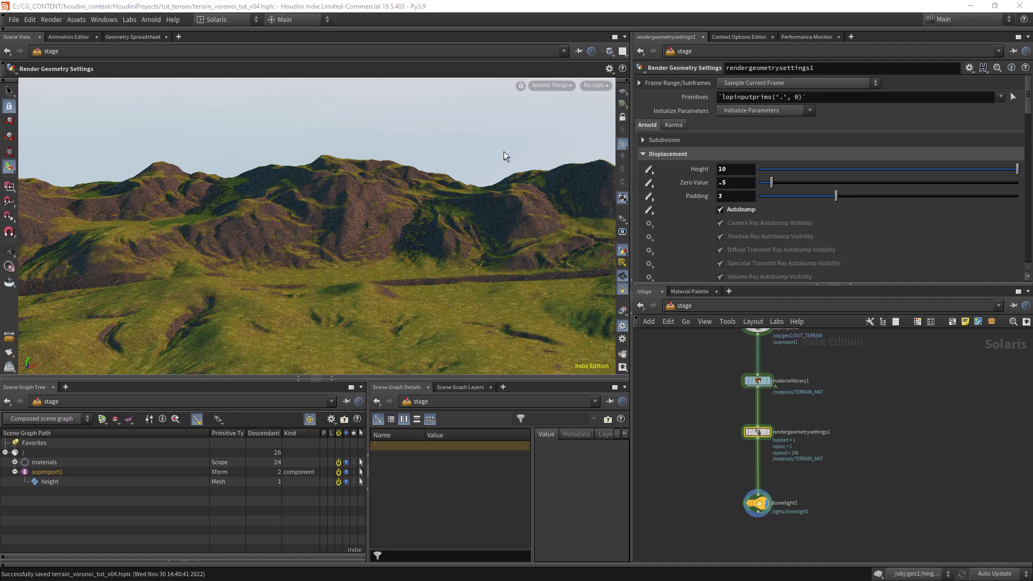
left_click(552, 85)
left_click(556, 141)
scroll(748, 399, "down", 1)
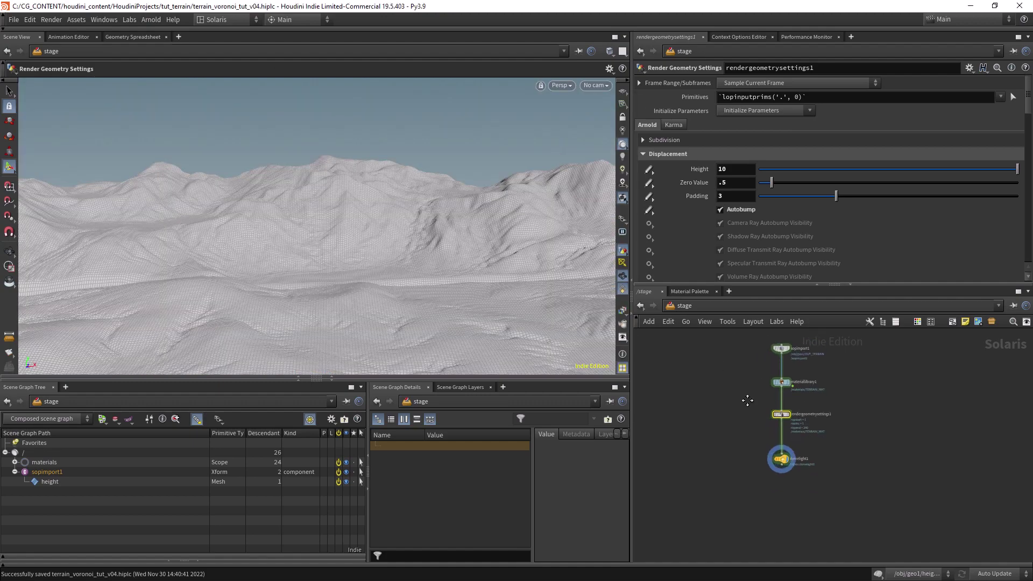
Move rendergeometrysettings1 and domelight1 down the chain to open space below materiallibrary1.
left_click_drag(748, 461, 757, 497)
left_click_drag(757, 407, 757, 457)
scroll(745, 424, "up", 2)
Look inside materiallibrary1 at the TERRAIN_MAT network, then return to the stage network.
left_click(768, 380)
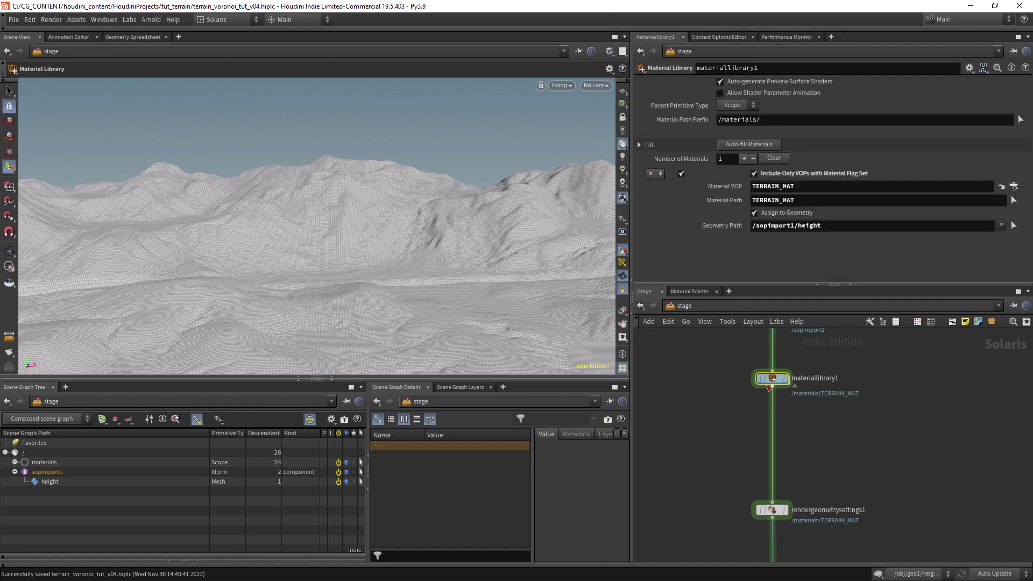
scroll(716, 376, "up", 1)
scroll(709, 422, "down", 3)
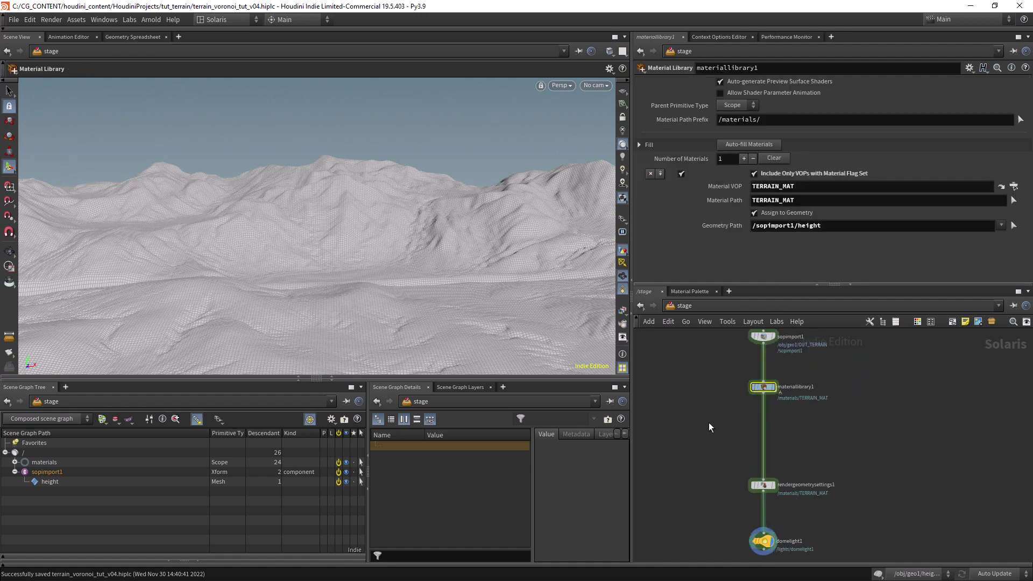
scroll(715, 393, "up", 2)
double_click(769, 372)
double_click(773, 419)
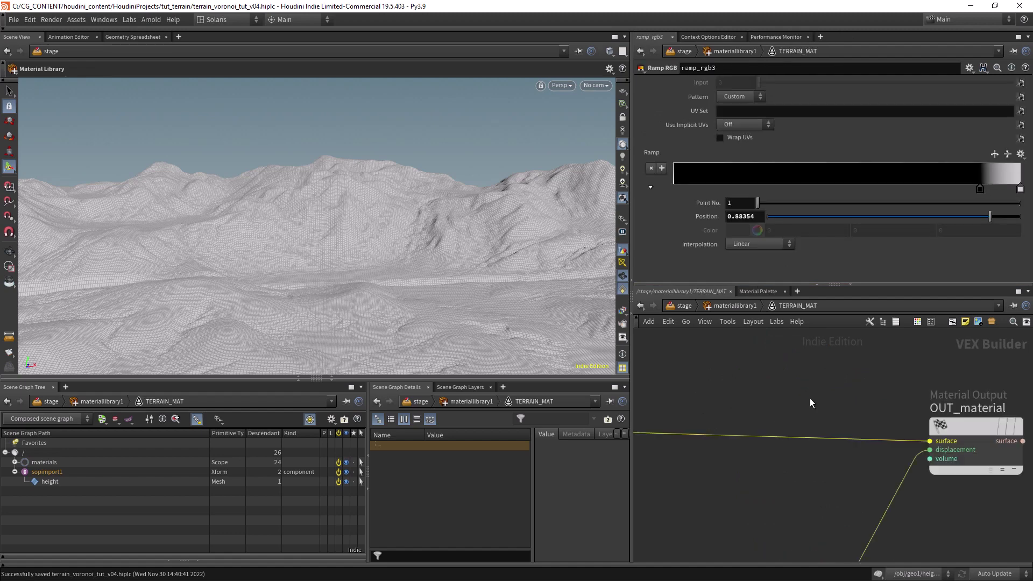
left_click(691, 306)
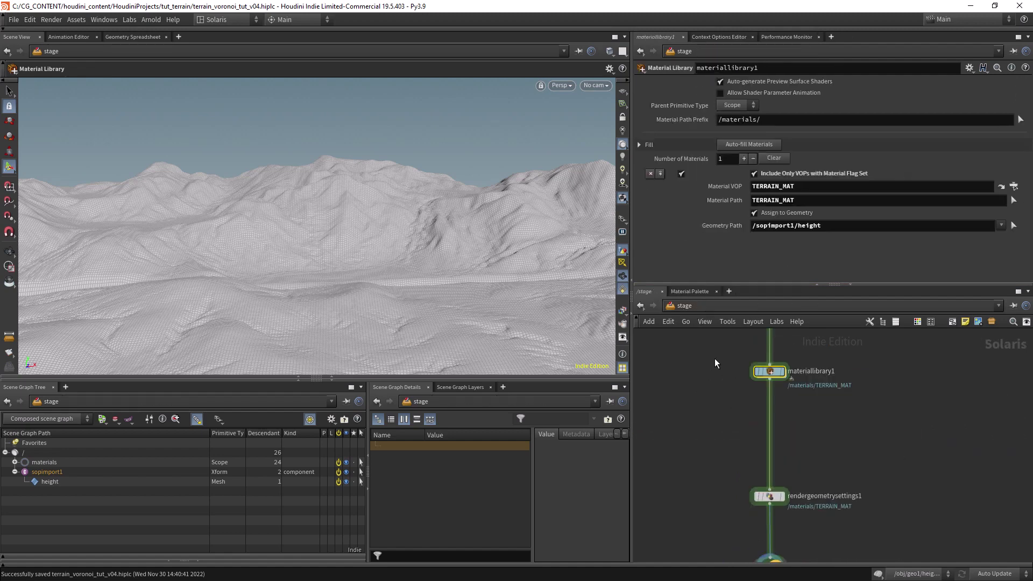
Insert an Assign Material node between materiallibrary1 and rendergeometrysettings1 and align it in the chain.
scroll(668, 399, "up", 2)
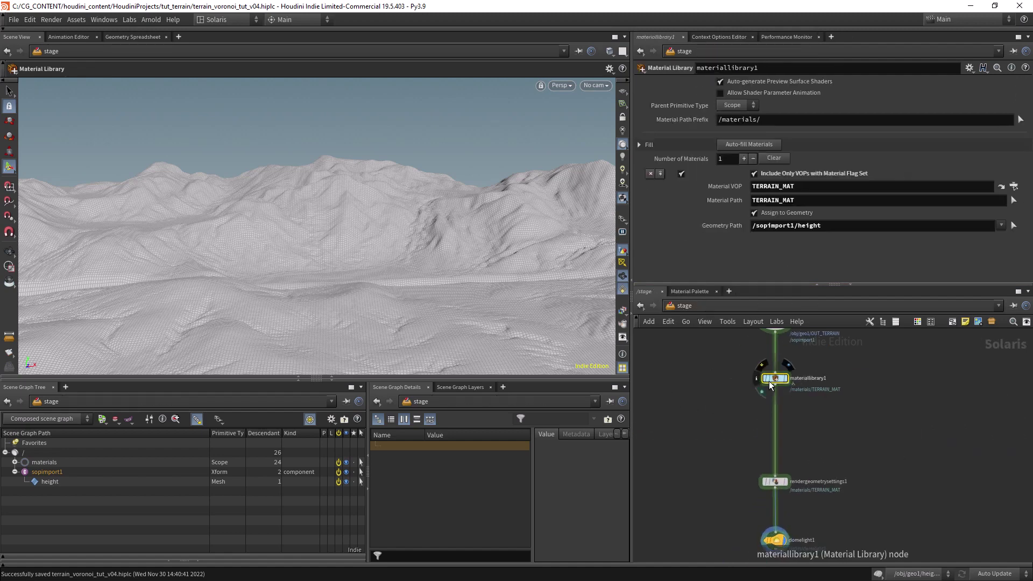
left_click(777, 212)
key("Tab")
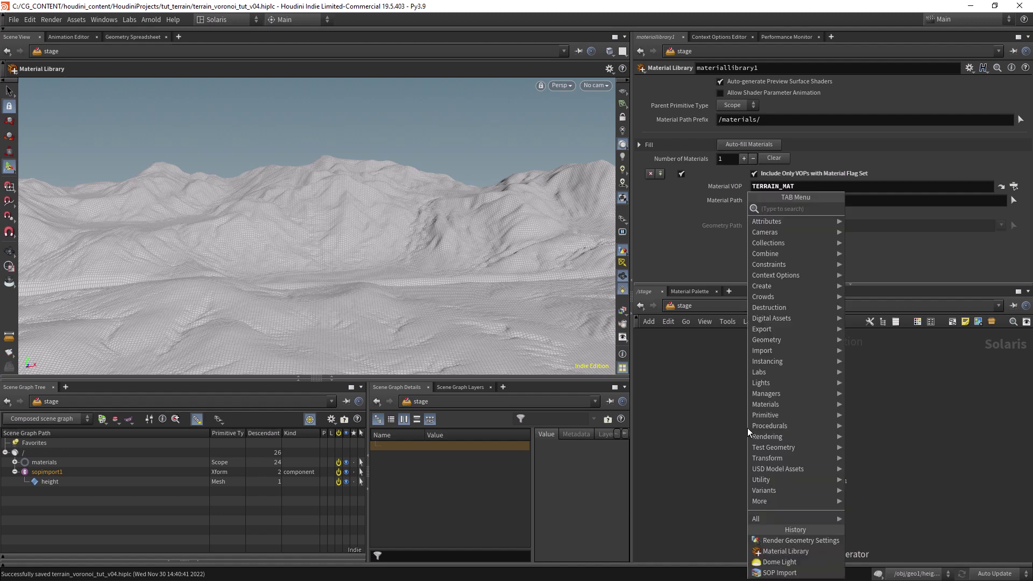
type("assign")
key("Return")
left_click(748, 428)
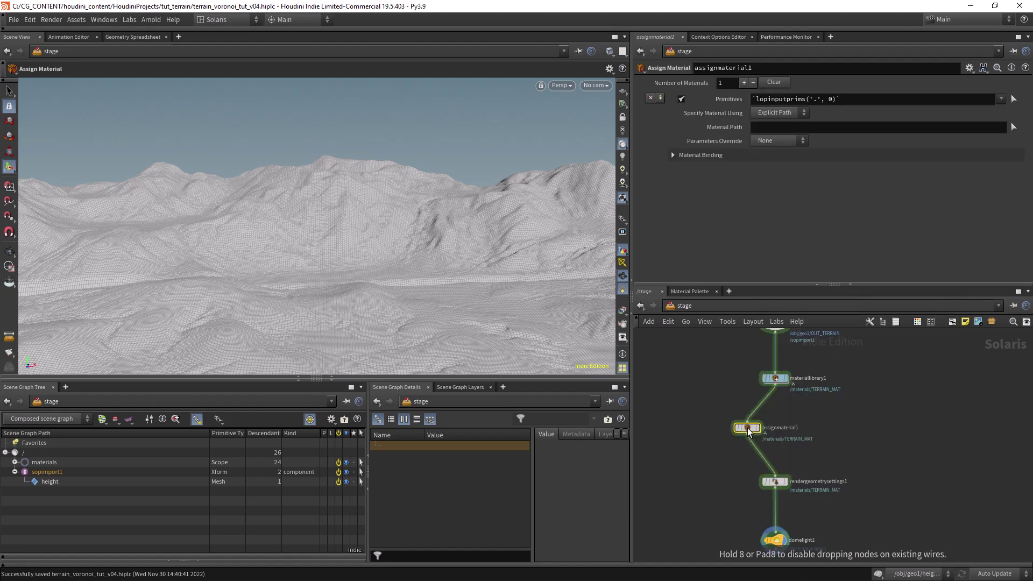
left_click_drag(747, 428, 780, 427)
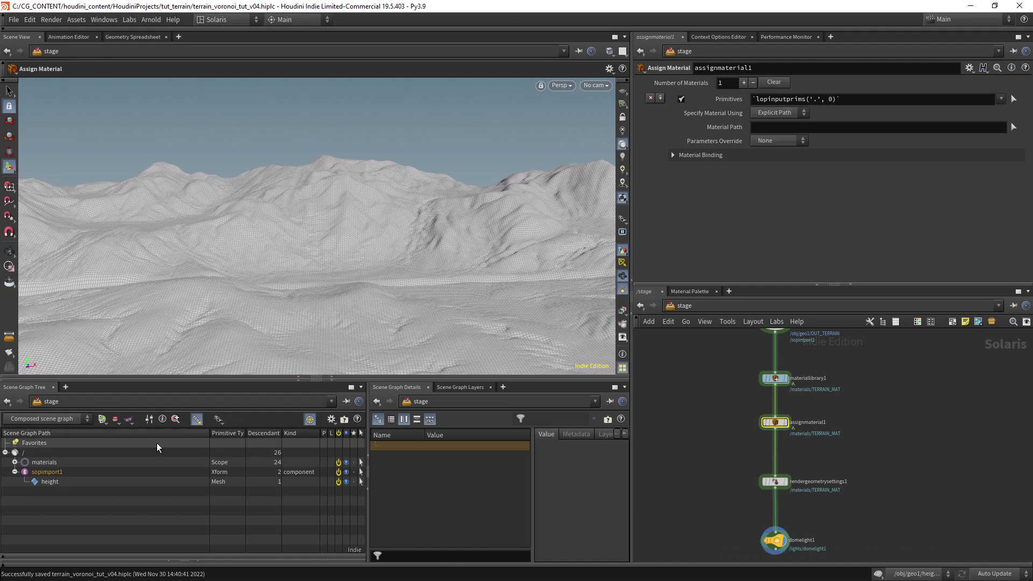
Assign /materials/TERRAIN_MAT to /sopimport1/height on assignmaterial1 and preview the terrain with Arnold in the viewport.
left_click_drag(823, 104, 823, 101)
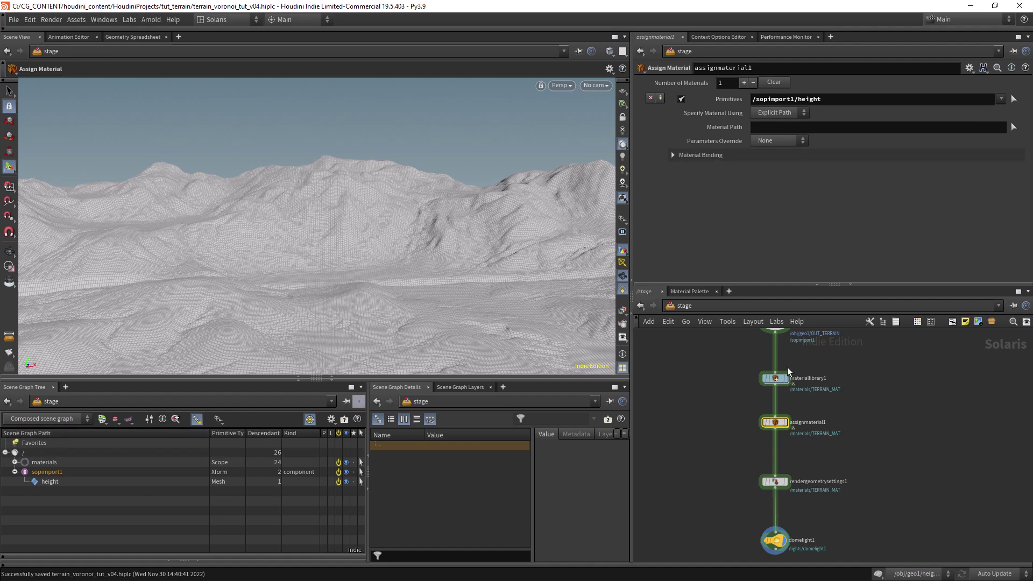
left_click(1014, 99)
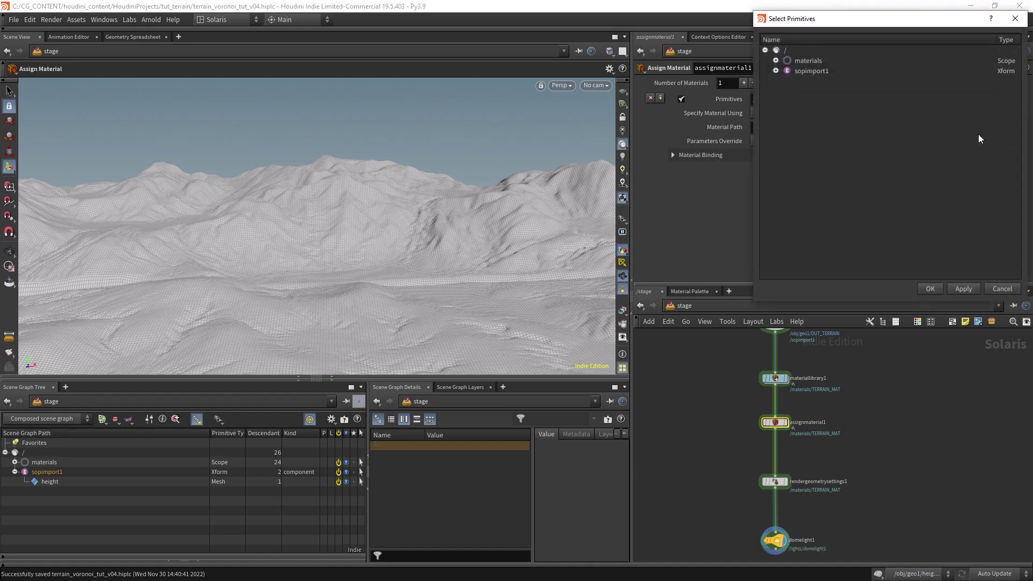
left_click(776, 71)
left_click(776, 61)
left_click(814, 91)
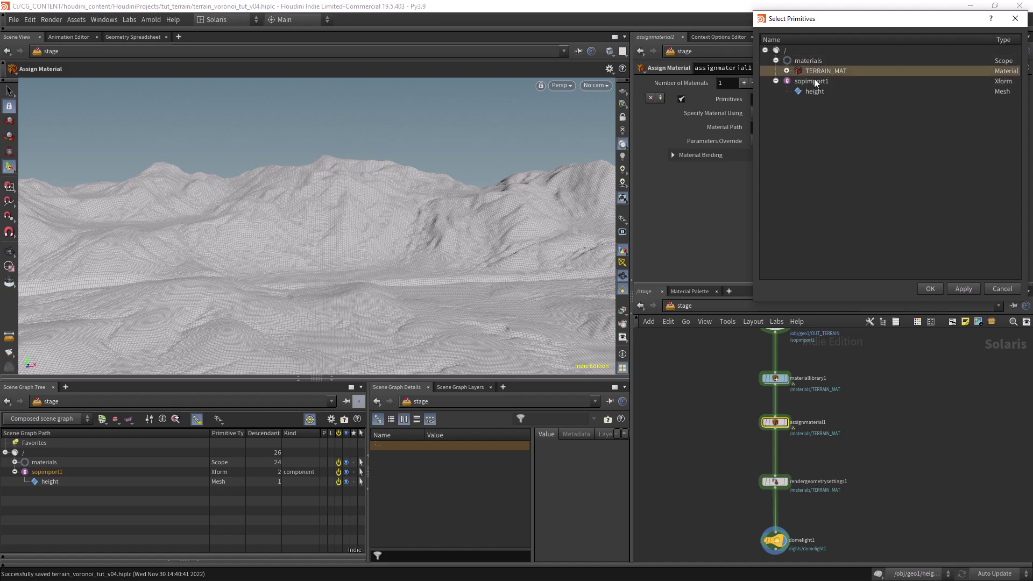
left_click(926, 288)
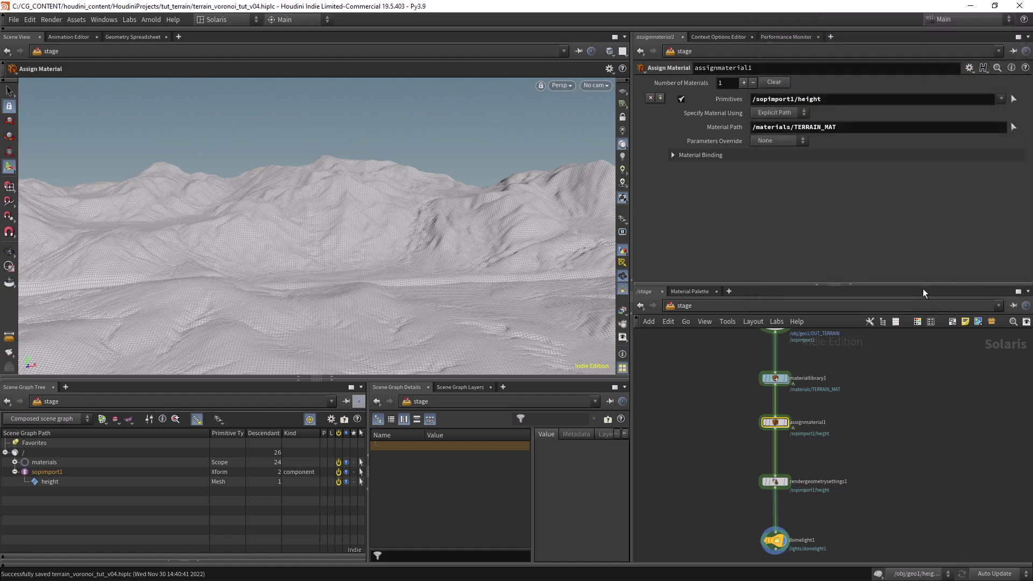
left_click(561, 85)
left_click(566, 147)
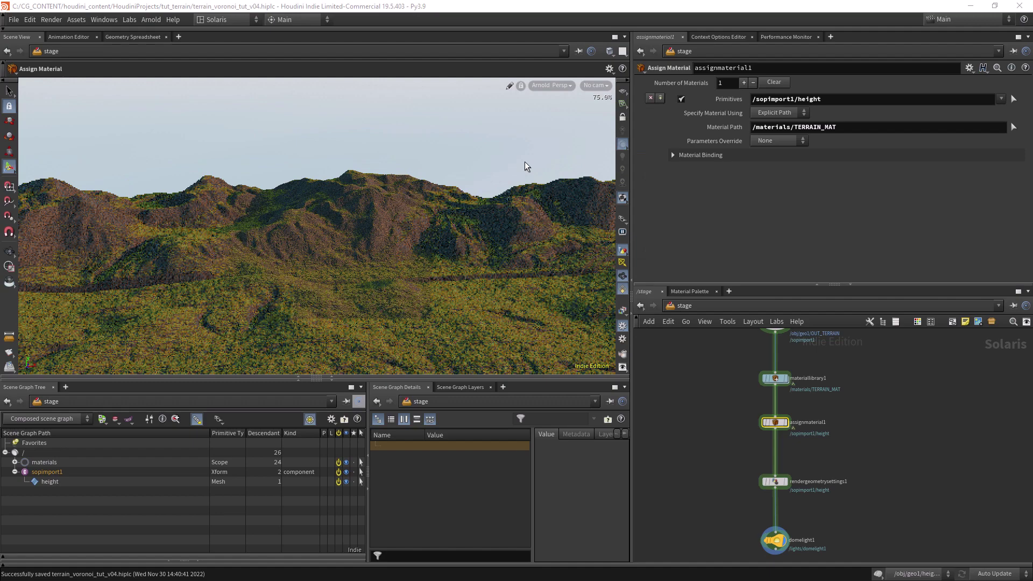
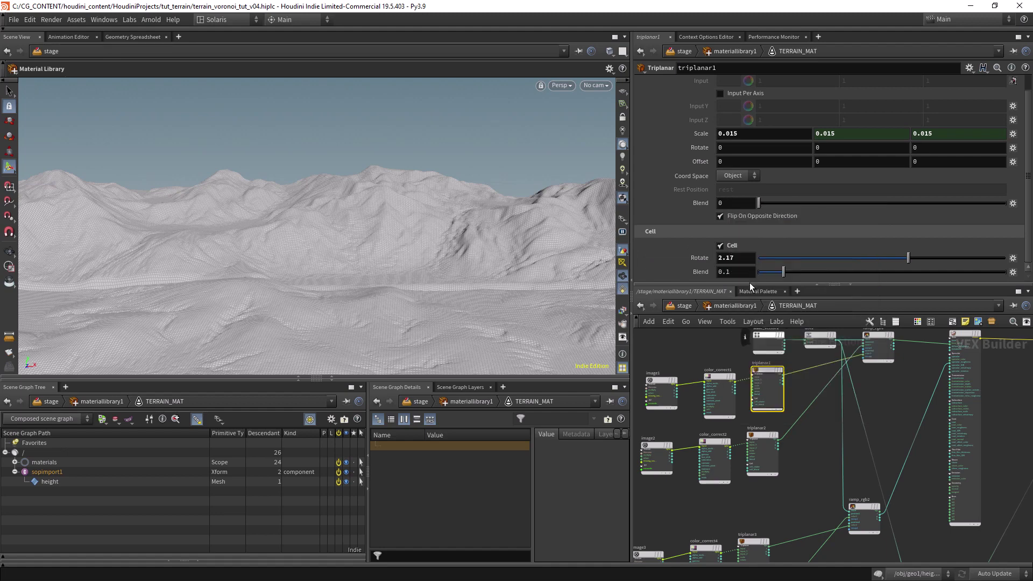
Dismiss the install notification and link the Blend value of triplanar2 to triplanar1's Blend as a relative reference.
left_click(760, 434)
right_click(734, 209)
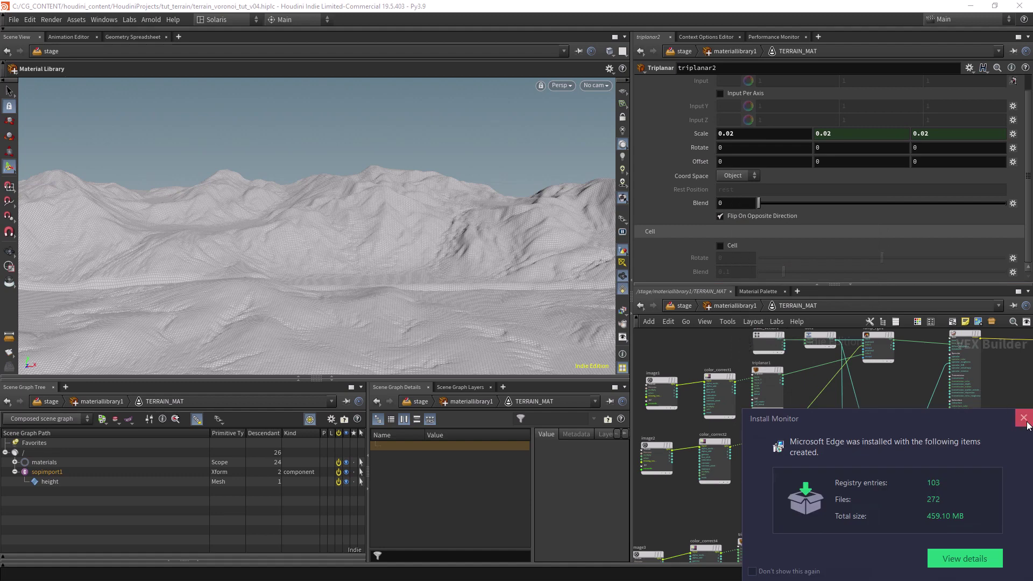
left_click(1027, 425)
right_click(735, 207)
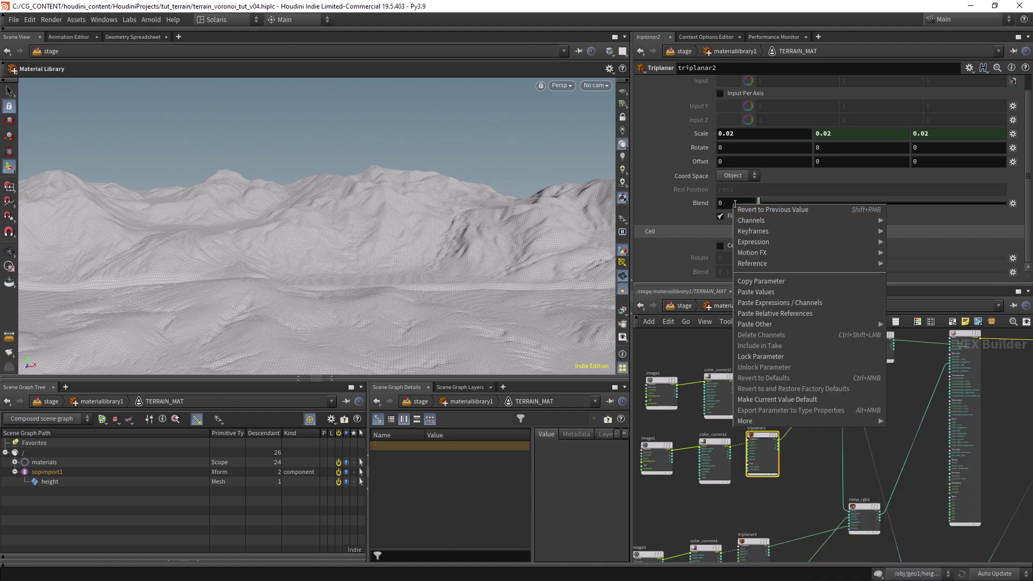
left_click(758, 303)
Link the Blend values of triplanar3 and triplanar4 to triplanar1's Blend as relative references.
scroll(802, 385, "down", 5)
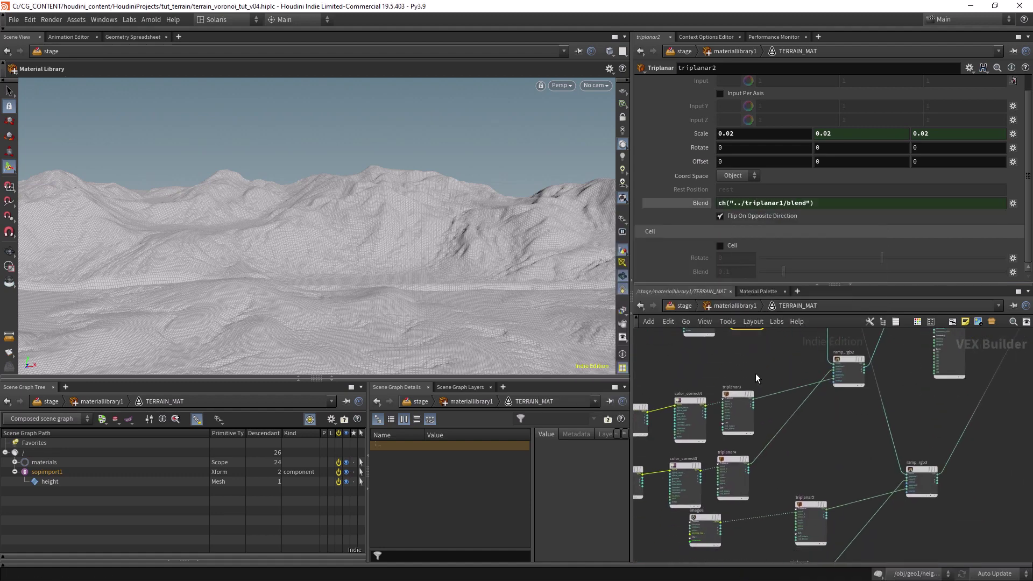
left_click(734, 408)
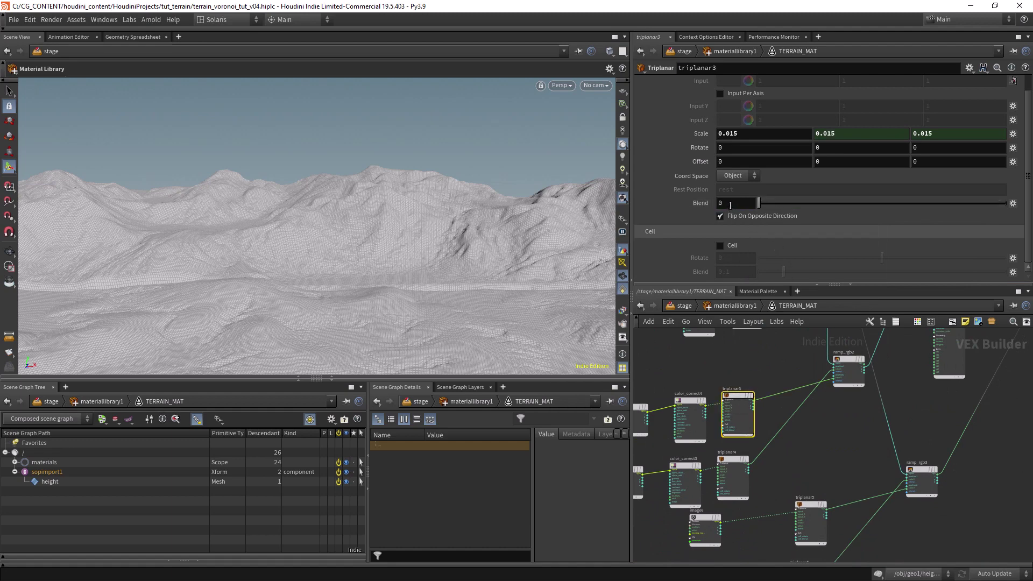
right_click(730, 205)
left_click(758, 316)
left_click(734, 468)
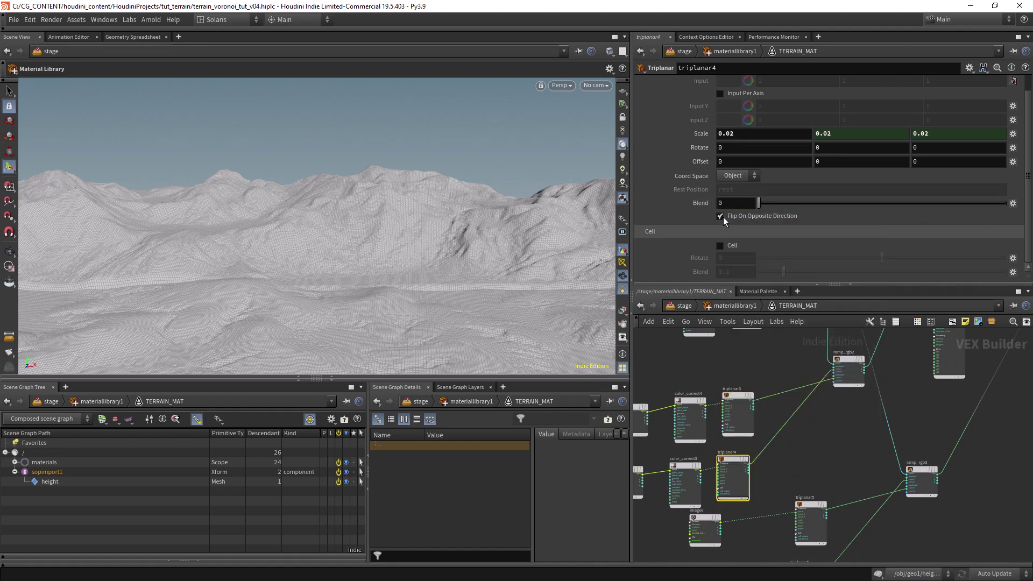
right_click(730, 203)
left_click(759, 312)
Link the Blend values of triplanar5 and triplanar6 to triplanar1's Blend as relative references.
left_click(809, 511)
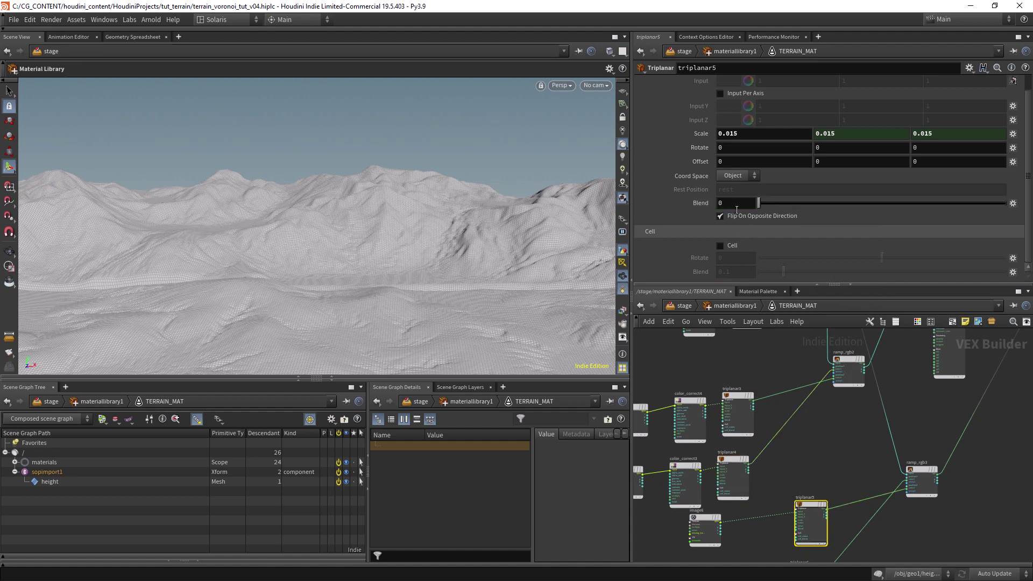
right_click(731, 203)
left_click(759, 312)
middle_click_drag(811, 564, 775, 448)
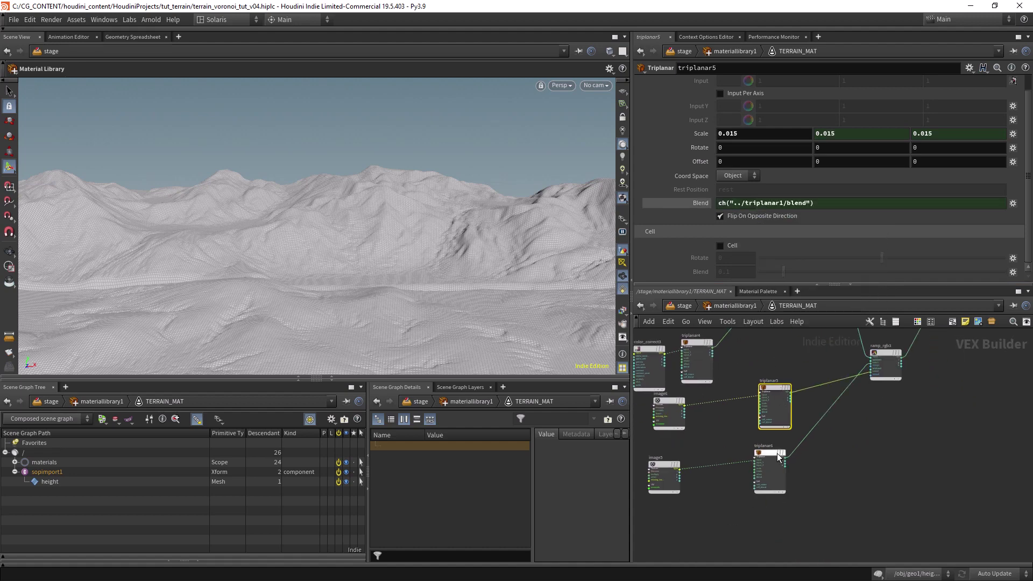
left_click(774, 451)
right_click(730, 204)
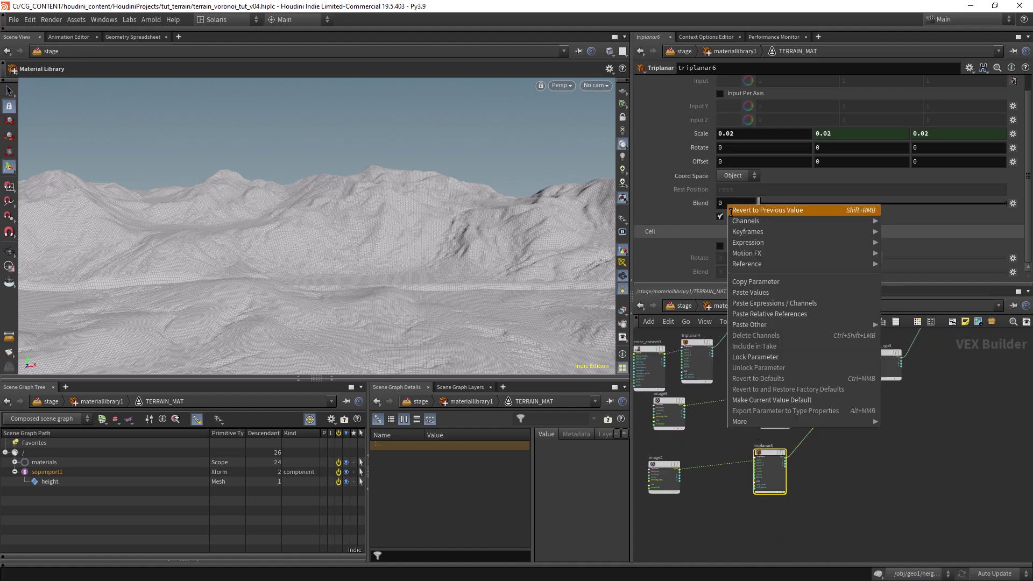
left_click(763, 314)
Enable Cell on triplanar2 and link its cell Rotate to a copy of triplanar1's cell Rotate parameter as a relative reference.
scroll(774, 414, "down", 5)
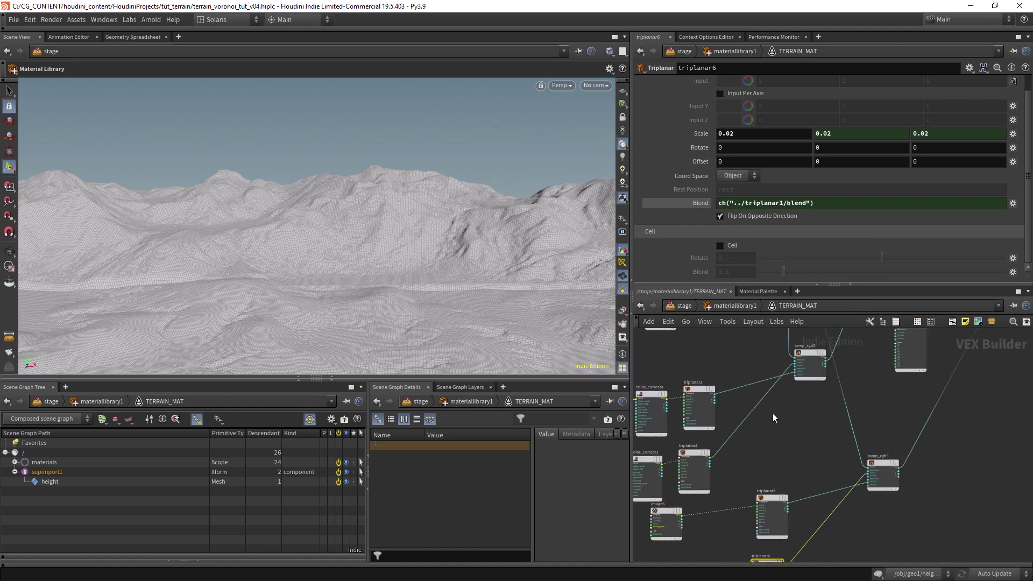
scroll(708, 474, "up", 5)
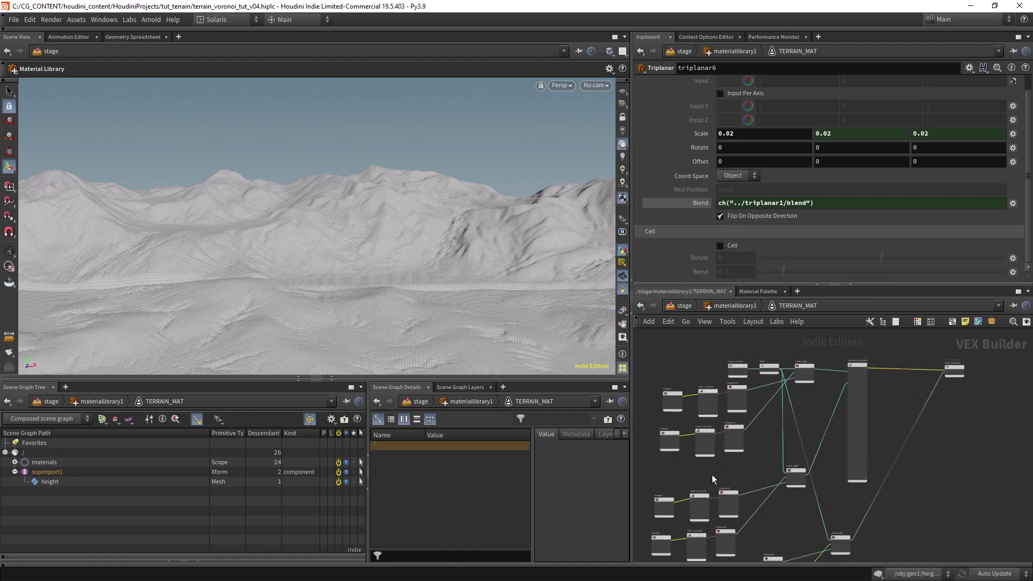
left_click(747, 373)
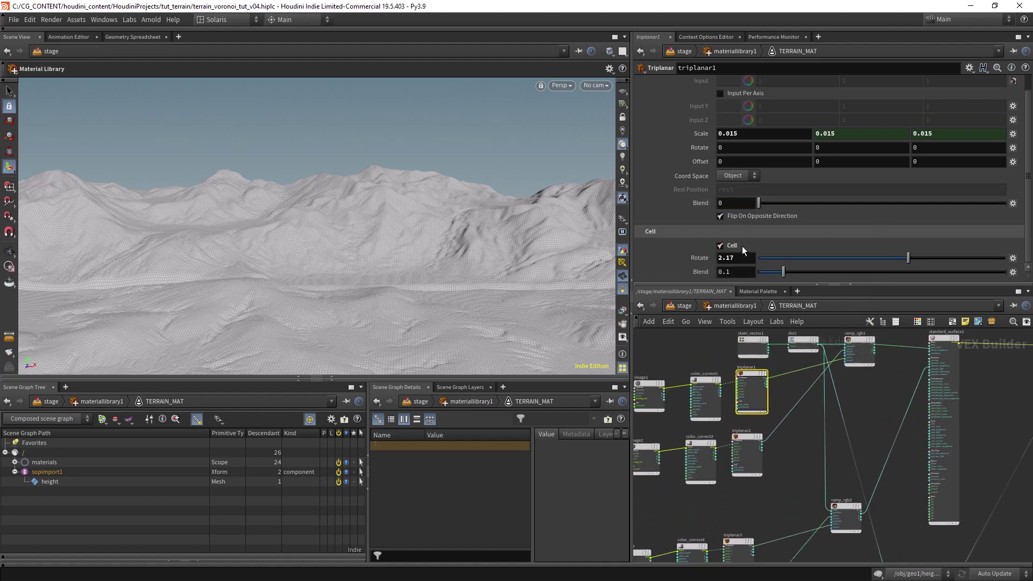
right_click(737, 257)
mouse_move(744, 272)
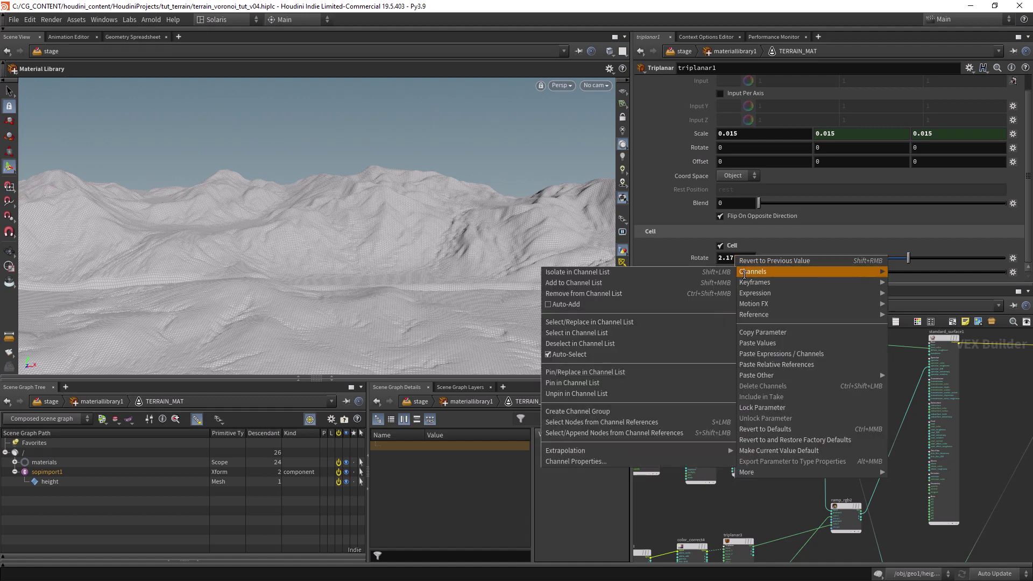
left_click(757, 333)
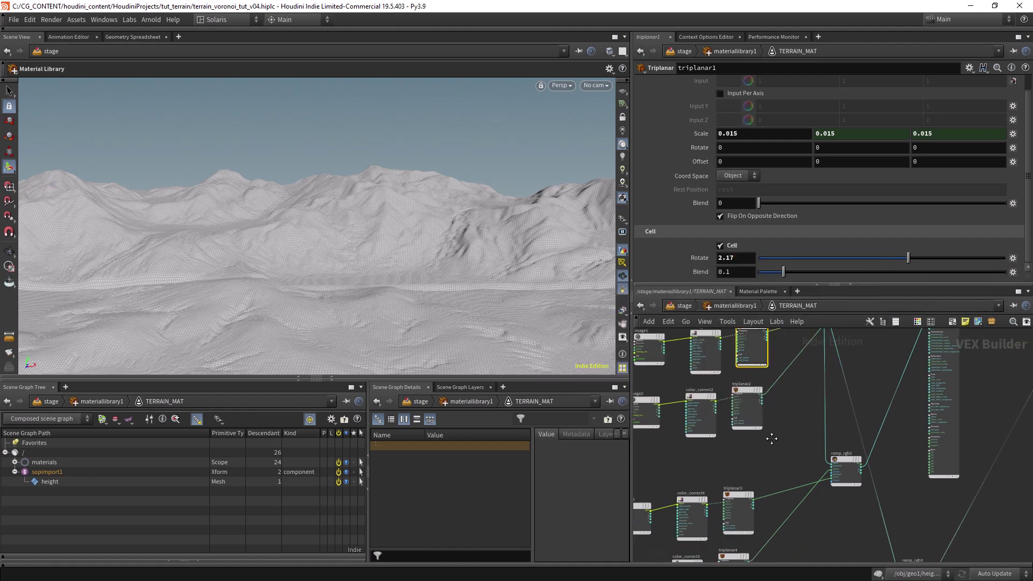
scroll(767, 457, "down", 2)
scroll(763, 405, "up", 2)
scroll(768, 441, "down", 1)
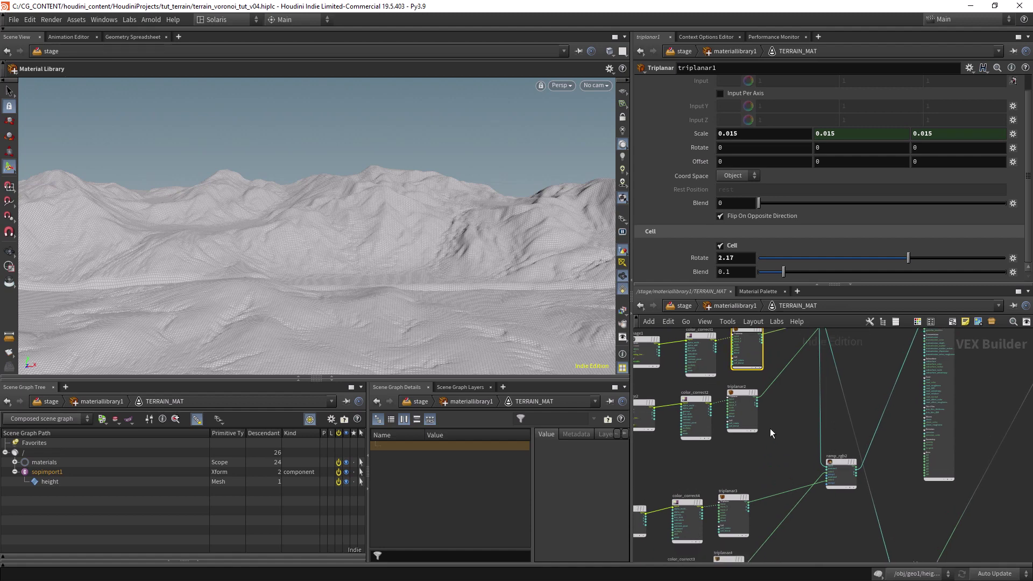
left_click_drag(740, 391, 739, 395)
left_click(743, 392)
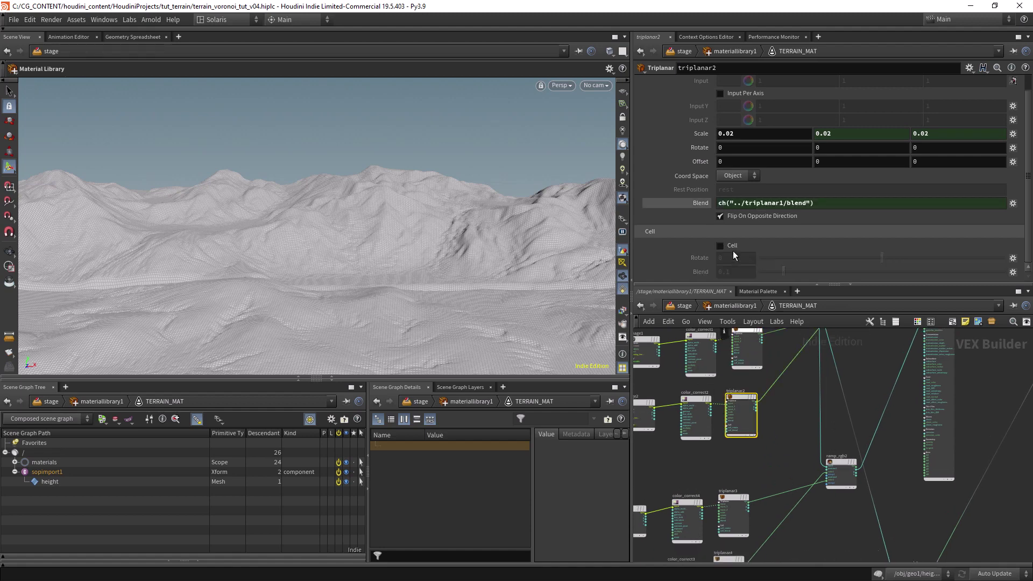
right_click(734, 255)
left_click(767, 360)
Enable Cell on triplanar3 and triplanar4 and link their cell Rotate values to triplanar1's cell Rotate.
scroll(767, 360, "down", 6)
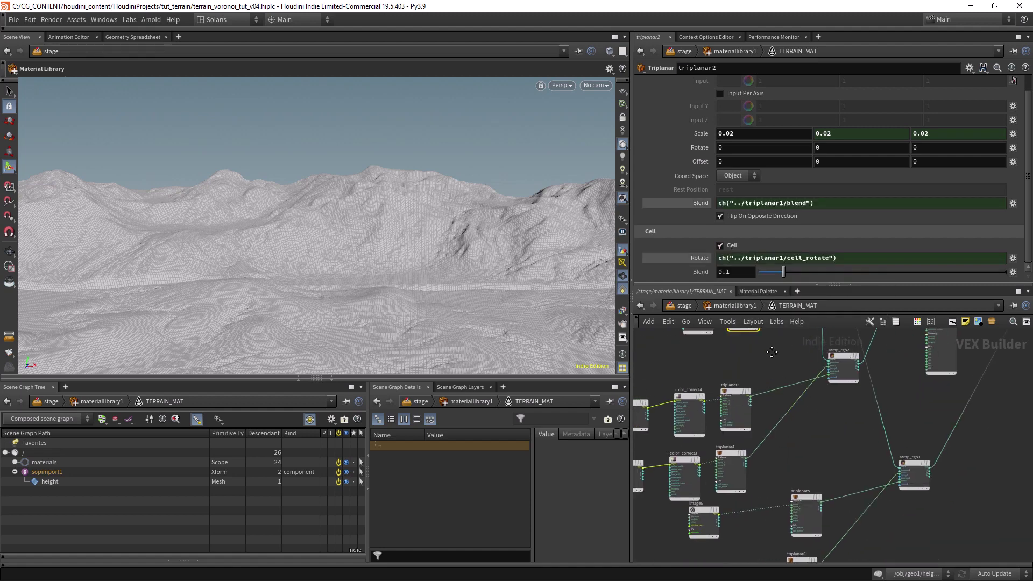
left_click(728, 386)
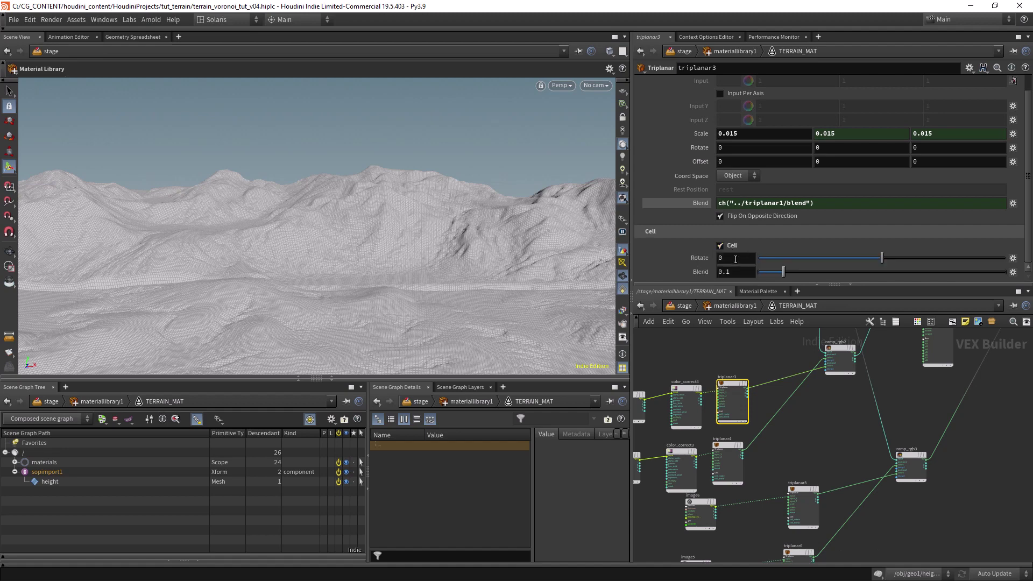
right_click(735, 259)
left_click(764, 360)
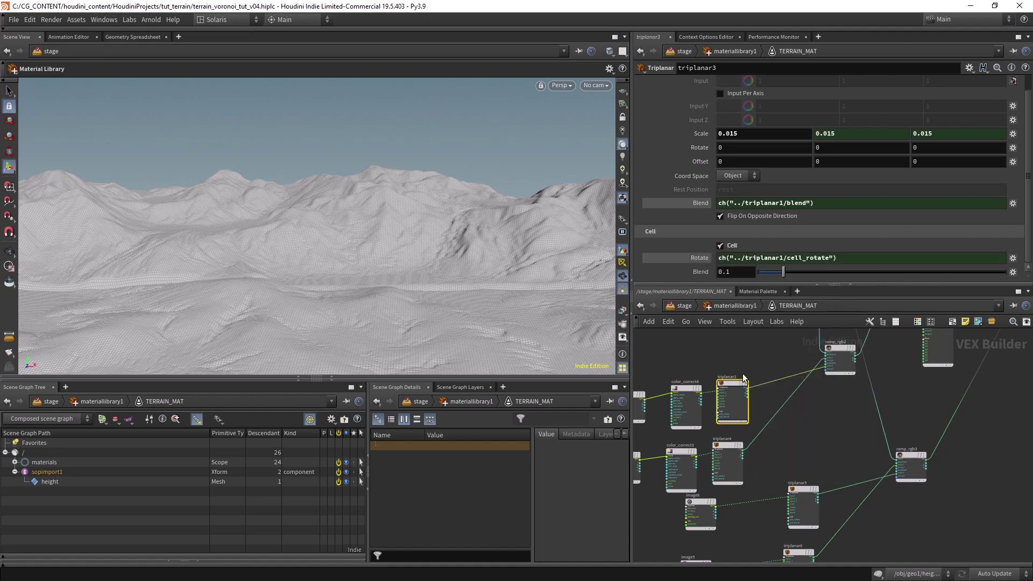
left_click(727, 451)
right_click(734, 256)
left_click(769, 361)
Enable Cell on triplanar5 and triplanar6 and link their cell Rotate values to triplanar1's cell Rotate.
scroll(766, 427, "down", 5)
left_click(783, 402)
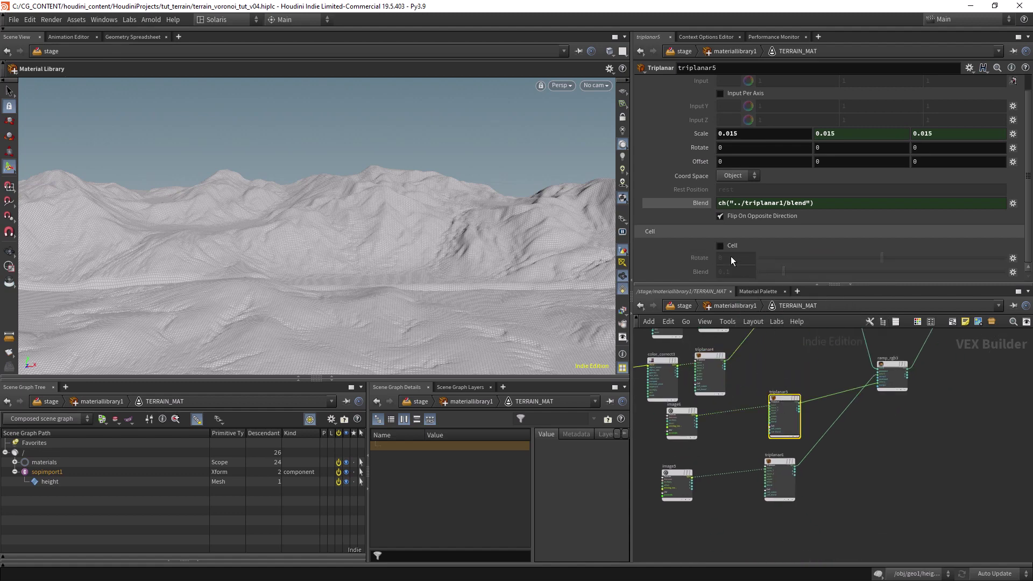
right_click(738, 257)
left_click(775, 366)
scroll(773, 430, "down", 3)
left_click(773, 427)
left_click(720, 246)
right_click(728, 257)
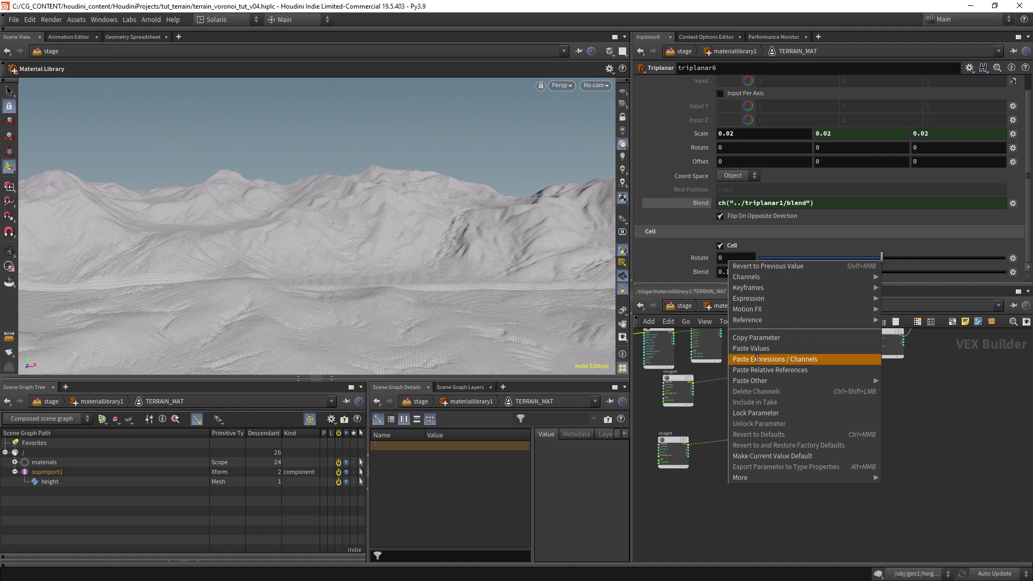
left_click(758, 369)
scroll(796, 387, "down", 3)
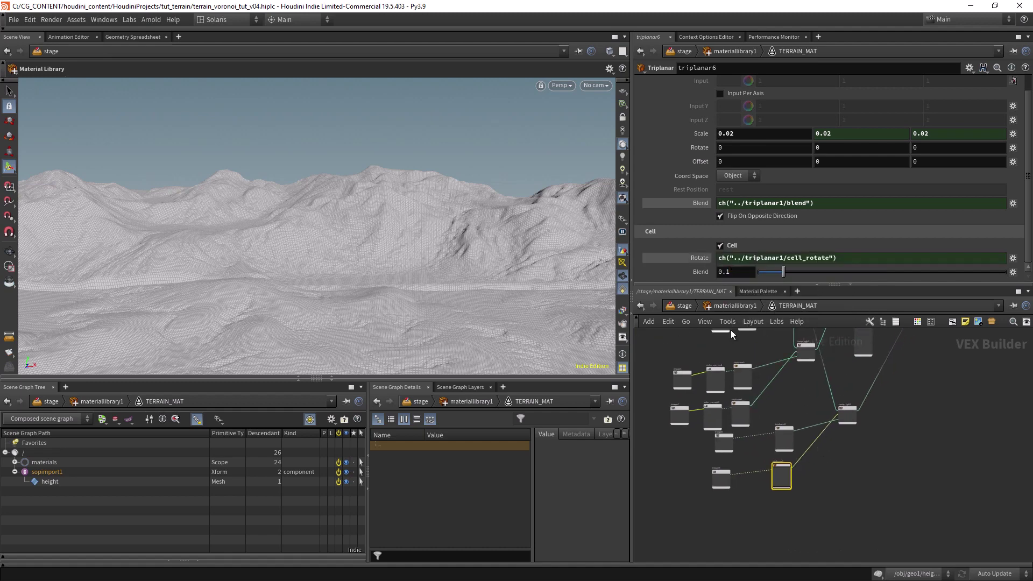
Return to the stage network, switch the viewport renderer to Arnold and inspect the textured mountains.
key("u")
key("u")
left_click(561, 86)
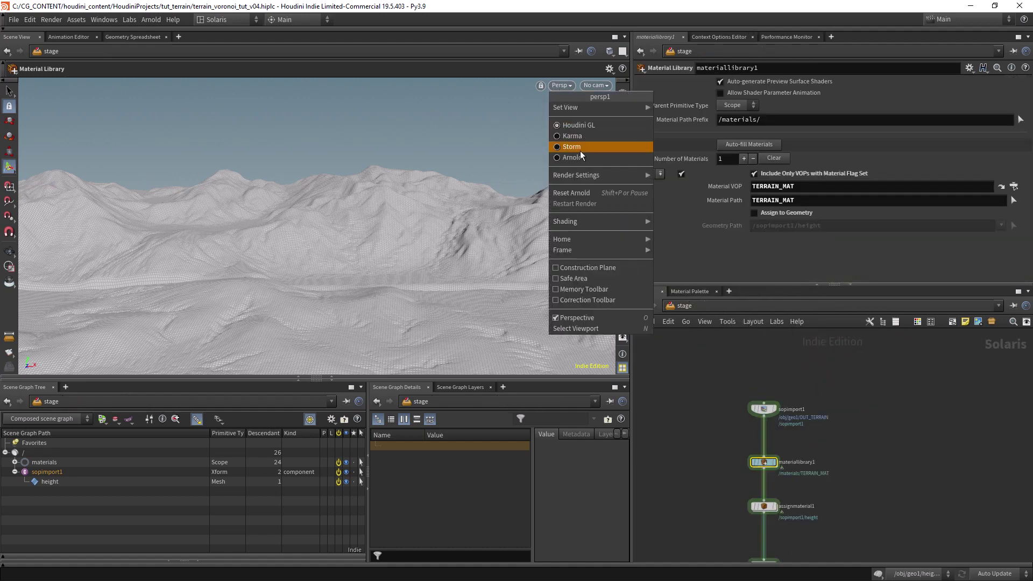
left_click(580, 147)
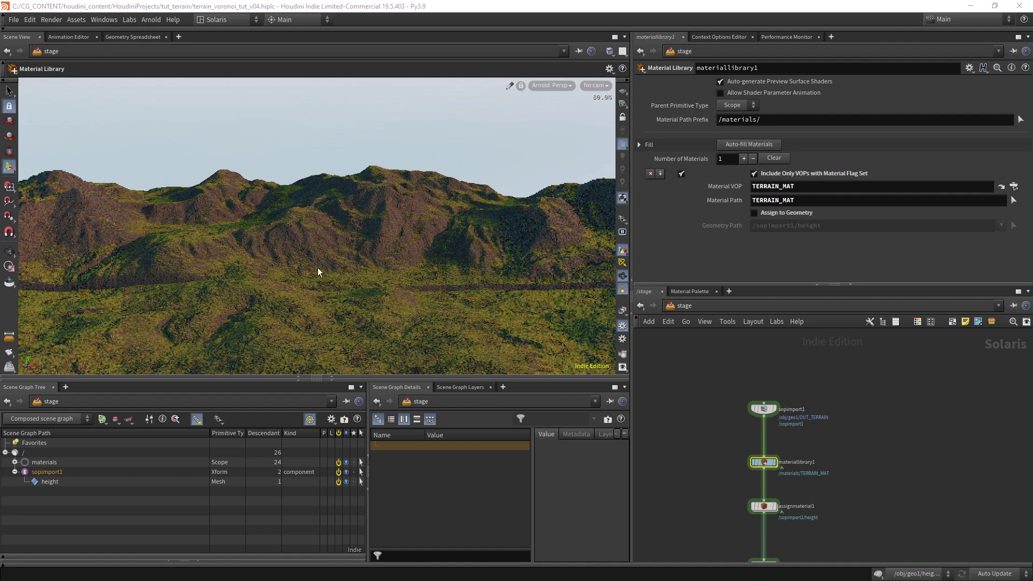
key("Escape")
scroll(377, 243, "up", 5)
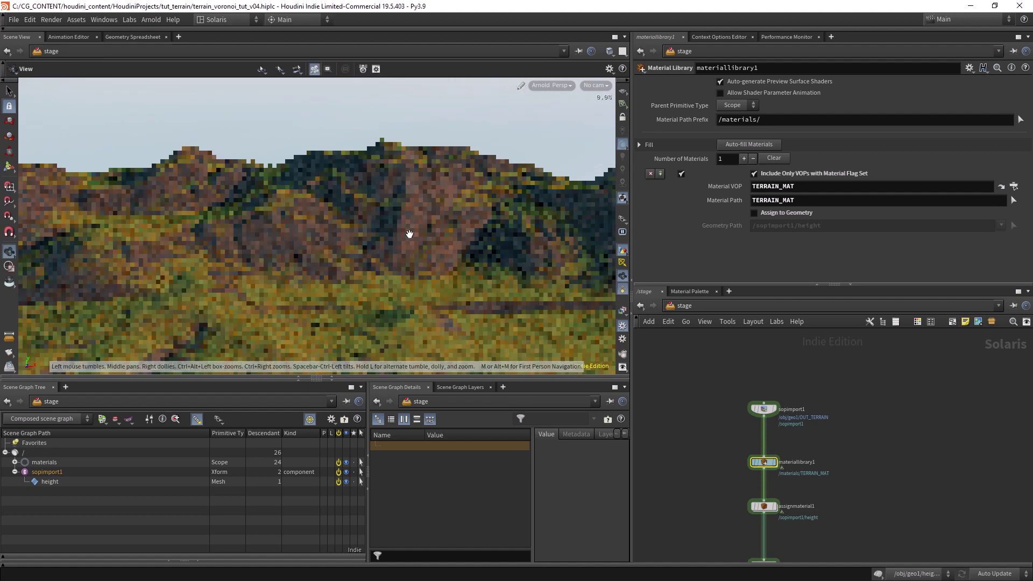
scroll(430, 233, "down", 5)
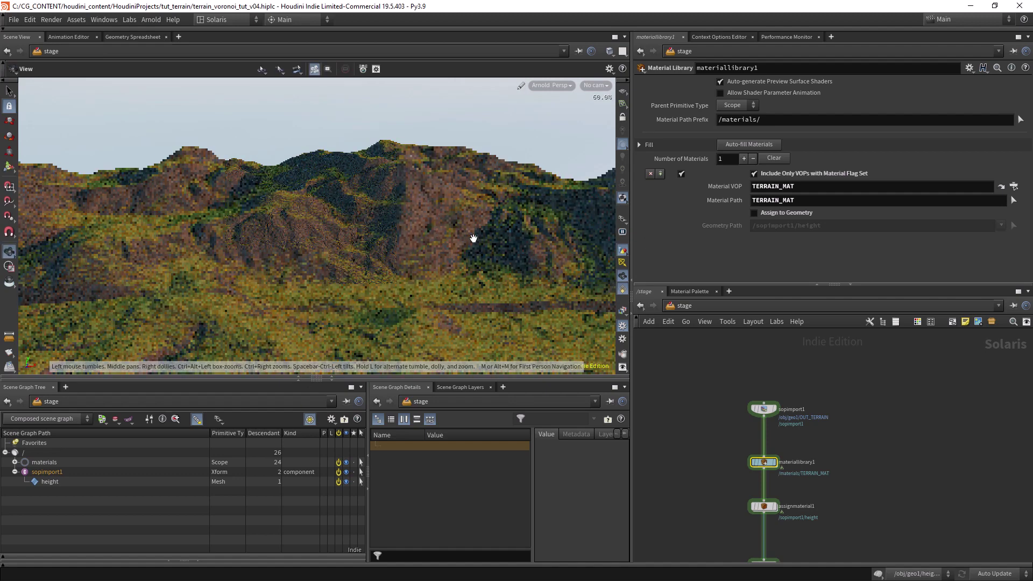
key("Return")
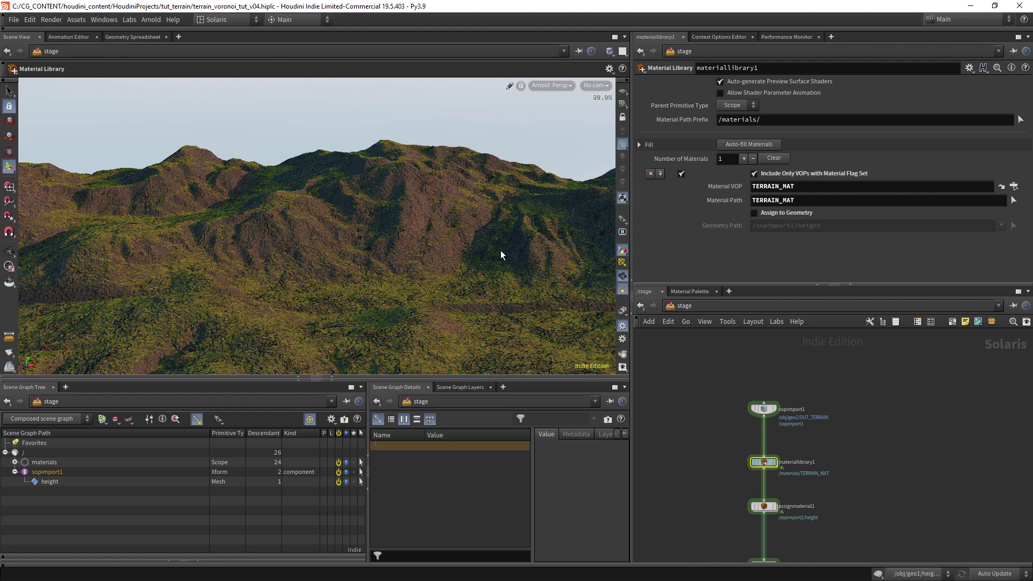
Switch Autobump off and back on in rendergeometrysettings1 to compare the rendered terrain detail.
scroll(692, 391, "down", 2)
scroll(692, 391, "down", 2)
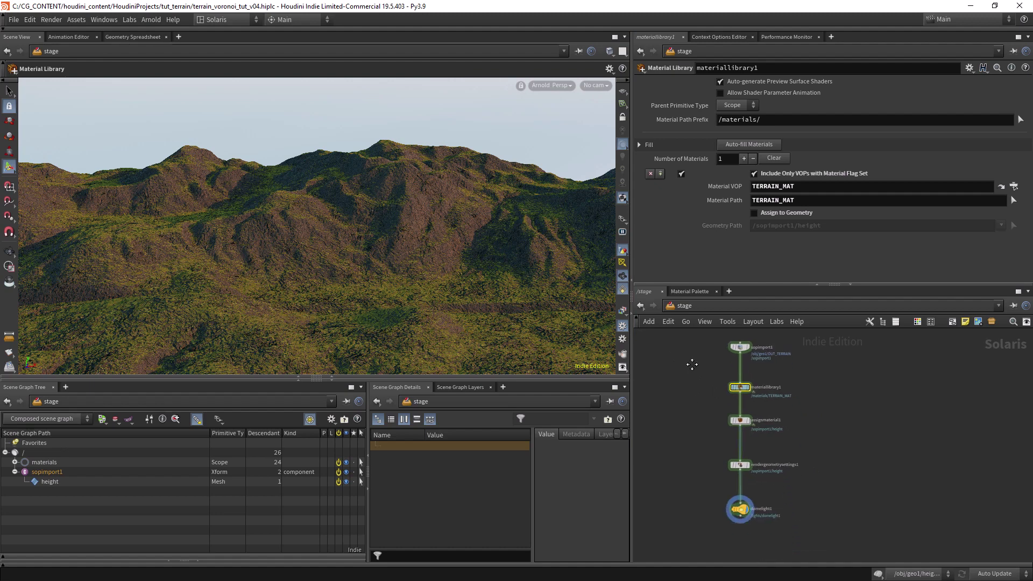
left_click(738, 449)
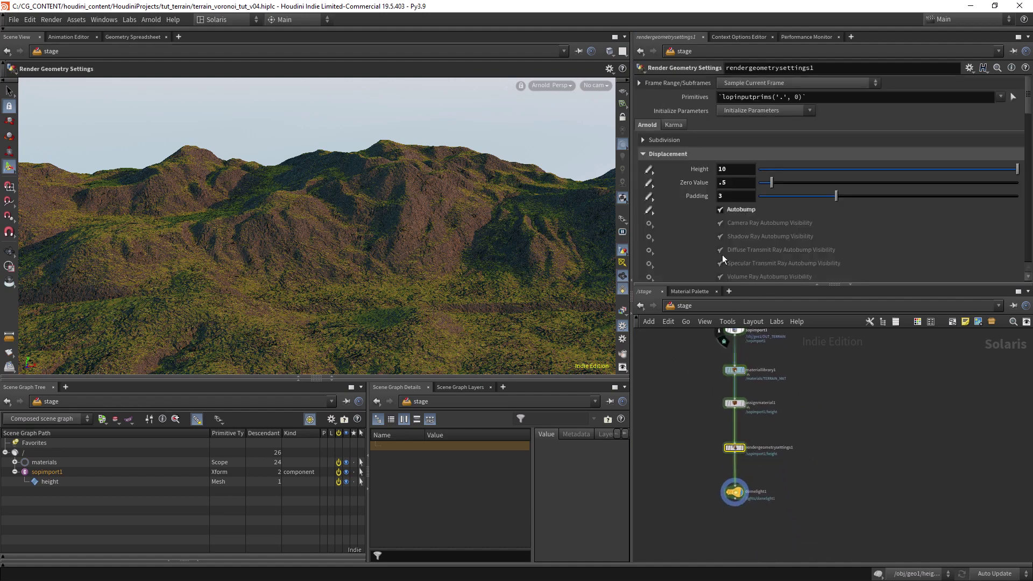
left_click(729, 208)
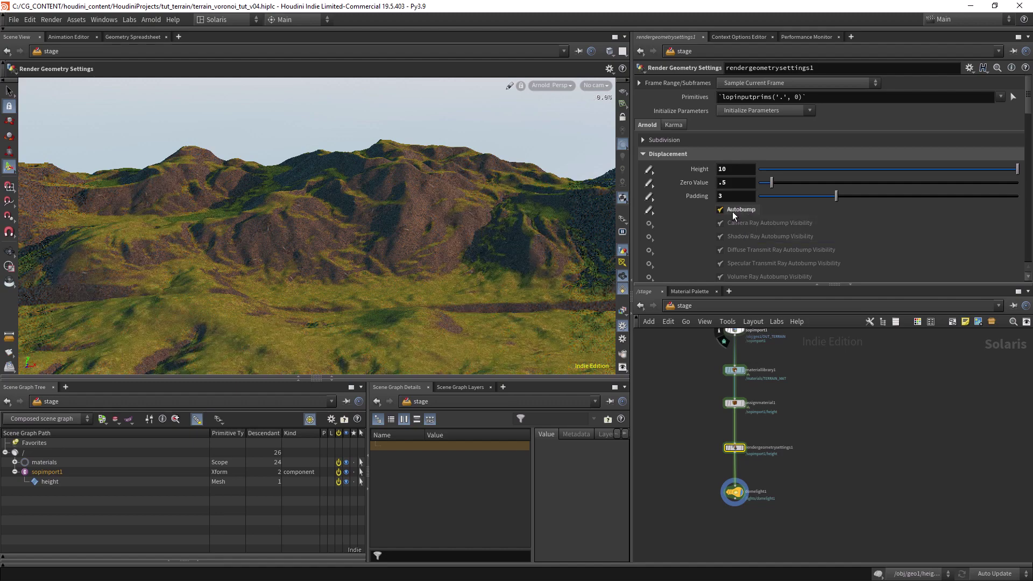
Enable the Arnold subdivision Type and Iterations on rendergeometrysettings1, using Catclark with 1 iteration.
left_click(664, 140)
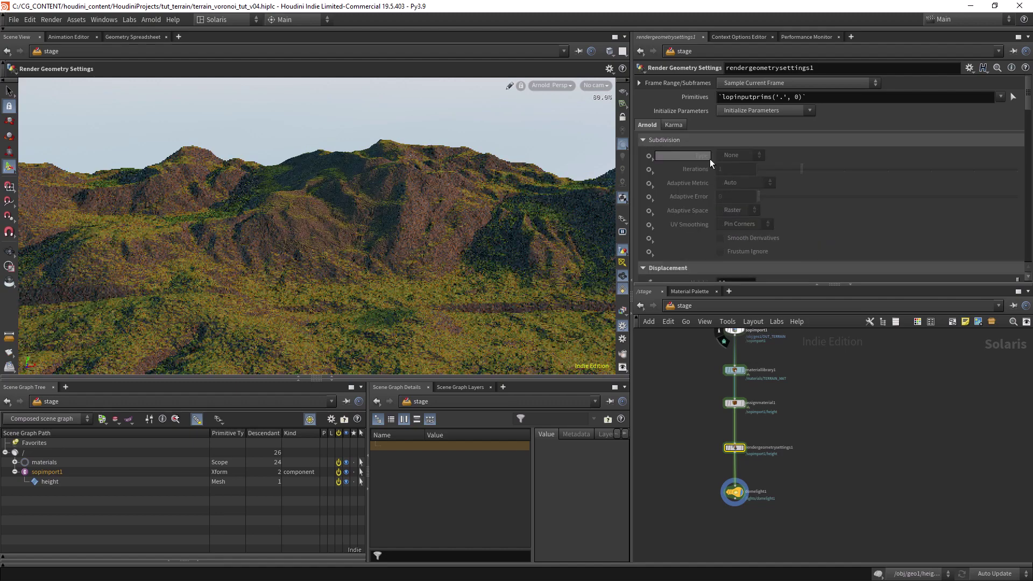
left_click(648, 157)
left_click(648, 169)
left_click(672, 183)
left_click(741, 155)
left_click(733, 179)
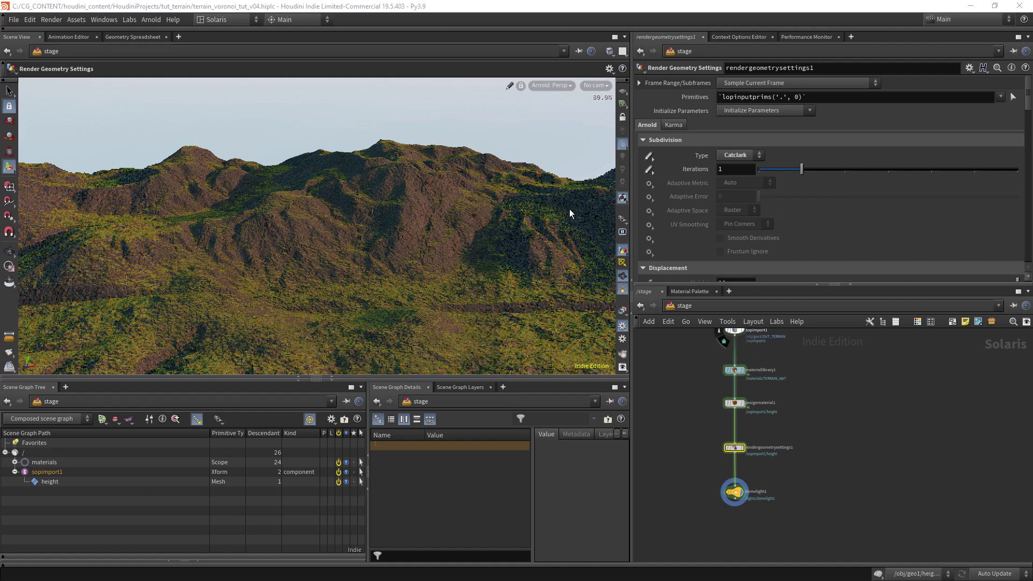
Set the displacement Height on rendergeometrysettings1 to 8 and check the terrain from farther away.
left_click_drag(1028, 96, 1030, 127)
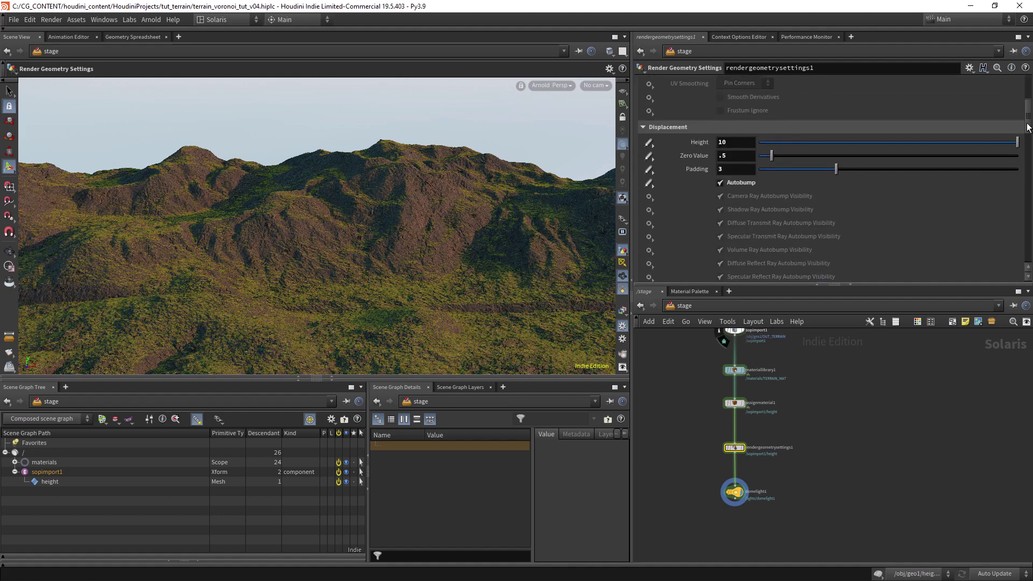
double_click(740, 152)
type("8")
key("Return")
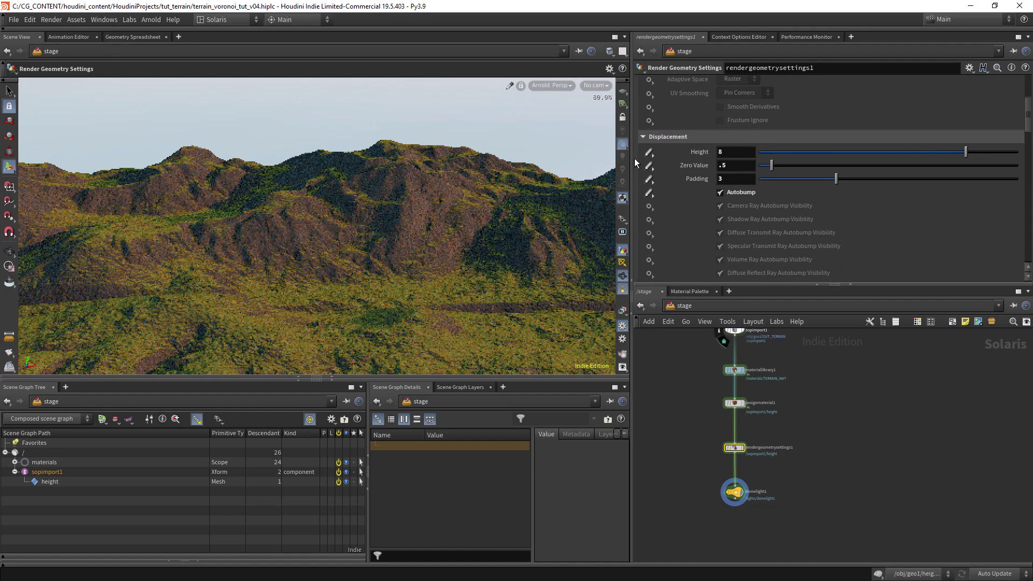
key("Escape")
right_click_drag(511, 176, 450, 250)
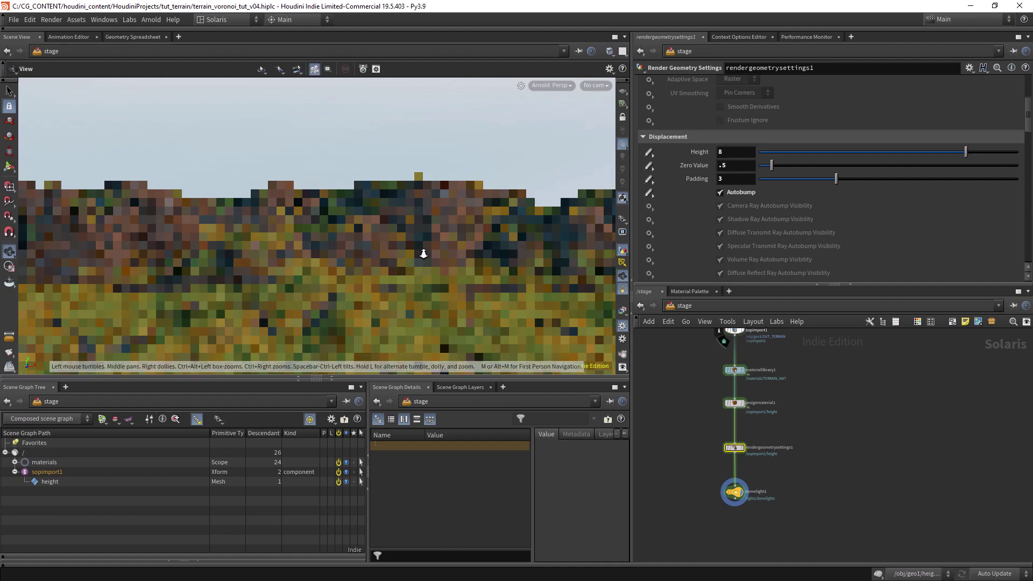
key("Return")
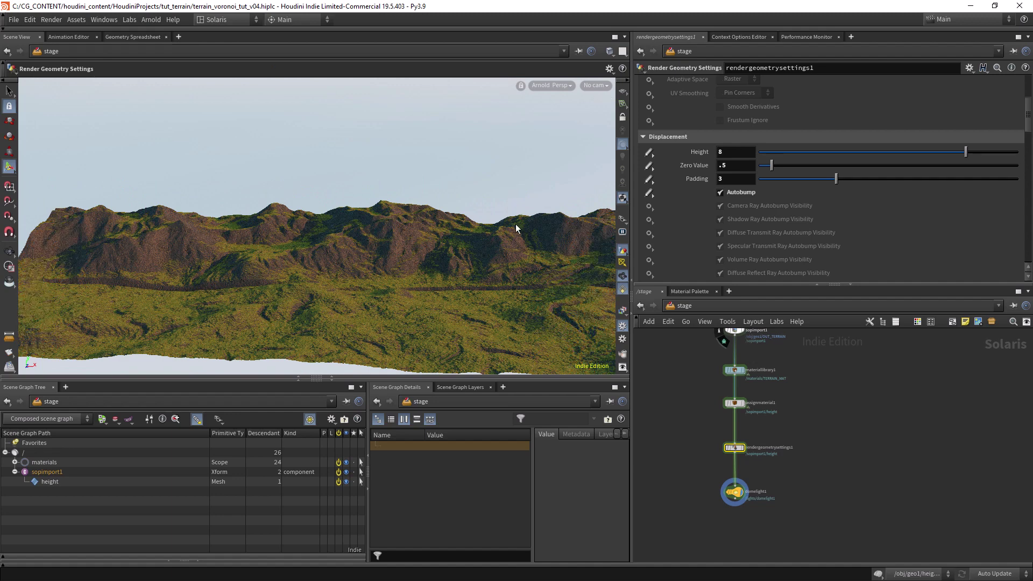
Open TERRAIN_MAT in materiallibrary1 and move the black point of ramp_rgb1 to a position of about 0.879.
middle_click_drag(698, 360, 682, 409)
double_click(722, 421)
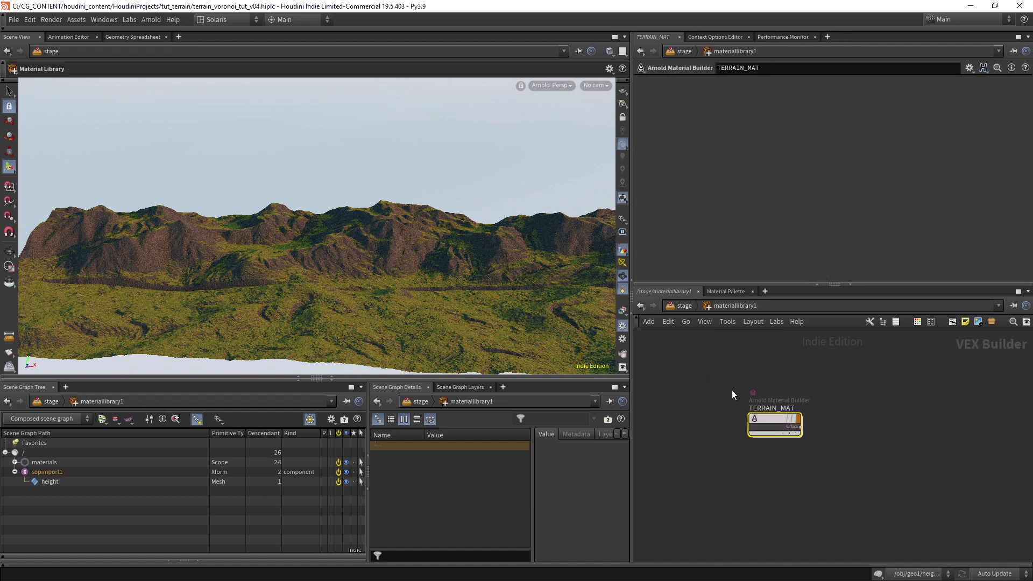
double_click(767, 419)
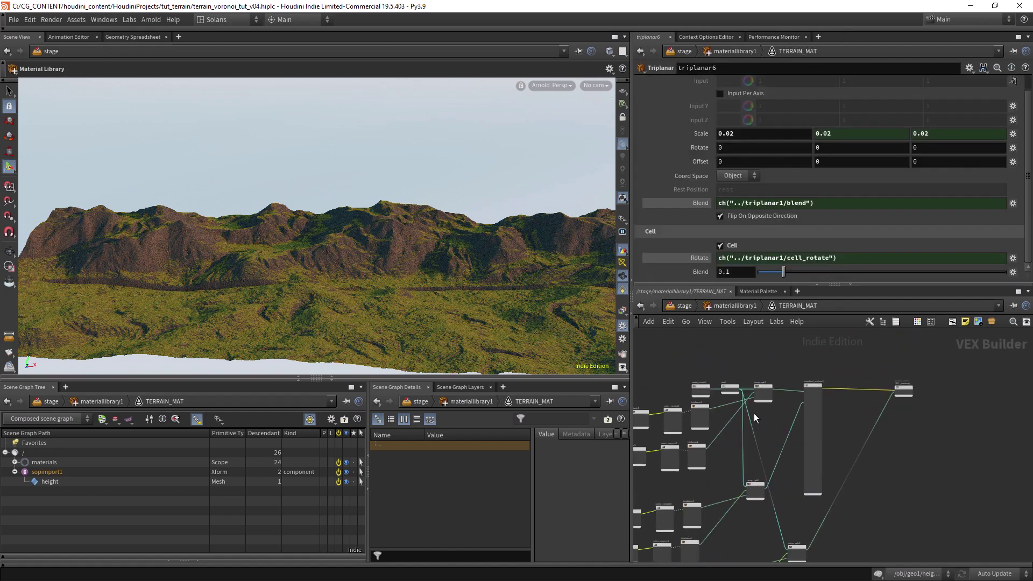
scroll(755, 414, "up", 4)
mouse_move(783, 425)
middle_mouse_down()
mouse_move(770, 394)
mouse_move(764, 406)
mouse_move(776, 382)
mouse_move(772, 417)
middle_mouse_up()
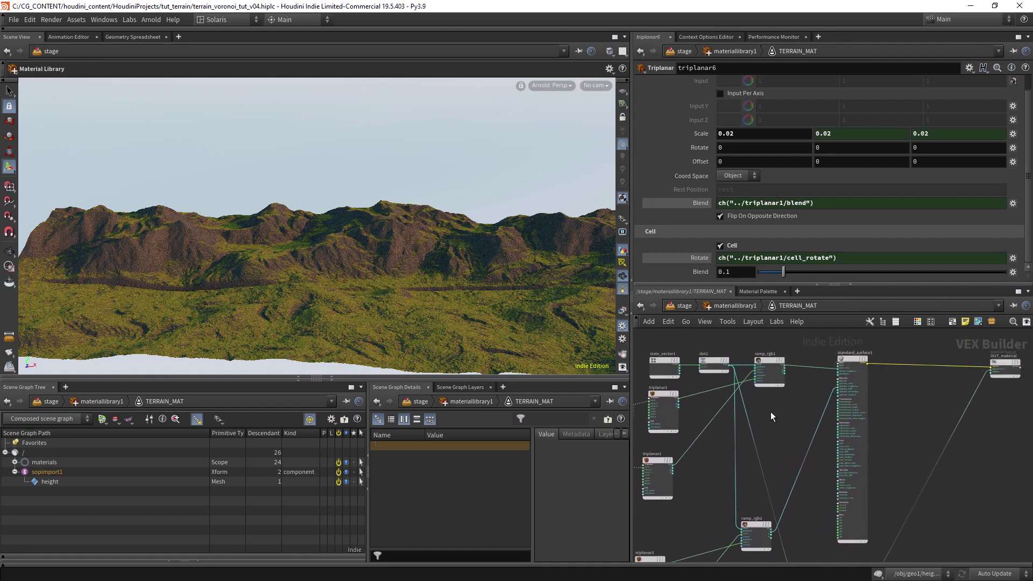
left_click(767, 363)
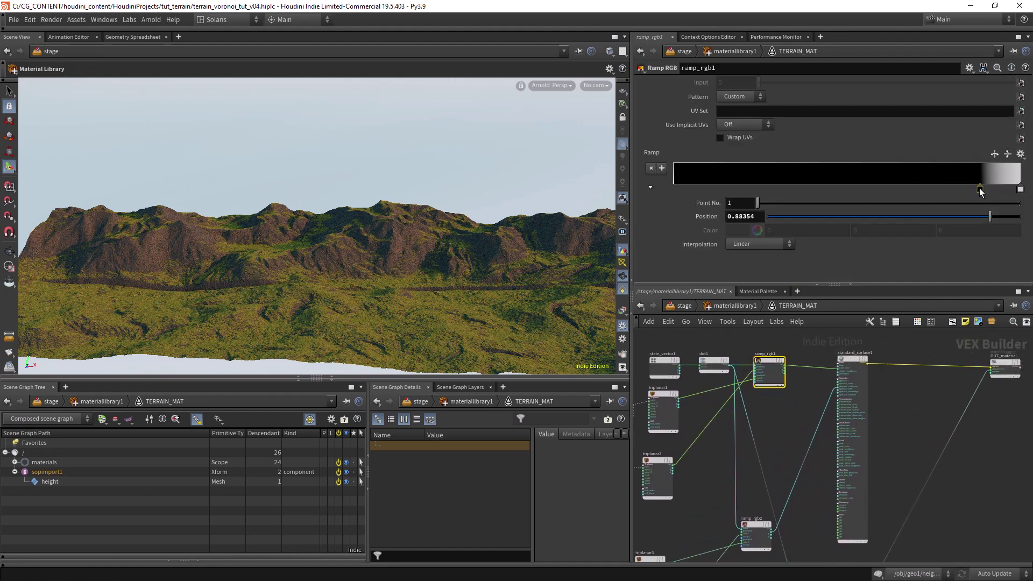
left_click_drag(977, 189, 986, 189)
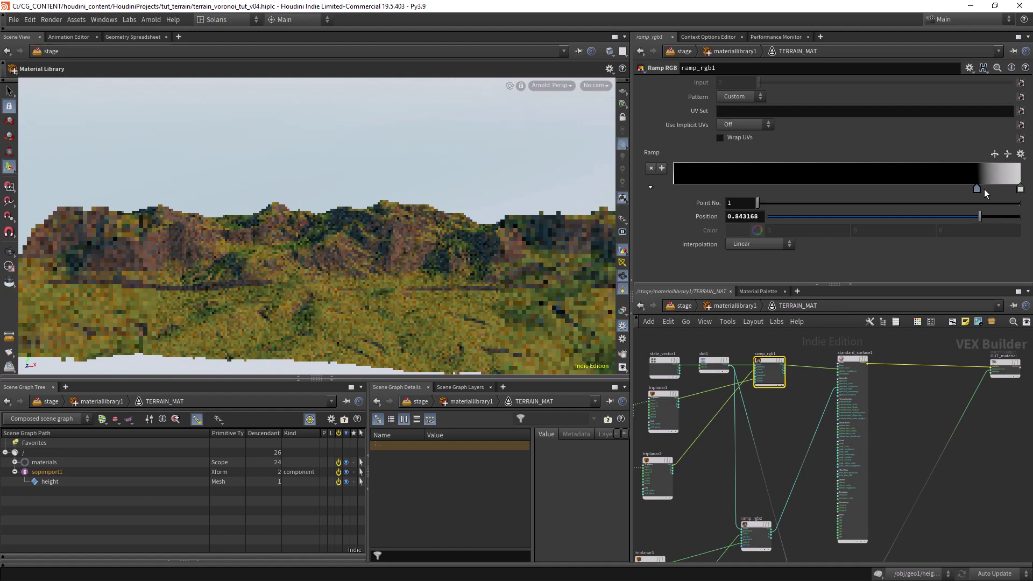
left_click_drag(986, 189, 977, 189)
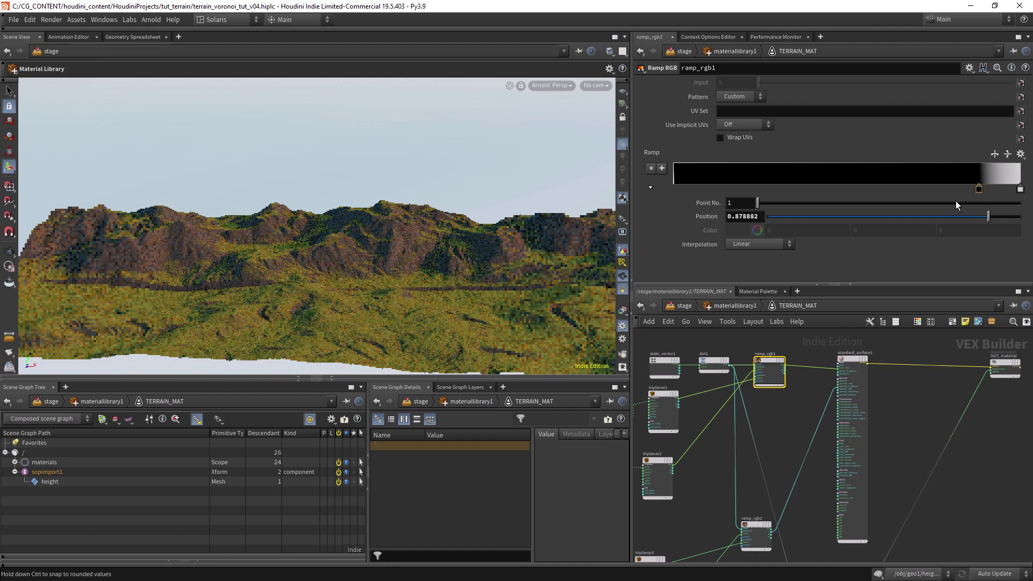
Return to the stage network and examine the rendered terrain's slope blending from closer and farther views.
left_click(683, 307)
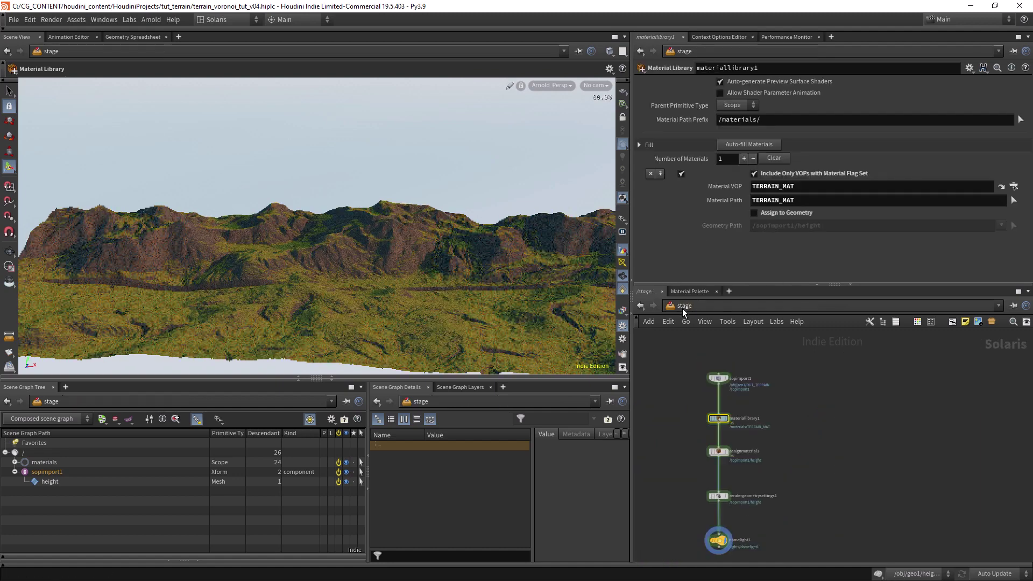
scroll(515, 231, "up", 5)
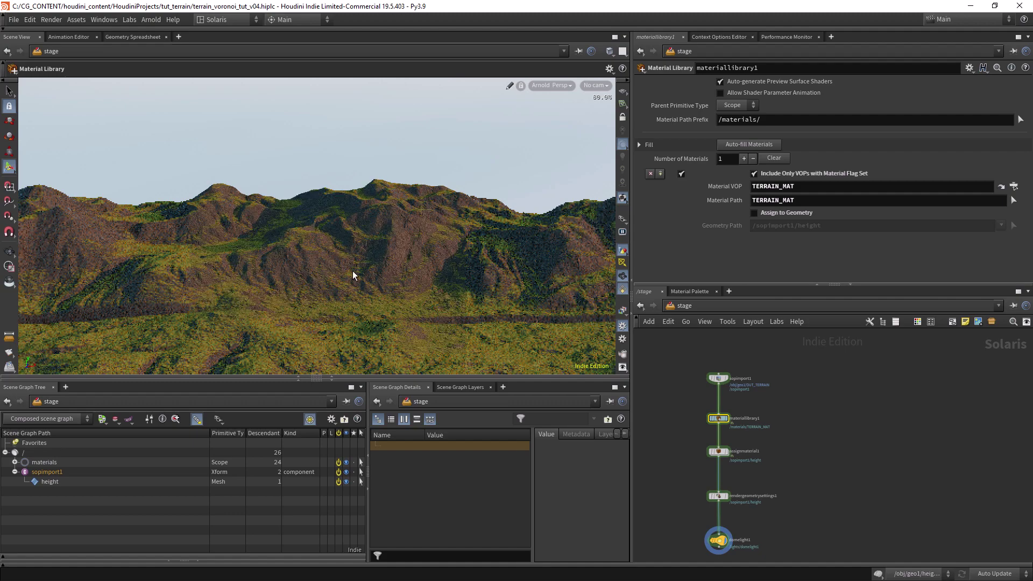
key("Escape")
left_click_drag(422, 260, 428, 282)
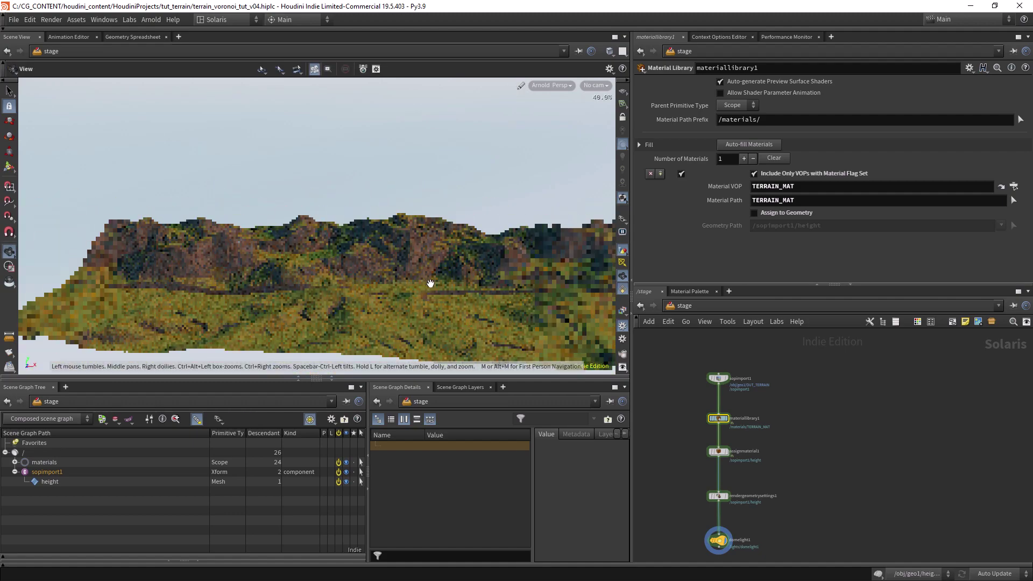
scroll(428, 282, "down", 3)
key("Return")
left_click(8, 256)
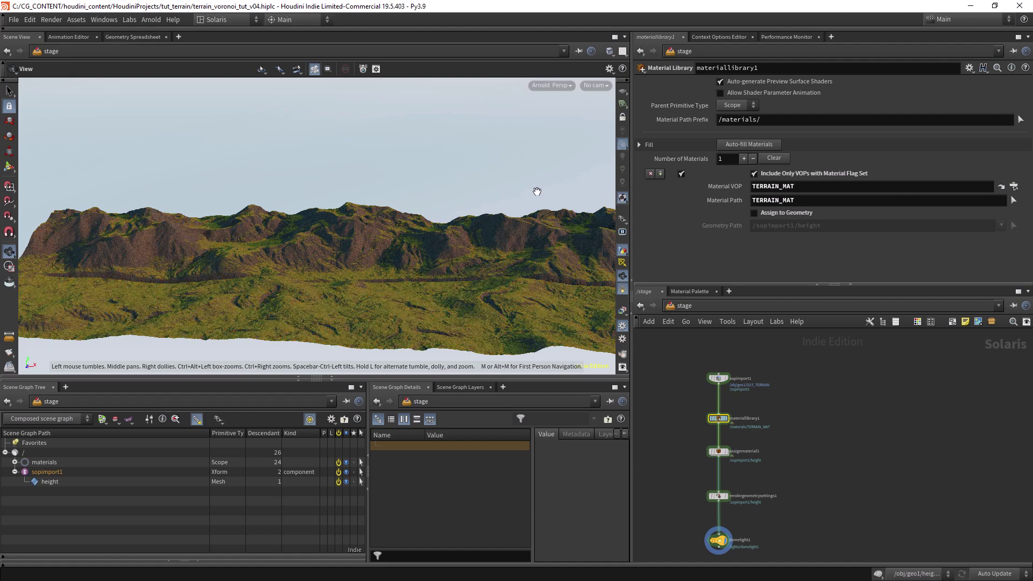
Switch the viewport to Houdini GL, reframe the terrain closer, and render it with Arnold again.
left_click(551, 86)
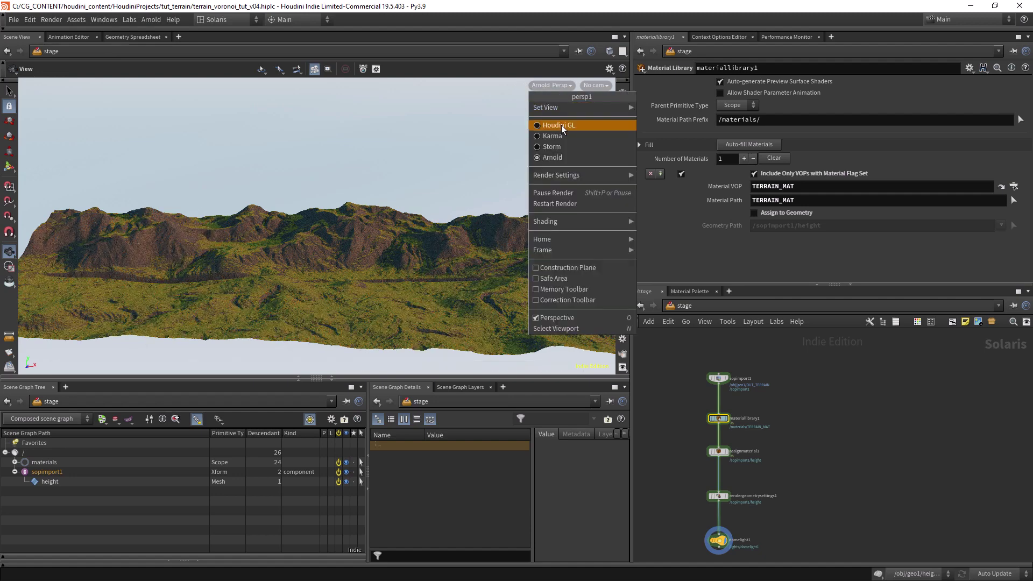
left_click(562, 125)
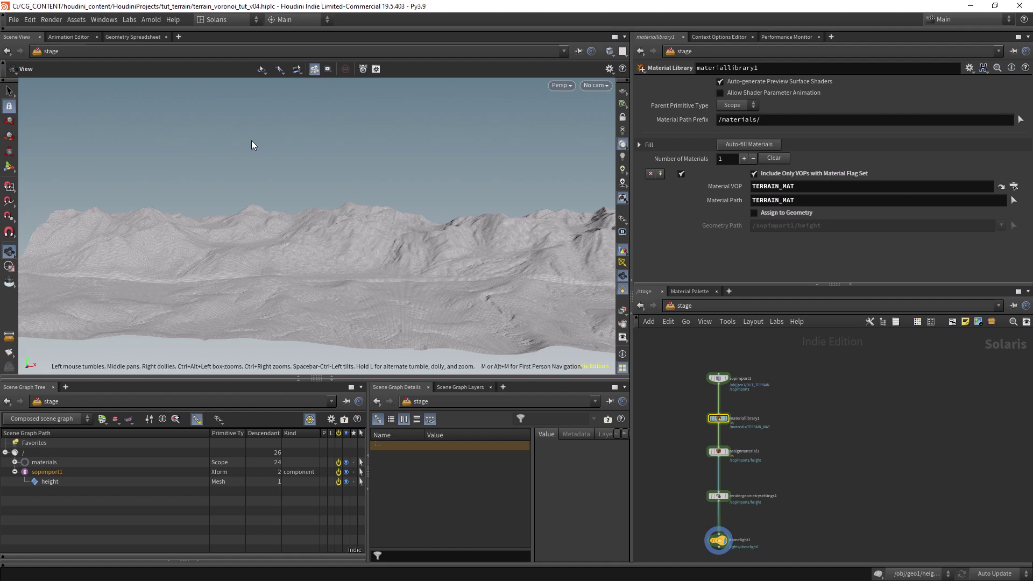
left_click_drag(344, 255, 520, 182)
left_click(562, 87)
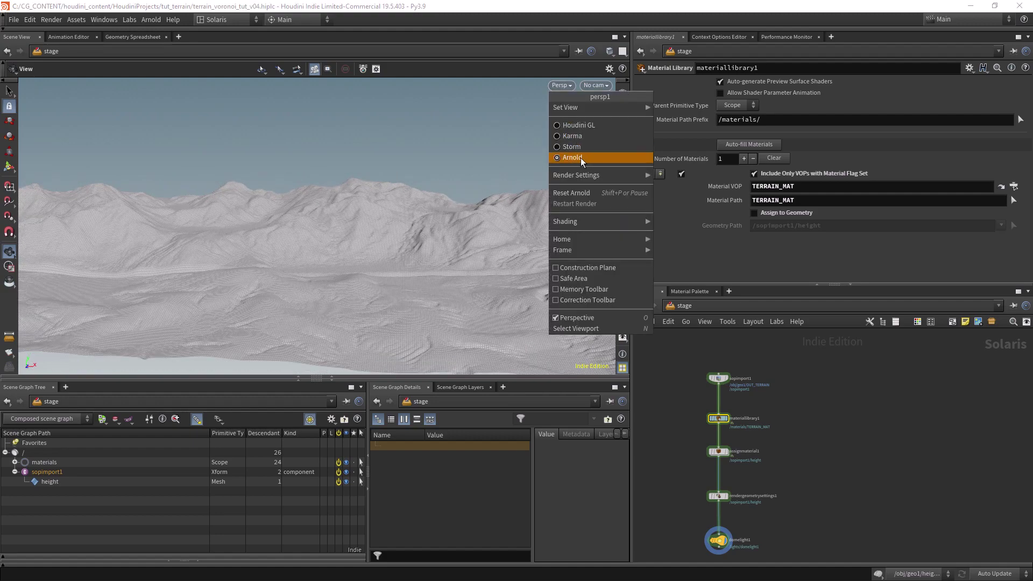
left_click(580, 157)
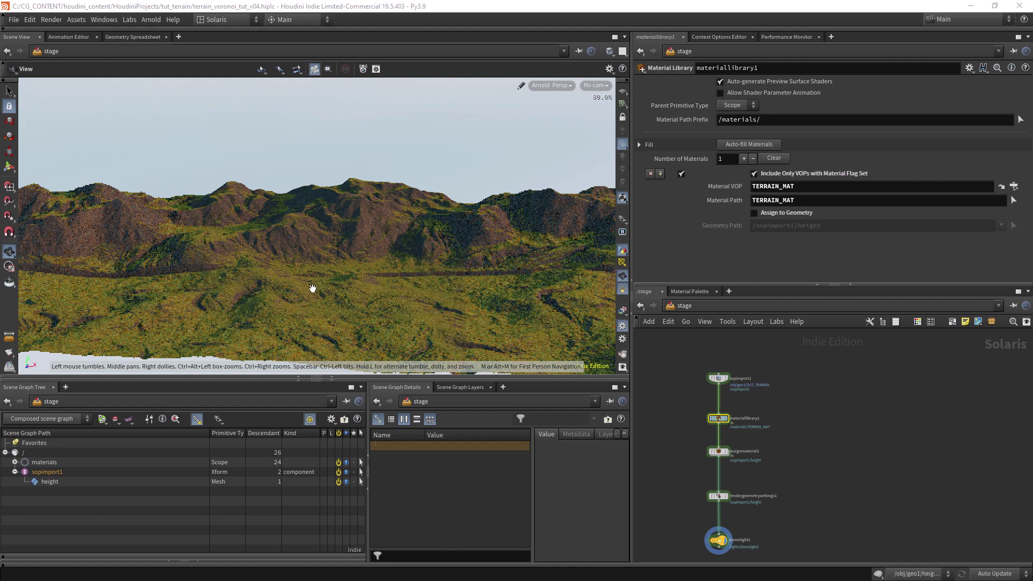
Adjust color_correct1 in TERRAIN_MAT to Exposure 1.63, Hue Shift -0.066 and Saturation about 0.849.
scroll(785, 397, "up", 2)
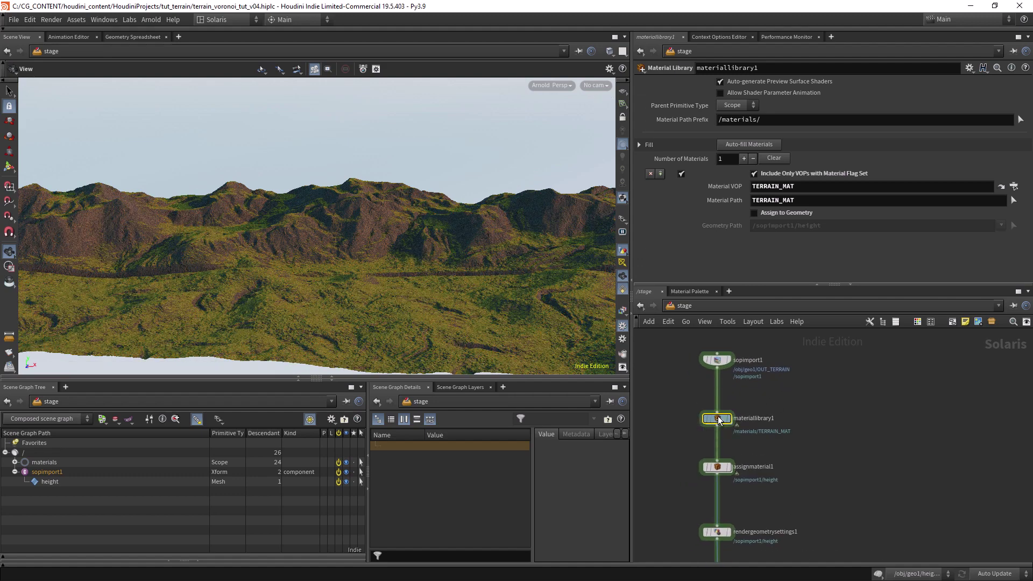
double_click(720, 419)
double_click(767, 415)
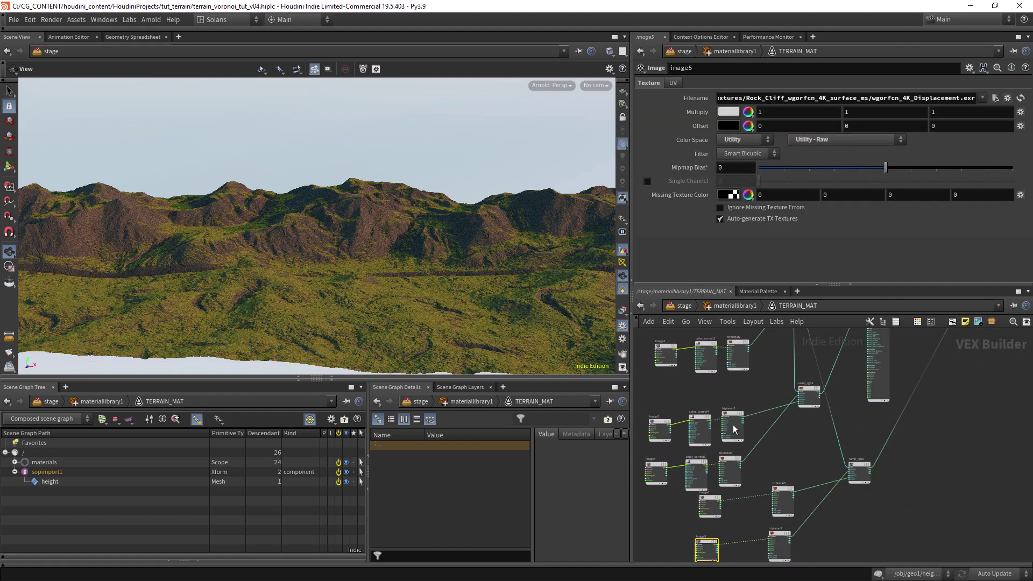
scroll(744, 427, "up", 2)
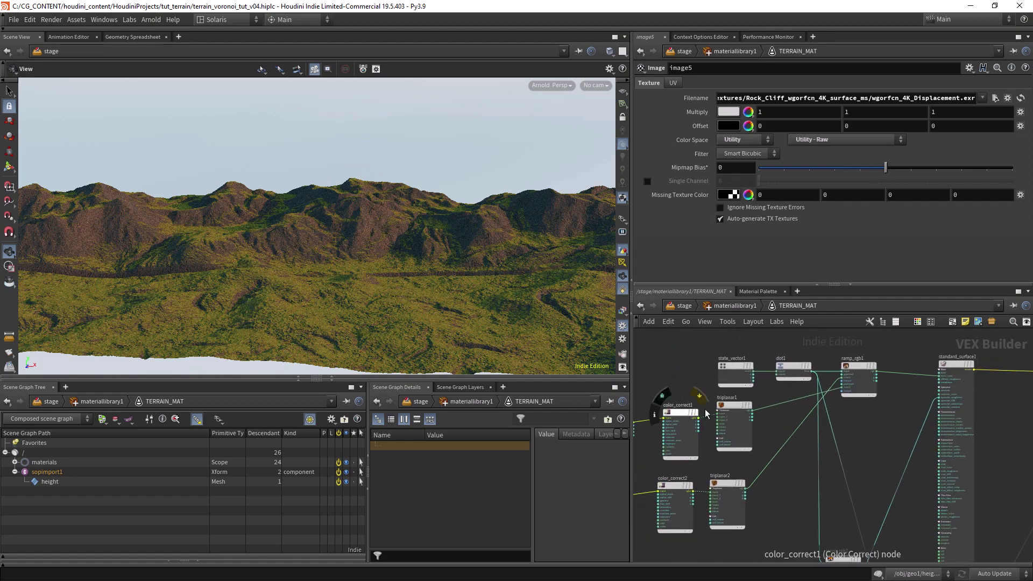
scroll(747, 412, "up", 2)
left_click(682, 386)
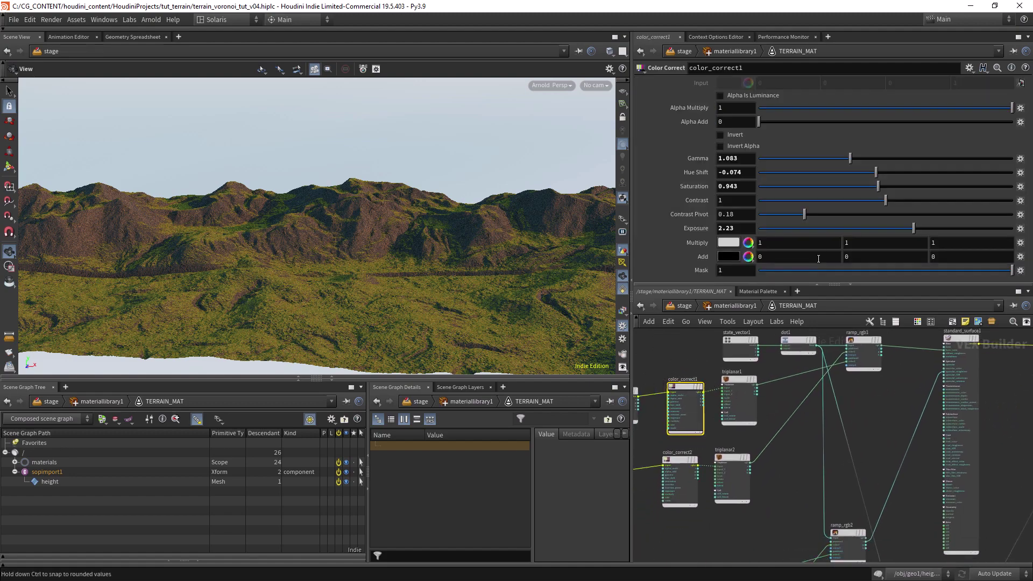
left_click_drag(913, 233, 905, 230)
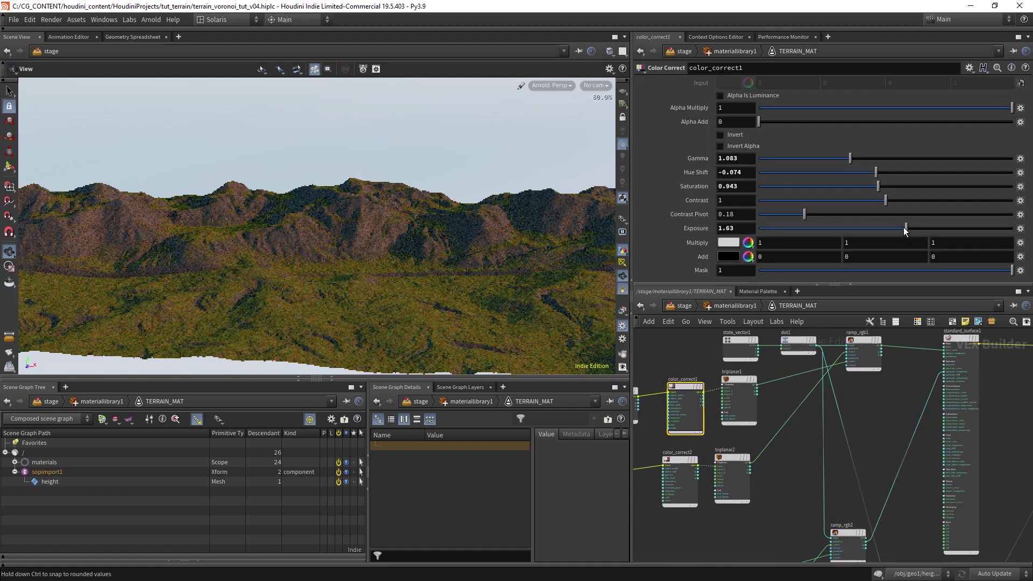
left_click_drag(871, 176, 877, 172)
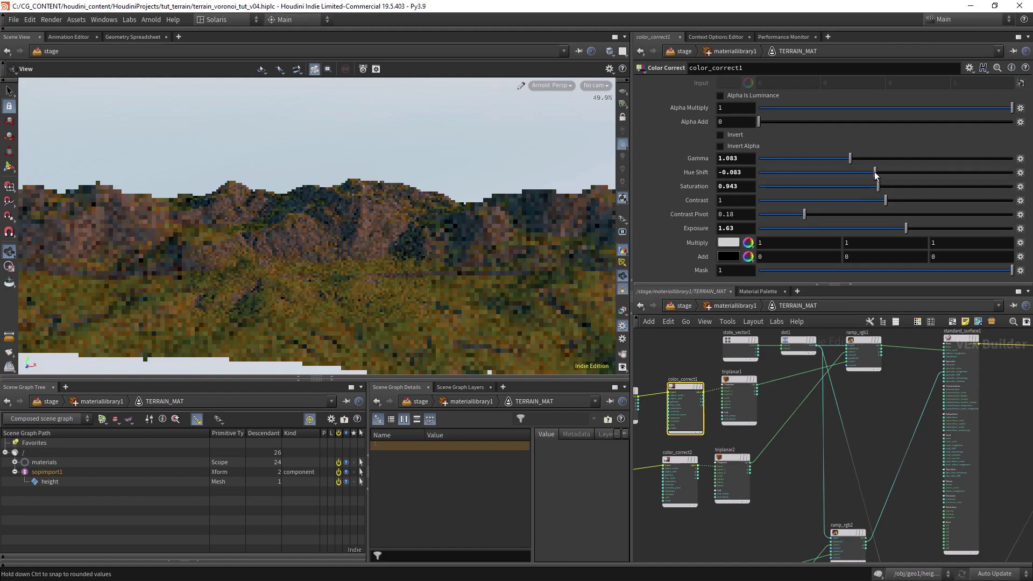
left_click_drag(878, 186, 866, 186)
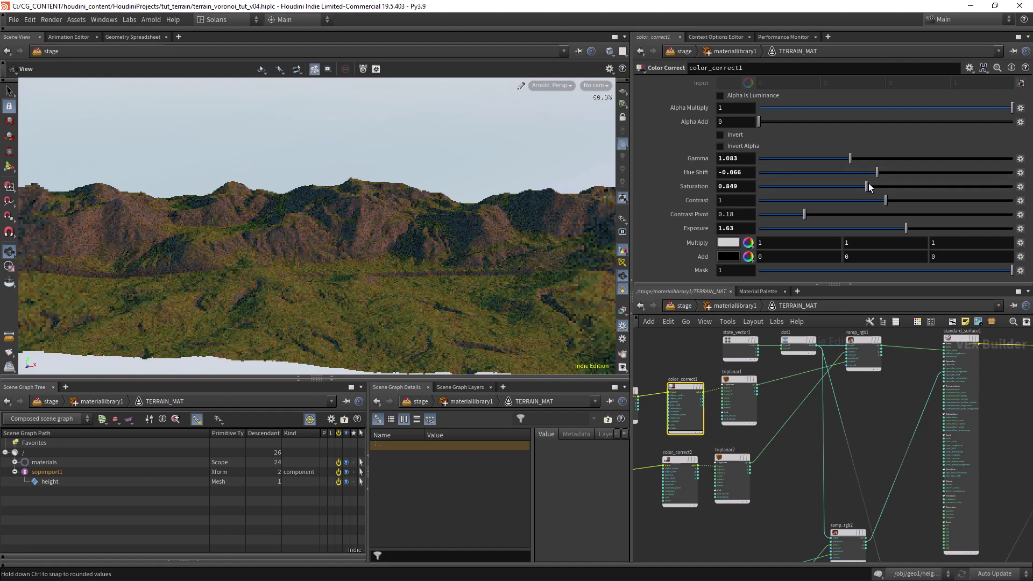
Set the Exposure of color_correct1 to 1.46 and the Exposure of color_correct2 to -0.11.
left_click_drag(906, 228, 904, 228)
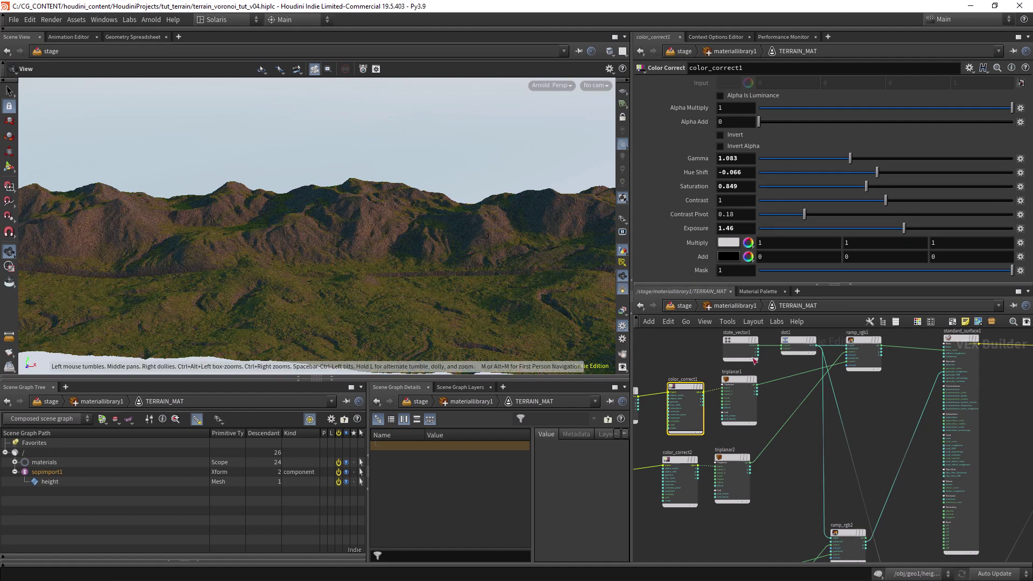
middle_click_drag(710, 431, 720, 424)
left_click(693, 452)
left_click_drag(886, 228, 882, 229)
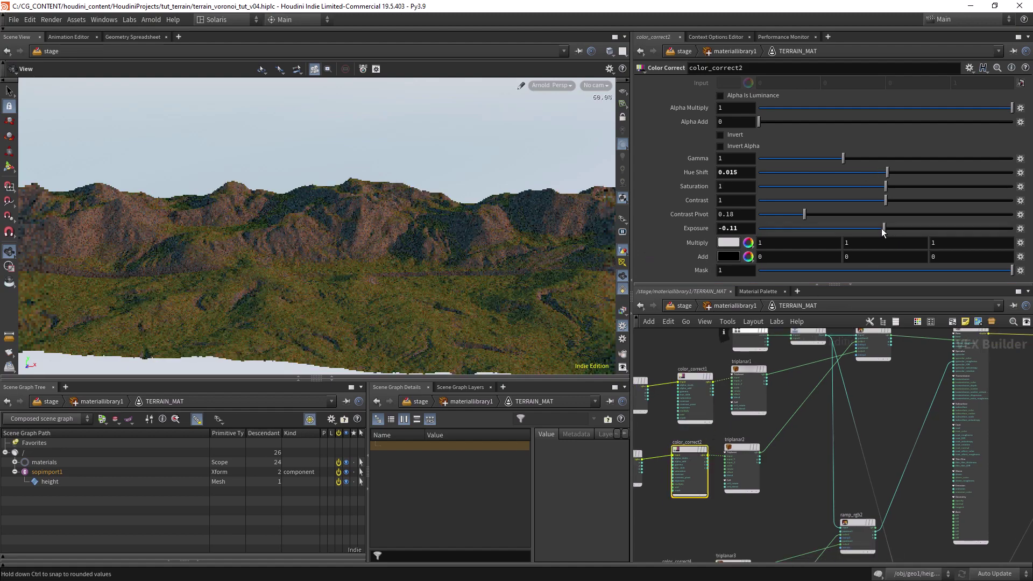
left_click_drag(883, 228, 884, 228)
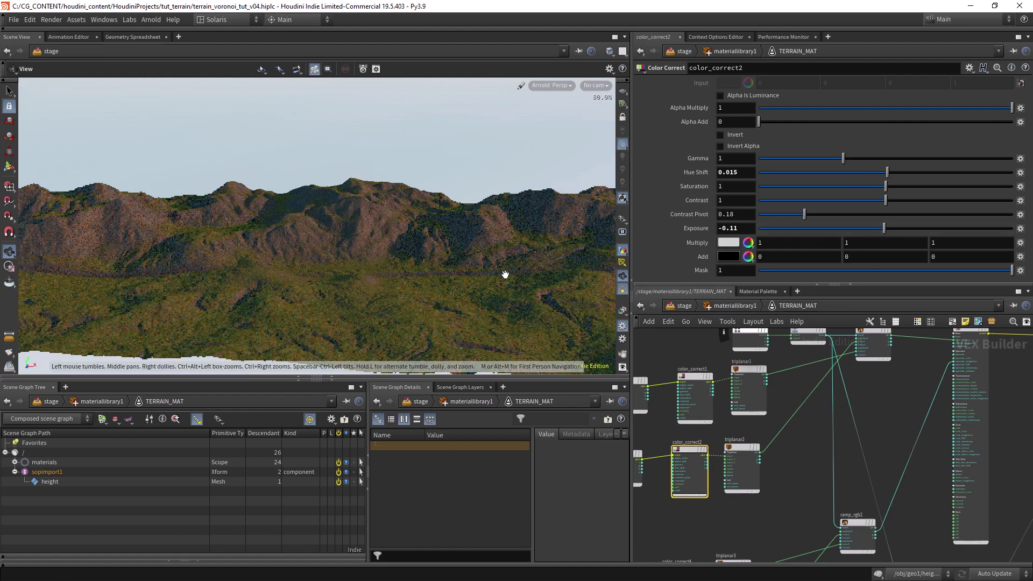
Adjust color_correct1 to Hue Shift -0.053 and Saturation 0.76.
middle_click_drag(694, 431, 719, 388)
left_click(721, 393)
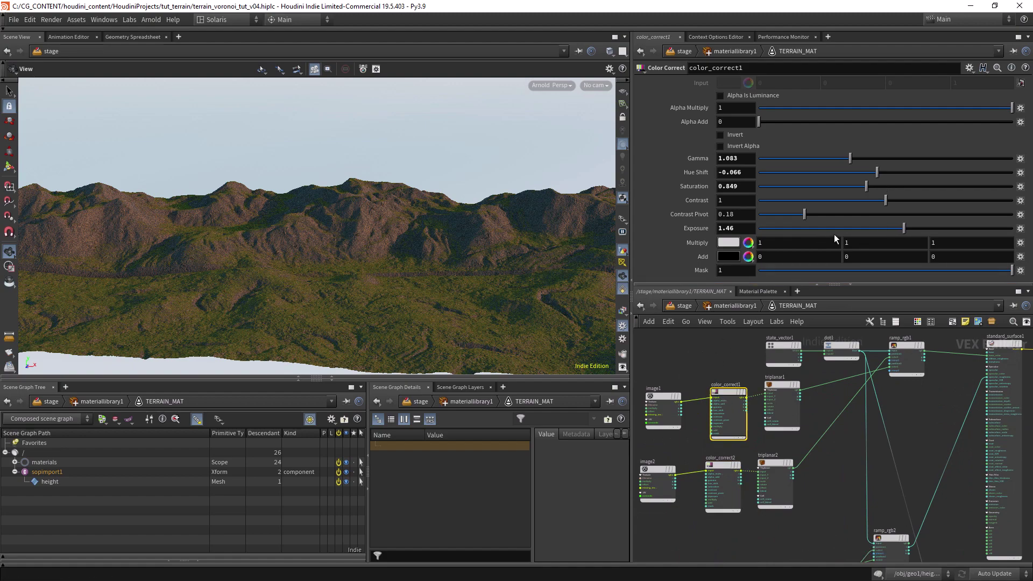
left_click_drag(877, 173, 854, 186)
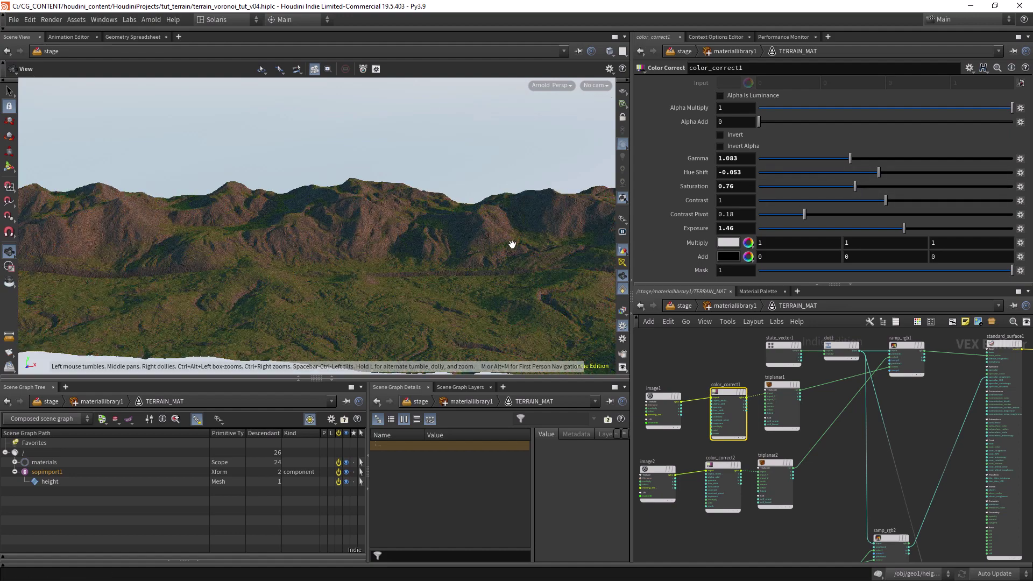
Return to the stage network and set the displacement Height of rendergeometrysettings1 to 10.
left_click(556, 86)
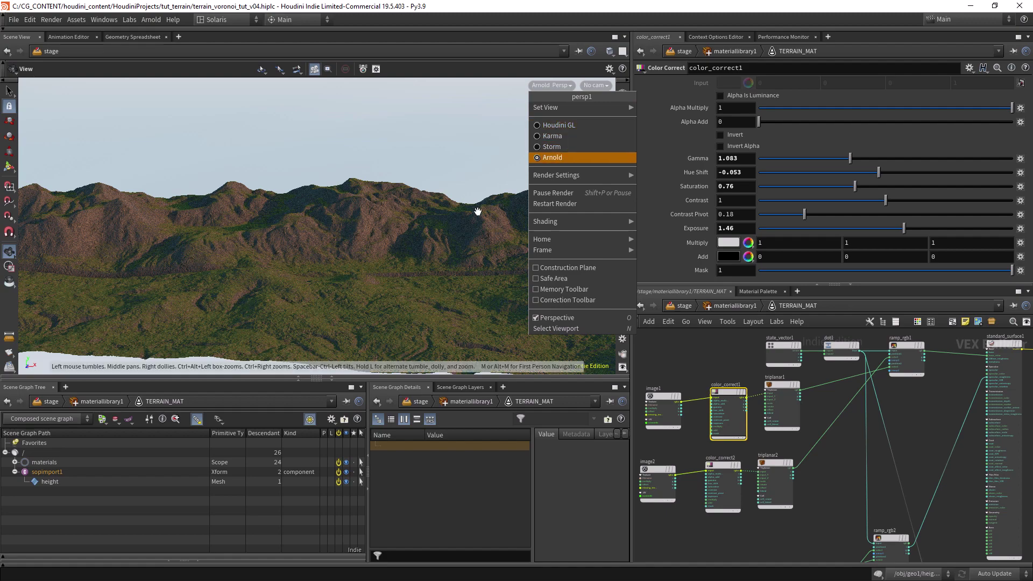
left_click(376, 219)
right_click_drag(376, 215, 471, 203)
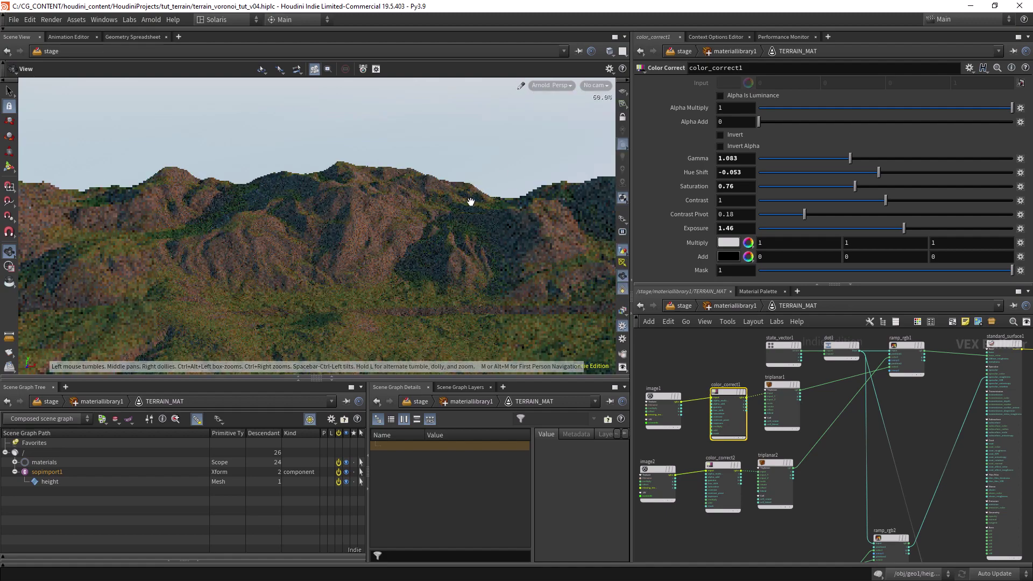
left_click(683, 306)
left_click(707, 451)
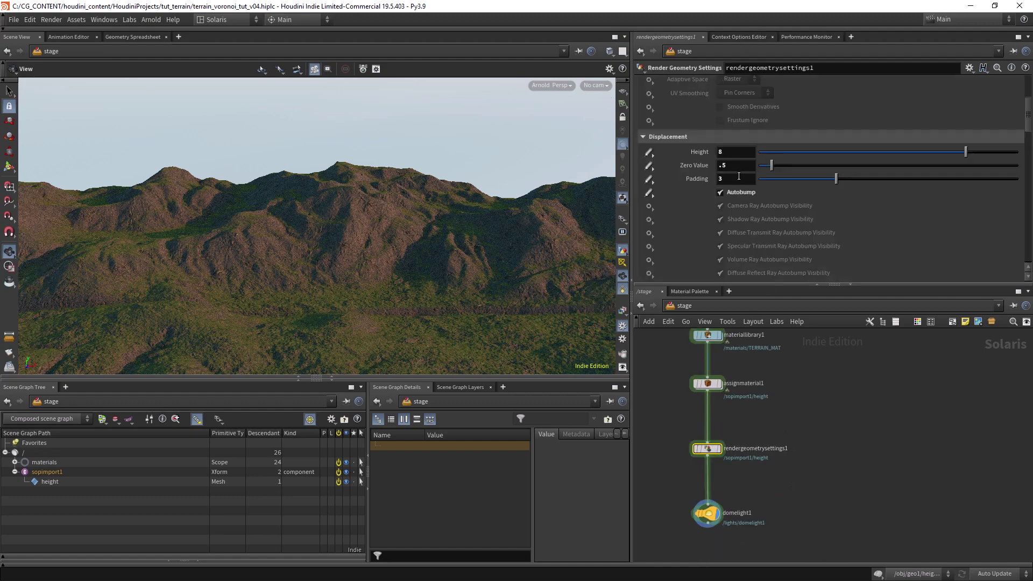
key("Return")
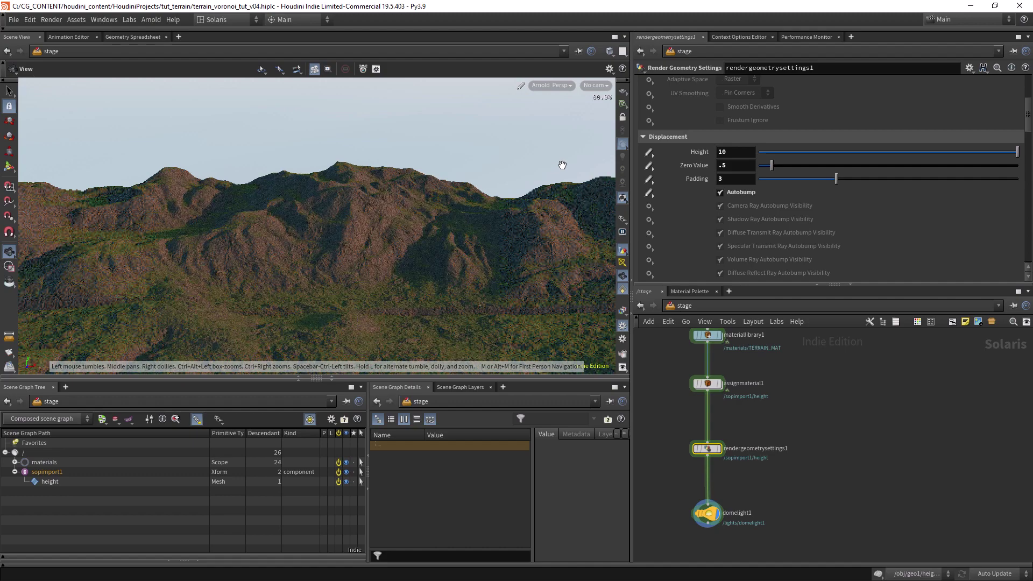
middle_click_drag(490, 261, 409, 284)
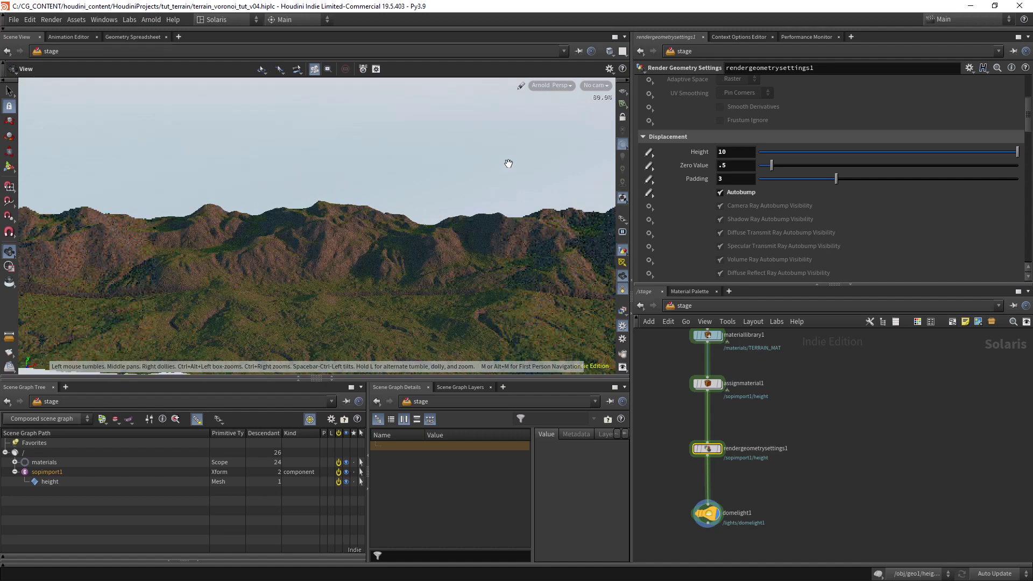
Switch the viewport renderer from Arnold to Houdini GL and save the scene.
left_click(561, 87)
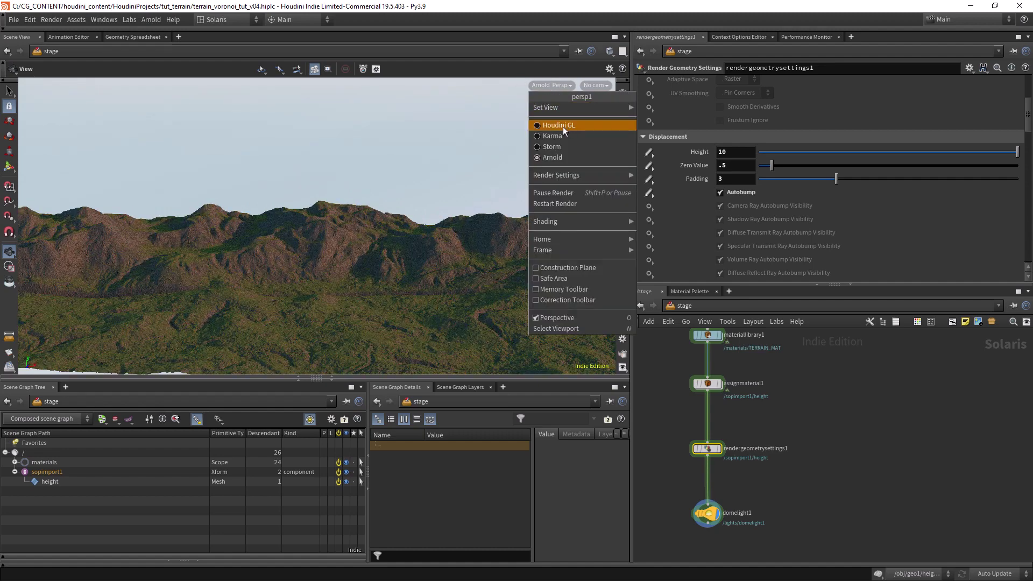
left_click(452, 194)
left_click(561, 87)
left_click(559, 125)
key("ctrl+s")
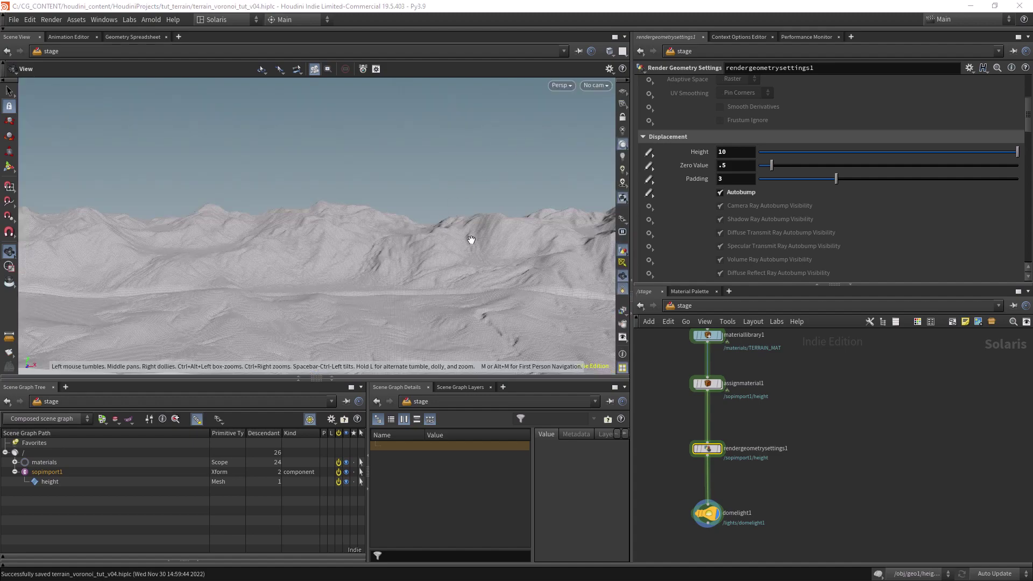
Go to the obj network and add a Geometry object named ASSETS beside geo1.
left_click(669, 306)
left_click(684, 355)
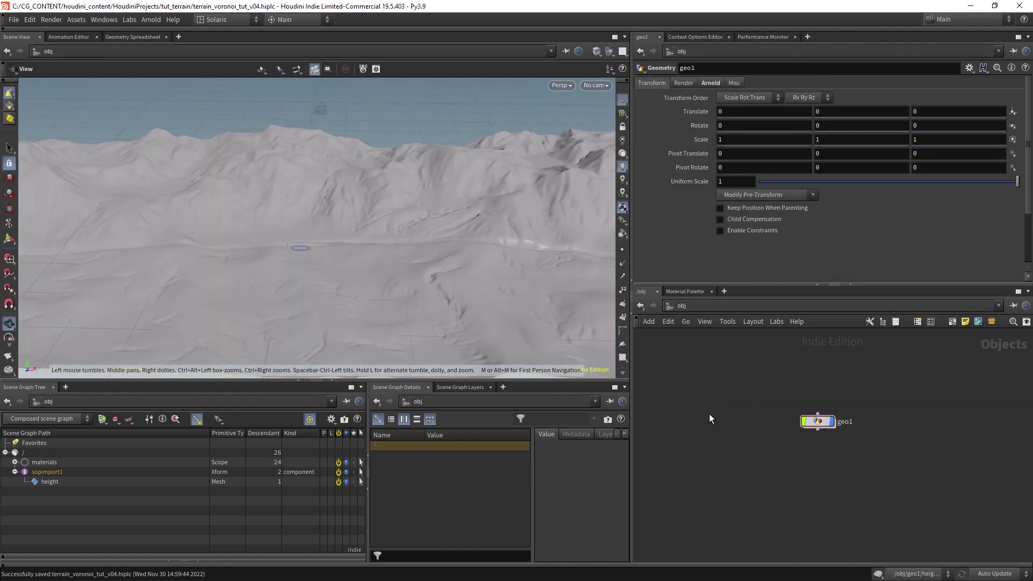
key("Tab")
type("geo")
key("Return")
left_click(709, 414)
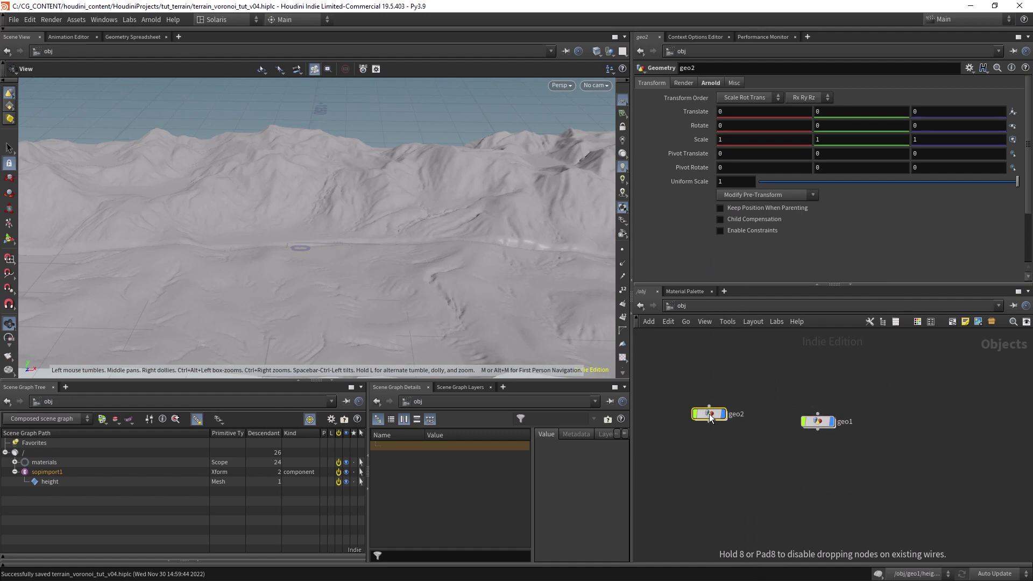
double_click(739, 415)
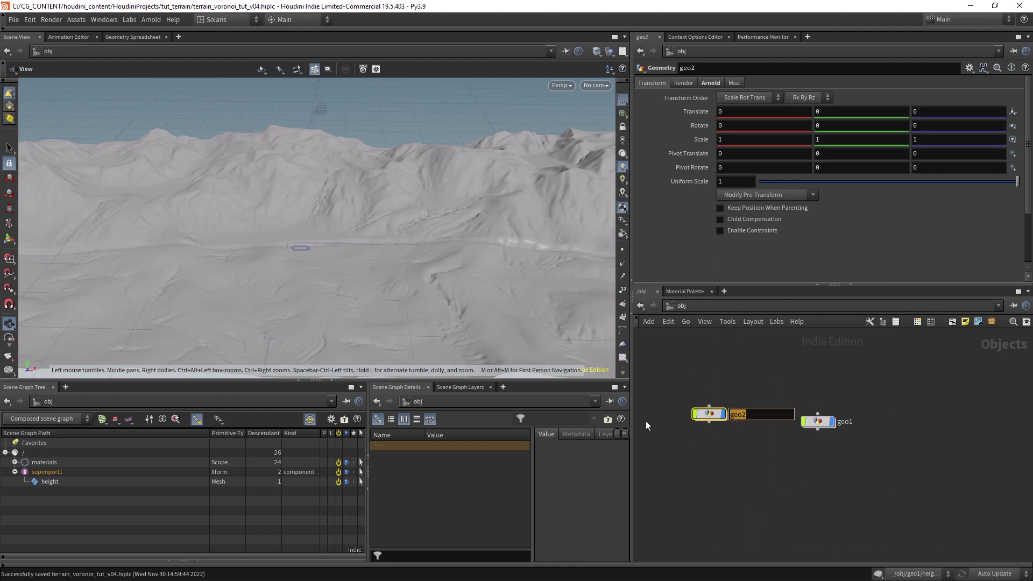
type("aS")
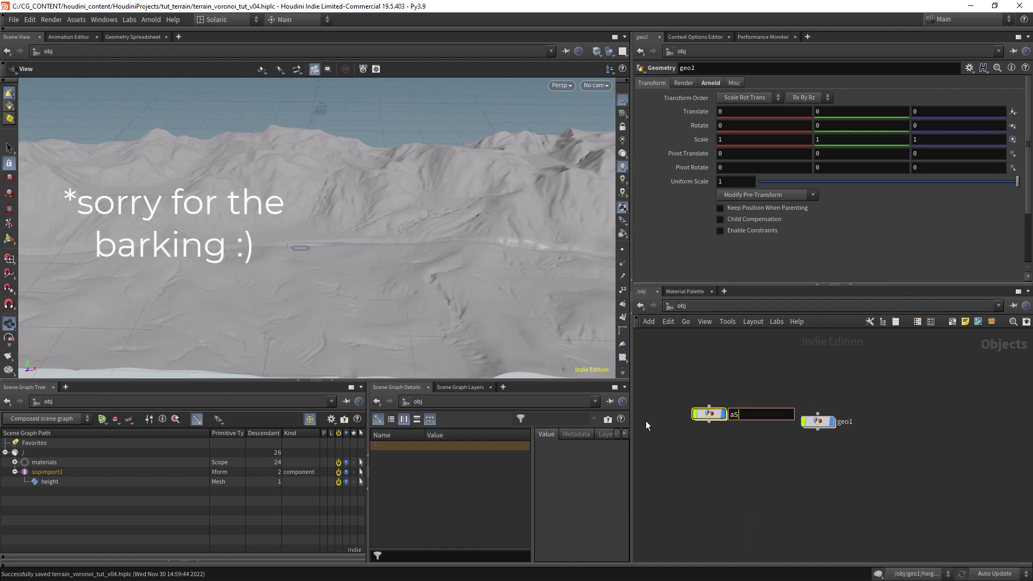
key("BackSpace")
key("BackSpace")
type("ASSETS")
key("Return")
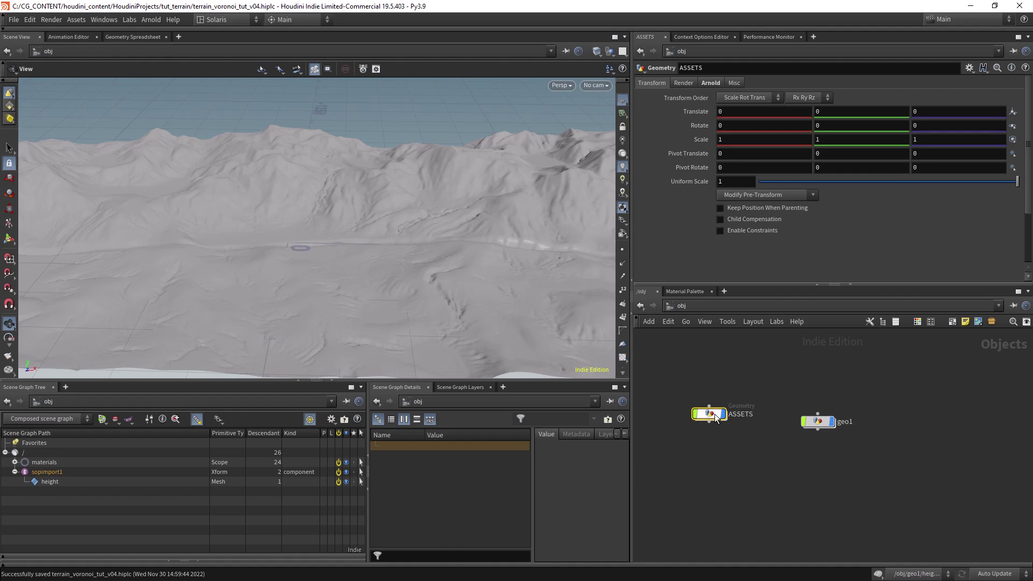
Inside ASSETS, add an Alembic node and load C:/CG_CONTENT/Models/TREES/Tree_Tilia_v5.abc.
double_click(710, 414)
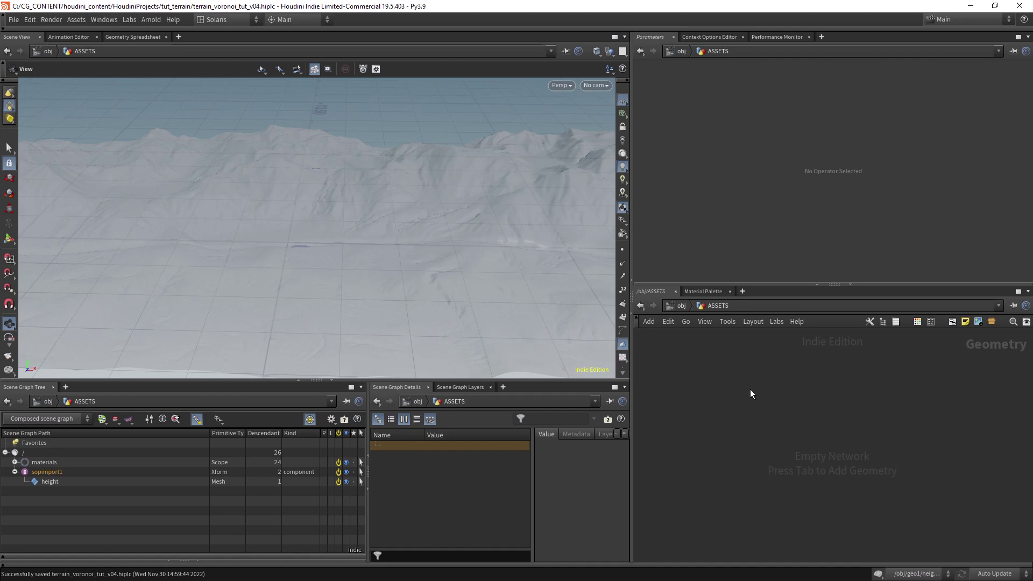
key("Tab")
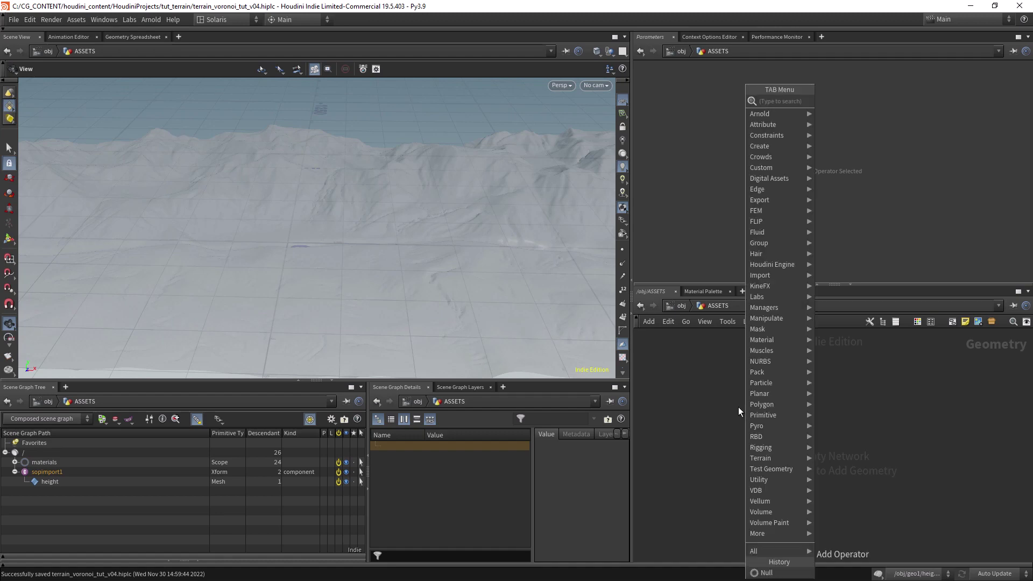
type("ALMb")
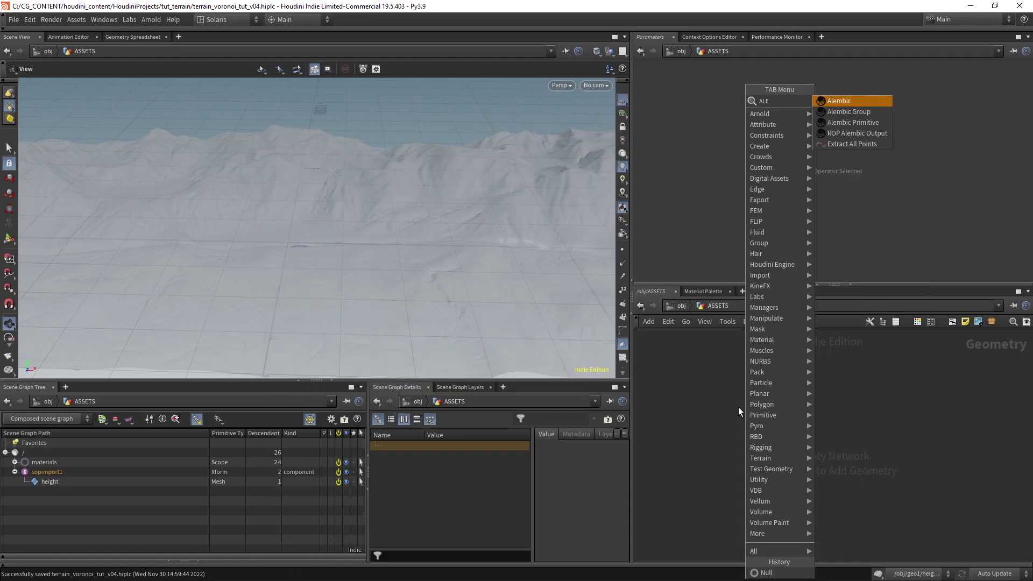
key("Return")
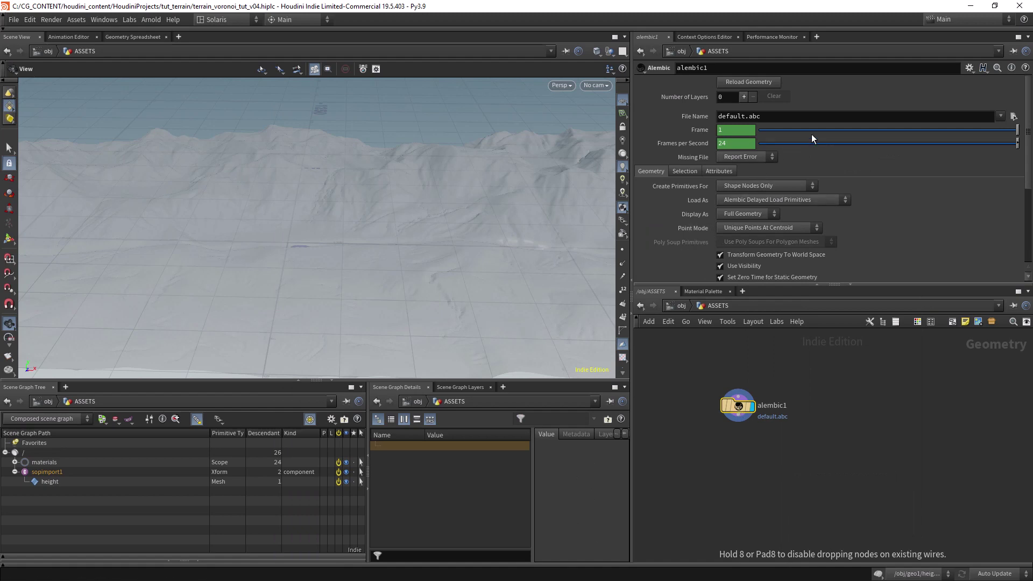
left_click(1001, 116)
left_click(955, 150)
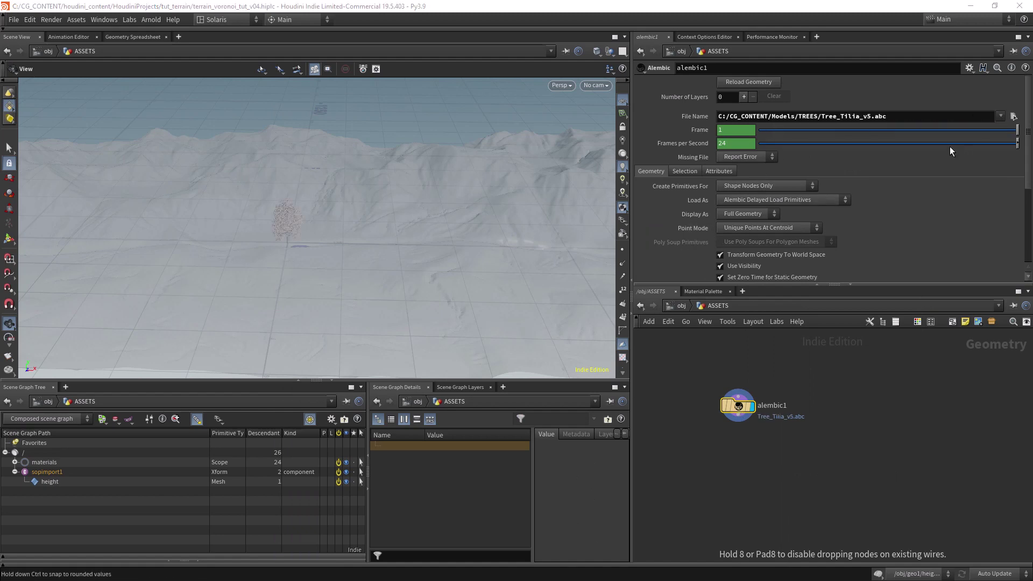
Hide the other objects in the viewport and frame the imported tree.
key("h")
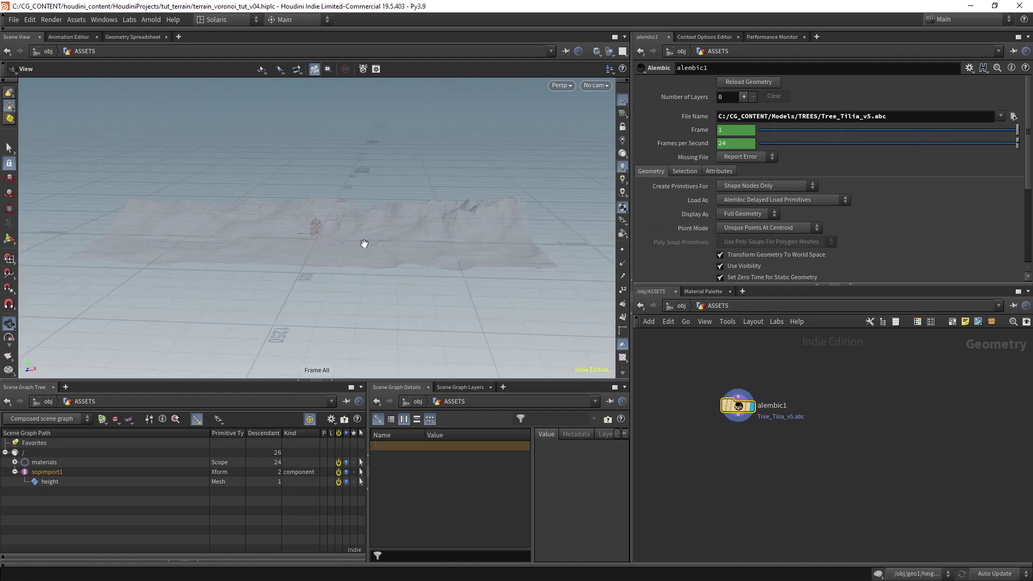
left_click(610, 52)
left_click(646, 85)
key("h")
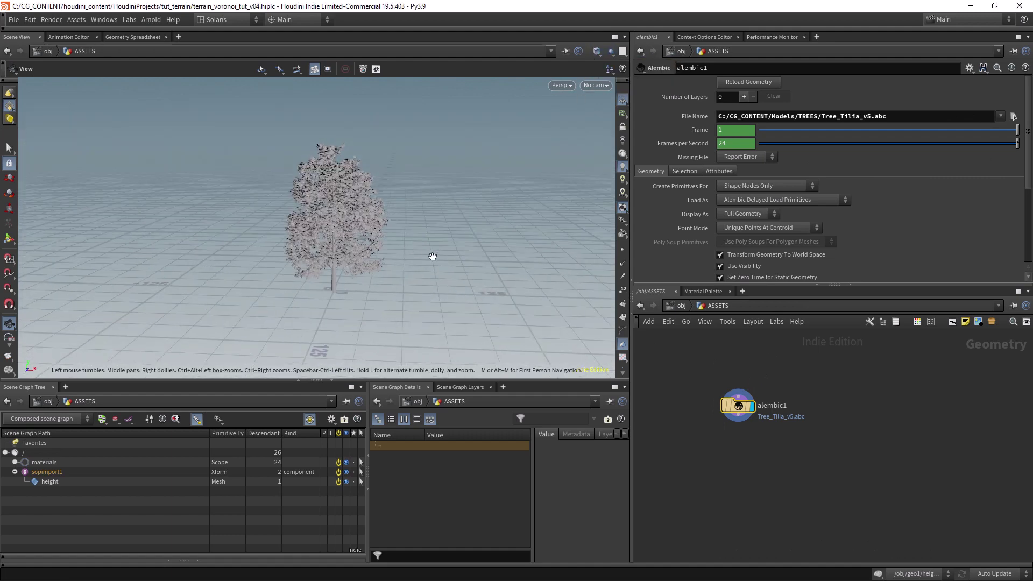
Connect a Transform node after alembic1, set its Uniform Scale to 0.1, and display and frame the scaled tree.
left_click(738, 420)
key("Tab")
type("transform")
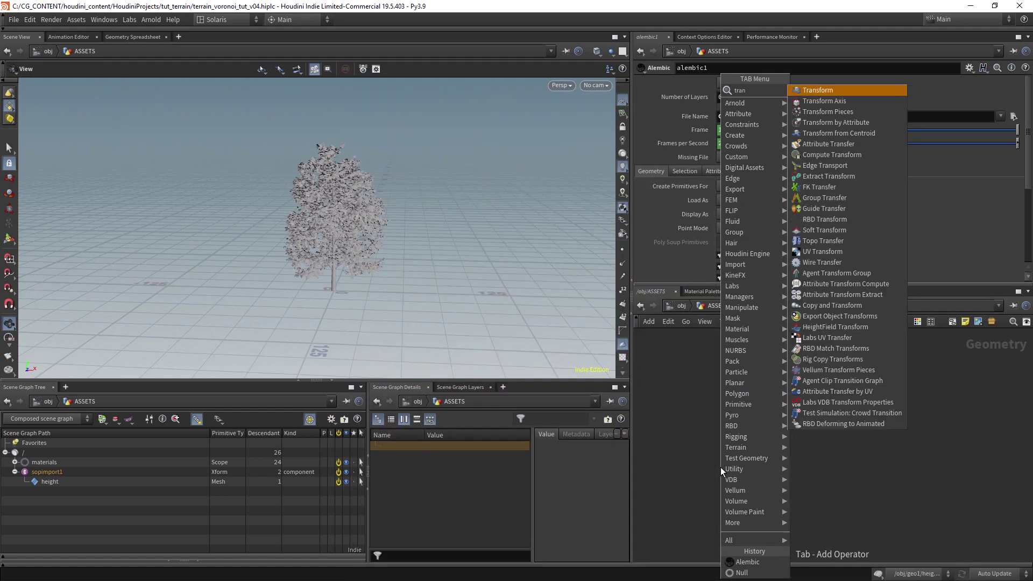
key("Return")
type(".1")
key("Return")
left_click_drag(727, 467, 740, 451)
left_click(747, 451)
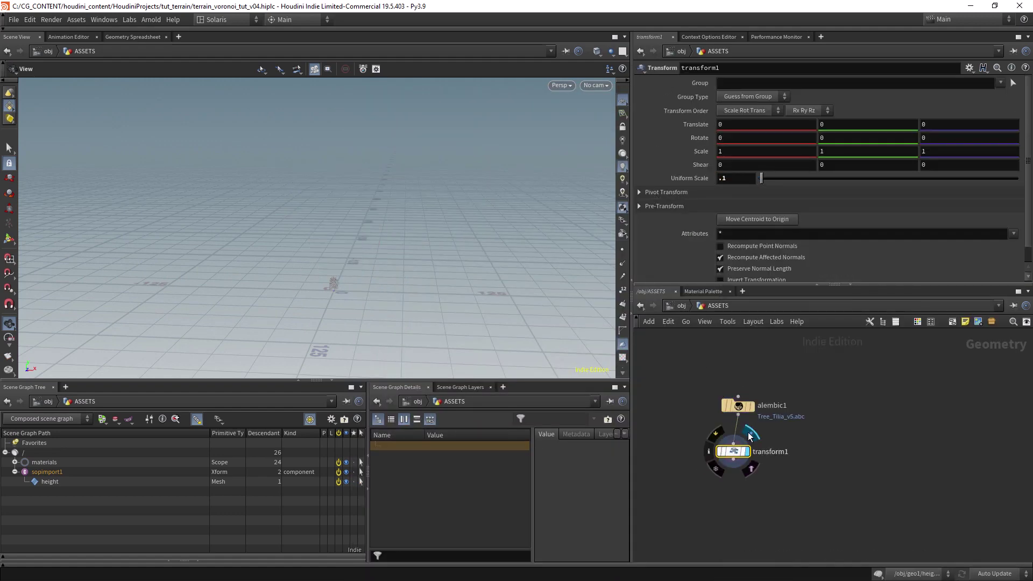
key("h")
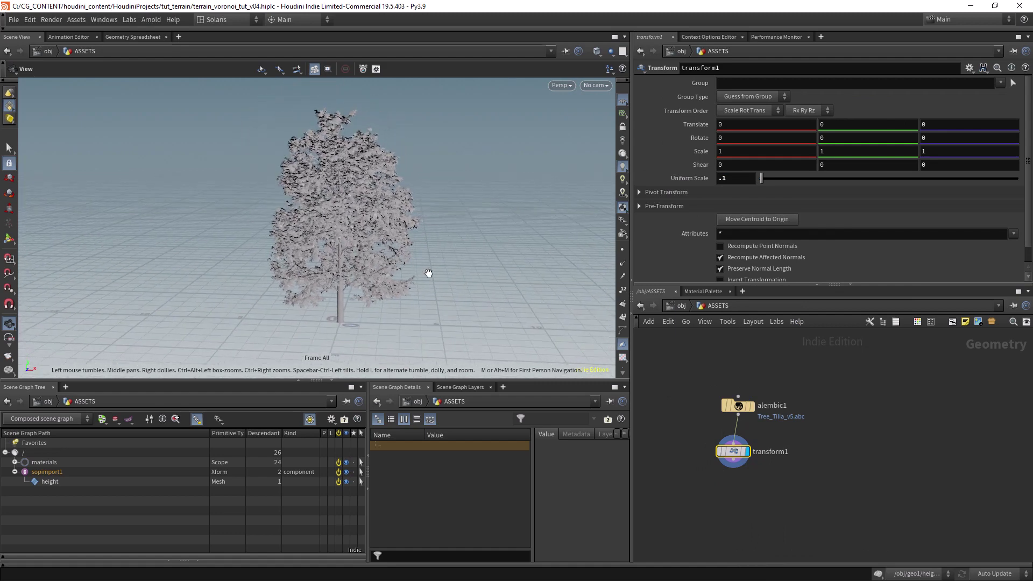
Align transform1 under alembic1, collapse both nodes into a subnetwork, and name it Tree_Tilia.
left_click_drag(754, 456, 758, 453)
left_click_drag(724, 370, 793, 480)
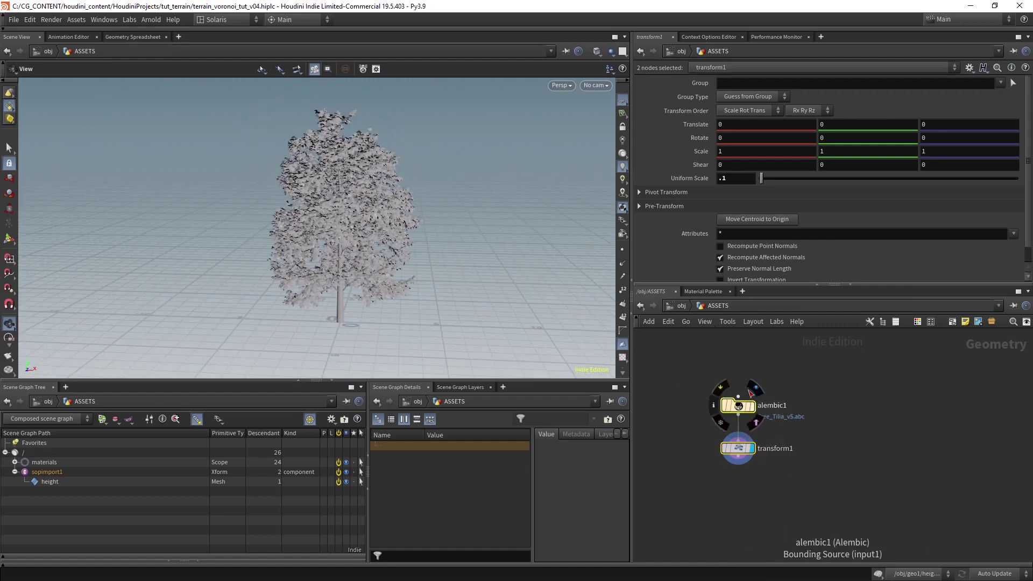
left_click(742, 405)
left_click_drag(858, 115, 860, 116)
key("ctrl+c")
left_click_drag(686, 370, 757, 434)
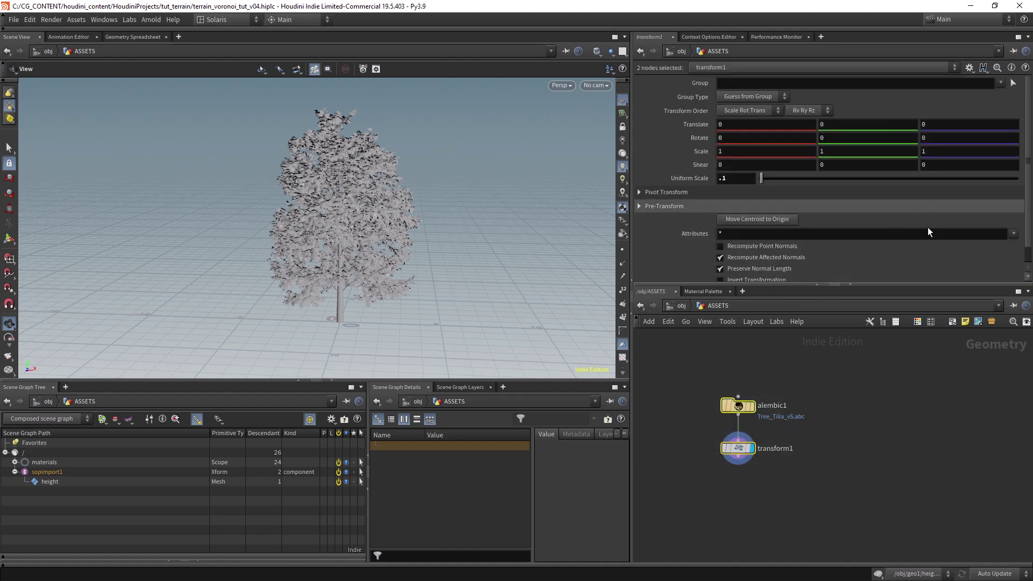
key("shift+c")
double_click(771, 449)
key("ctrl+v")
key("Return")
scroll(728, 380, "up", 2)
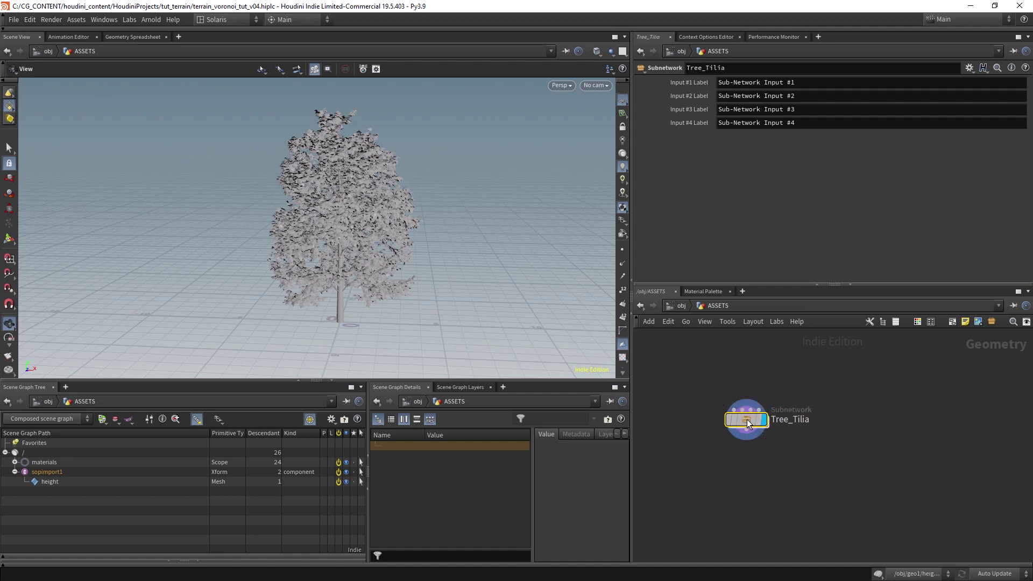
Switch to the stage network and add a Component Geometry node beside the terrain chain.
left_click(674, 308)
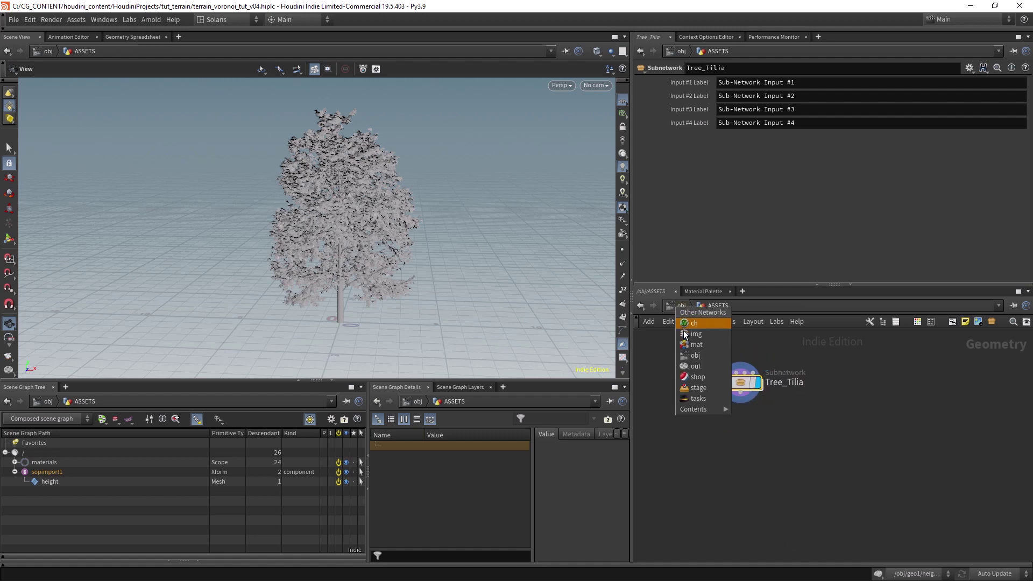
left_click(693, 386)
key("h")
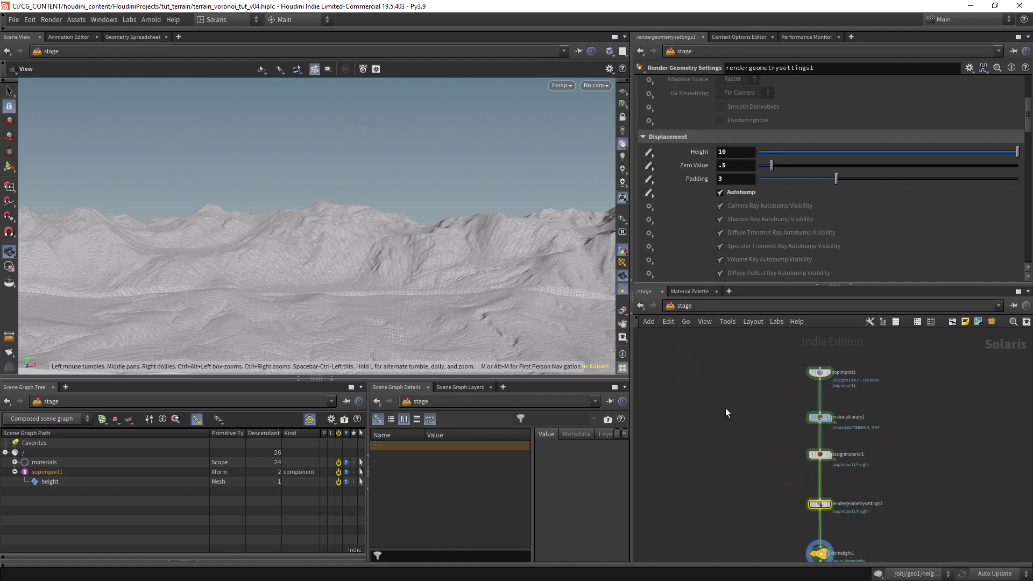
key("Tab")
type("comp")
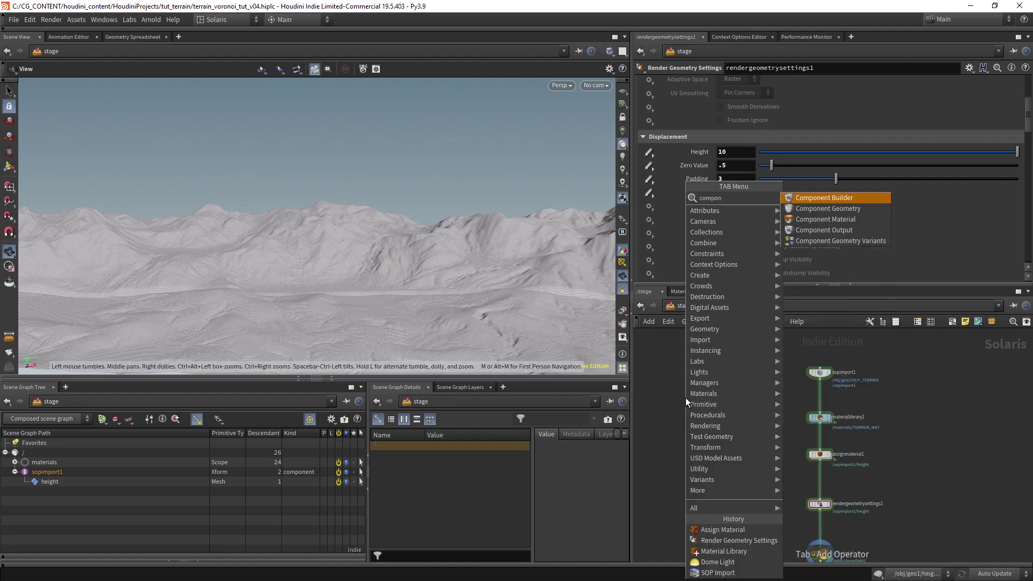
key("Down")
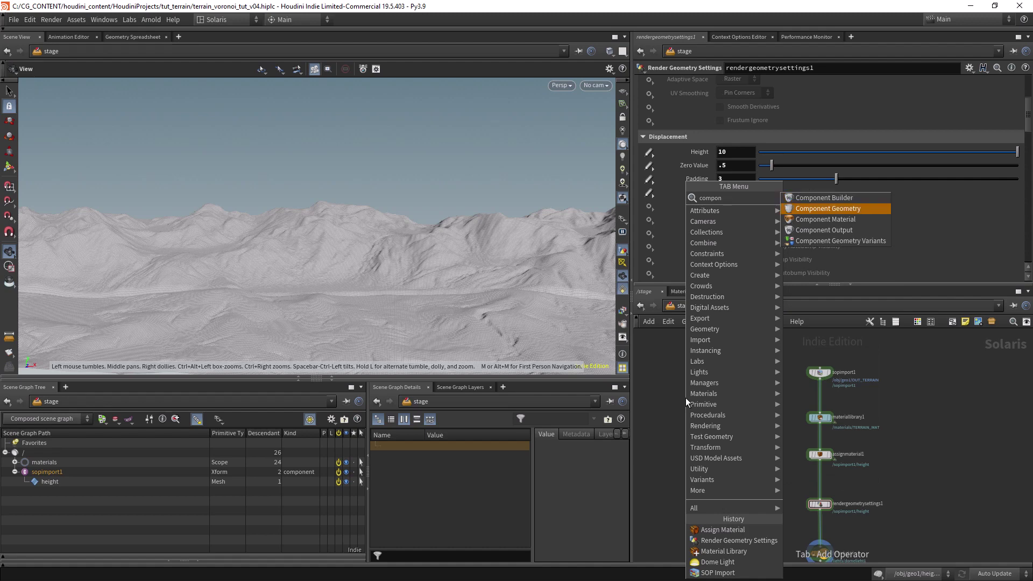
key("Return")
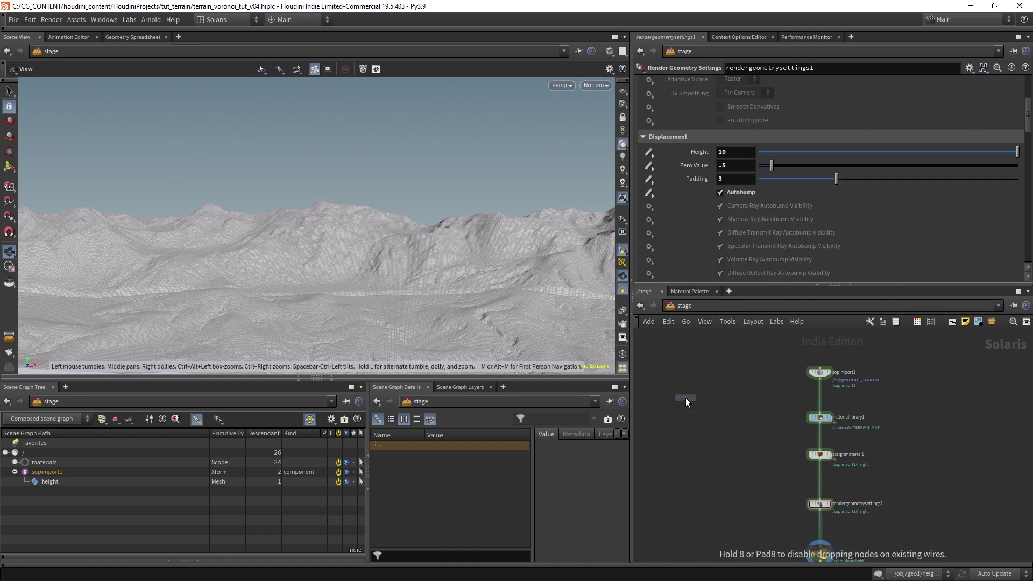
left_click(686, 398)
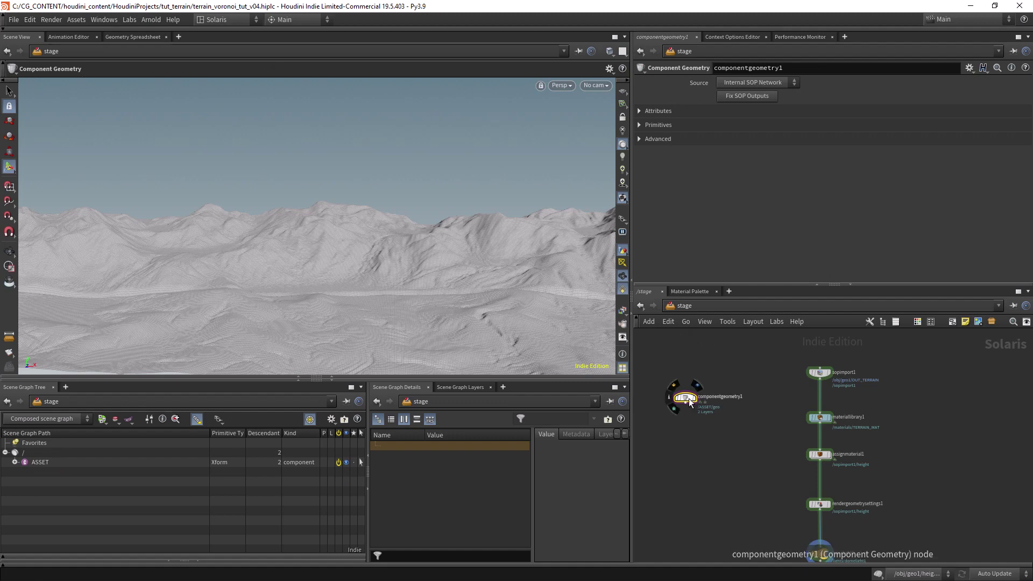
left_click_drag(692, 398, 714, 384)
Enter componentgeometry1 and add an Object Merge node to its geometry network.
double_click(706, 384)
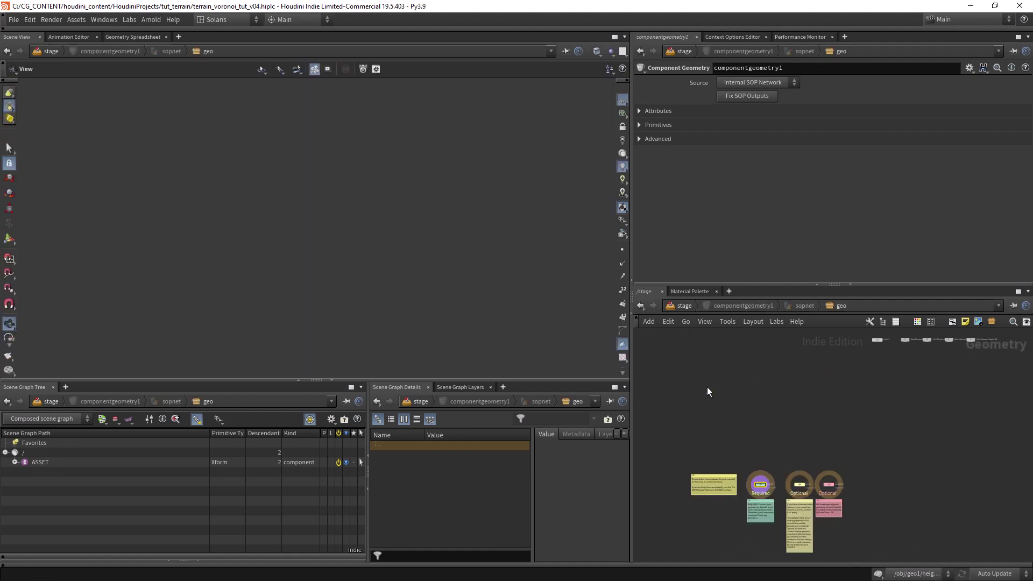
key("Tab")
type("object")
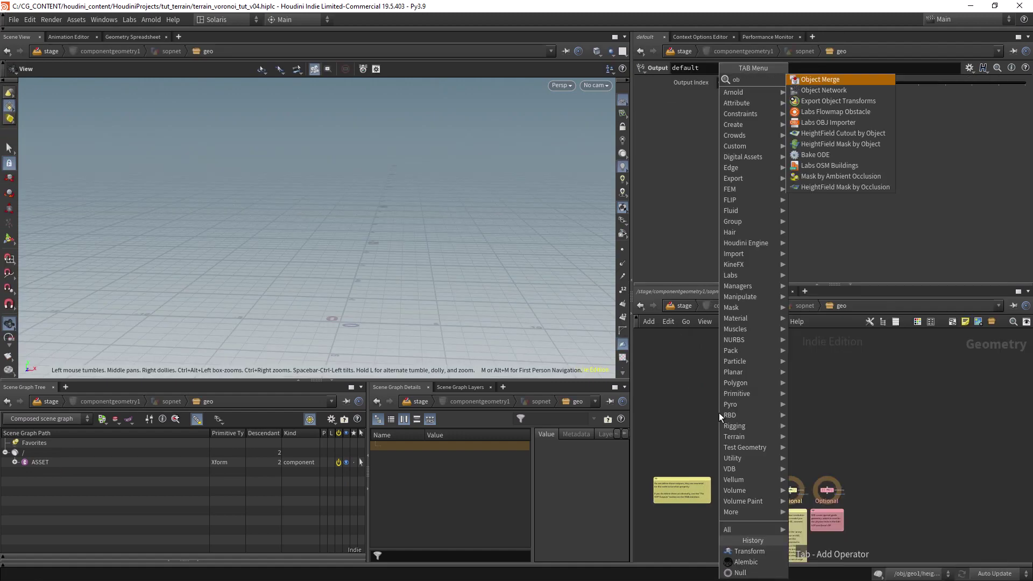
key("Return")
left_click(719, 412)
Set Object 1 of object_merge1 to /obj/ASSETS/Tree_Tilia, connect the node to the default output, and align it above.
left_click(1006, 110)
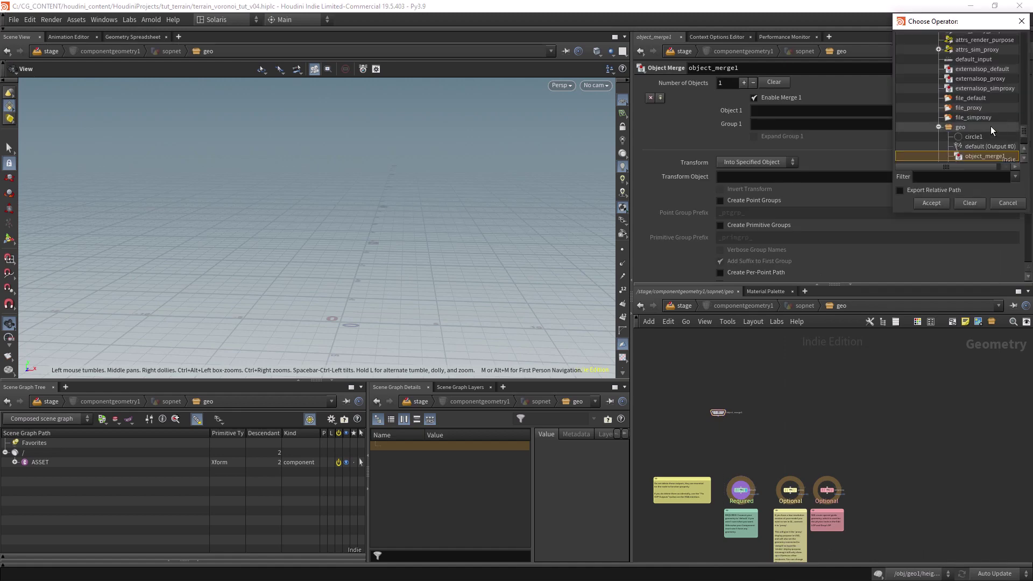
scroll(947, 96, "up", 5)
left_click(920, 56)
left_click(956, 67)
left_click(931, 203)
scroll(698, 384, "up", 5)
left_click_drag(695, 378, 707, 506)
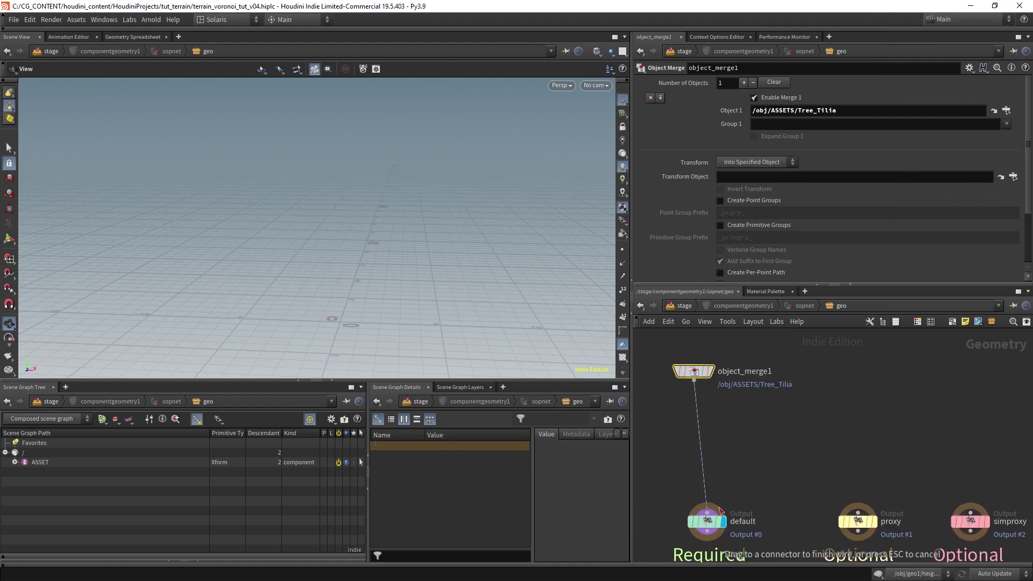
left_click_drag(694, 371, 707, 394)
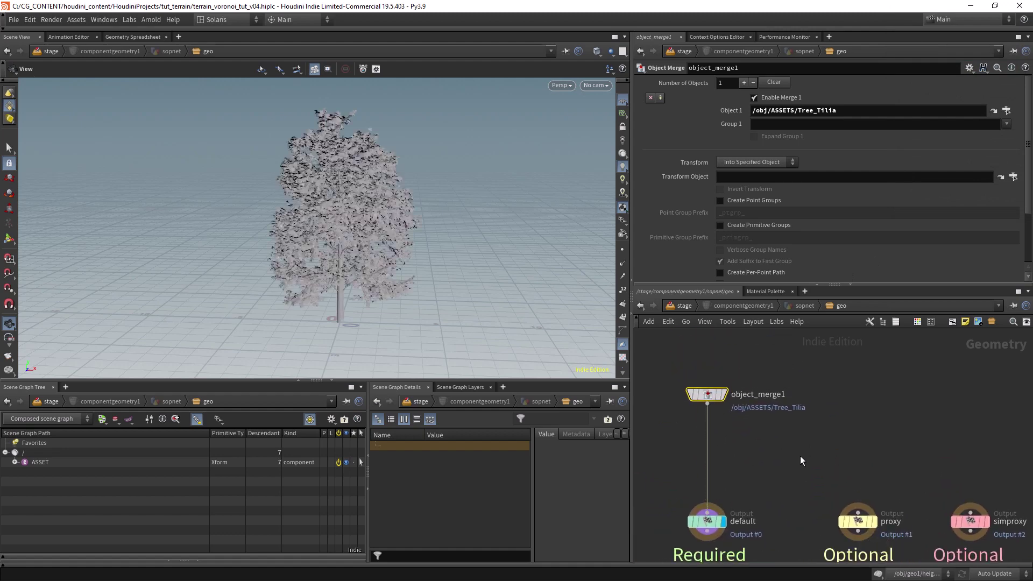
Add a Match Size node and a Box node beside object_merge1.
key("Tab")
type("match")
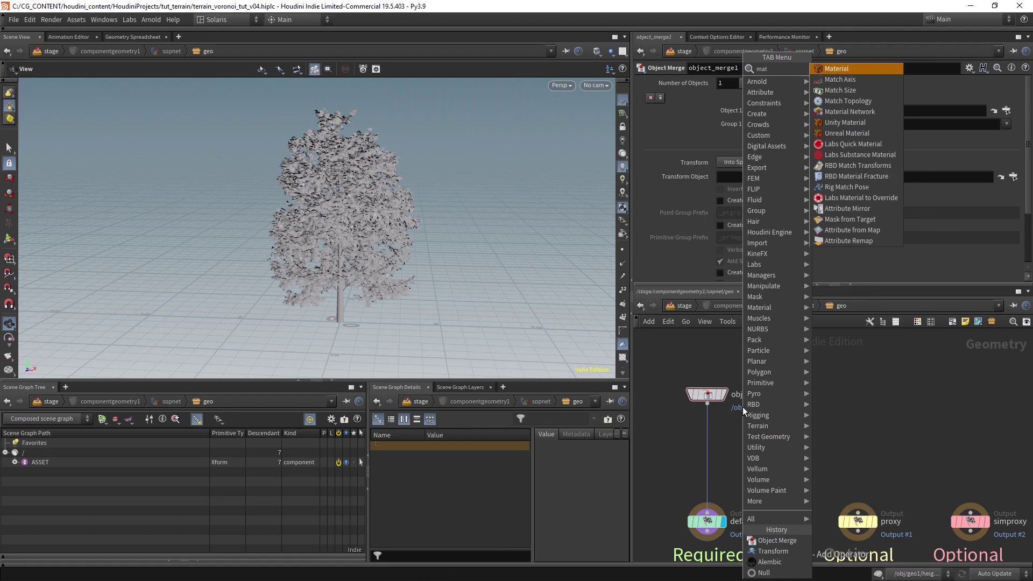
key("Return")
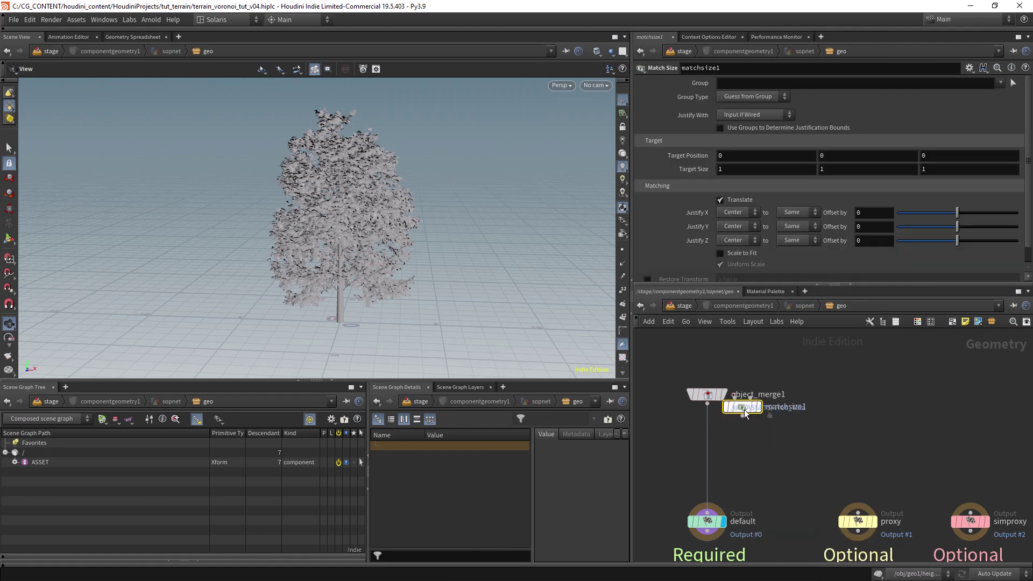
left_click(763, 451)
key("Tab")
left_click(820, 427)
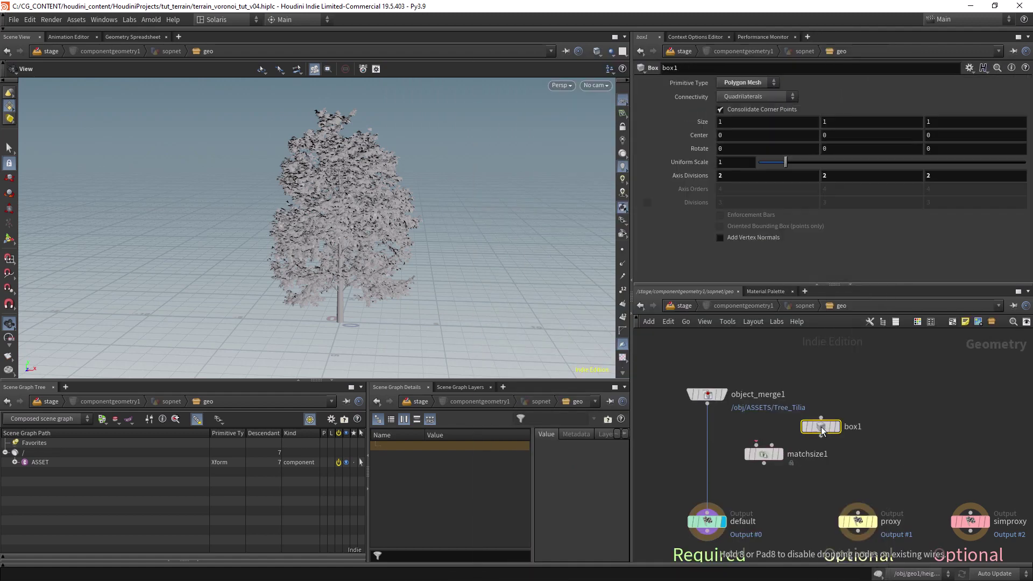
Wire box1 and object_merge1 into the first and second inputs of matchsize1, and connect matchsize1 to the proxy output.
left_click(764, 447)
left_click_drag(757, 445, 707, 399)
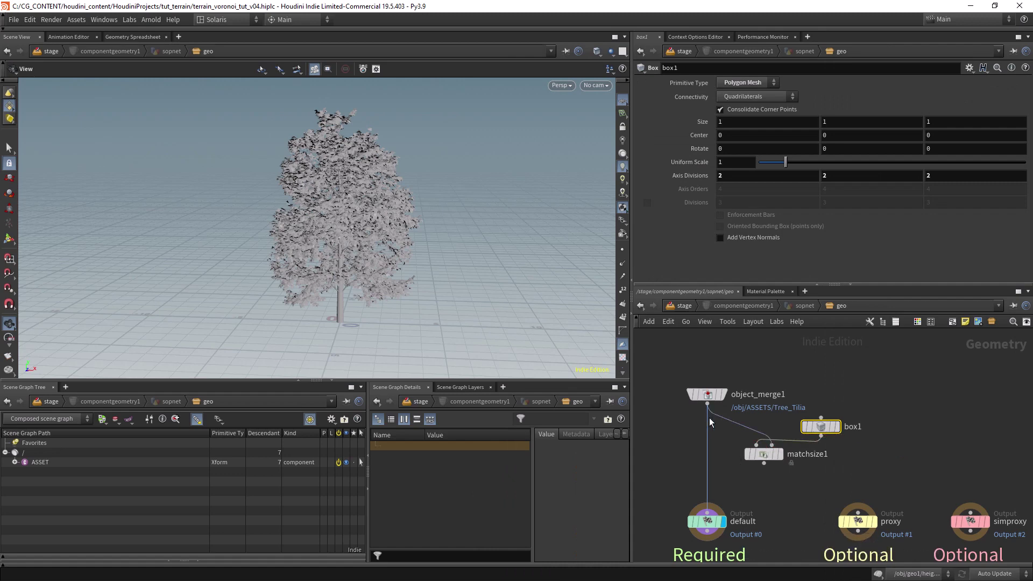
left_click_drag(764, 463, 857, 507)
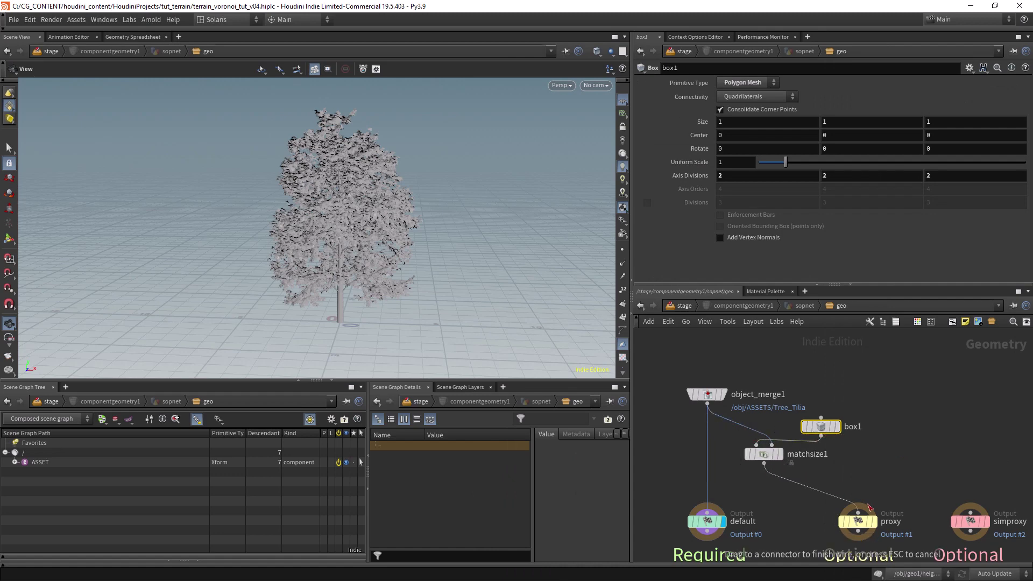
Enable Scale to Fit and disable Uniform Scale on matchsize1, check the box against the tree, and tidy the proxy nodes.
left_click_drag(775, 460, 845, 471)
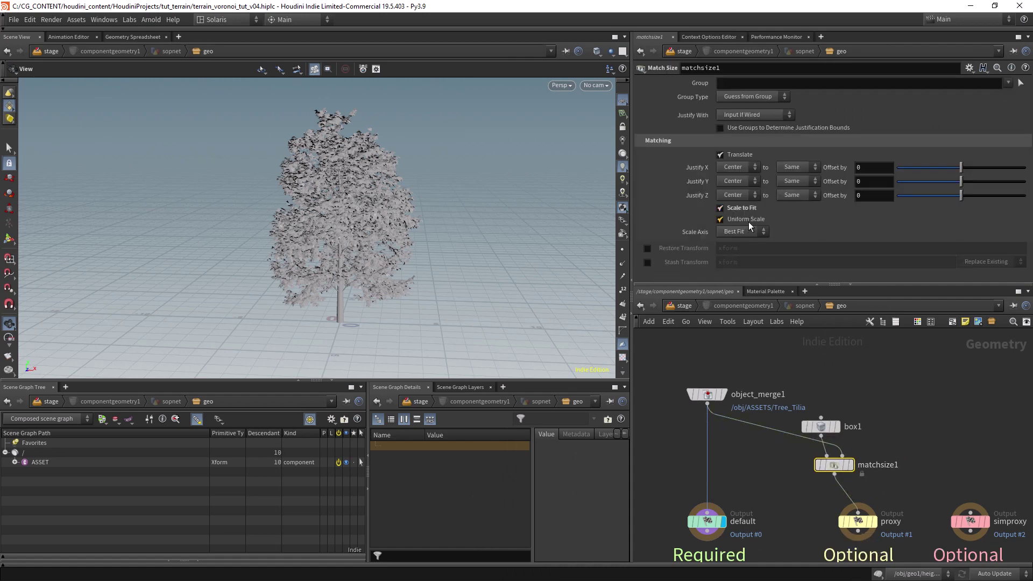
left_click(744, 222)
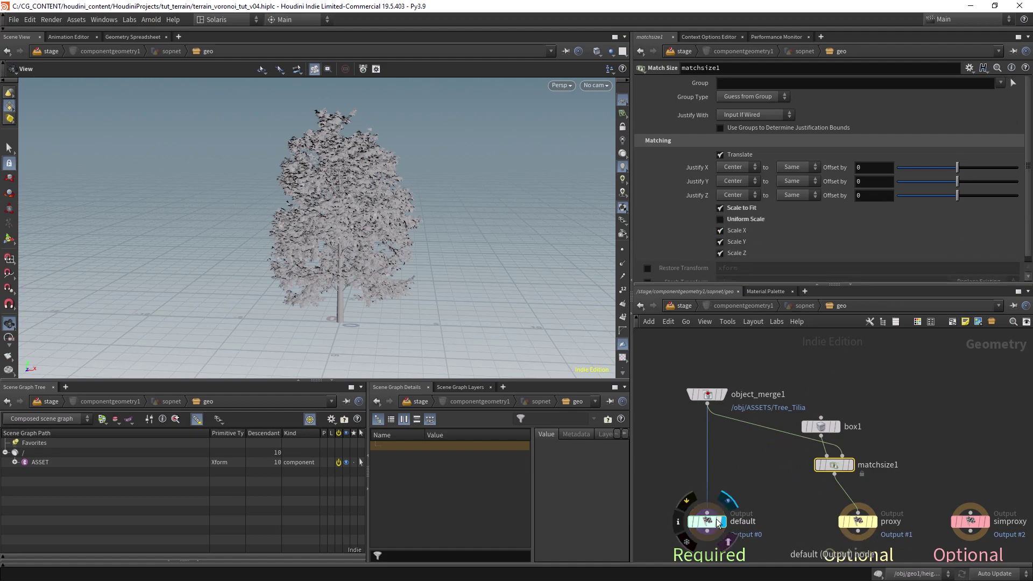
left_click(849, 465)
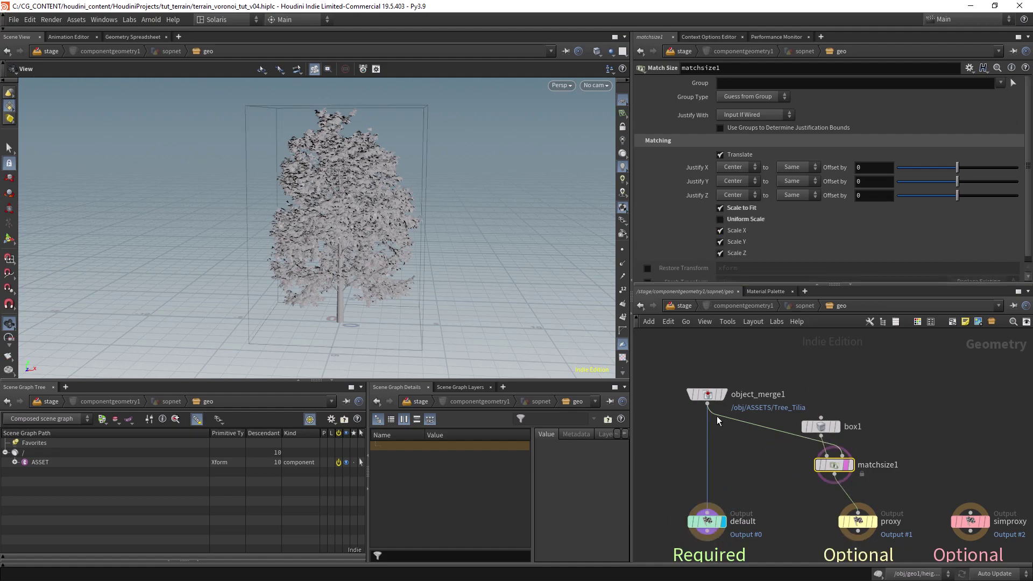
left_click_drag(410, 265, 377, 236)
left_click(849, 464)
left_click_drag(821, 427, 845, 416)
mouse_move(834, 465)
left_mouse_down()
mouse_move(855, 461)
mouse_move(845, 460)
left_mouse_up()
Return to the stage, connect an Instancer node after componentgeometry1, and set its Prototype Source to First Input.
left_click(683, 306)
scroll(721, 398, "up", 3)
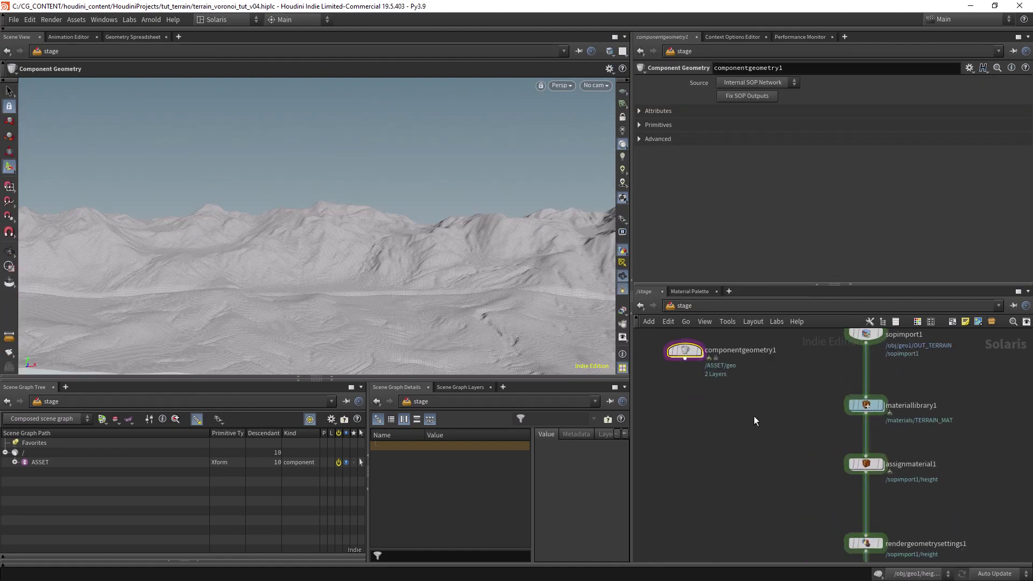
scroll(767, 399, "down", 3)
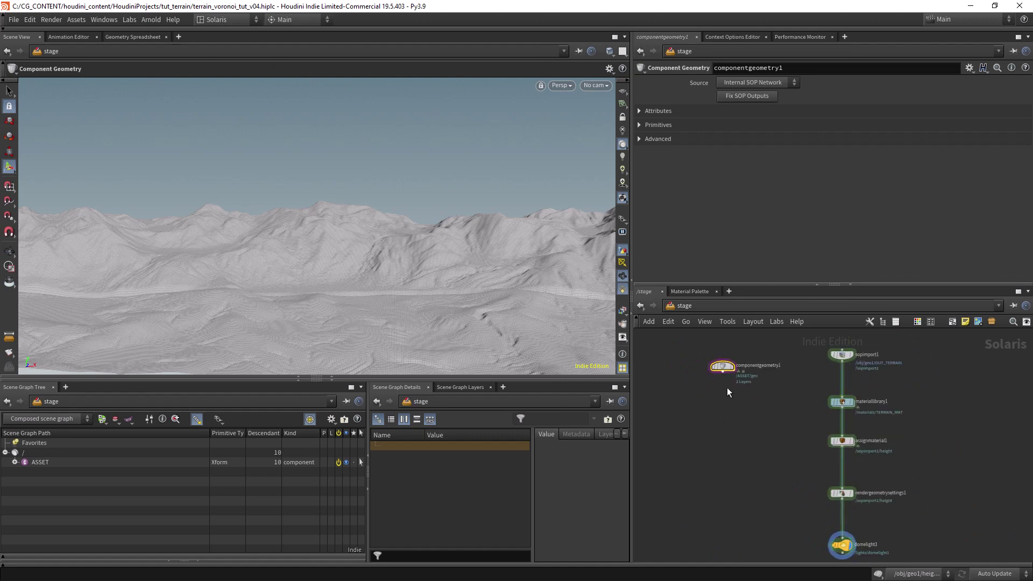
left_click_drag(724, 377, 718, 460)
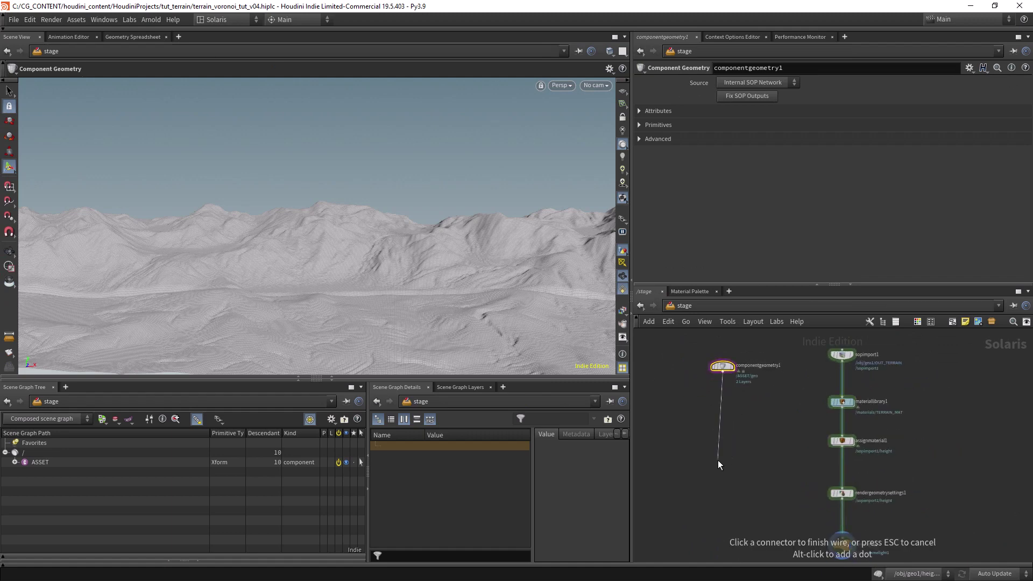
key("Tab")
type("insta")
key("Return")
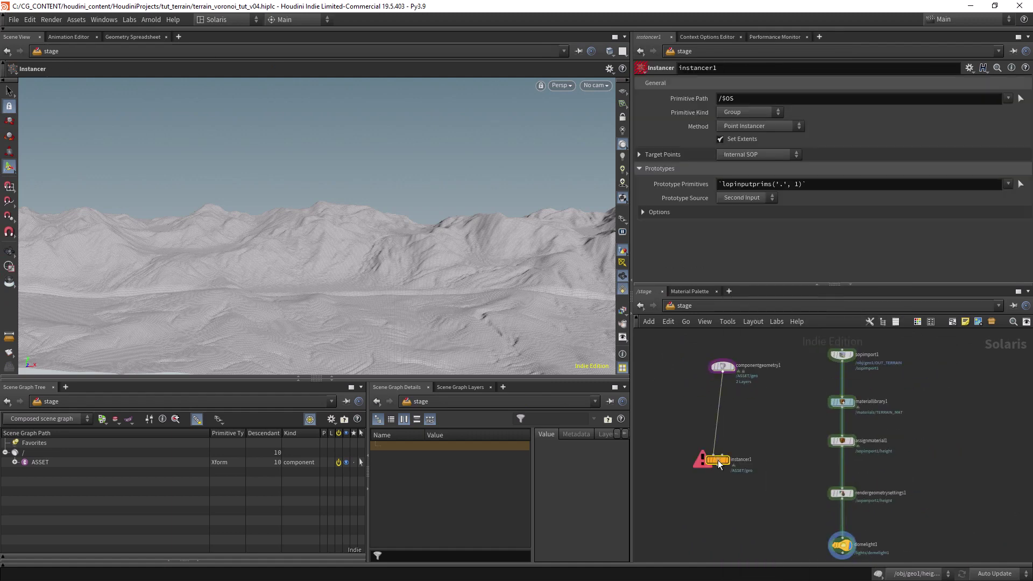
left_click(729, 438)
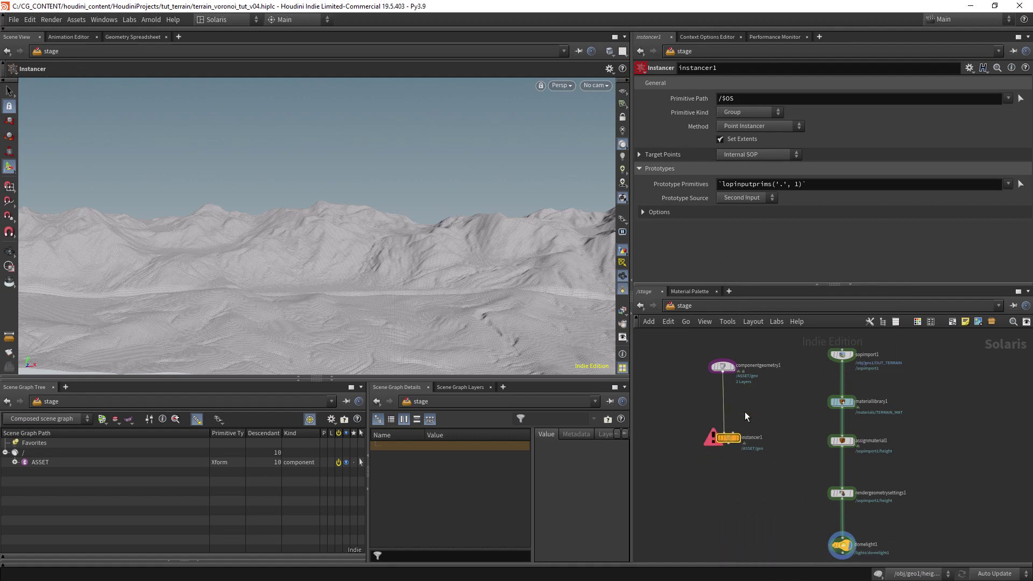
left_click(746, 212)
scroll(683, 382, "up", 1)
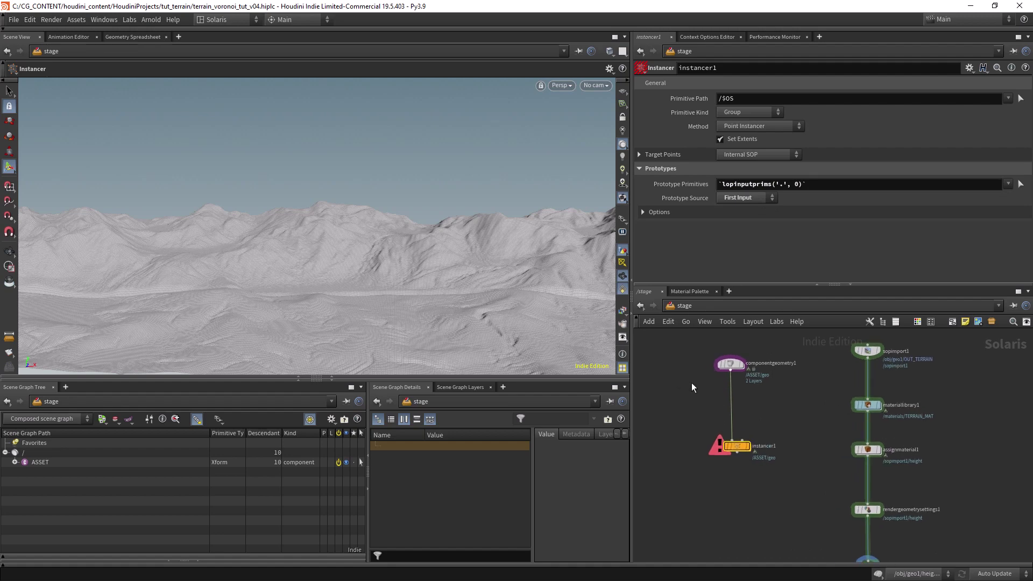
Insert a Null node between sopimport1 and materiallibrary1 on the stage and name it Terrain.
double_click(737, 447)
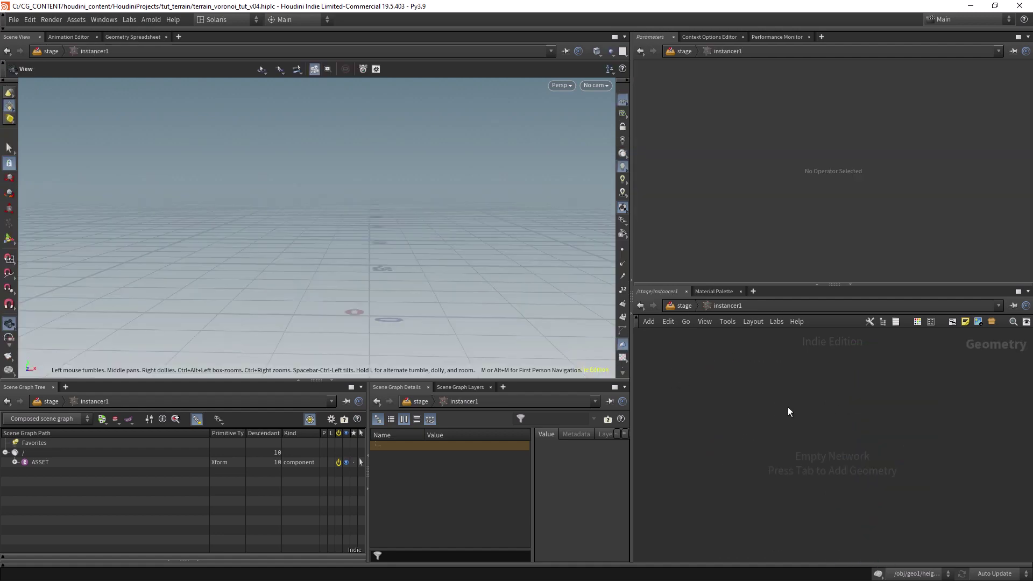
left_click(682, 305)
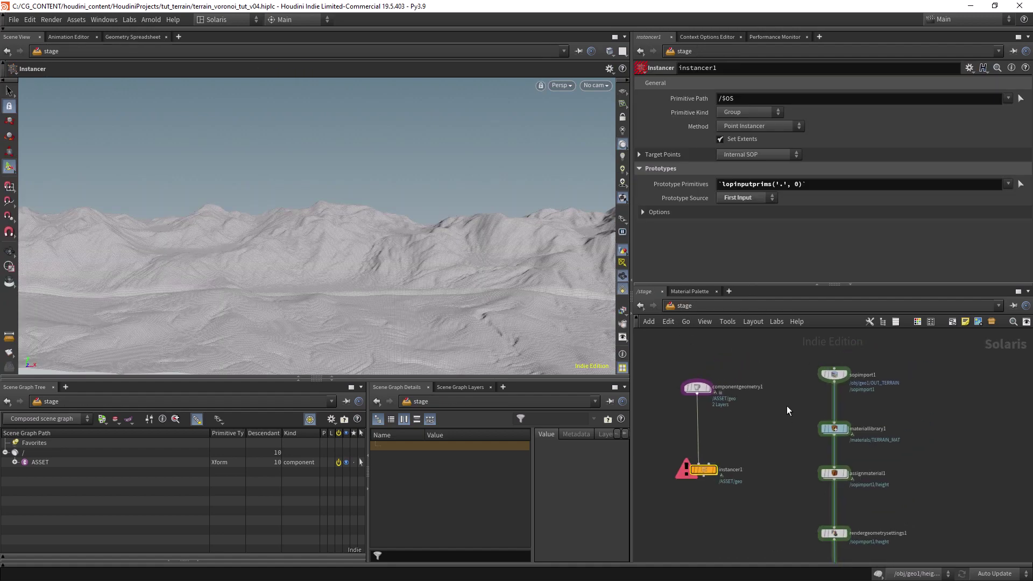
key("Tab")
type("null")
key("Return")
left_click(822, 419)
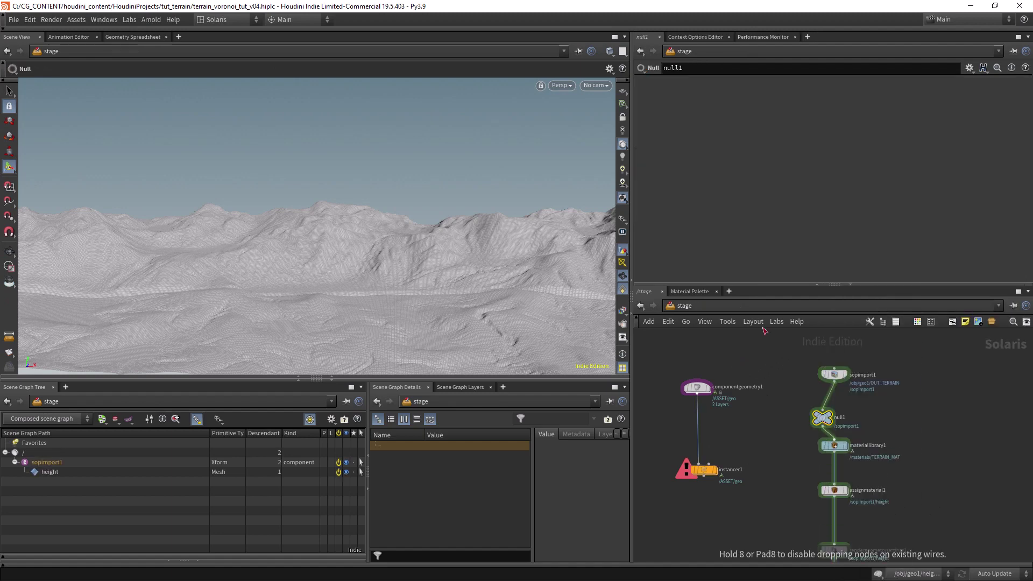
double_click(854, 412)
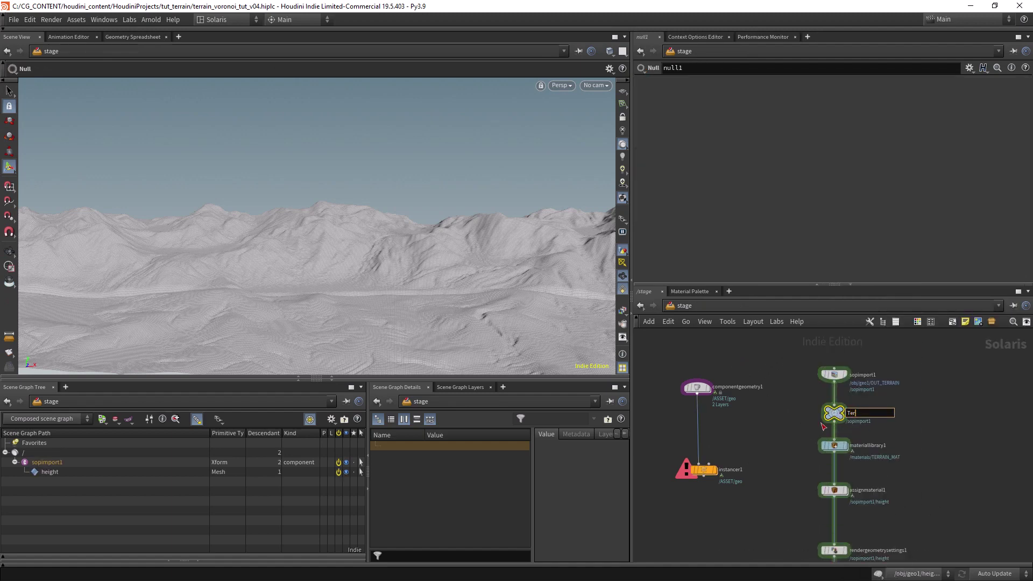
type("Terrain")
key("Return")
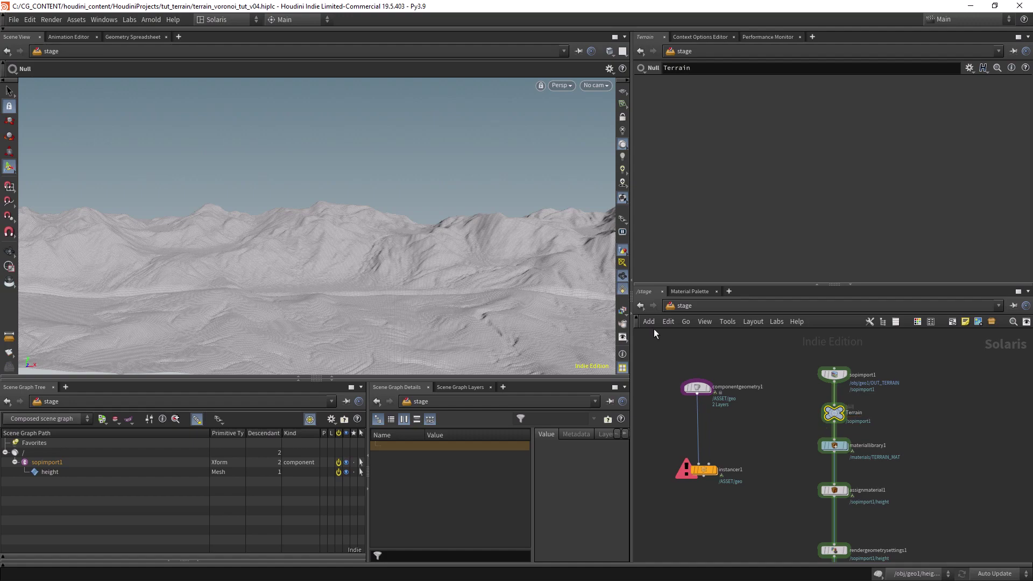
Enter instancer1 and add a LOP Import node to its empty network.
double_click(705, 470)
key("Tab")
mouse_move(735, 422)
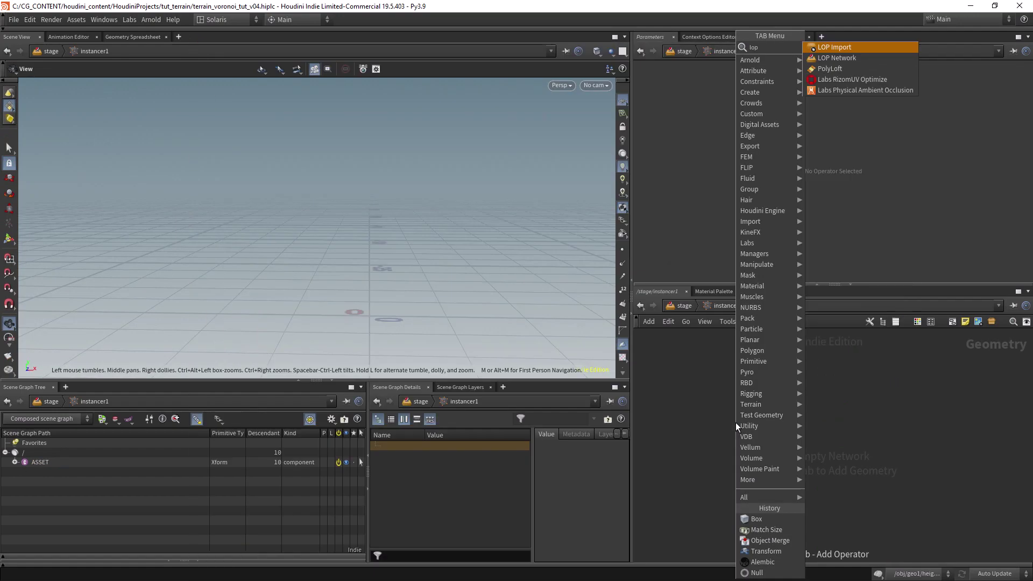
key("Return")
left_click(736, 422)
Set the LOP Path of lopimport1 to /stage/Terrain.
left_click(1021, 83)
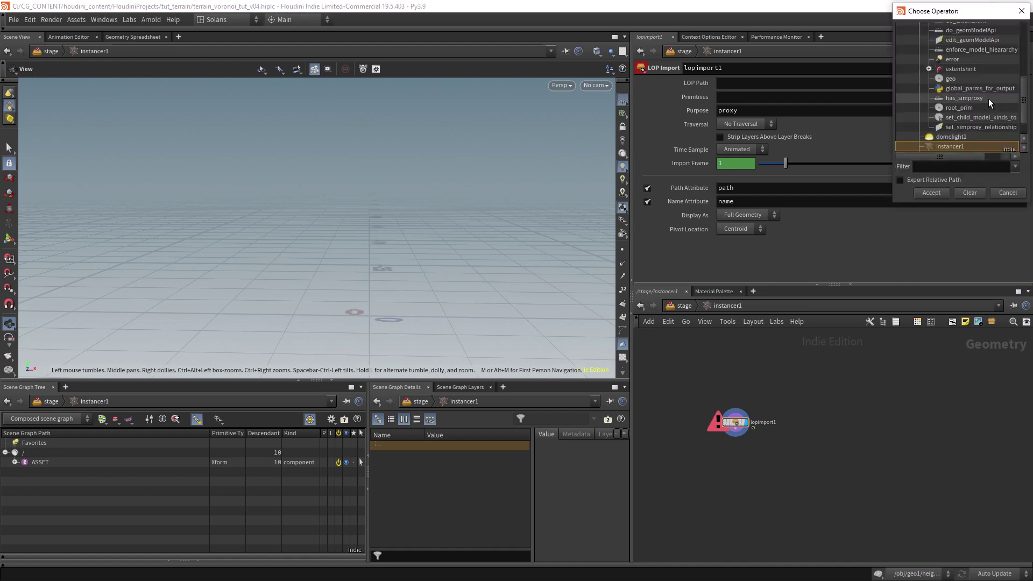
scroll(963, 87, "up", 5)
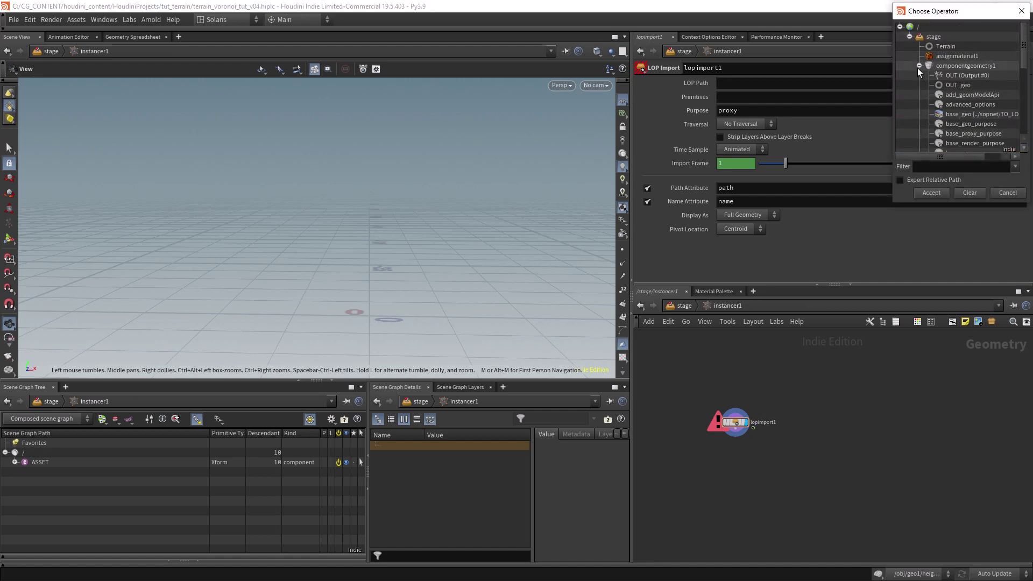
left_click(919, 66)
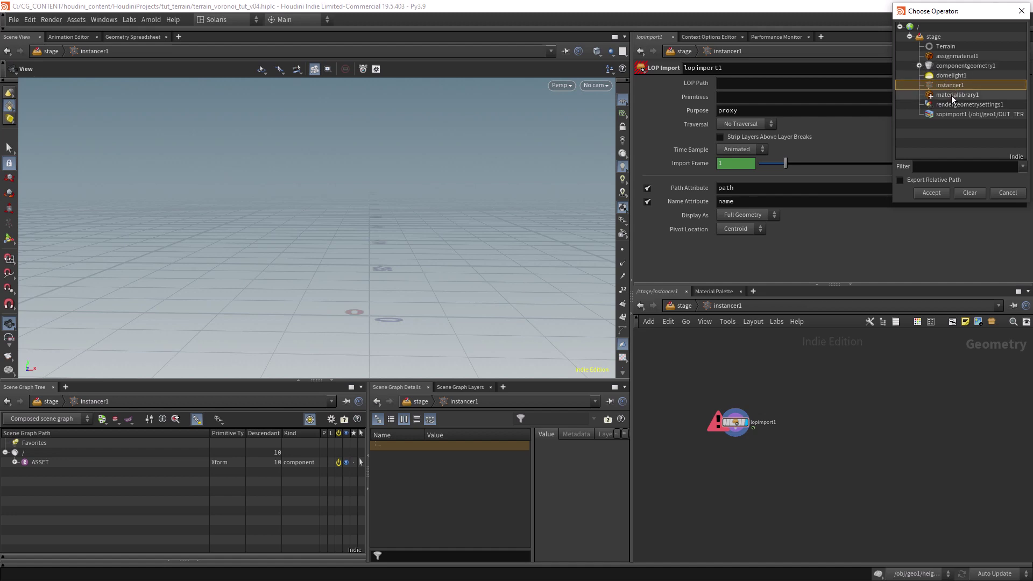
left_click(946, 47)
left_click(930, 193)
left_click_drag(743, 421, 753, 416)
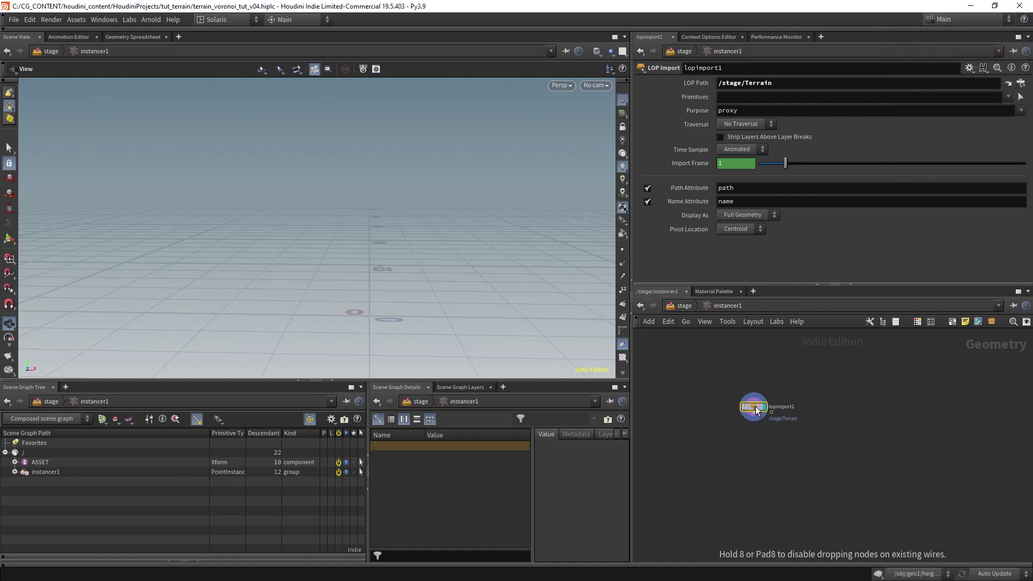
Add a Scatter node after lopimport1, set its Force Total Count to 100 and display it.
key("Tab")
type("scatter")
key("Return")
left_click(751, 467)
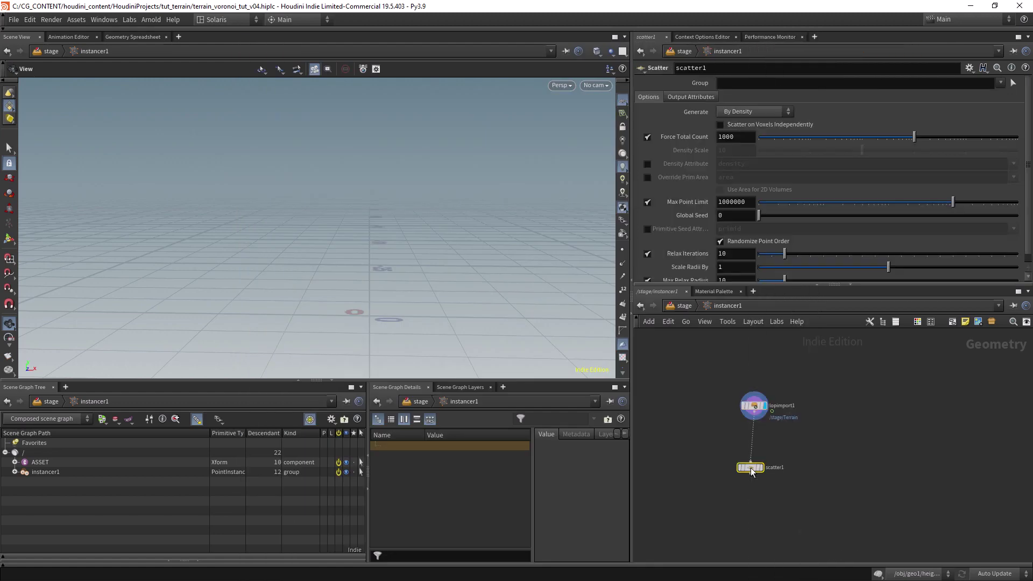
key("r")
left_click_drag(475, 273, 409, 245)
key("BackSpace")
key("Return")
left_click_drag(755, 472, 758, 493)
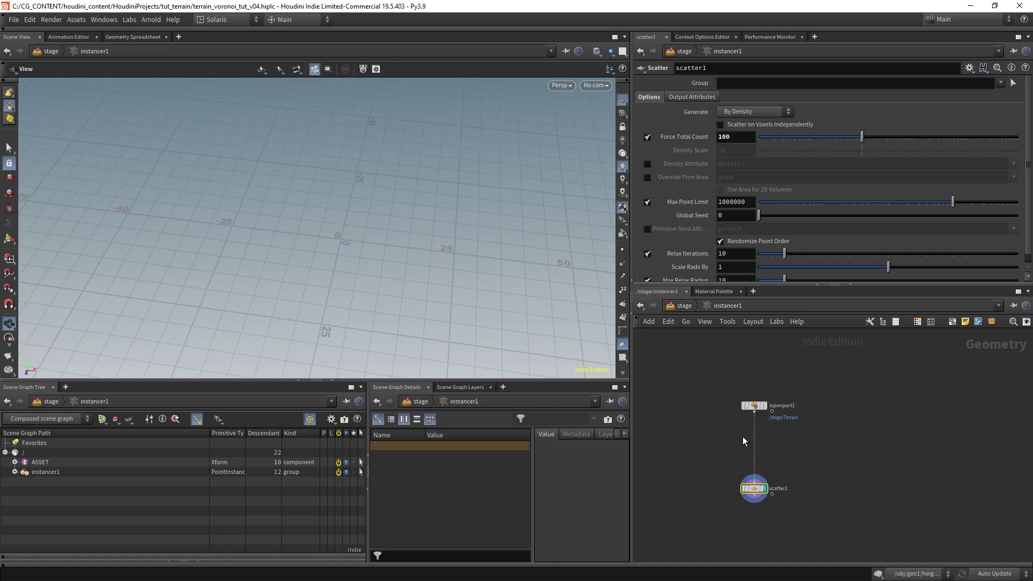
Insert an Unpack USD node between lopimport1 and scatter1.
mouse_move(759, 489)
key("Tab")
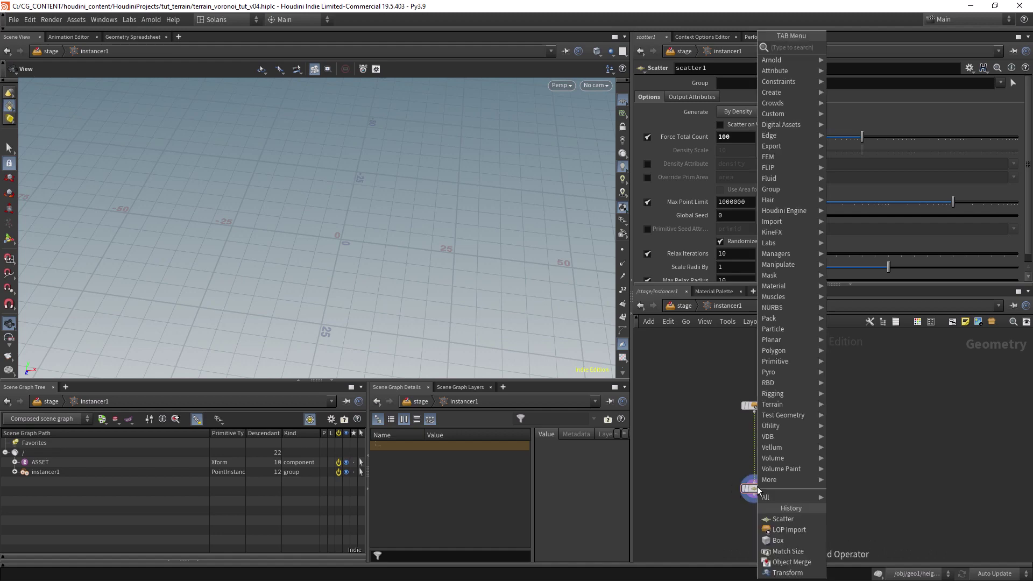
type("un")
key("Down")
key("Down")
key("Down")
key("Down")
key("Down")
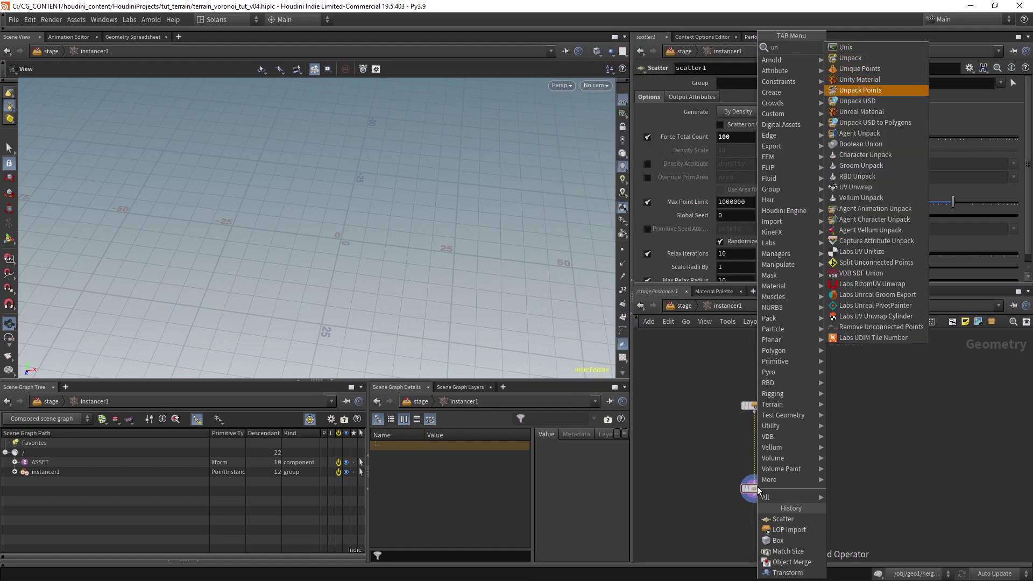
key("Return")
scroll(472, 254, "down", 5)
scroll(418, 273, "down", 2)
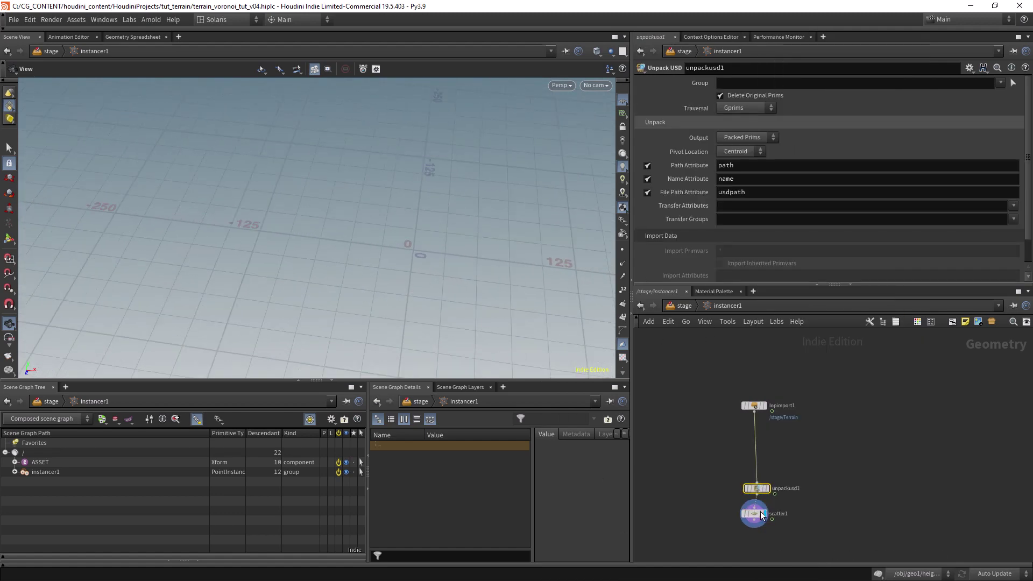
scroll(503, 276, "down", 2)
Display lopimport1 inside instancer1 and set its Primitives to /sopimport1/height.
left_click(676, 309)
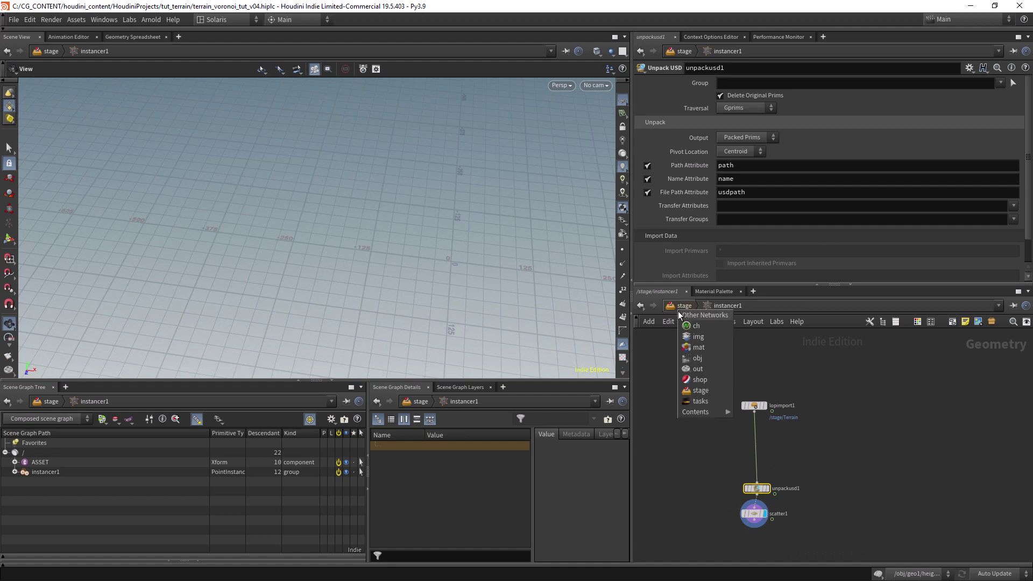
left_click(678, 309)
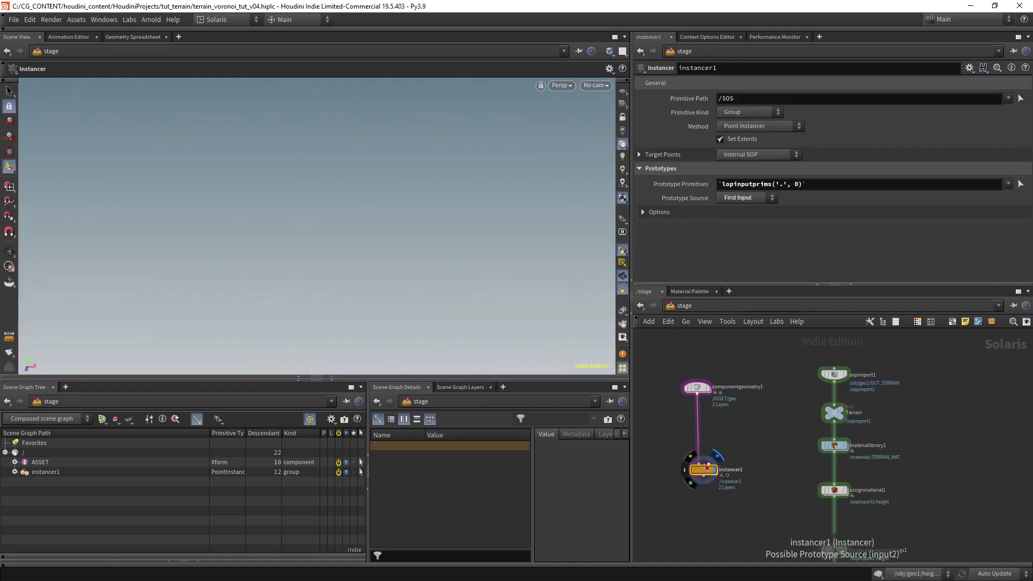
double_click(705, 472)
left_click_drag(763, 492, 759, 472)
left_click(768, 390)
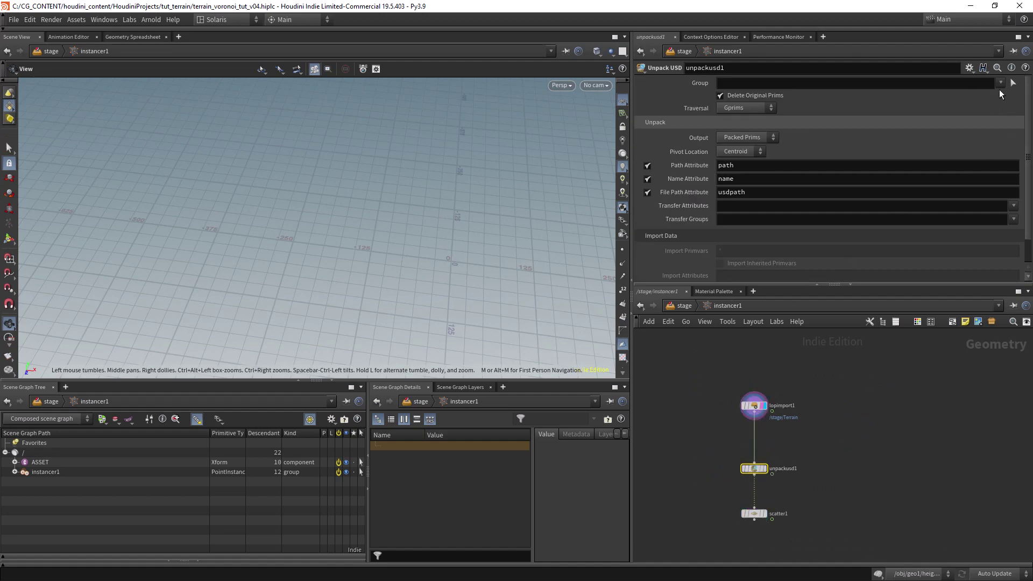
left_click(761, 406)
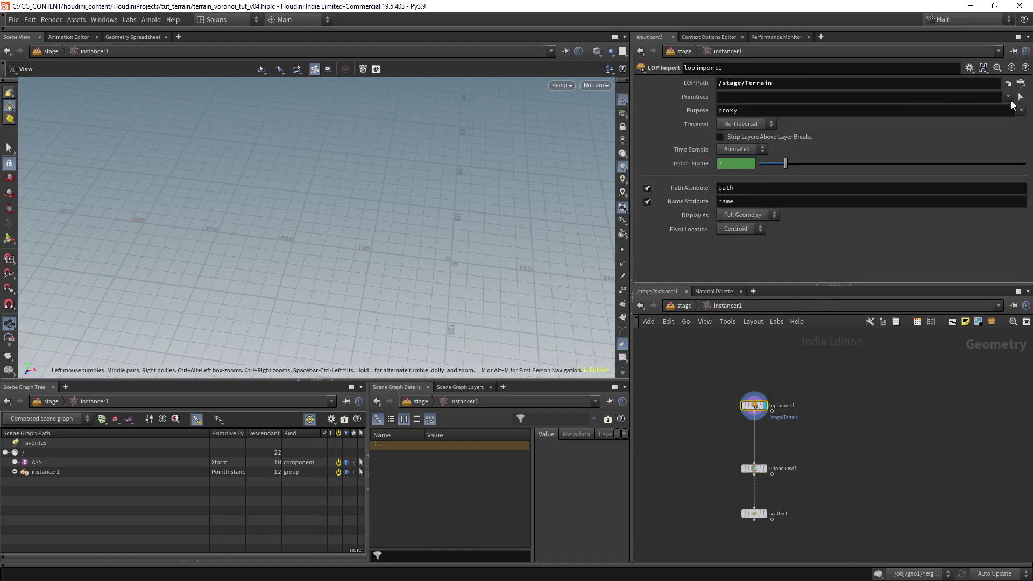
left_click(1021, 97)
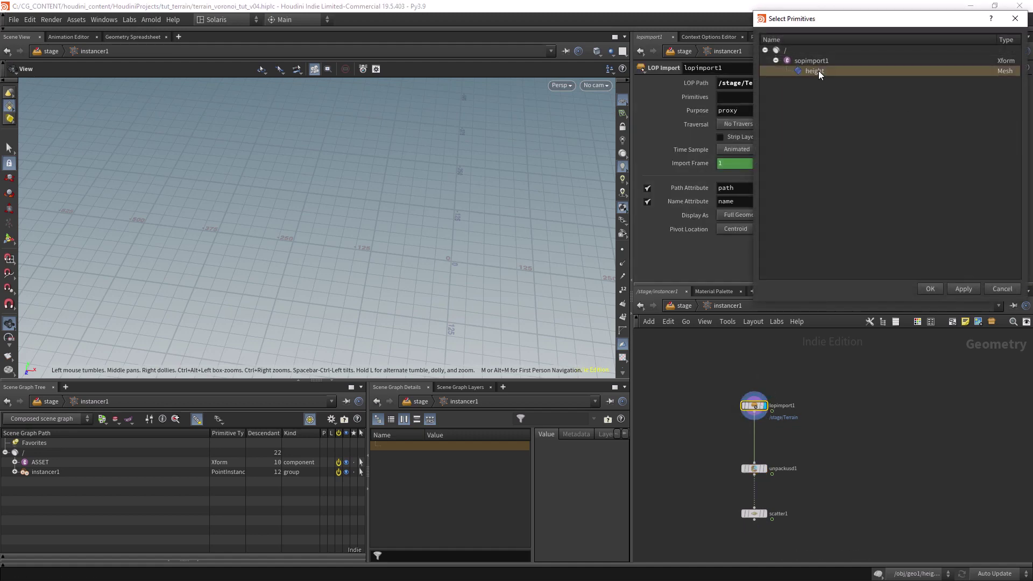
left_click(930, 290)
Display scatter1 and set the Output of unpackusd1 to Polygons.
left_click(762, 513)
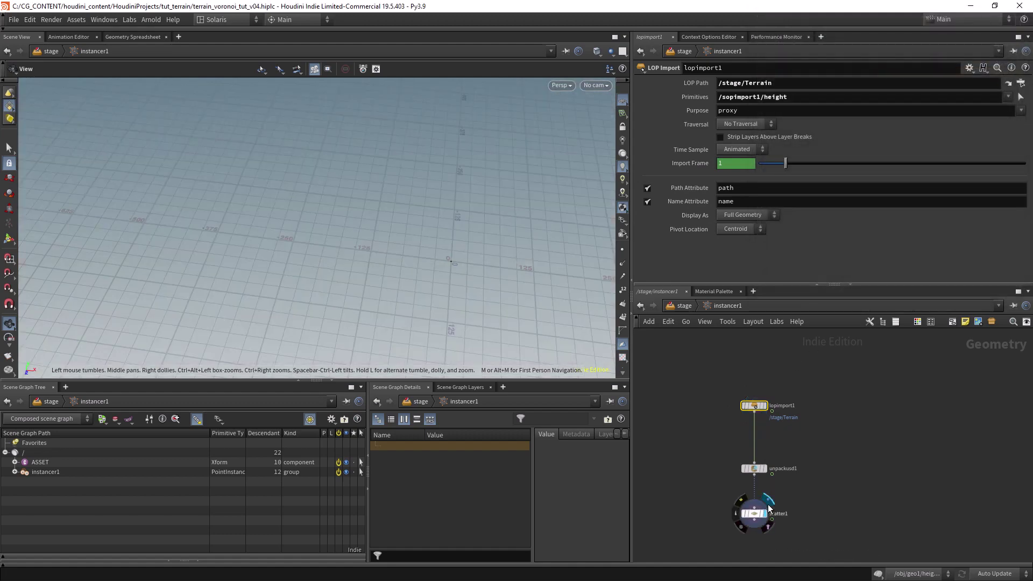
left_click_drag(447, 268, 403, 230)
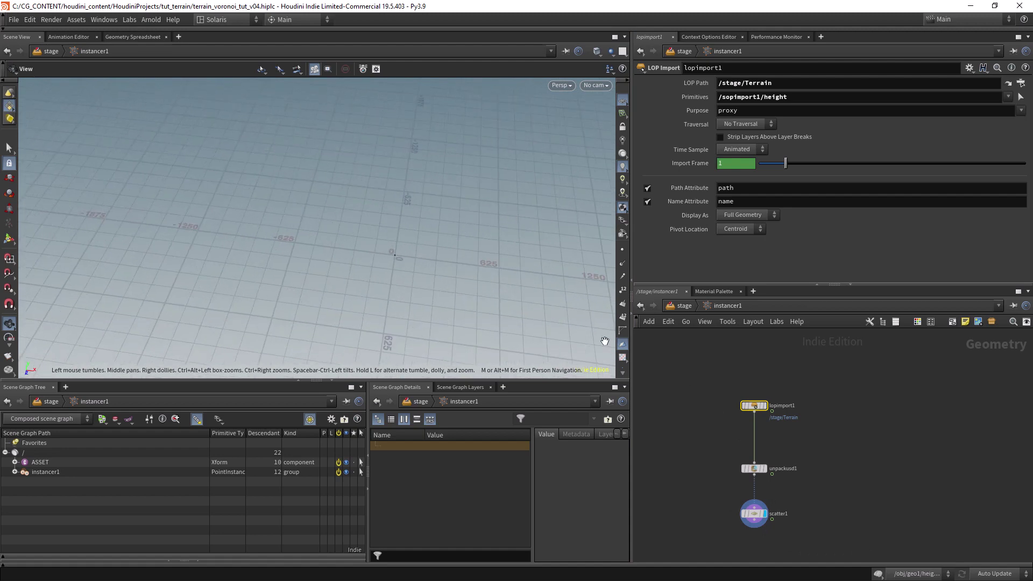
left_click(762, 468)
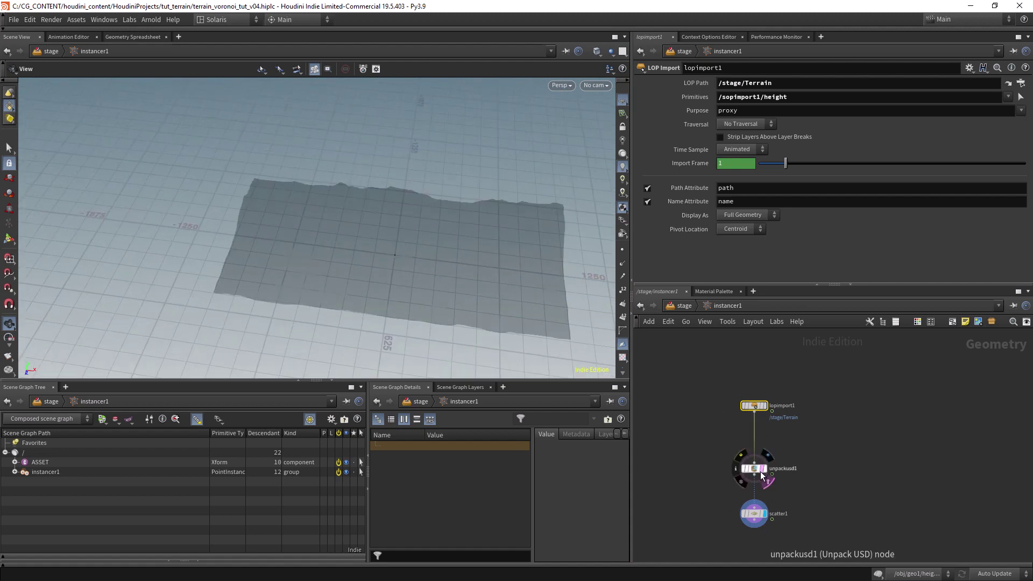
left_click(760, 473)
left_click(754, 469)
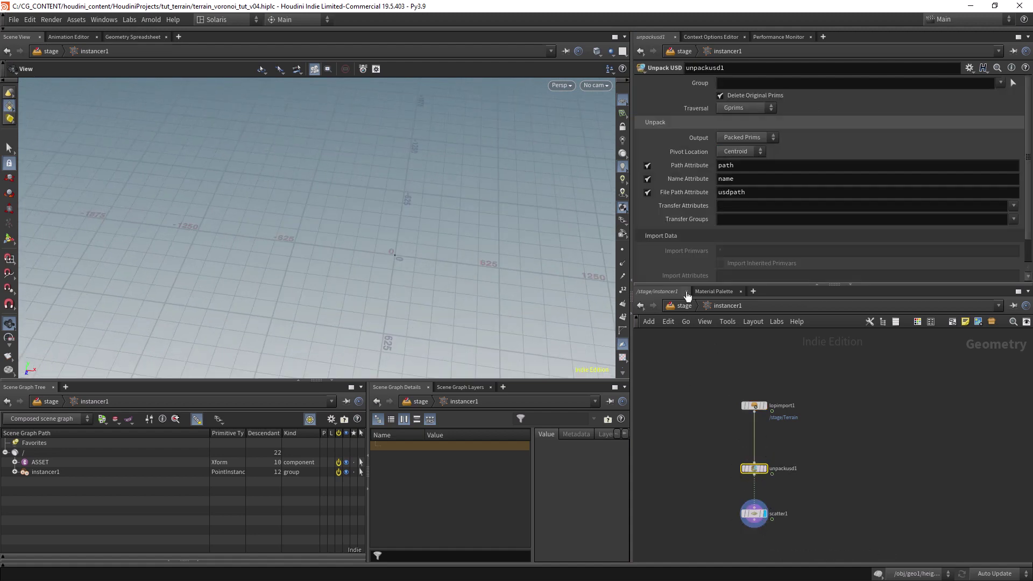
left_click(679, 305)
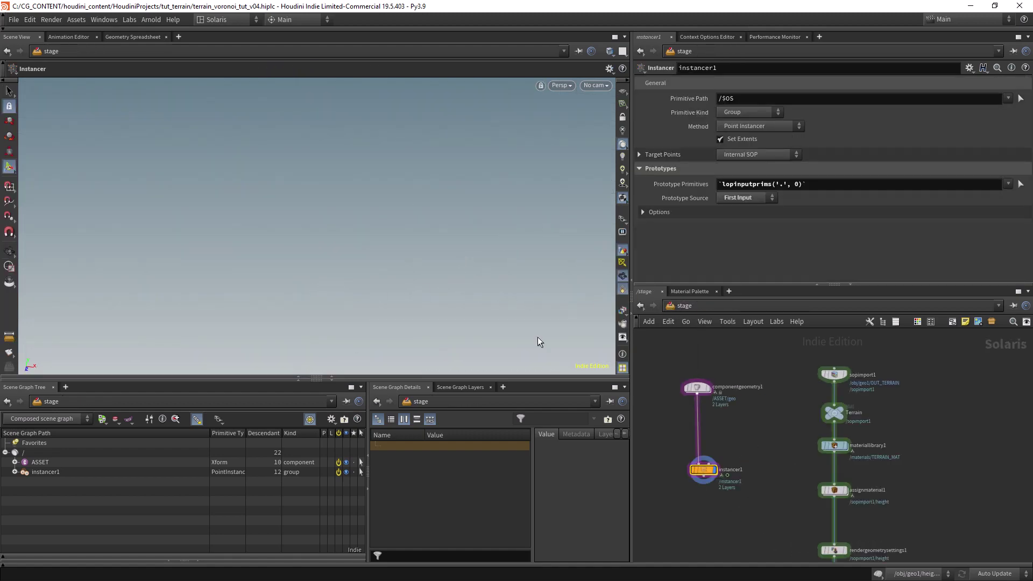
double_click(704, 470)
left_click_drag(757, 469, 758, 458)
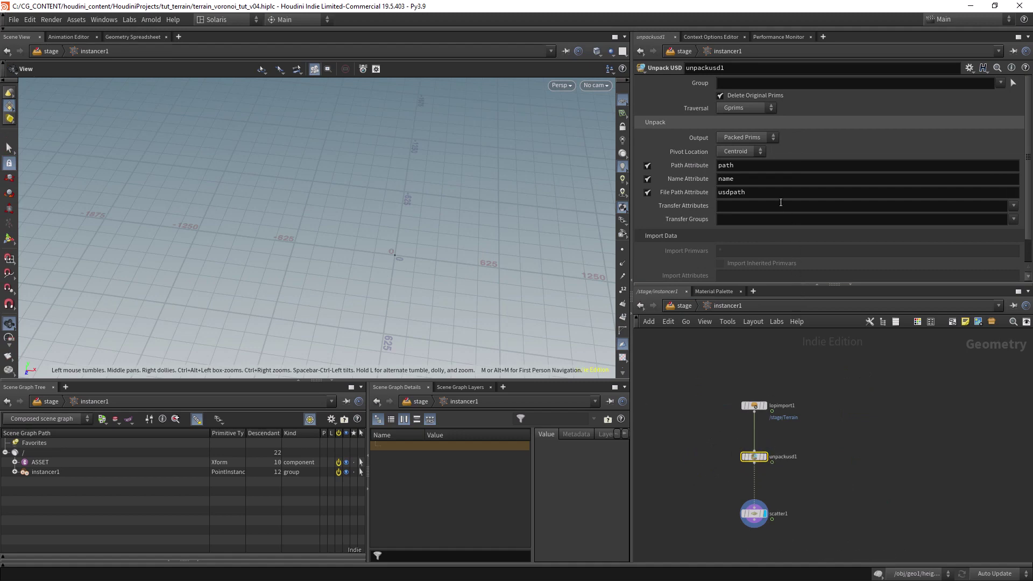
left_click(751, 138)
left_click(744, 160)
left_click_drag(420, 236, 486, 252)
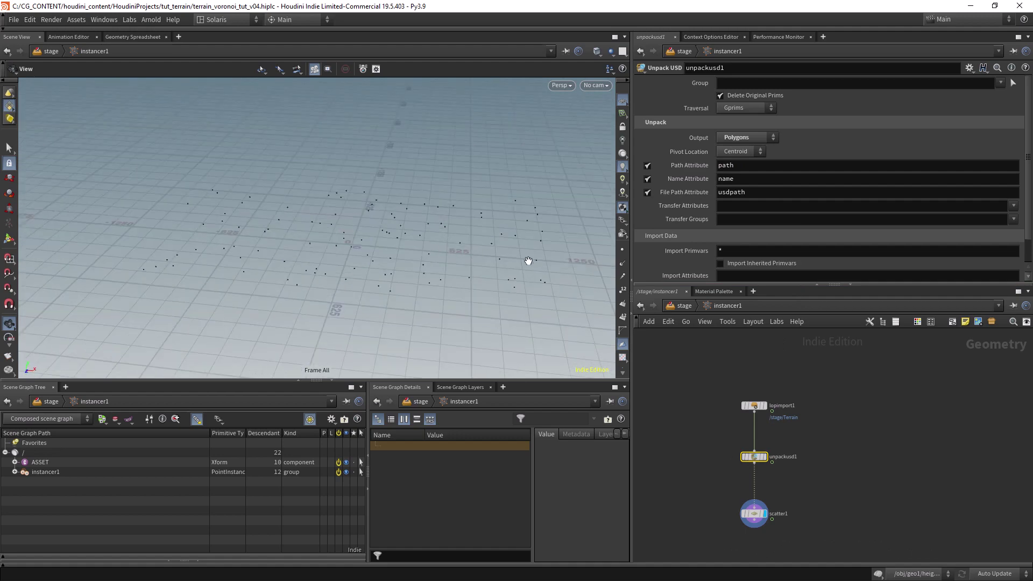
Return to the stage and examine the scattered instances as full trees and as box proxies.
left_click(680, 305)
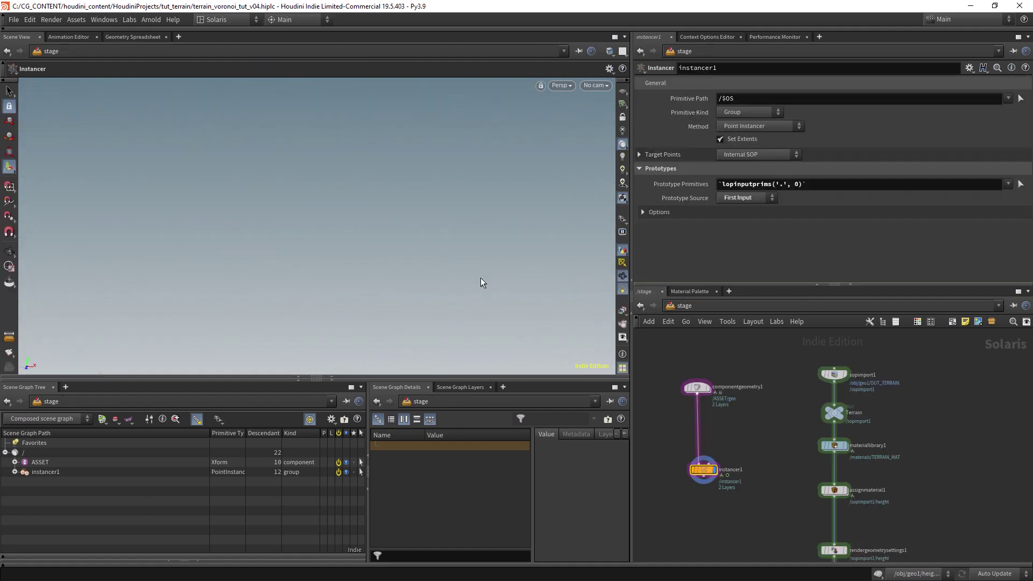
key("Escape")
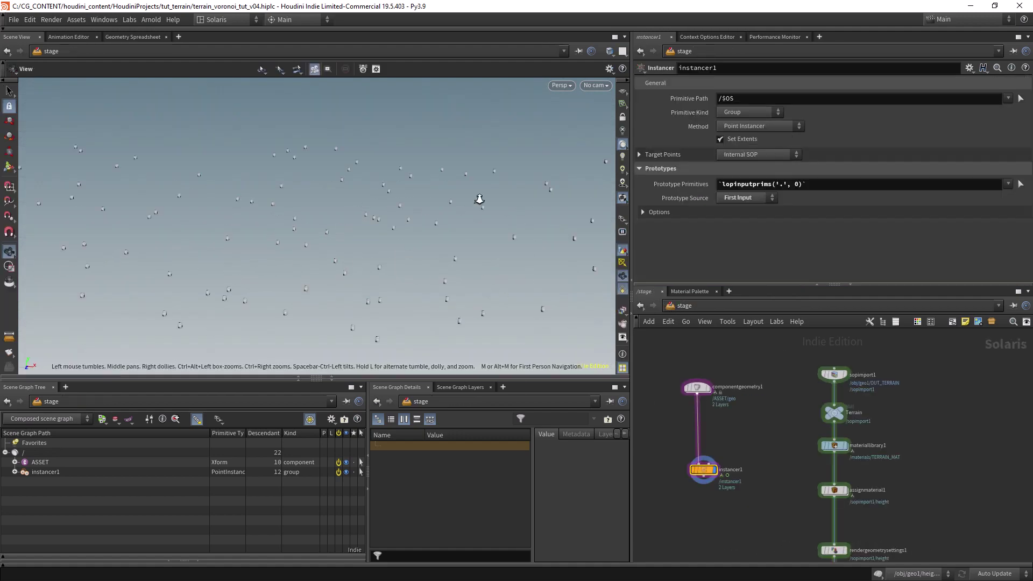
left_click(623, 231)
left_click(635, 240)
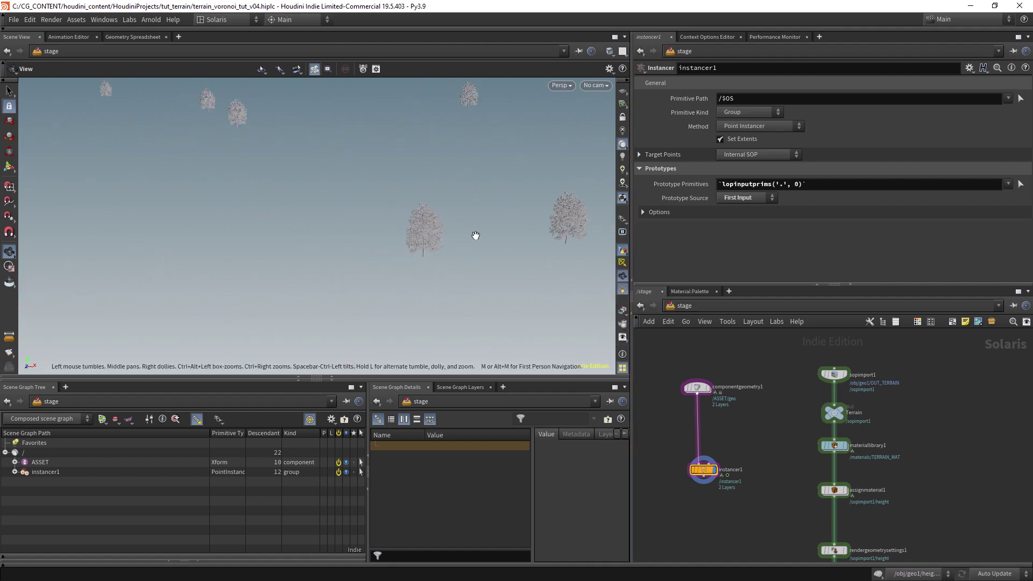
left_click(622, 232)
left_click(641, 253)
right_click_drag(423, 262, 390, 249)
left_click_drag(707, 474, 700, 466)
double_click(701, 466)
left_click(686, 305)
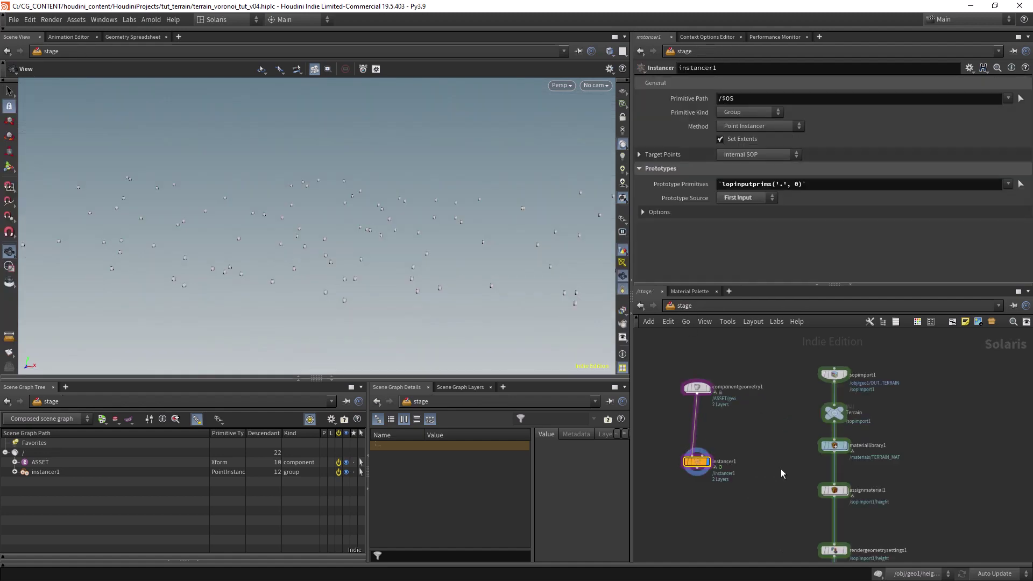
Add a Merge node on the stage, connect rendergeometrysettings1 and instancer1 to it, and display the combined scene.
key("Tab")
type("merge")
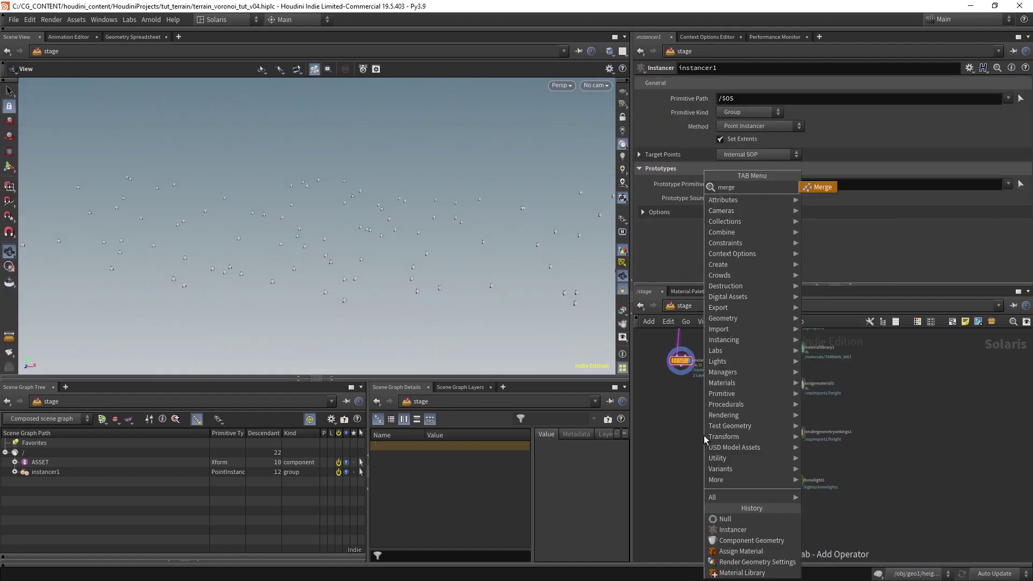
key("Return")
left_click(703, 434)
left_click_drag(704, 435, 740, 463)
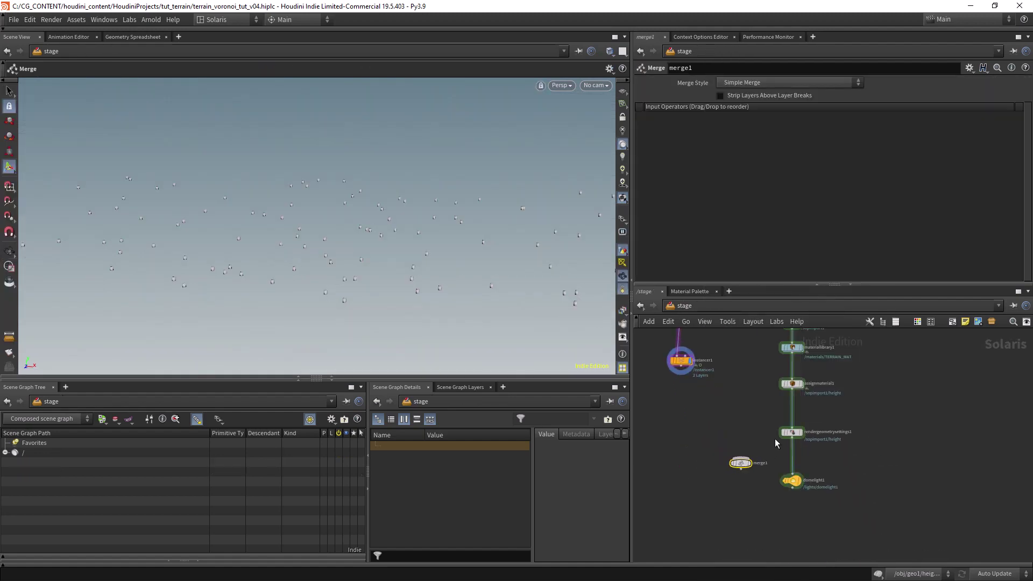
left_click_drag(792, 439, 741, 456)
left_click_drag(681, 375, 739, 458)
left_click(751, 463)
scroll(326, 261, "up", 10)
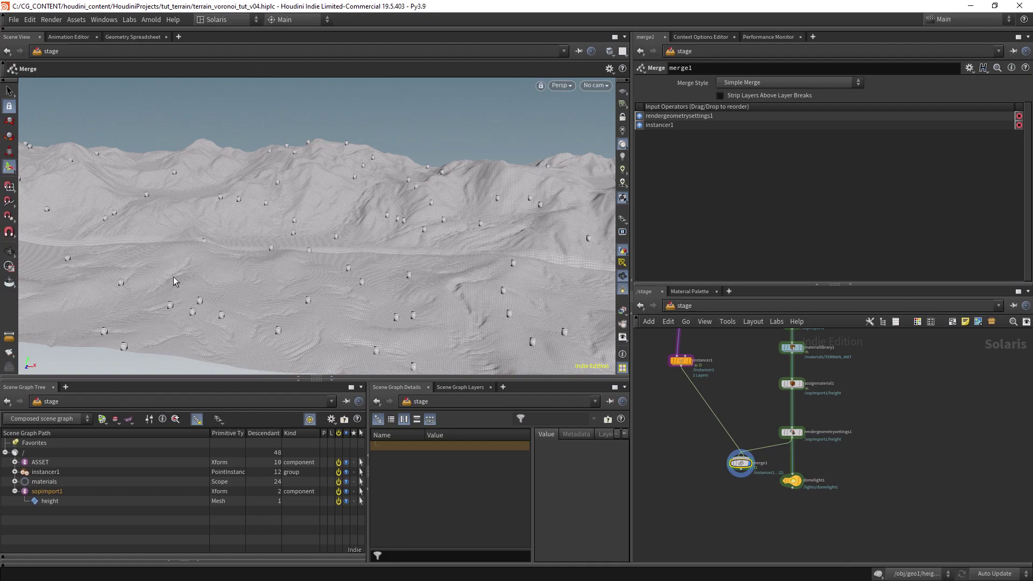
scroll(403, 294, "up", 8)
key("Return")
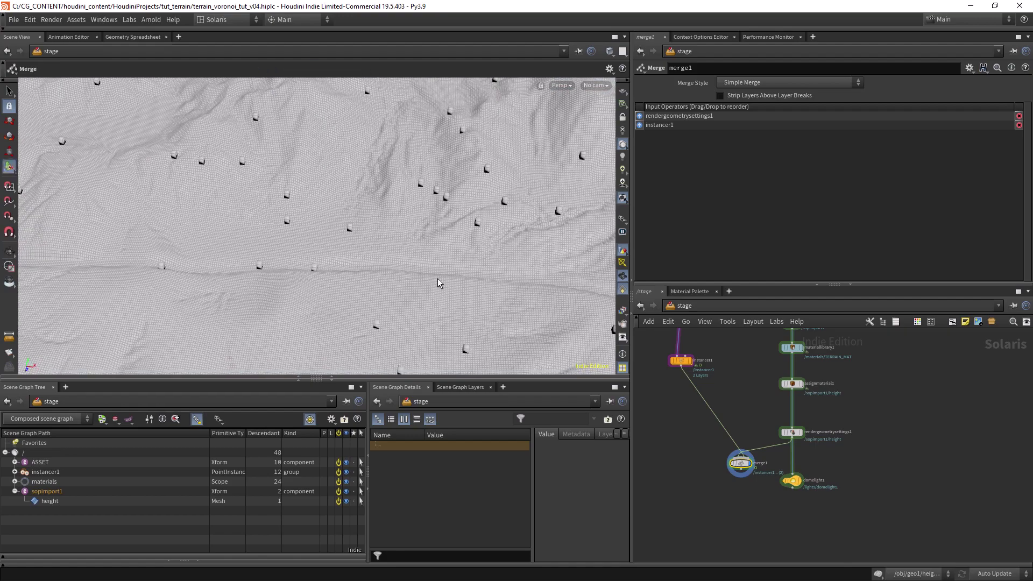
scroll(429, 285, "down", 8)
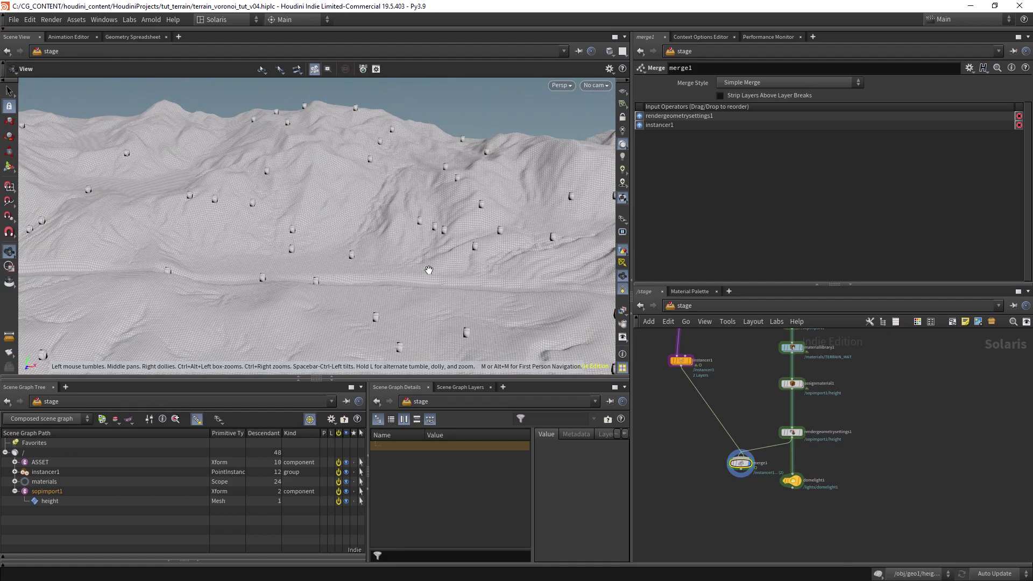
Enter instancer1 and enable the Density Attribute on scatter1, choosing sides_mask.
middle_click_drag(683, 359, 696, 384)
double_click(694, 386)
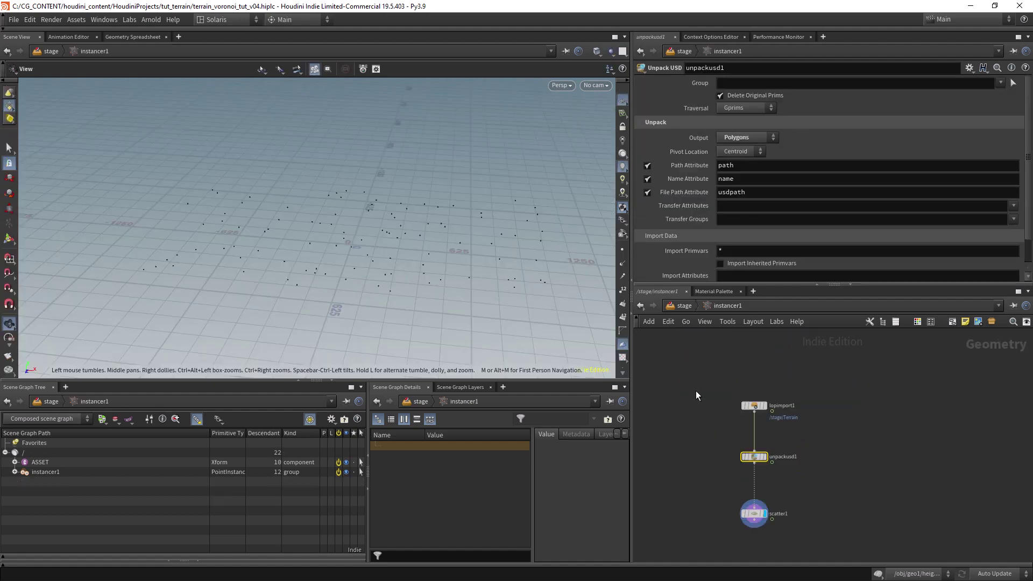
left_click(738, 444)
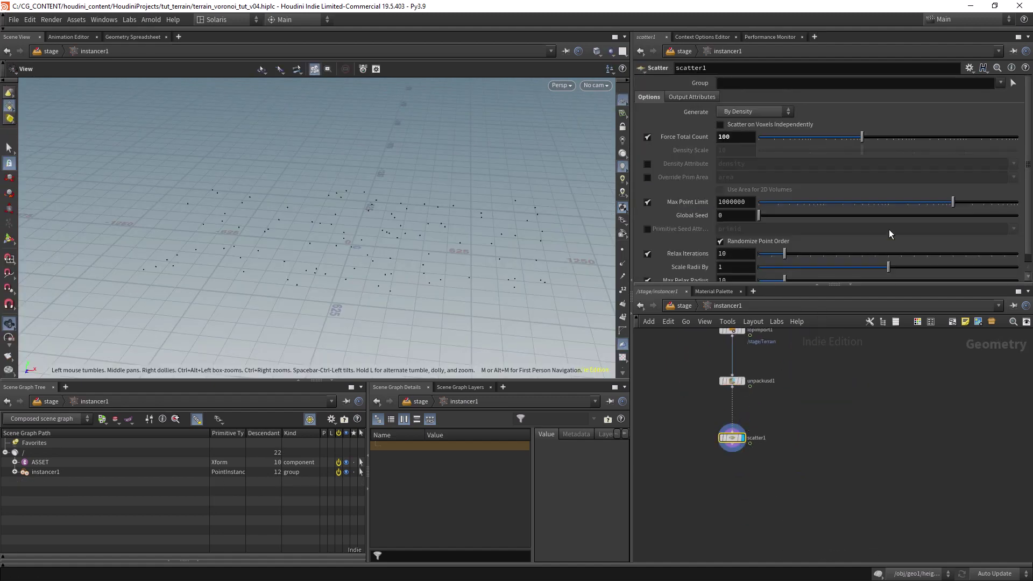
left_click(1012, 164)
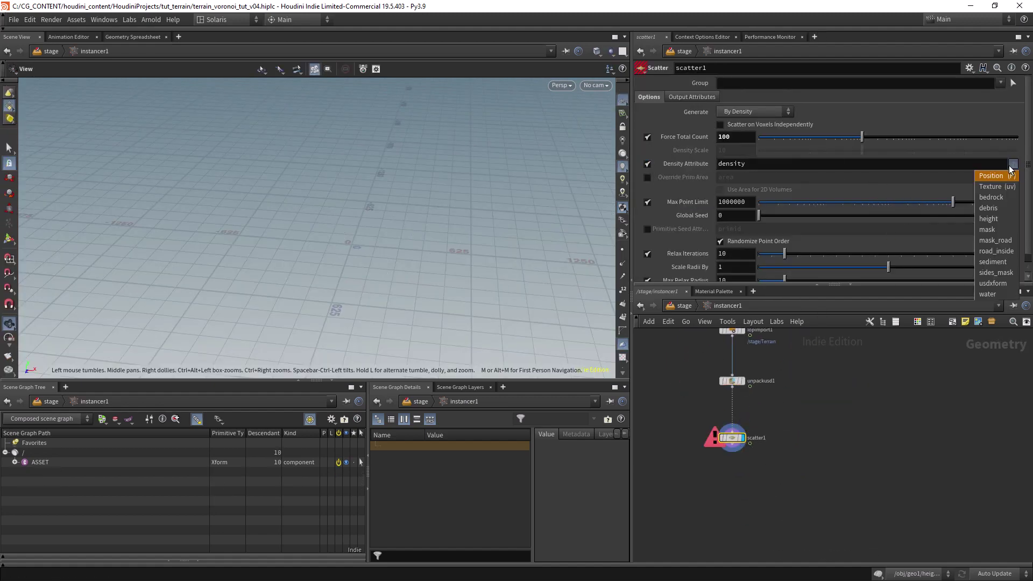
left_click(995, 271)
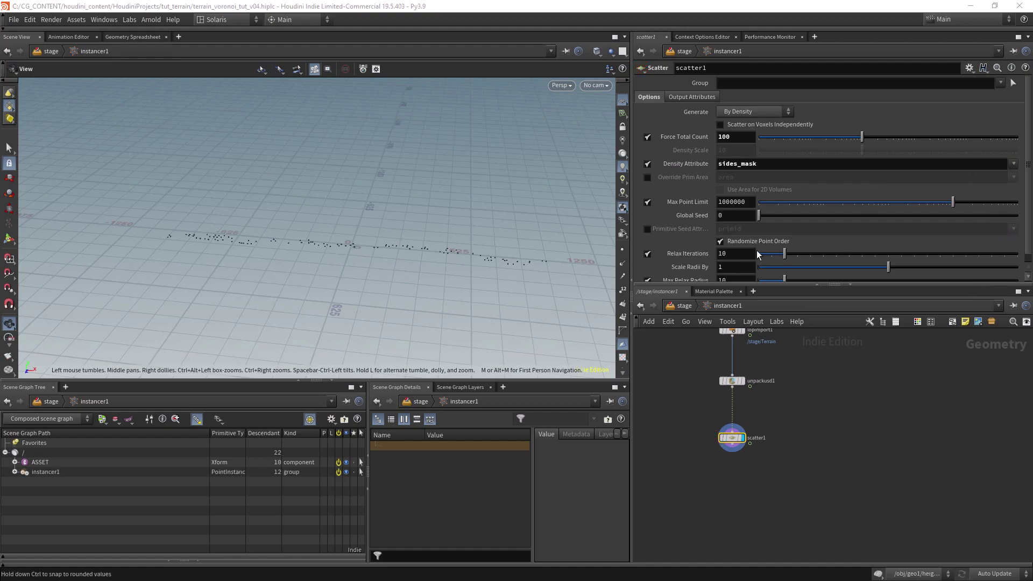
Return to the stage and examine the placement of the box proxies along the terrain's road sides.
left_click(681, 306)
key("Escape")
left_click_drag(410, 276, 421, 244)
key("Return")
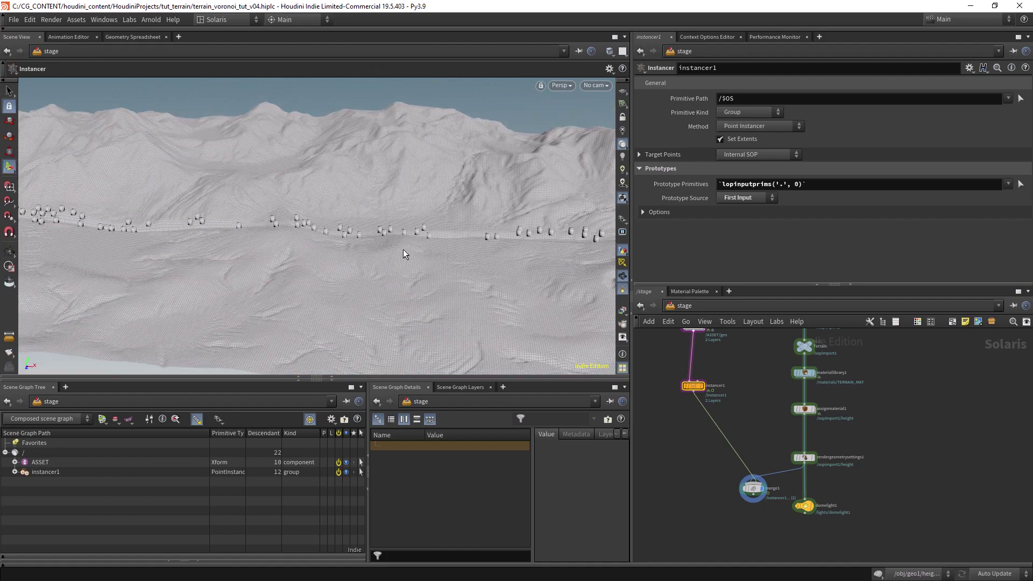
key("Escape")
mouse_move(406, 254)
left_mouse_down()
mouse_move(459, 203)
mouse_move(415, 219)
mouse_move(422, 226)
mouse_move(374, 221)
mouse_move(358, 253)
mouse_move(431, 258)
mouse_move(394, 208)
mouse_move(441, 221)
mouse_move(432, 233)
mouse_move(301, 218)
mouse_move(391, 265)
left_mouse_up()
key("Return")
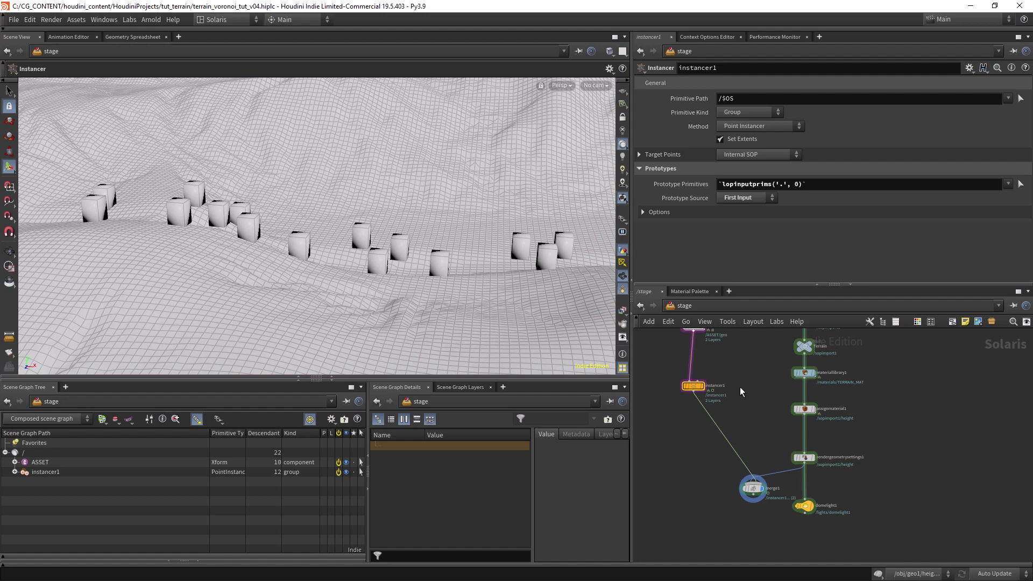
Enter instancer1 and insert an Attribute Wrangle node between unpackusd1 and scatter1.
scroll(703, 397, "up", 2)
double_click(696, 391)
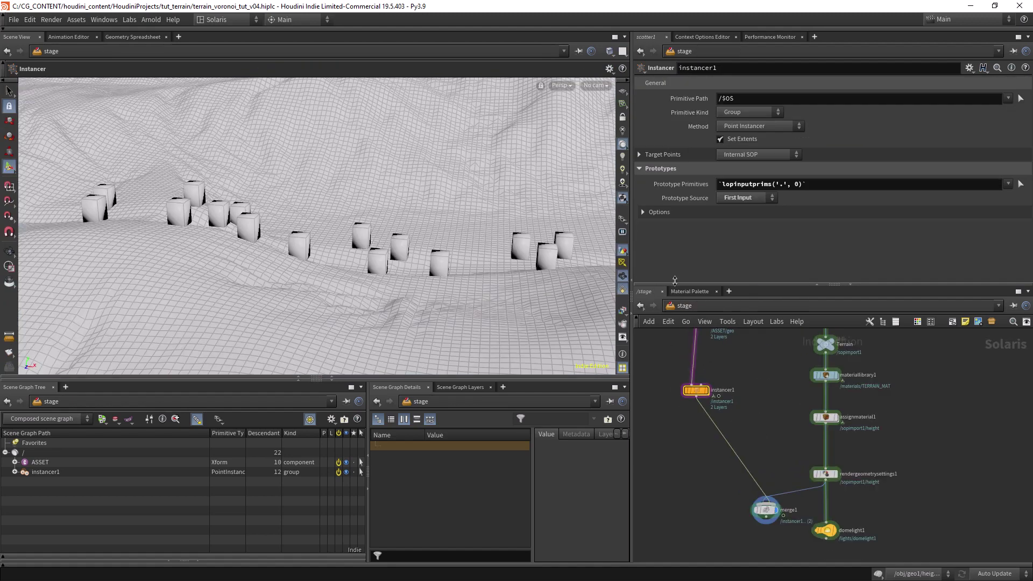
left_click(685, 306)
double_click(696, 391)
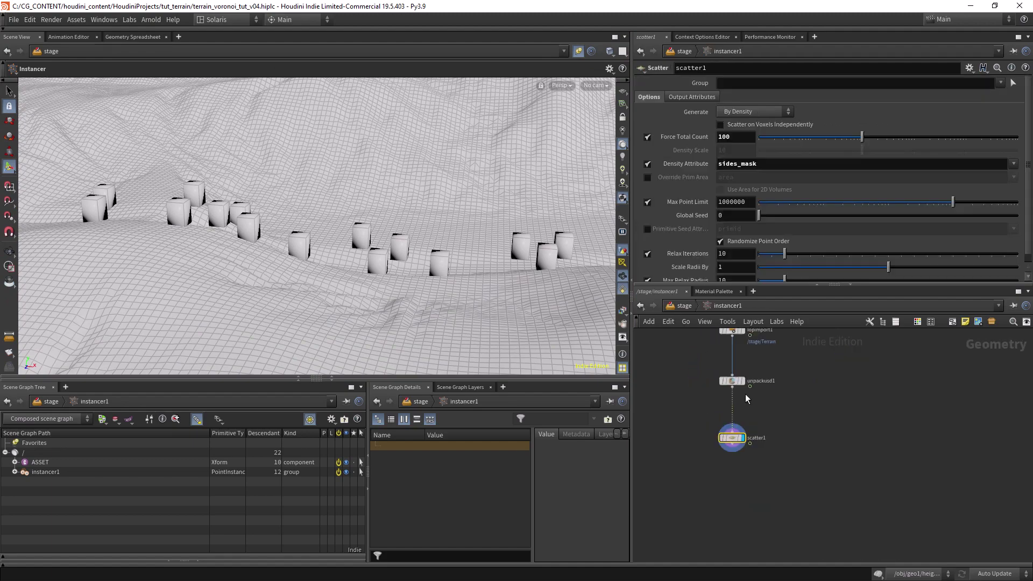
left_click_drag(733, 437, 730, 491)
key("Tab")
type("attrib wr")
key("Return")
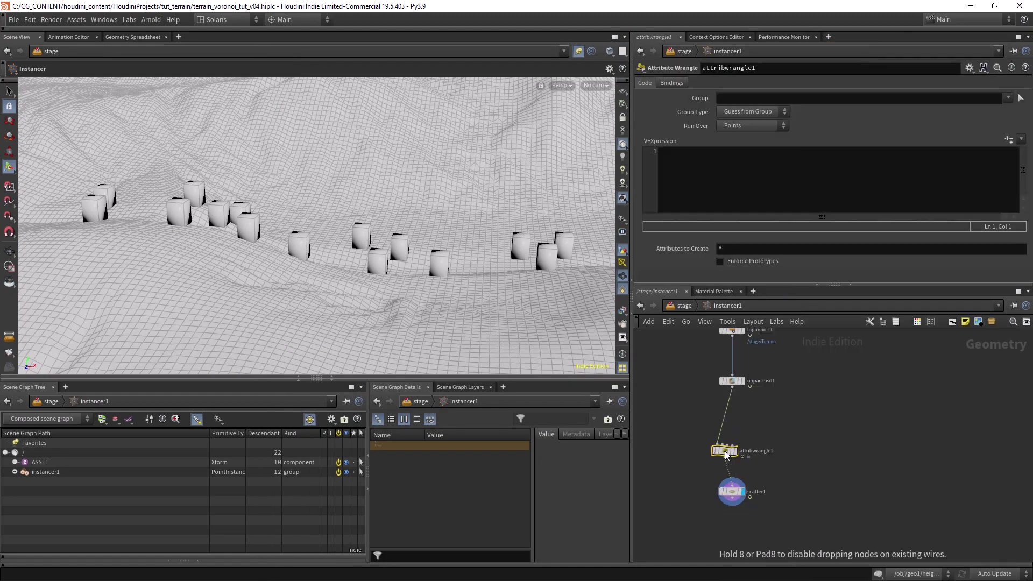
Start the VEX code of attribwrangle1 with the comment "// random vector" followed by a blank line.
left_click(731, 450)
left_click(671, 181)
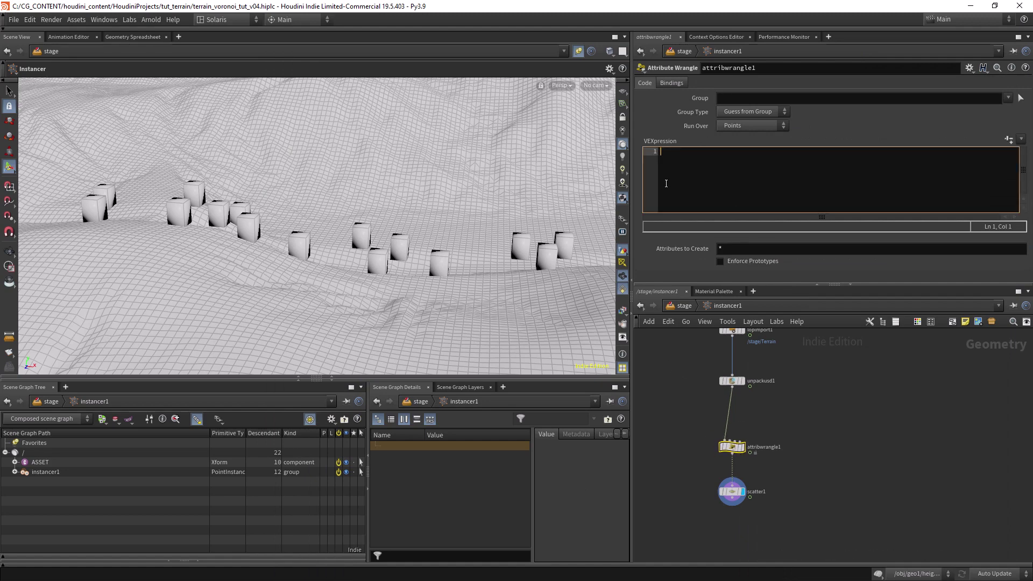
type("// random vectgo")
key("Return")
key("Return")
type("vector")
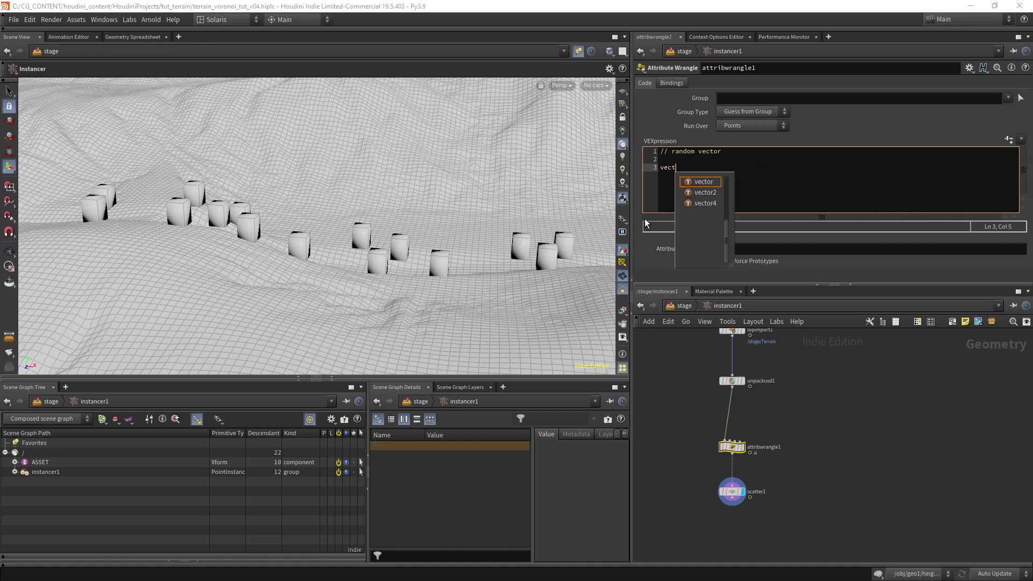
type(" r ")
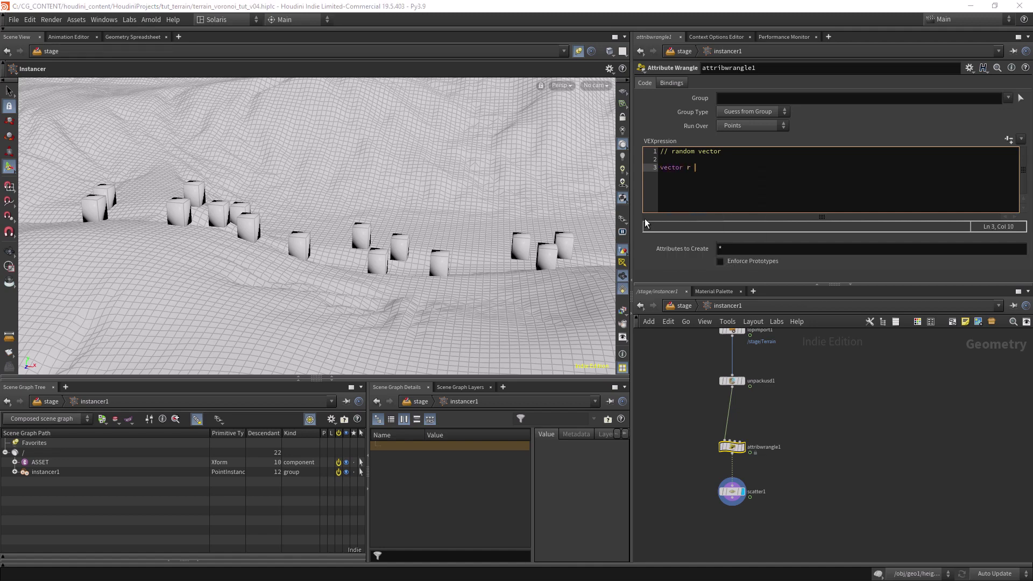
type("= vecot")
type("(")
key("BackSpace")
key("BackSpace")
type("tor(")
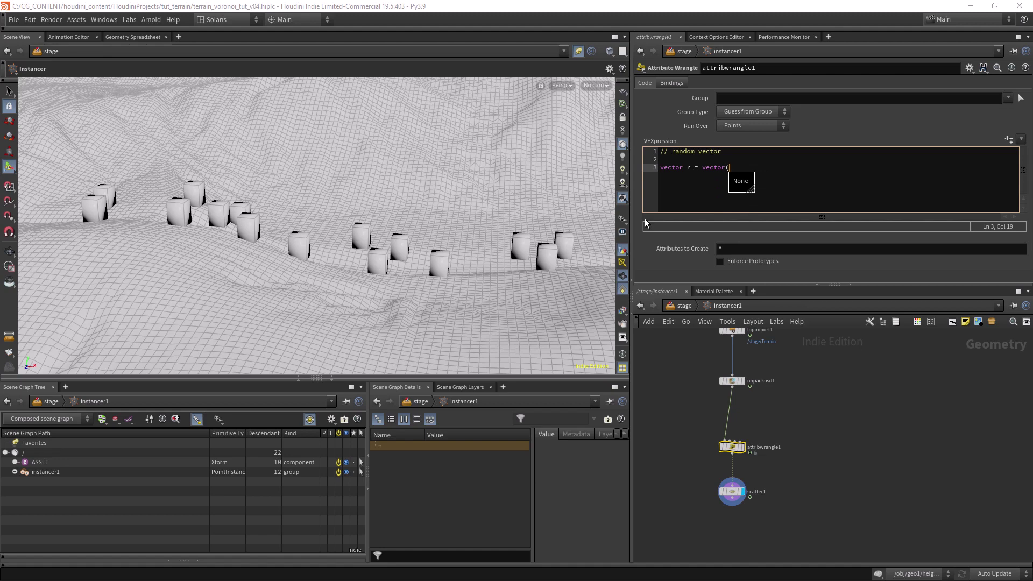
type("rand(")
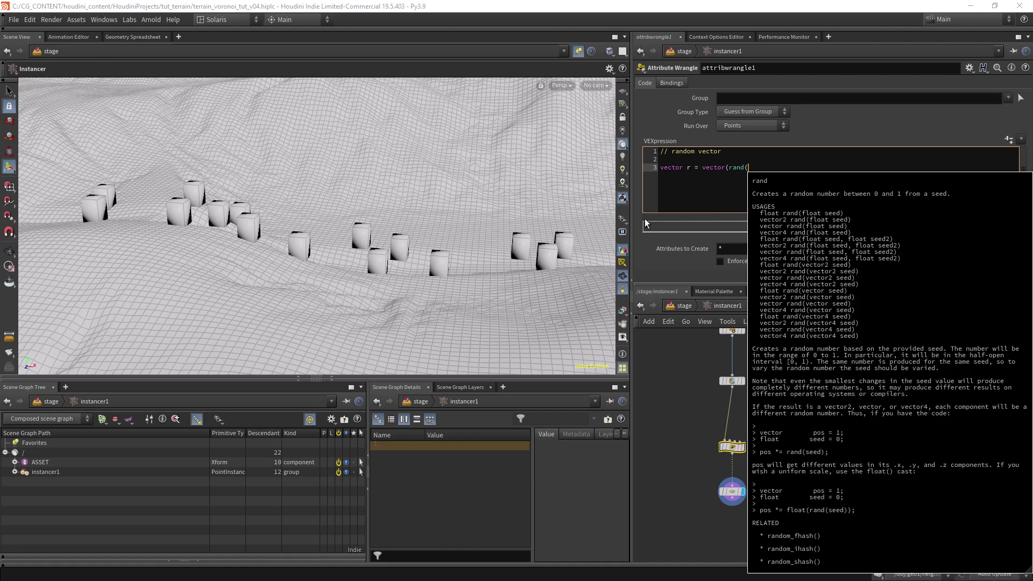
type("@ptnum")
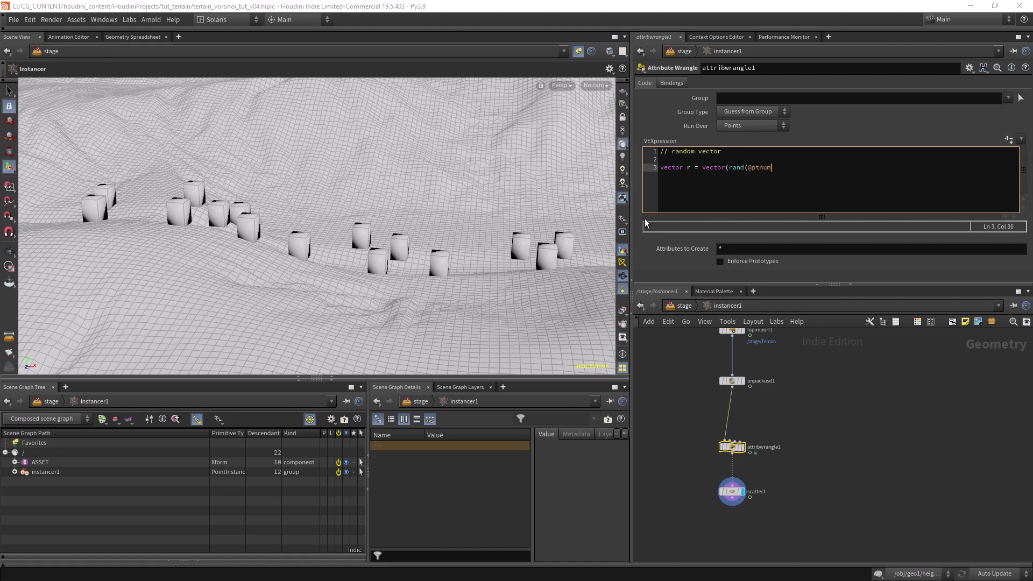
type("+chf(\"seed\")));")
key("Return")
key("Return")
Add the rotation range line to the wrangle code: vector rot = fit01(r,chv("r_min"),chv("r_max"));.
type("vectotor rot")
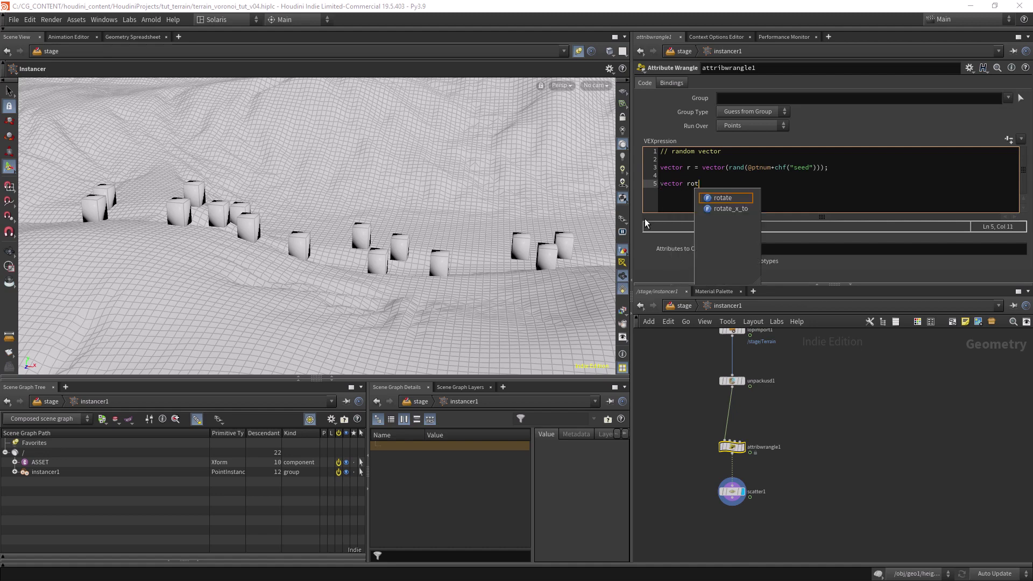
type(" =")
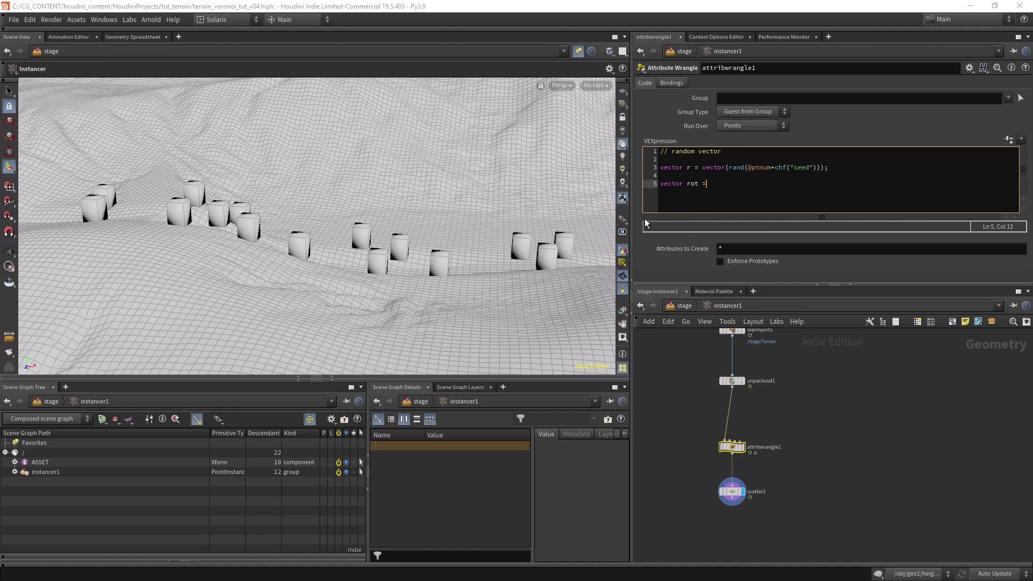
type(" fot01(")
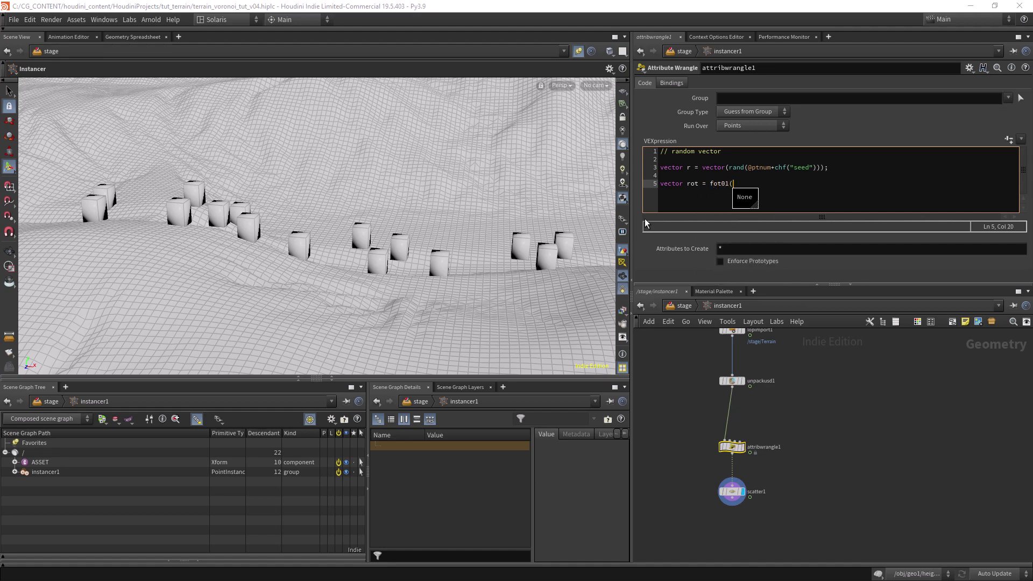
type("r,chv")
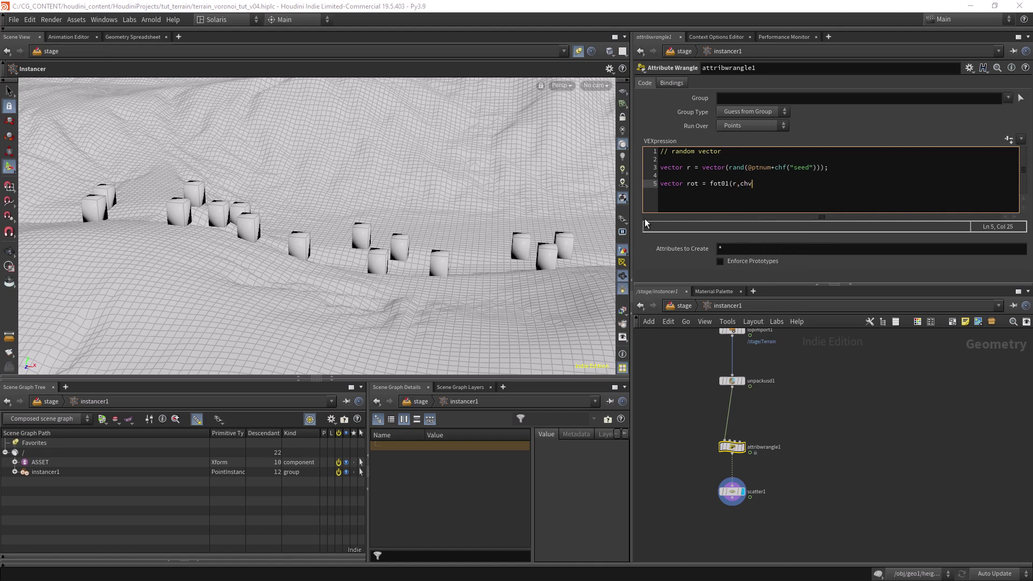
type("(\"r_min")
key("shift+Left")
key("shift+Left")
key("shift+Left")
key("shift+Left")
key("shift+Left")
key("shift+Left")
key("shift+Left")
key("shift+Left")
key("shift+Left")
key("shift+Left")
key("shift+Left")
key("shift+Left")
key("shift+Left")
key("ctrl+c")
key("Left")
key("BackSpace")
type("i")
key("ctrl+v")
type("max")
key("Return")
key("Return")
Declare an identity matrix in the wrangle code with the line matrix3 m = ident(); followed by a blank line.
type("m")
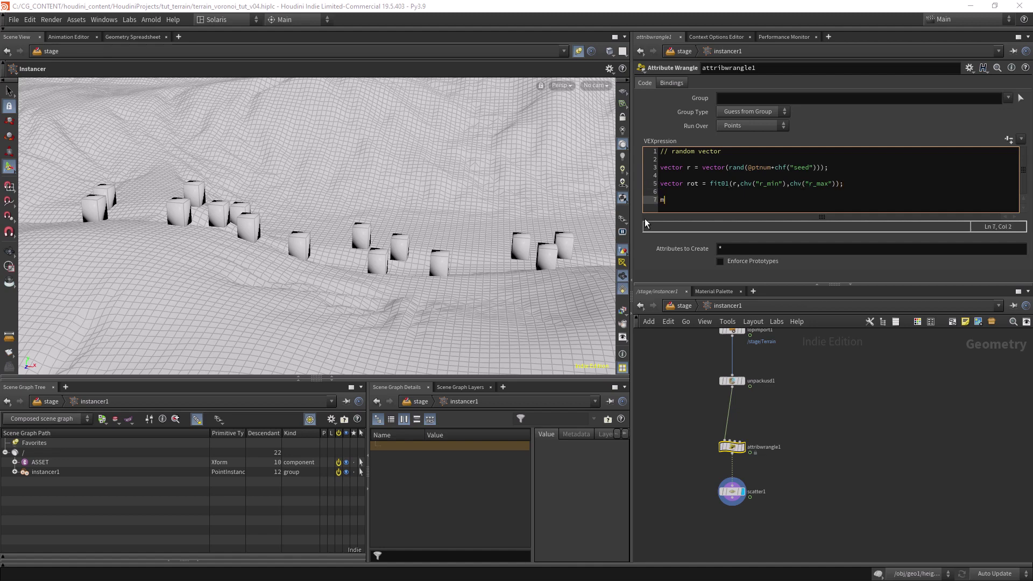
type("atrix3 =")
key("BackSpace")
type("m = ide")
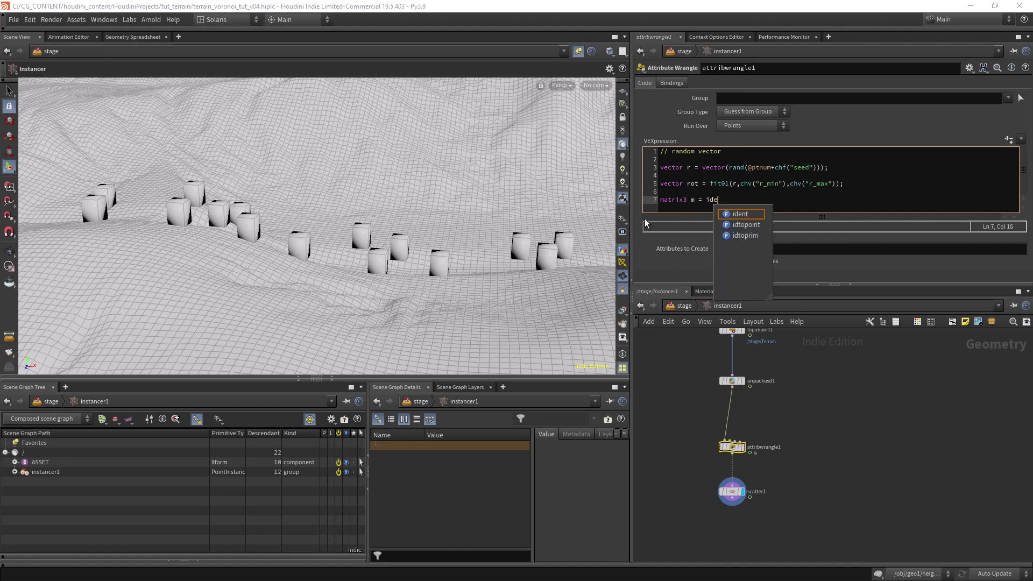
type("nt();")
key("Return")
key("Return")
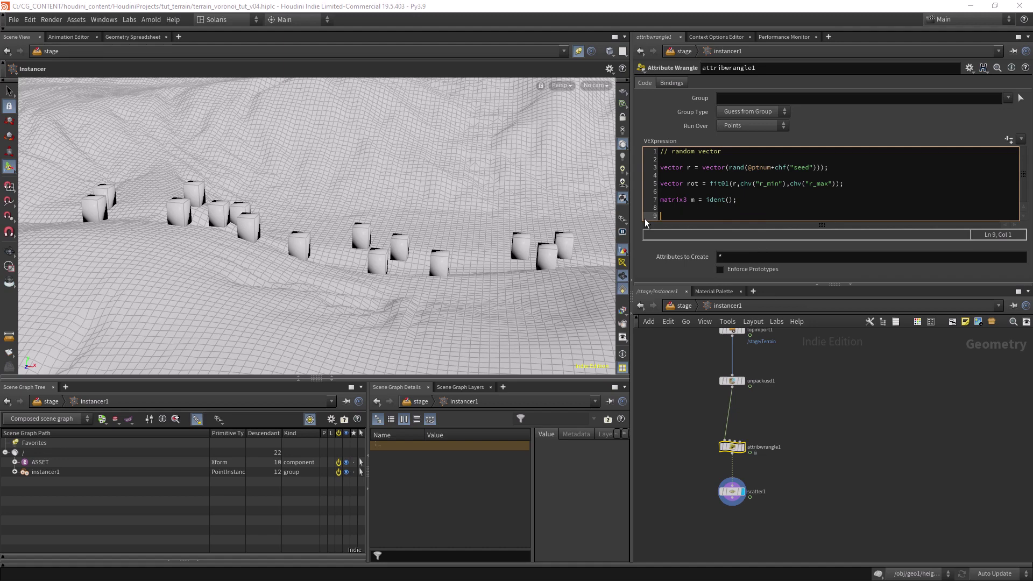
Add the X-axis rotation line rotate(m, radians(rot.x), {1,0,0}); below the matrix declaration in the wrangle code.
type("rotate")
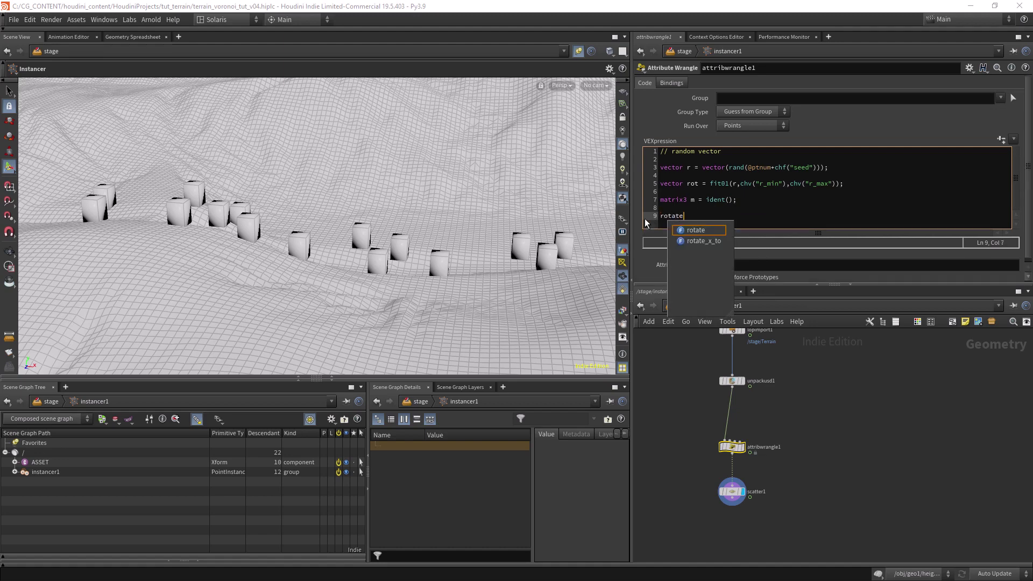
type("(")
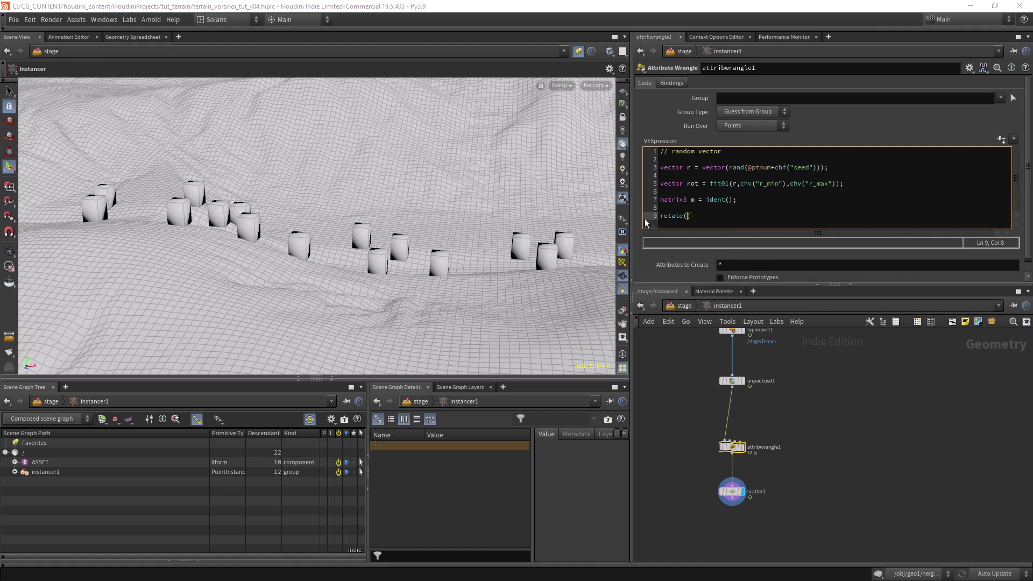
type("m, radian")
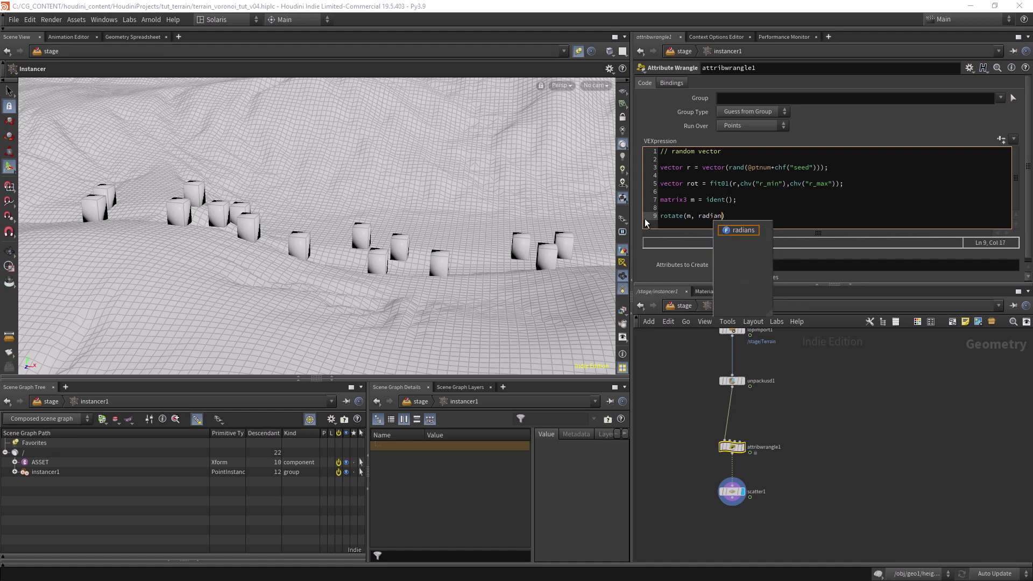
type("s(rot.x")
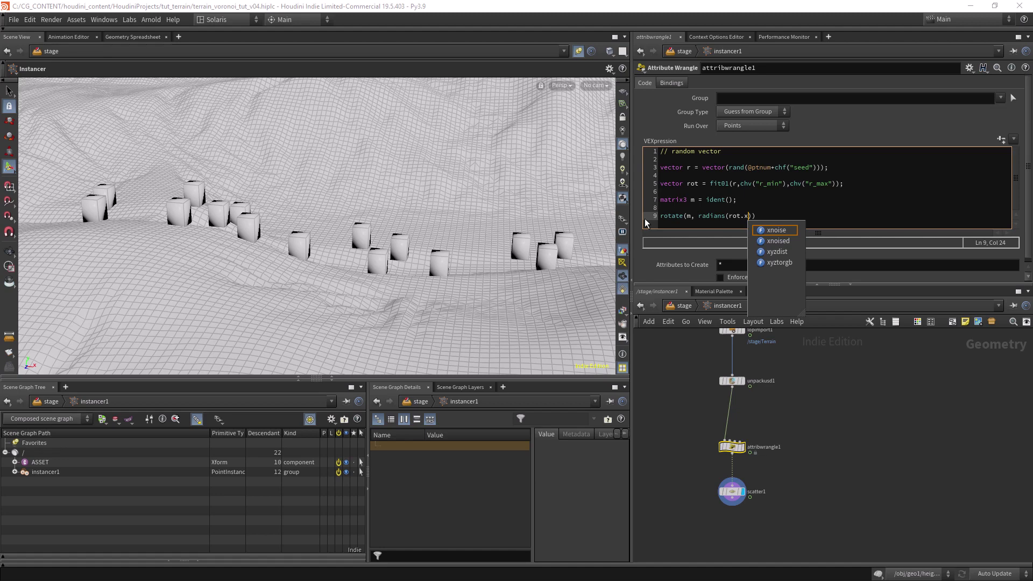
type(")")
type(", ")
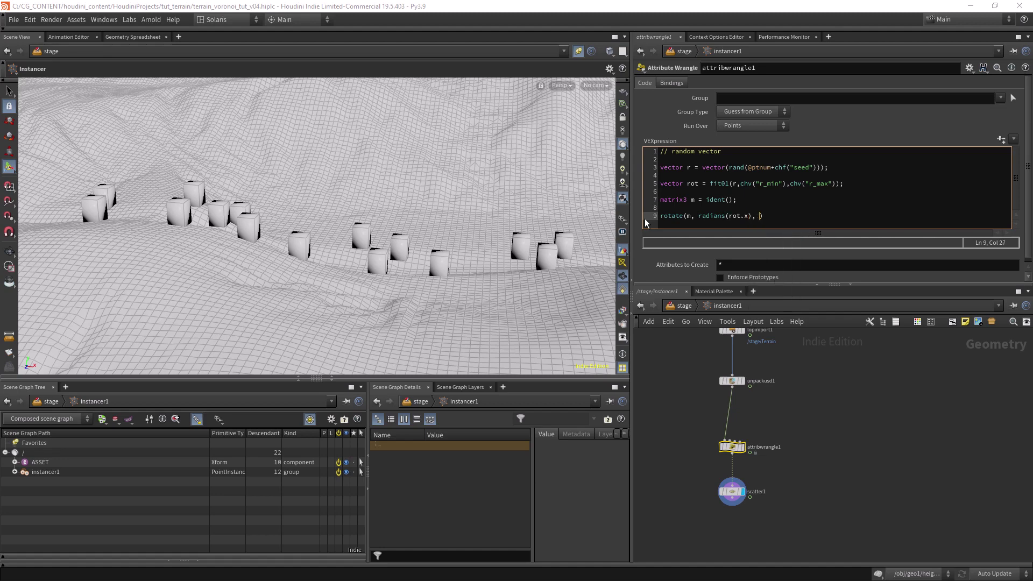
type("{1,0,0});")
Duplicate the rotation line twice, adapting the copies to rot.y with axis {0,1,0} and rot.z with axis {0,0,1}.
key("shift+Home")
key("ctrl+c")
key("End")
key("Return")
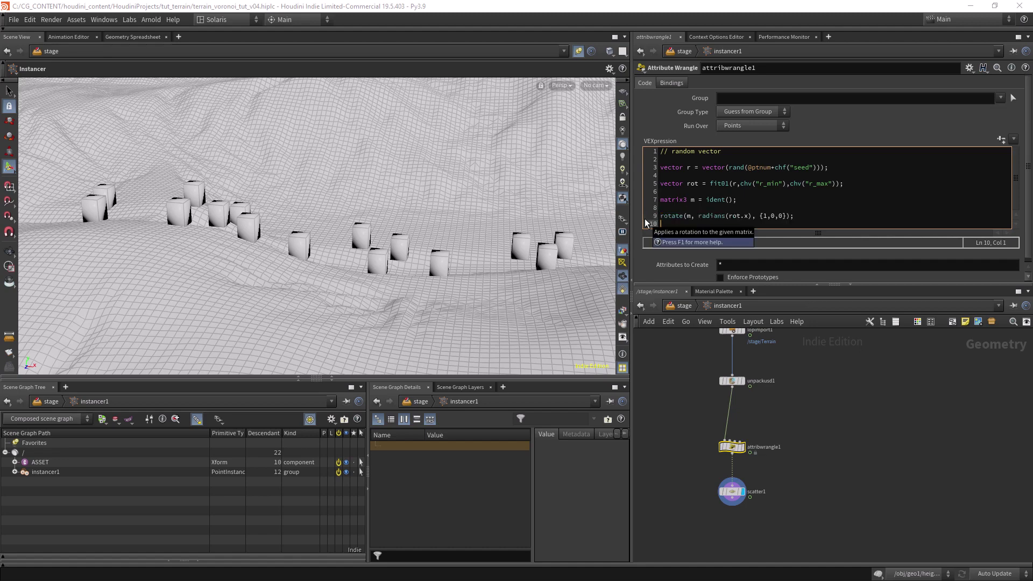
key("ctrl+v")
key("Return")
key("ctrl+v")
double_click(746, 224)
type("y")
double_click(746, 232)
type("z")
double_click(773, 224)
type("1")
double_click(765, 224)
type("0")
double_click(765, 232)
type("0")
double_click(780, 233)
type("1")
key("End")
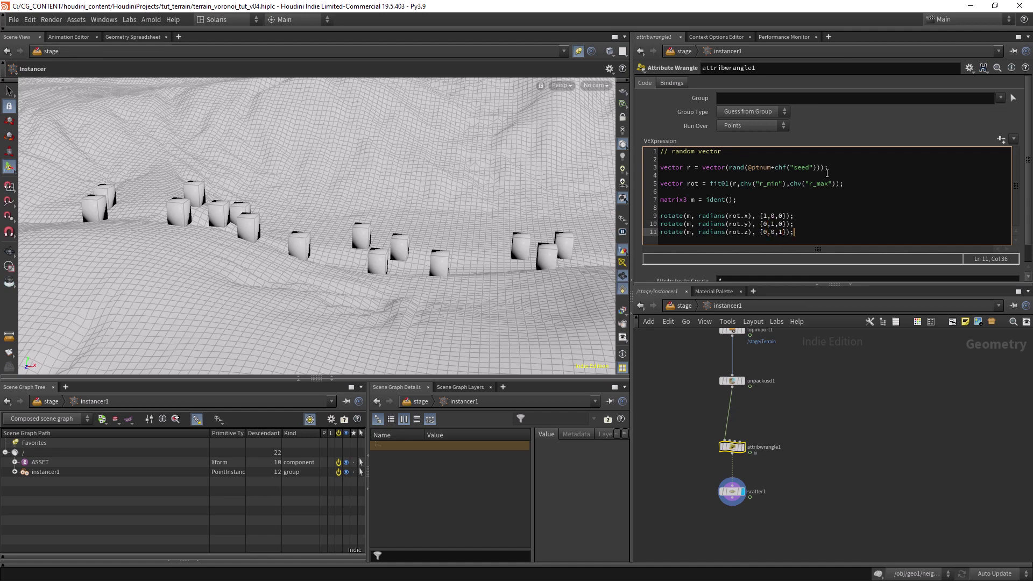
Add the line p@orient = quaternion(m); below the three rotation lines.
key("Return")
key("Return")
type("p")
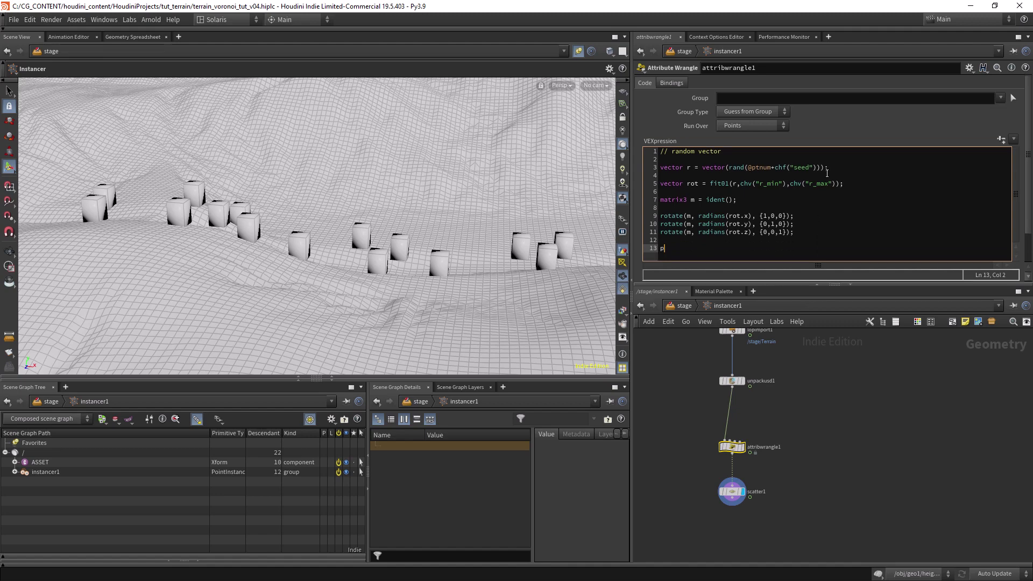
type("@orient =")
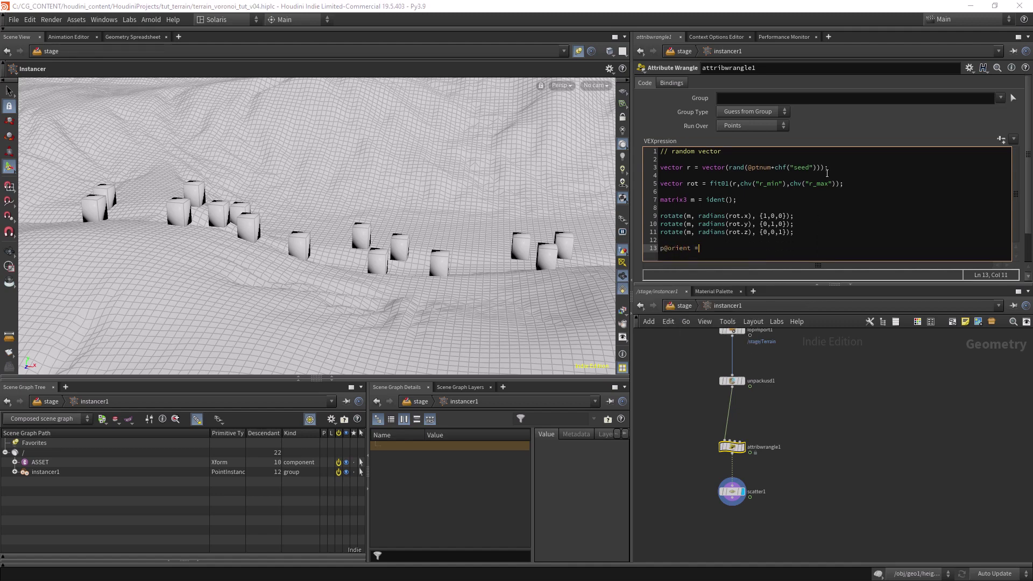
type(" qu")
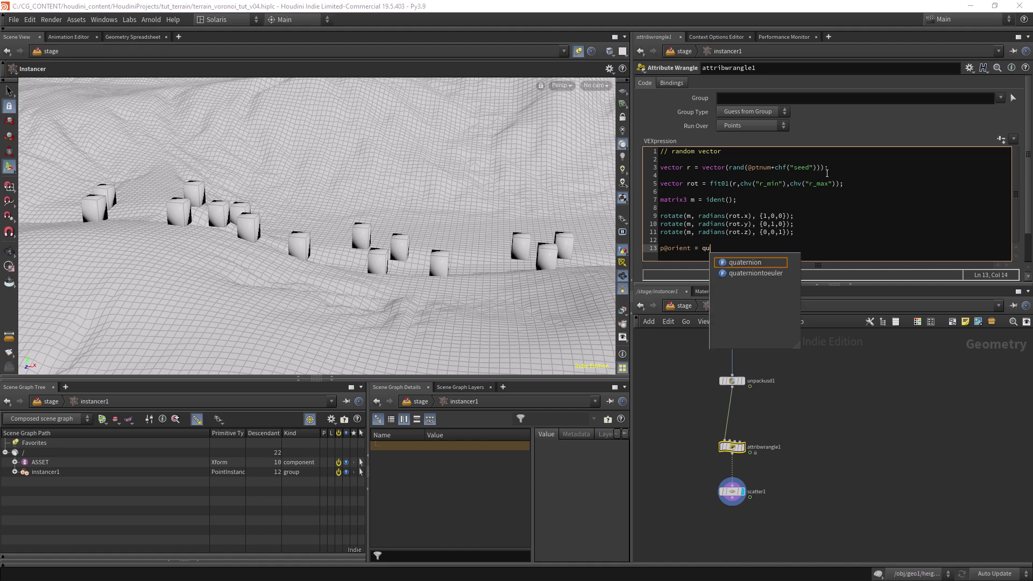
left_click(754, 264)
type("(m);")
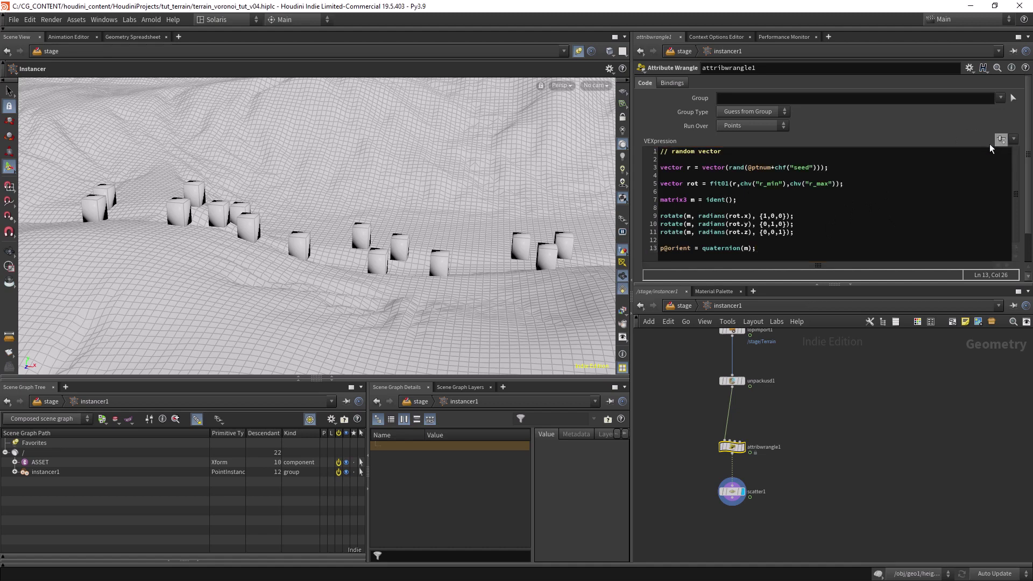
Set the wrangle's Y rotation range to R Min -360 and R Max 360, and the seed to about 0.137.
scroll(1026, 151, "down", 3)
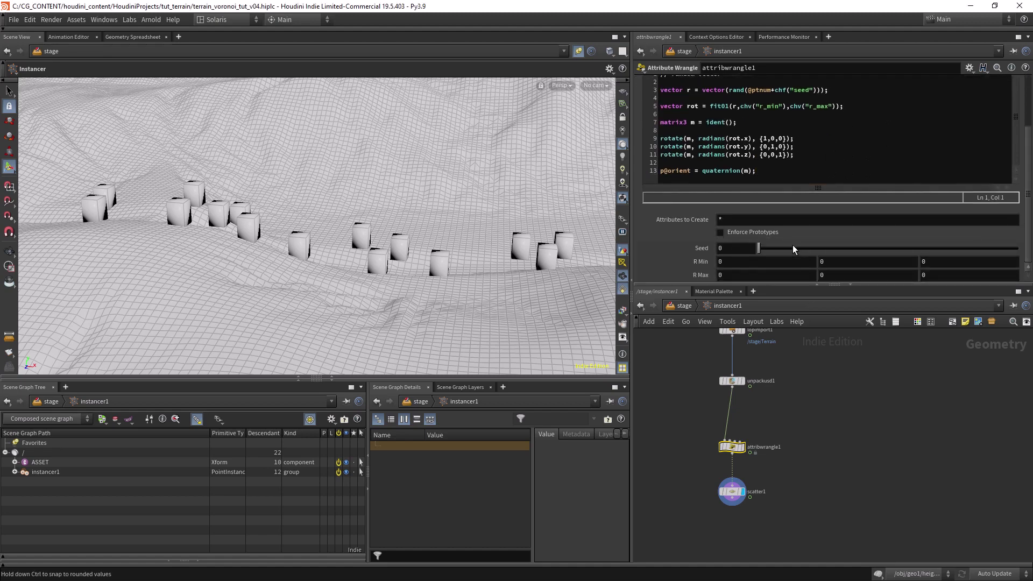
left_click(759, 249)
left_click(867, 262)
type("-")
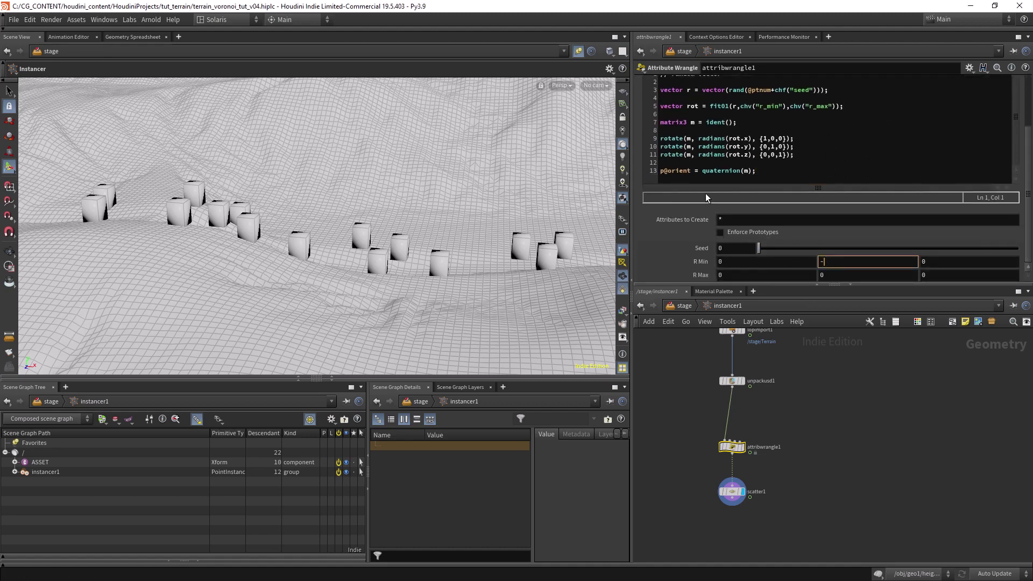
type("360")
key("Tab")
key("Tab")
key("Tab")
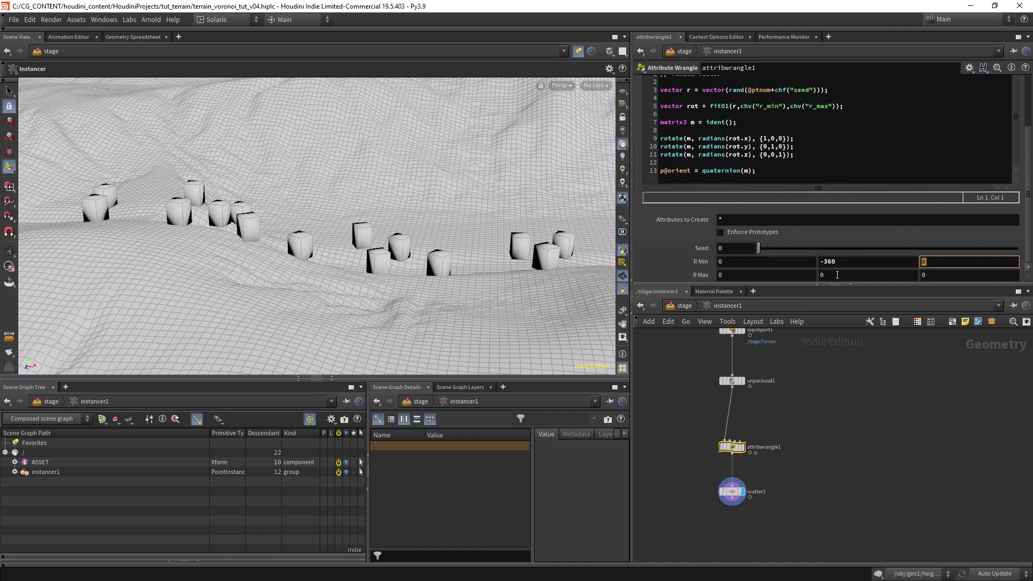
type("360")
key("Return")
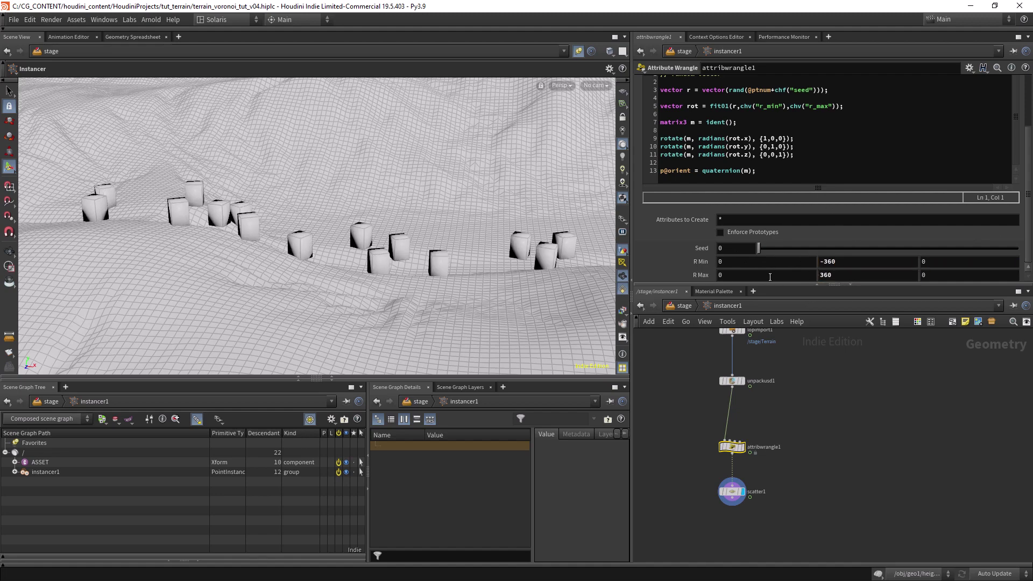
mouse_move(780, 245)
left_mouse_down()
mouse_move(860, 240)
mouse_move(763, 253)
mouse_move(845, 247)
mouse_move(794, 247)
left_mouse_up()
Try an R Max X of -90 and a Z rotation range of -80 to 80 on the instances.
middle_click_drag(733, 276, 721, 242)
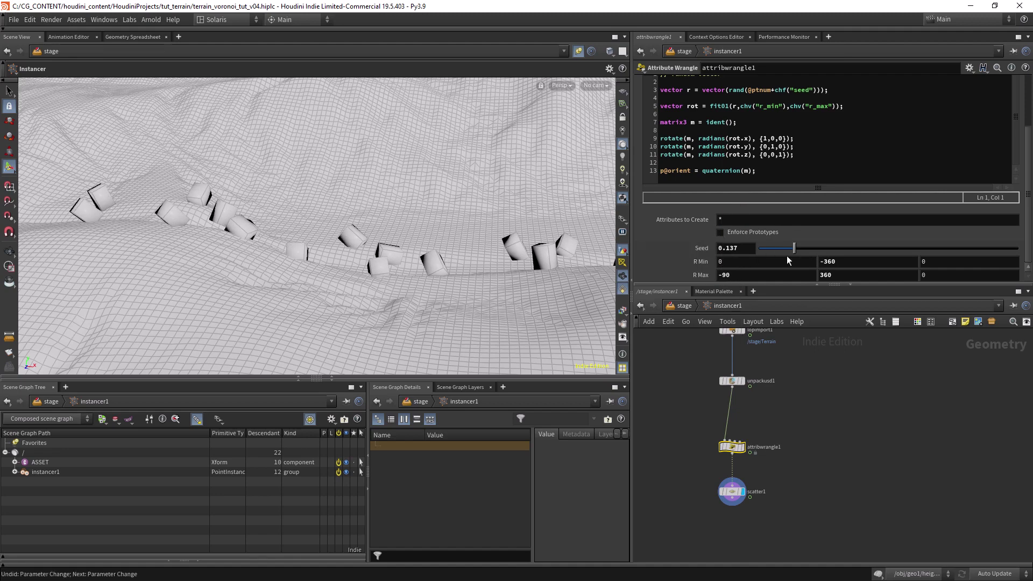
middle_click_drag(943, 275, 963, 240)
left_click(924, 262)
type("-80")
key("Return")
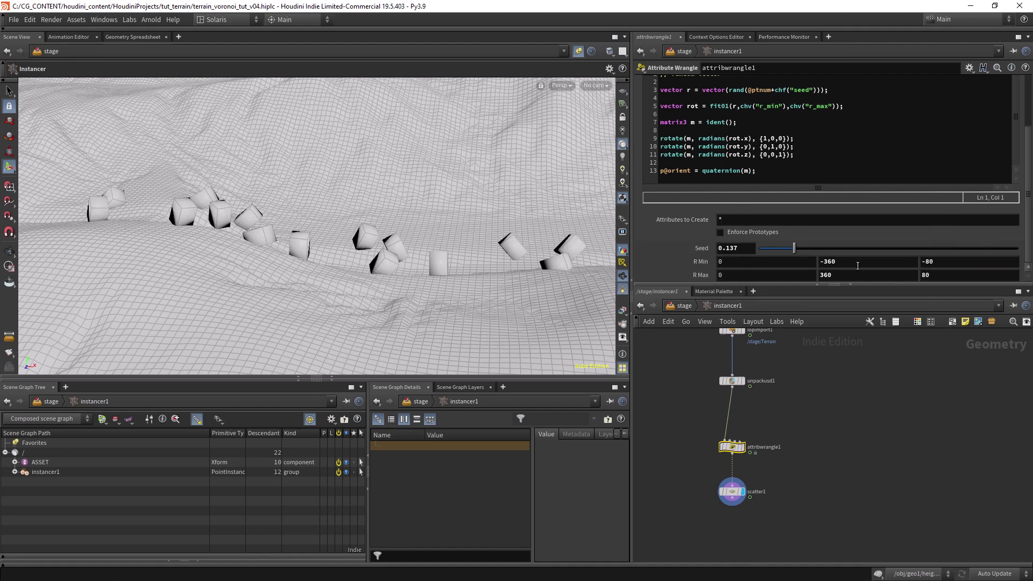
key("Escape")
left_click_drag(466, 194, 301, 253)
Reset the Z components of R Min and R Max to 0.
left_click(947, 262)
type("0")
left_click(947, 274)
type("0")
key("Return")
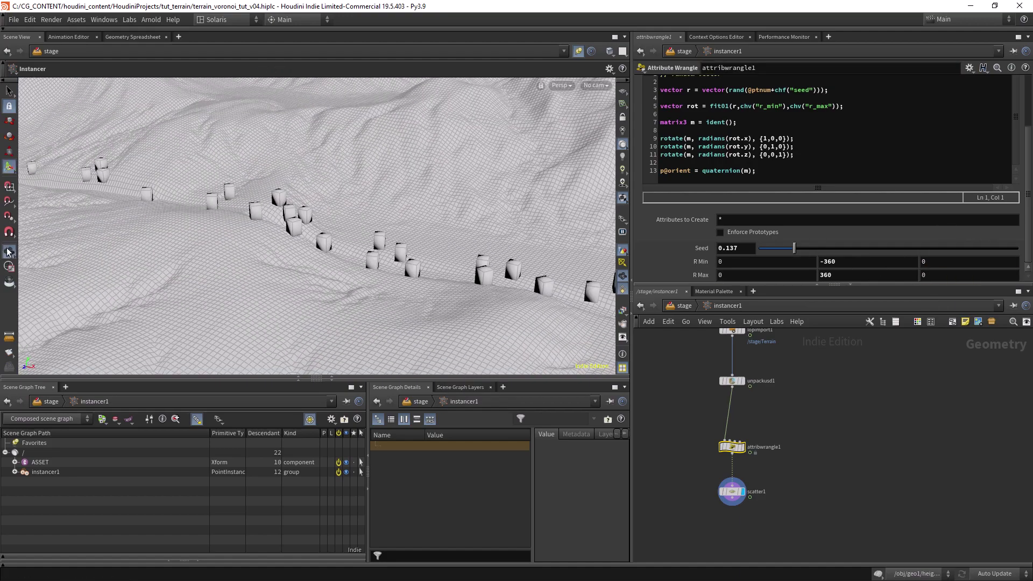
Inspect from closer viewpoints how the scattered instances sit on the sloping terrain.
key("Escape")
left_click_drag(407, 216, 324, 205)
right_click_drag(325, 204, 367, 177)
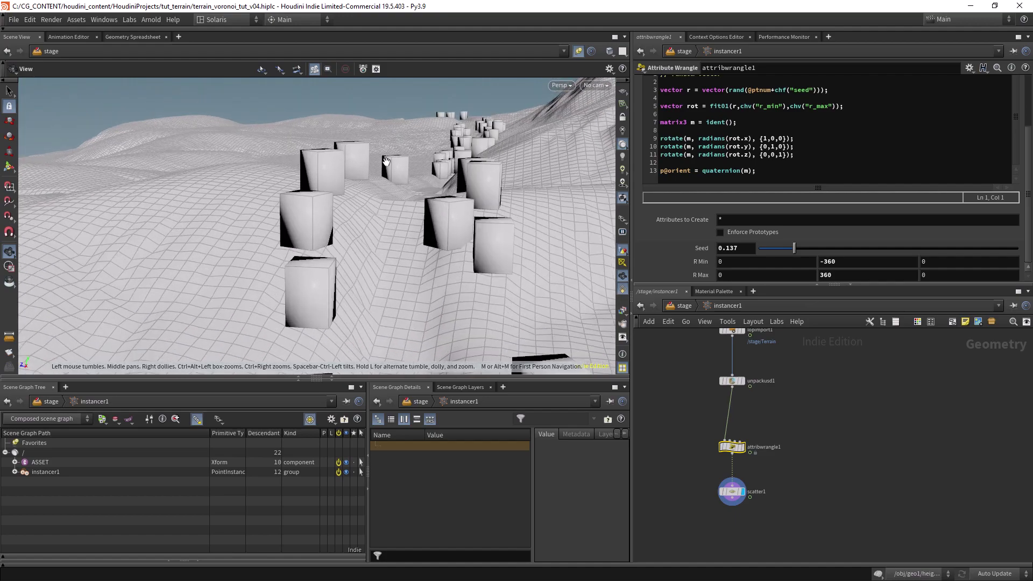
middle_click_drag(357, 252, 362, 224)
left_click_drag(392, 185, 402, 237)
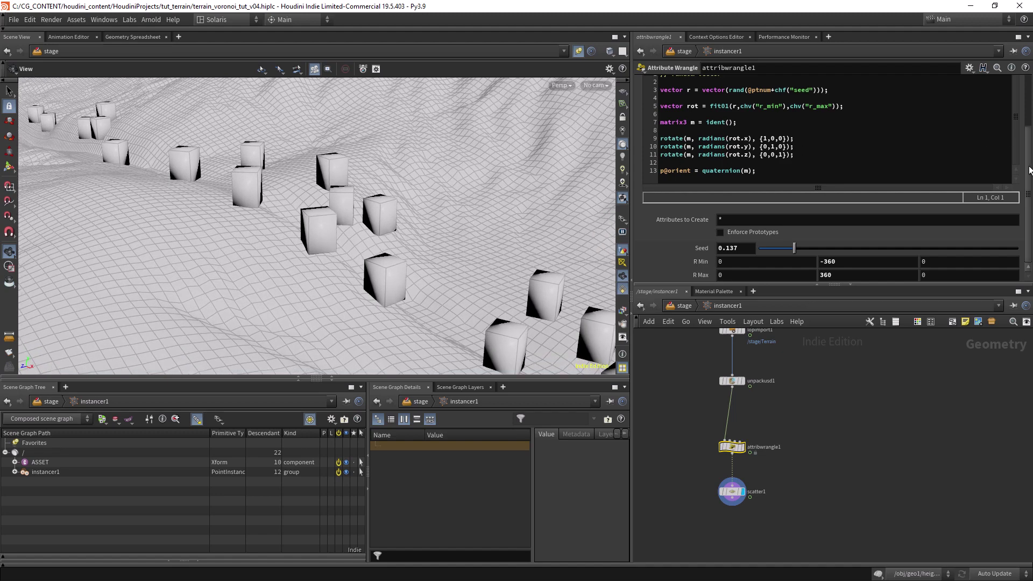
Declare the toggle variable with int switch = chi("surface_orient"); at the end of the wrangle code.
left_click(802, 178)
key("Return")
key("Return")
key("Return")
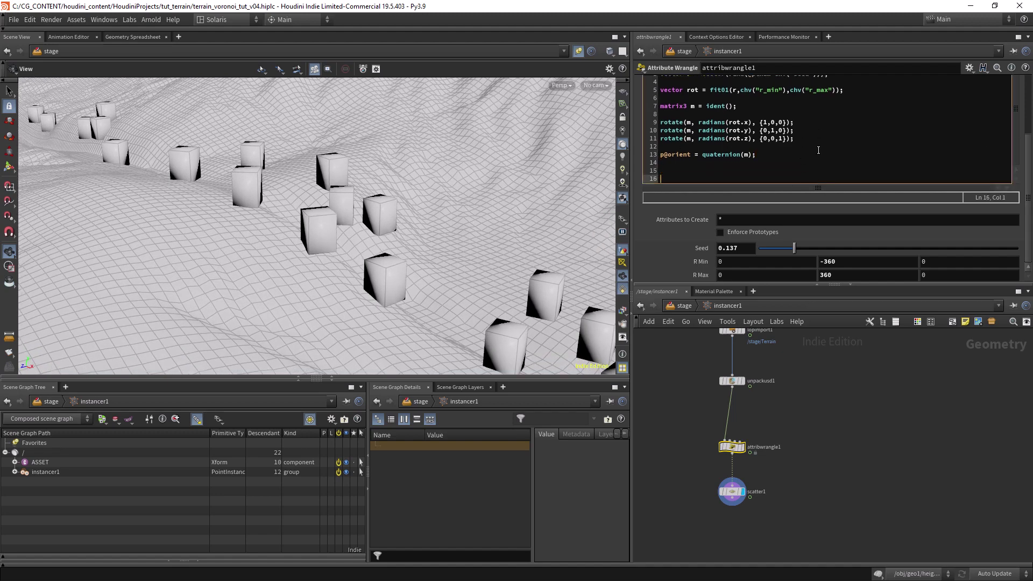
type("int")
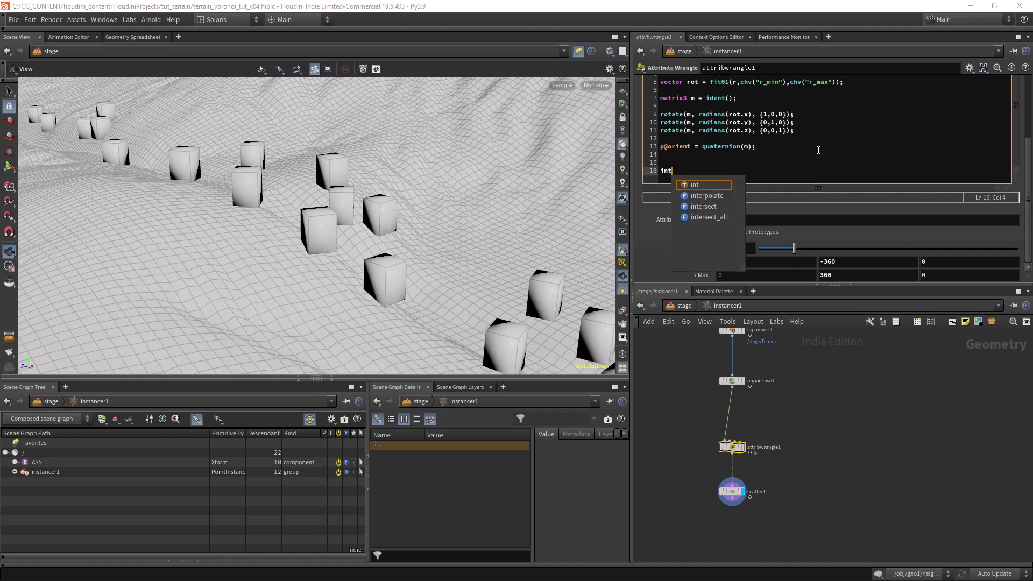
type(" switch")
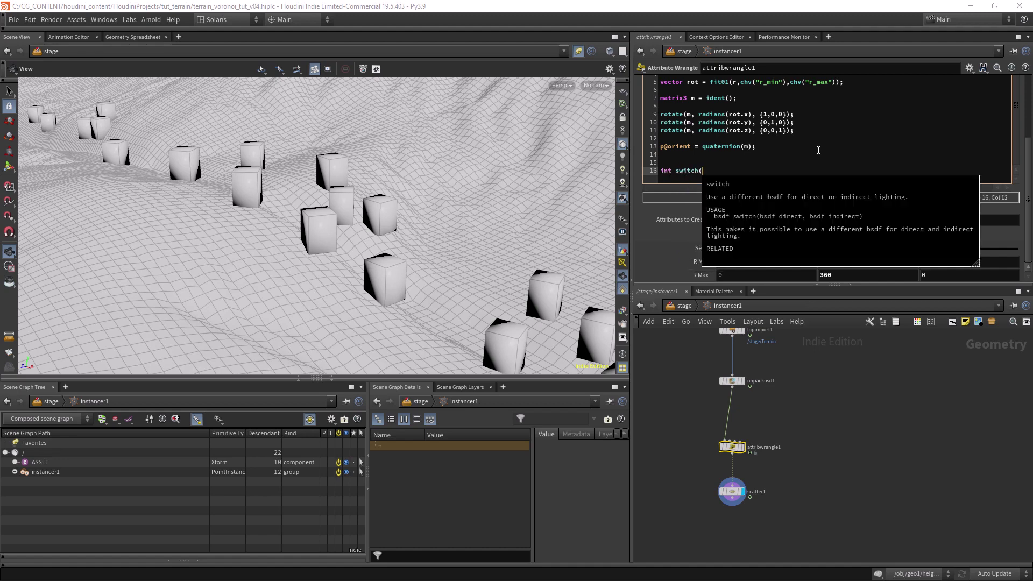
type(" = chv()")
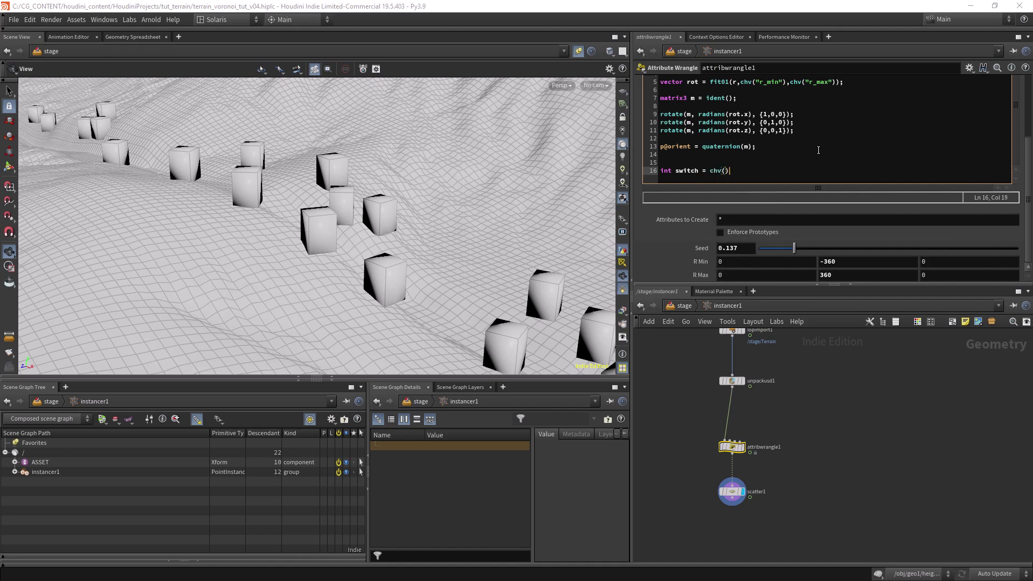
key("Left")
type("\"surface_orient\");")
key("Left")
key("Left")
key("Left")
key("Left")
key("BackSpace")
type("i")
key("End")
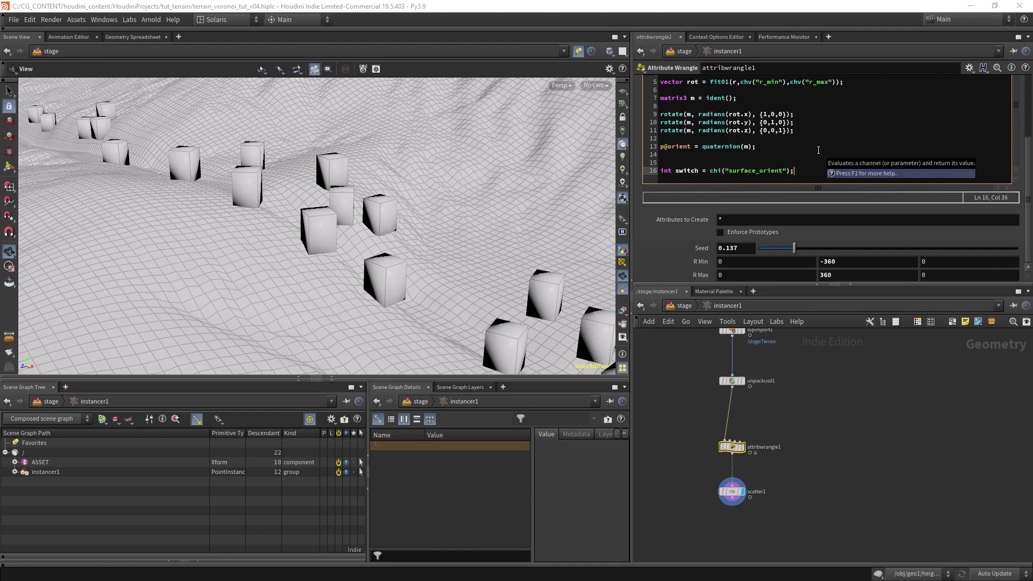
Add an empty if (switch == 1) { } block below the switch variable.
key("Return")
key("Return")
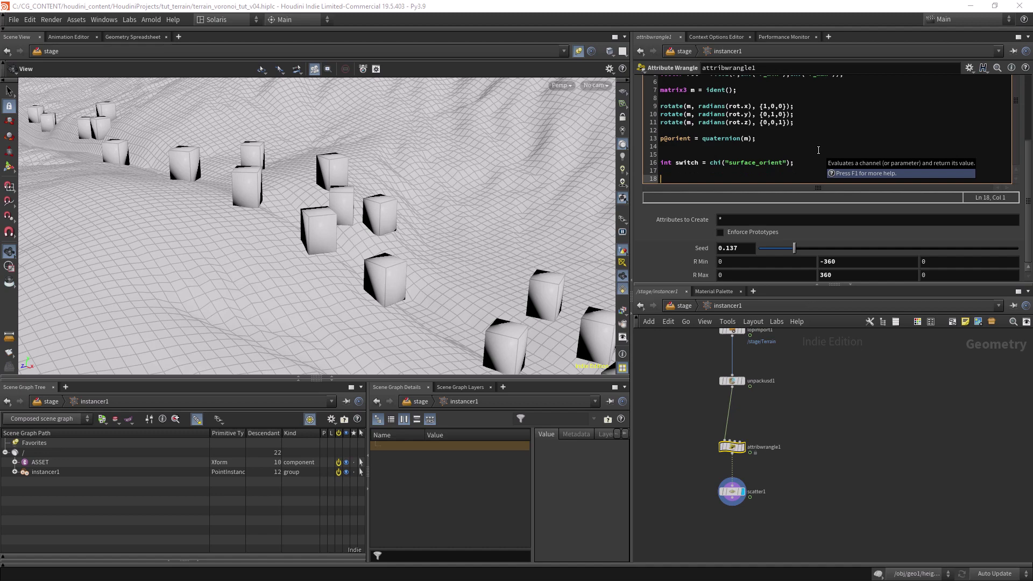
type("if ")
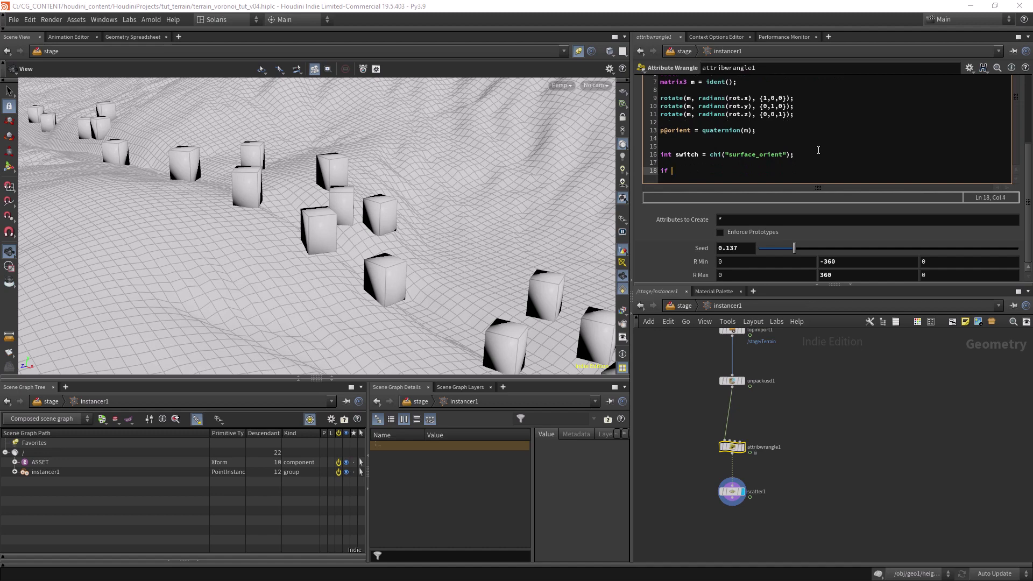
type("(switch == 1) {")
key("Return")
key("Return")
key("Return")
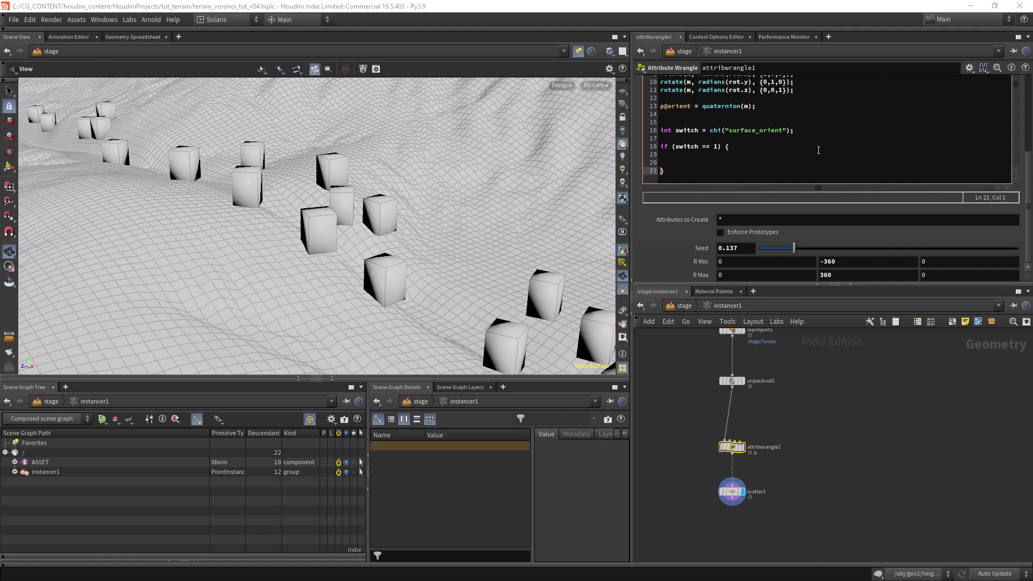
key("Up")
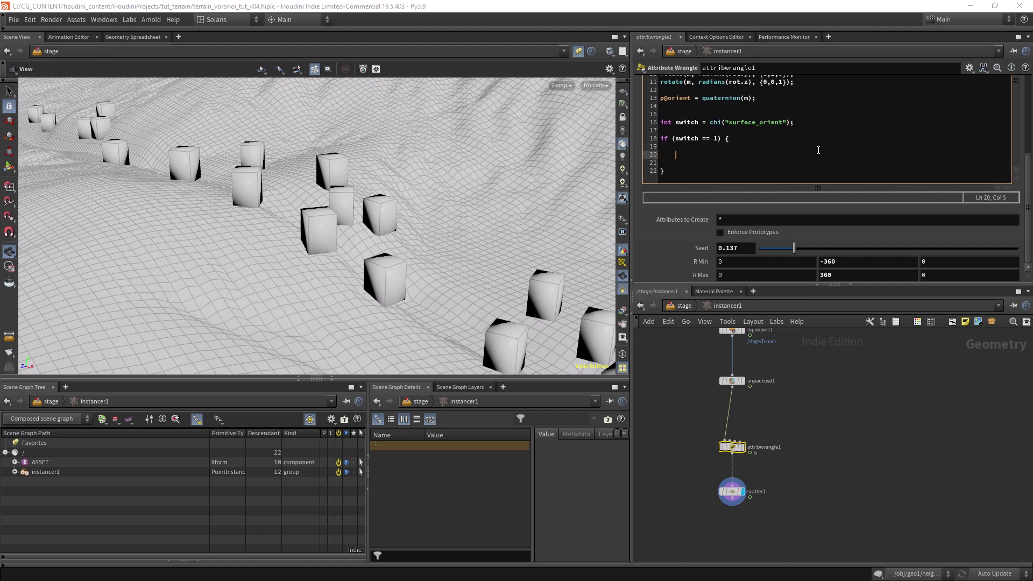
type("@orient += dih")
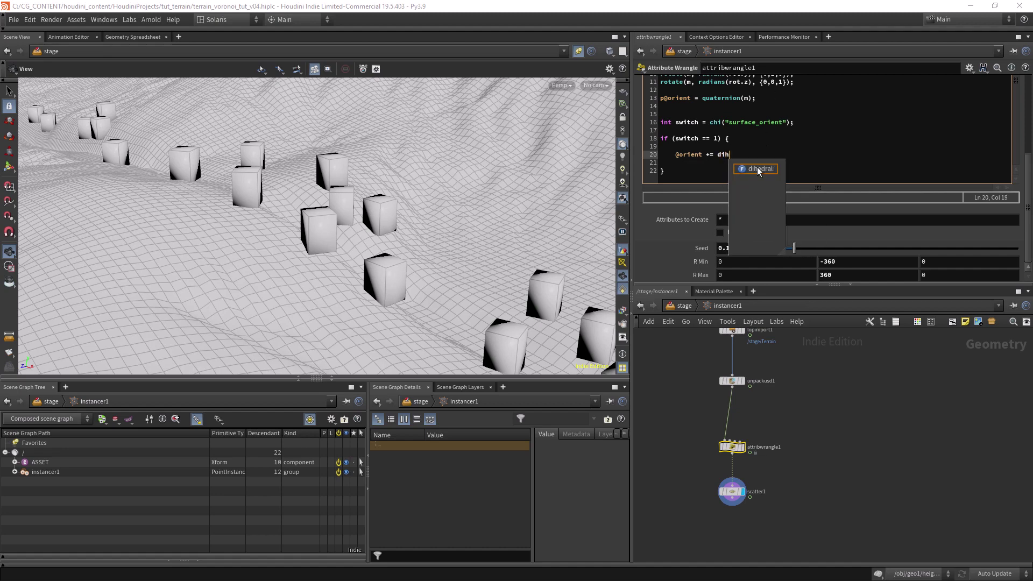
left_click(755, 170)
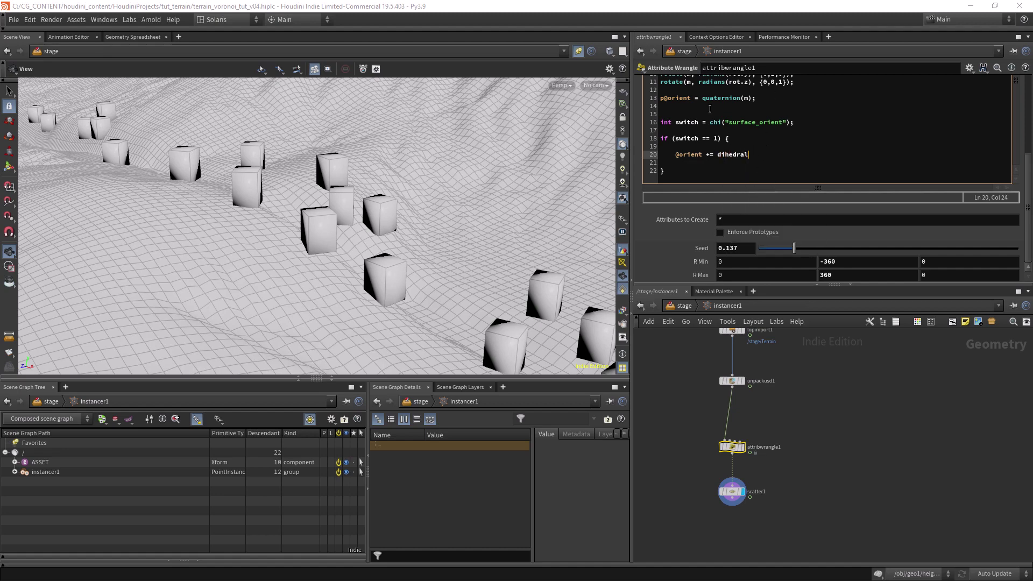
type("(@")
key("BackSpace")
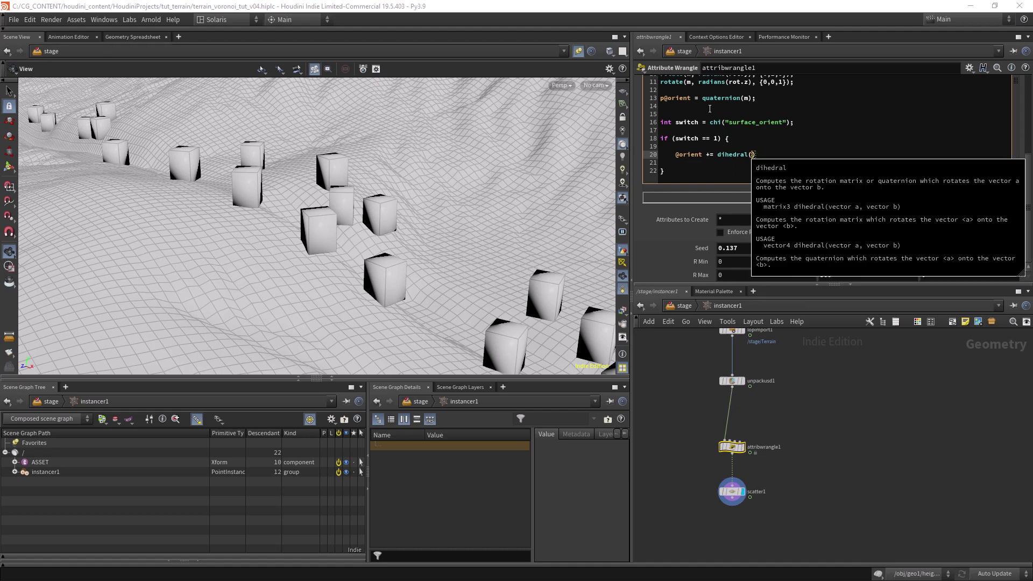
type("{}")
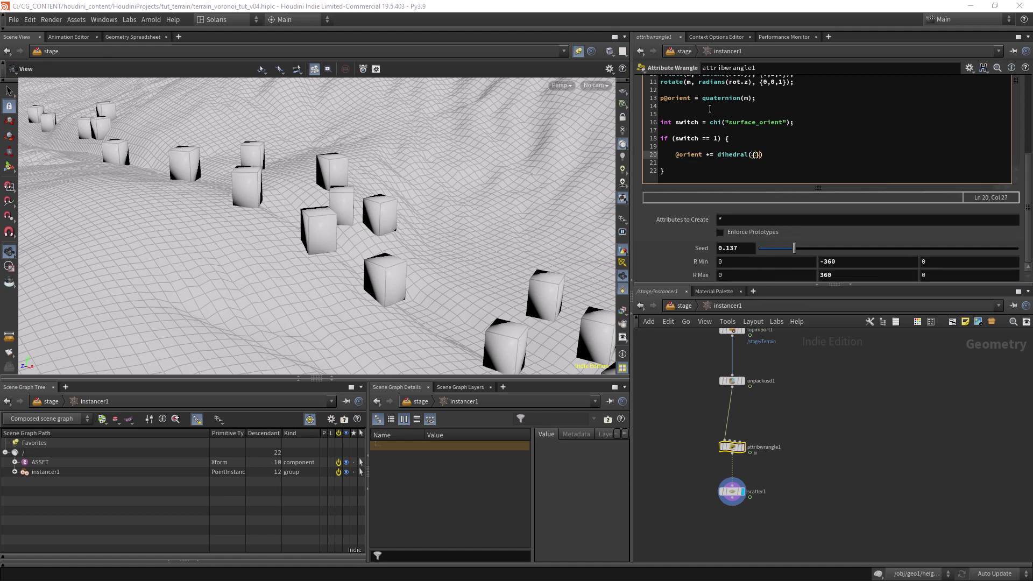
key("Left")
type("0,1,0}, @N);")
key("Down")
key("Down")
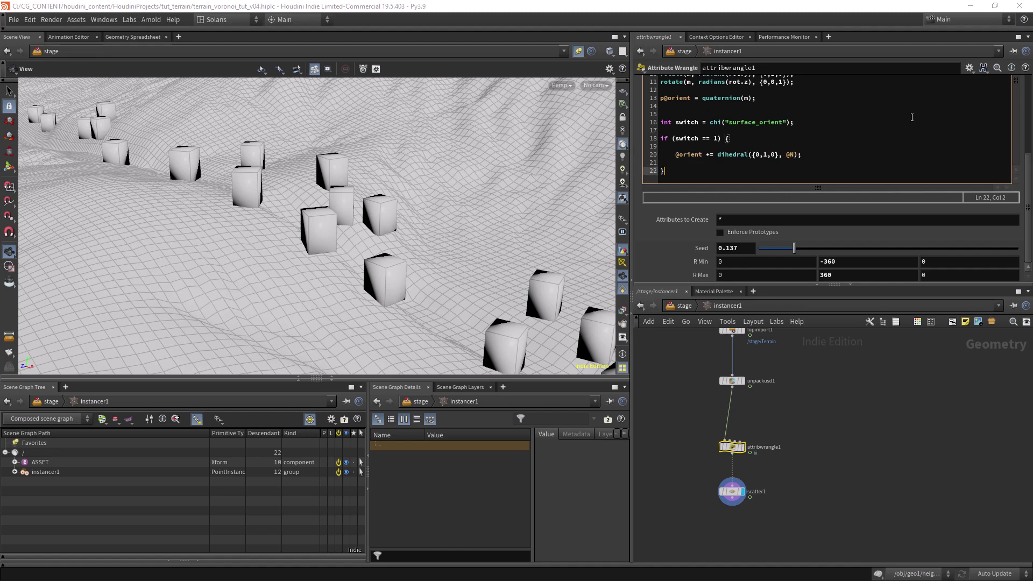
left_click_drag(1024, 164, 1027, 119)
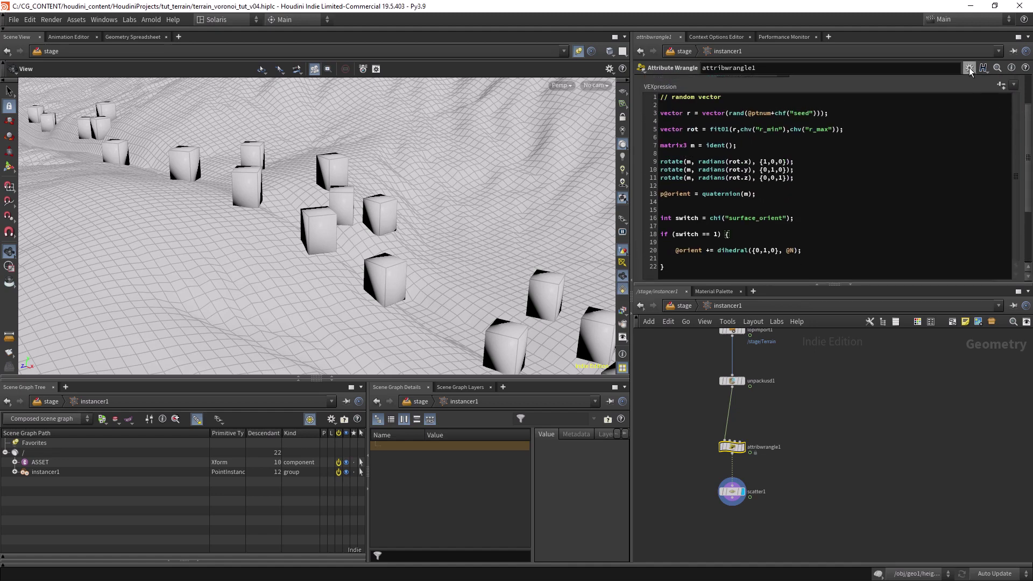
Switch Surface Orient on, check how the instances follow the slope from several viewpoints, and return it to 0.
scroll(1021, 204, "down", 3)
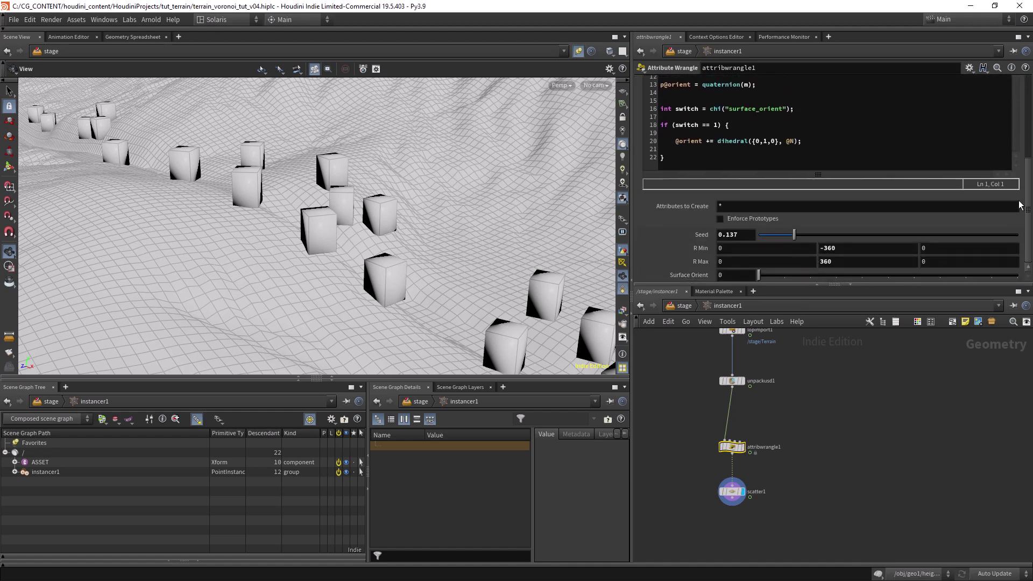
left_click(784, 275)
left_click_drag(323, 237, 366, 295)
left_click_drag(432, 310, 487, 277)
left_click_drag(784, 276, 760, 279)
left_click_drag(286, 226, 397, 253)
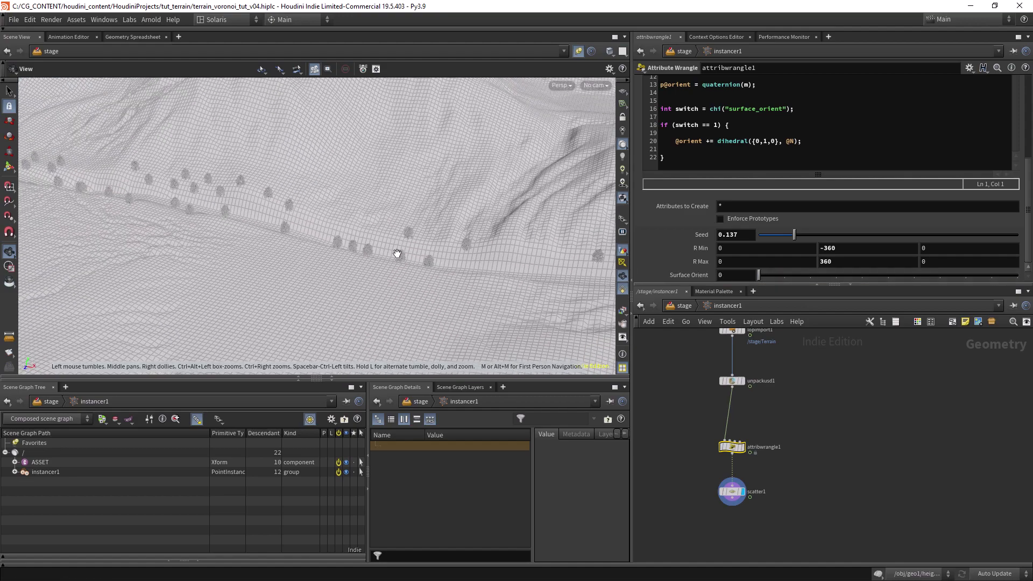
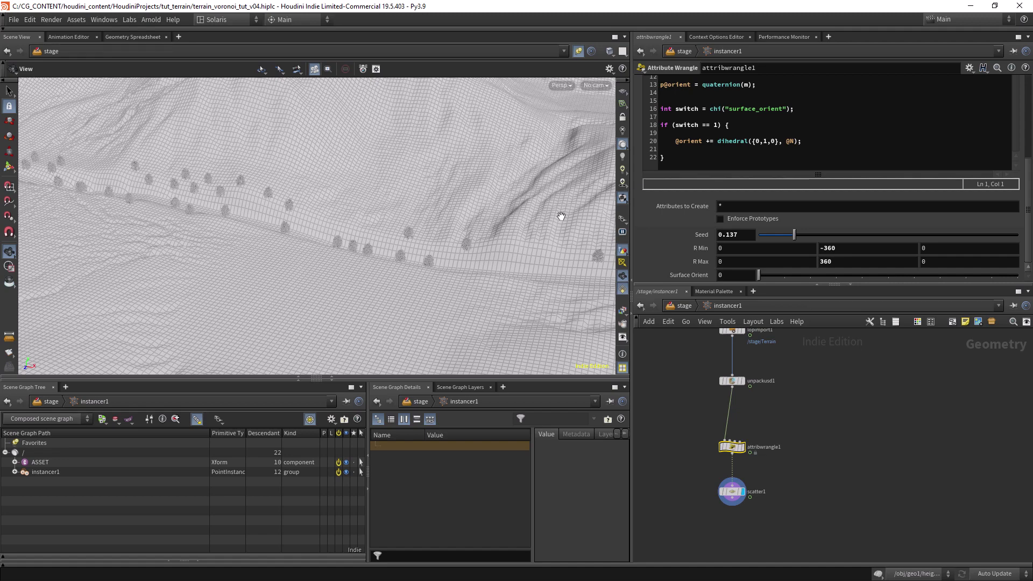
Add the comment // random scale below the if block at the end of the wrangle code.
left_click(668, 169)
key("Return")
key("Return")
key("Return")
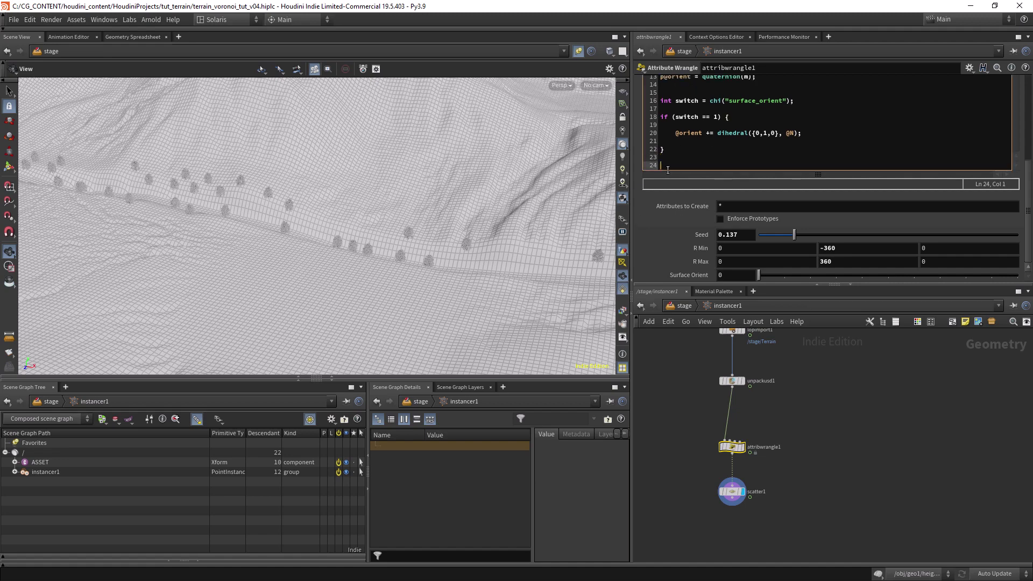
type("//")
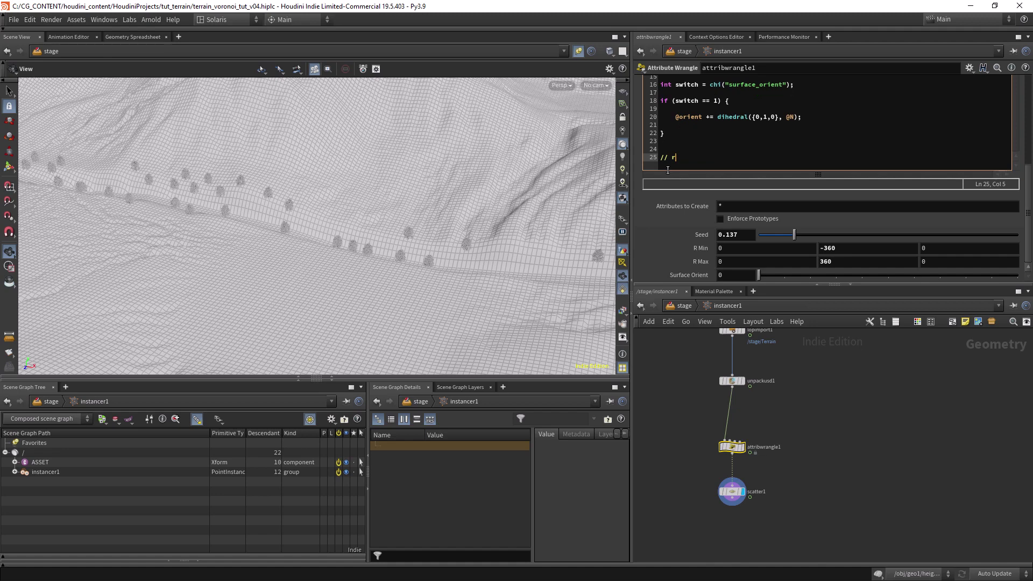
type(" random scale")
Declare the minimum scale variable with float minscale = chf("minscale"); under the comment.
key("Return")
key("Return")
type("float")
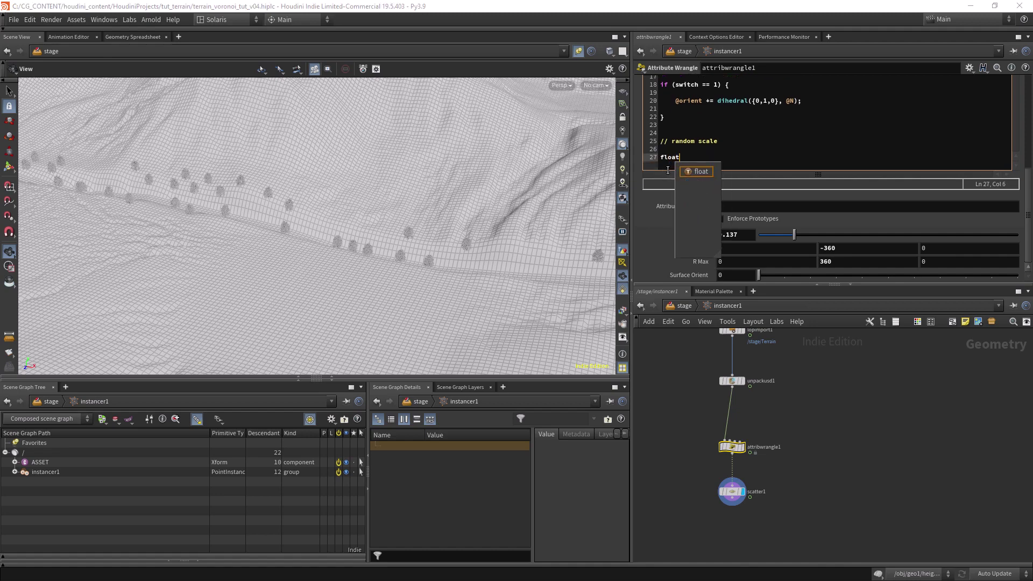
type(" minscale")
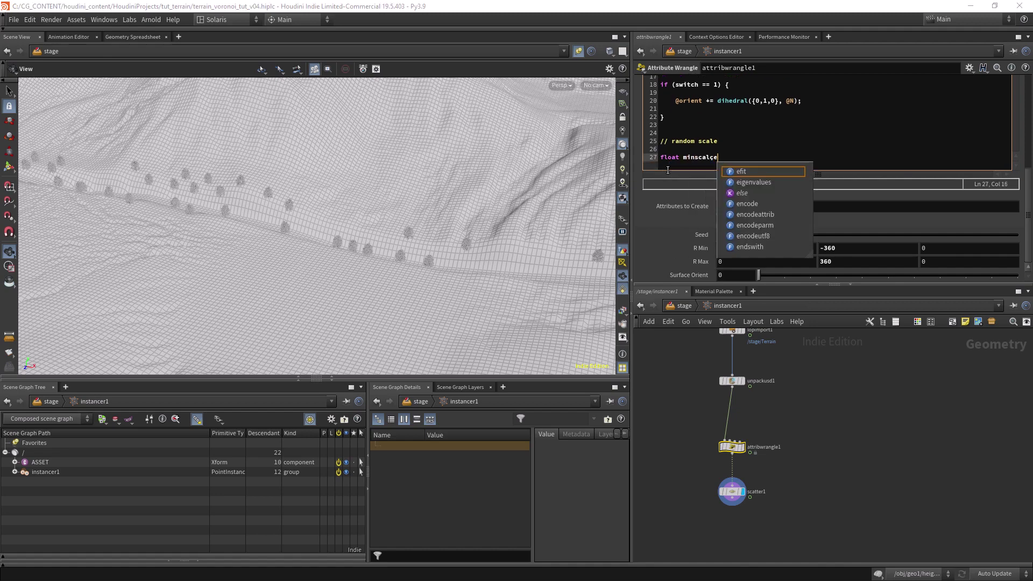
type(" = chf(")
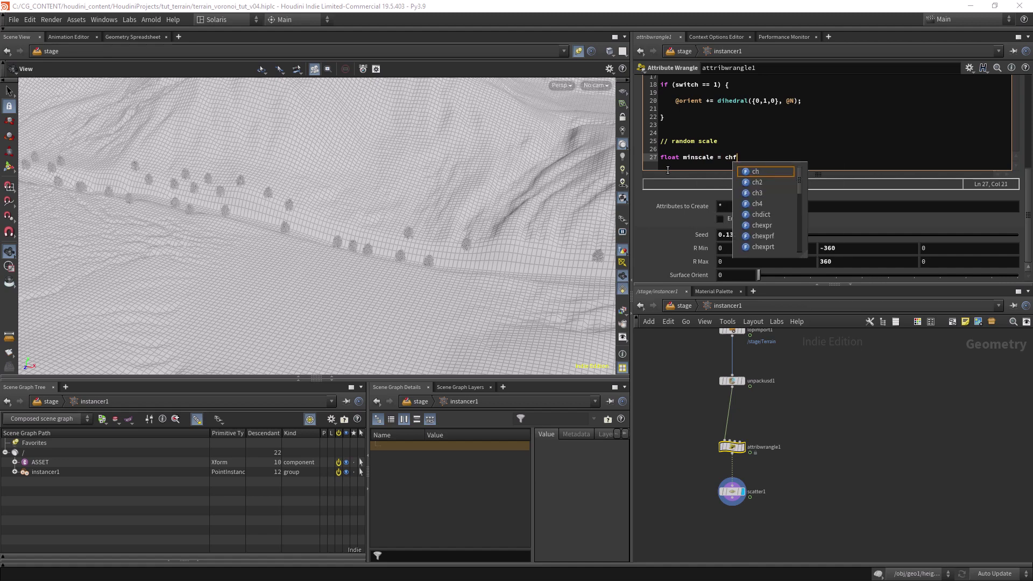
key("Escape")
type("()")
key("Left")
type("\"\"")
type("insc")
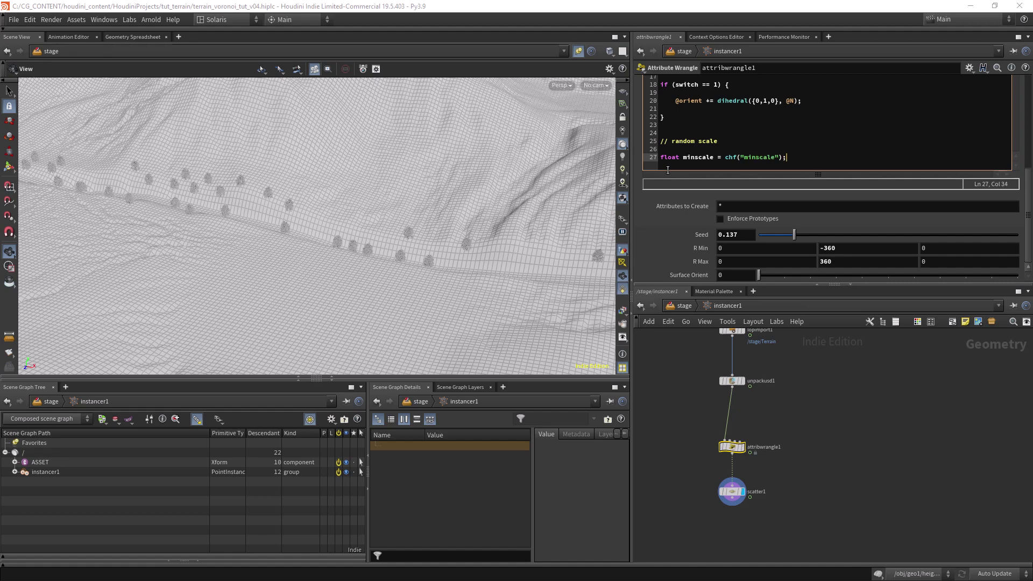
Duplicate the minscale line and change the copy to float maxscale = chf("maxscale");.
key("shift+Home")
key("ctrl+c")
key("End")
key("Return")
key("ctrl+v")
left_click_drag(694, 157, 756, 158)
type("ax")
double_click(749, 158)
type("ax")
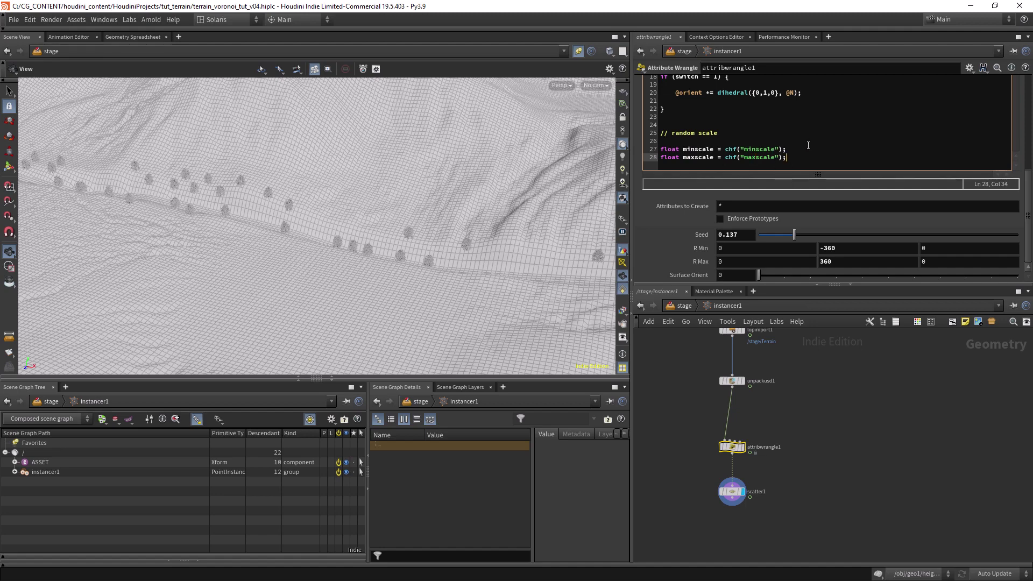
Begin a float variable named randomScale that calls fit01 on a rand() value below the scale limits.
key("Return")
key("Return")
type("floart")
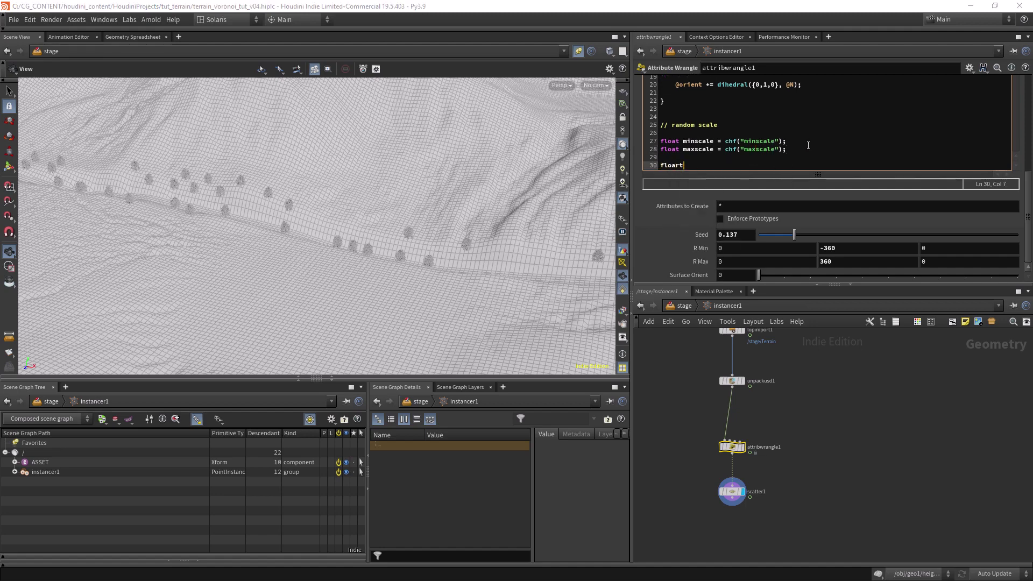
key("BackSpace")
key("BackSpace")
type("t randomScale = fit01")
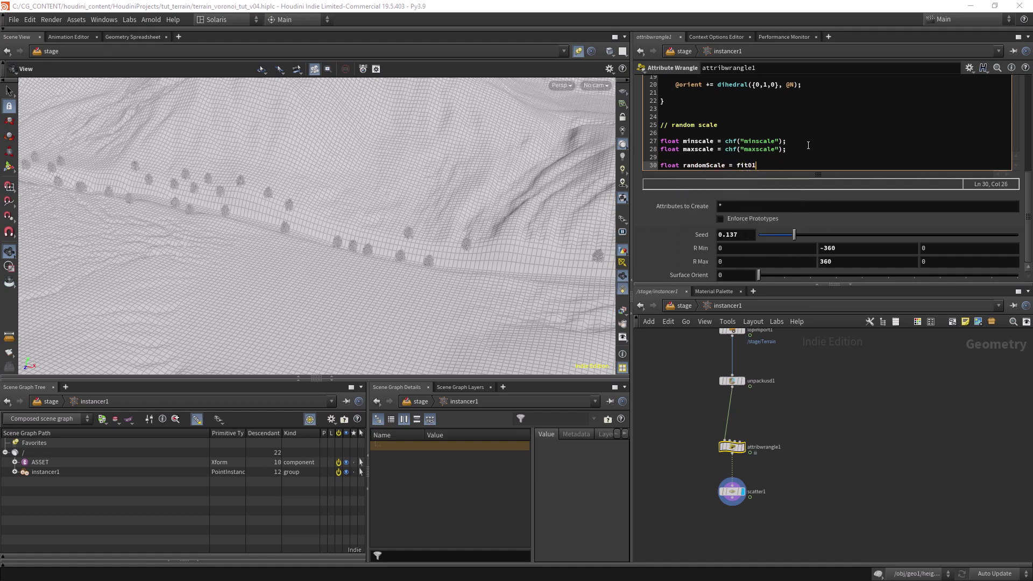
type("(rand")
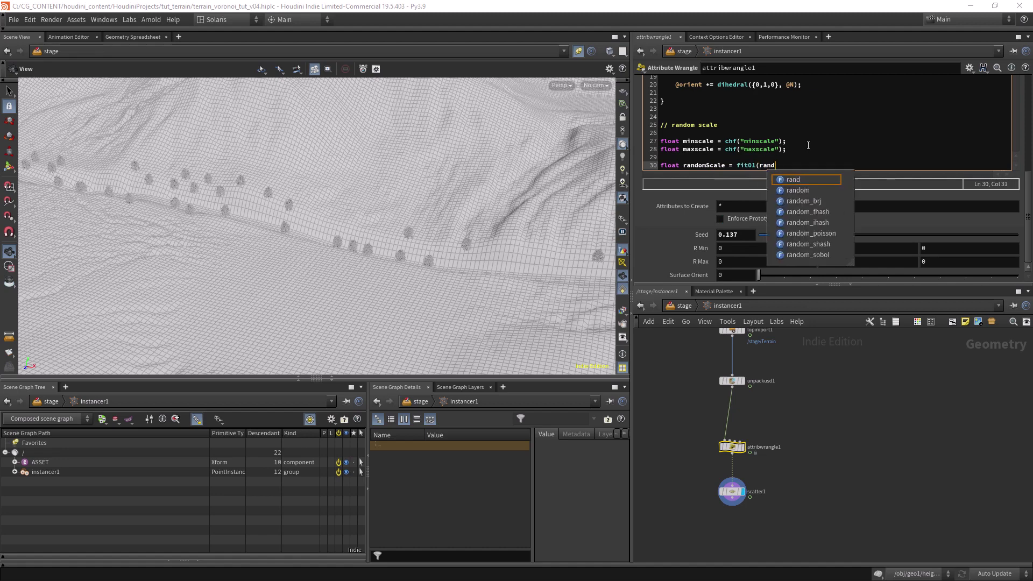
type("()")
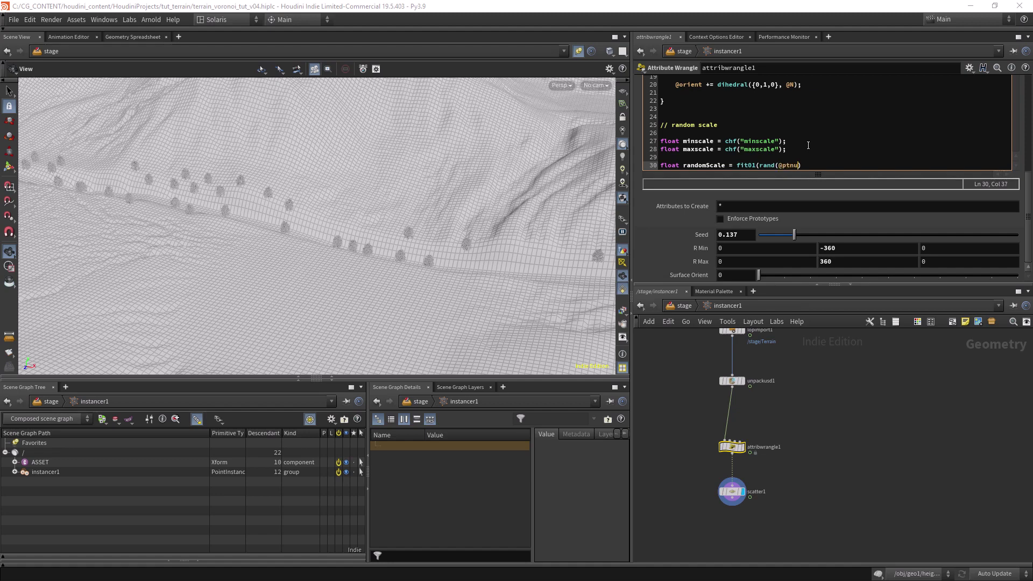
type("@ptnum+chf")
type("()")
type("seed")
key("BackSpace")
key("BackSpace")
key("BackSpace")
key("BackSpace")
type("\"\"")
type("SeedSca")
type("min")
type("S")
key("BackSpace")
type("scale, maxs")
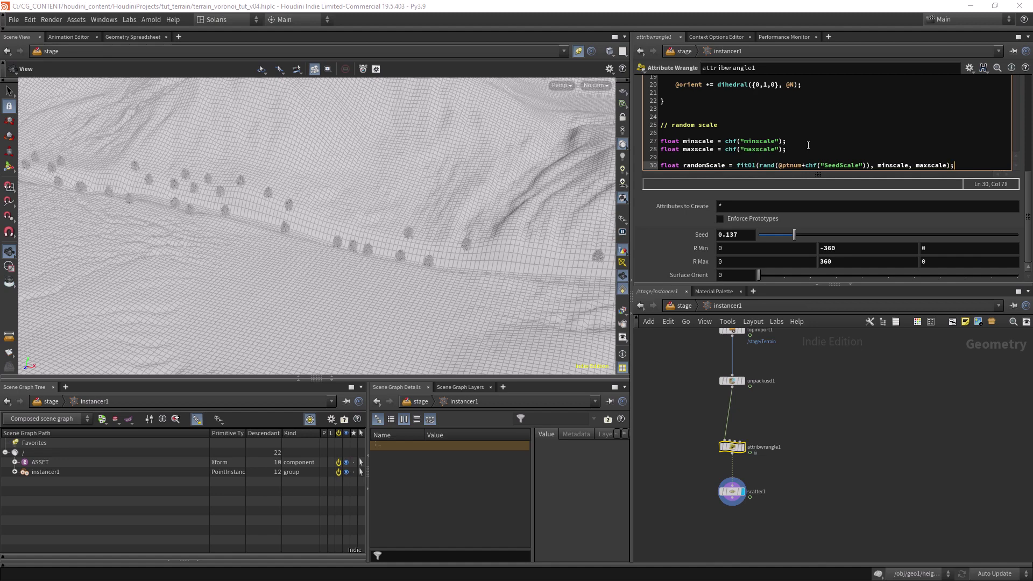
Assign randomScale to the points' scale attribute on the last line of the wrangle.
key("Return")
key("Return")
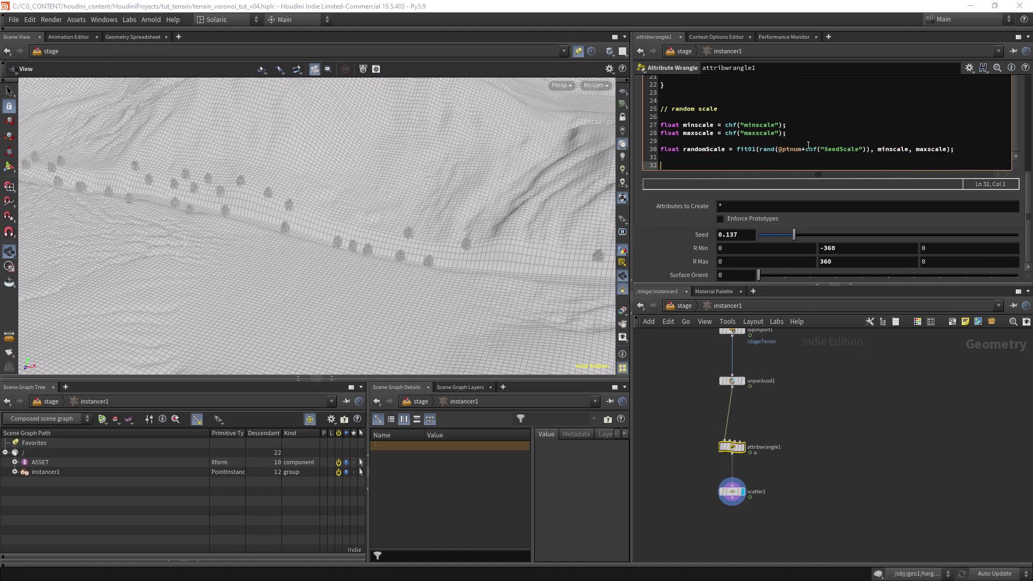
key("BackSpace")
key("BackSpace")
key("BackSpace")
type("le = randomSc")
Set both the Minscale and Maxscale parameters of the wrangle to 1.
left_click_drag(1024, 170, 1027, 221)
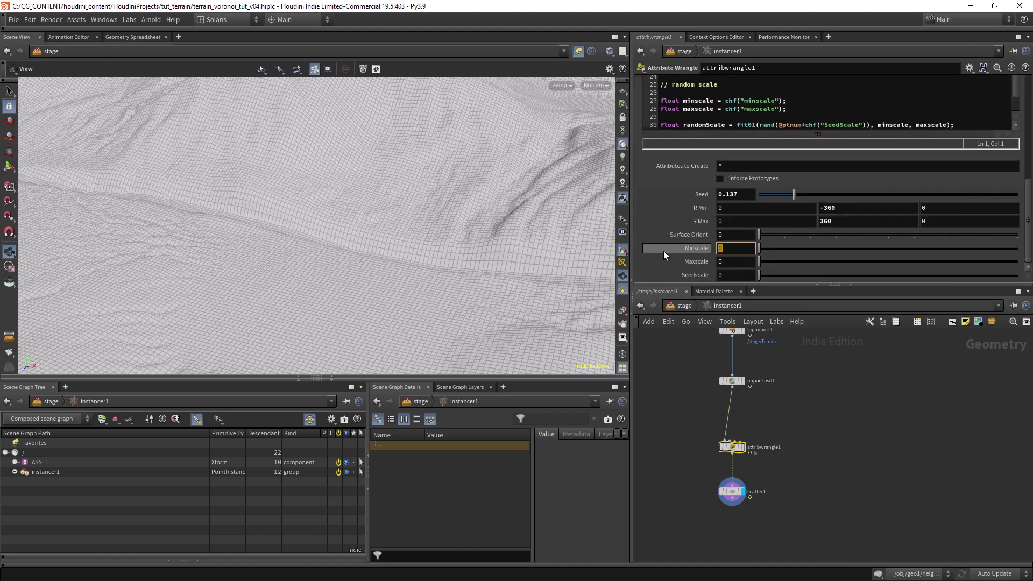
type("1")
key("Return")
key("Tab")
type("1")
key("Return")
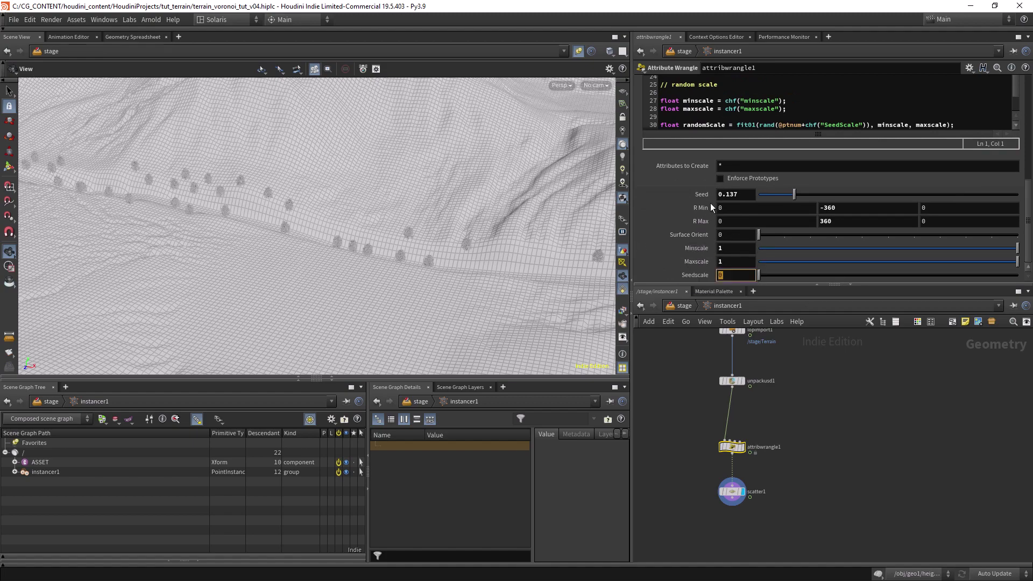
Set Minscale to about 0.917, Maxscale to 1.2 and Seedscale to about 0.291.
scroll(413, 275, "up", 3)
scroll(412, 274, "down", 3)
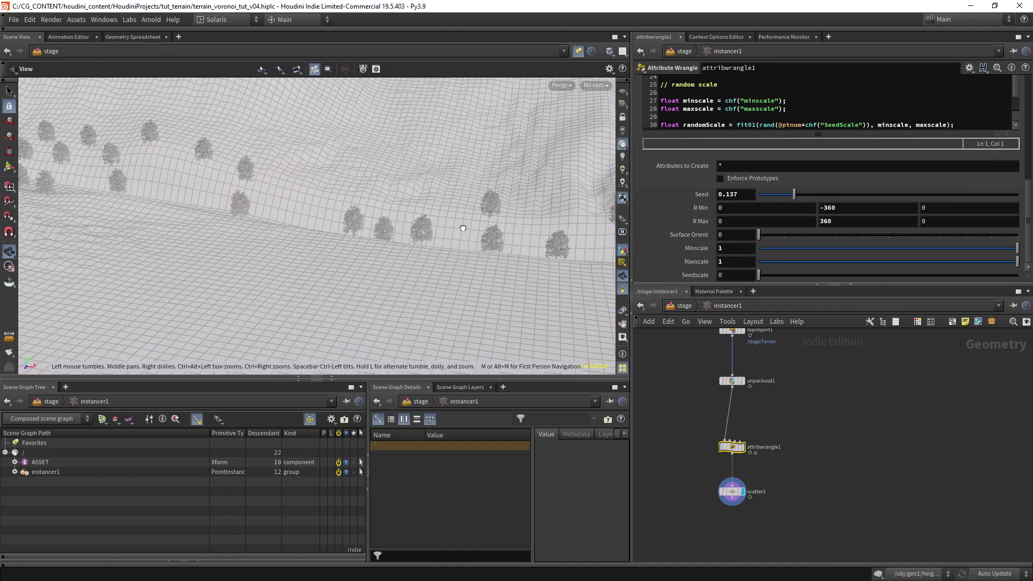
left_click(883, 248)
left_click_drag(877, 249, 997, 234)
left_click(727, 263)
type(".2")
key("Return")
left_click_drag(773, 276, 836, 275)
Vary the rotation Seed to about 0.085 and 0.133 while checking the trees from near and far.
scroll(482, 247, "down", 5)
left_click_drag(483, 247, 404, 230)
scroll(392, 244, "up", 5)
mouse_move(797, 195)
left_mouse_down()
mouse_move(877, 192)
mouse_move(782, 203)
left_mouse_up()
scroll(450, 277, "down", 5)
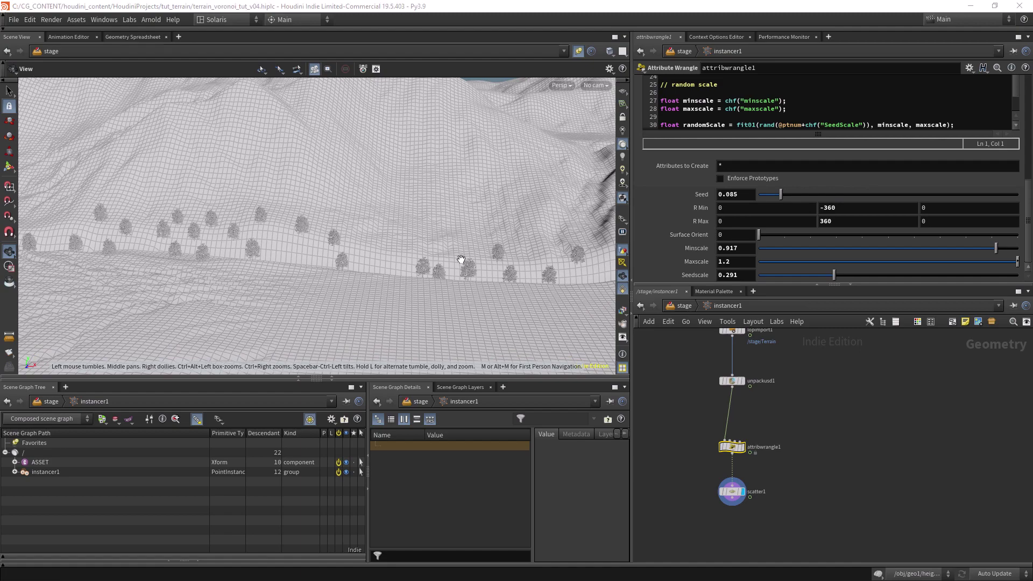
scroll(341, 258, "up", 5)
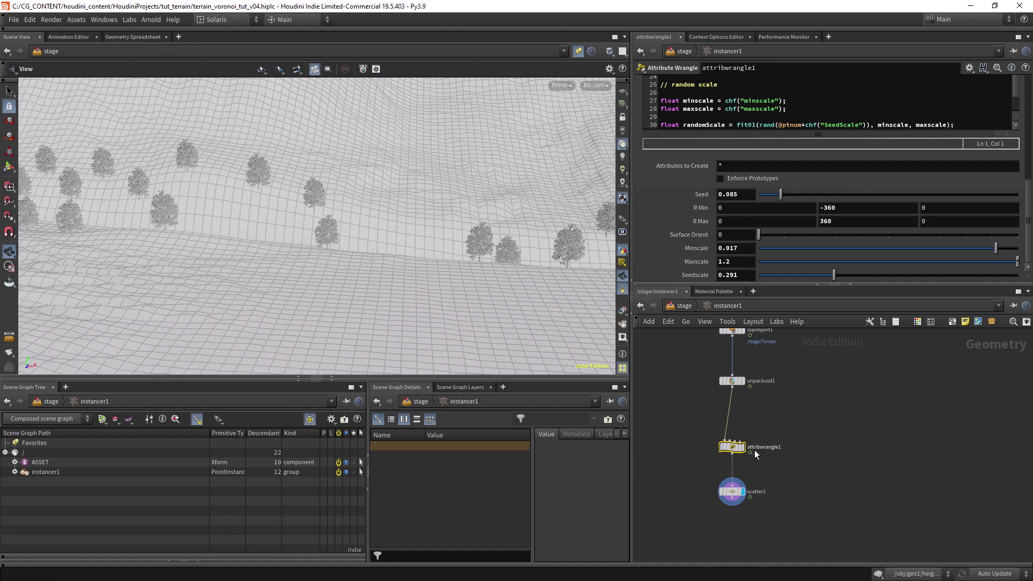
mouse_move(793, 194)
left_mouse_down()
mouse_move(825, 193)
mouse_move(793, 194)
left_mouse_up()
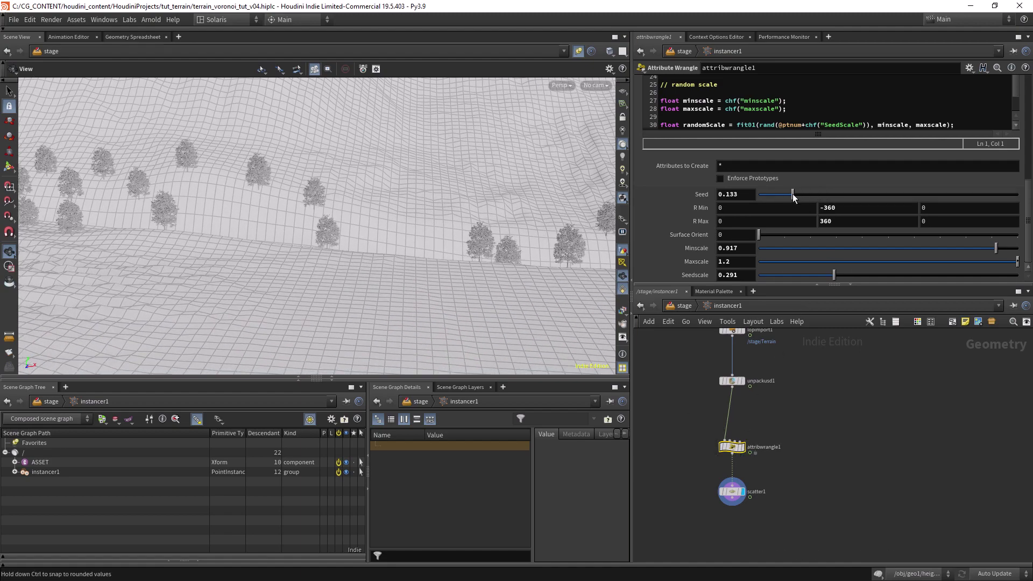
Return to the stage network and place a Null node below the instancer.
left_click(680, 305)
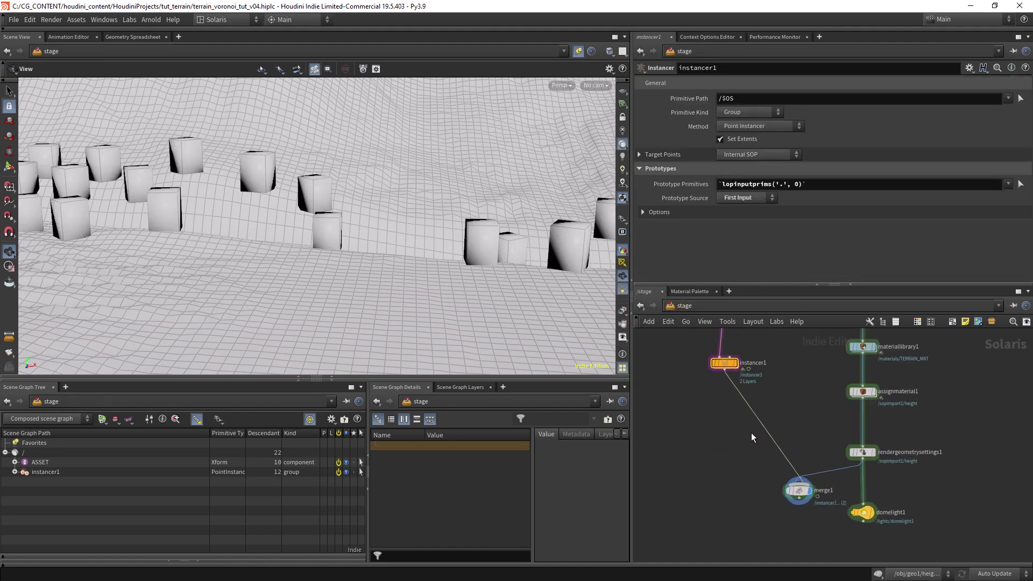
scroll(699, 433, "up", 2)
key("Tab")
type("n")
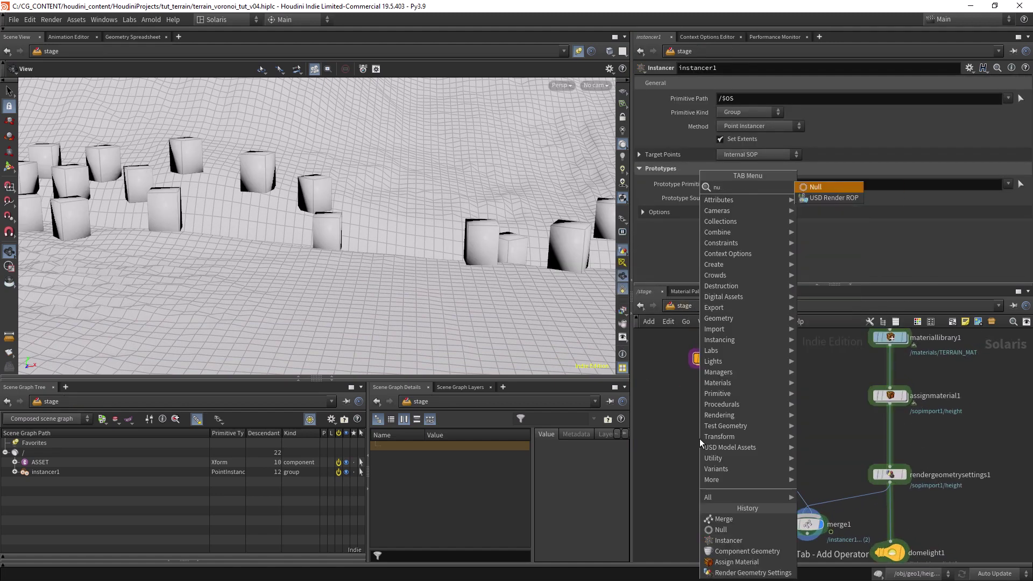
key("Return")
left_click(700, 438)
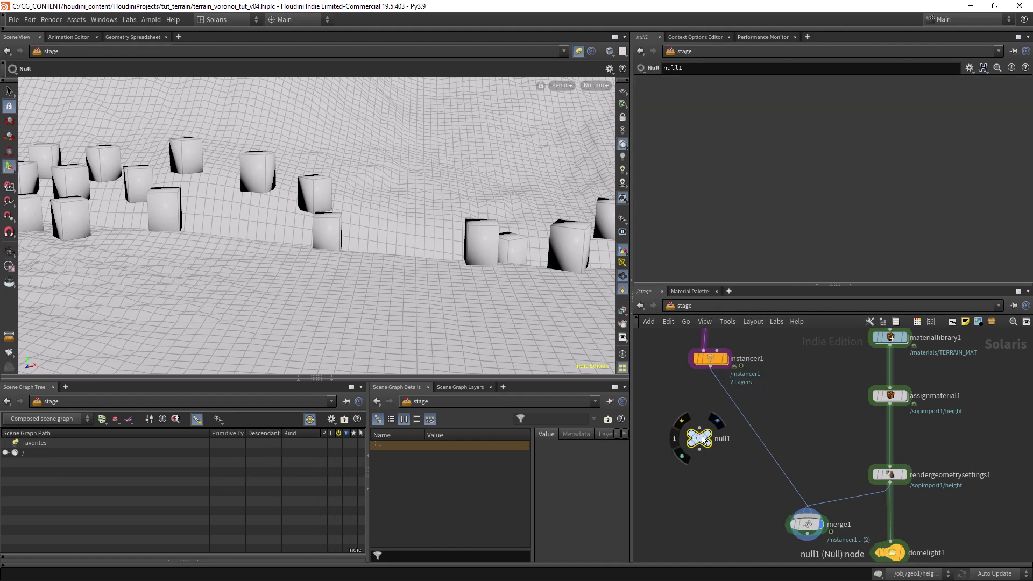
Open the null's parameter interface editor and add a folder labelled Random rotation.
left_click(969, 69)
left_click(889, 82)
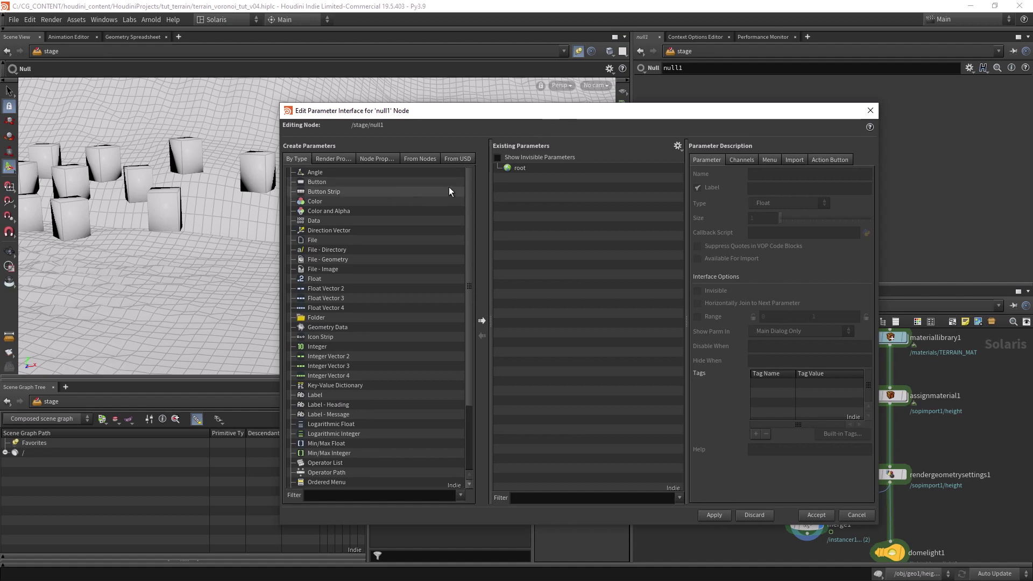
left_click_drag(344, 317, 537, 184)
double_click(538, 181)
type("Random Rotation")
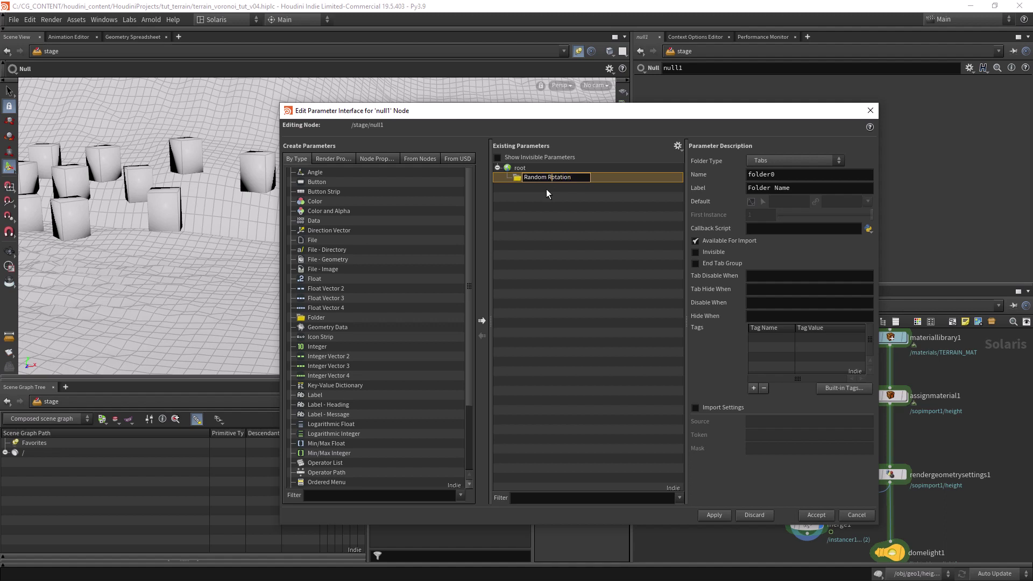
key("BackSpace")
type("R")
key("Return")
double_click(549, 181)
key("BackSpace")
type("r")
key("Return")
Select Seed, R Min, R Max and Surface Orient of instancer1's attribwrangle1 and try to add them to the folder.
left_click(414, 159)
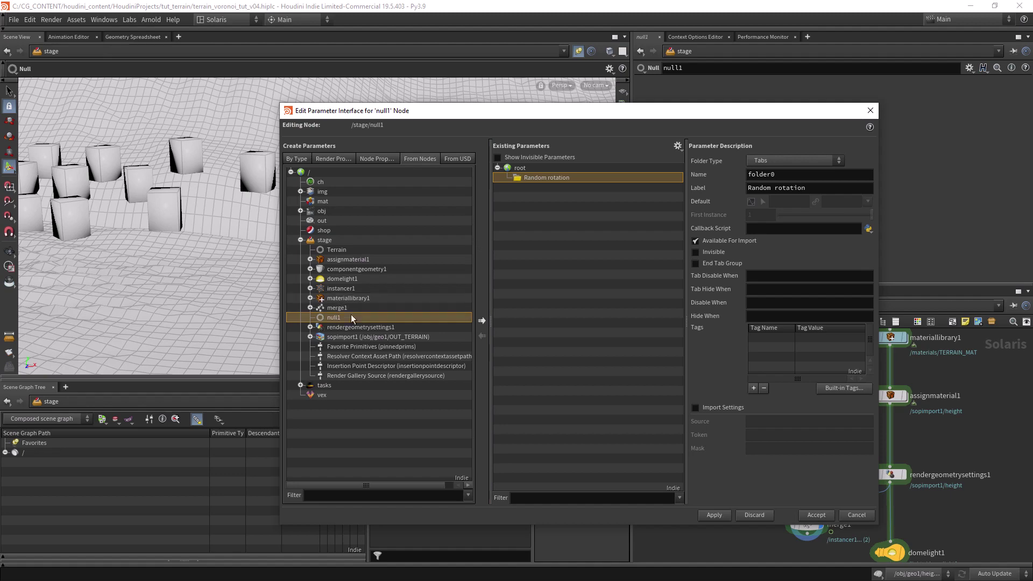
left_click(310, 289)
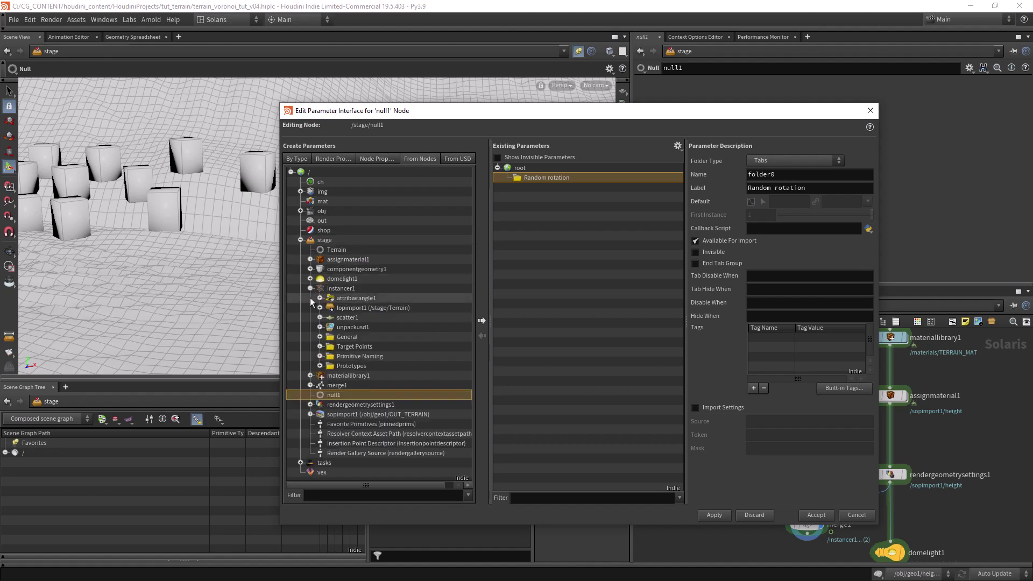
left_click(319, 298)
left_click(367, 337)
left_click(376, 367, "shift")
left_click_drag(372, 340, 579, 201)
left_click(680, 255)
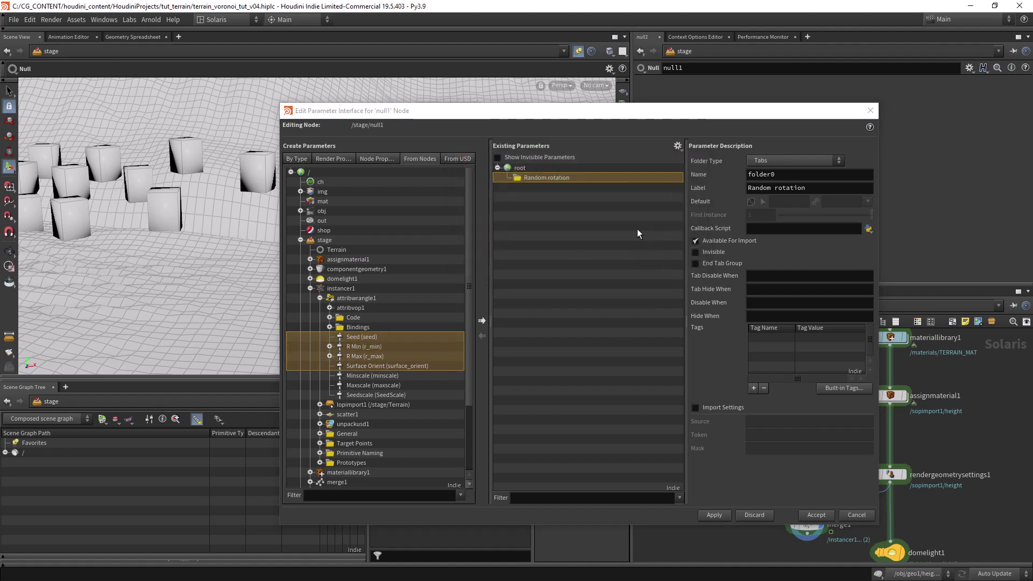
Turn off Forbid Linking Parameters from Outside this Subnet and add the four selected parameters to the Random rotation folder.
left_click(678, 146)
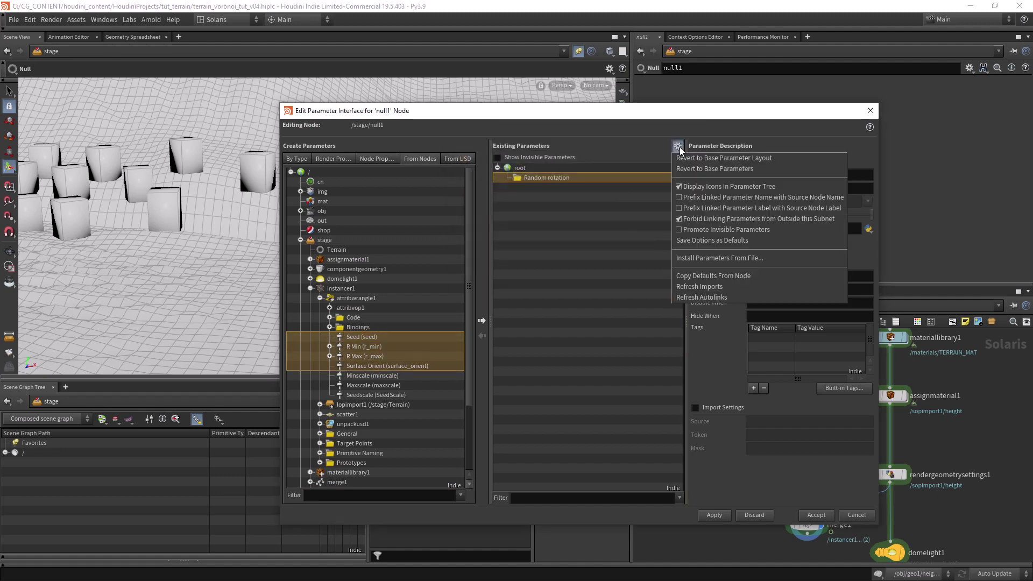
left_click(680, 218)
left_click_drag(367, 337, 548, 178)
left_click(547, 177)
Relabel R Min as Rotation Min and R Max as Rotation Max in the Random rotation folder.
left_click(547, 197)
double_click(541, 197)
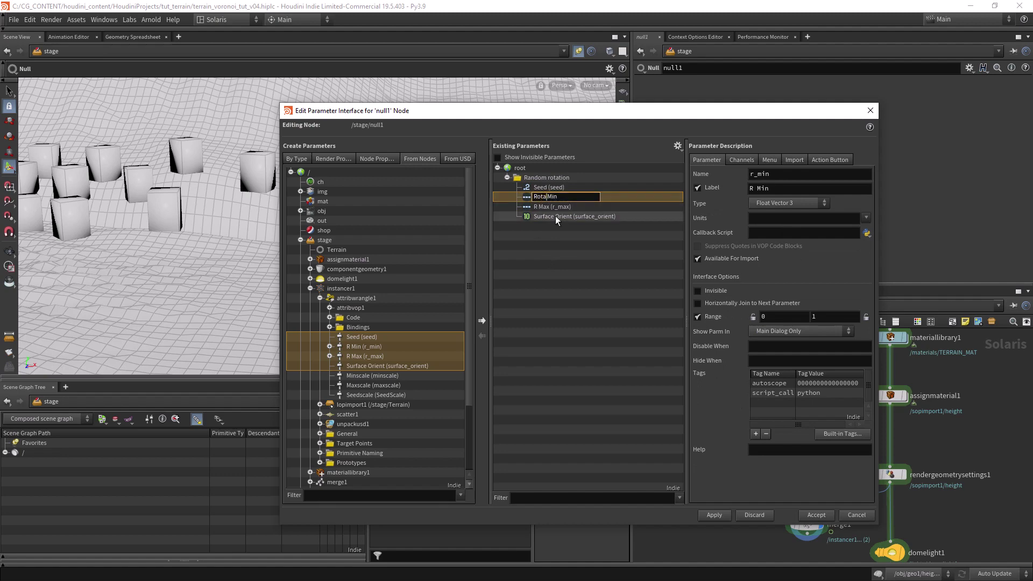
type("otation")
key("Return")
left_click(558, 206)
double_click(534, 207)
left_click(535, 206)
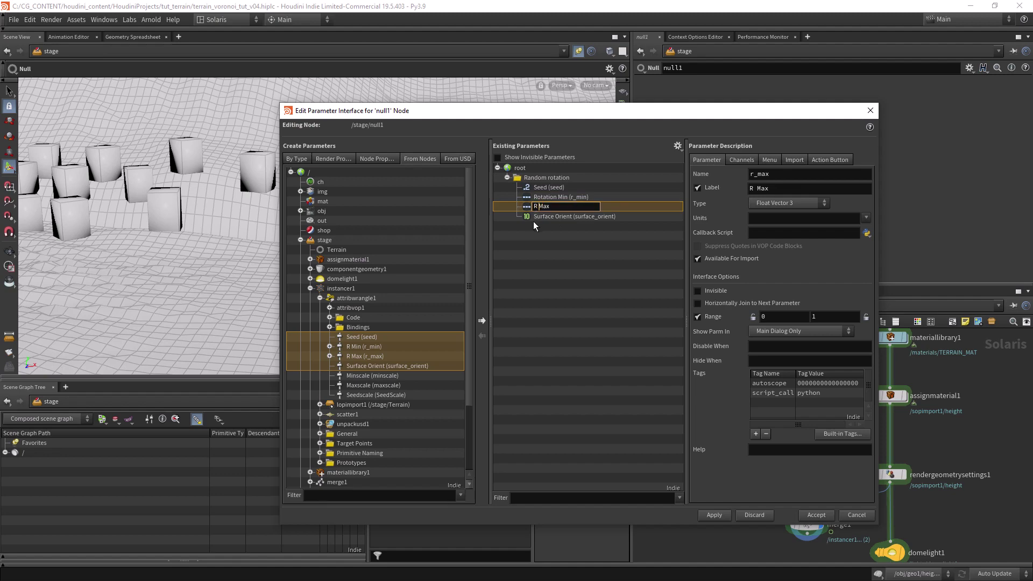
type("otation")
key("Return")
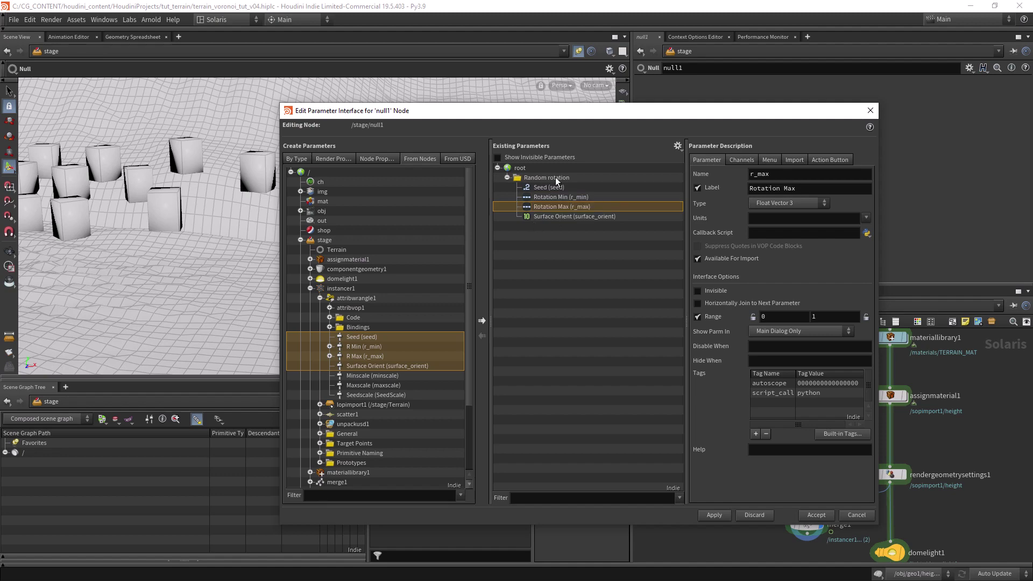
Insert spacers after Seed, Rotation Min and Rotation Max, and apply the interface changes.
left_click(296, 159)
scroll(467, 334, "down", 3)
left_click_drag(317, 445, 566, 194)
left_click_drag(314, 444, 567, 224)
left_click_drag(314, 444, 563, 250)
left_click_drag(619, 111, 373, 127)
left_click(468, 531)
Set the null's Seed to about 0.17 and try out its Surface Orient slider.
left_click_drag(532, 129, 544, 348)
left_click(815, 98)
mouse_move(817, 98)
left_mouse_down()
mouse_move(775, 101)
mouse_move(804, 98)
left_mouse_up()
left_click_drag(784, 148, 762, 153)
left_click_drag(539, 346, 659, 119)
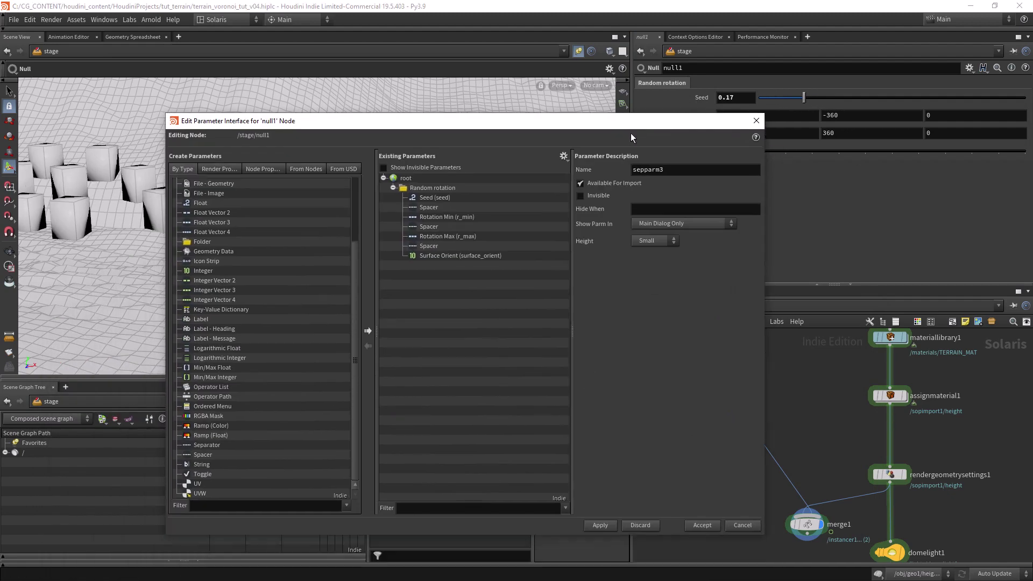
Change the Surface Orient parameter's type to Toggle, apply the interface, and try the checkbox on the null.
left_click(475, 256)
left_click(673, 214)
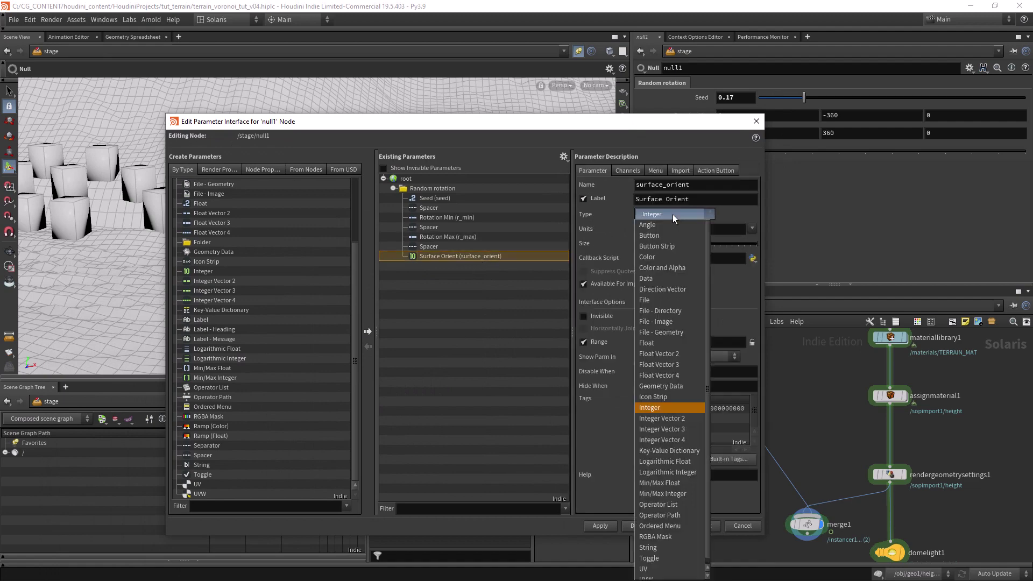
left_click(654, 558)
left_click(600, 525)
left_click_drag(589, 123, 484, 339)
left_click(748, 149)
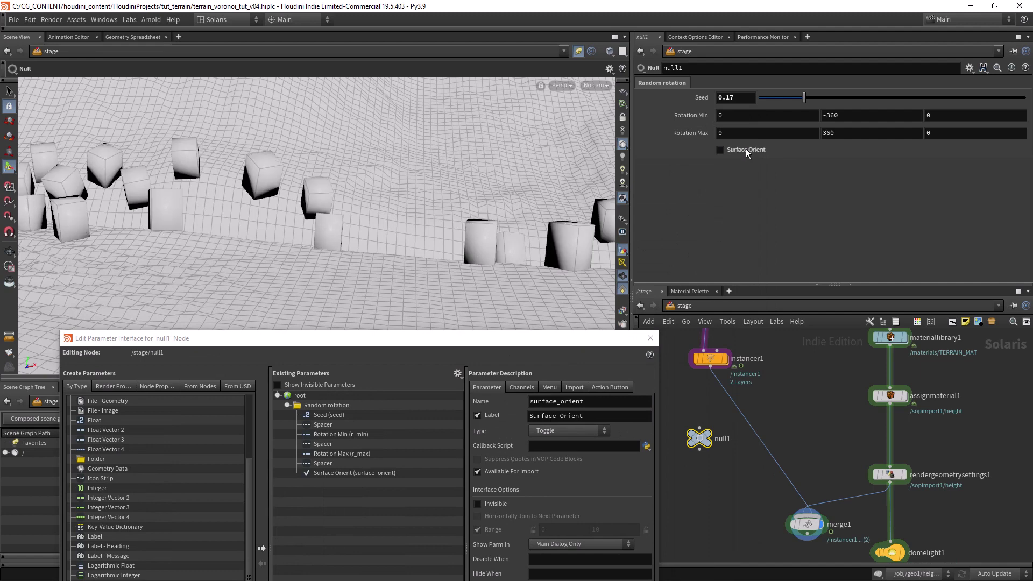
left_click(745, 150)
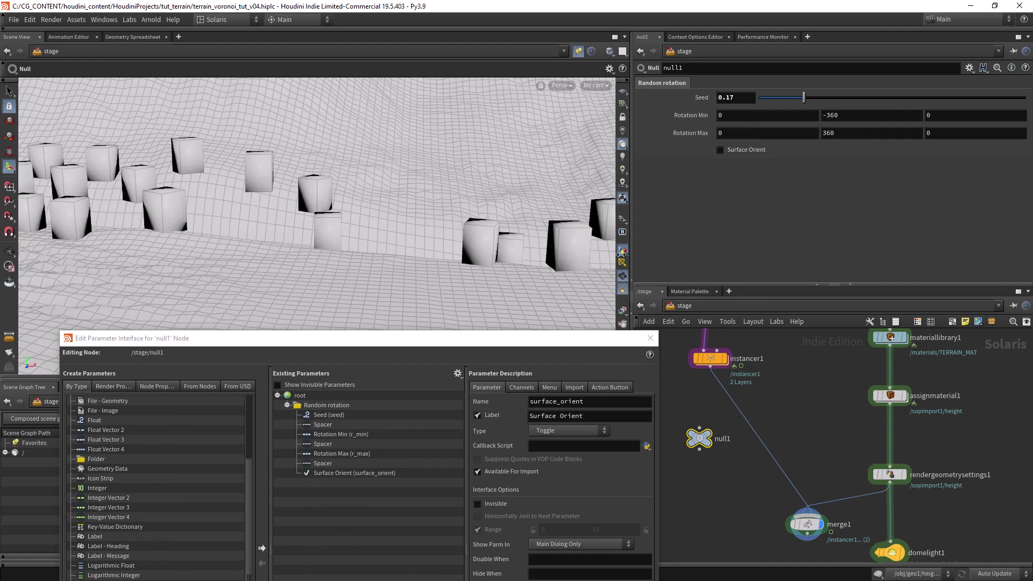
Add a second folder labelled Random scale below the Random rotation folder in the null's interface.
left_click_drag(470, 338, 640, 122)
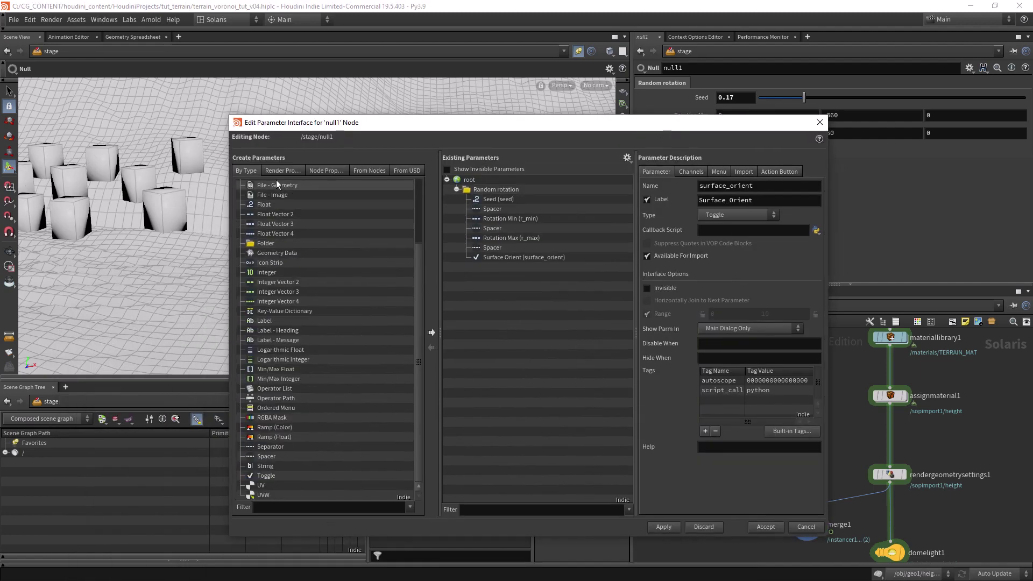
left_click_drag(265, 243, 506, 276)
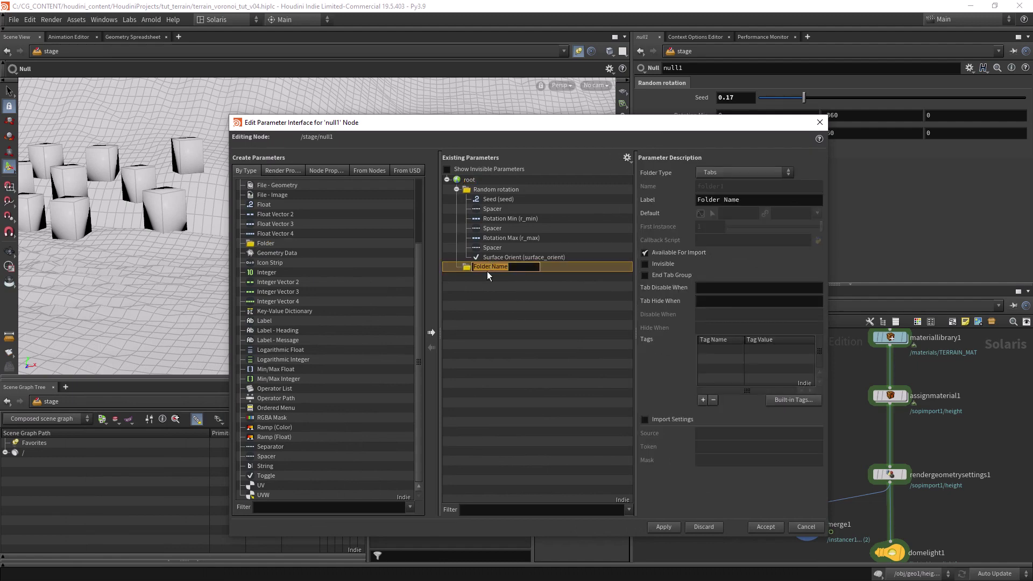
type("Random scale")
key("Return")
Add the wrangle's Minscale, Maxscale and Seedscale parameters to the Random scale folder.
left_click(365, 170)
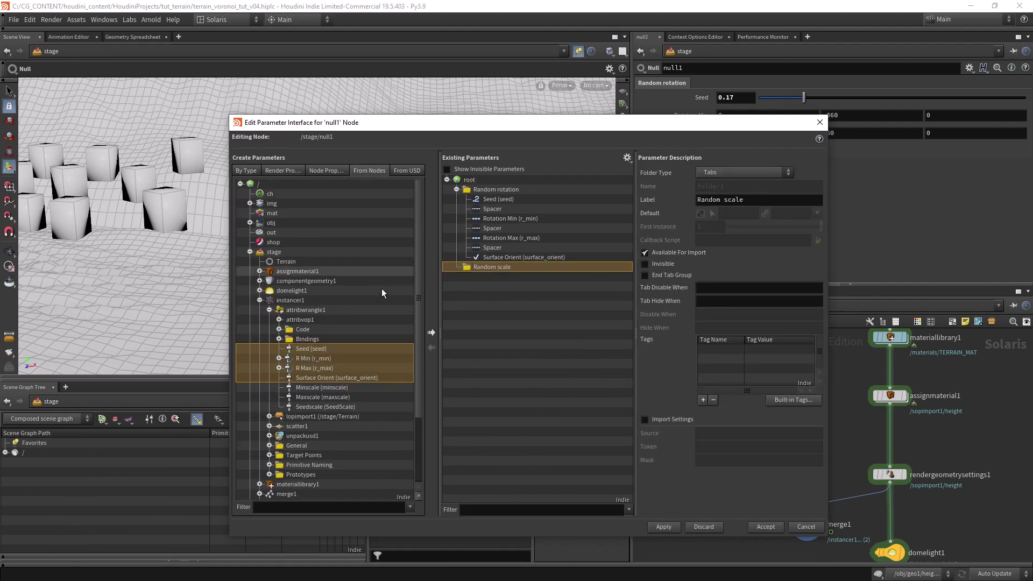
left_click(323, 388)
left_click(322, 406, "shift")
left_click_drag(323, 407, 502, 268)
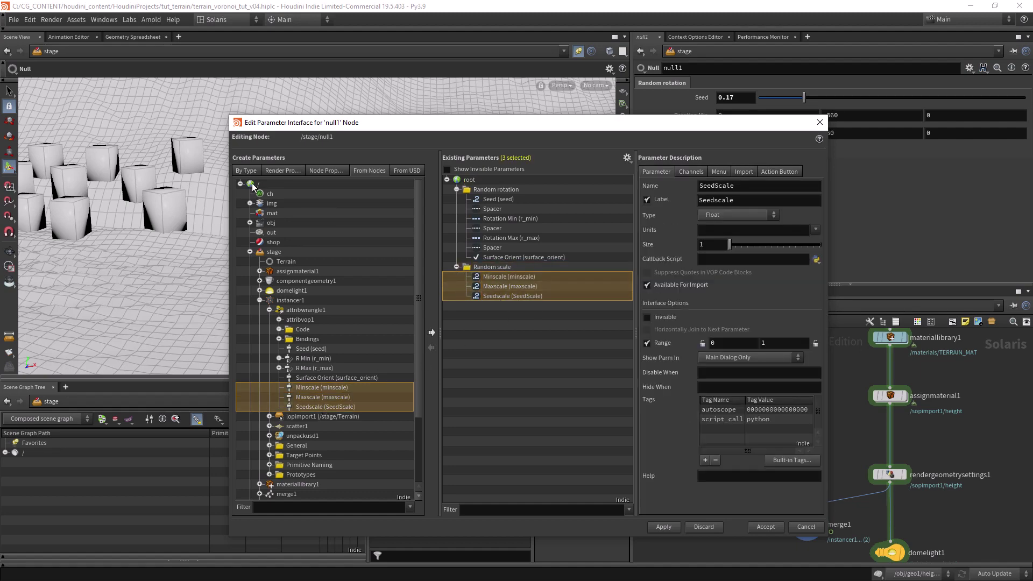
Move Seedscale to the start of the Random scale folder and relabel it Seed.
left_click(503, 299)
left_click_drag(477, 296, 499, 277)
double_click(499, 277)
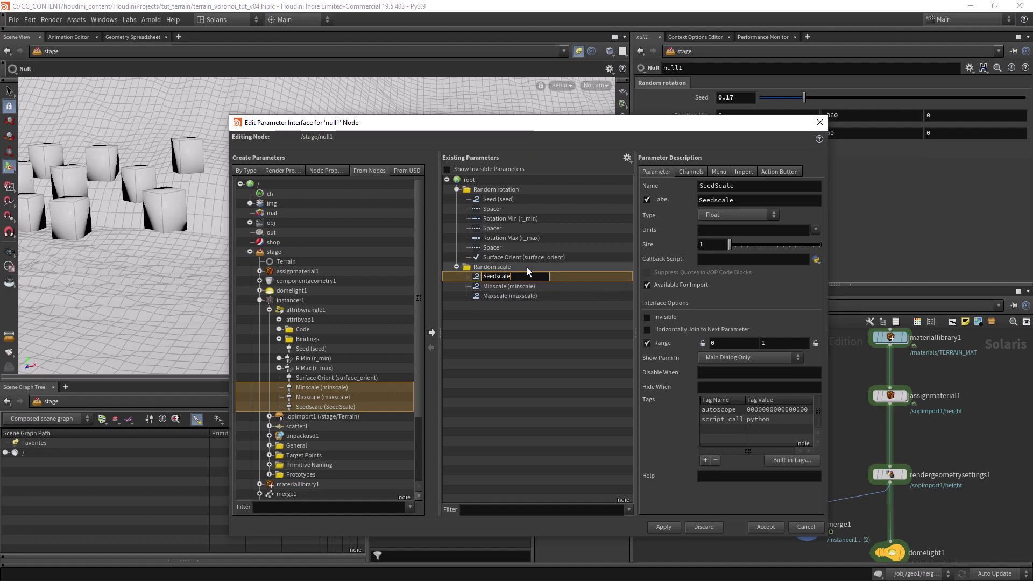
key("Return")
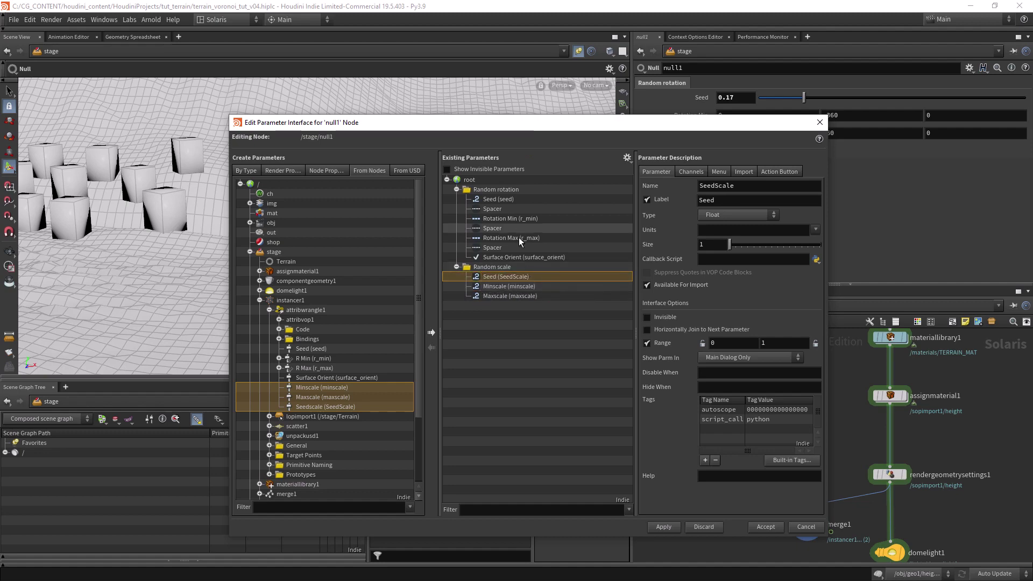
Insert spacers after Seed and Minscale in the Random scale folder and apply the interface changes.
left_click(264, 172)
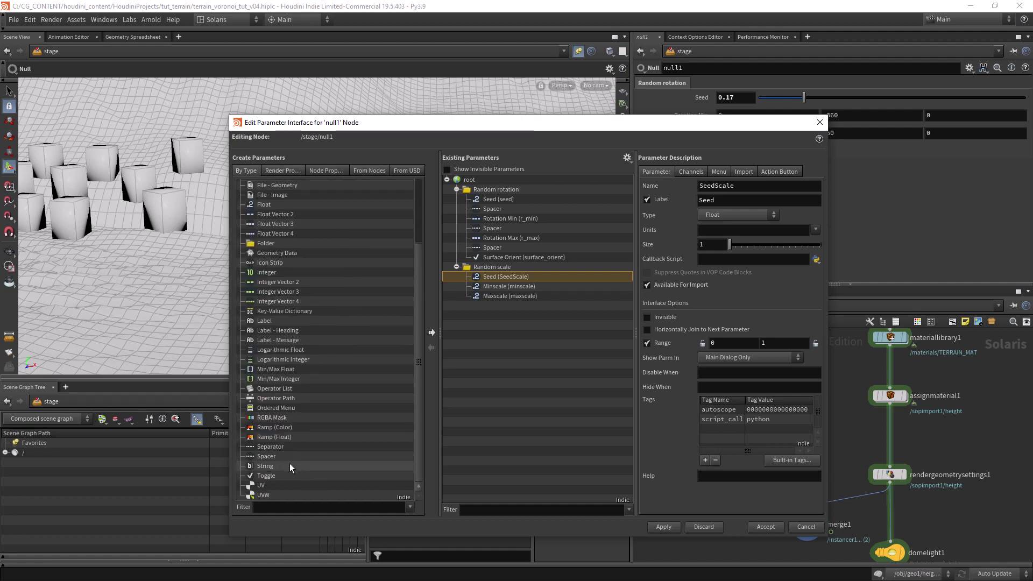
left_click_drag(318, 455, 534, 280)
left_click_drag(284, 456, 518, 300)
left_click(664, 526)
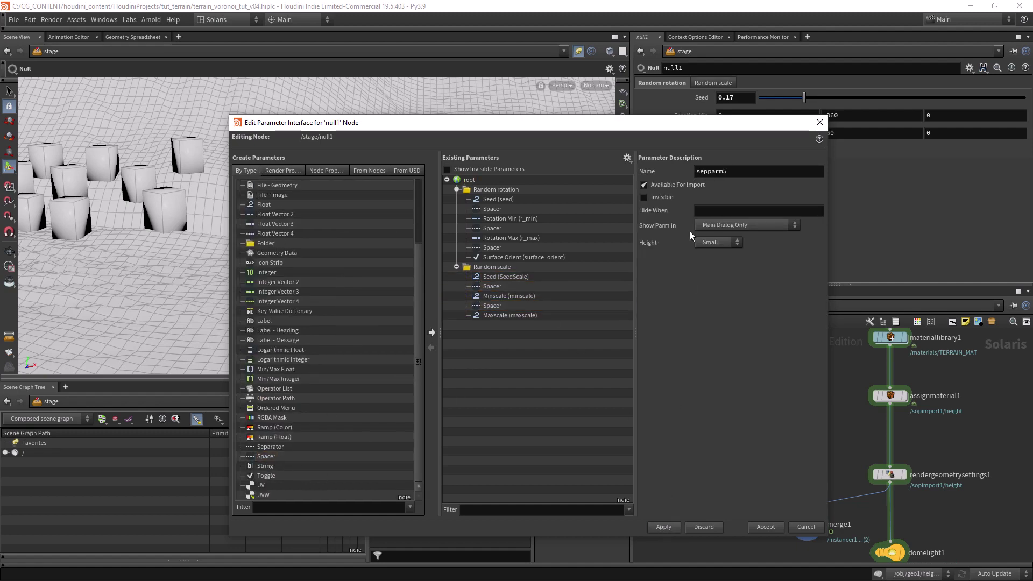
left_click_drag(700, 126, 553, 354)
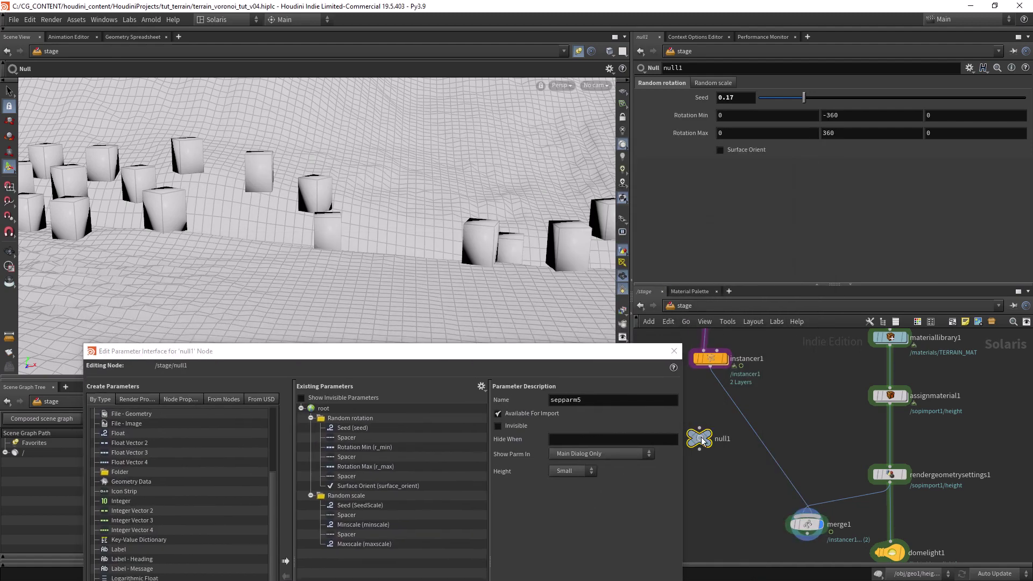
left_click_drag(377, 351, 412, 195)
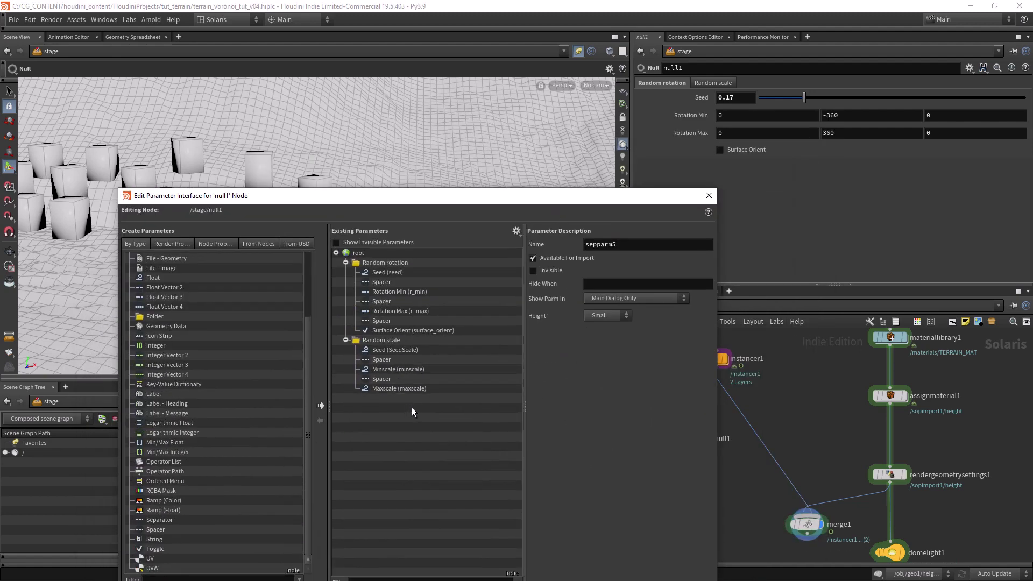
left_click(386, 263)
left_click(395, 350)
left_click(386, 388, "shift")
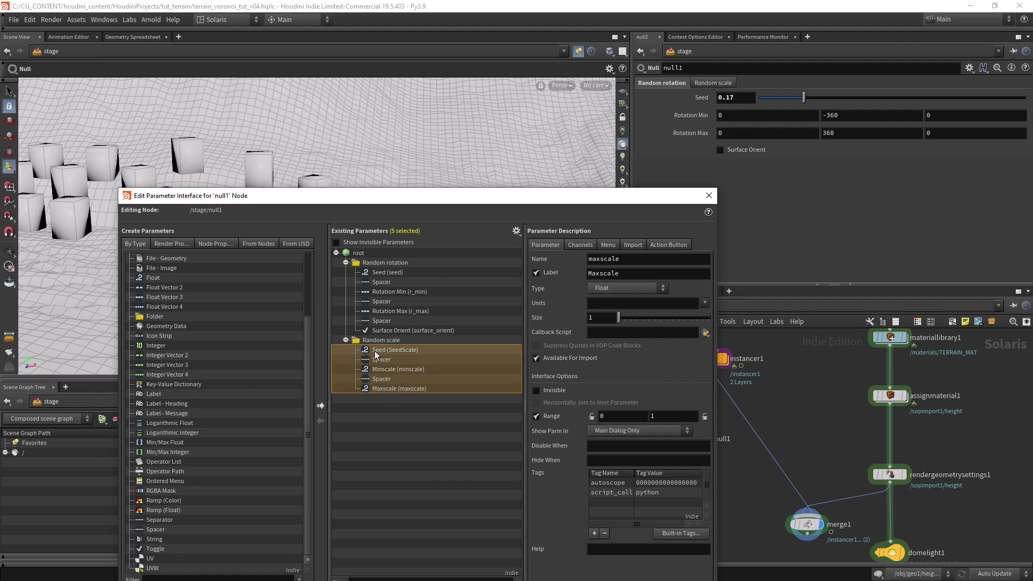
left_click_drag(572, 194, 500, 119)
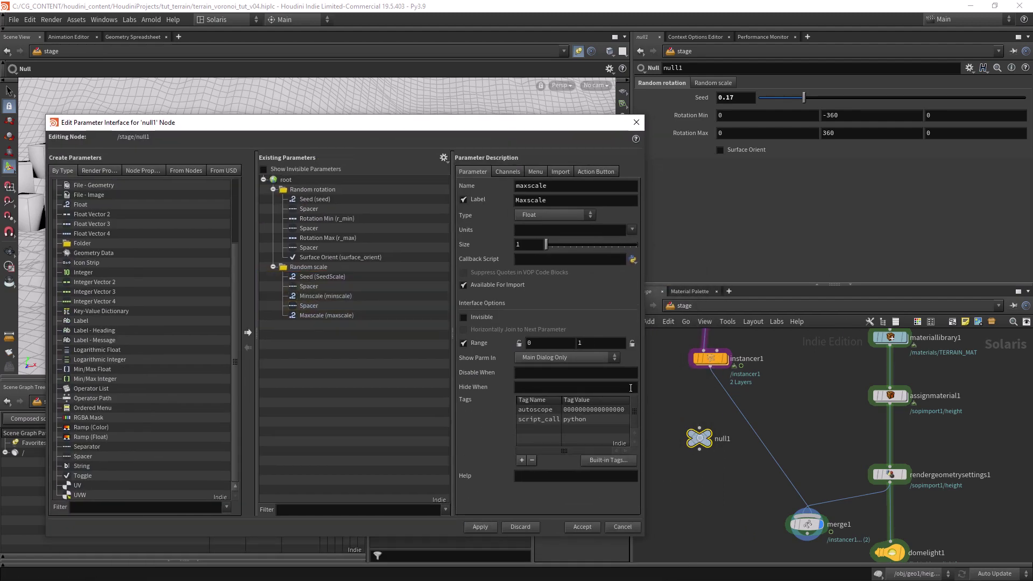
Set the folder type of Random scale and Random rotation to Simple and apply the changes.
left_click(327, 268)
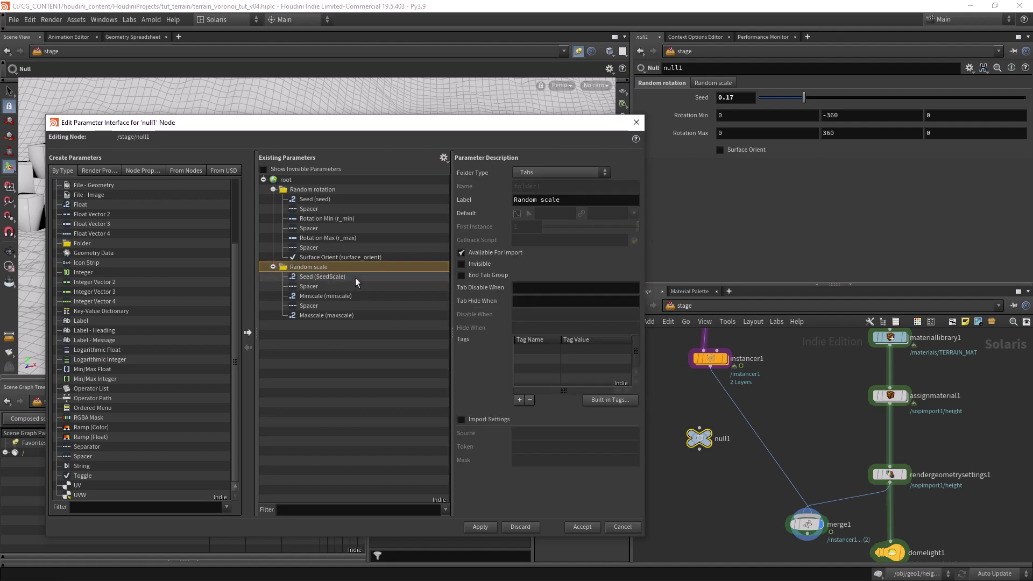
left_click(561, 172)
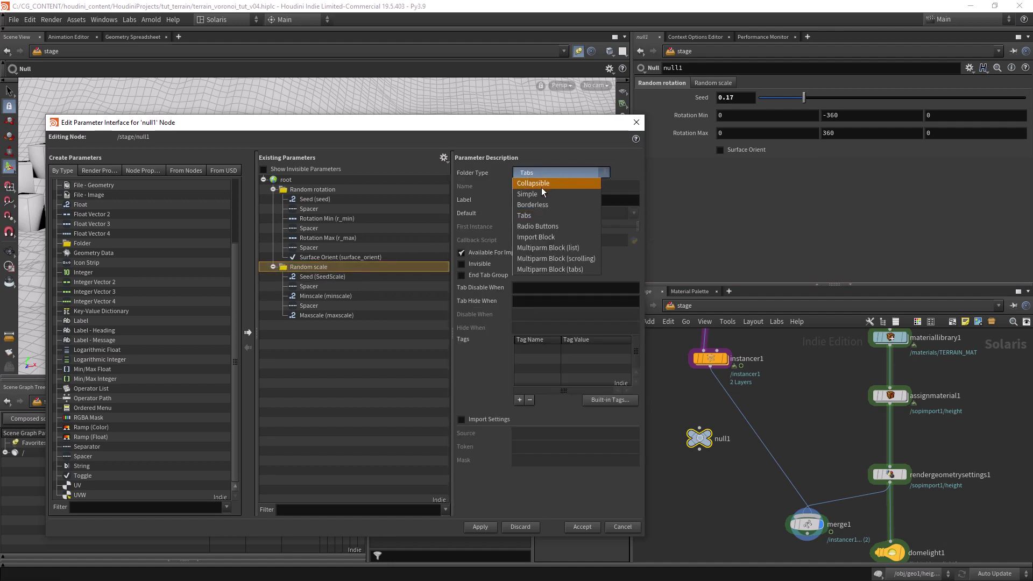
left_click(543, 186)
left_click(324, 189)
left_click(556, 173)
left_click(536, 192)
left_click(487, 527)
Set the Random scale Seed to about 0.406 and Maxscale to 1 on the null.
left_click_drag(580, 123, 600, 359)
left_click_drag(835, 181, 866, 182)
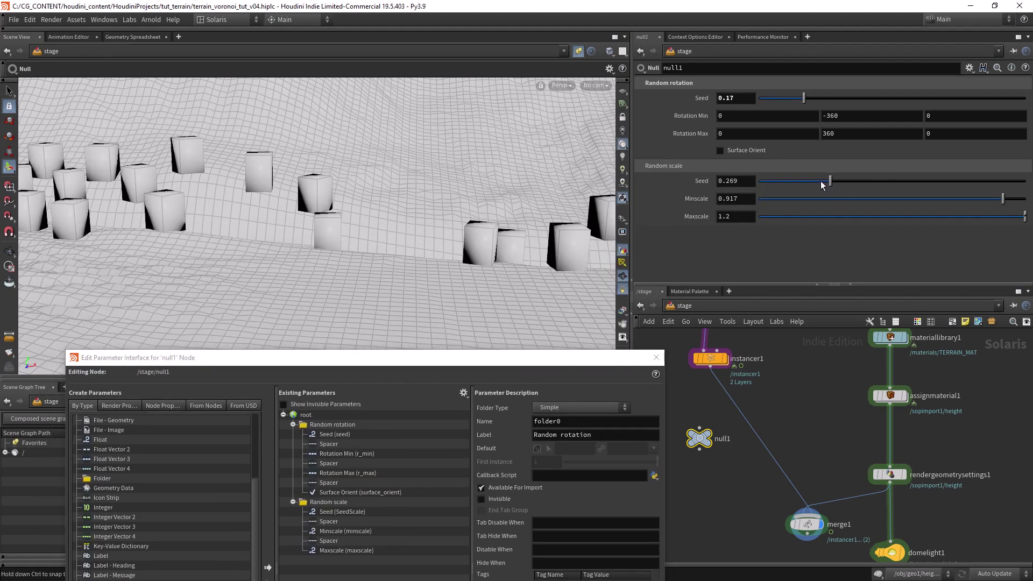
mouse_move(1025, 216)
left_mouse_down()
mouse_move(978, 216)
mouse_move(1028, 216)
left_mouse_up()
Raise the Maxscale parameter's range maximum to 3 and set Maxscale to about 1.255 on the null.
left_click_drag(515, 365, 515, 178)
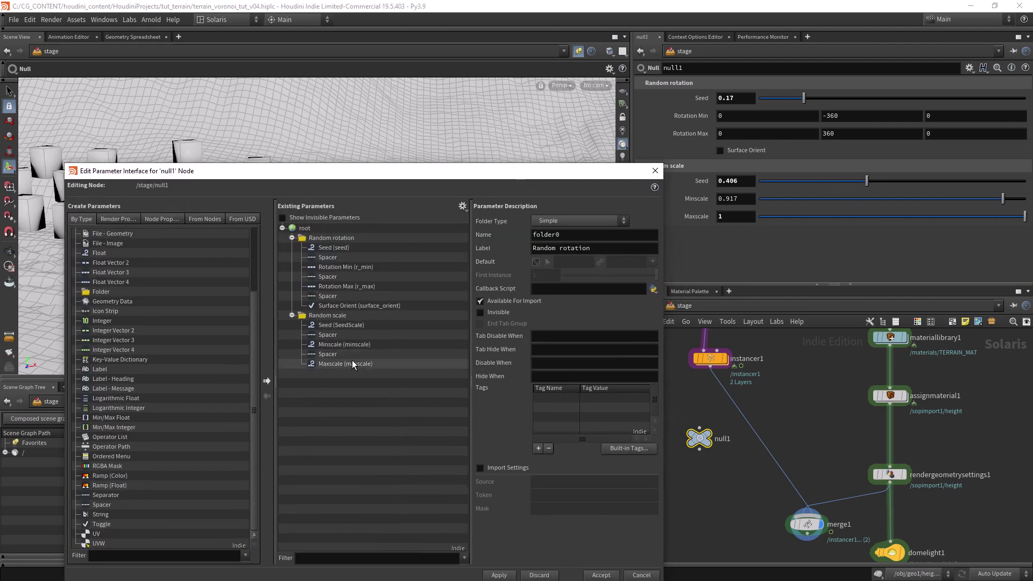
left_click(353, 363)
type("3")
key("Return")
left_click_drag(570, 173, 564, 335)
mouse_move(863, 217)
left_mouse_down()
mouse_move(952, 217)
mouse_move(843, 215)
mouse_move(870, 216)
left_mouse_up()
scroll(428, 207, "down", 5)
Add a third folder of type Simple below Random scale and label it Scatter options.
left_click_drag(408, 332, 427, 161)
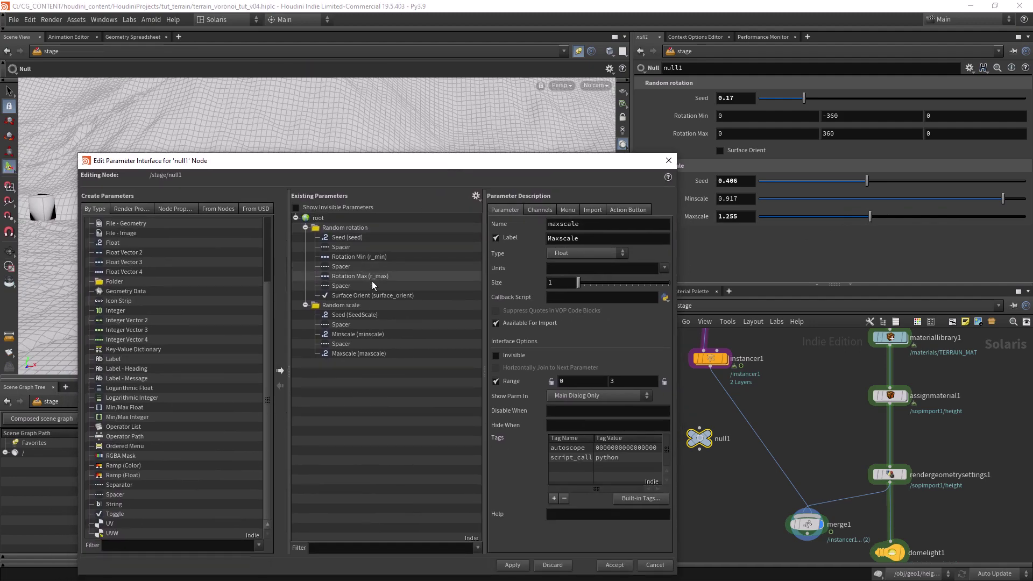
left_click_drag(557, 165, 477, 113)
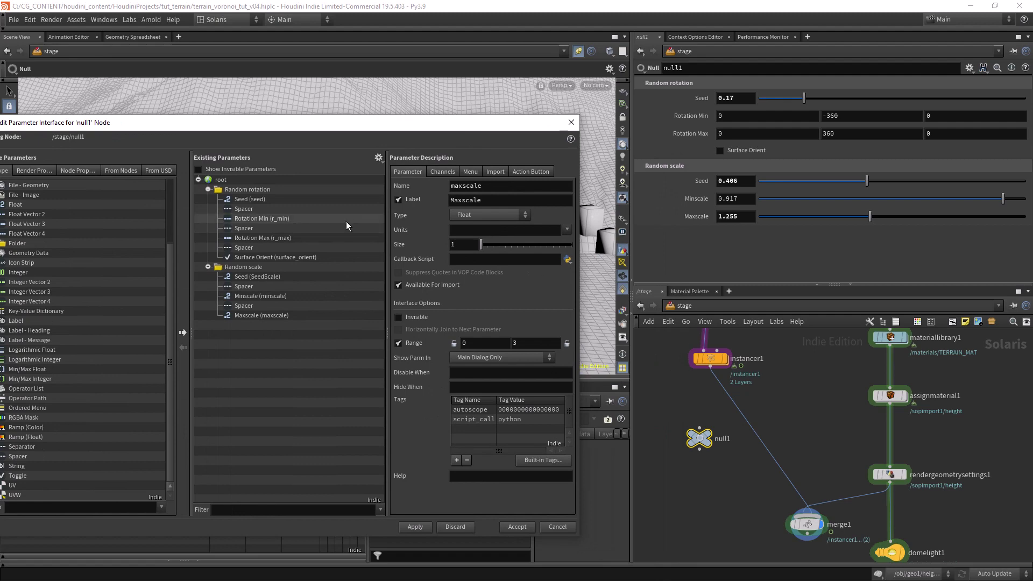
left_click_drag(407, 112, 568, 122)
left_click(298, 169)
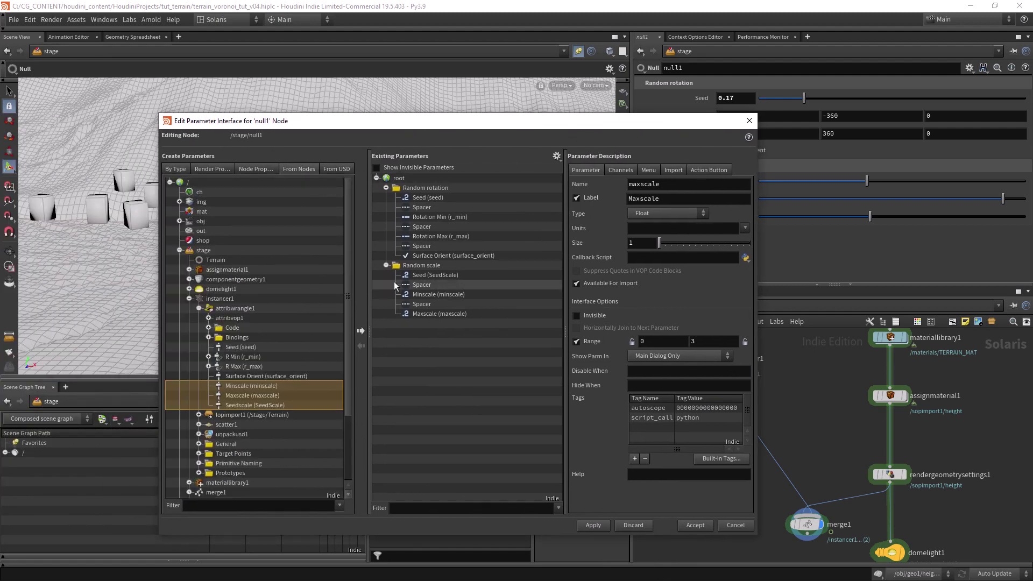
left_click(176, 169)
left_click_drag(195, 242, 419, 328)
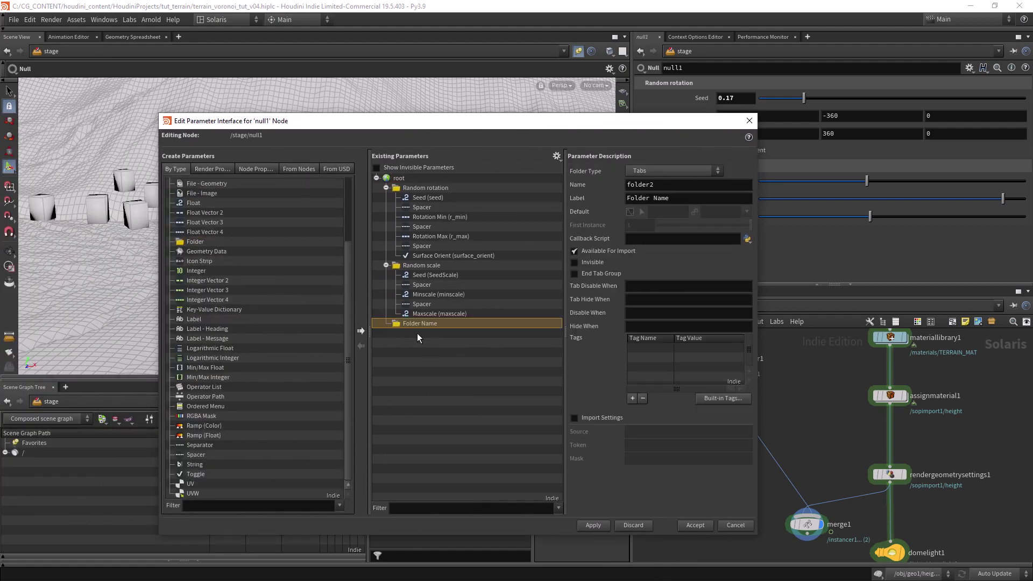
left_click(661, 171)
left_click(646, 192)
double_click(423, 323)
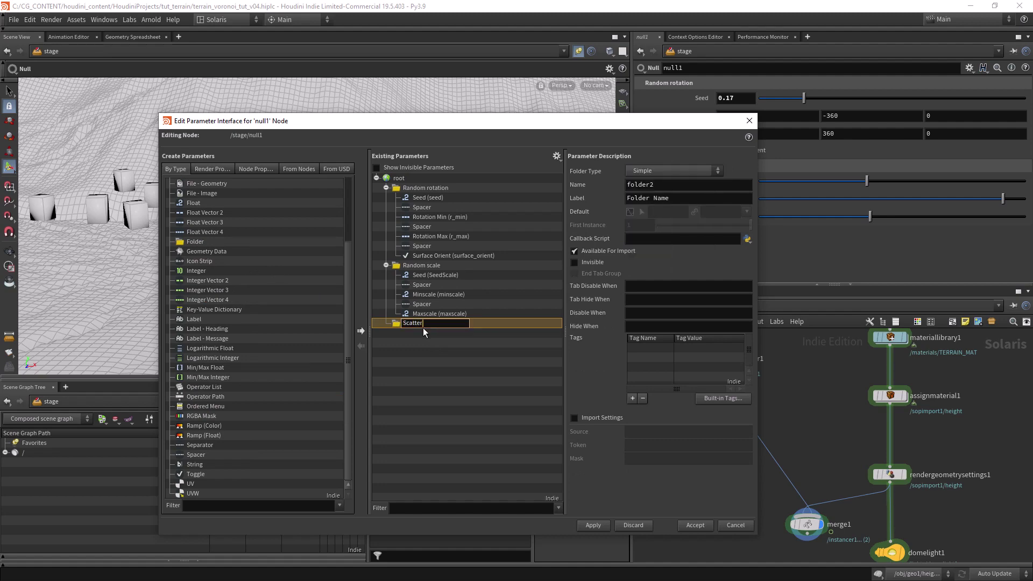
type("Scatter options")
key("Return")
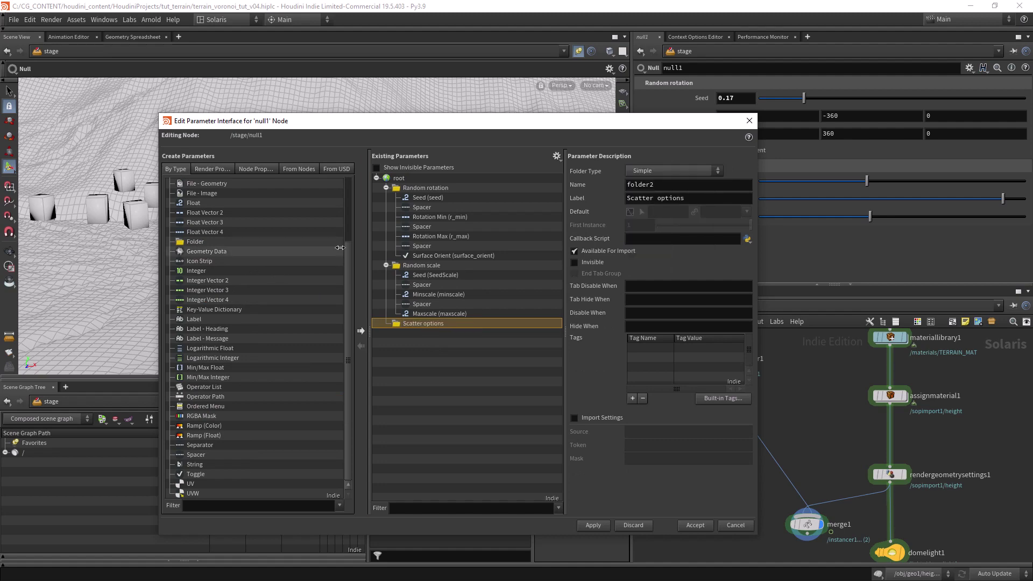
Add the Force Total Count (npts) parameter of scatter1 inside instancer1 and relabel it Number of pts.
left_click(299, 169)
left_click(189, 299)
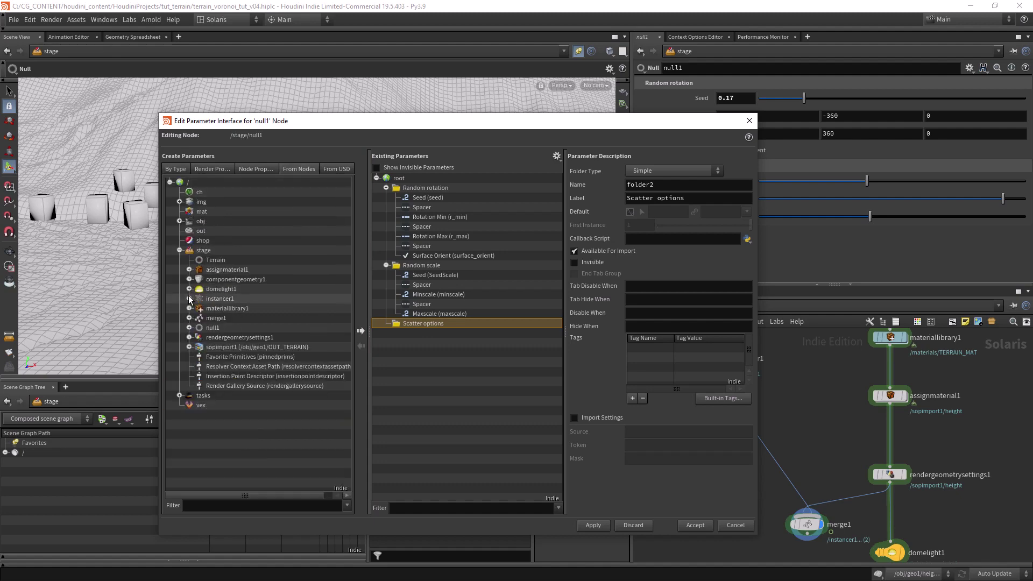
left_click(189, 299)
left_click(198, 308)
left_click(198, 328)
left_click(208, 347)
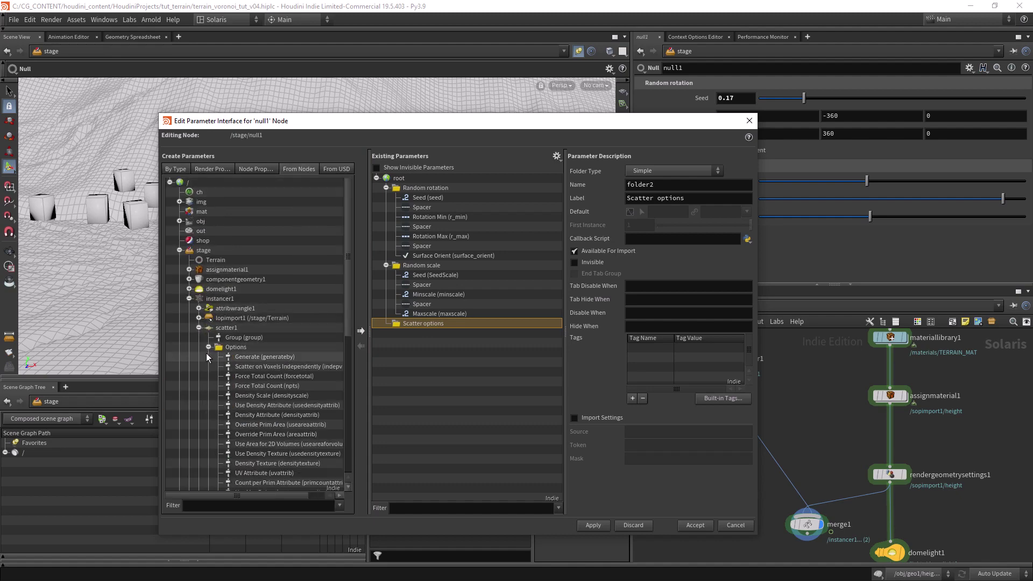
left_click(285, 385)
left_click_drag(273, 386, 411, 340)
double_click(421, 333)
type("Num")
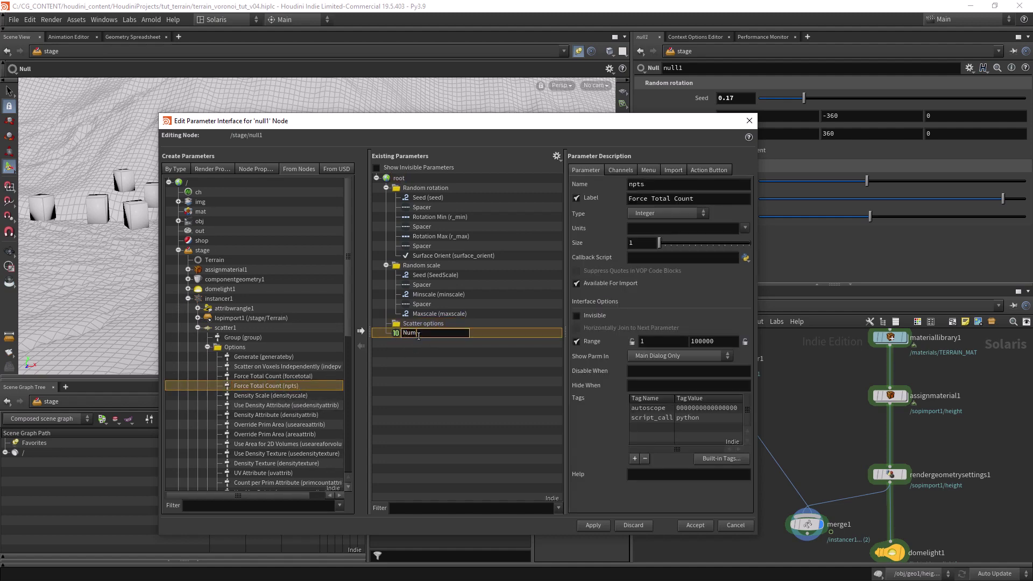
type("ber of pts")
key("Return")
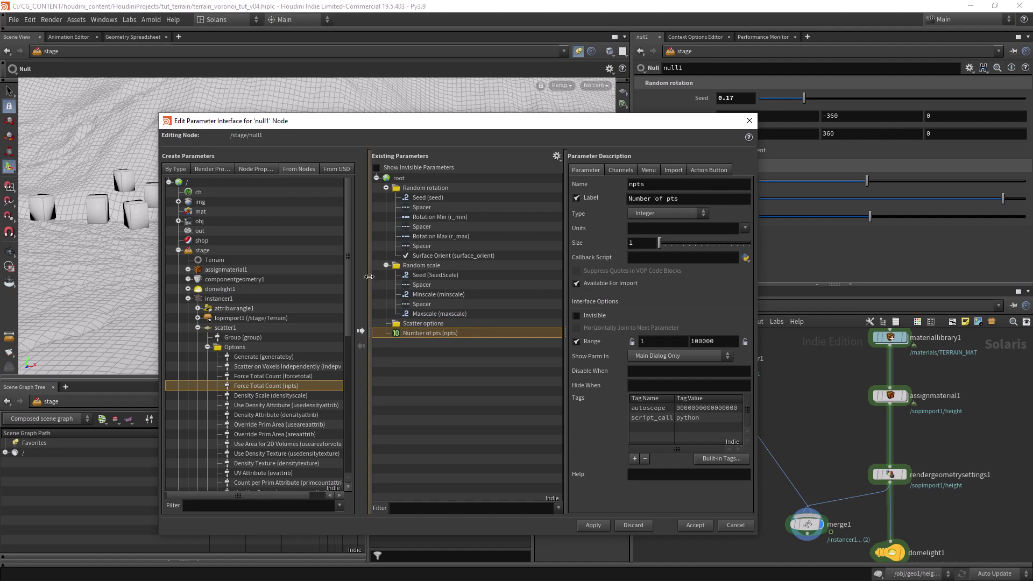
Add scatter1's Global Seed parameter and place it with Number of pts inside the Scatter options folder.
left_click_drag(350, 333, 347, 402)
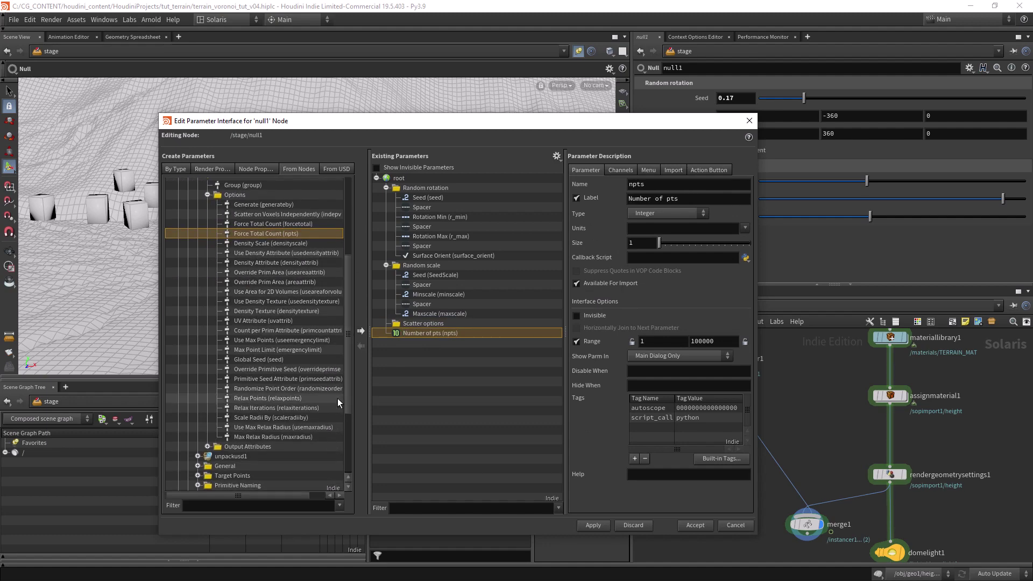
left_click(262, 360)
left_click_drag(263, 360, 431, 325)
left_click(419, 333, "shift")
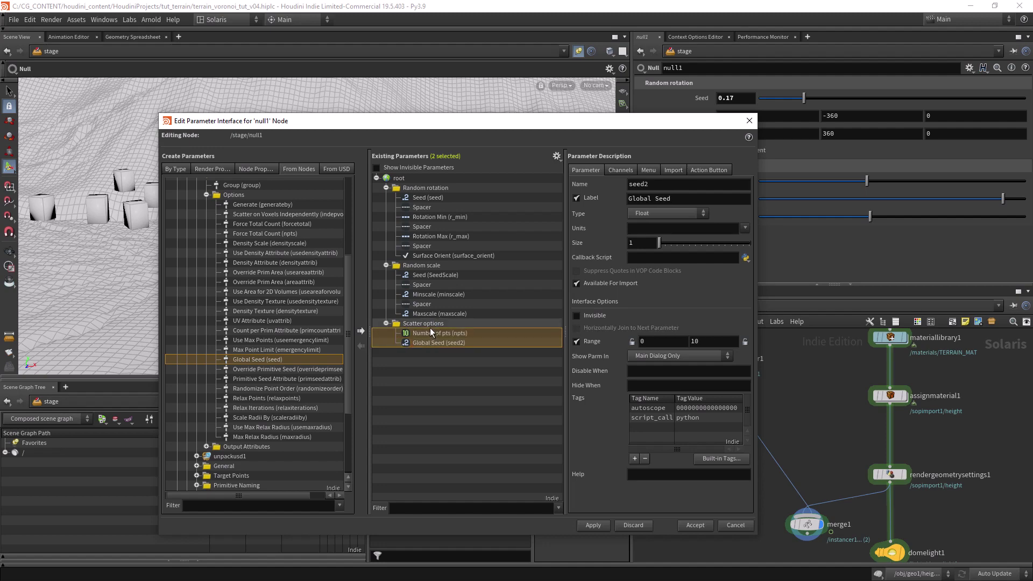
Insert a spacer between Number of pts and Global Seed and apply the interface changes.
left_click(183, 168)
left_click_drag(215, 456, 441, 339)
left_click(594, 525)
Set the Number of pts range maximum to 10000 and scatter about 102 points from the null.
left_click_drag(668, 121, 531, 175)
left_click(331, 381)
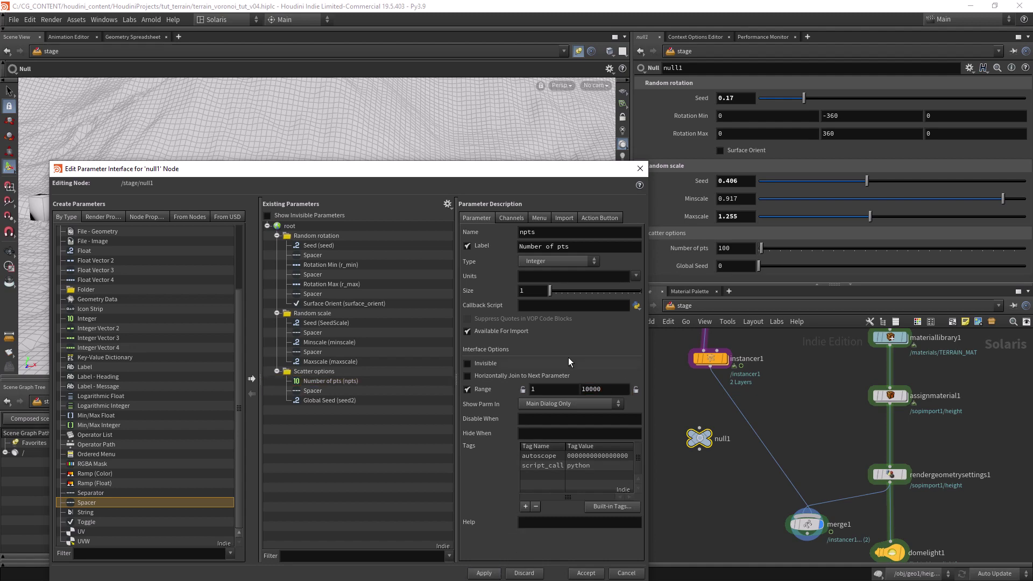
left_click_drag(569, 174, 553, 323)
mouse_move(761, 248)
left_mouse_down()
mouse_move(773, 253)
mouse_move(762, 254)
left_mouse_up()
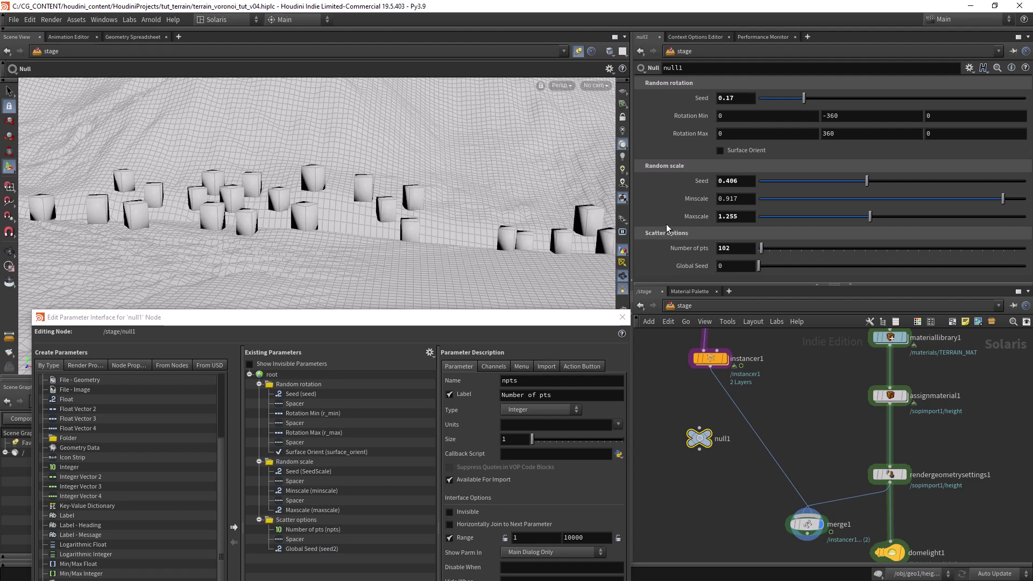
scroll(455, 290, "down", 5)
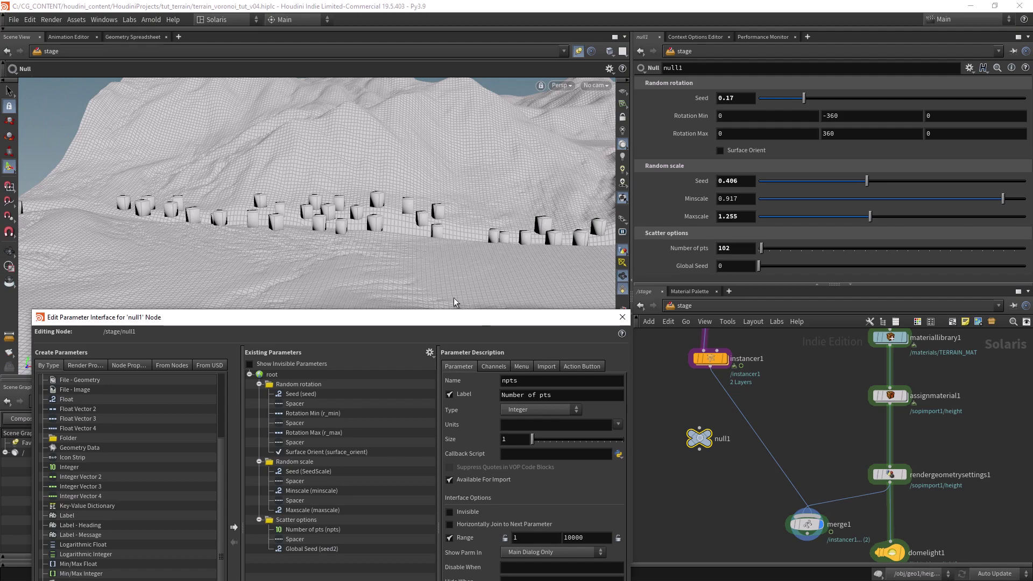
Set the Number of pts range maximum to 1000 and accept the parameter interface changes.
left_click_drag(459, 320, 461, 183)
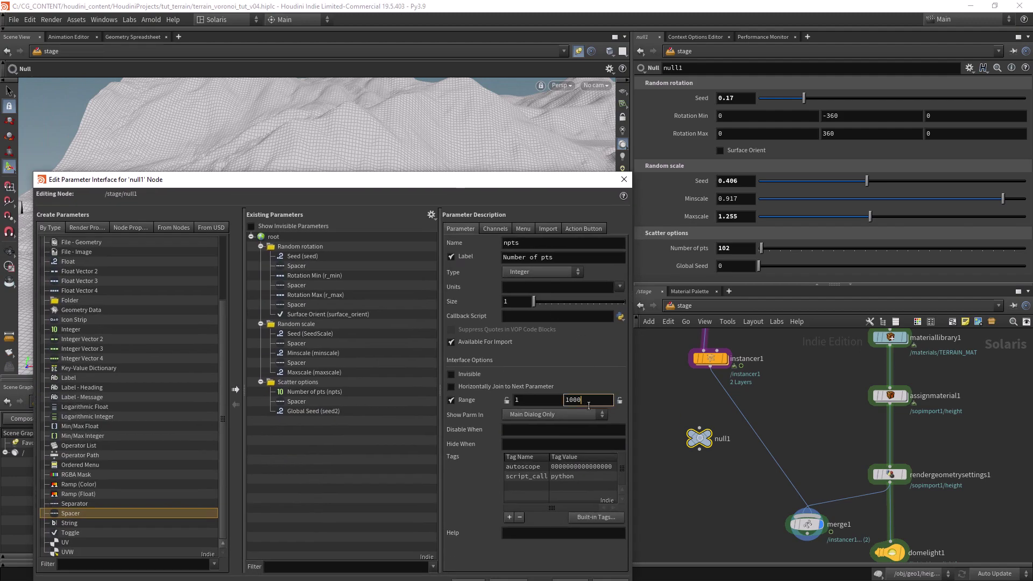
left_click_drag(530, 186, 530, 97)
left_click(458, 500)
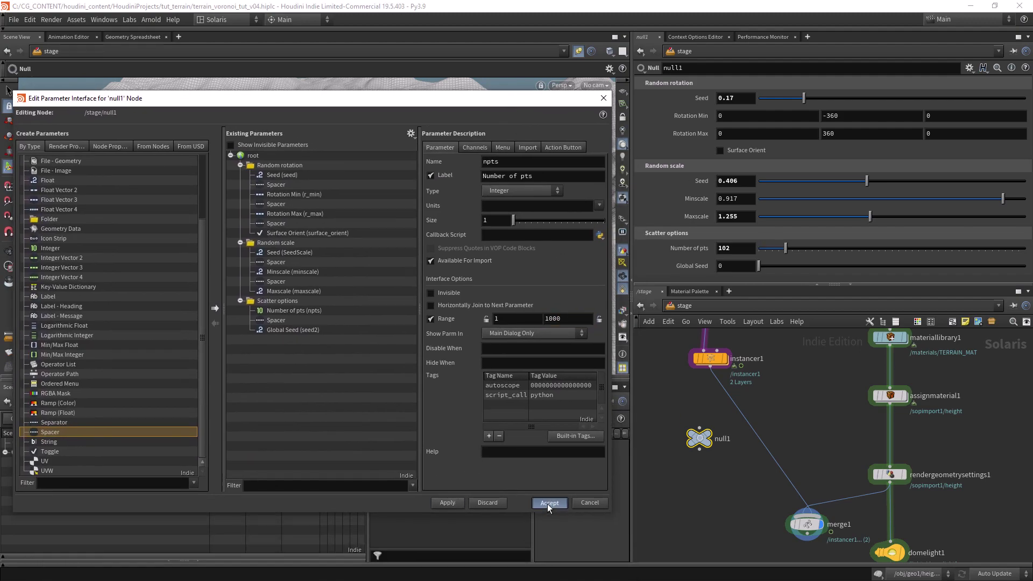
left_click(549, 501)
Adjust the scatter options on the null to 144 points and a Global Seed of 1.8.
left_click_drag(786, 248, 822, 266)
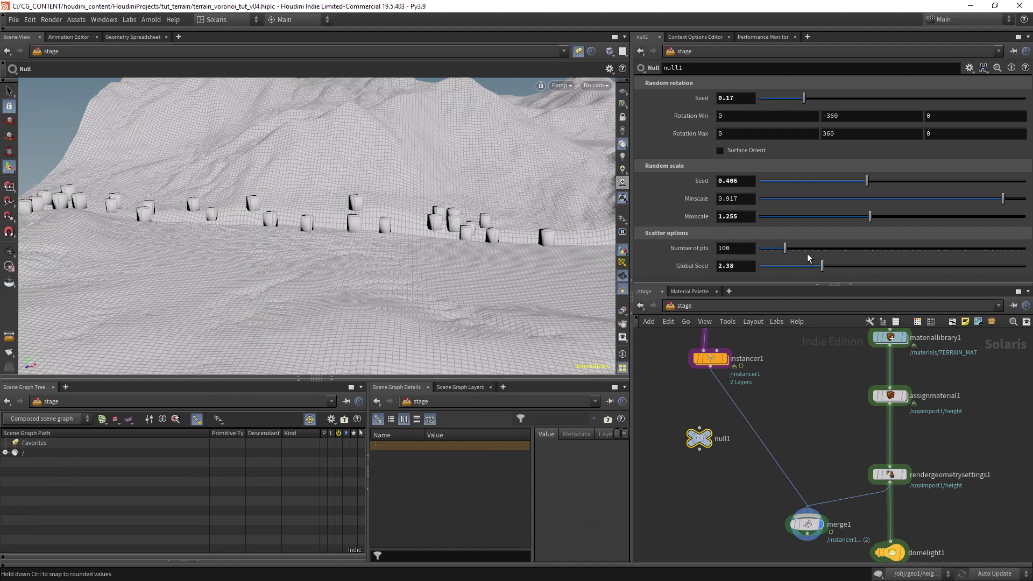
key("Escape")
left_click_drag(353, 224, 411, 277)
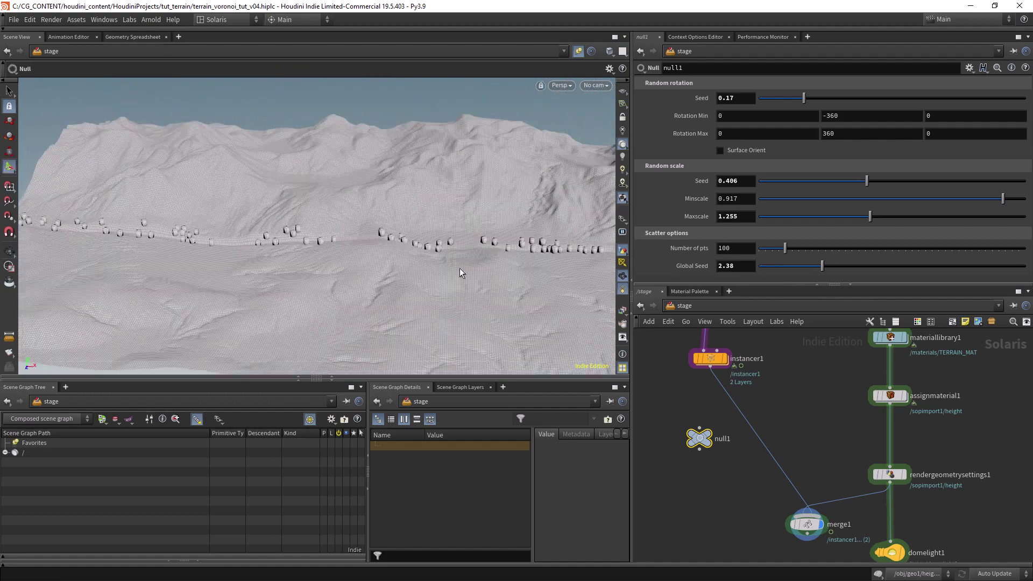
left_click_drag(786, 250, 806, 270)
key("Escape")
left_click_drag(586, 249, 424, 240)
key("Return")
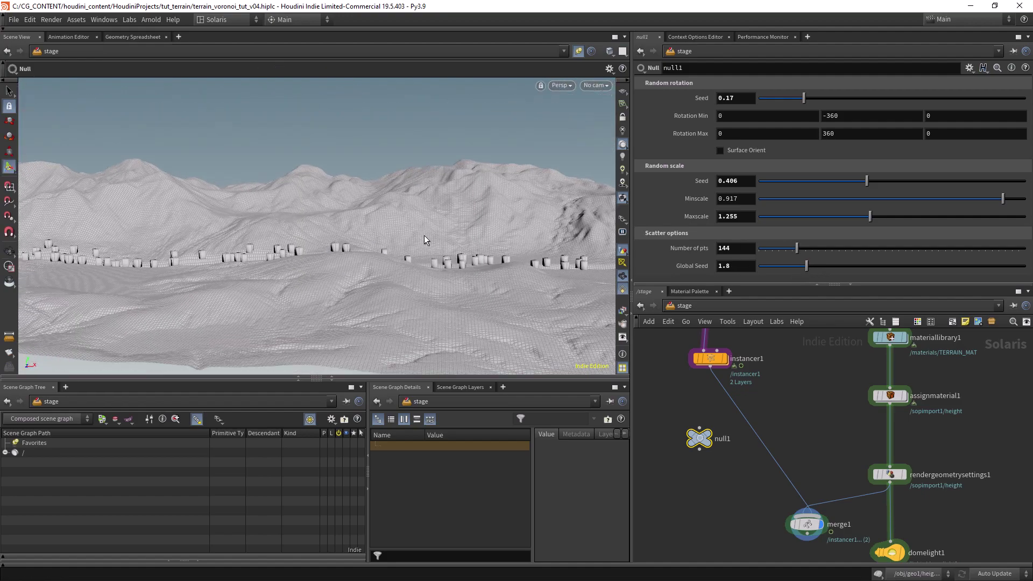
left_click_drag(508, 274, 376, 272)
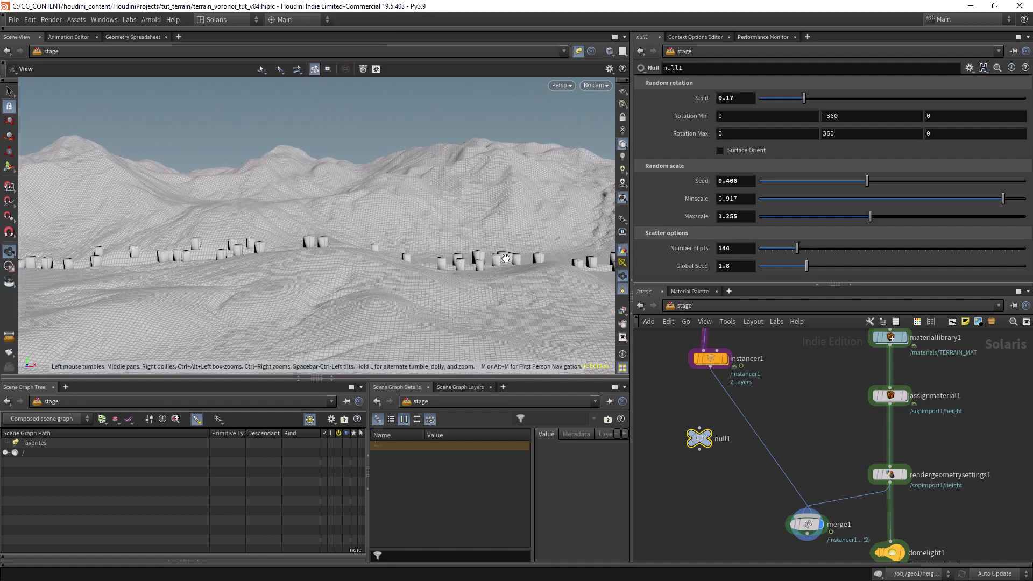
Rename the null Instancer_Randomizer and insert it on the wire between instancer1 and merge1.
key("Escape")
type("R")
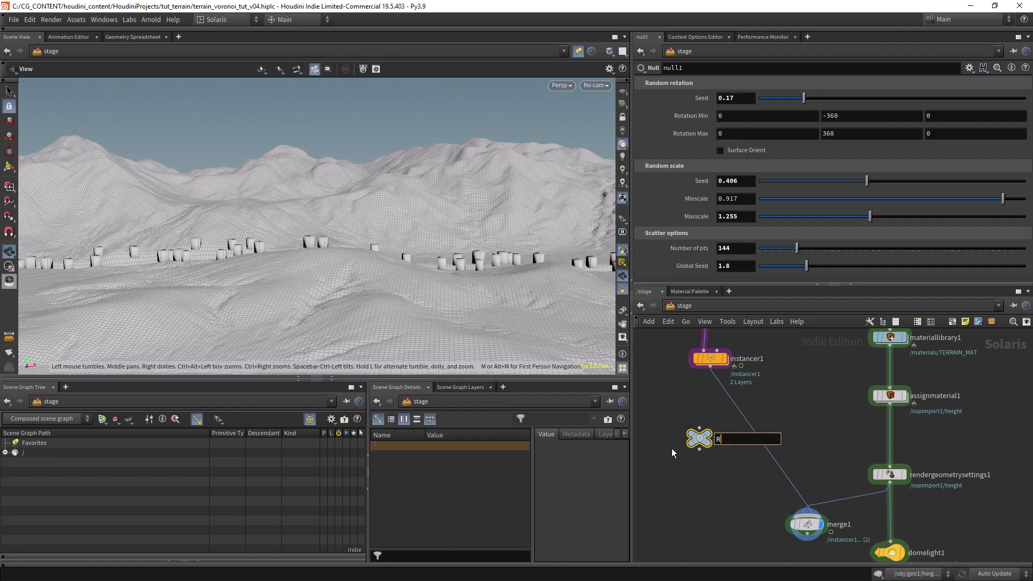
key("BackSpace")
type("instancer_Randomizer")
key("Return")
left_click_drag(699, 440, 752, 437)
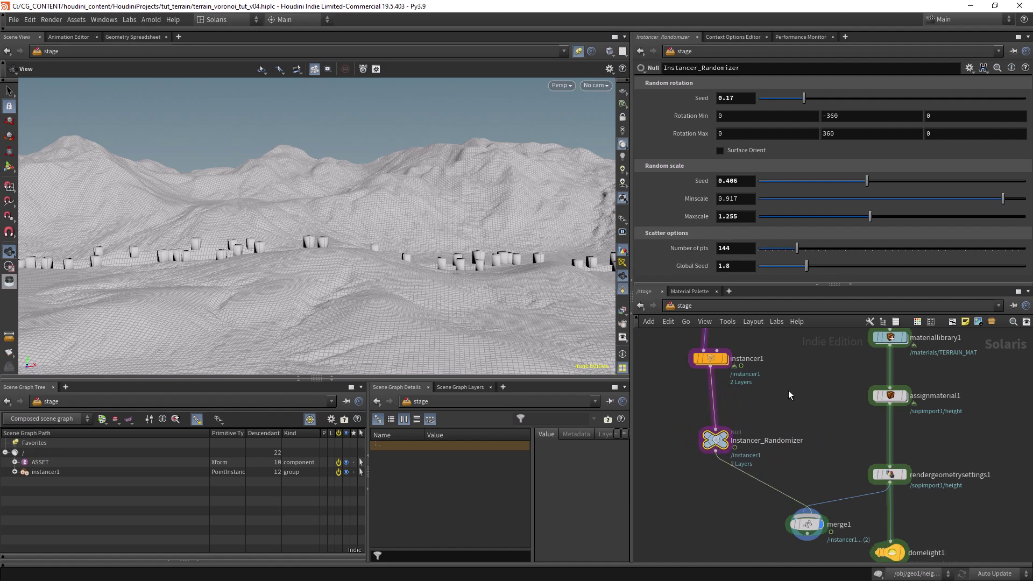
Add a File node inside the ASSETS geometry at the obj level, beside Tree_Tilia.
key("h")
left_click(684, 306)
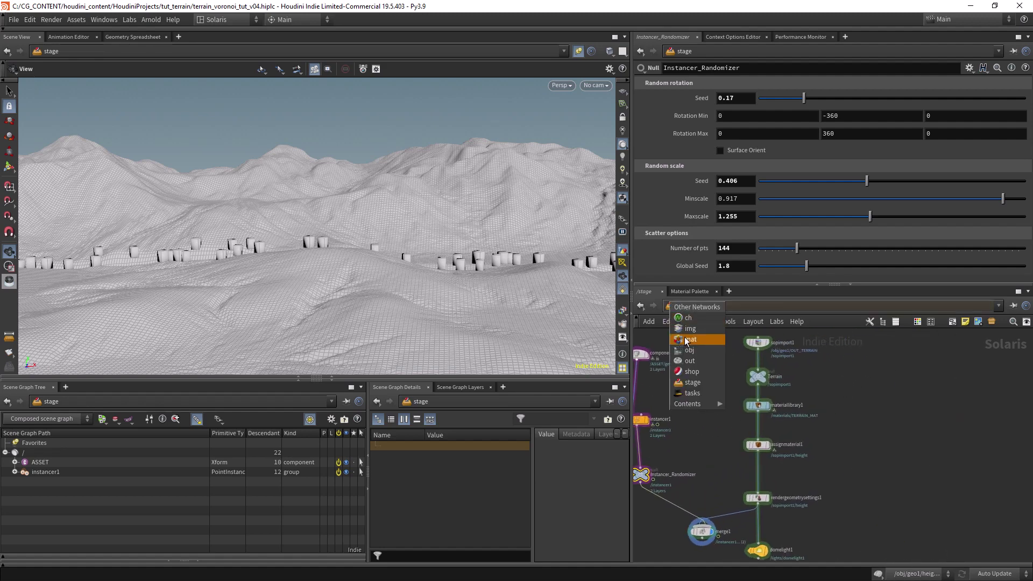
left_click(691, 350)
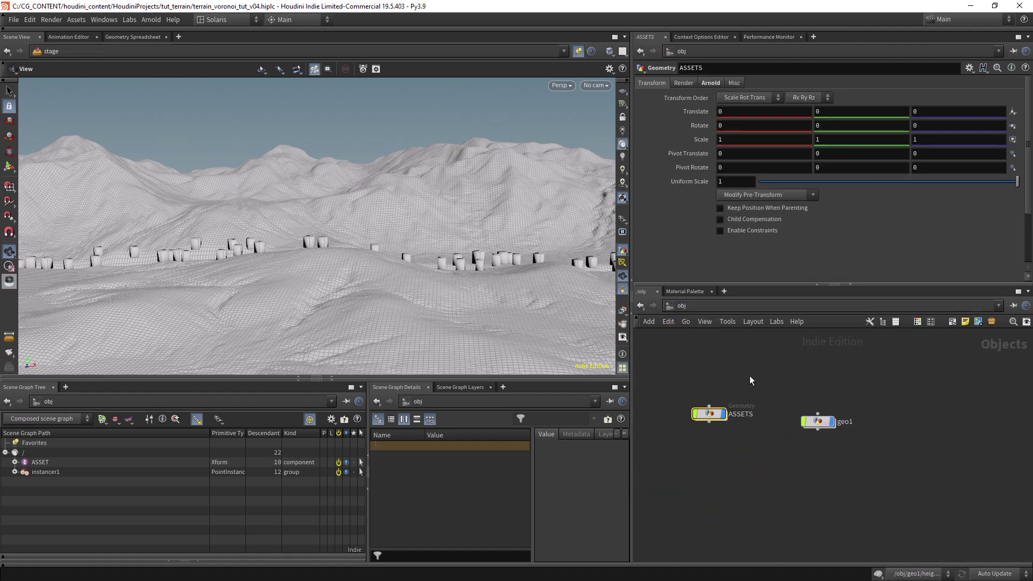
double_click(726, 431)
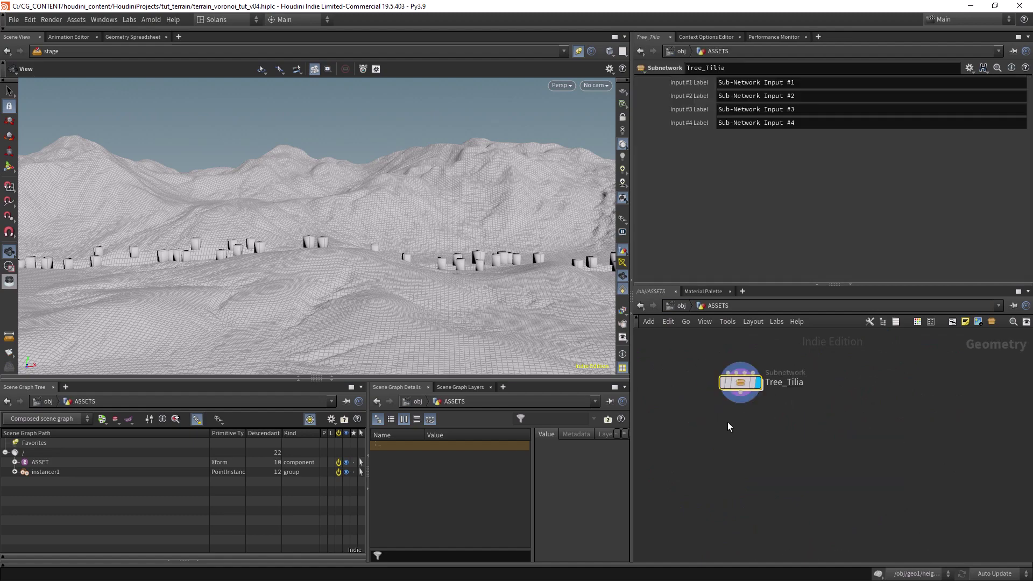
key("Tab")
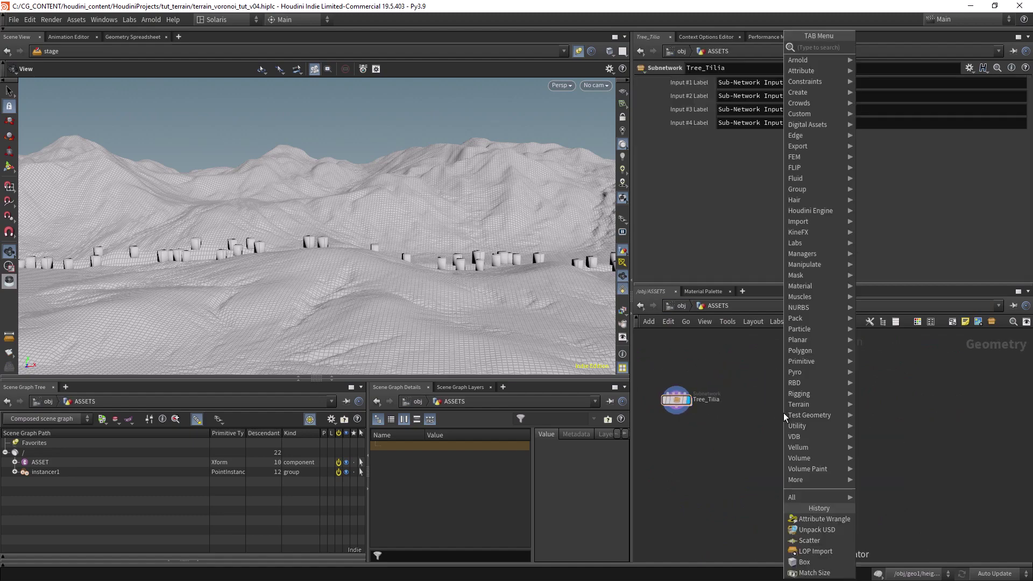
type("file")
key("Return")
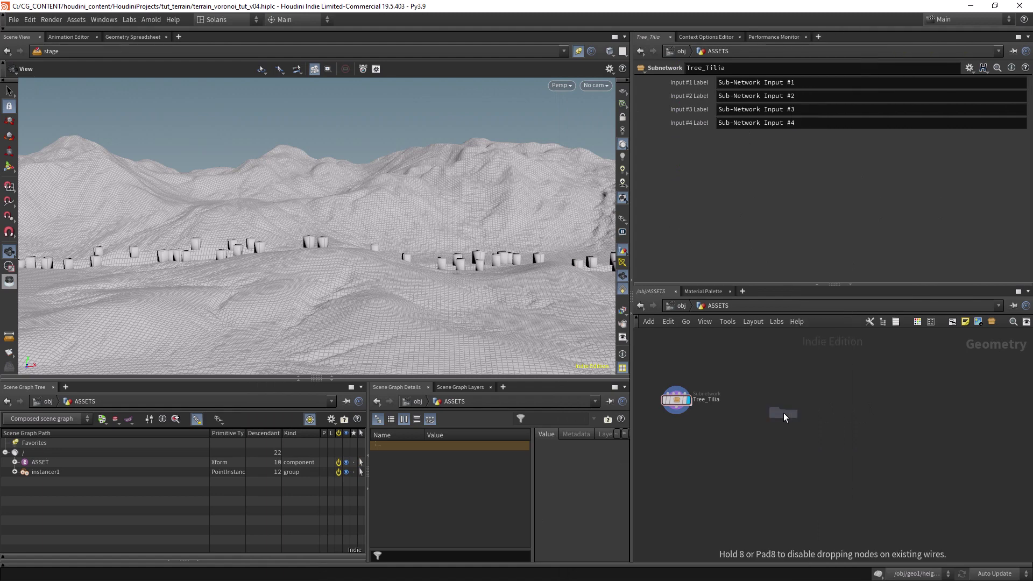
left_click(783, 412)
Load the grass model Var1_LOD0.fbx from the Var1 folder into the File node and display it framed in the scene view.
left_click(1007, 97)
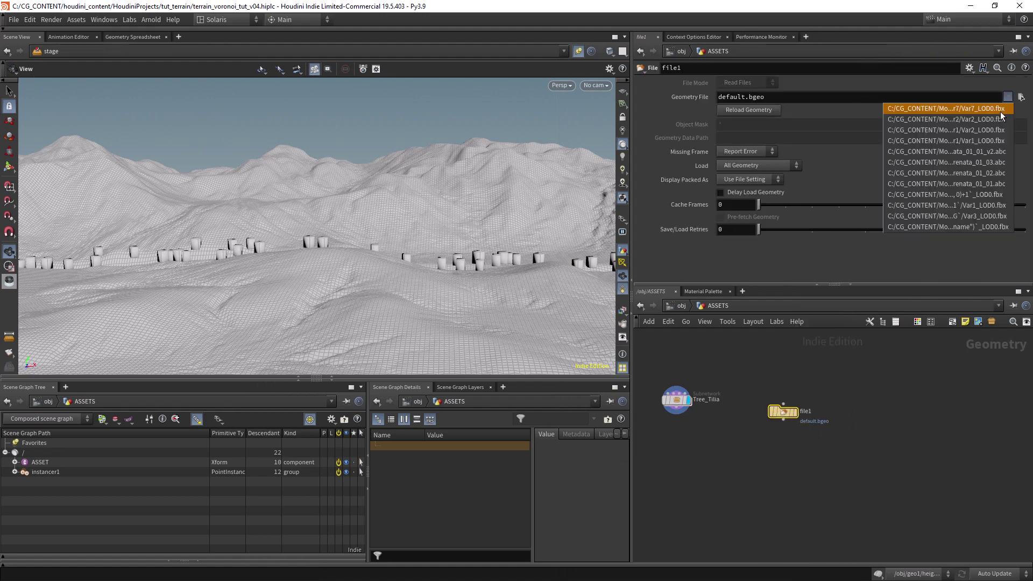
left_click(990, 140)
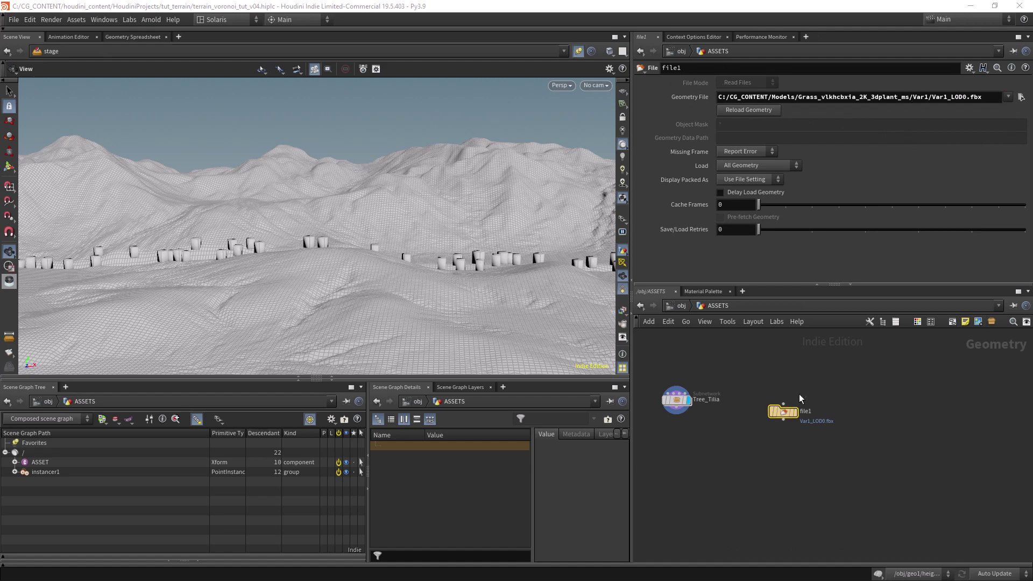
left_click(795, 412)
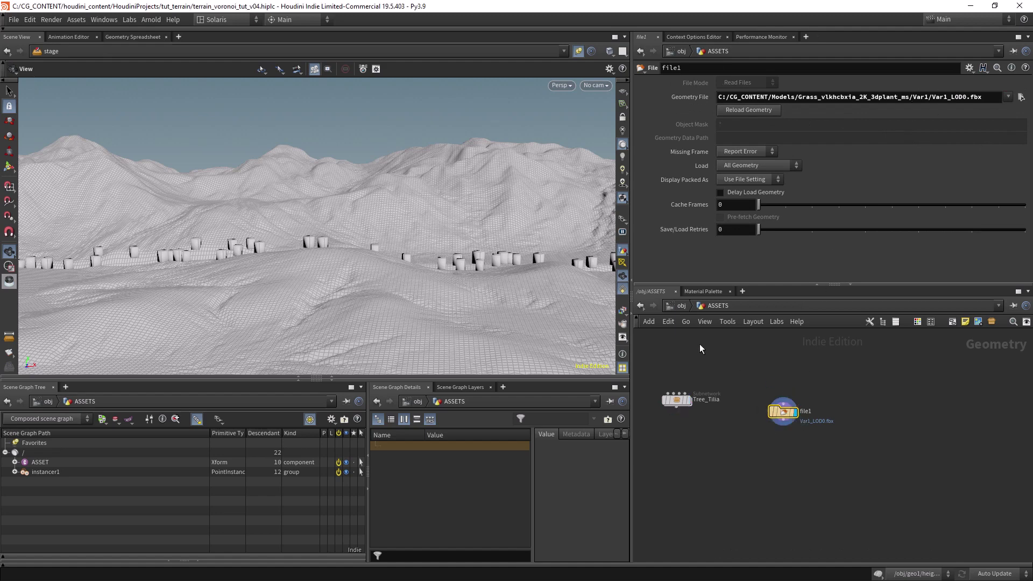
left_click(578, 52)
key("h")
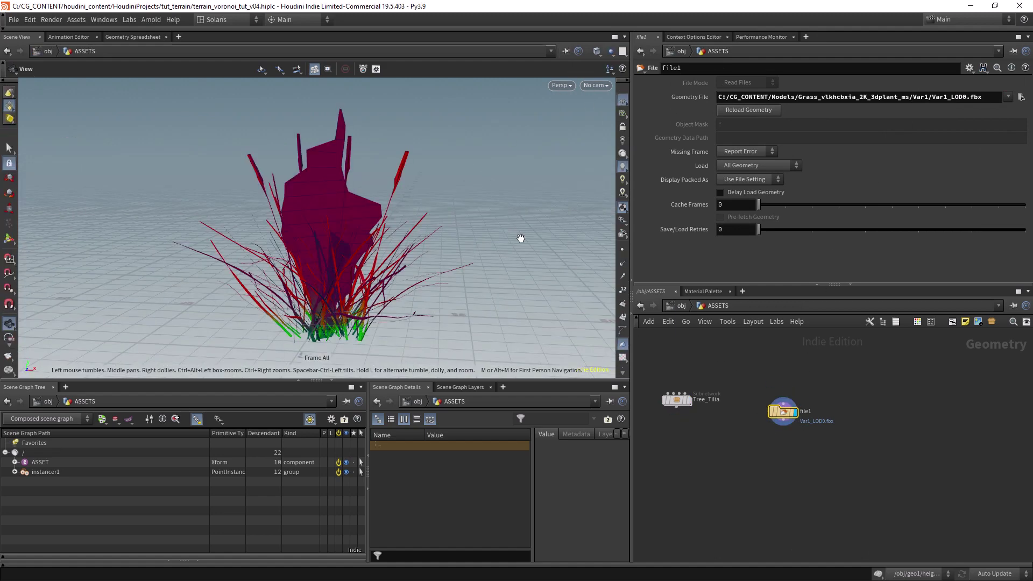
Connect an Attribute Delete node to file1, remove the vertex attribute Cd and display the result.
left_click(782, 426)
key("Tab")
type("attr del")
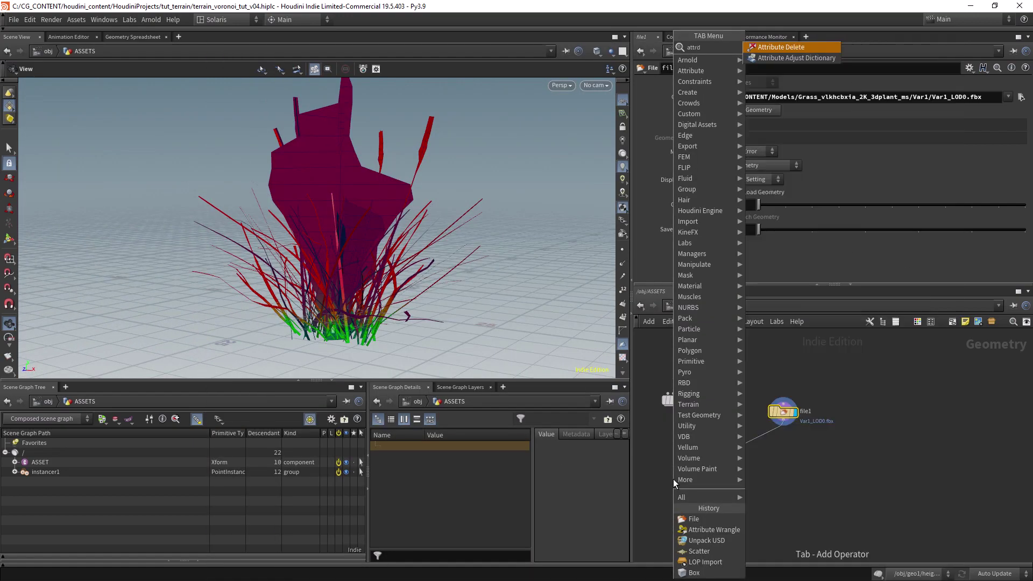
key("Return")
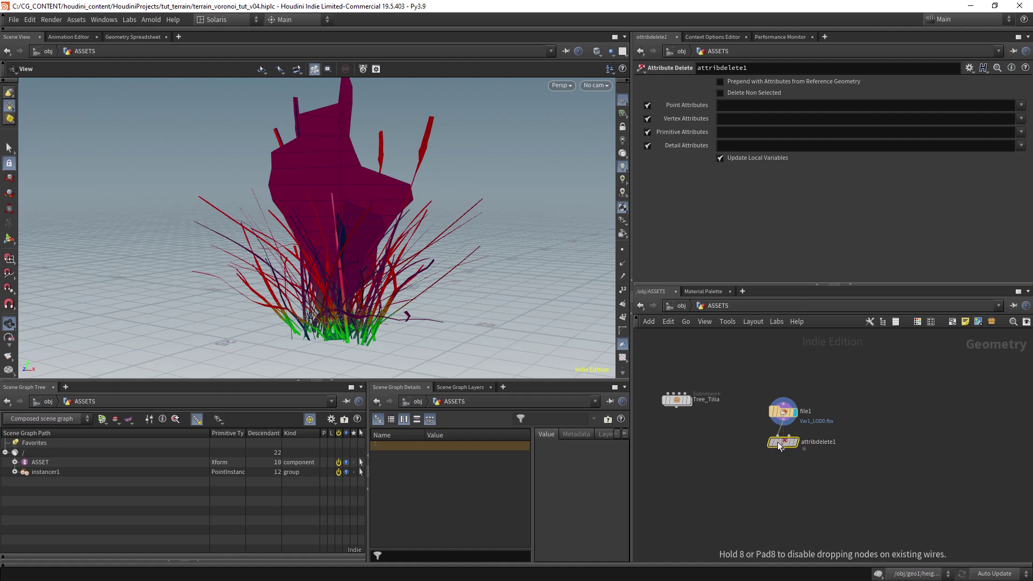
left_click(784, 445)
left_click(1022, 119)
left_click(995, 132)
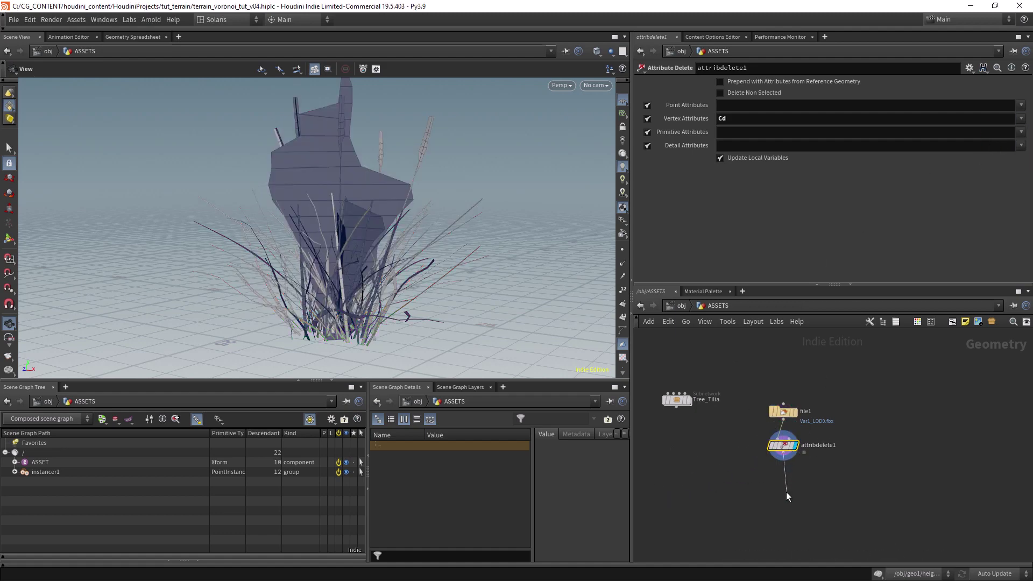
Append a Transform node after attribdelete1 with a uniform scale of 0.1 and display the scaled grass.
key("Tab")
type("trans")
key("Return")
left_click(776, 476)
left_click(736, 178)
type(".1")
key("Return")
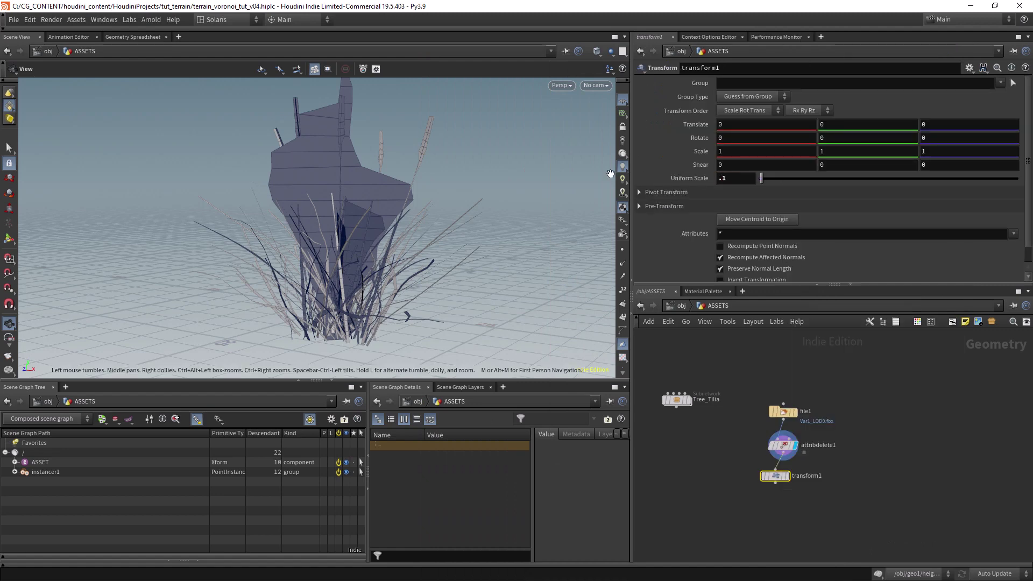
key("r")
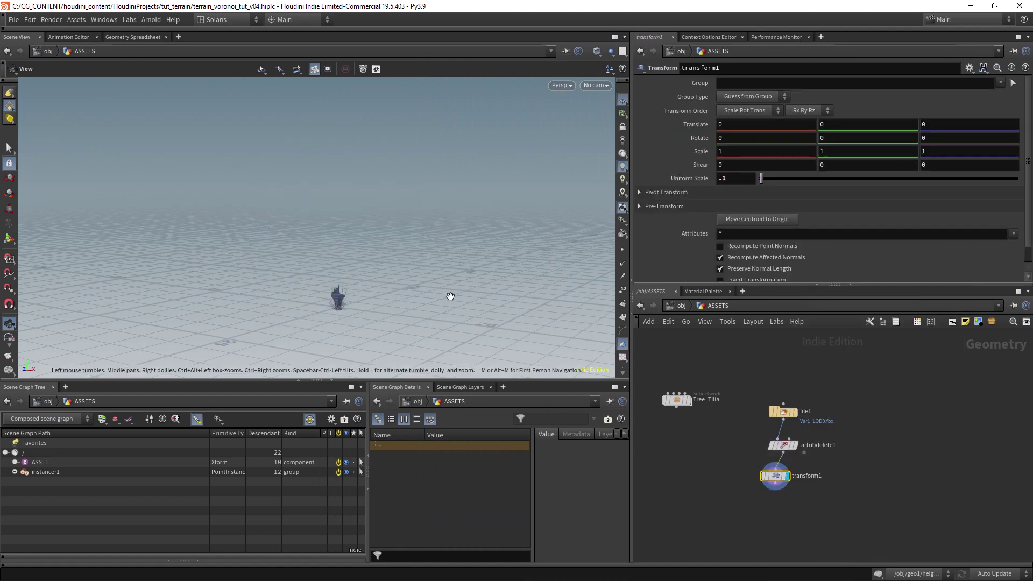
key("h")
left_click_drag(390, 289, 442, 282)
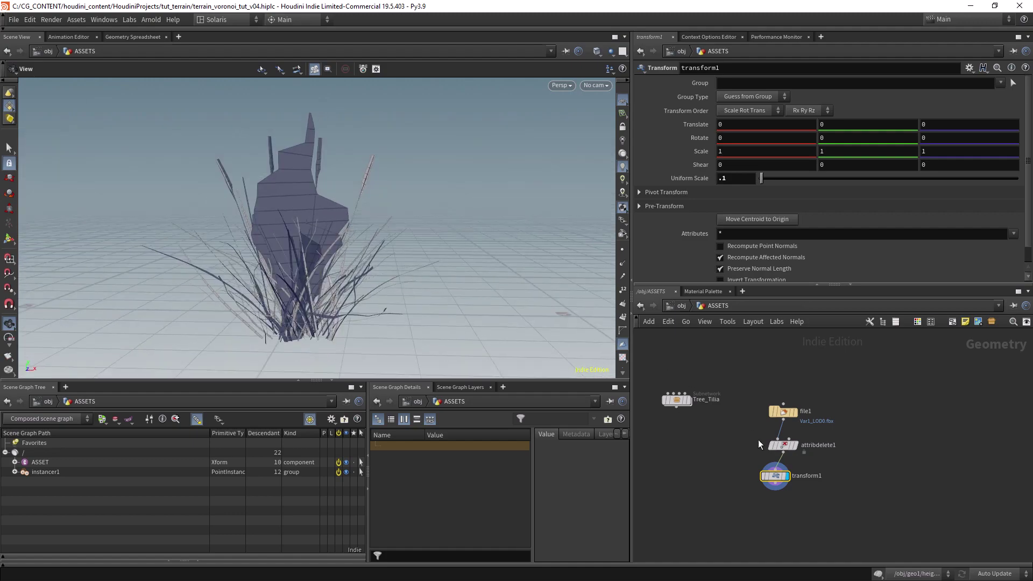
Lay out file1, attribdelete1 and transform1 in a neat column.
middle_click_drag(746, 423, 709, 402)
left_click_drag(707, 362, 786, 498)
key("shift+l")
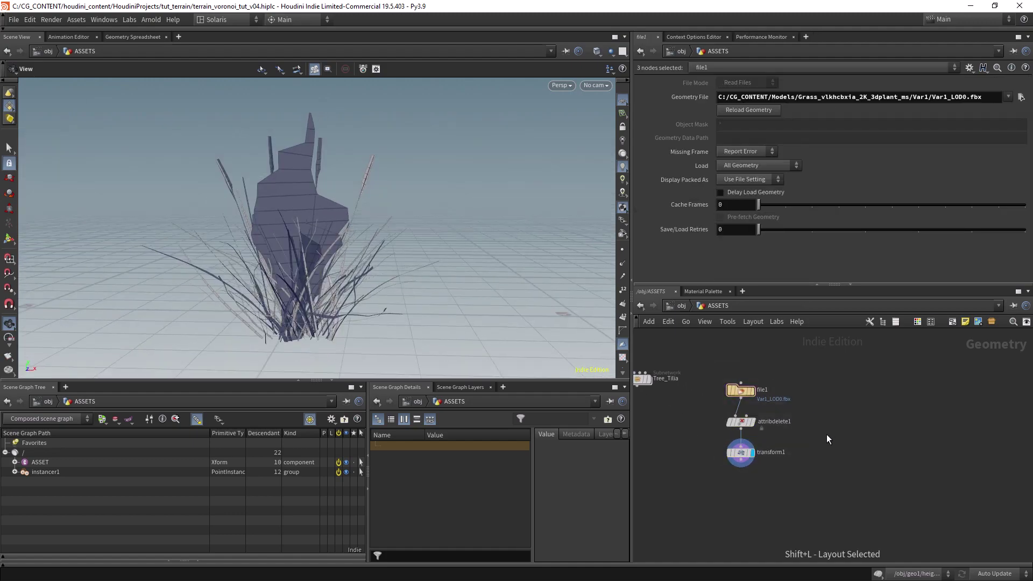
Add a Box node and place it unconnected beside file1.
key("Tab")
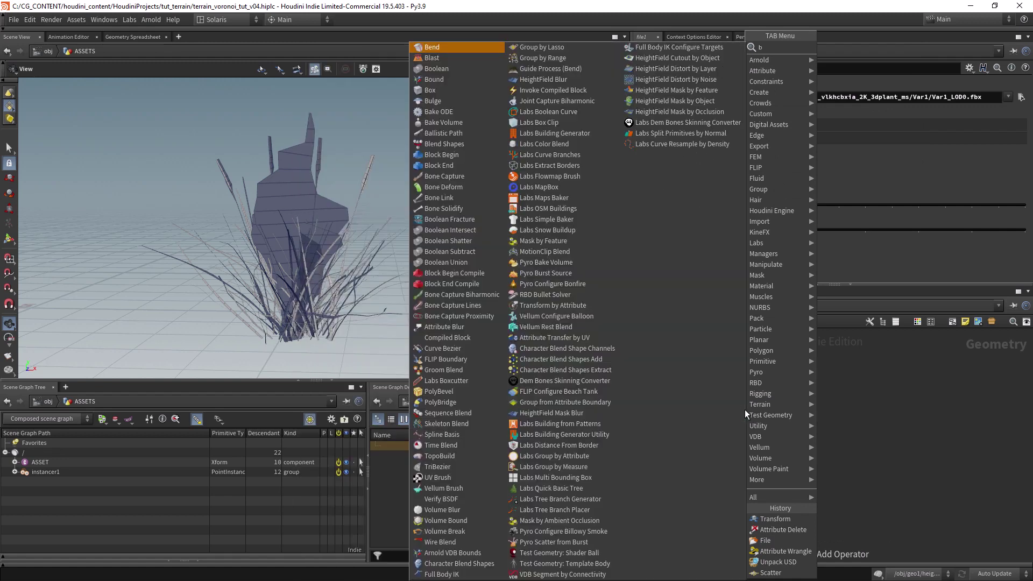
type("box")
key("Return")
left_click(745, 409)
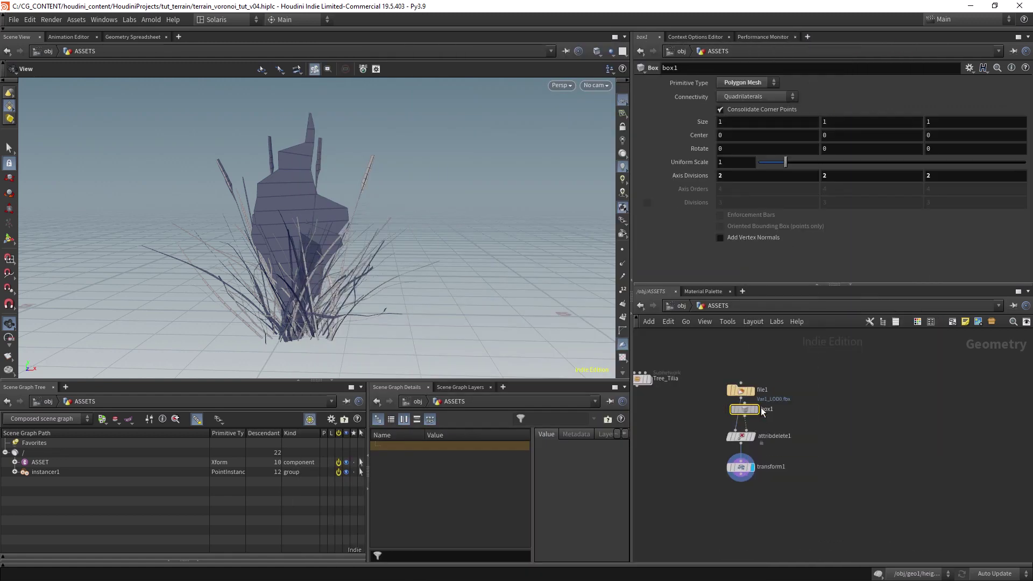
left_click_drag(750, 409, 805, 404)
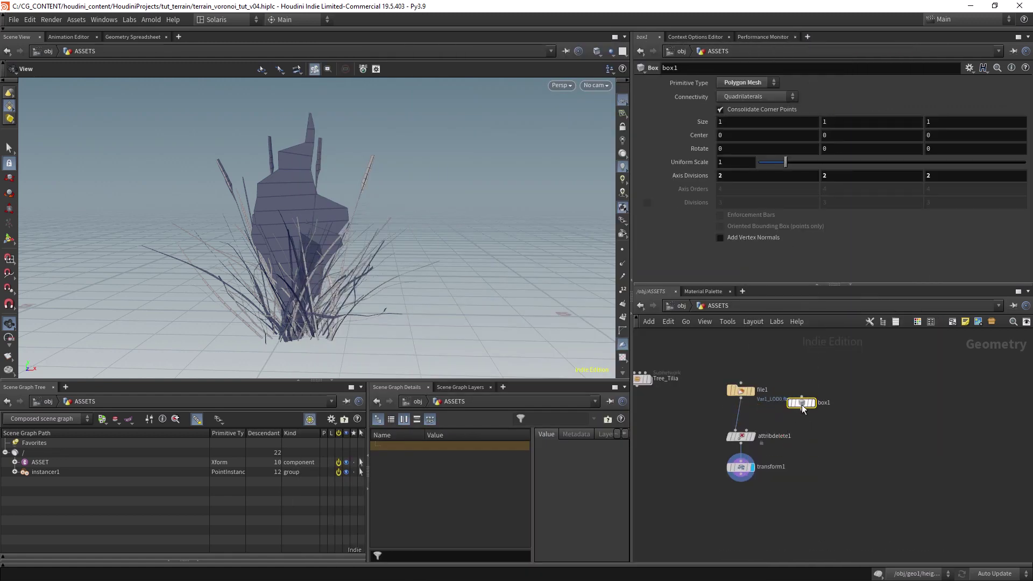
left_click_drag(802, 402, 825, 392)
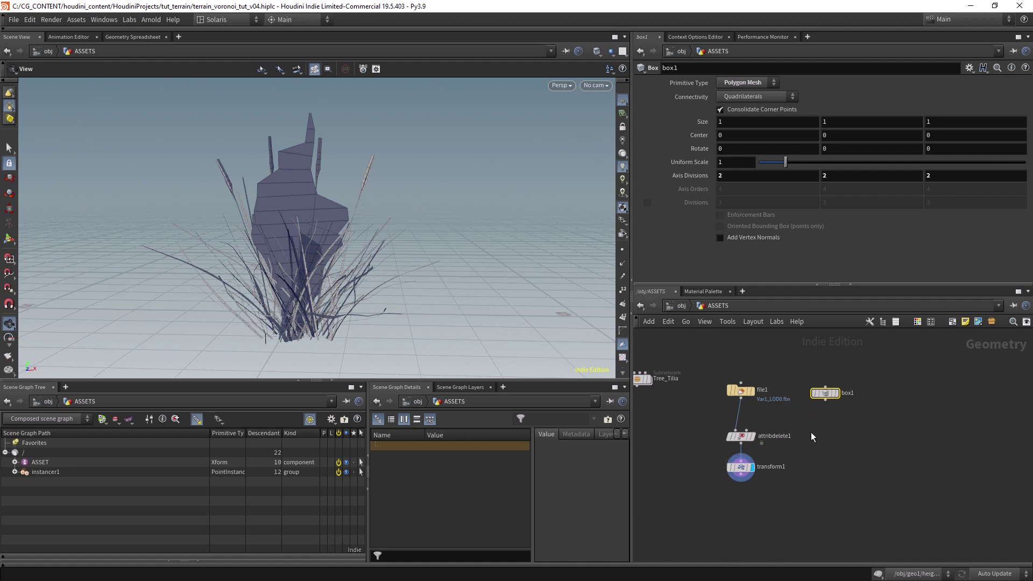
Add a Match Size node with the box as first input and transform1 as second input.
key("Tab")
type("match size")
key("Return")
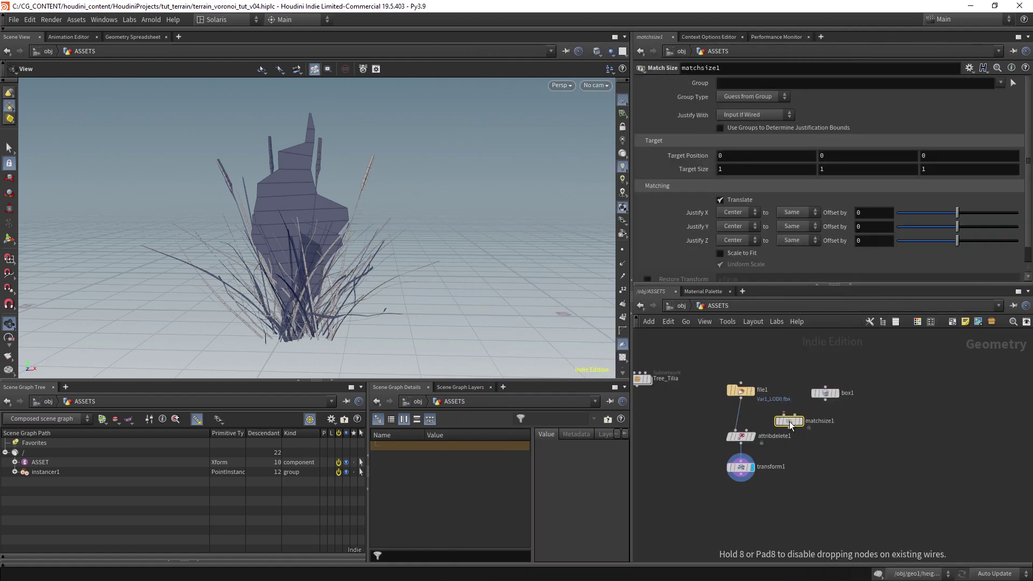
left_click(810, 458)
left_click_drag(825, 399, 804, 451)
left_click_drag(741, 480, 820, 479)
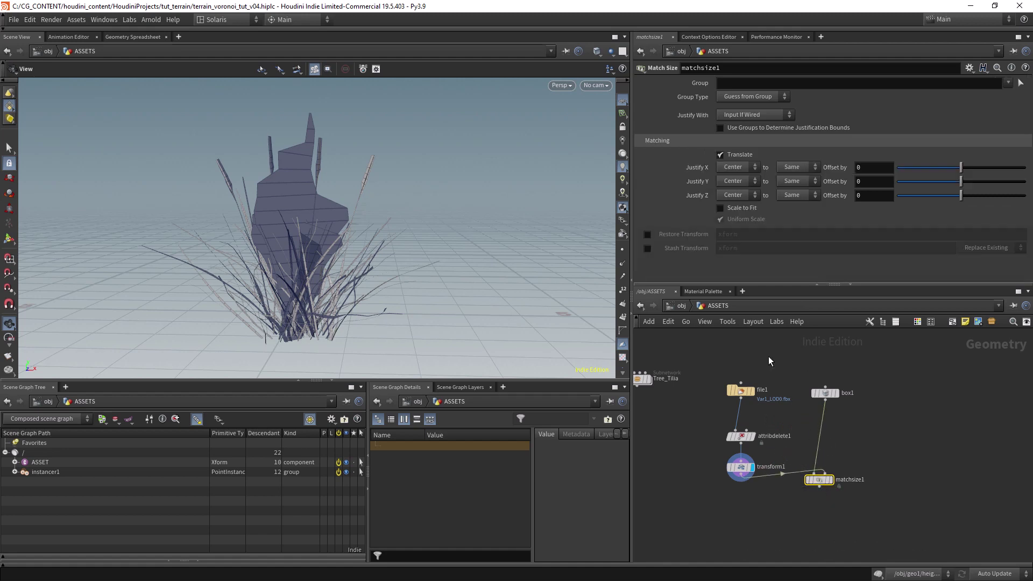
Enable Scale to Fit without Uniform Scale on matchsize1 and check the box around the grass with a temporary template display.
left_click(735, 209)
left_click(742, 220)
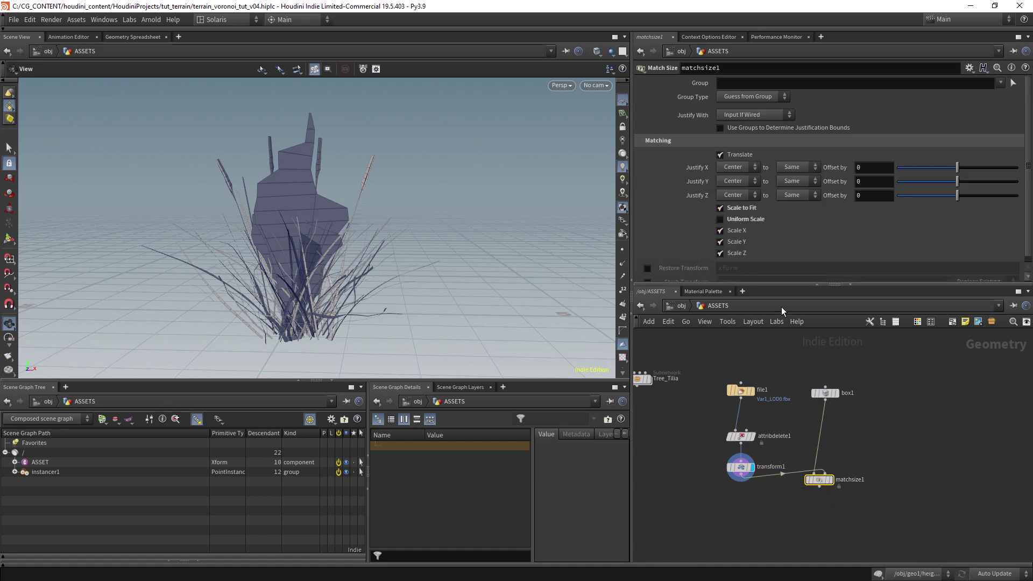
left_click(832, 479)
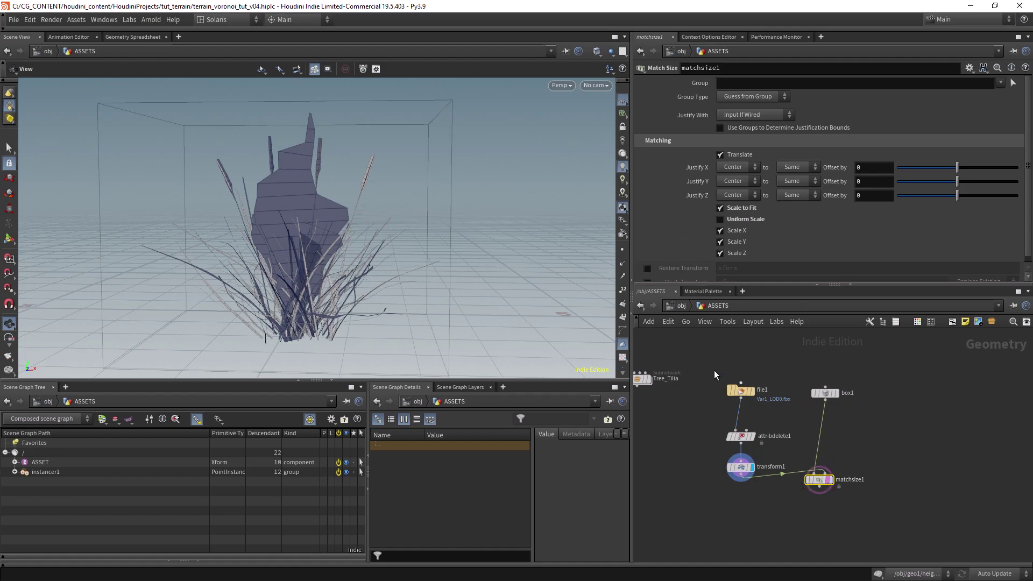
left_click_drag(351, 265, 533, 286)
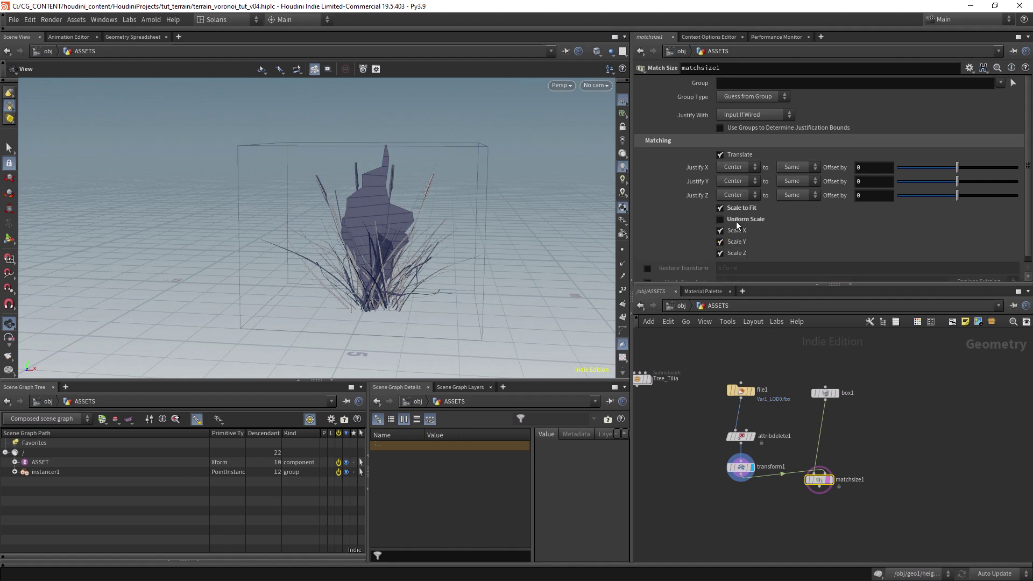
scroll(858, 426, "down", 2)
left_click(832, 444)
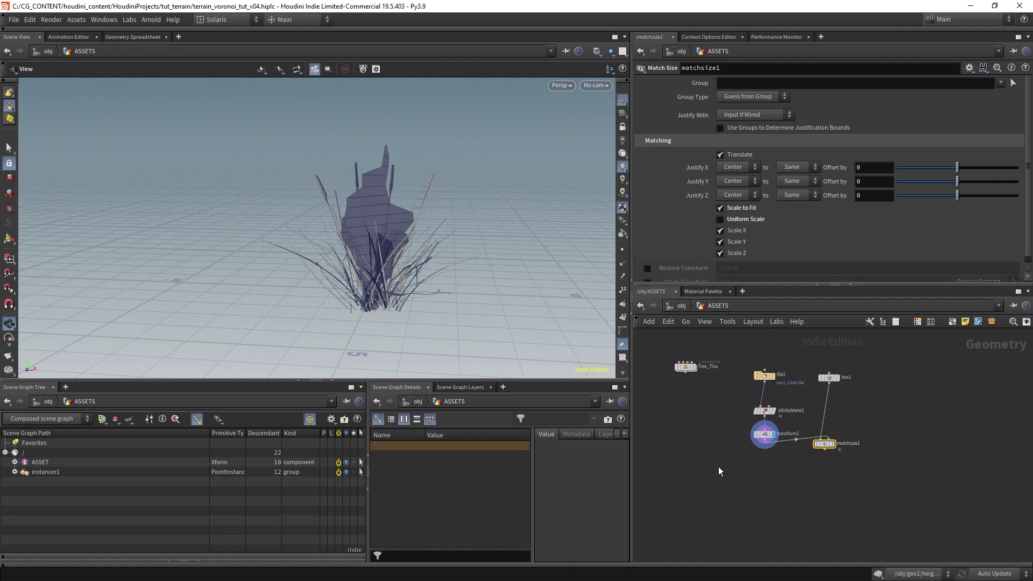
Add a Null node below transform1 and name it Out_Grass.
scroll(719, 463, "up", 3)
left_click(783, 439)
left_click(785, 508)
type("null")
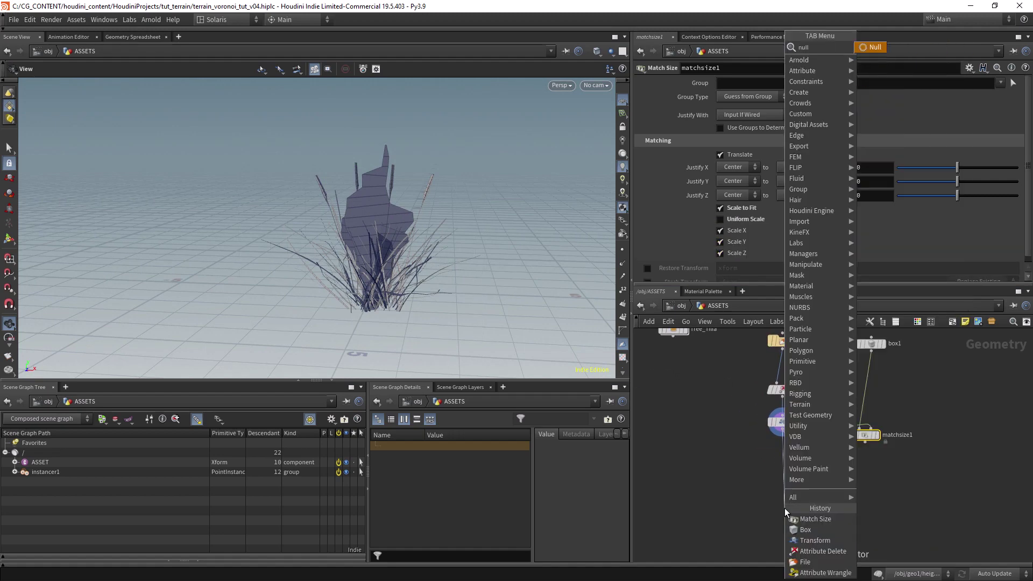
key("Return")
double_click(804, 508)
type("Grass")
type("Out_")
Duplicate the Out_Grass null below matchsize1 and rename the copy Out_Grass_Proxy.
left_click_drag(784, 507, 865, 507, "alt")
double_click(896, 508)
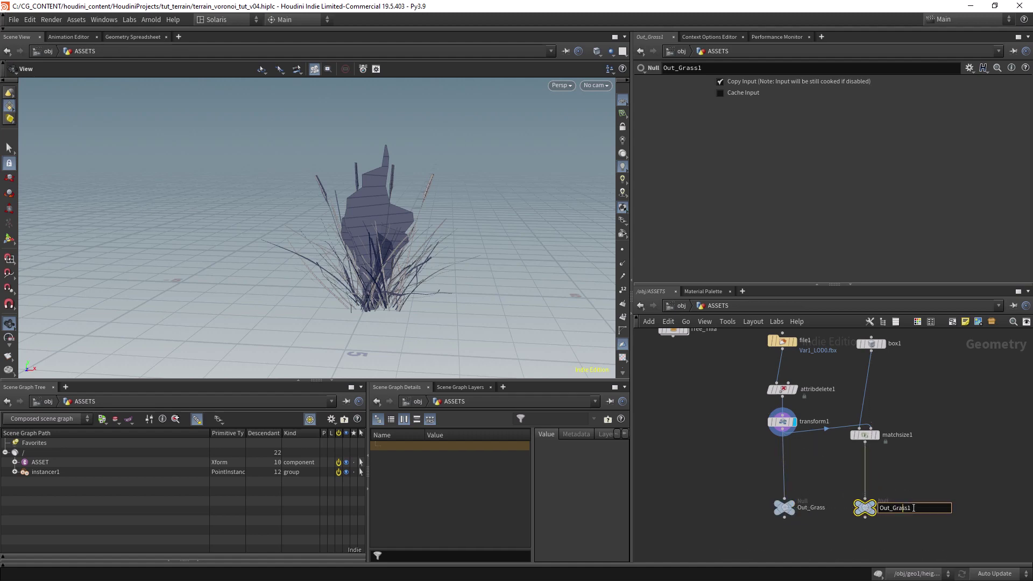
type("Out_Grass_Proxy")
key("Return")
key("h")
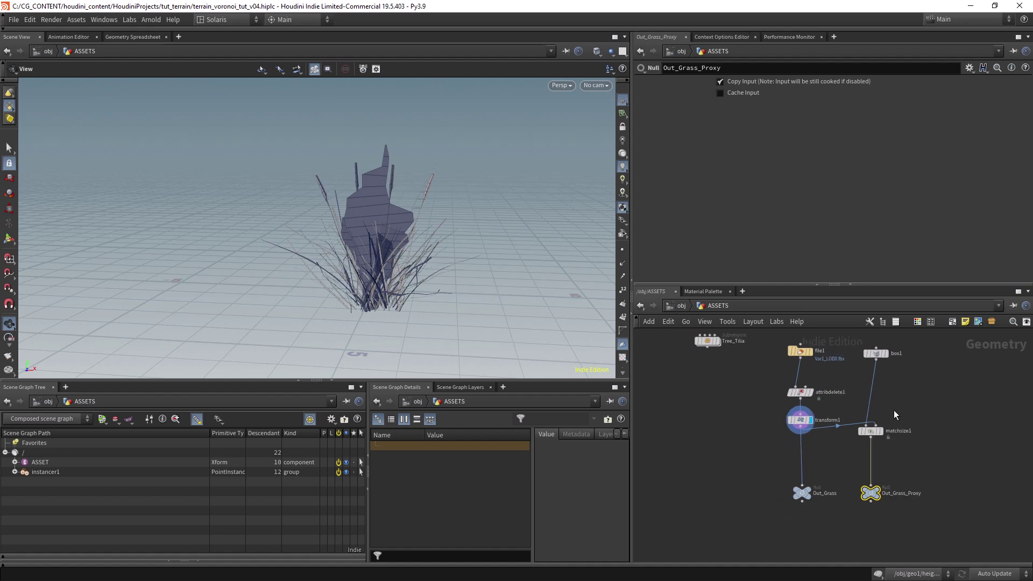
scroll(692, 370, "down", 2)
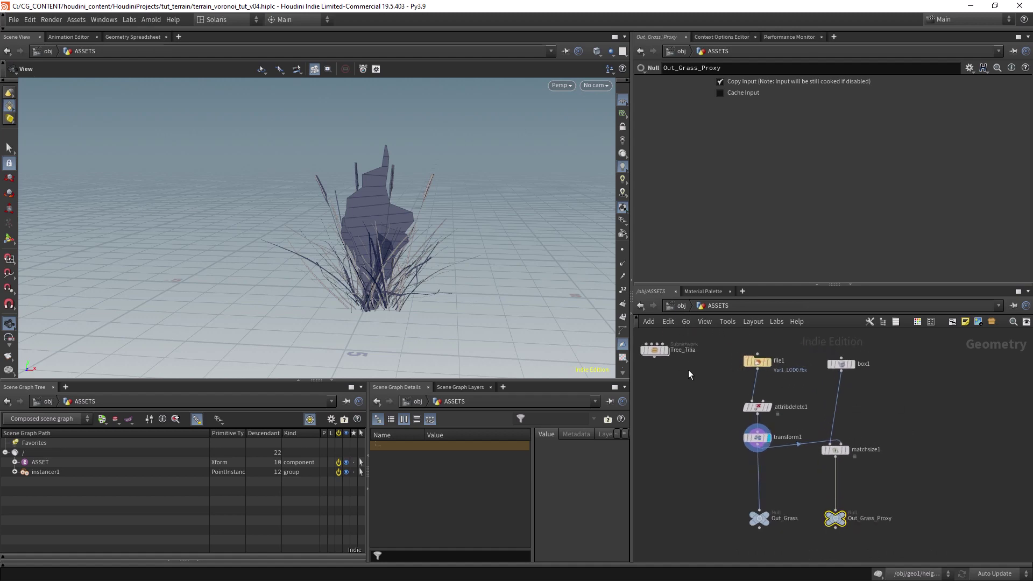
Collapse the grass and proxy nodes into a subnetwork named Var1 and save the scene.
left_click_drag(739, 345, 883, 545)
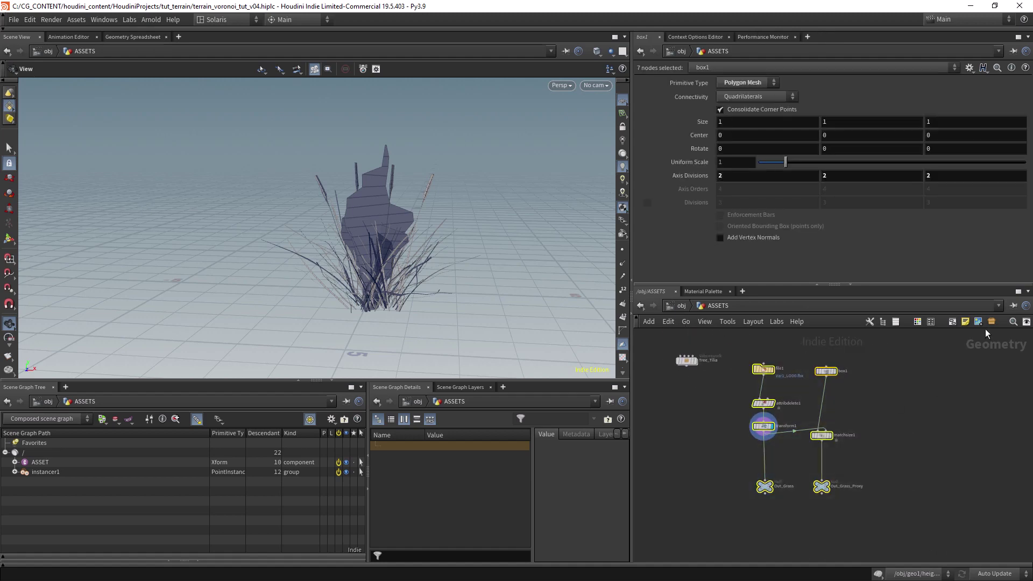
key("shift+c")
scroll(818, 409, "up", 2)
left_click_drag(797, 394, 760, 424)
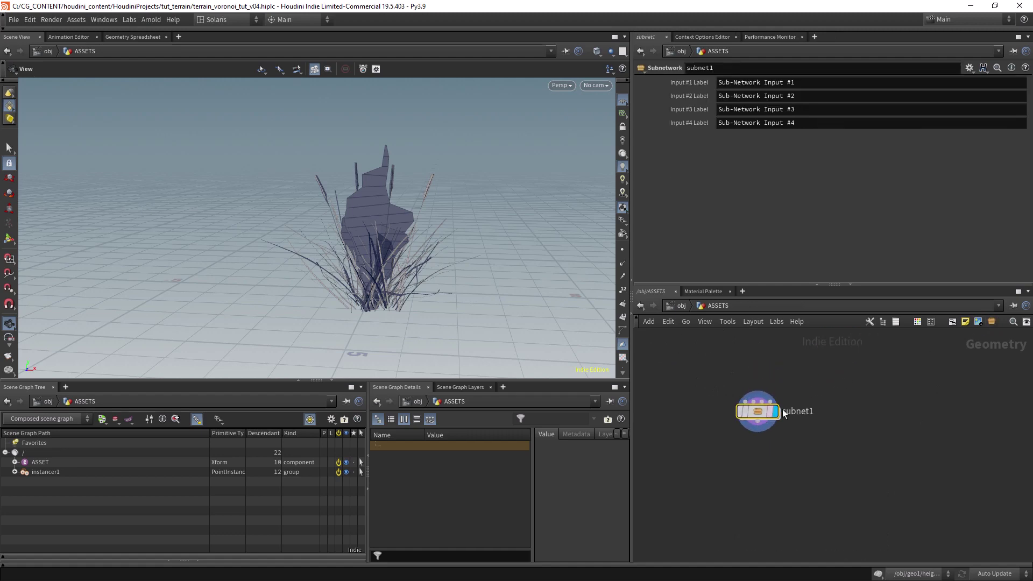
key("F2")
type("Var1")
key("Return")
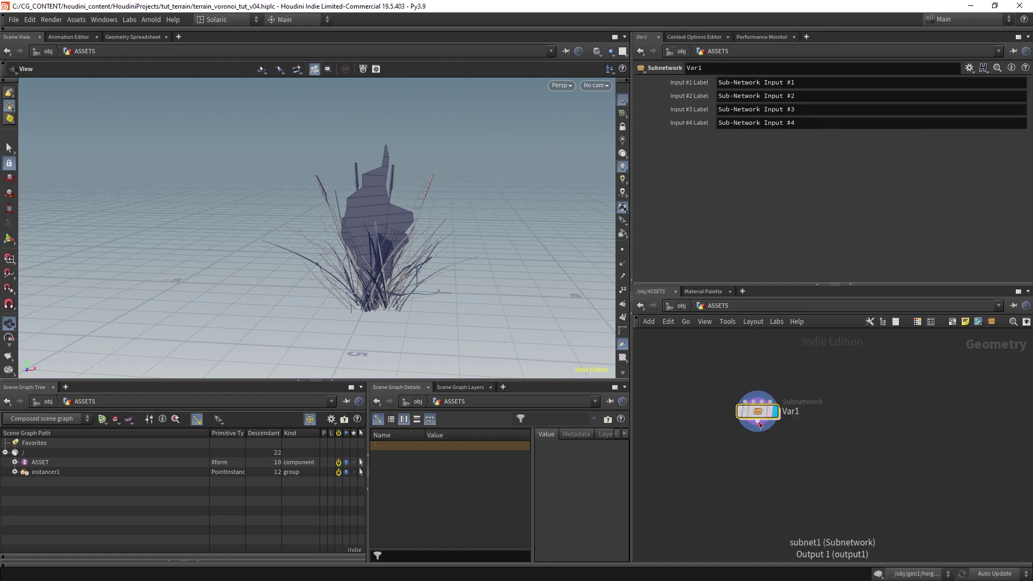
scroll(784, 376, "down", 1)
key("ctrl+s")
Duplicate Var1 as Var2 and change the geometry file in its file1 node to Var2/Var2_LOD0.fbx.
left_click_drag(773, 403, 835, 416)
double_click(835, 415)
left_click(735, 405)
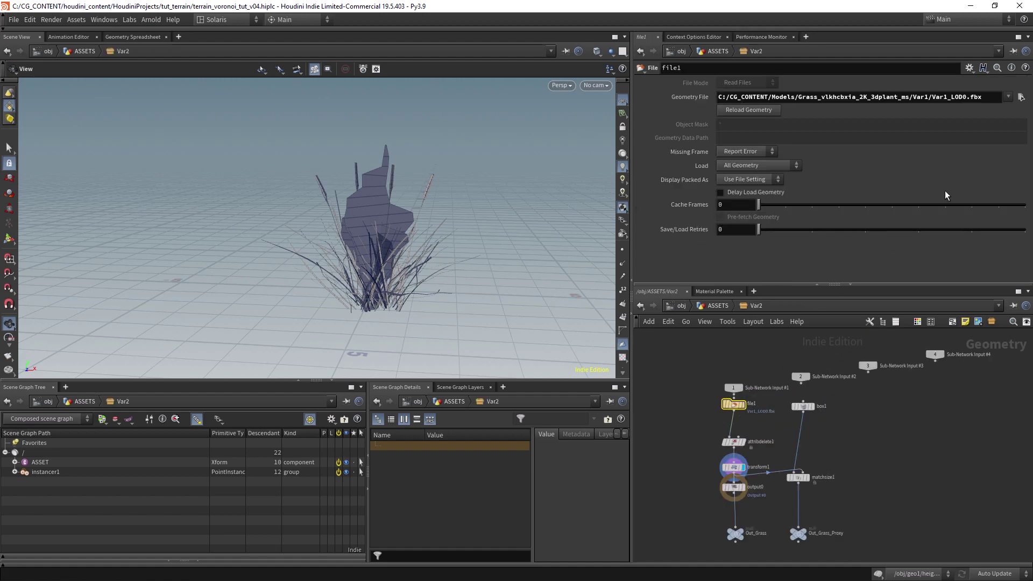
left_click_drag(925, 97, 930, 98)
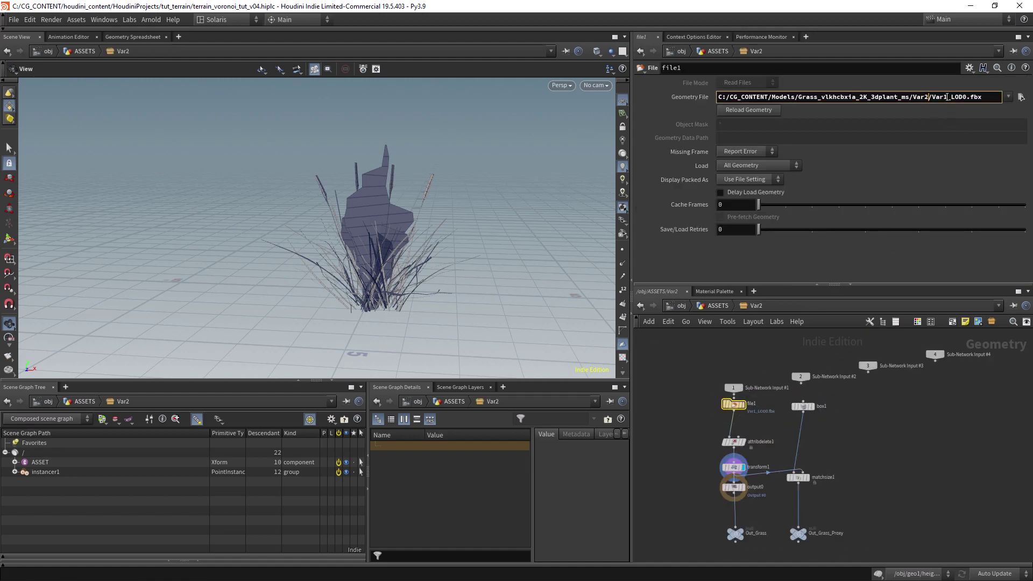
type("2")
key("Tab")
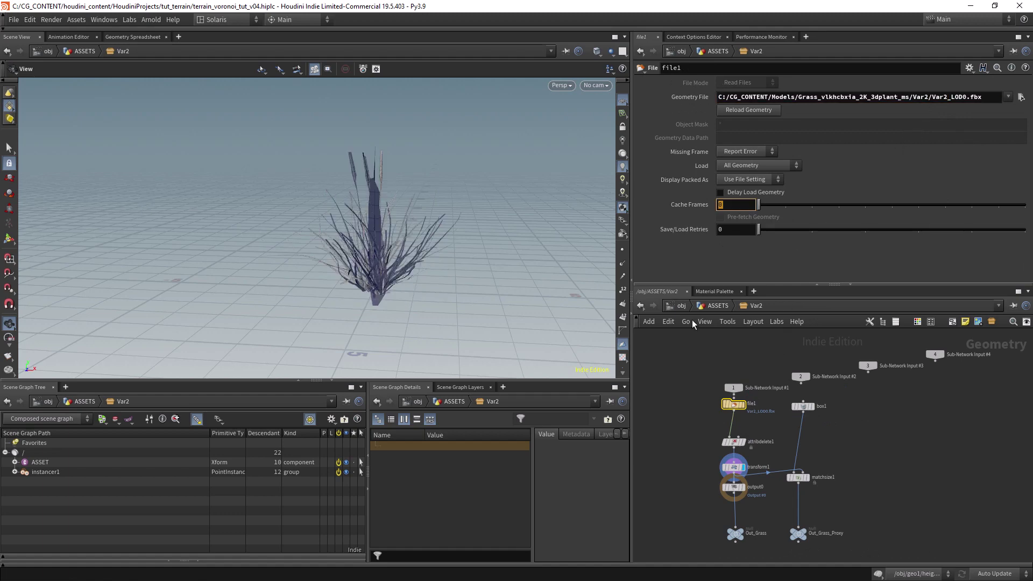
Duplicate Var2 as Var3 in ASSETS and change the geometry file in its file1 node to Var7/Var7_LOD0.fbx.
left_click(714, 305)
left_click(843, 401)
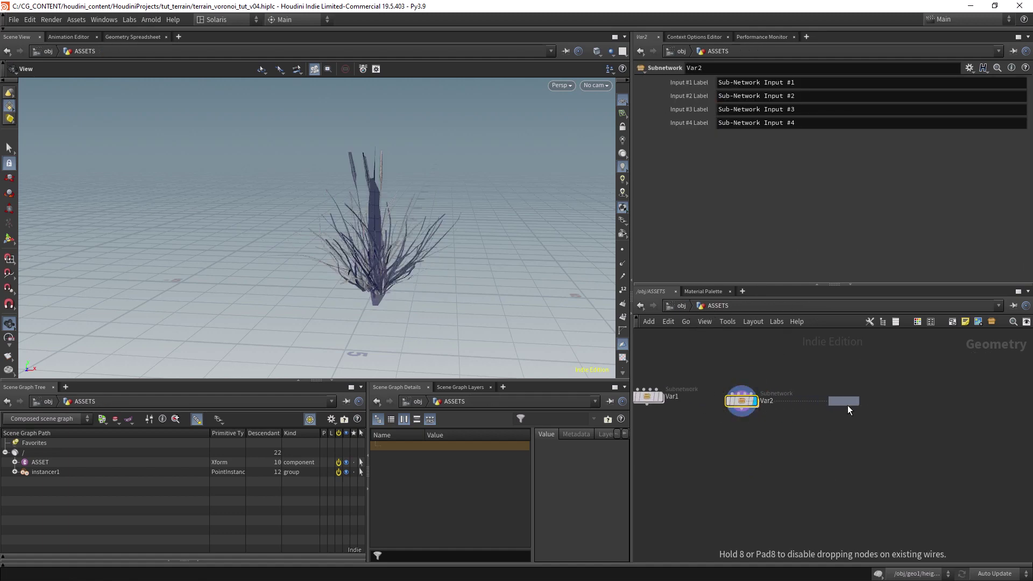
double_click(843, 401)
left_click(733, 406)
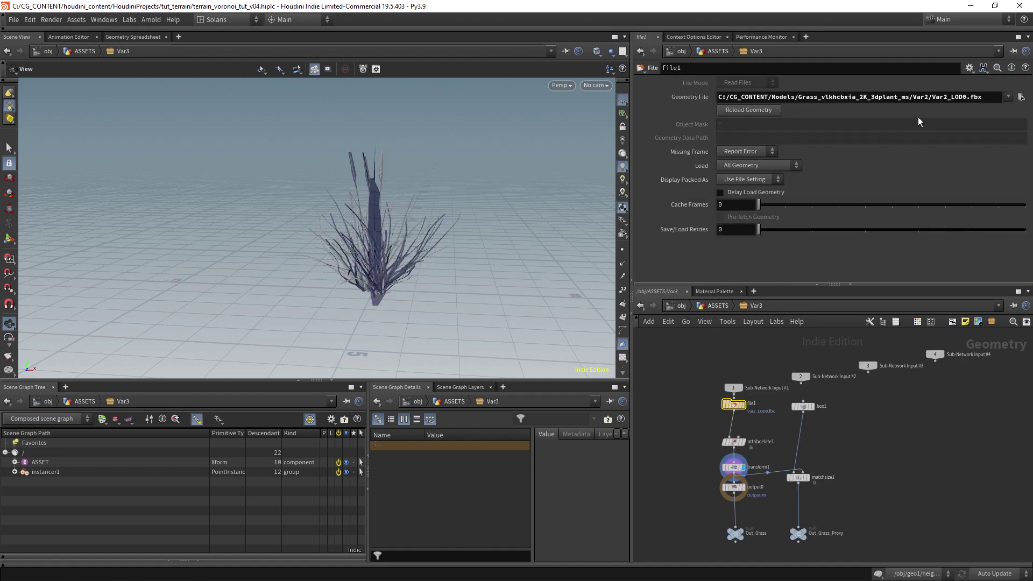
left_click_drag(925, 97, 929, 96)
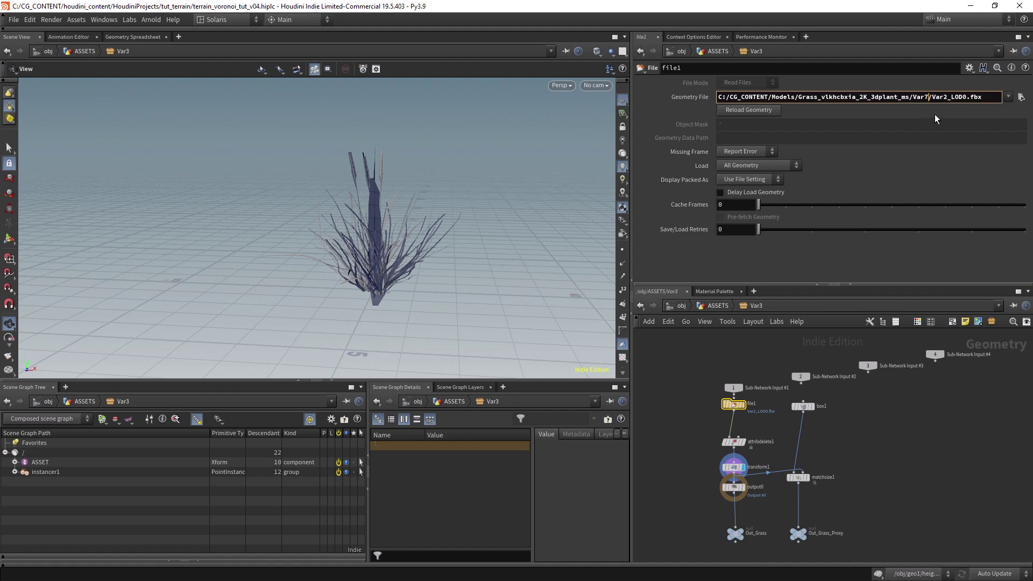
type("7")
key("Tab")
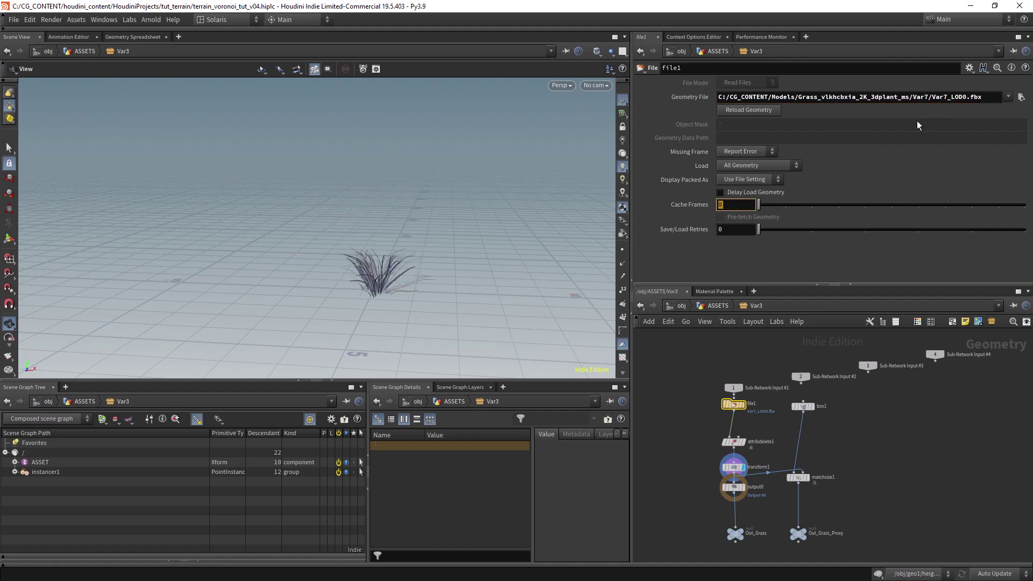
Return to ASSETS and arrange the Var1, Var2 and Var3 subnetworks side by side in a row.
key("u")
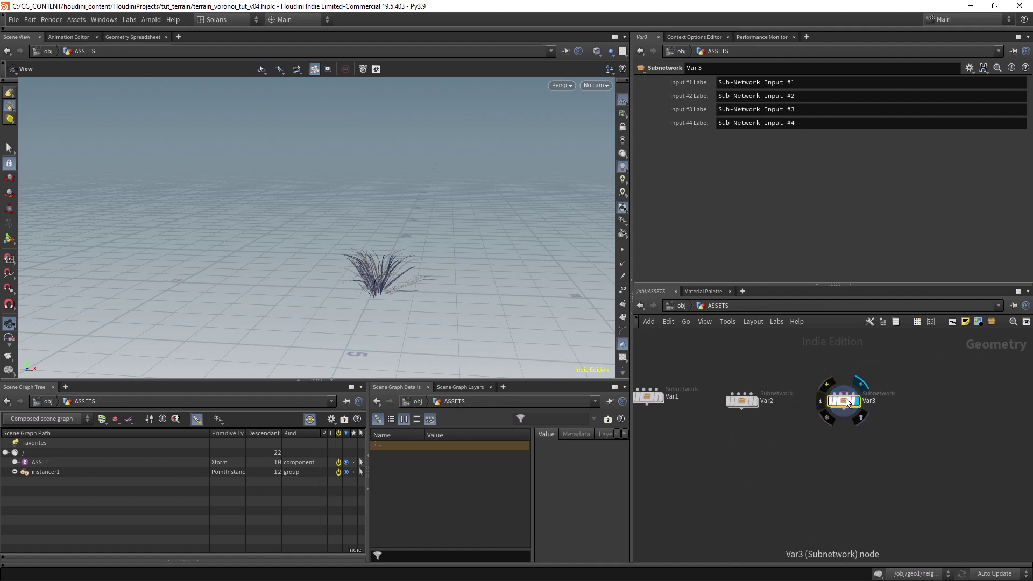
left_click_drag(705, 369, 876, 444)
key("shift+l")
left_click(813, 371)
scroll(813, 370, "up", 2)
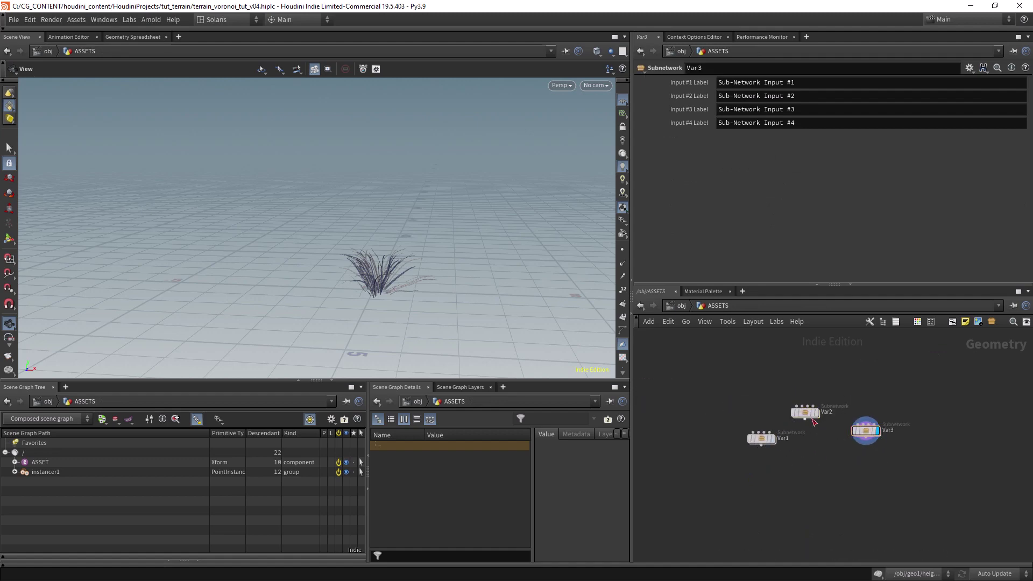
left_click_drag(803, 416, 811, 442)
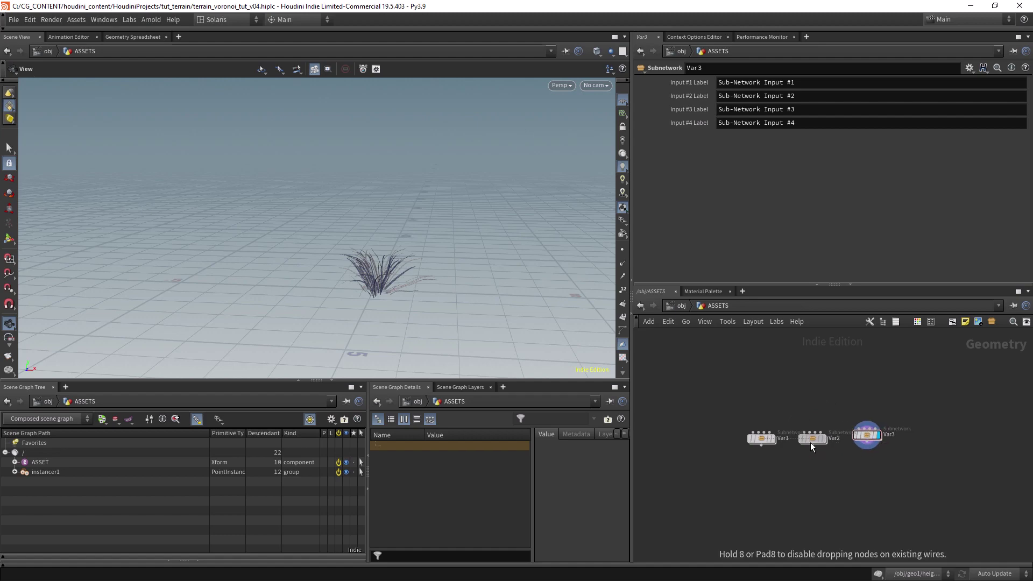
scroll(847, 401, "up", 2)
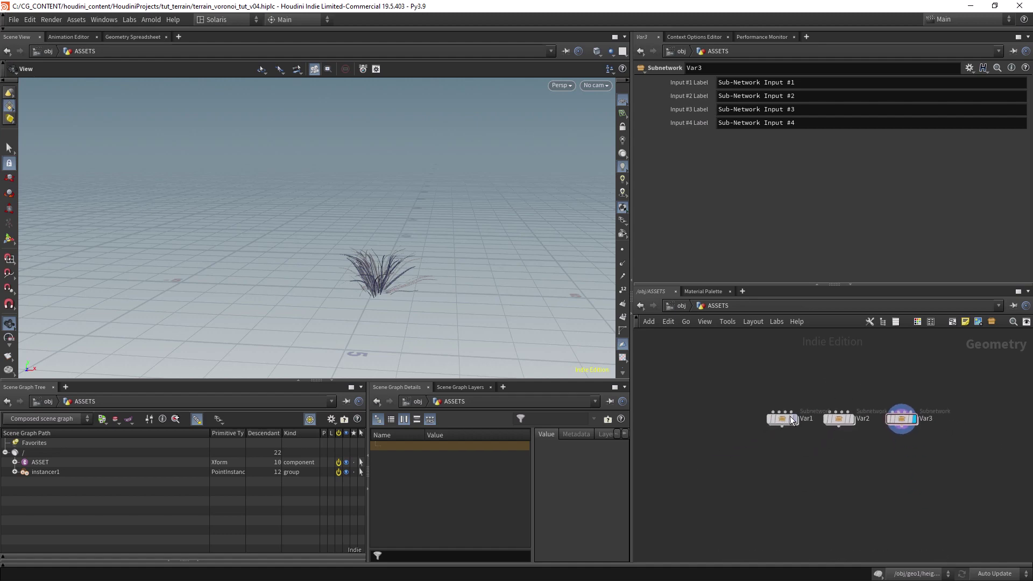
Display Var1, Var2 and Var3 one after another to compare the size of the grass variants.
left_click(797, 419)
left_click(852, 419)
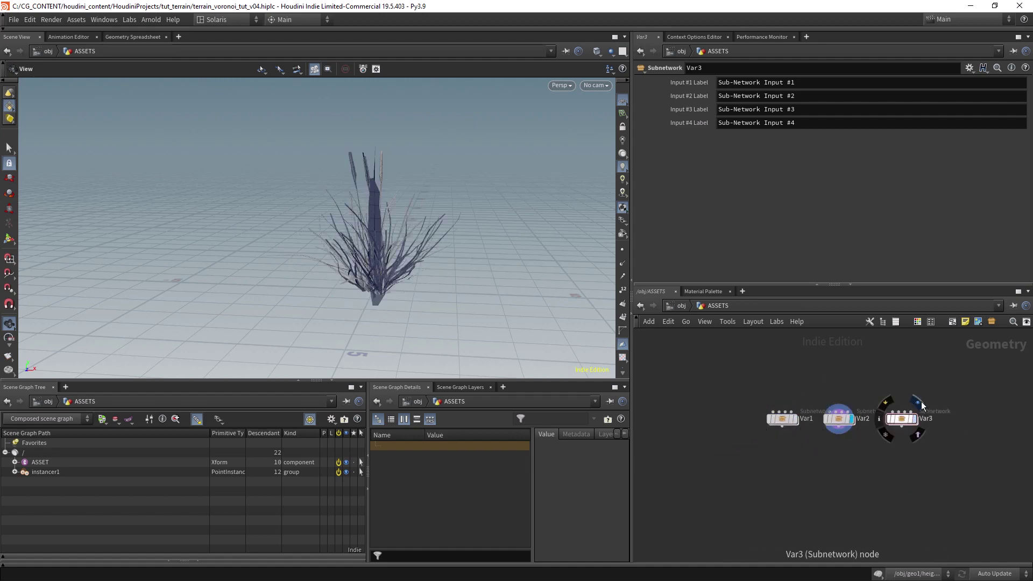
left_click(918, 402)
Set the Uniform Scale of transform1 inside Var3 to 0.3 and return to ASSETS.
double_click(902, 420)
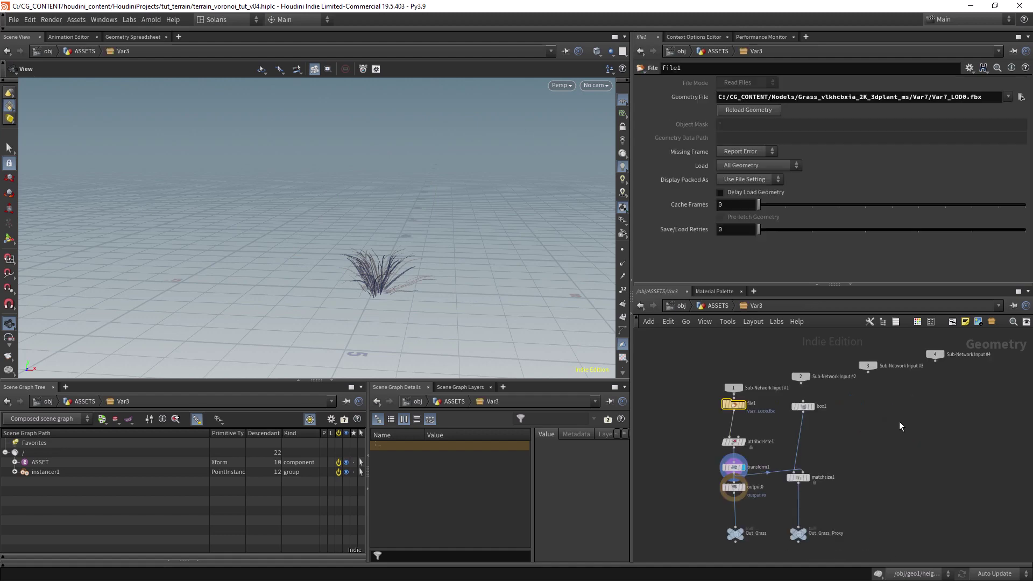
left_click(736, 465)
double_click(724, 179)
type(".3")
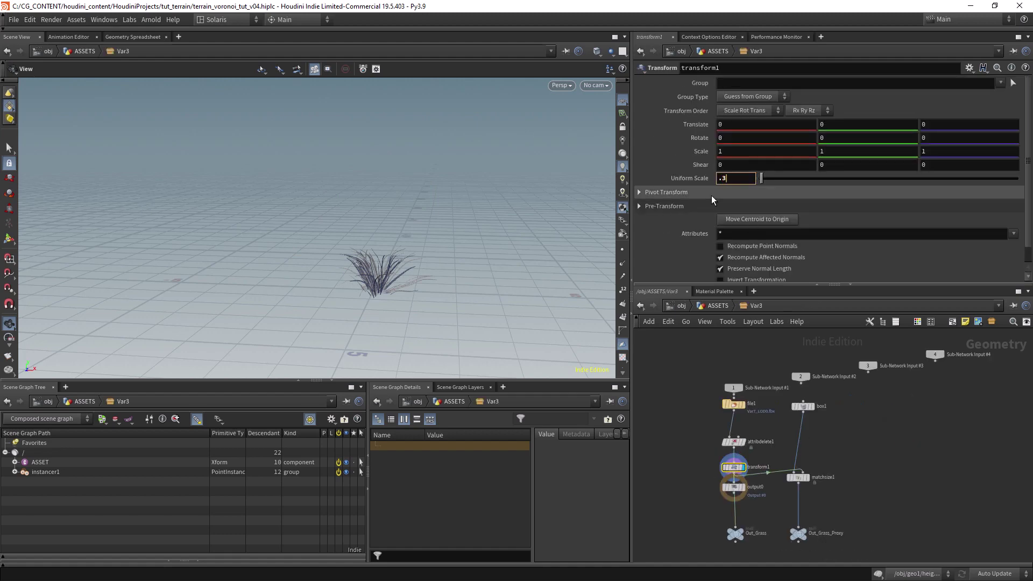
key("Return")
key("u")
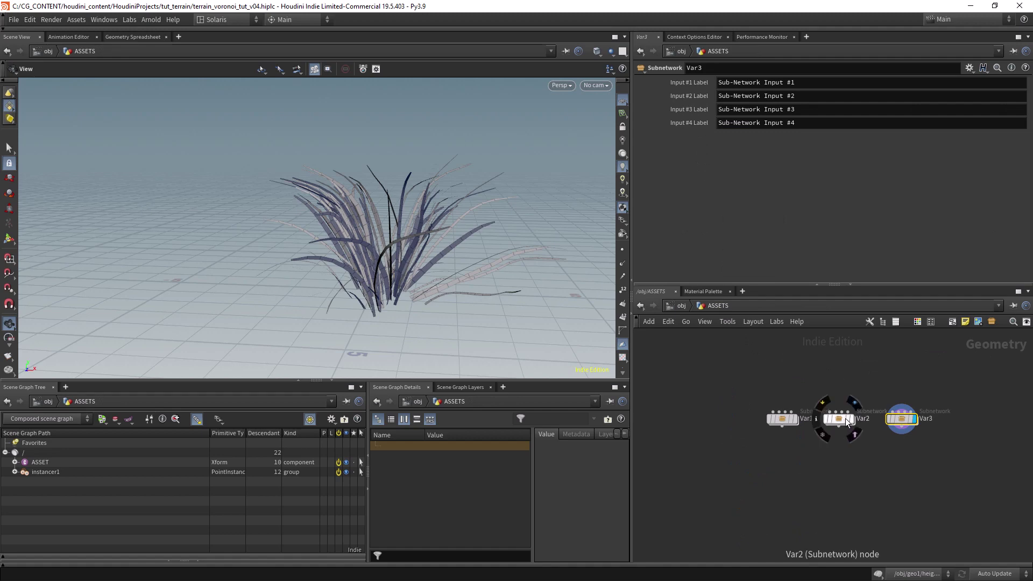
Set the Uniform Scale of transform1 inside Var3 to 0.28.
double_click(900, 419)
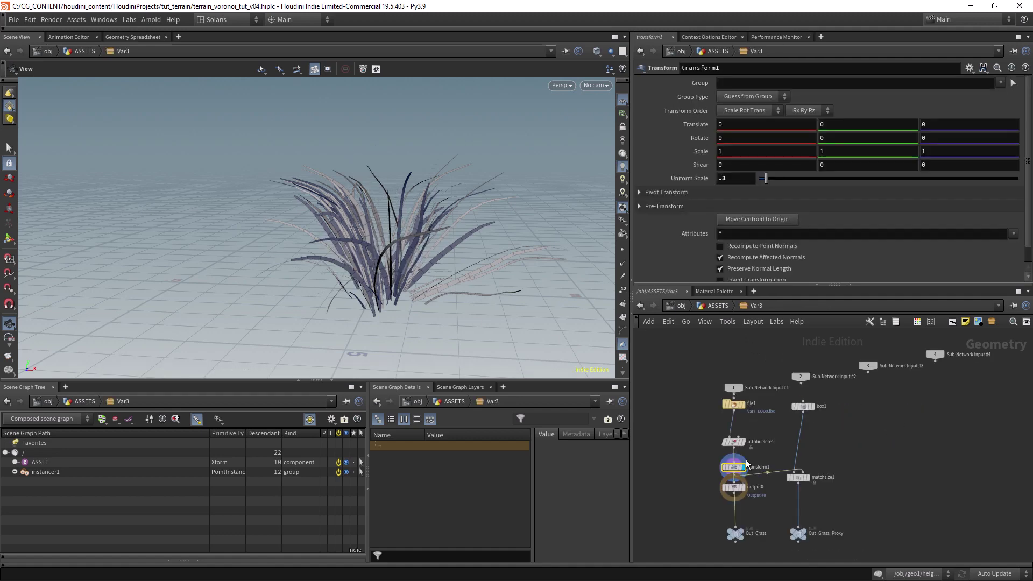
key("BackSpace")
type("28")
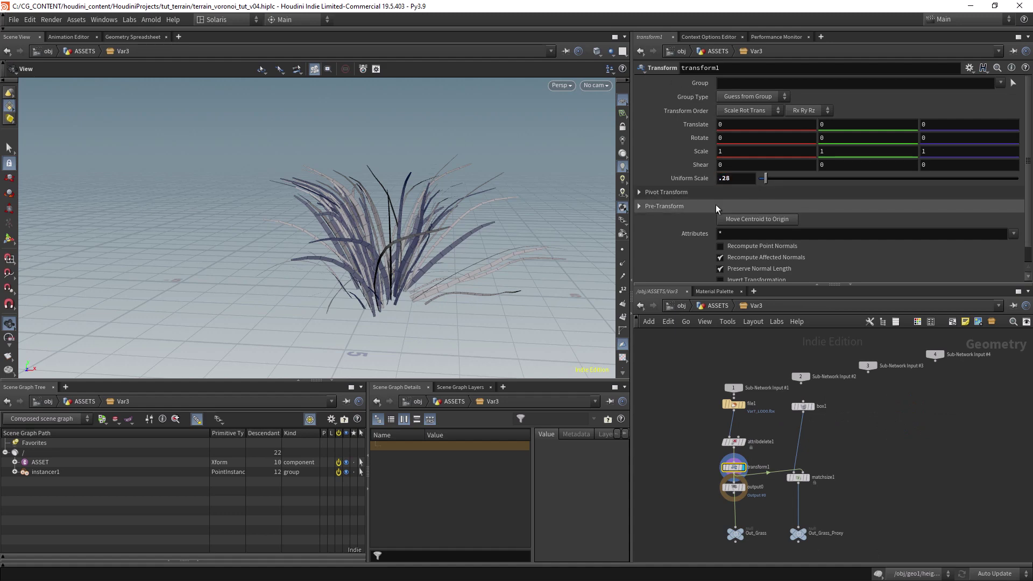
key("Return")
Reopen ASSETS from the object level and compare Var3 with Var1 using a temporary template display.
left_click(681, 306)
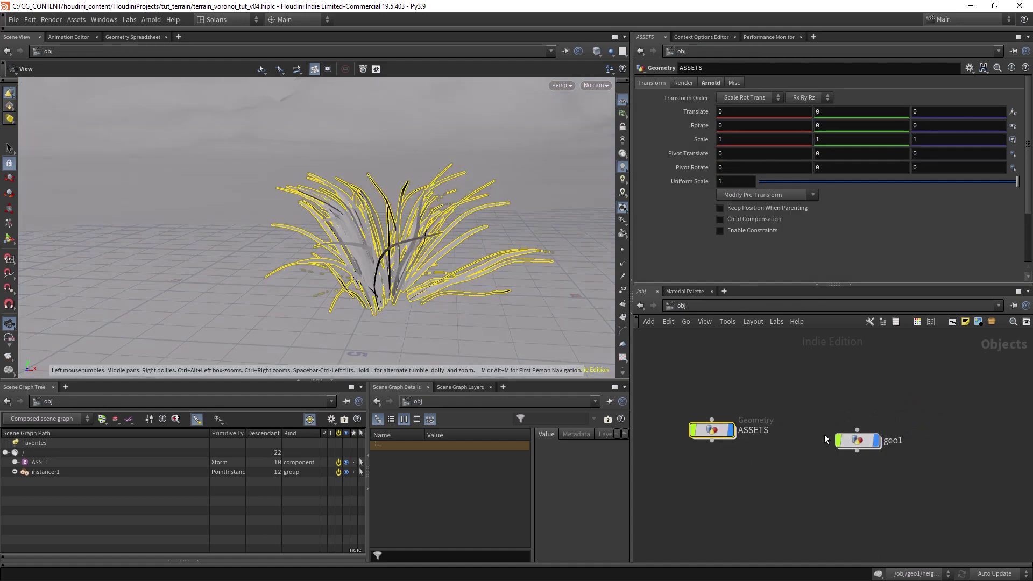
double_click(712, 430)
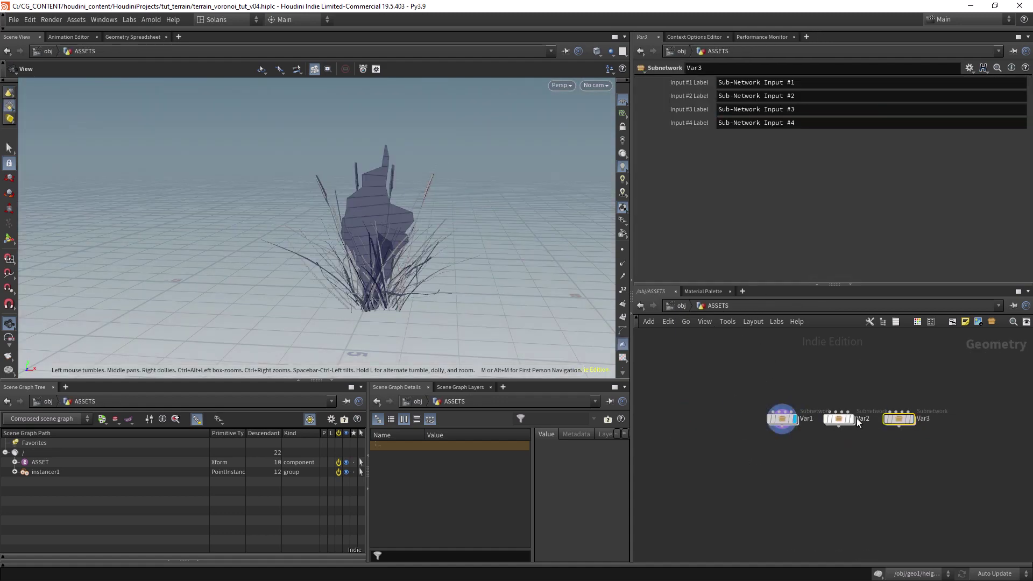
left_click(909, 419)
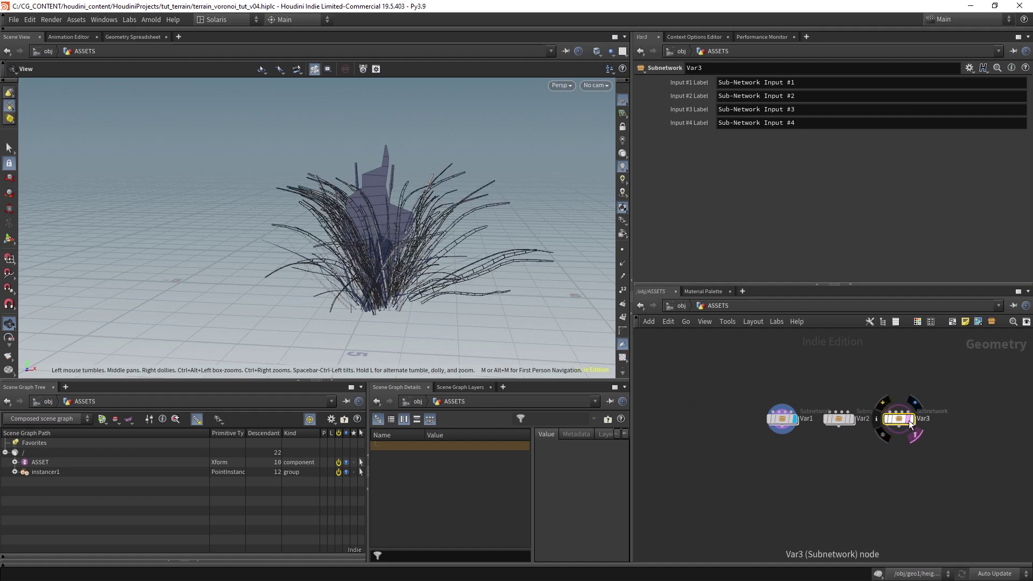
key("h")
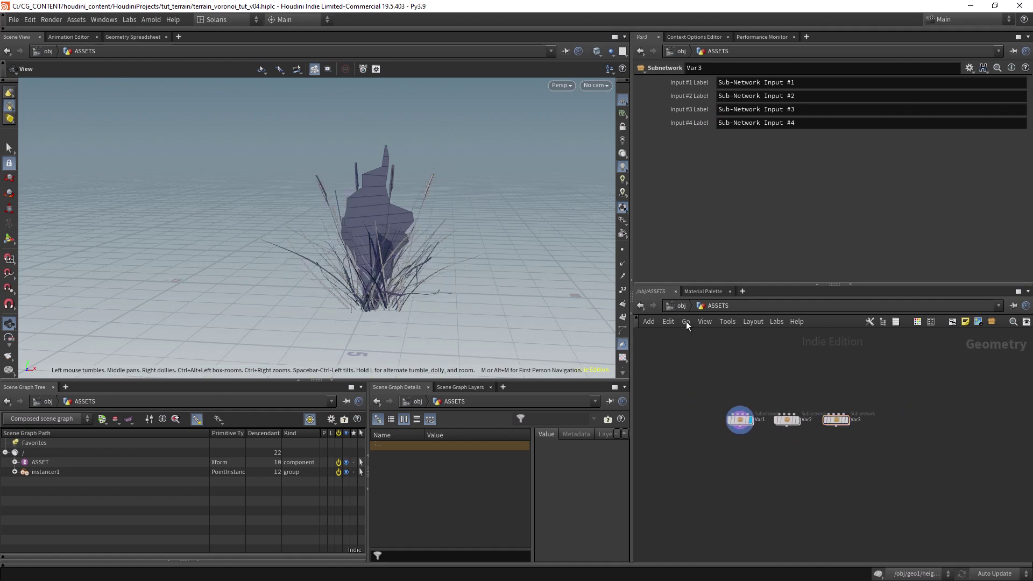
Switch to the stage network and place a new Component Geometry node in the free space beside the terrain chain.
left_click(685, 321)
left_click(694, 388)
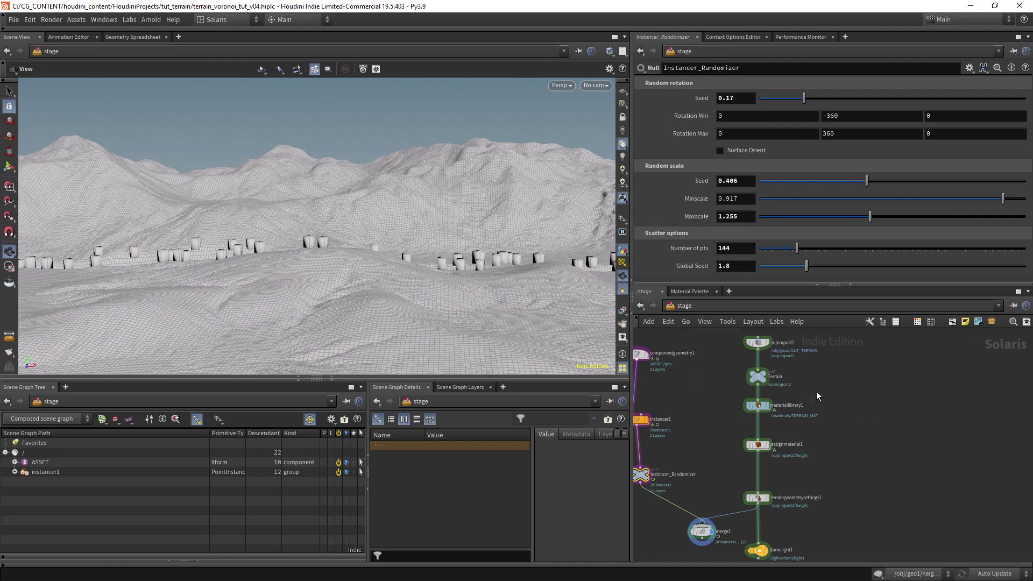
scroll(812, 393, "down", 2)
scroll(796, 393, "up", 3)
scroll(819, 394, "down", 3)
key("Tab")
type("comp")
key("Down")
key("Return")
left_click(795, 399)
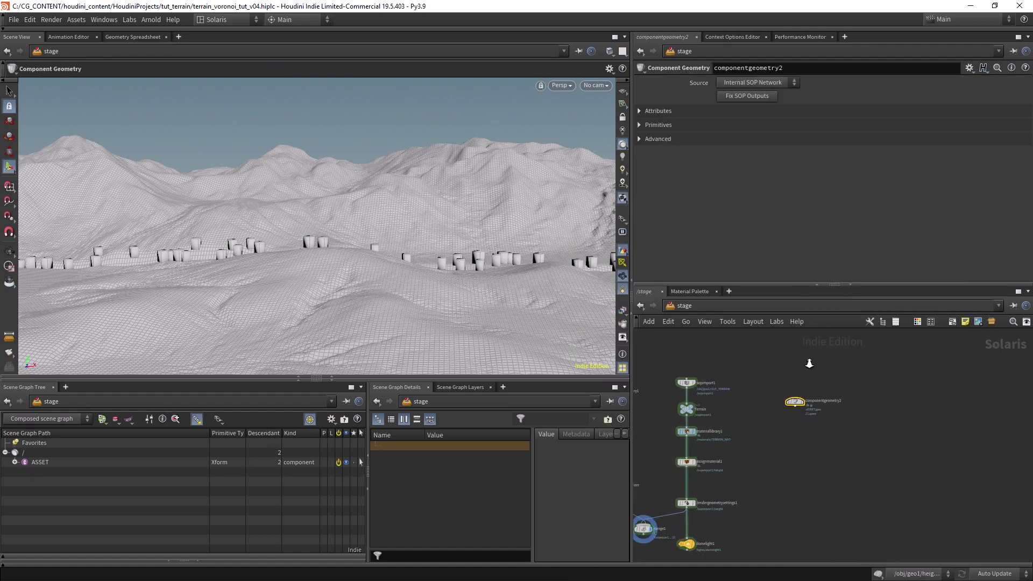
Open the geometry network inside componentgeometry2 and place an Object Merge node above the outputs.
double_click(795, 413)
key("Tab")
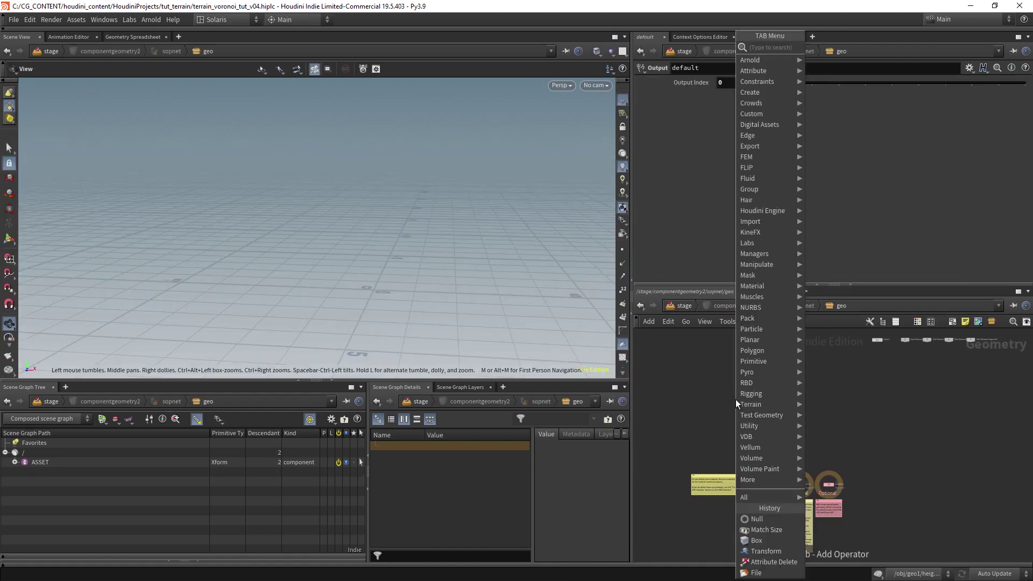
type("obje")
key("Return")
left_click(735, 399)
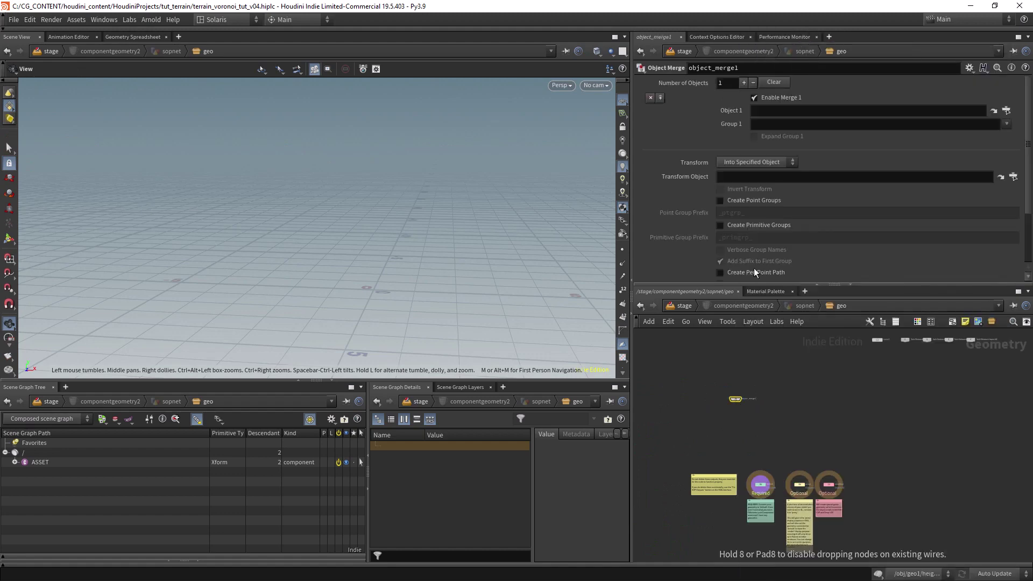
Set Object 1 of object_merge1 to /obj/ASSETS/Var1/Out_Grass.
left_click(1012, 110)
left_click_drag(1025, 131, 1024, 39)
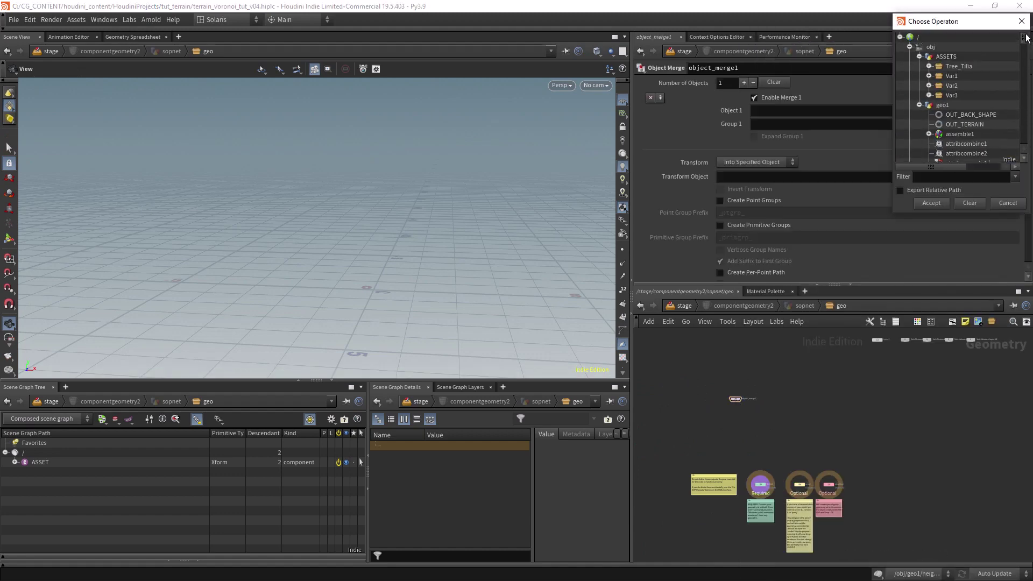
left_click(952, 76)
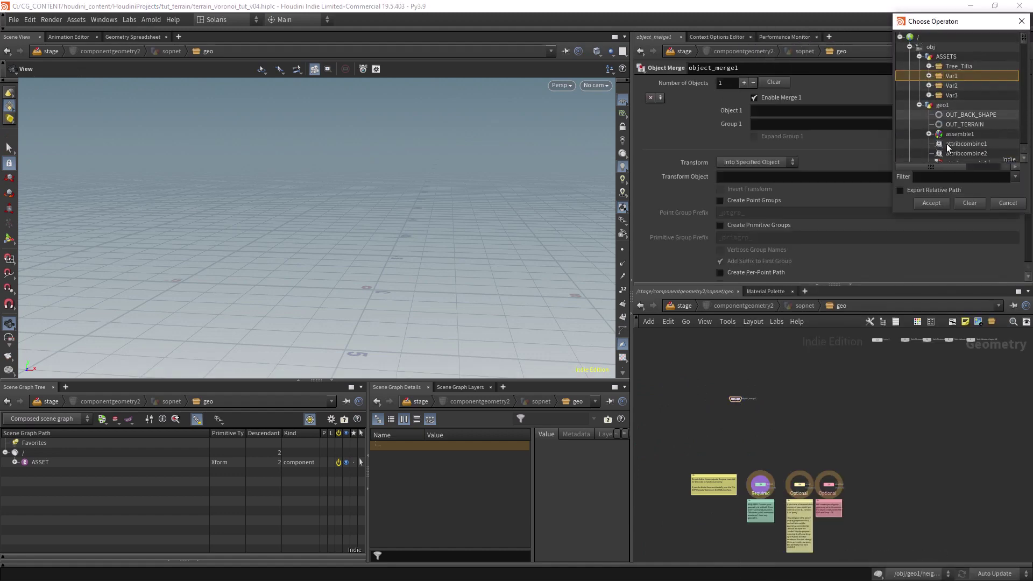
left_click(928, 76)
left_click(971, 85)
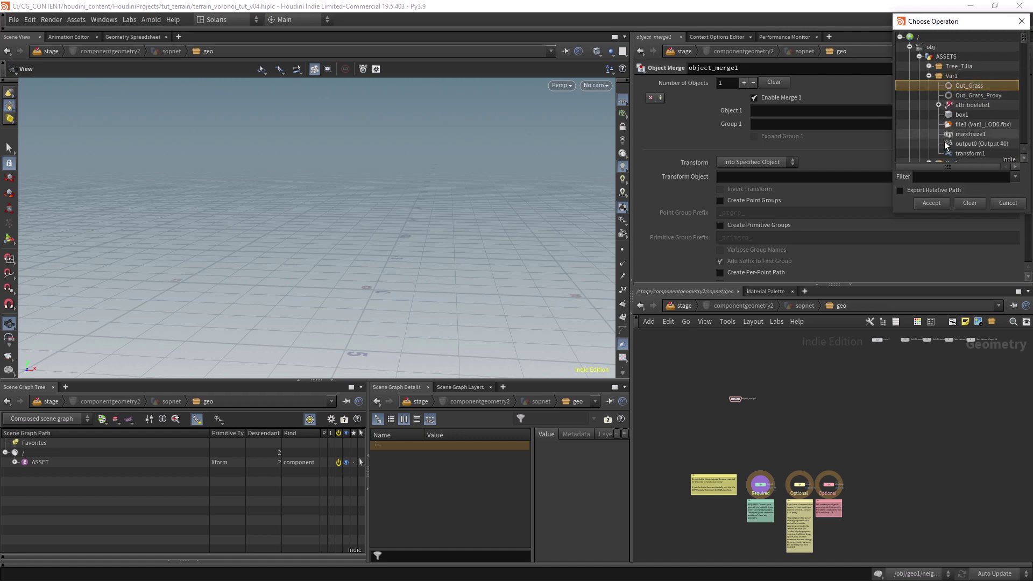
left_click(938, 202)
Connect object_merge1 to the required default output of the component geometry network.
scroll(775, 402, "up", 2)
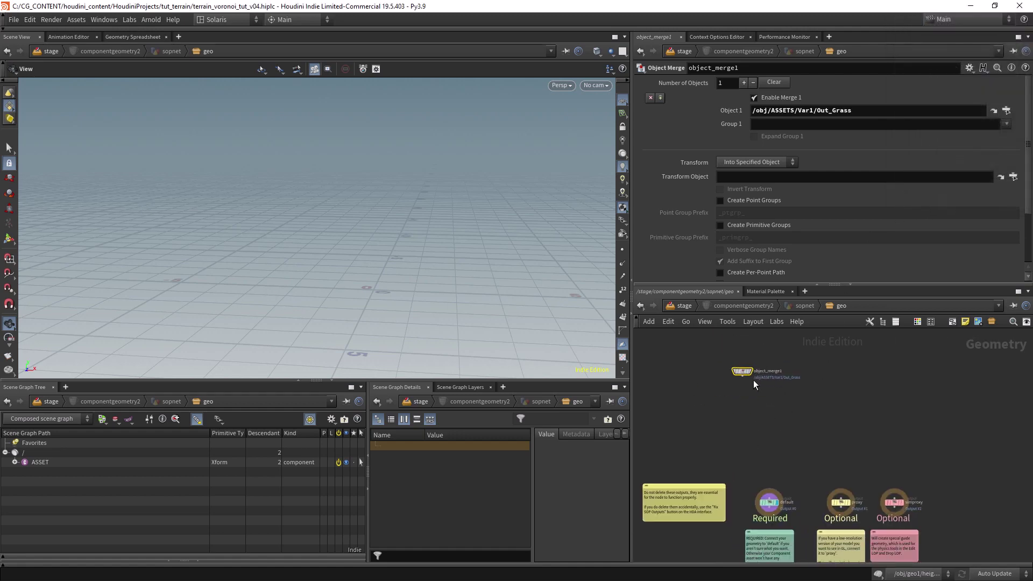
scroll(743, 367, "up", 3)
left_click(765, 424)
left_click(770, 498)
middle_click_drag(780, 458, 744, 403)
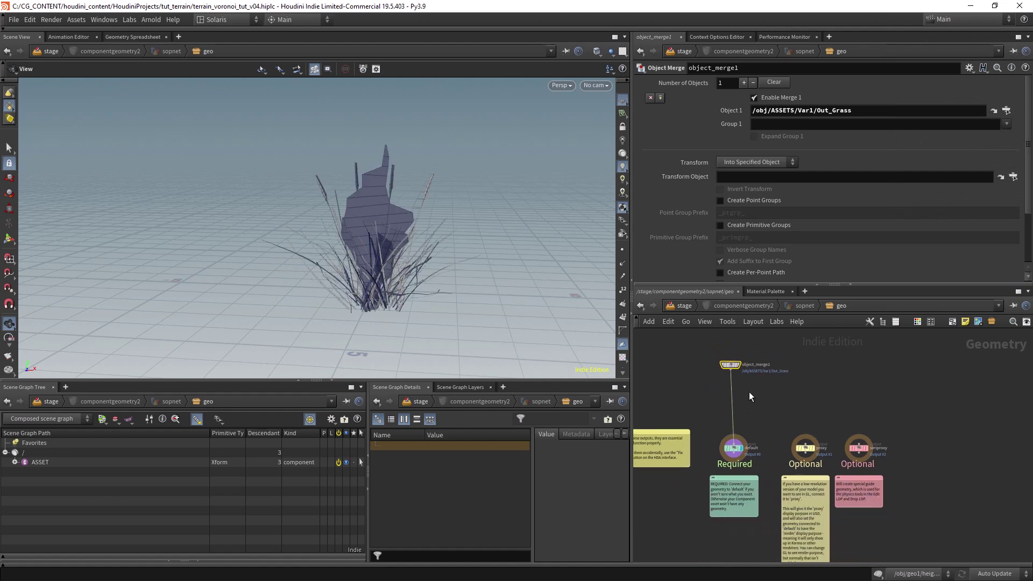
Duplicate object_merge1, point the copy to /obj/ASSETS/Var1/Out_Grass_Proxy and connect it to the proxy output.
mouse_move(736, 363)
left_click_drag(736, 364, 800, 375, "alt")
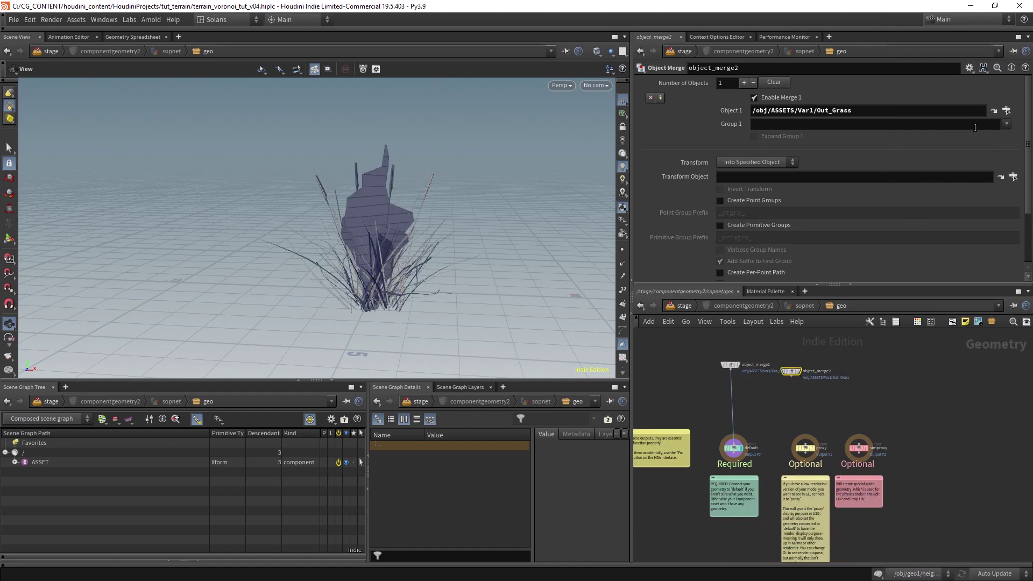
left_click(1006, 110)
left_click(963, 101)
left_click(953, 209)
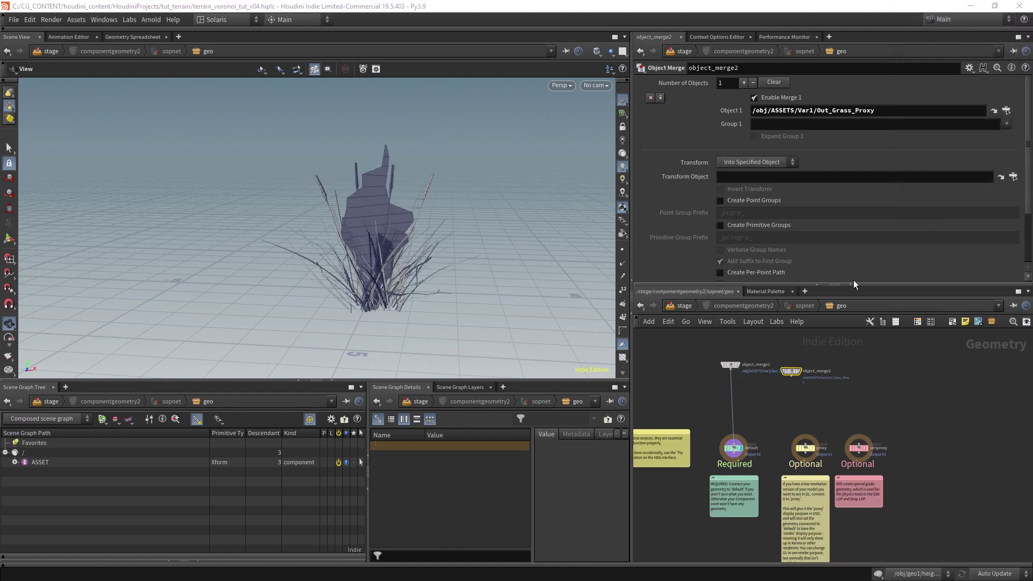
left_click_drag(791, 376, 810, 426)
Return to the stage network and display componentgeometry2 in the viewport with the View tool active.
left_click(689, 311)
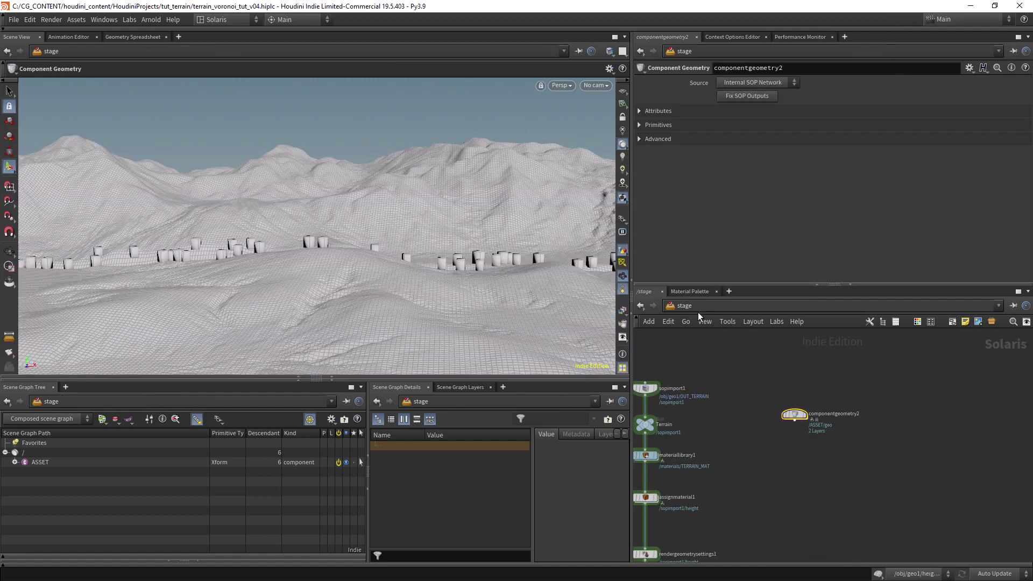
left_click(804, 415)
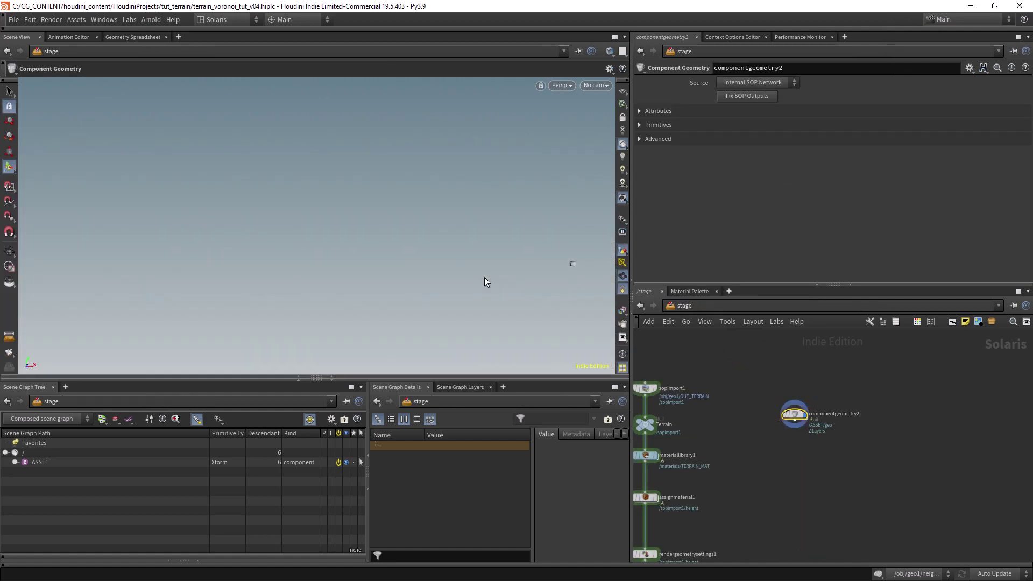
left_click(9, 252)
left_click_drag(475, 254, 431, 258)
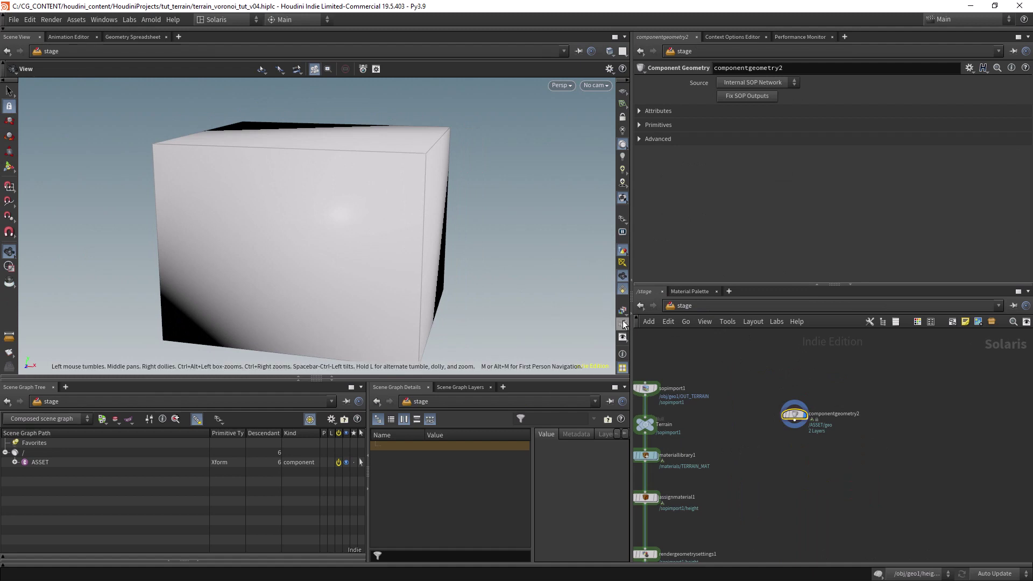
Compare the grass geometry and its proxy box by switching the viewport between Final Render and Preview.
left_click(623, 220)
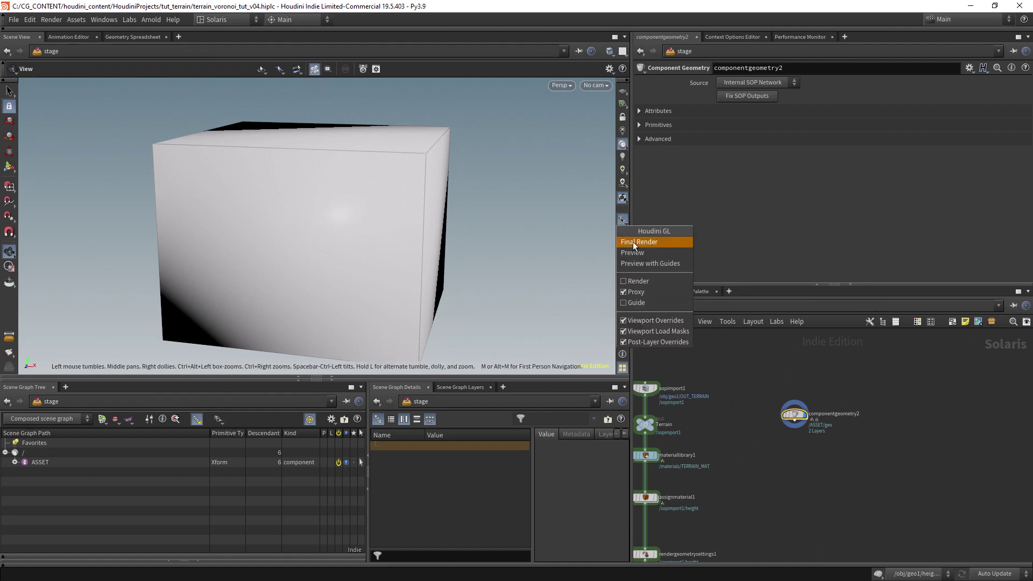
left_click(635, 243)
left_click_drag(464, 261, 430, 253)
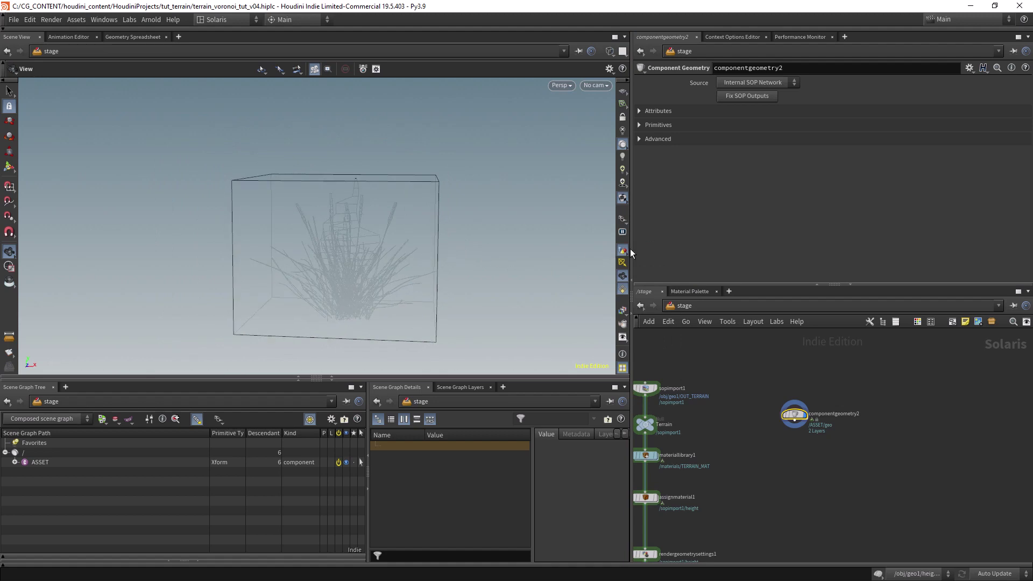
left_click(622, 219)
left_click(636, 253)
left_click_drag(498, 279, 512, 270)
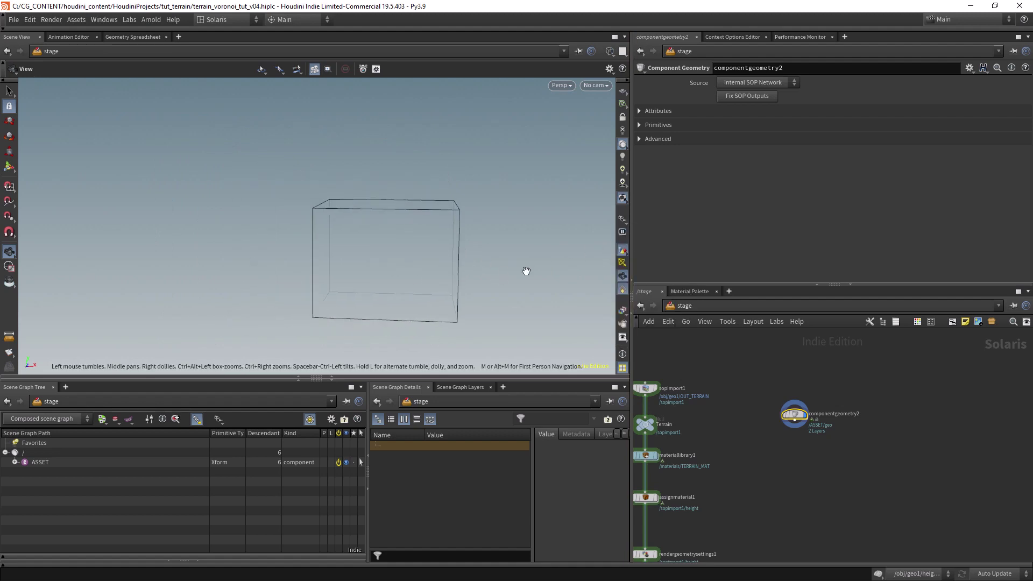
scroll(779, 446, "down", 1)
scroll(804, 428, "down", 3)
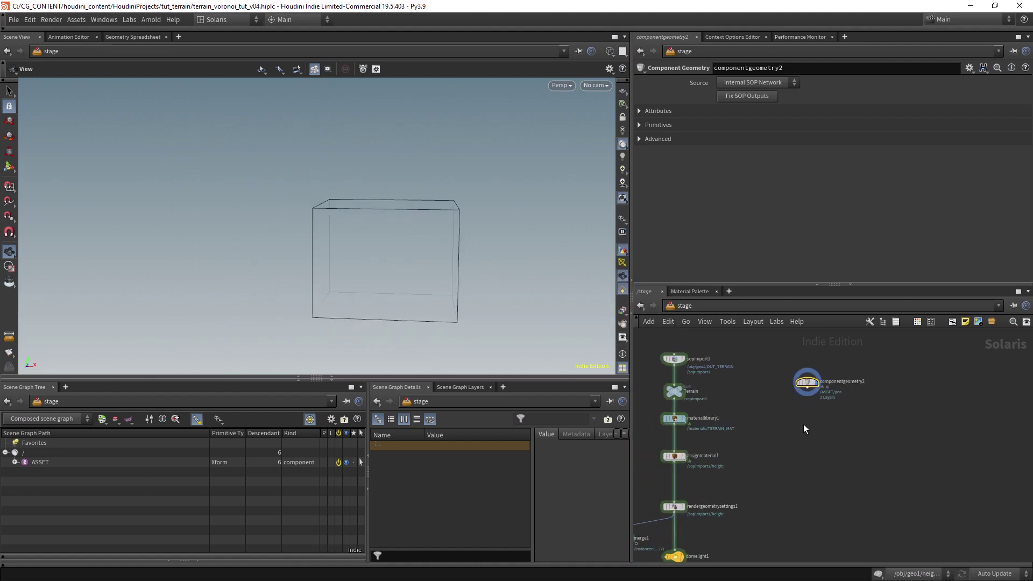
left_click_drag(484, 292, 476, 258)
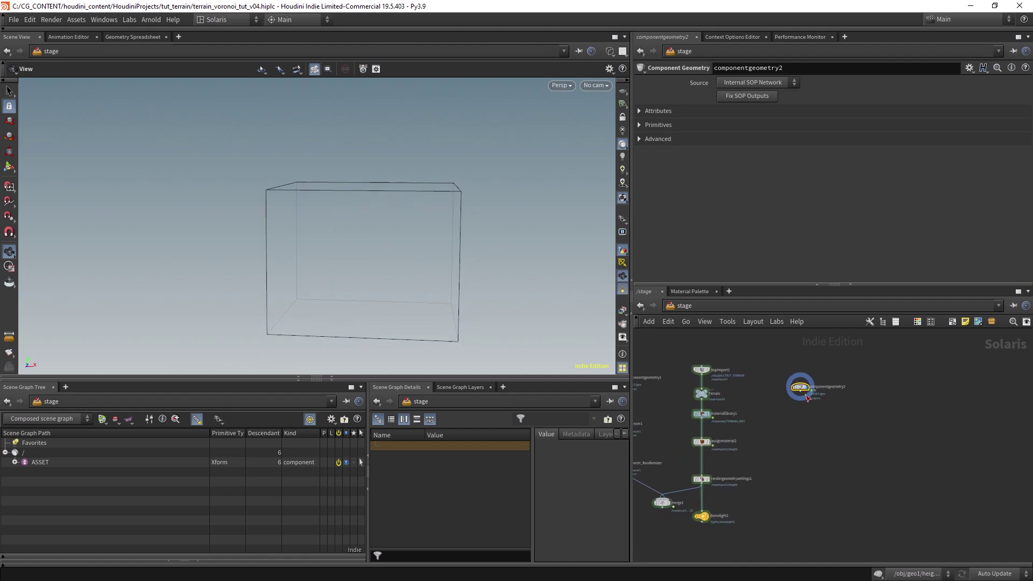
Add a Component Geometry Variants node connected to componentgeometry2 and align it directly below that node.
key("Tab")
type("com")
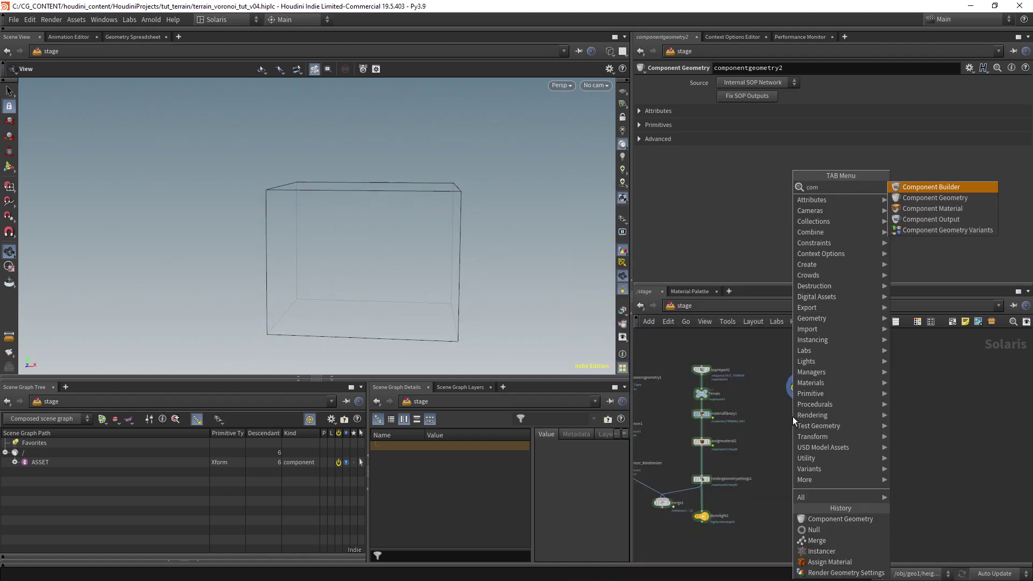
key("Down")
key("Down")
key("Down")
key("Down")
key("Return")
scroll(826, 376, "up", 2)
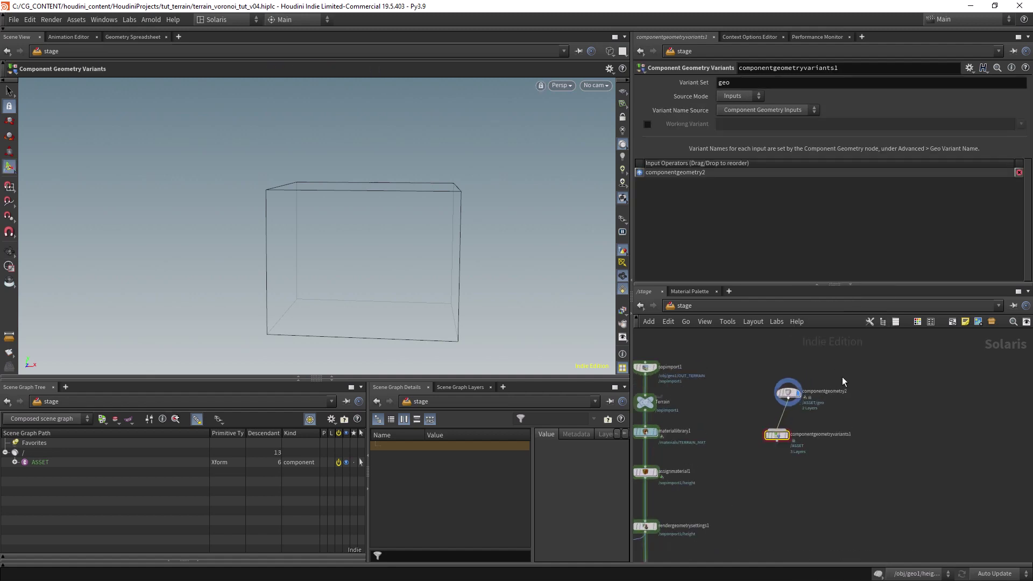
left_click_drag(778, 434, 789, 431)
scroll(837, 403, "up", 3)
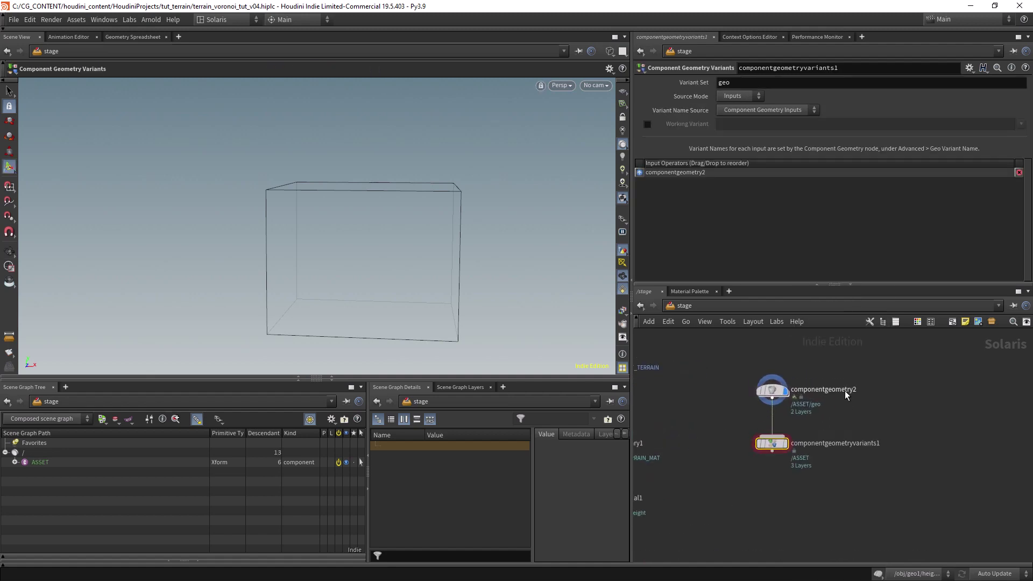
Set the Source Mode of componentgeometryvariants1 to Number with 3 variants.
left_click(737, 97)
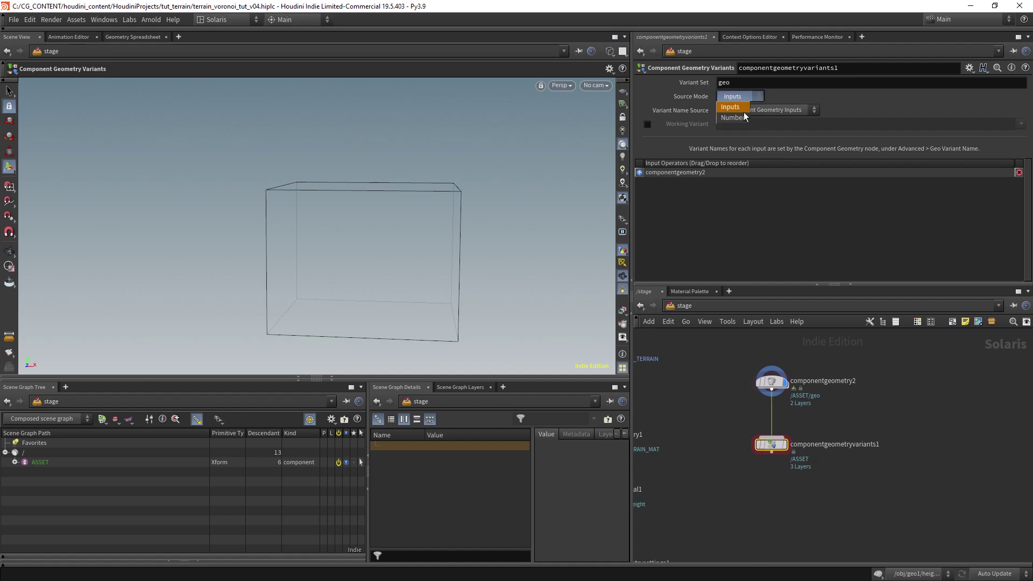
left_click(737, 110)
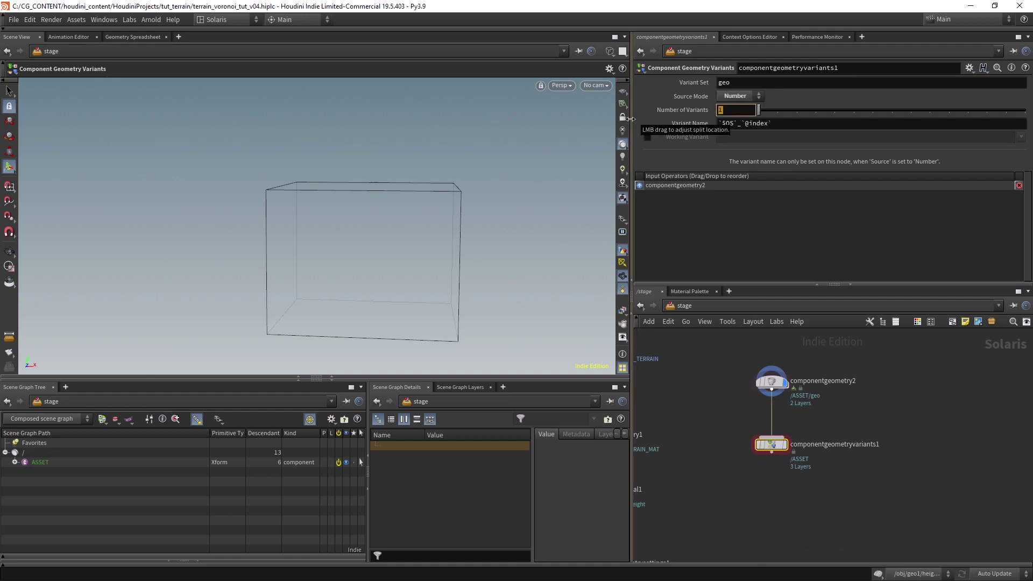
type("3")
key("Return")
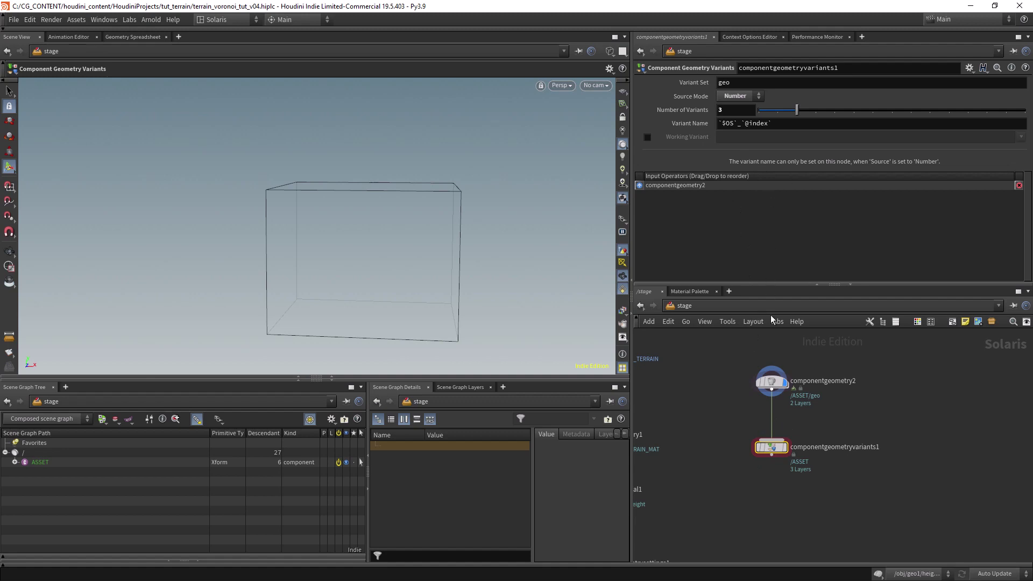
left_click(966, 323)
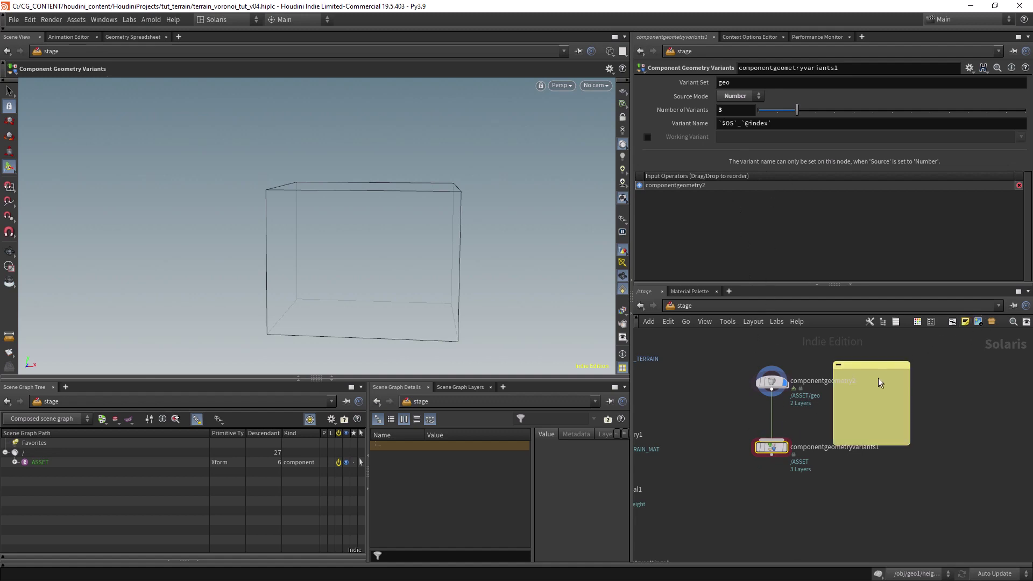
left_click(894, 365)
key("Delete")
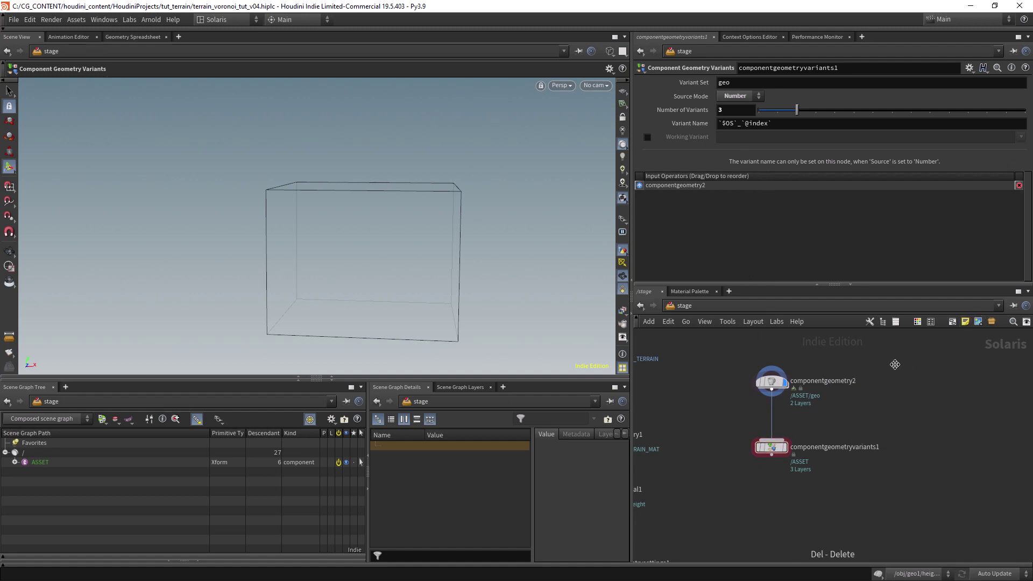
double_click(772, 384)
left_click(967, 323)
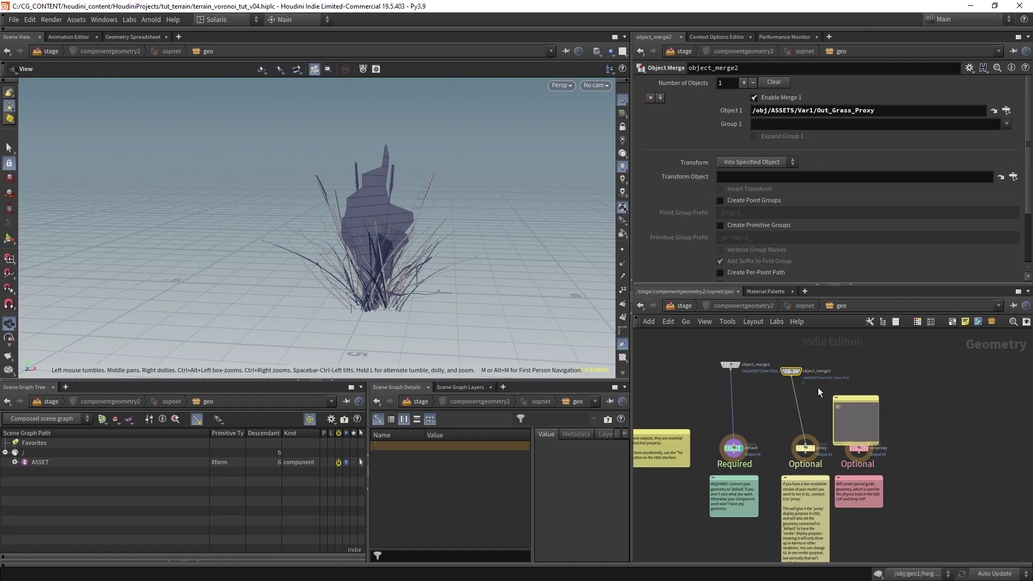
type("@GEO")
scroll(881, 376, "up", 5)
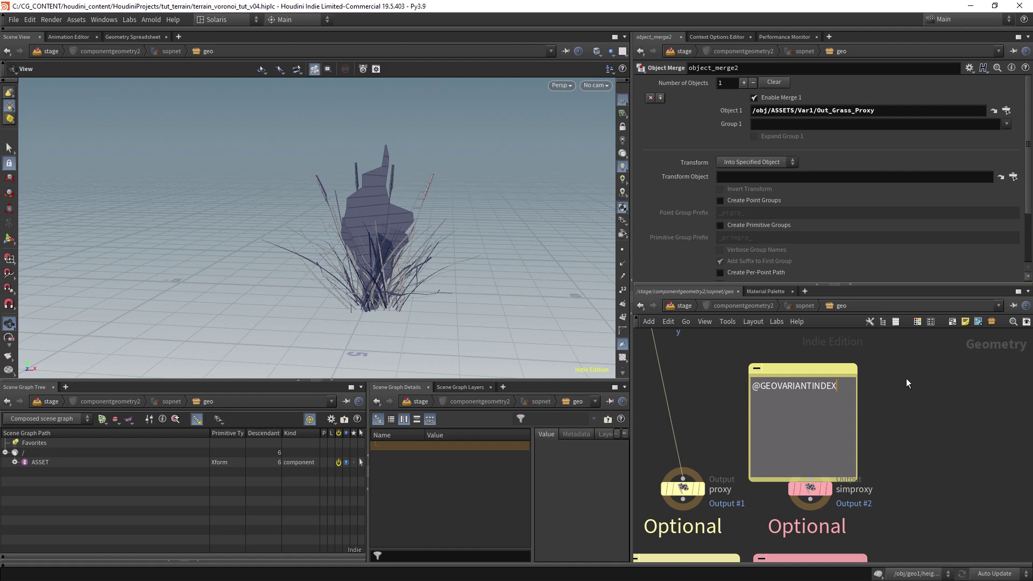
key("ctrl+a")
key("ctrl+c")
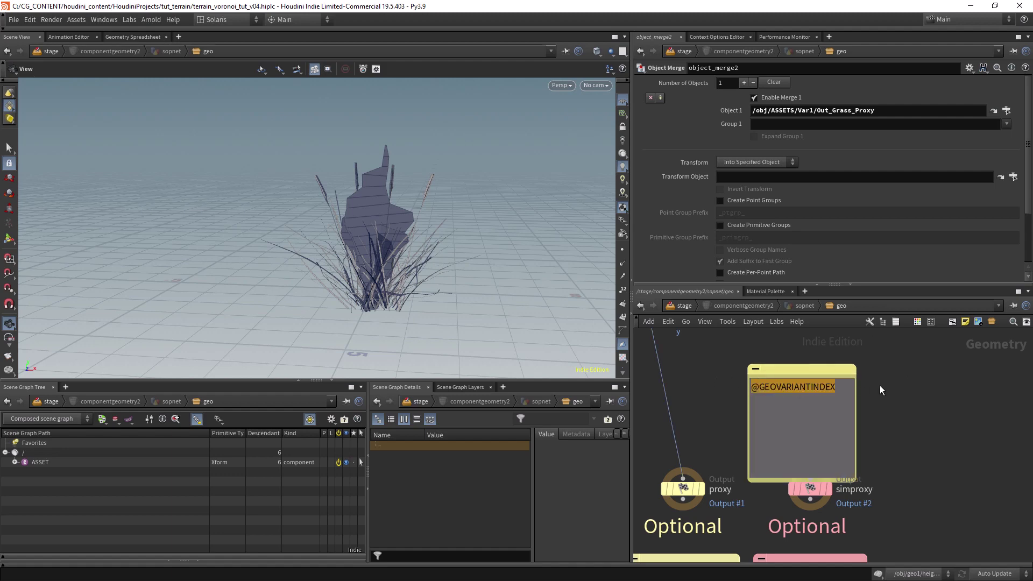
scroll(715, 393, "down", 3)
left_click_drag(708, 405, 709, 415)
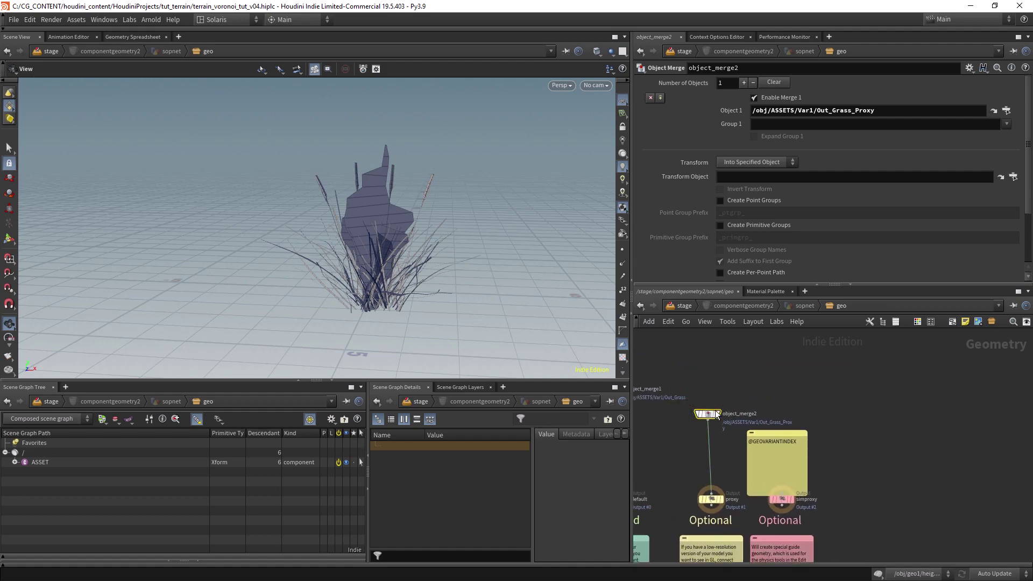
left_click(811, 111)
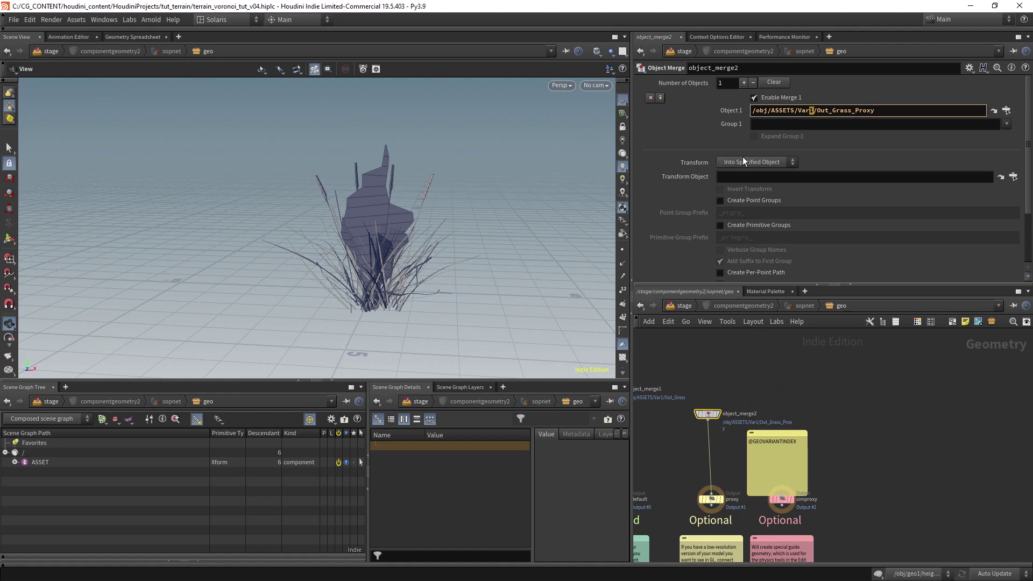
type("`")
key("ctrl+v")
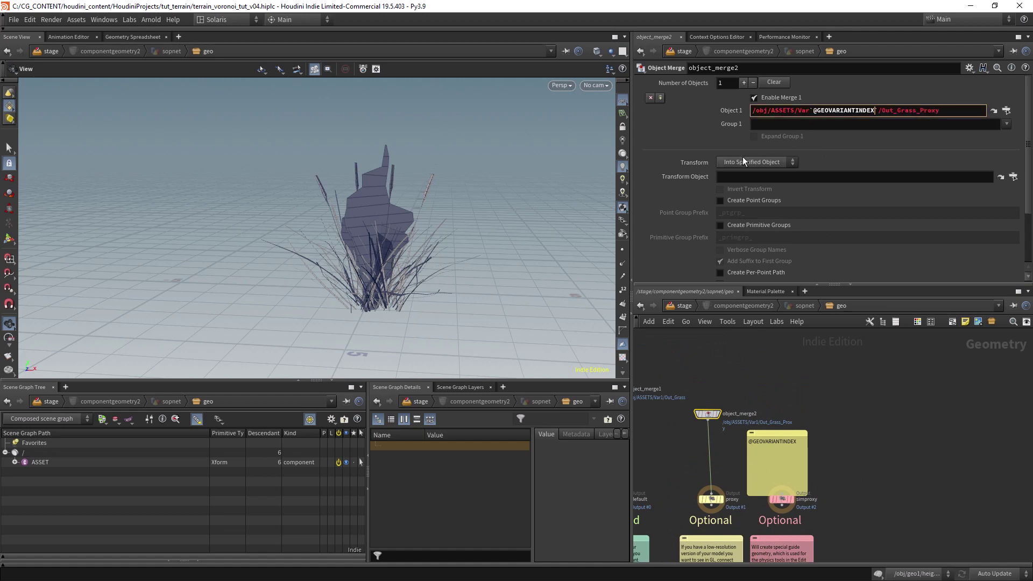
type("+1")
key("Return")
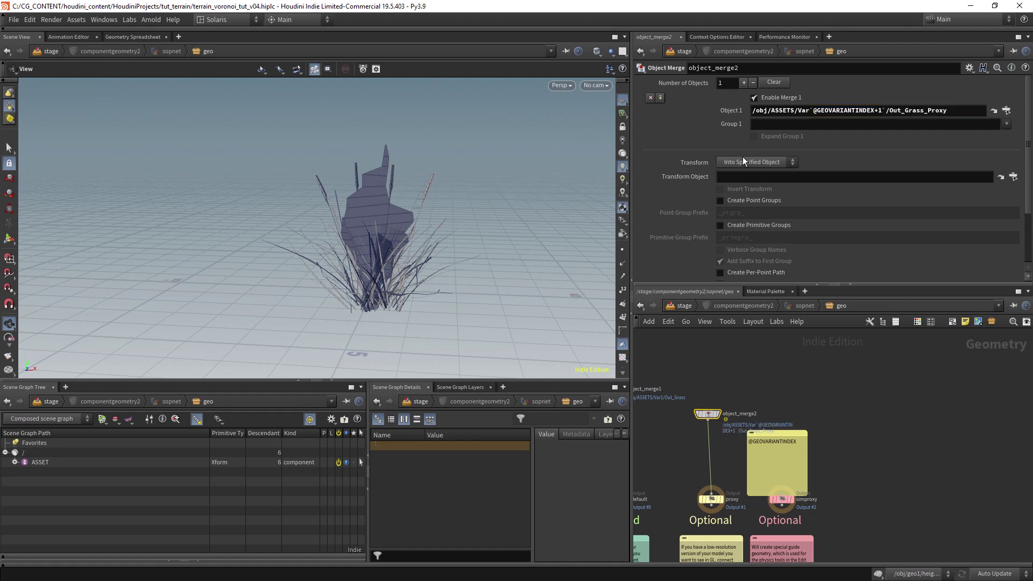
middle_click(706, 415)
left_click(976, 208)
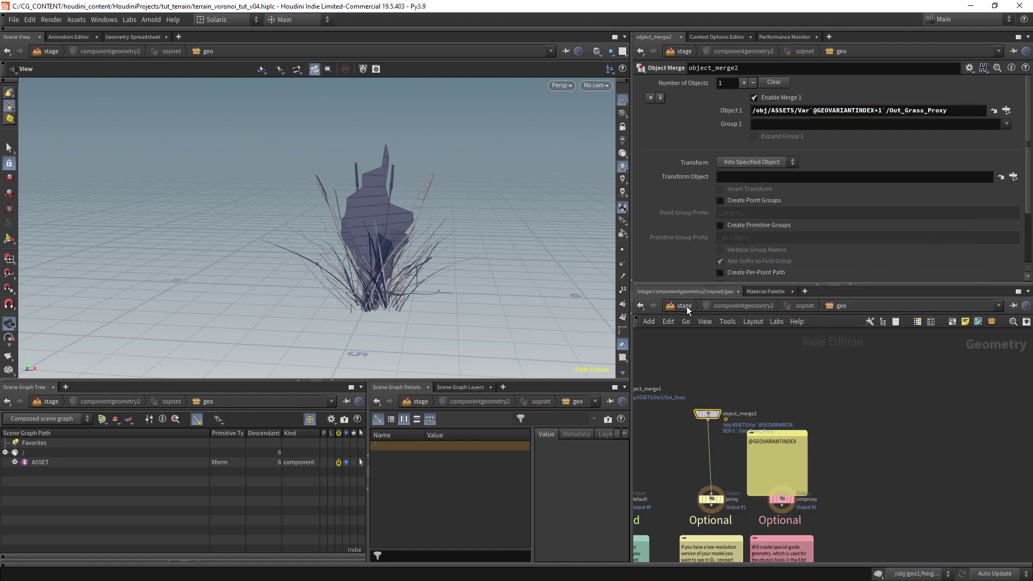
Return to the stage network, check componentgeometry2 in Preview and set the viewport to Final Render.
left_click(683, 306)
left_click(623, 219)
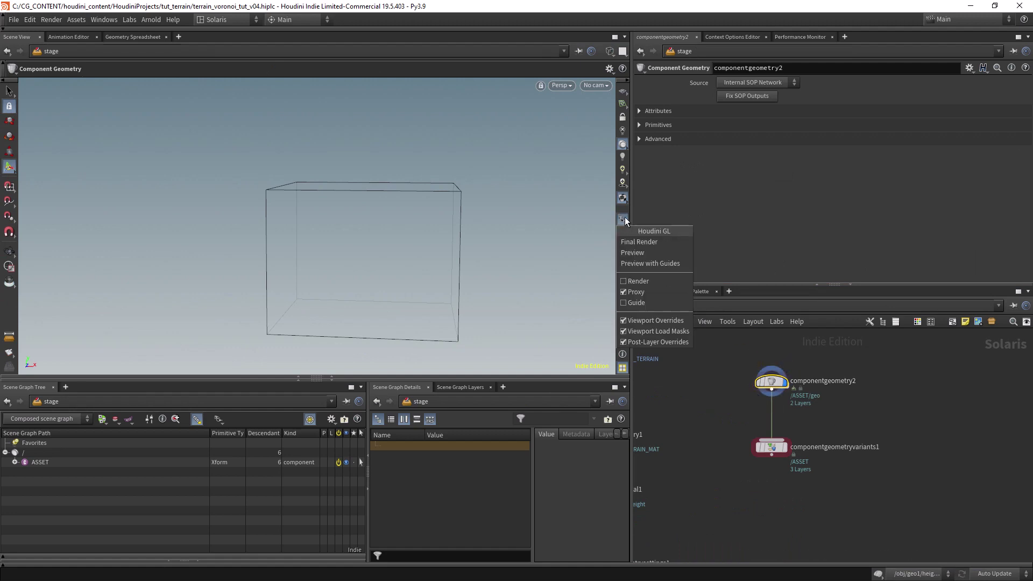
left_click(634, 252)
left_click(624, 218)
left_click(639, 242)
left_click(623, 219)
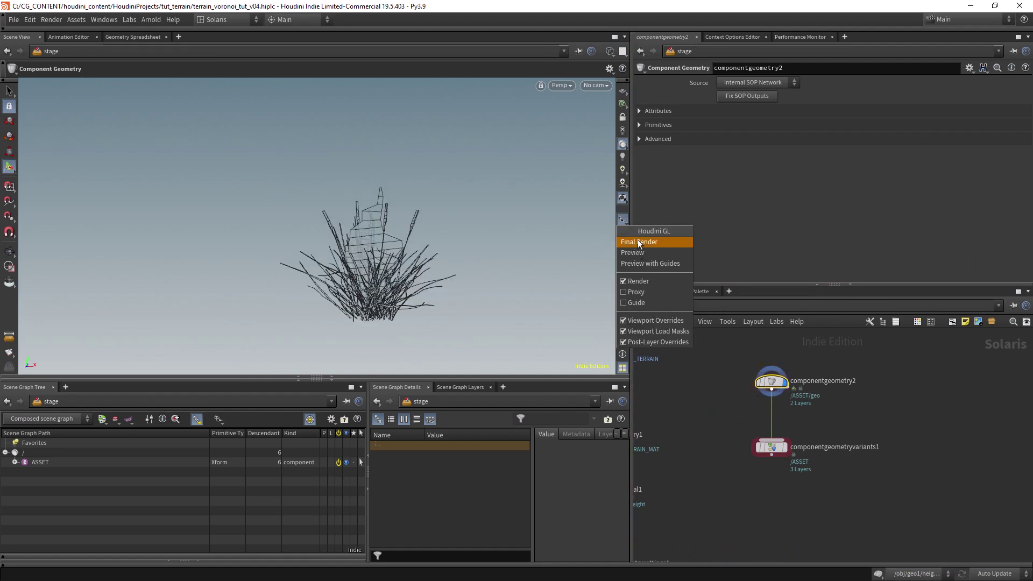
left_click(638, 240)
Add an Explore Variants node connected below componentgeometryvariants1.
scroll(743, 420, "down", 2)
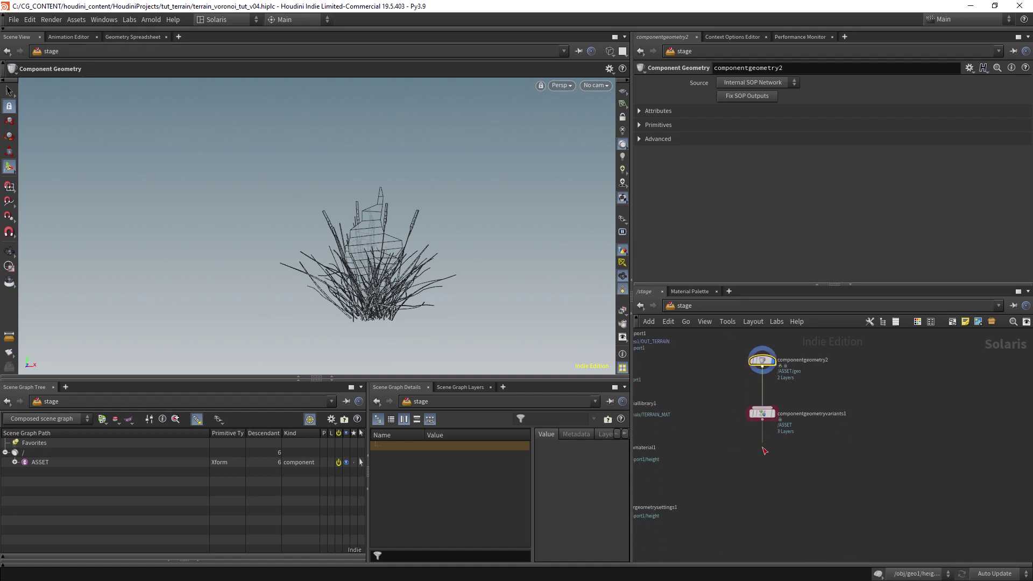
key("Tab")
type("explore")
key("Return")
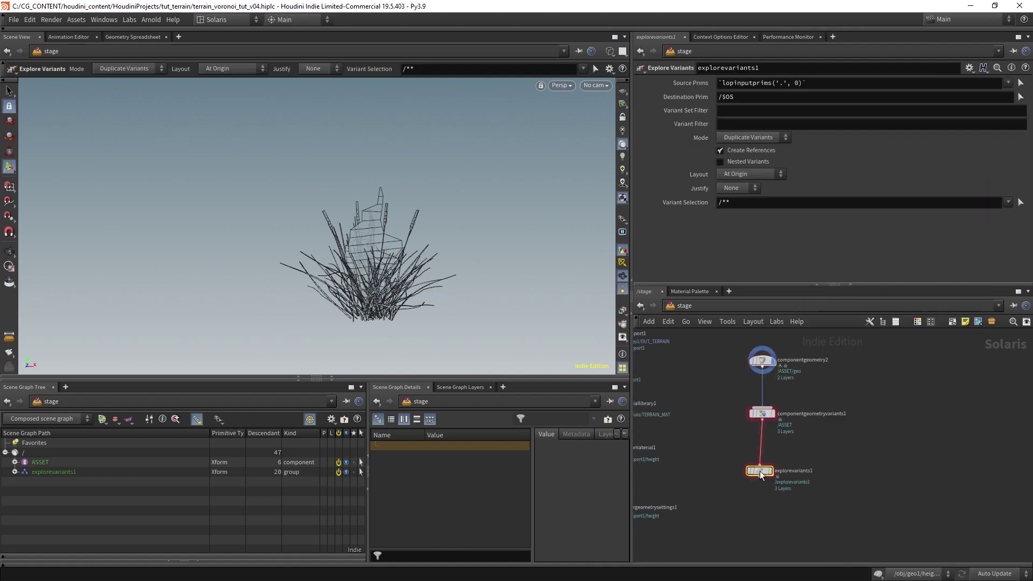
Display explorevariants1 and set its Layout to Stacked (XY) with a Spacing of 1.75.
left_click(764, 471)
mouse_move(763, 472)
left_mouse_down()
mouse_move(771, 464)
mouse_move(759, 461)
left_mouse_up()
left_click(764, 413)
left_click(753, 174)
left_click(737, 198)
left_click_drag(797, 191, 796, 193)
scroll(815, 350, "up", 2)
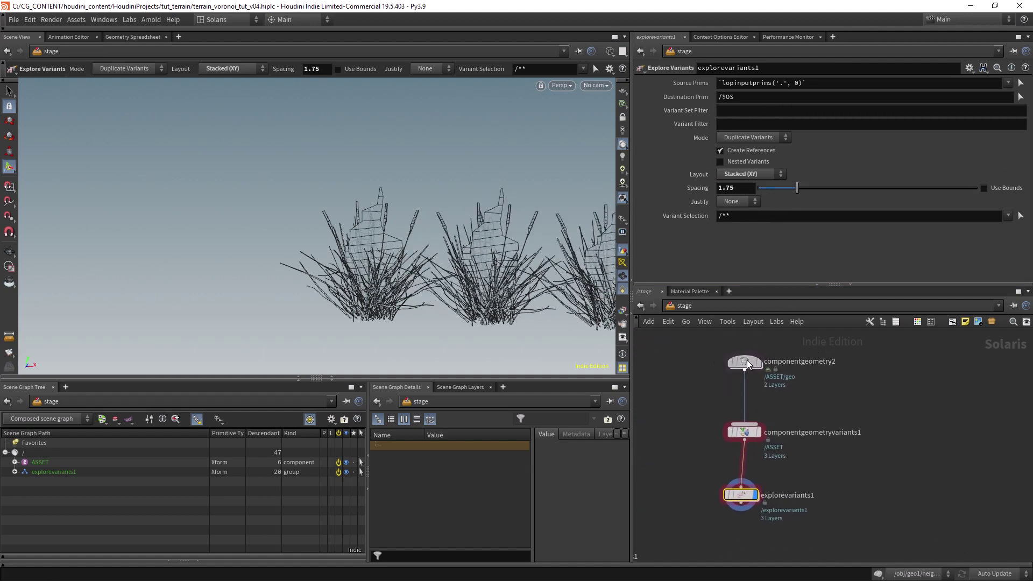
double_click(748, 365)
left_click(691, 413)
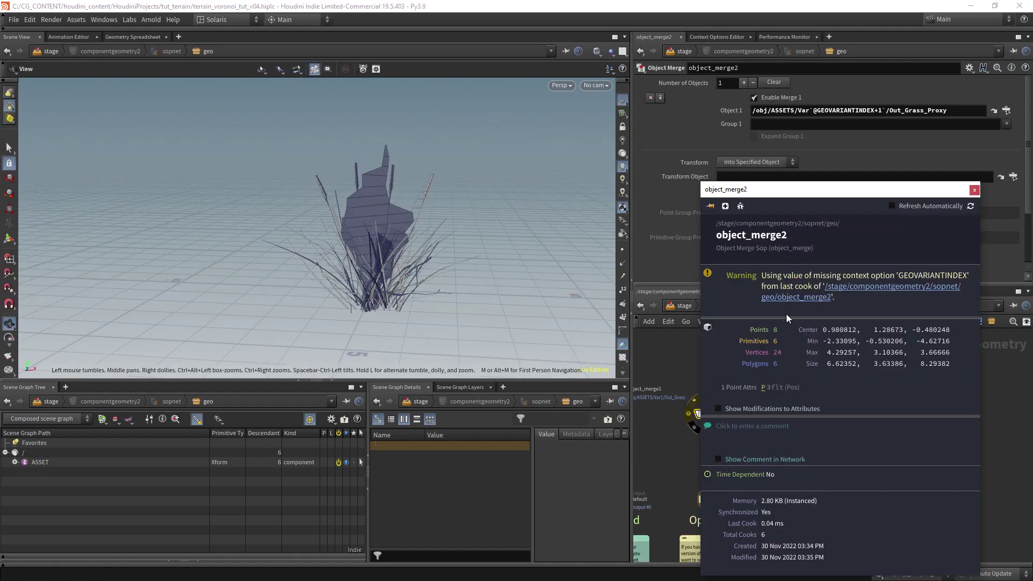
left_click(974, 191)
left_click(846, 110)
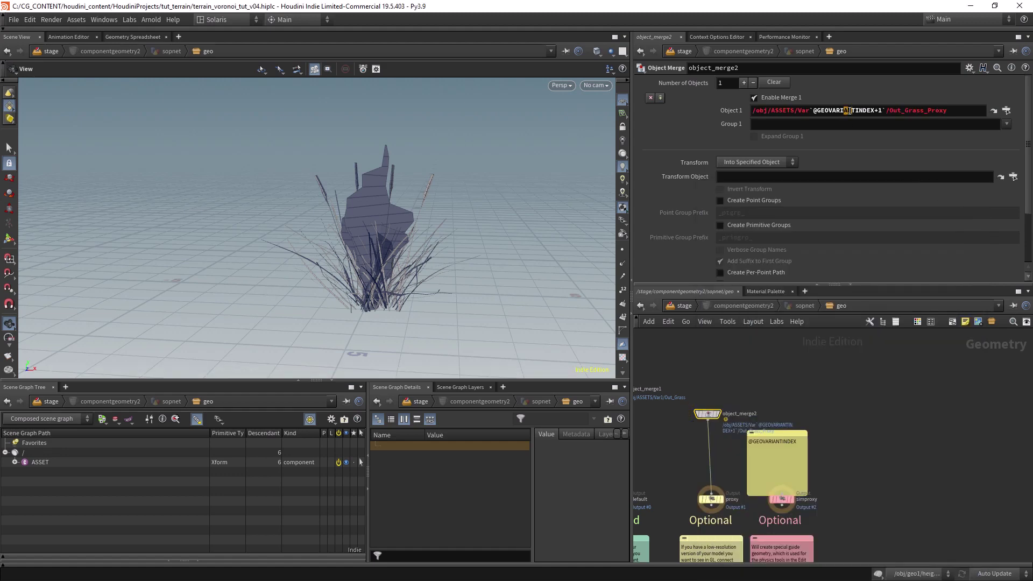
key("BackSpace")
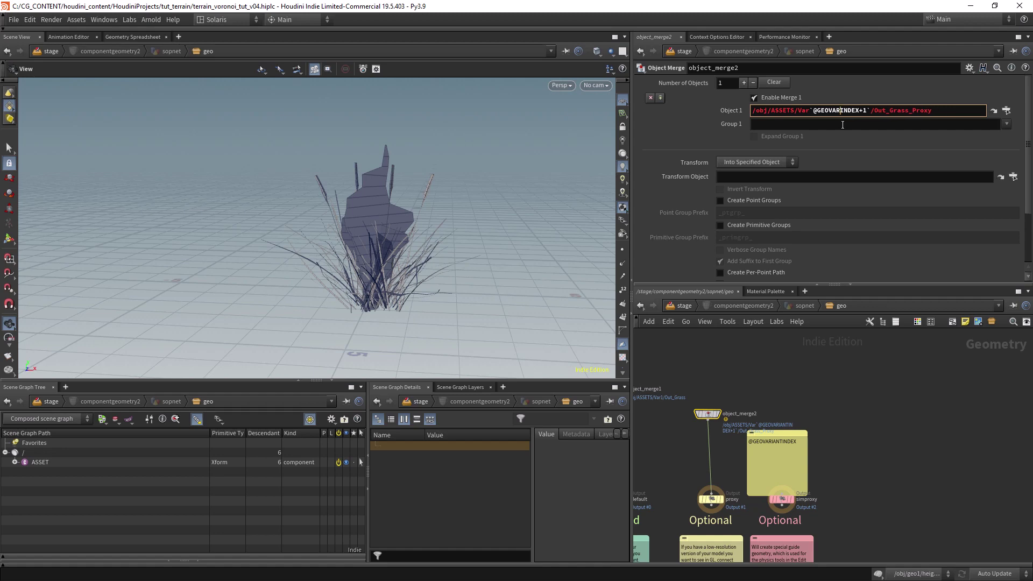
key("Return")
left_click(686, 308)
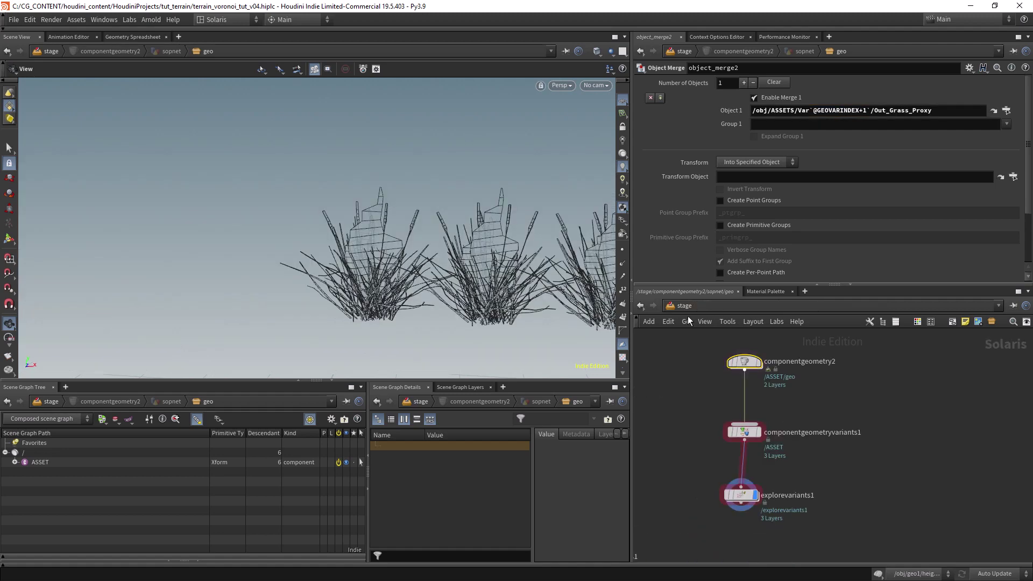
scroll(721, 388, "down", 2)
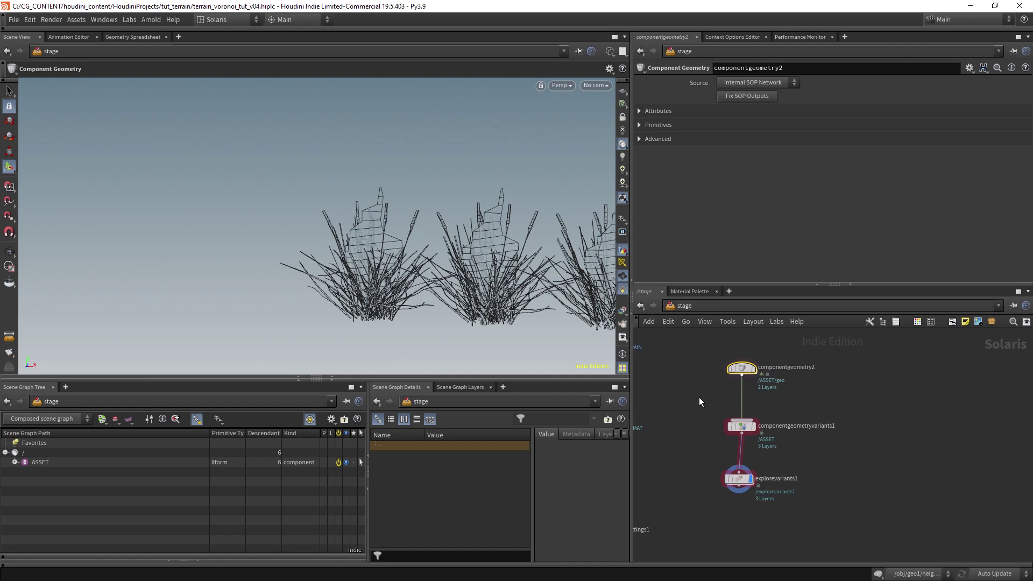
double_click(745, 371)
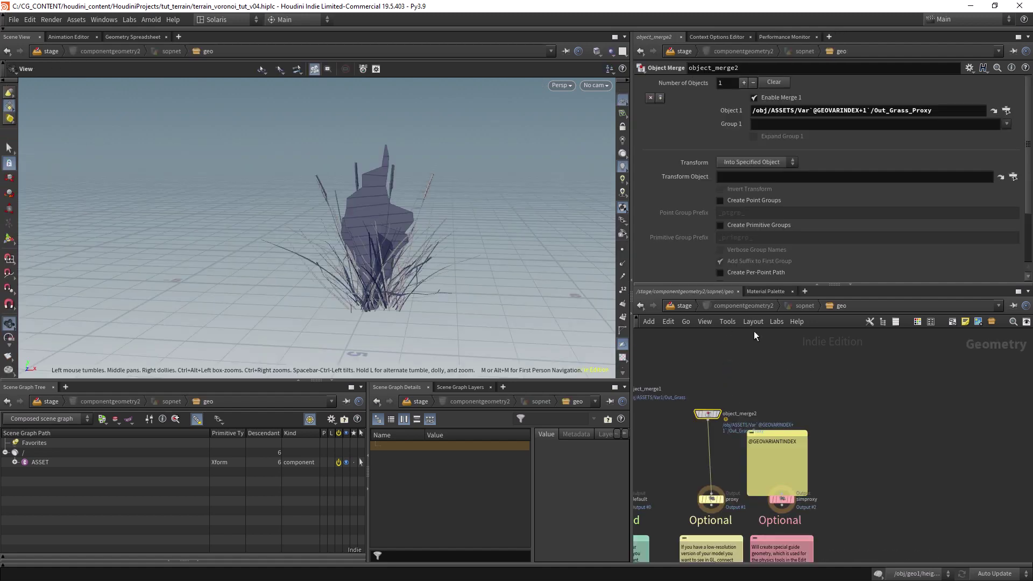
left_click(843, 110)
type("ANTI")
key("Return")
key("ctrl+s")
left_click(685, 306)
left_click(712, 344)
left_click(686, 305)
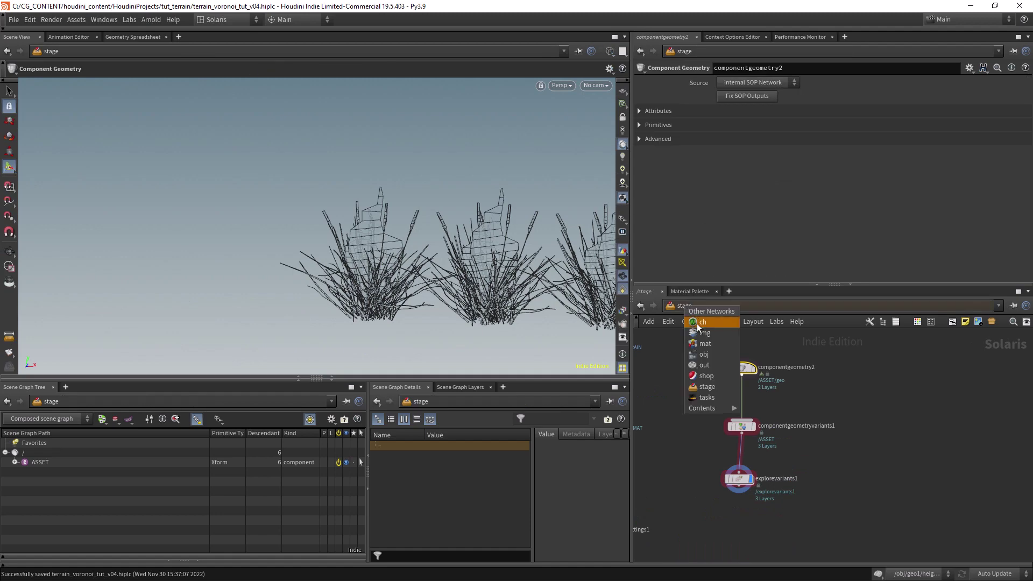
key("Escape")
Display componentgeometryvariants1 and explorevariants1 in turn to compare the grass variants in the viewport.
left_click(751, 427)
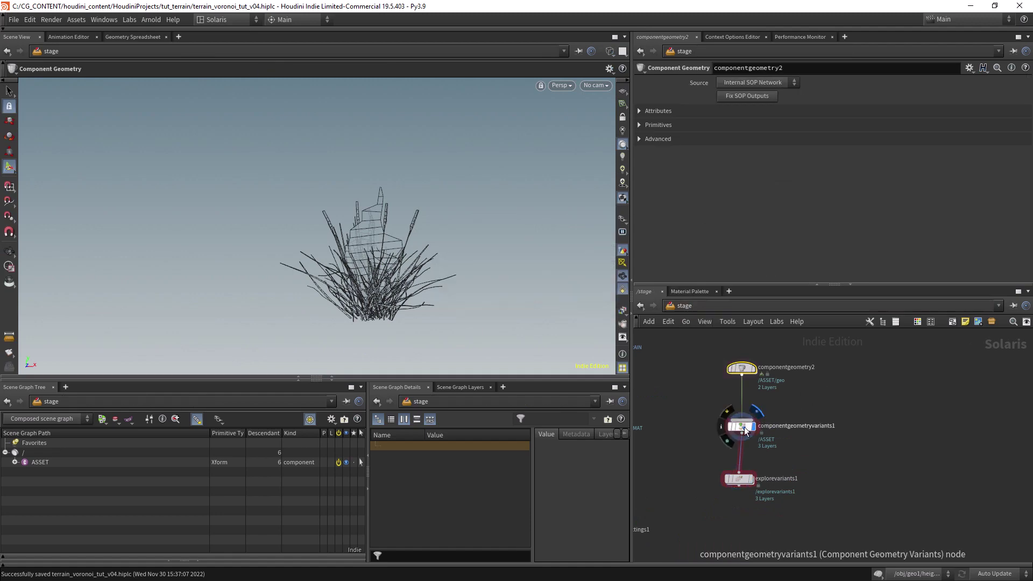
left_click(751, 479)
key("Escape")
middle_click_drag(556, 350, 480, 293)
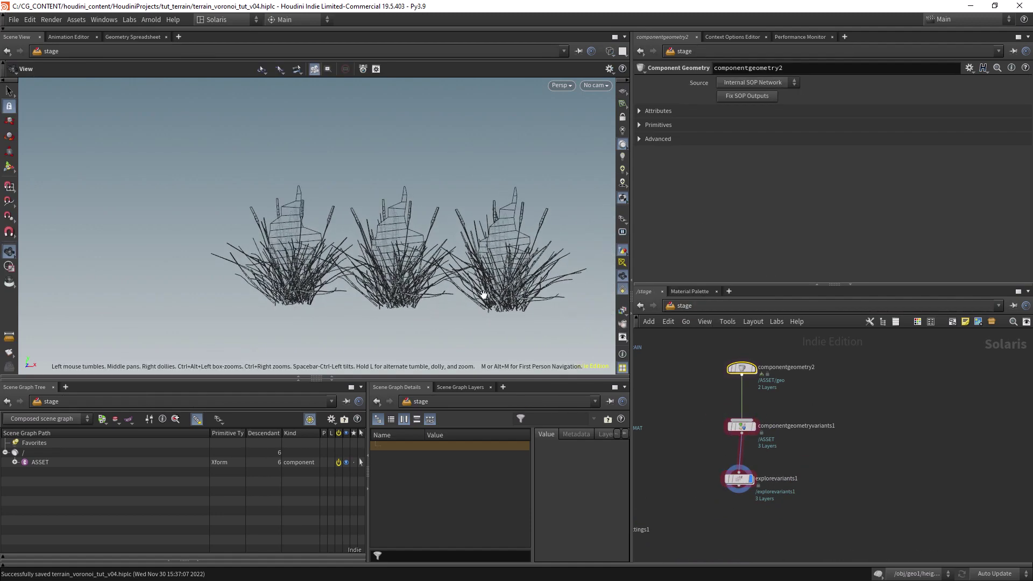
double_click(748, 370)
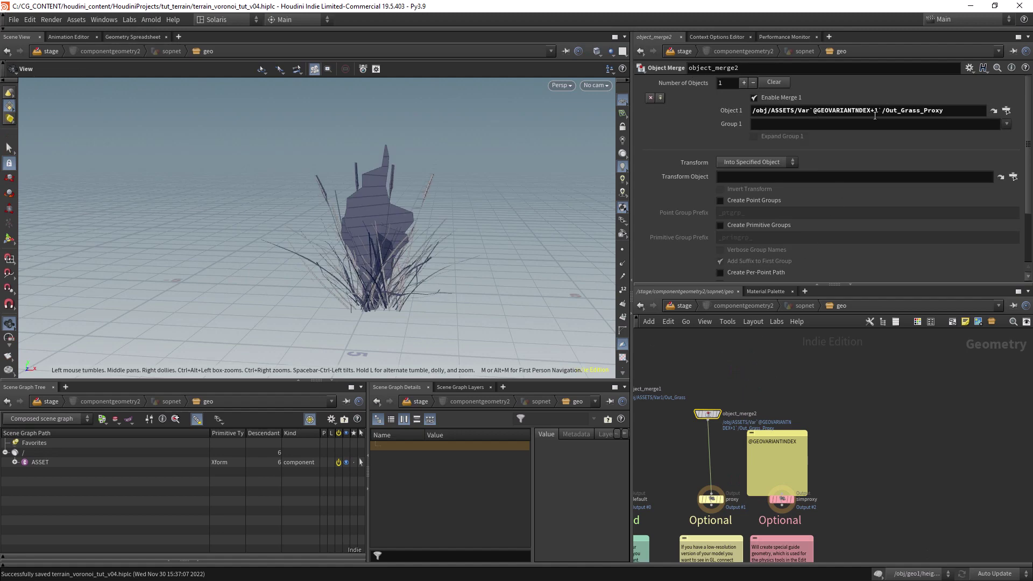
middle_click_drag(688, 366, 817, 352)
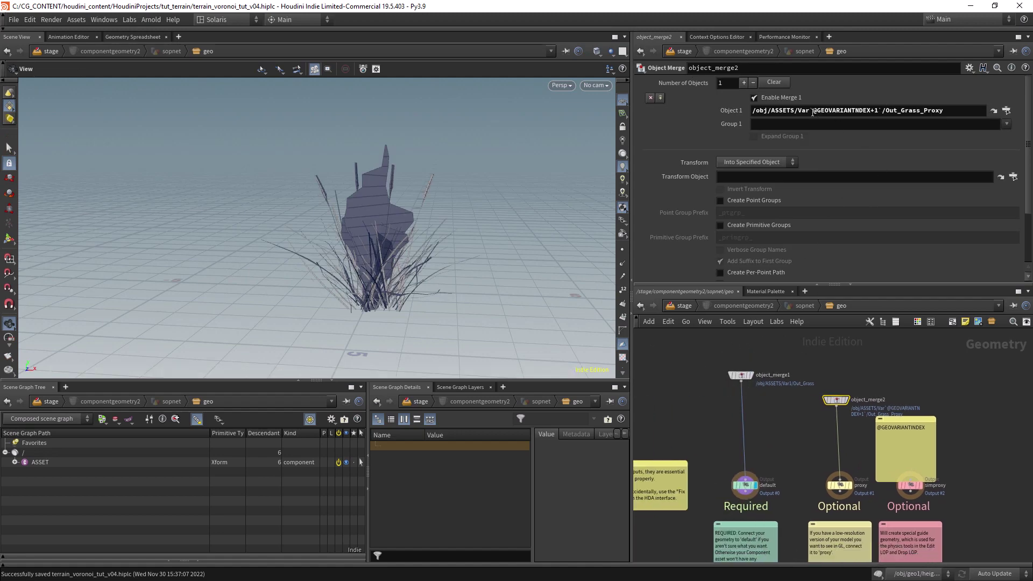
left_click(878, 109)
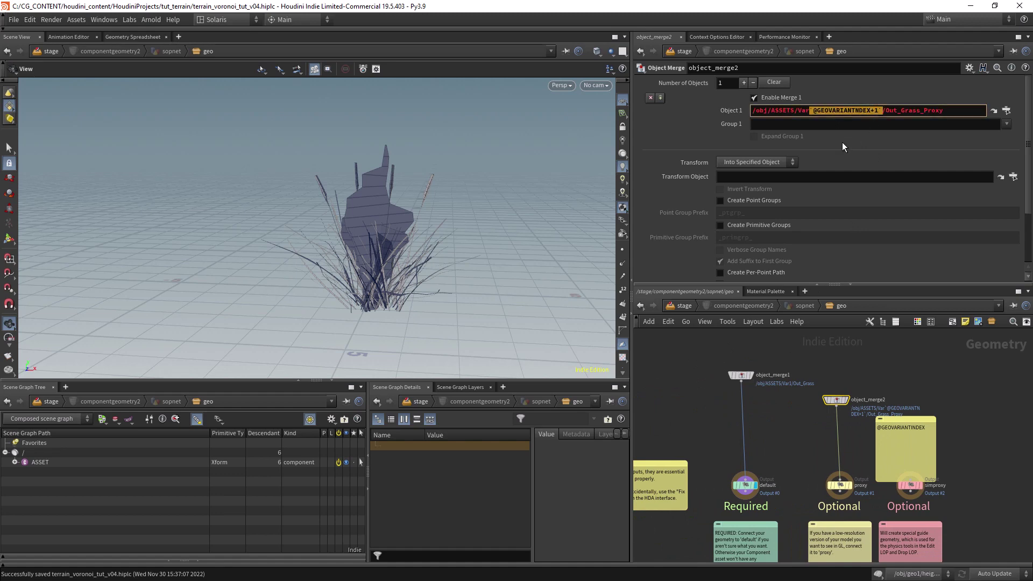
left_click(742, 375)
left_click(811, 110)
key("Return")
left_click(693, 306)
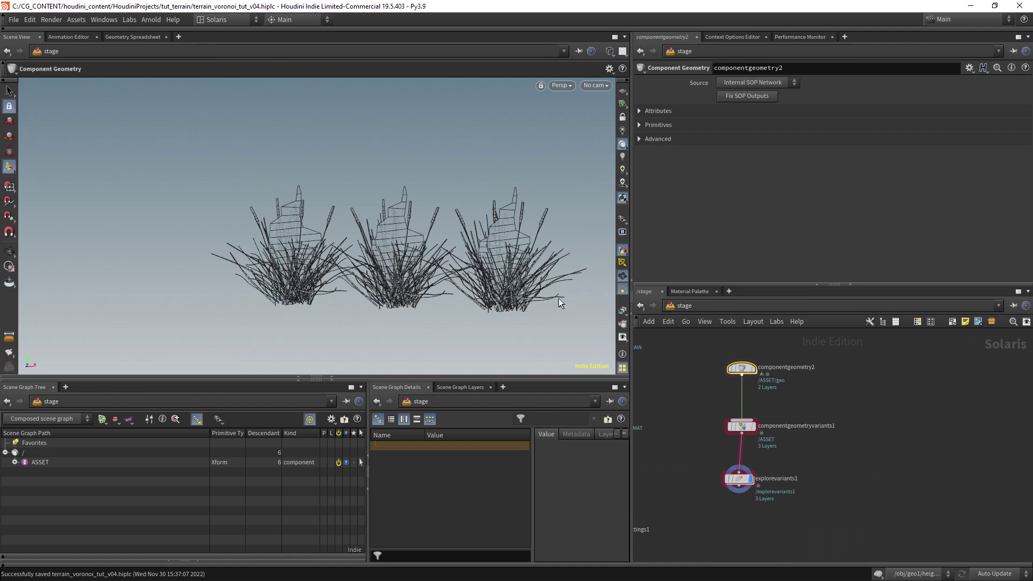
Look inside explorevariants1, then check componentgeometryvariants1 and explorevariants1 in the viewport again.
left_click(742, 480)
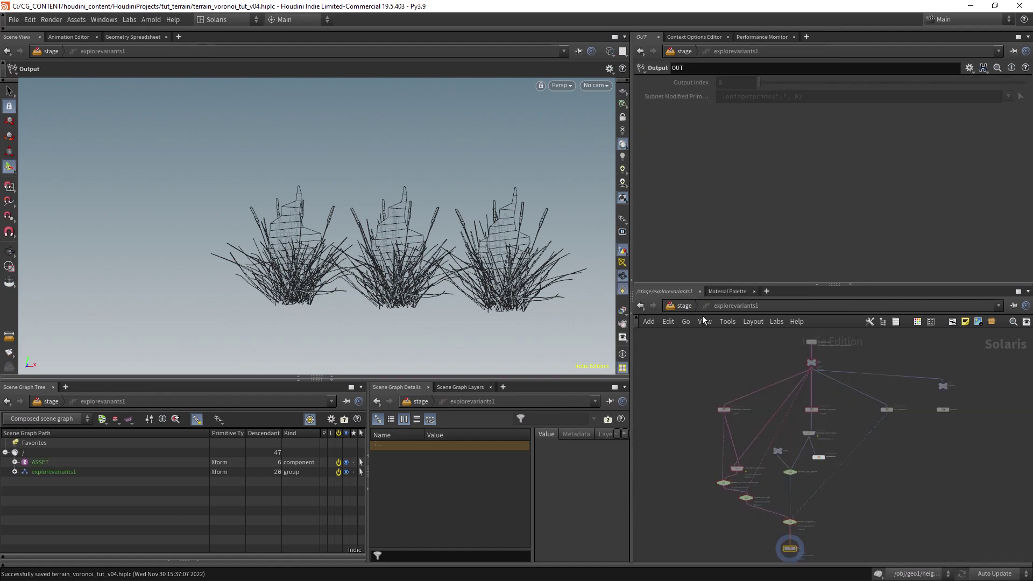
left_click(756, 412)
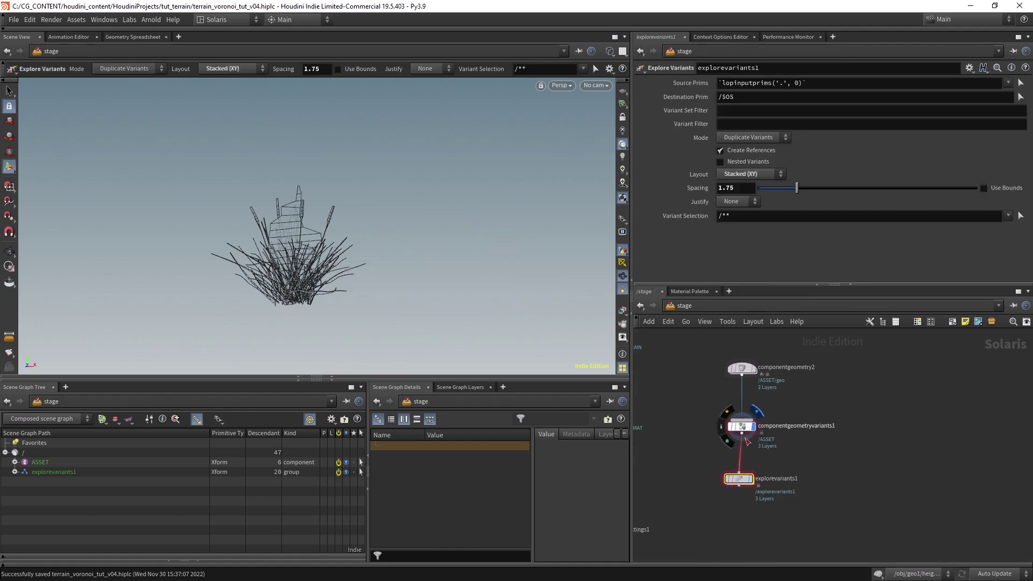
left_click(752, 462)
double_click(742, 369)
left_click(745, 377)
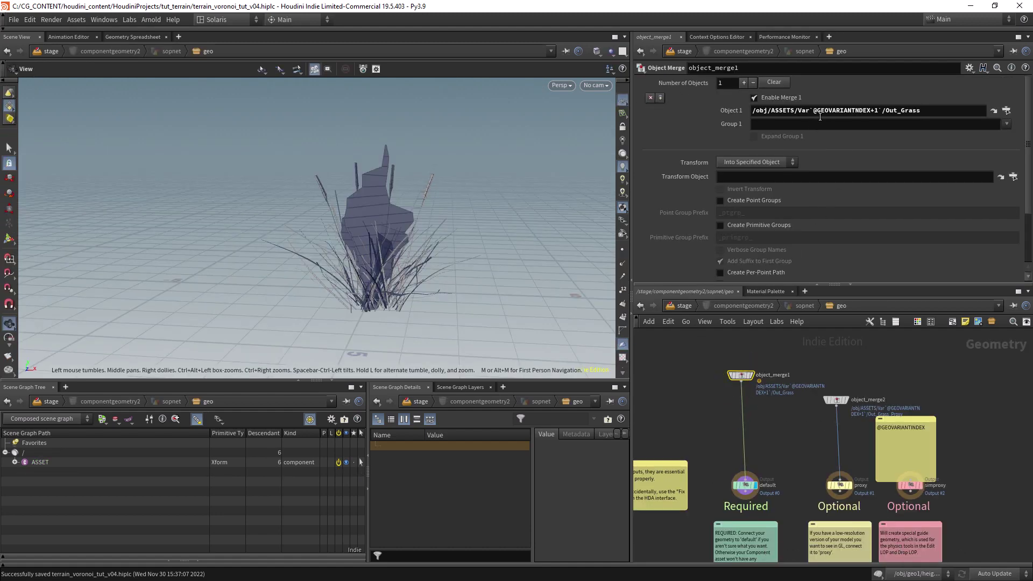
left_click(836, 399)
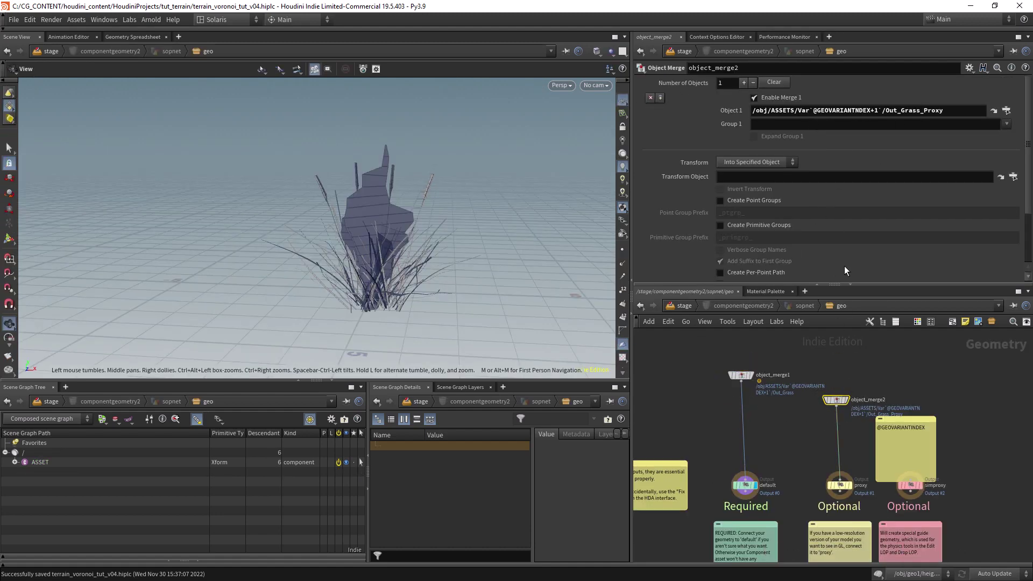
left_click(857, 110)
left_click(742, 375)
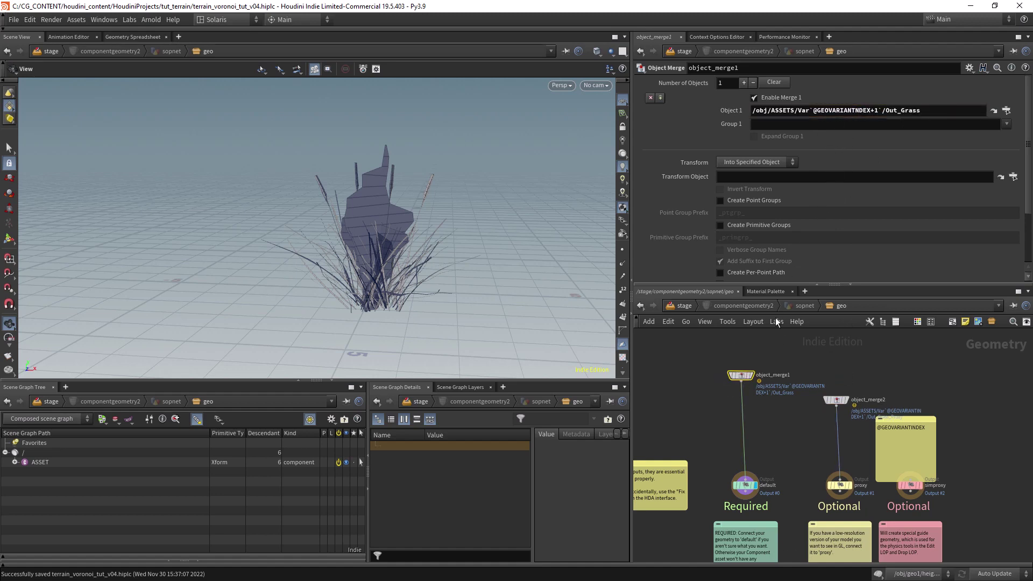
left_click(857, 111)
left_click(683, 306)
Examine the three grass variants and set the Spacing of explorevariants1 to 1.88.
left_click_drag(374, 272, 339, 275)
key("Return")
scroll(401, 265, "up", 5)
scroll(401, 266, "up", 4)
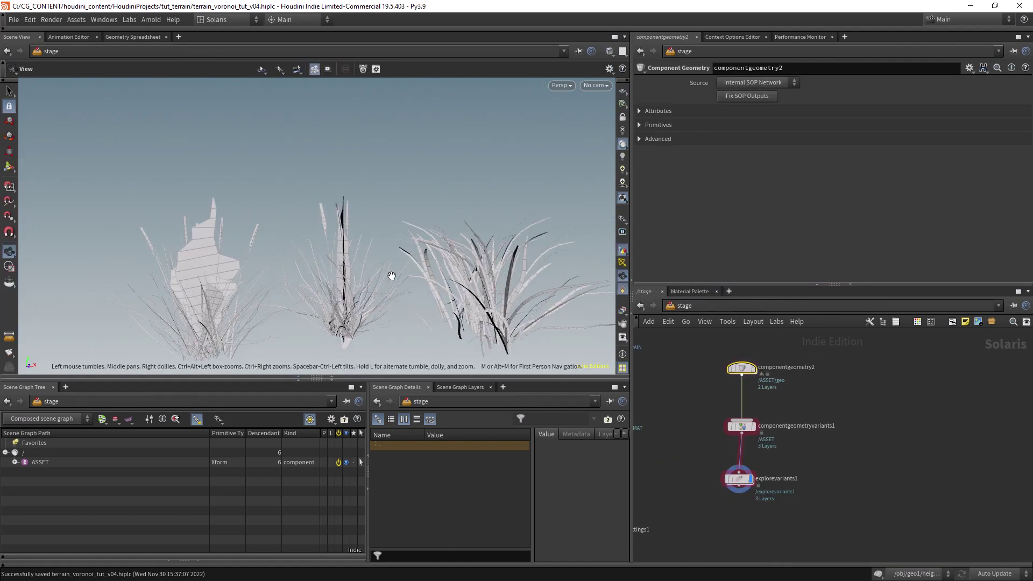
left_click(739, 478)
mouse_move(797, 188)
left_mouse_down()
mouse_move(786, 187)
mouse_move(841, 188)
mouse_move(800, 188)
left_mouse_up()
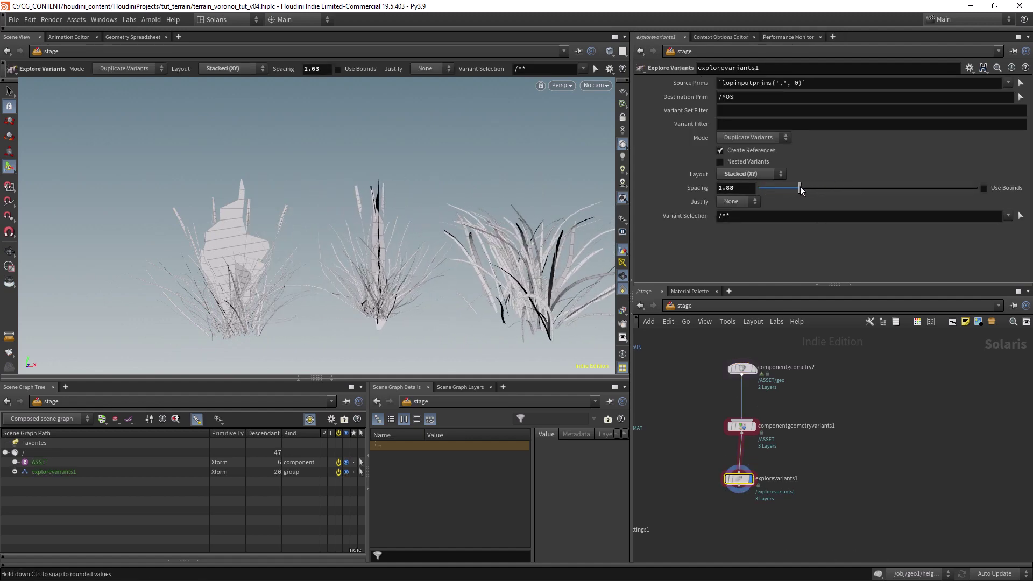
key("Escape")
mouse_move(458, 263)
left_mouse_down()
mouse_move(427, 263)
mouse_move(468, 244)
mouse_move(459, 267)
left_mouse_up()
key("Return")
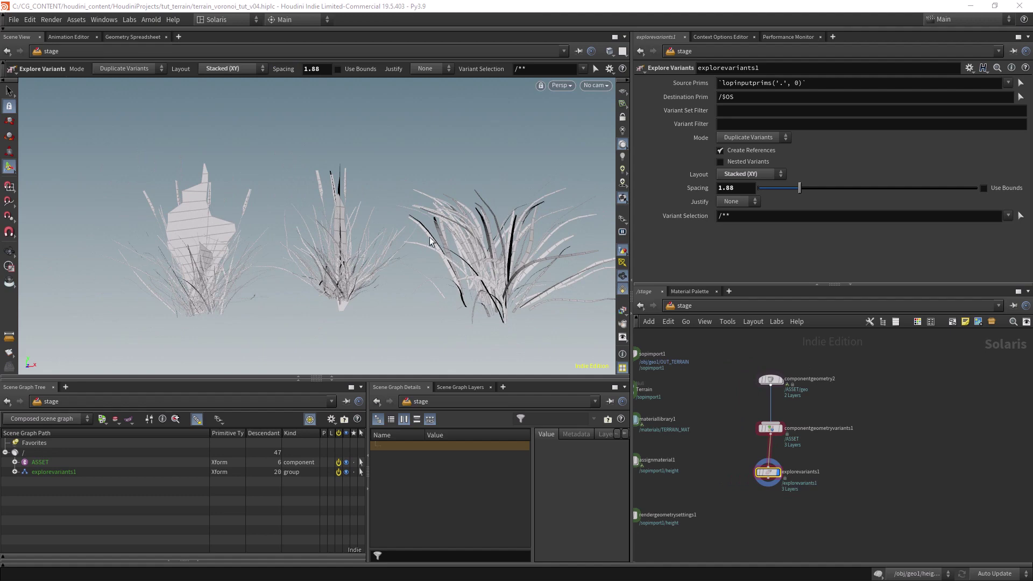
left_click(9, 251)
scroll(443, 239, "down", 10)
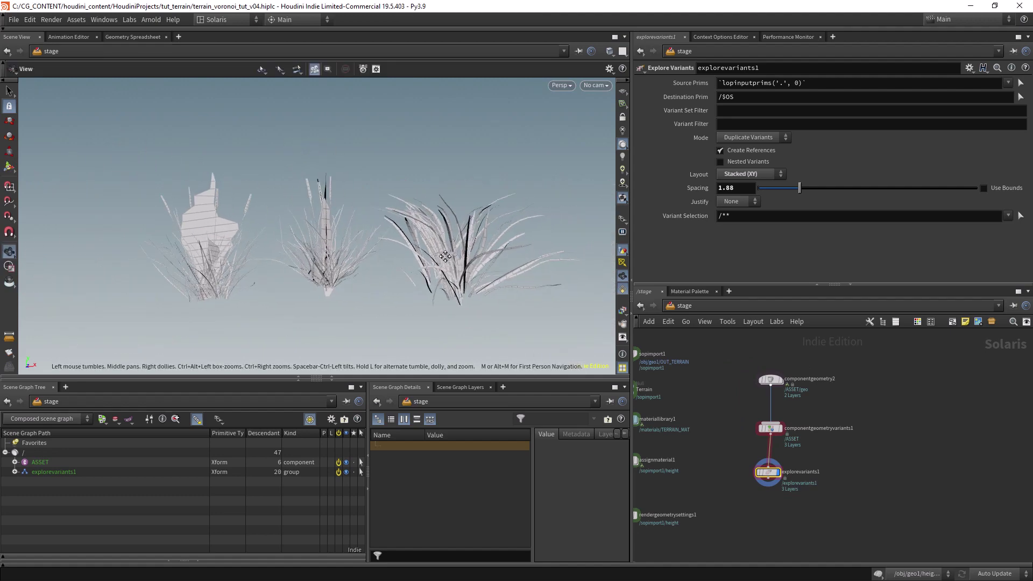
Duplicate instancer1 with its Instancer_Randomizer and place the copies beside explorevariants1.
scroll(442, 239, "up", 5)
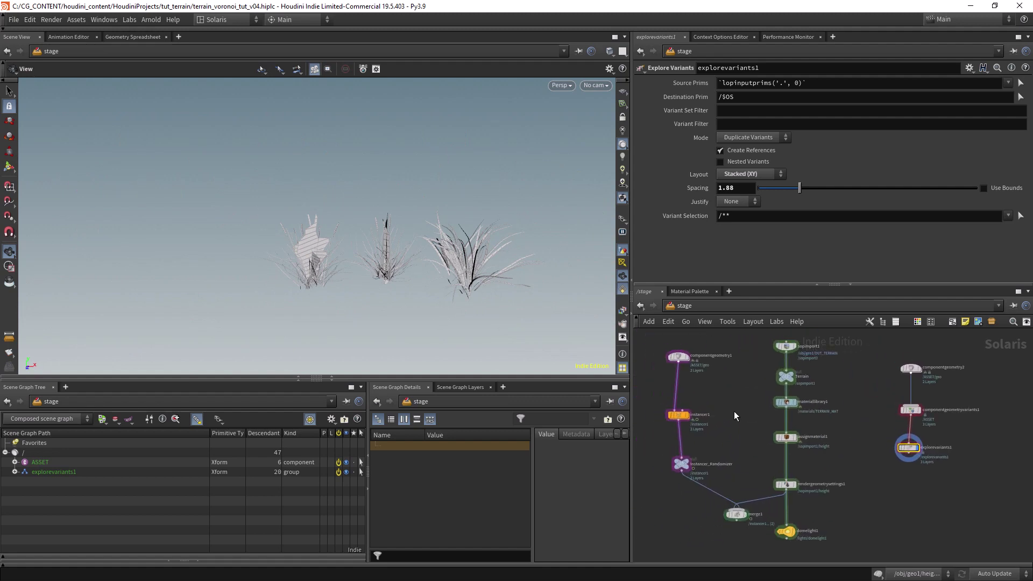
left_click_drag(692, 382, 722, 456)
key("ctrl+c")
key("ctrl+v")
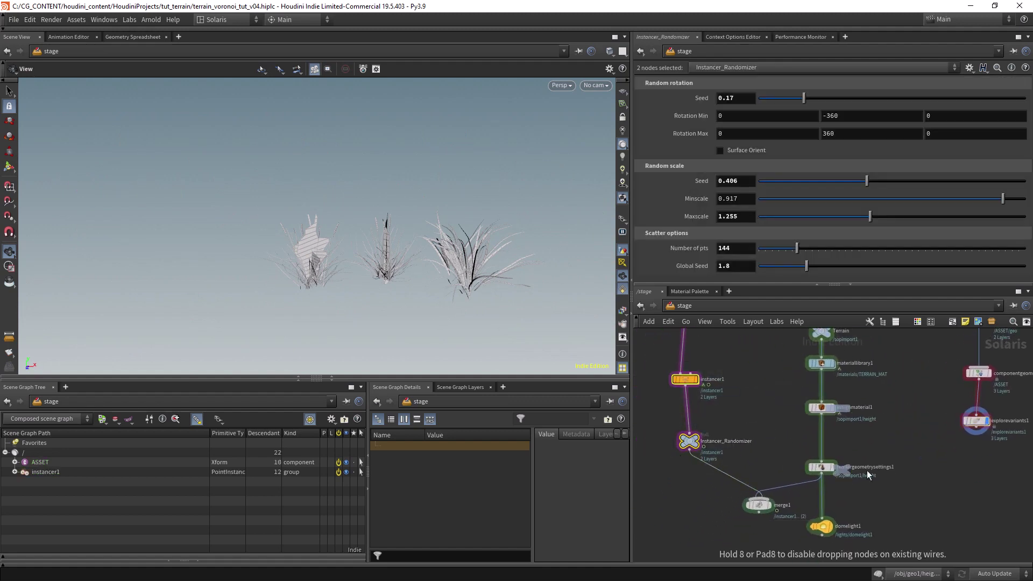
left_click(988, 484)
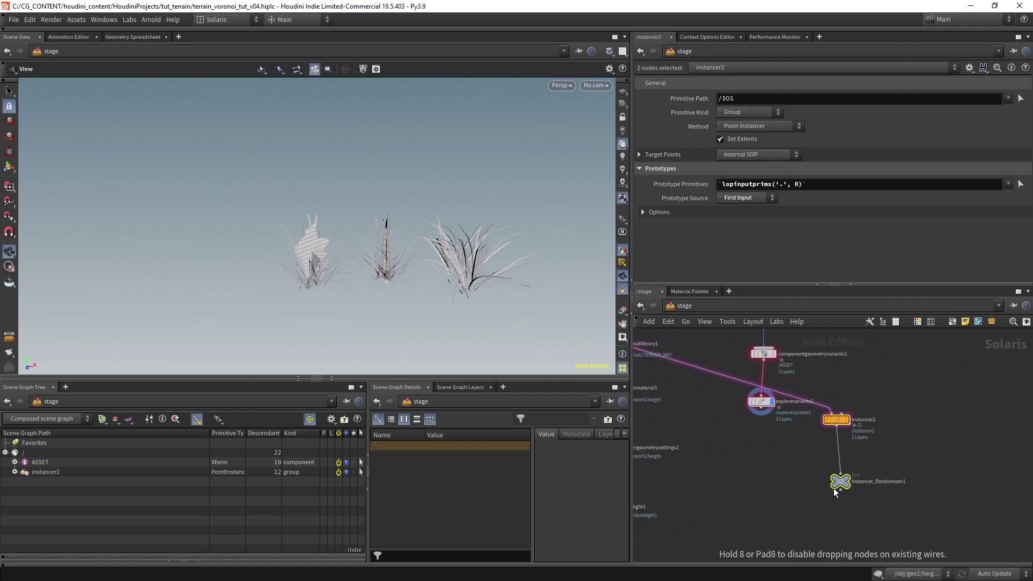
Connect explorevariants1 to the first input of instancer2 below it and display instancer2 to examine the scattered grass.
scroll(787, 412, "up", 3)
left_click(760, 468)
left_click_drag(747, 404, 754, 460)
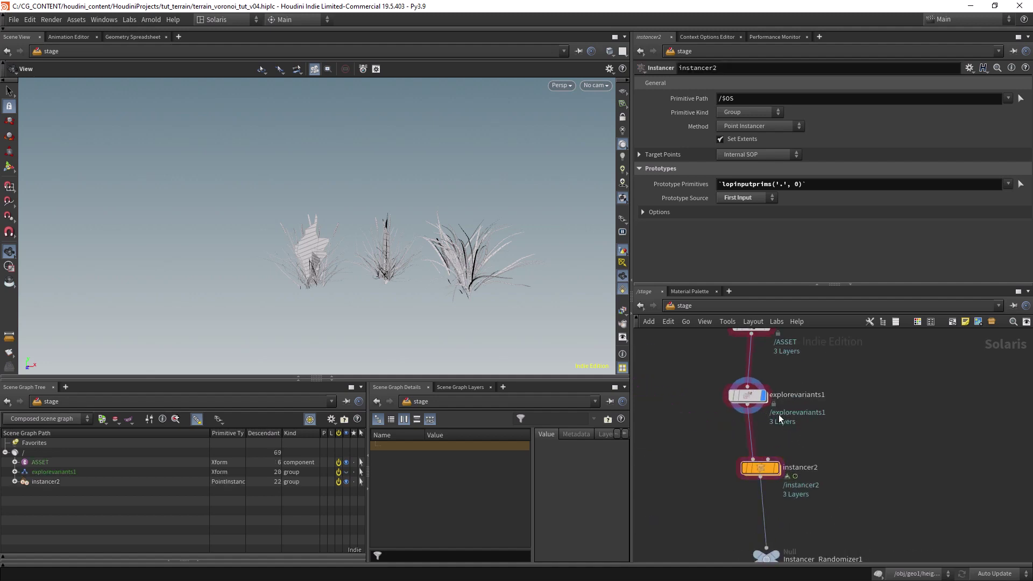
left_click(778, 449)
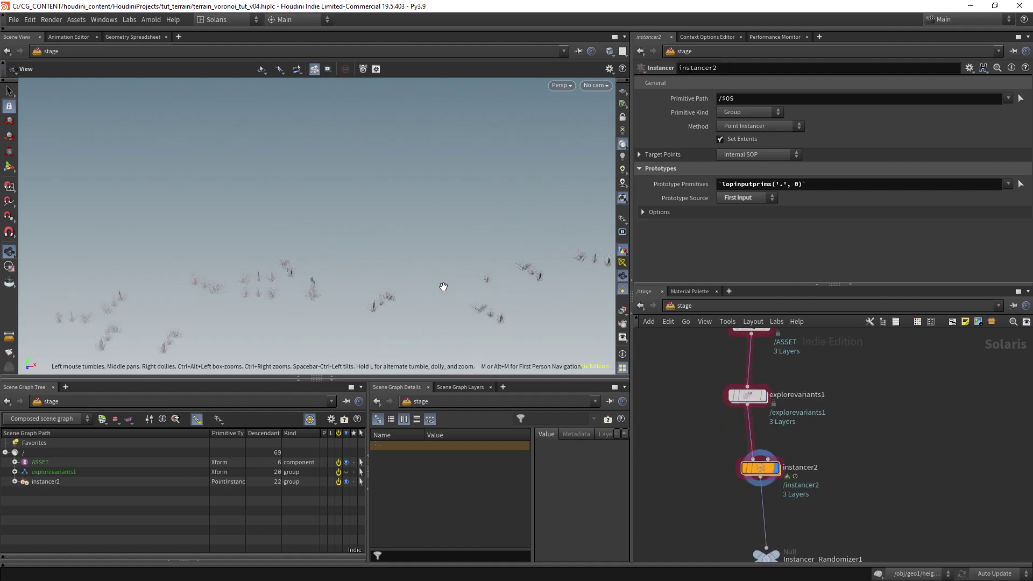
scroll(428, 288, "up", 10)
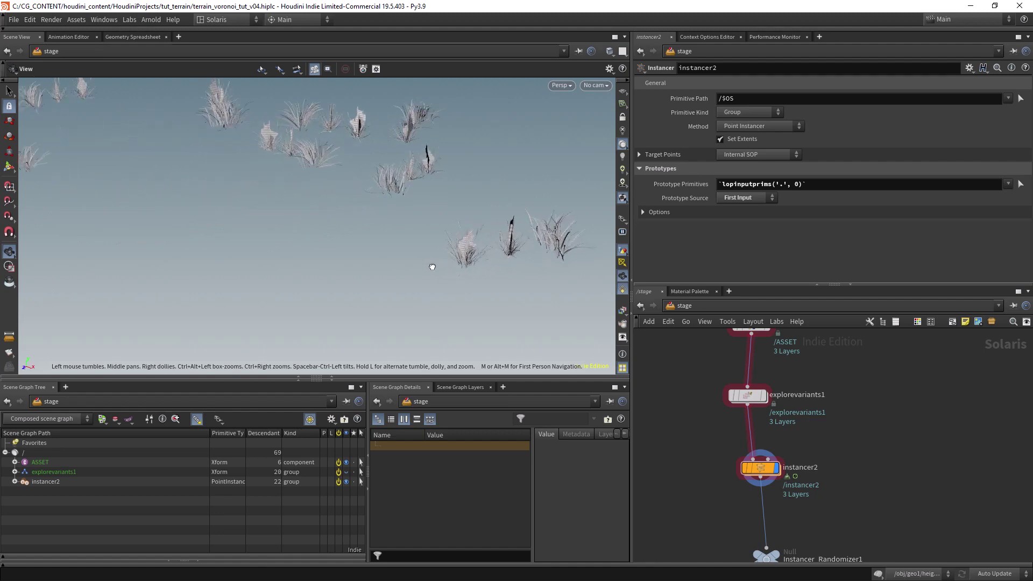
scroll(423, 261, "up", 8)
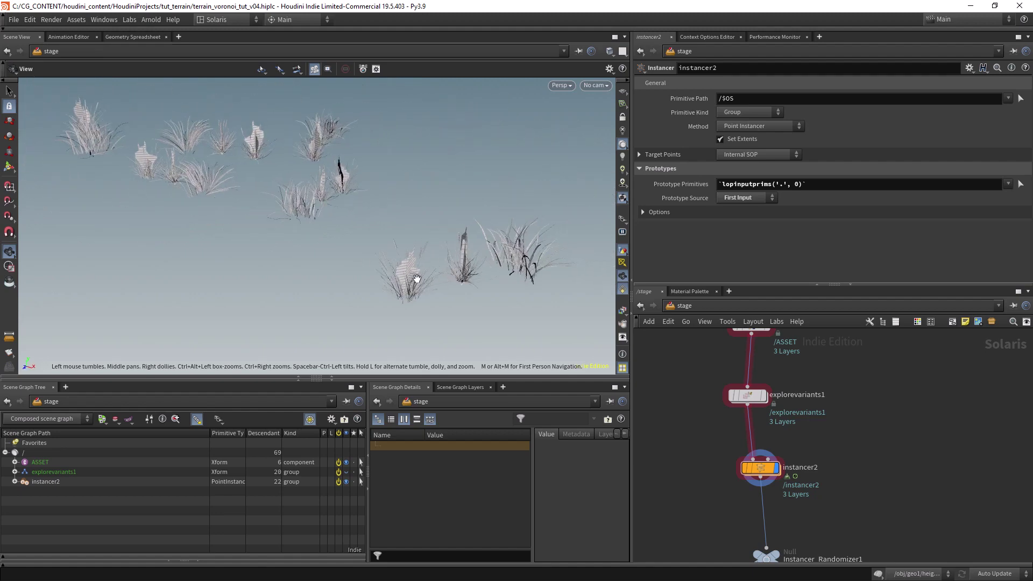
Set the Spacing of explorevariants1 to 0 and examine the instanced grass clumps.
left_click(747, 395)
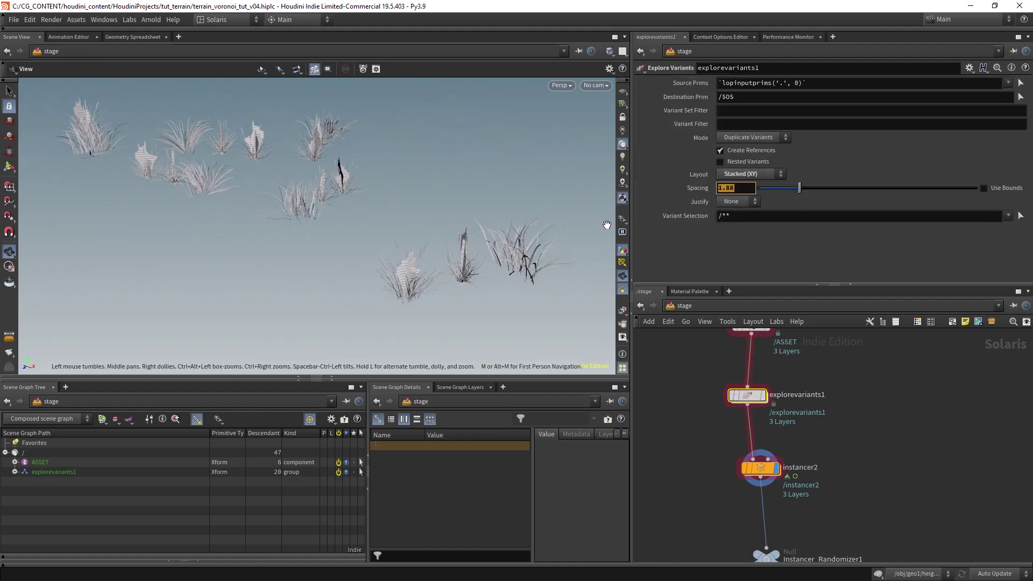
type("0")
key("Return")
left_click_drag(607, 225, 418, 222)
right_click_drag(419, 222, 522, 276)
left_click_drag(371, 251, 404, 249)
scroll(405, 247, "up", 5)
scroll(404, 247, "down", 5)
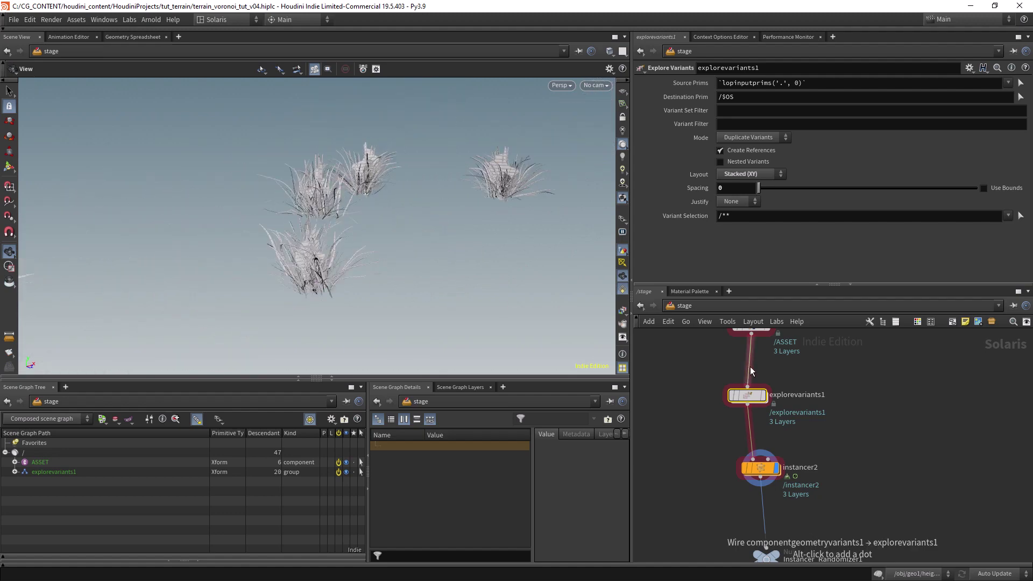
Point the Prototype Primitives of instancer2 at the ASSET primitive under explorevariants1 in the scene graph.
left_click(767, 468)
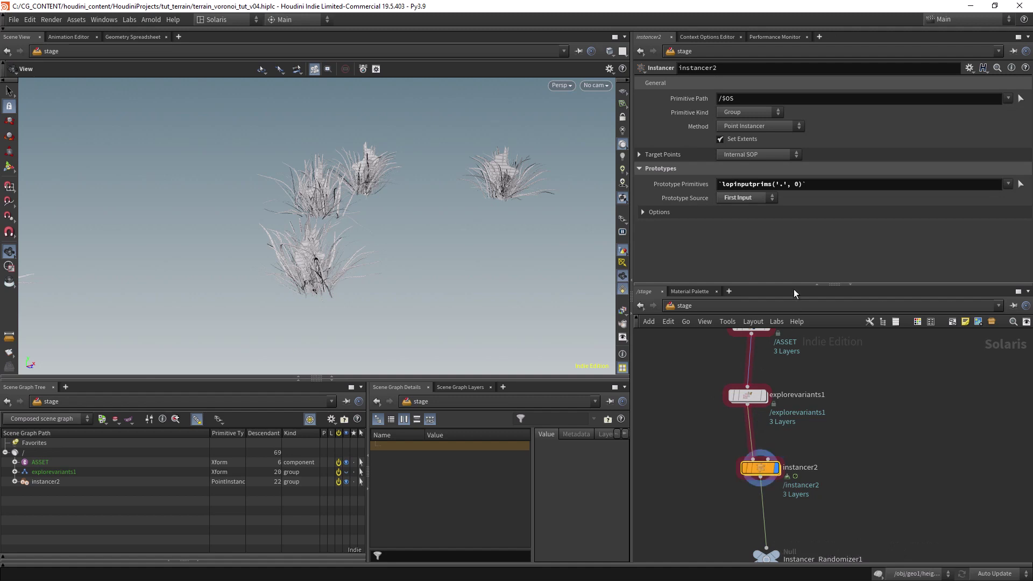
key("Up")
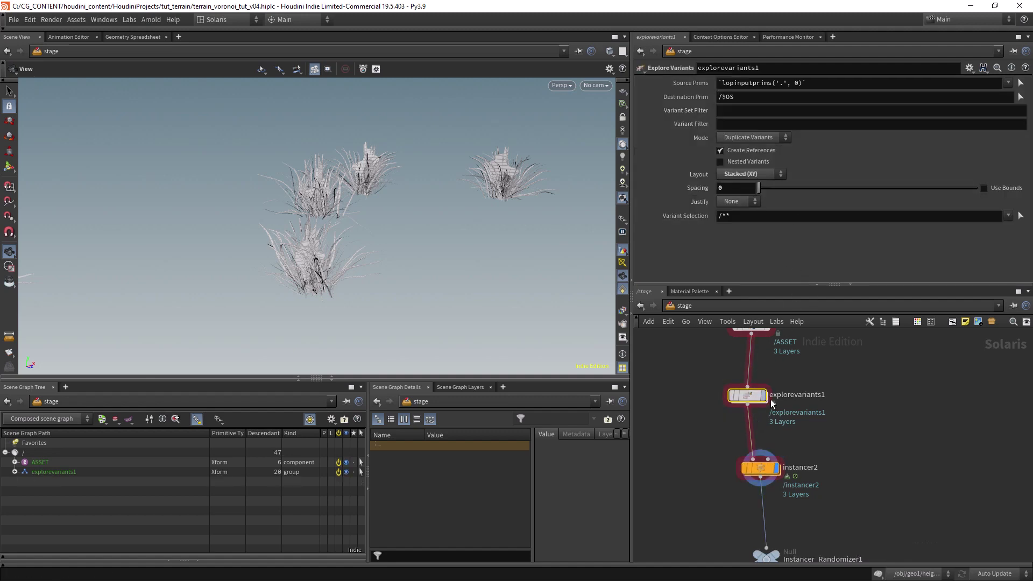
left_click(765, 470)
left_click(15, 472)
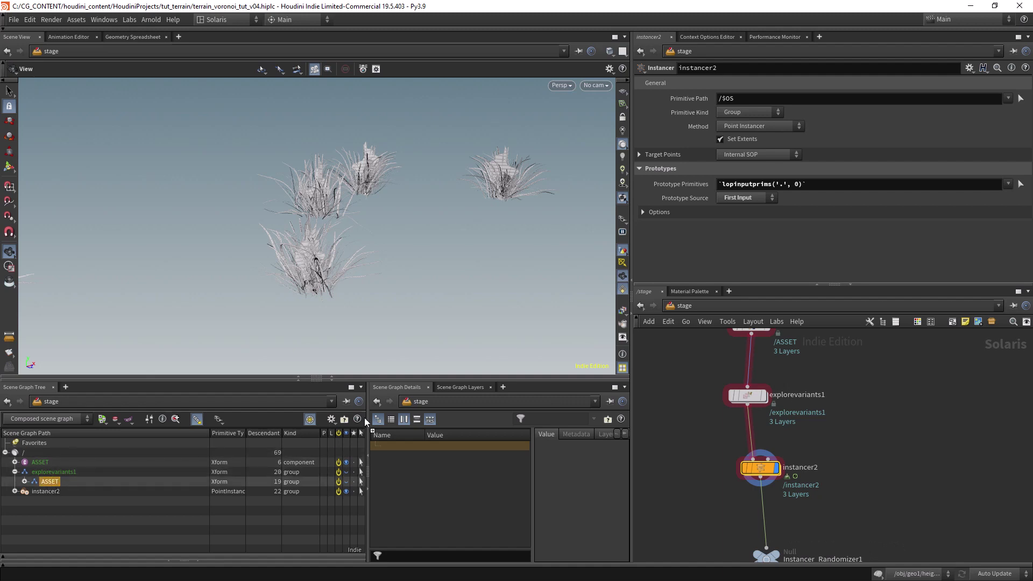
left_click_drag(763, 186, 761, 187)
left_click(825, 186)
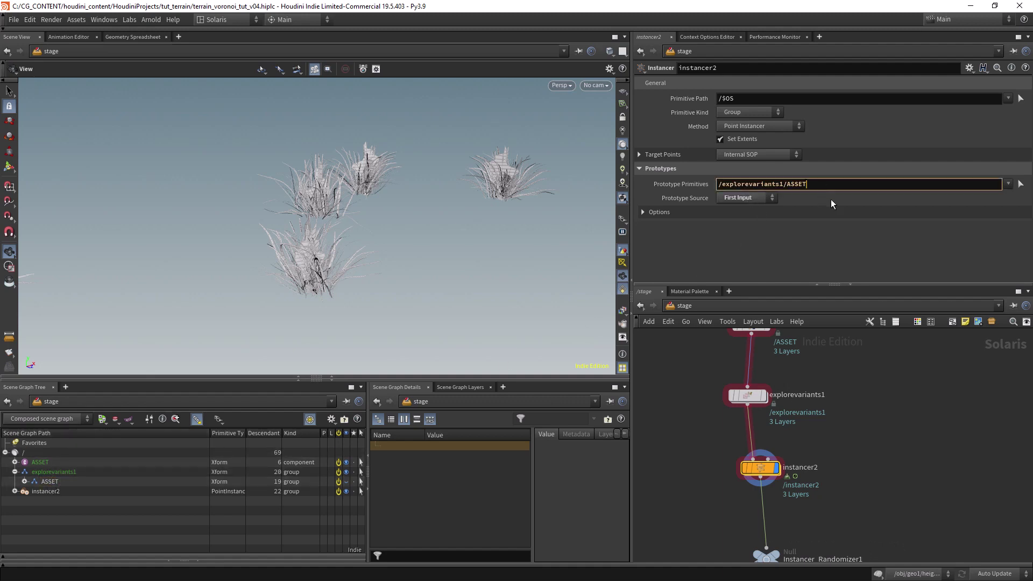
key("Return")
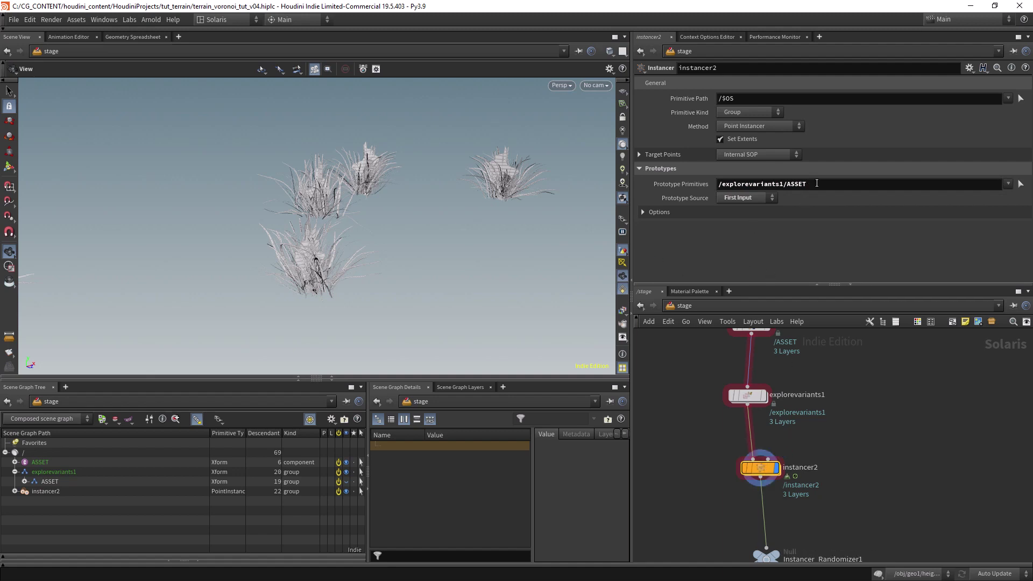
Extend the Prototype Primitives path of instancer2 to /explorevariants1/ASSET/* and inspect the scattered grass variants.
left_click(823, 184)
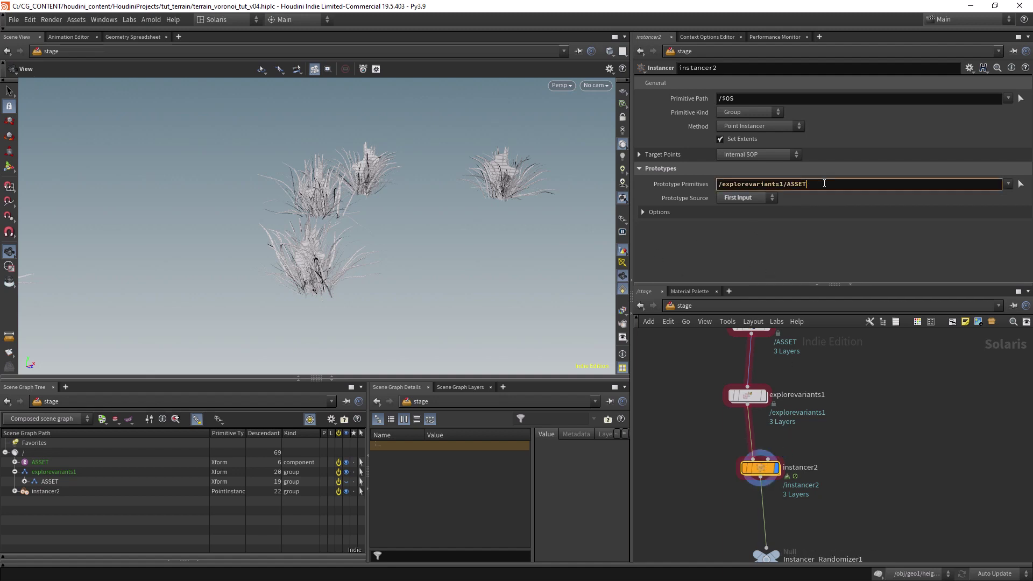
type("/")
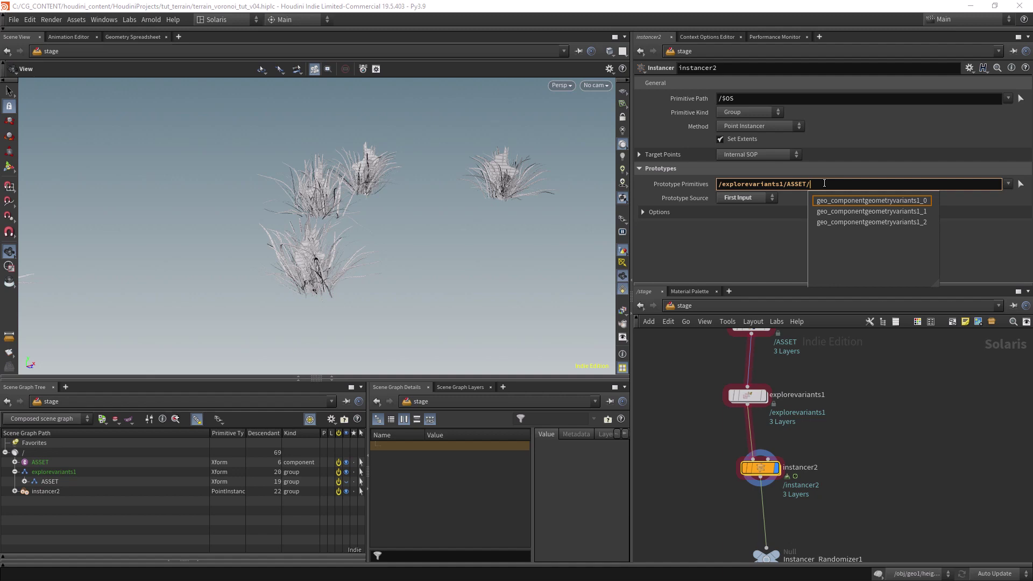
type("*")
key("Return")
left_click_drag(415, 279, 438, 245)
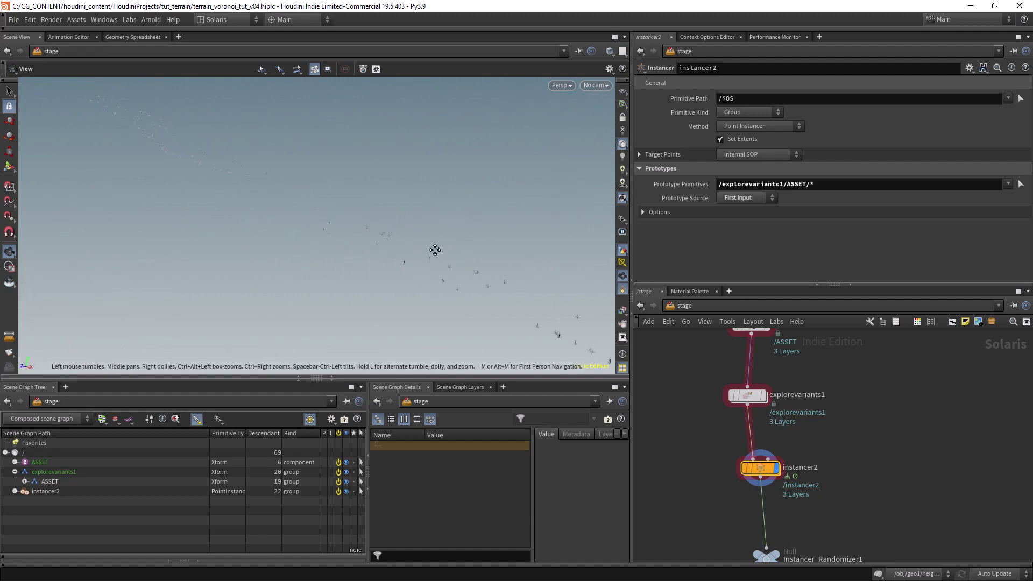
left_click_drag(405, 218, 387, 240)
Move the merge and dome light nodes lower, connect Instancer_Randomizer1 to the merge, and display the dome light to inspect the combined scene.
scroll(854, 380, "down", 3)
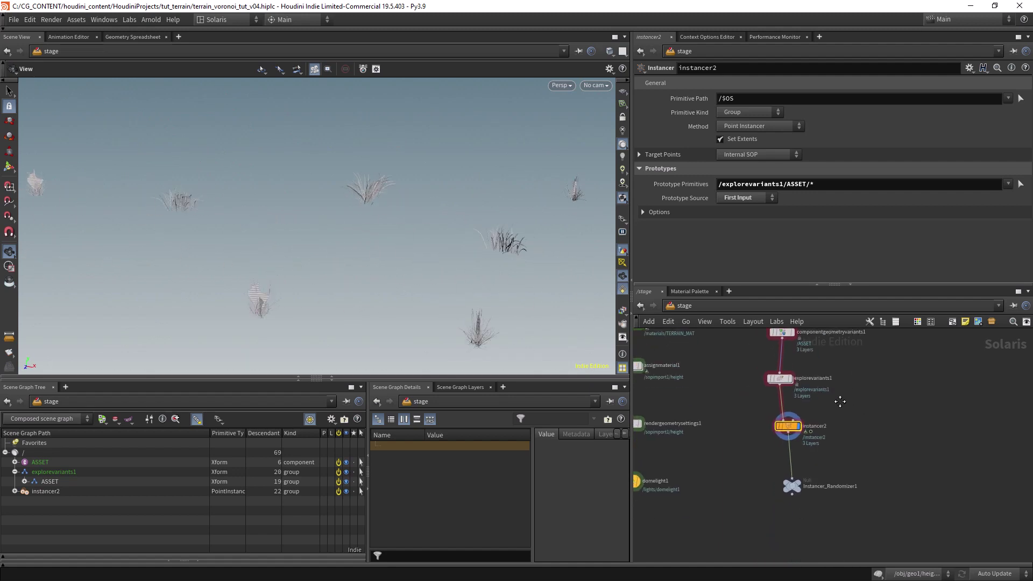
scroll(795, 462, "down", 4)
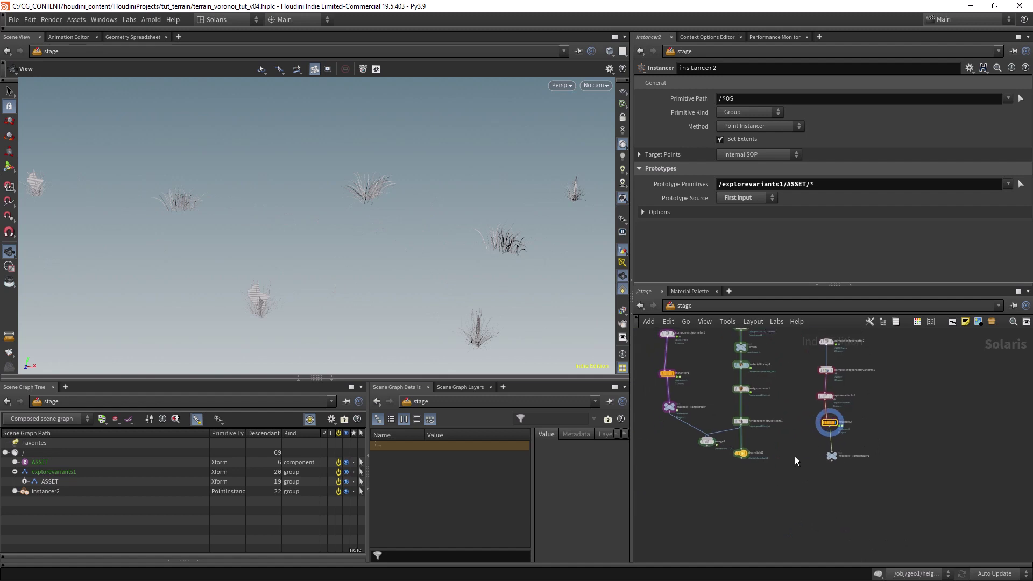
left_click_drag(708, 442, 723, 540)
left_click_drag(832, 464, 713, 500)
left_click(732, 530)
scroll(385, 278, "down", 5)
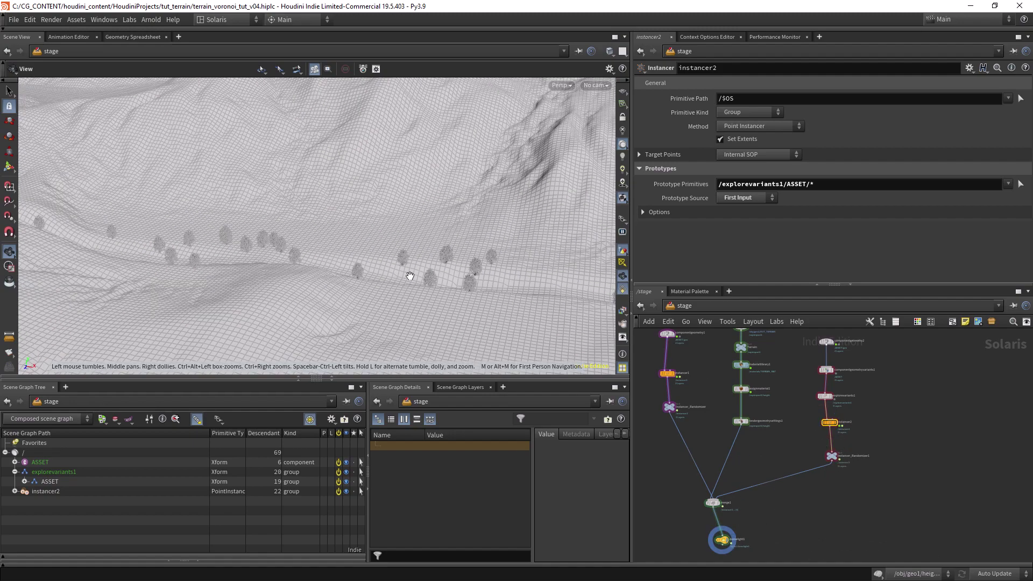
scroll(385, 277, "down", 5)
scroll(466, 317, "down", 2)
scroll(526, 240, "up", 10)
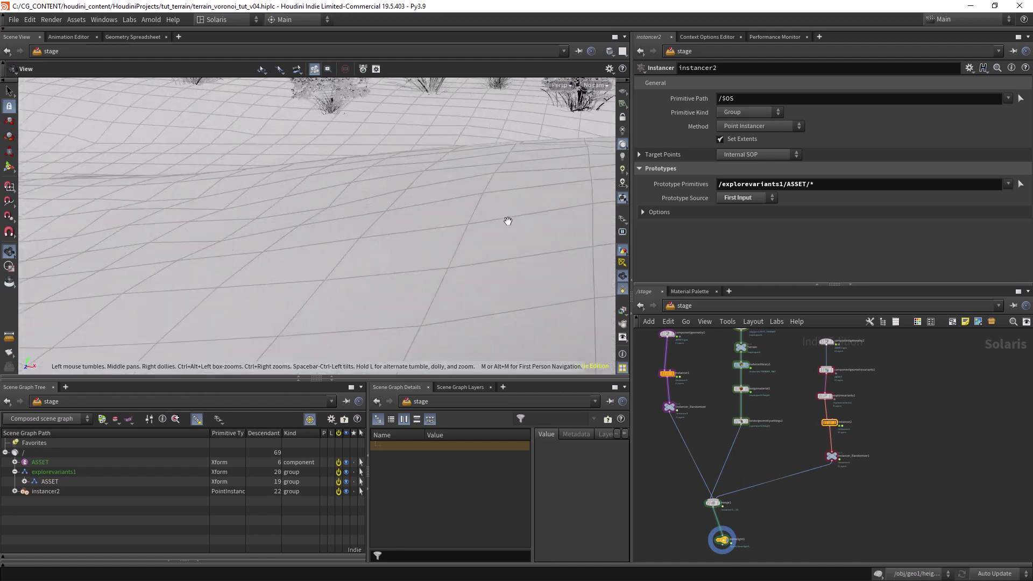
scroll(369, 323, "down", 10)
scroll(428, 251, "up", 3)
Set Number of pts to 239 and Global Seed to 2.77 on Instancer_Randomizer1.
left_click(831, 456)
left_click_drag(815, 250, 832, 265)
scroll(404, 258, "down", 10)
left_click_drag(330, 287, 360, 212)
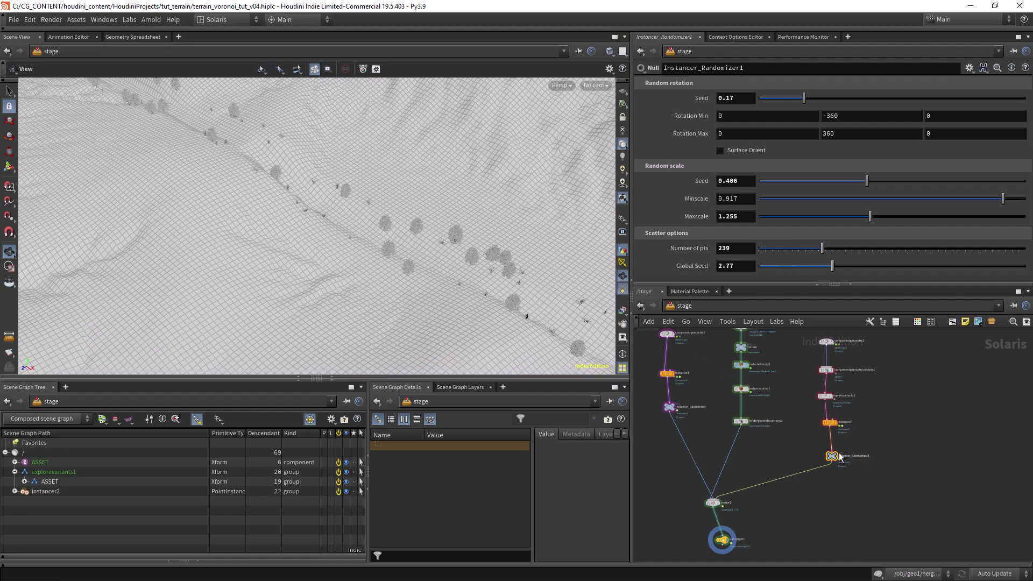
Check the scatter network inside instancer2, then return to the stage and examine how the instances are distributed over the terrain.
double_click(831, 422)
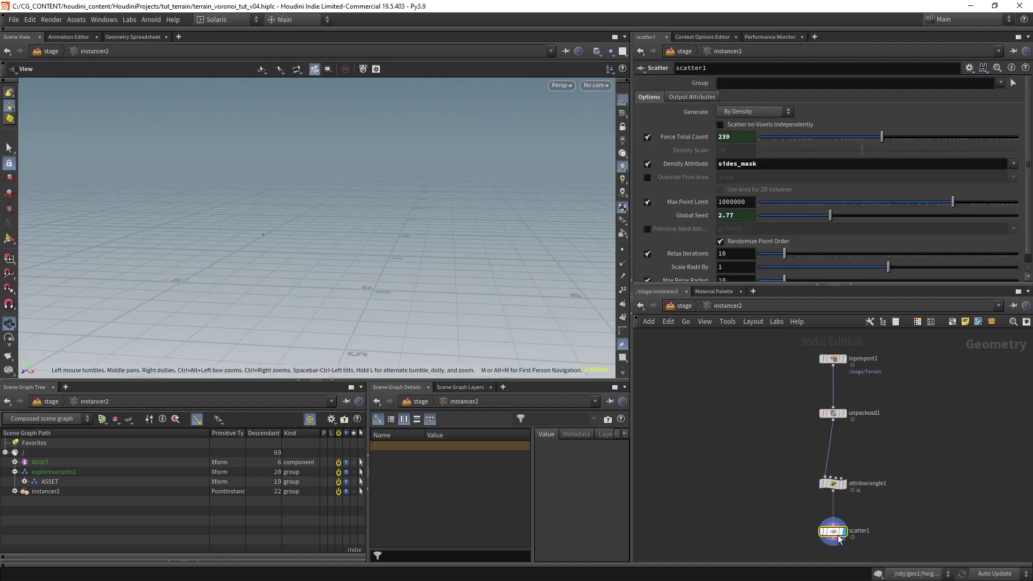
left_click(683, 307)
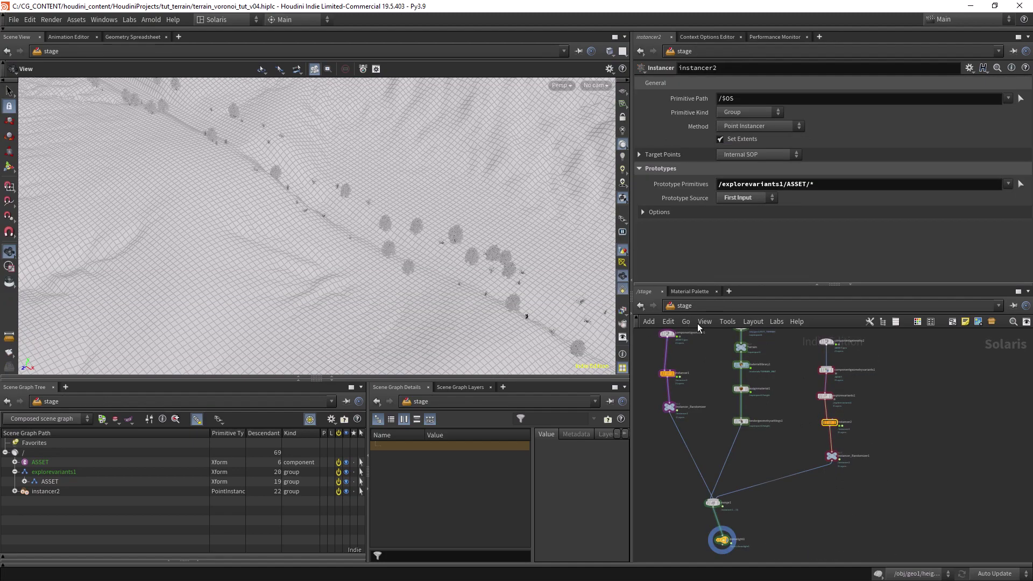
scroll(711, 365, "down", 3)
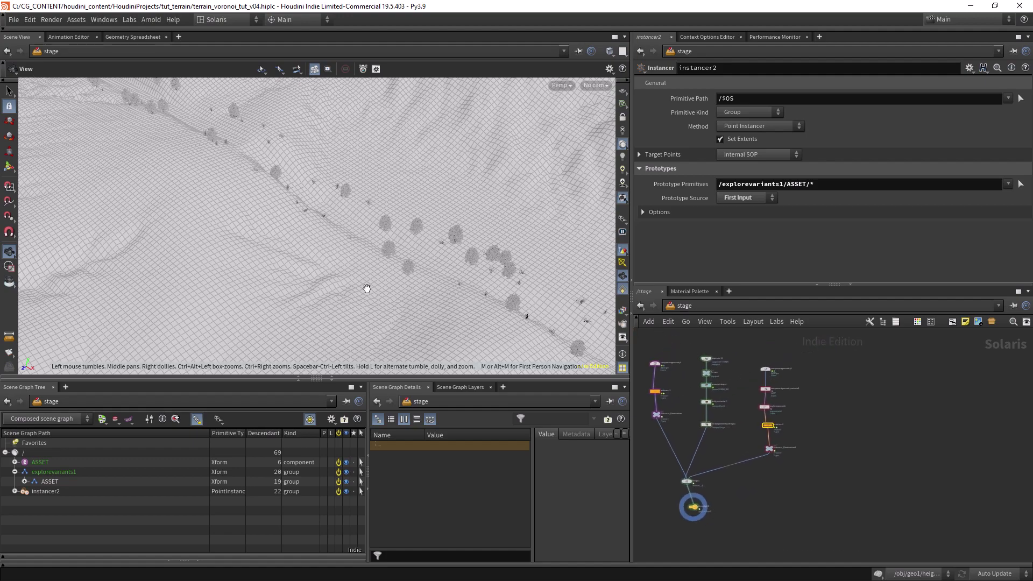
scroll(188, 251, "down", 2)
scroll(188, 251, "down", 5)
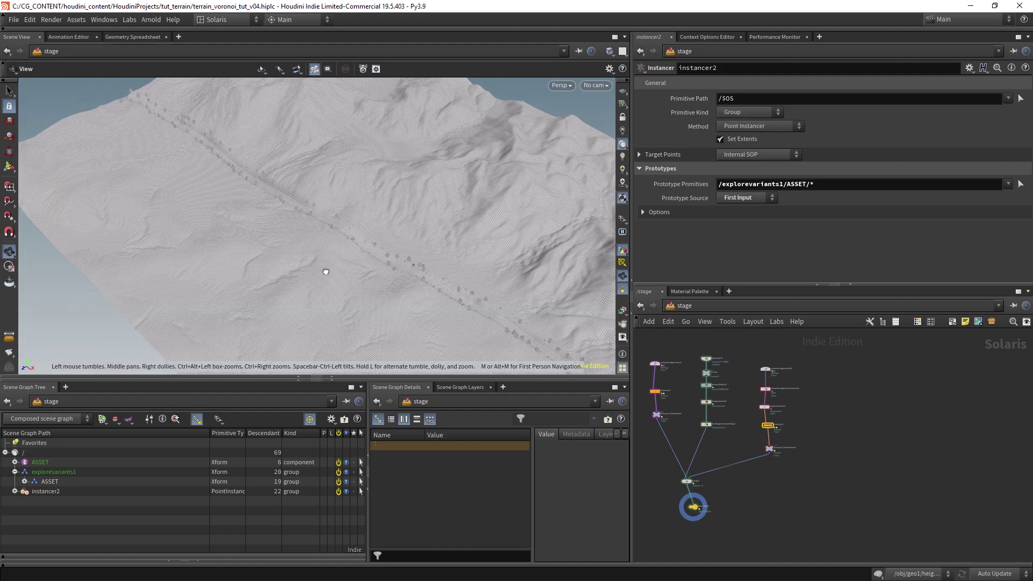
left_click_drag(315, 272, 355, 273)
left_click_drag(423, 265, 438, 244)
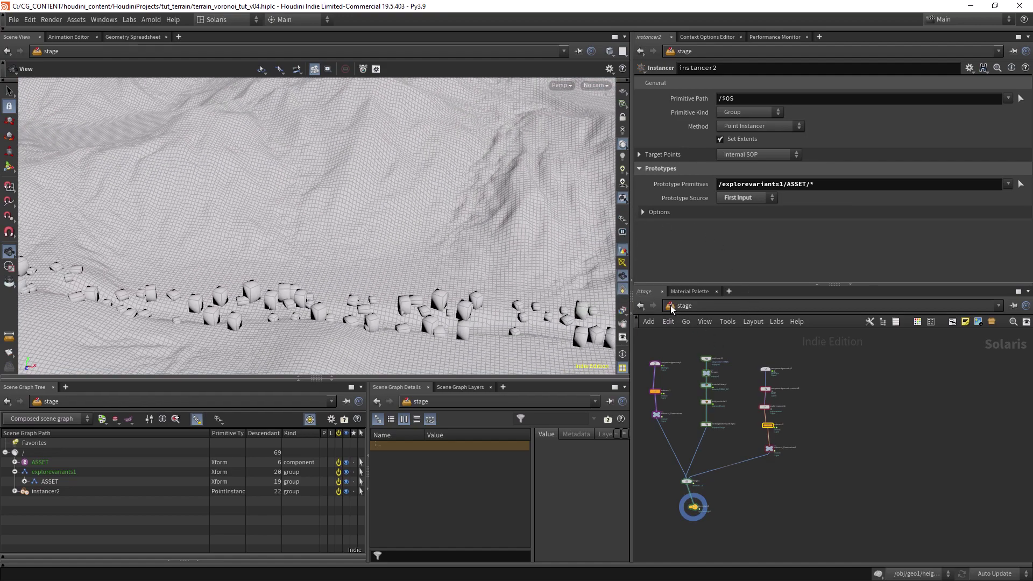
Open the geo1 object network, display attribpromote1 above the repeat block, and toggle wireframe to inspect the terrain pieces.
left_click(671, 305)
left_click(694, 352)
double_click(864, 441)
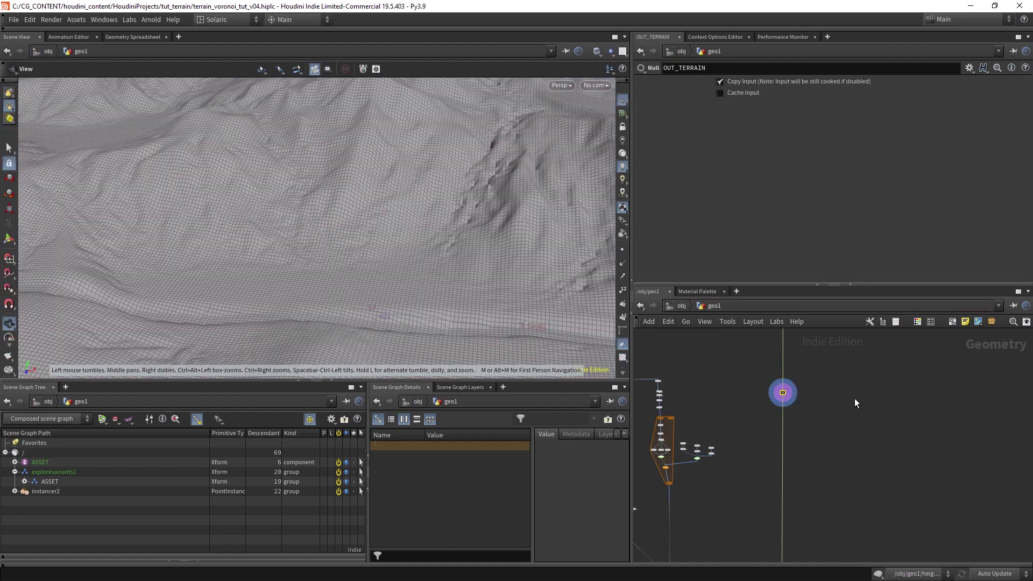
scroll(811, 363, "up", 5)
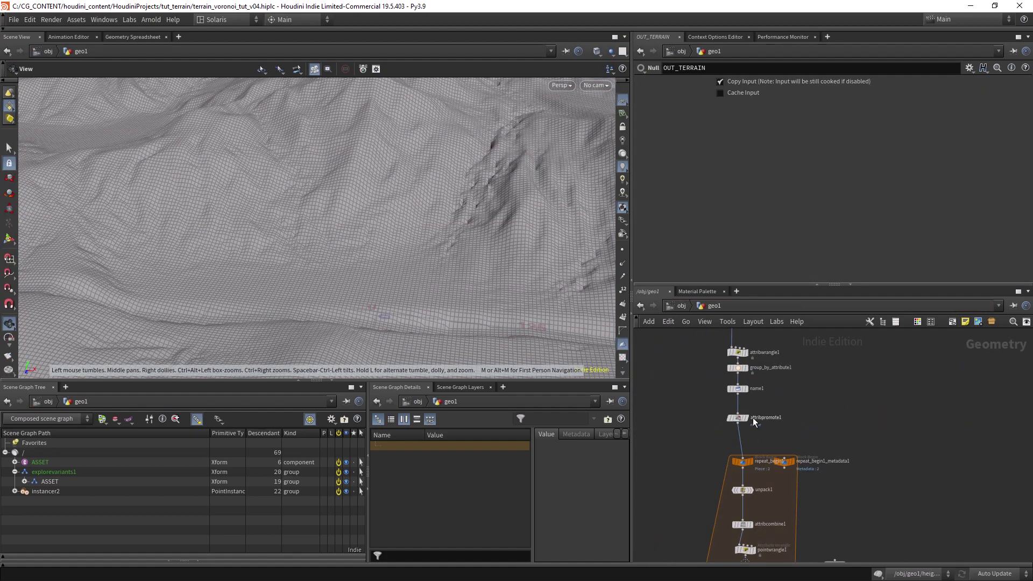
left_click(746, 417)
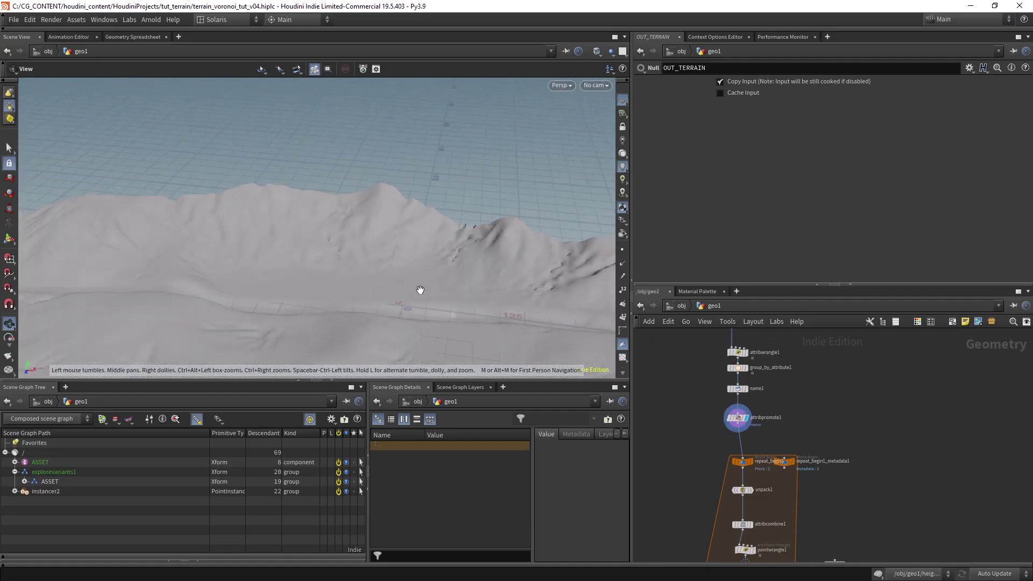
key("w")
mouse_move(422, 293)
left_mouse_down()
mouse_move(365, 309)
mouse_move(495, 219)
mouse_move(381, 269)
mouse_move(393, 274)
left_mouse_up()
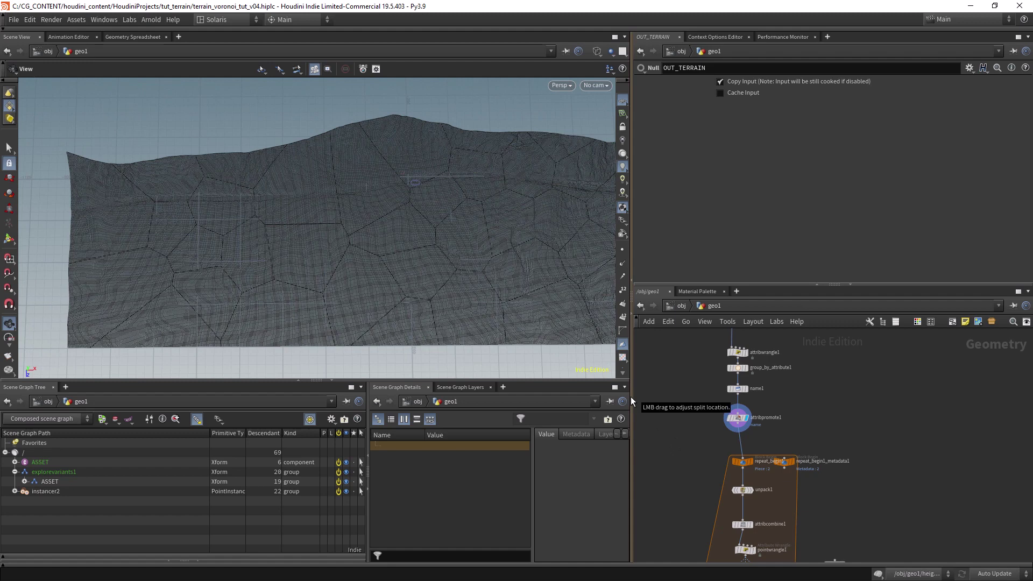
Add a Null node fed by attribpromote1 and name it OUT_FIELDS.
key("Tab")
type("NUL")
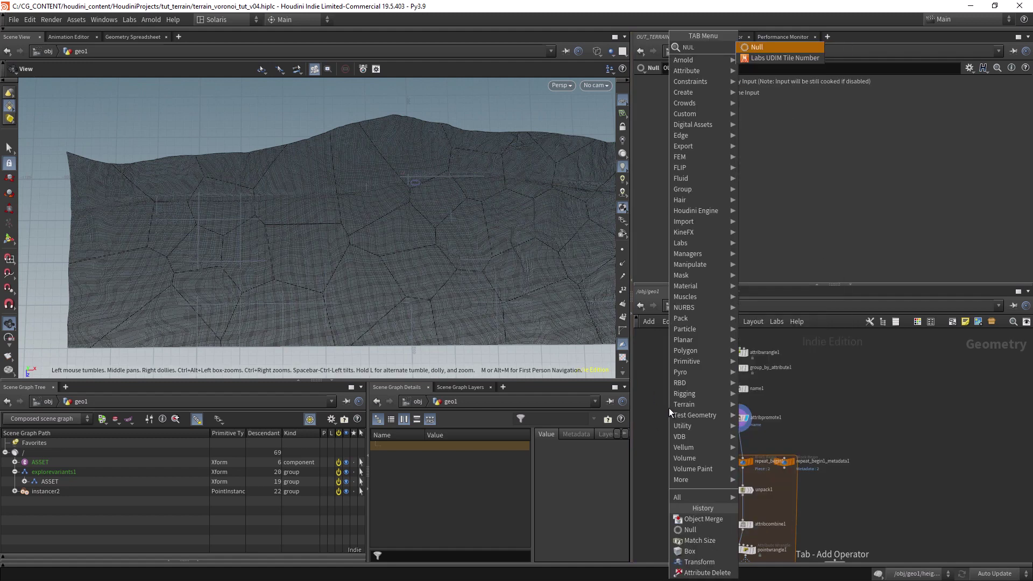
key("Return")
left_click(680, 452)
left_click_drag(738, 430, 680, 452)
double_click(696, 457)
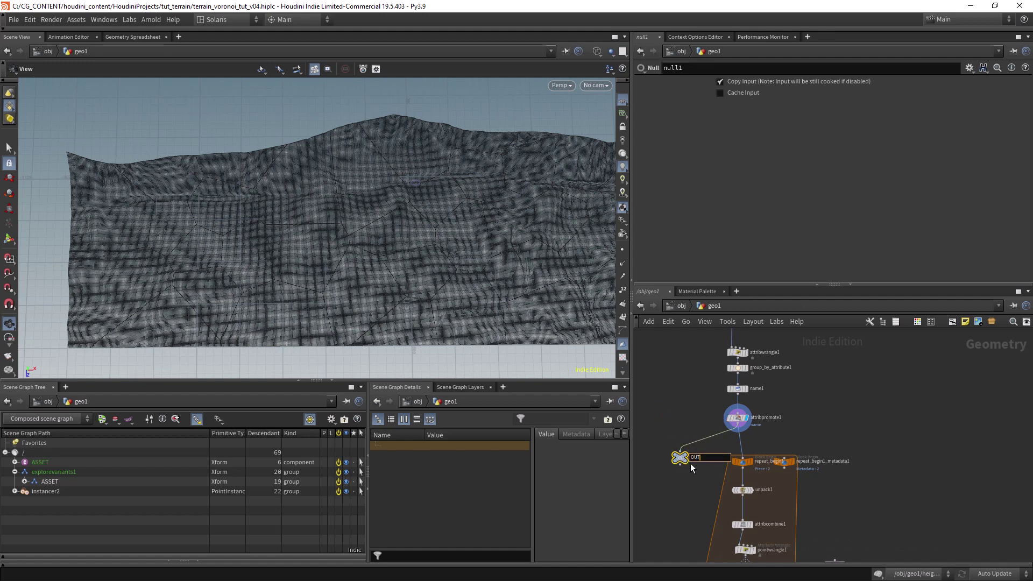
key("Return")
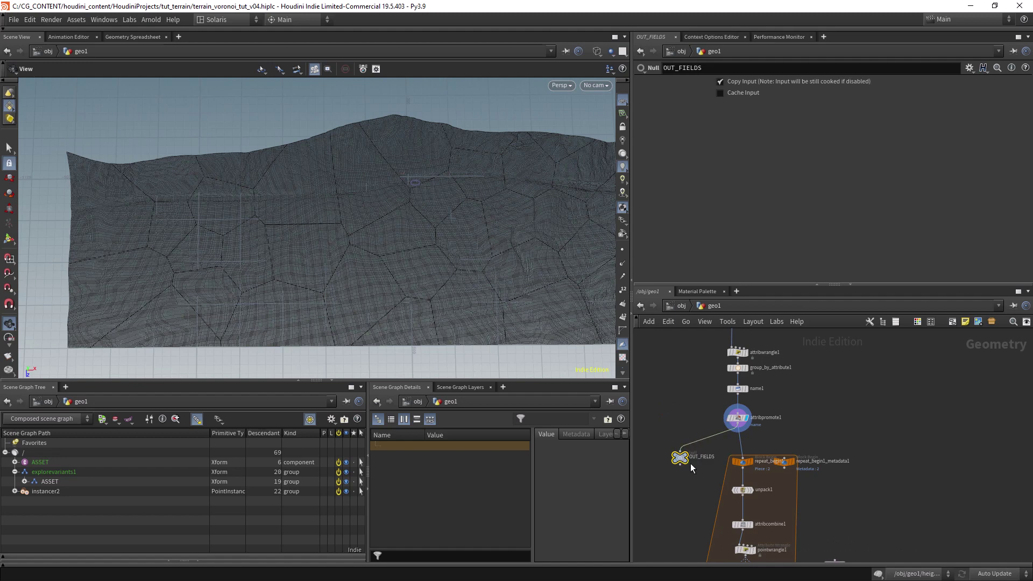
Return to the stage, delete lopimport1 and unpackusd1 inside instancer2, and disable the Density Attribute on scatter1.
left_click(683, 306)
left_click(702, 389)
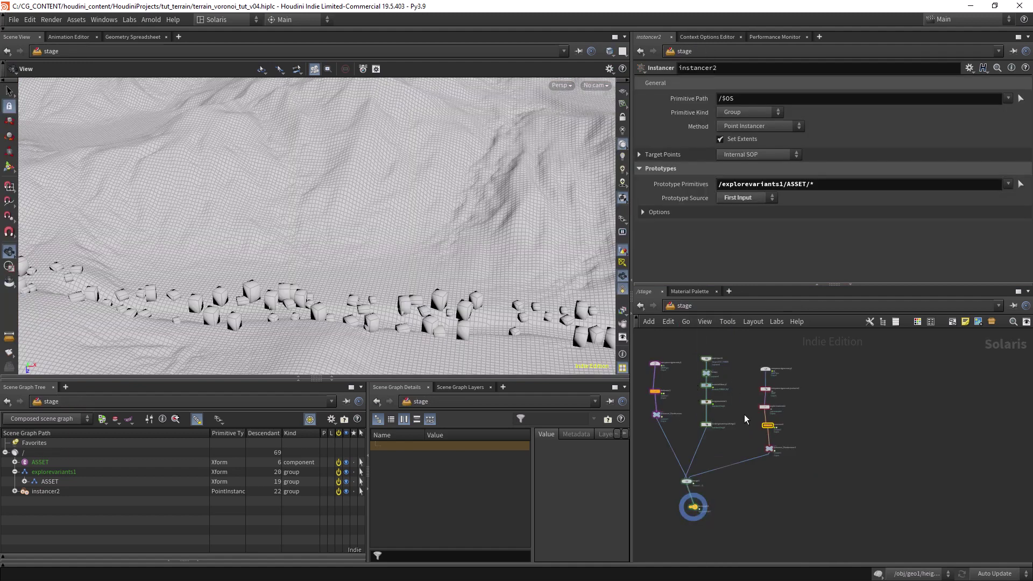
key("i")
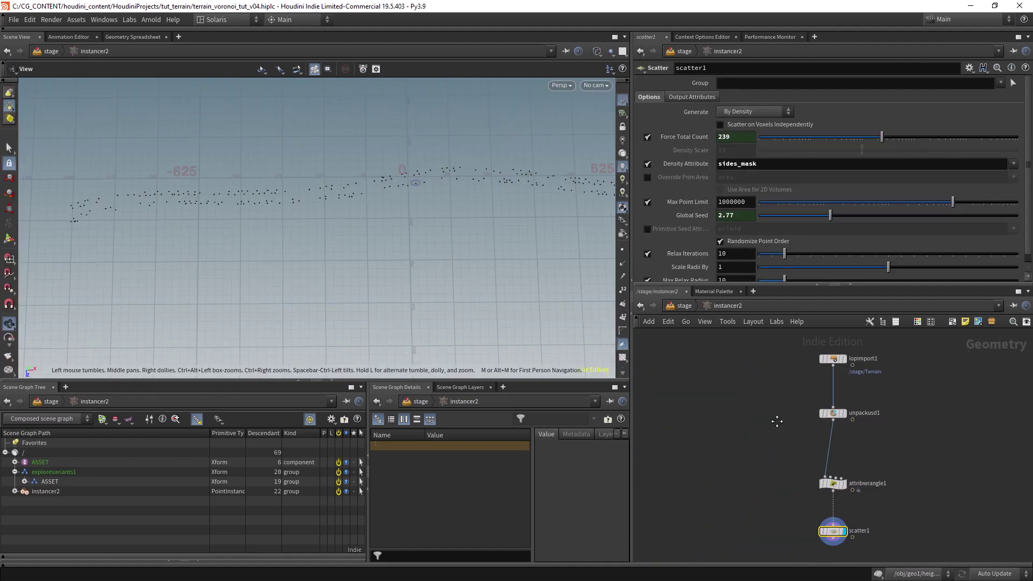
middle_click_drag(782, 424, 715, 437)
scroll(748, 435, "down", 1)
left_click_drag(720, 369, 808, 428)
key("Delete")
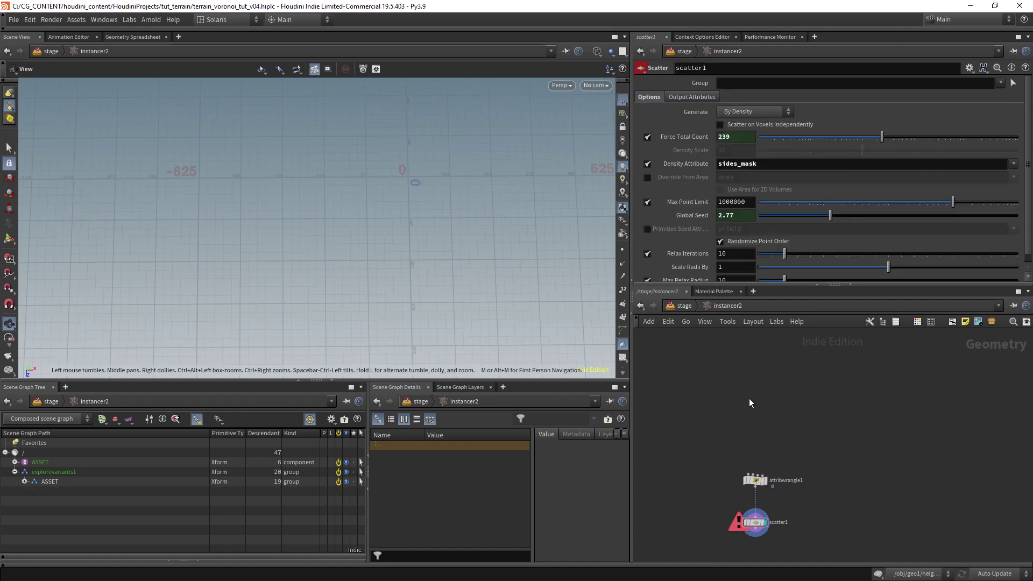
left_click(645, 167)
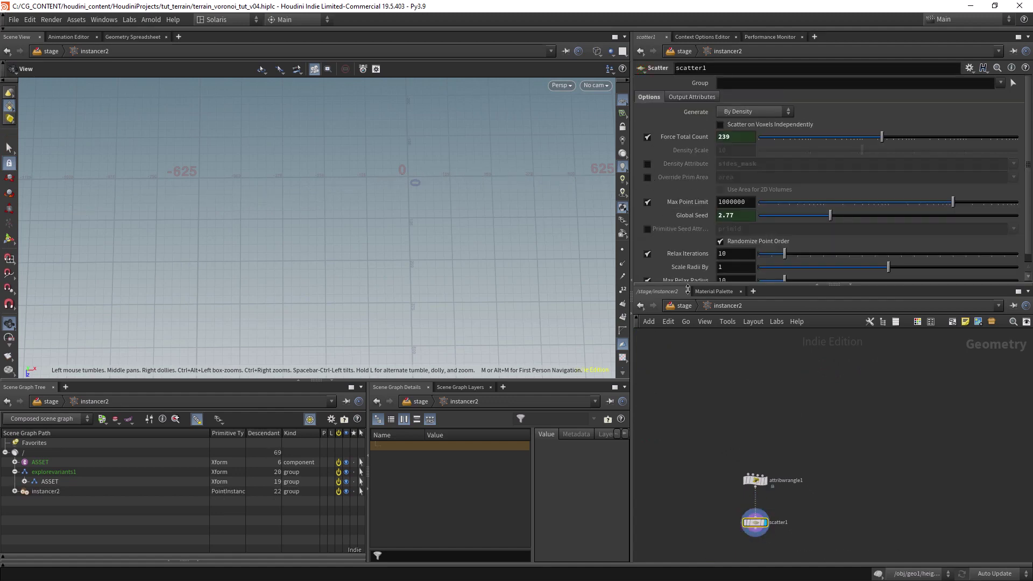
Add an Object Merge above attribwrangle1 and set its Object 1 to /obj/geo1/OUT_FIELDS.
key("Tab")
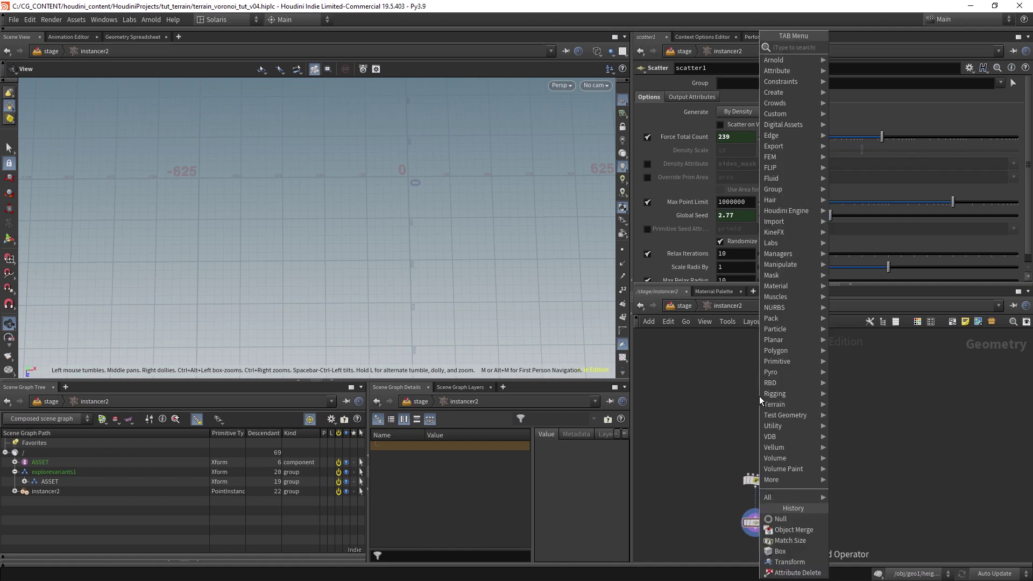
type("object")
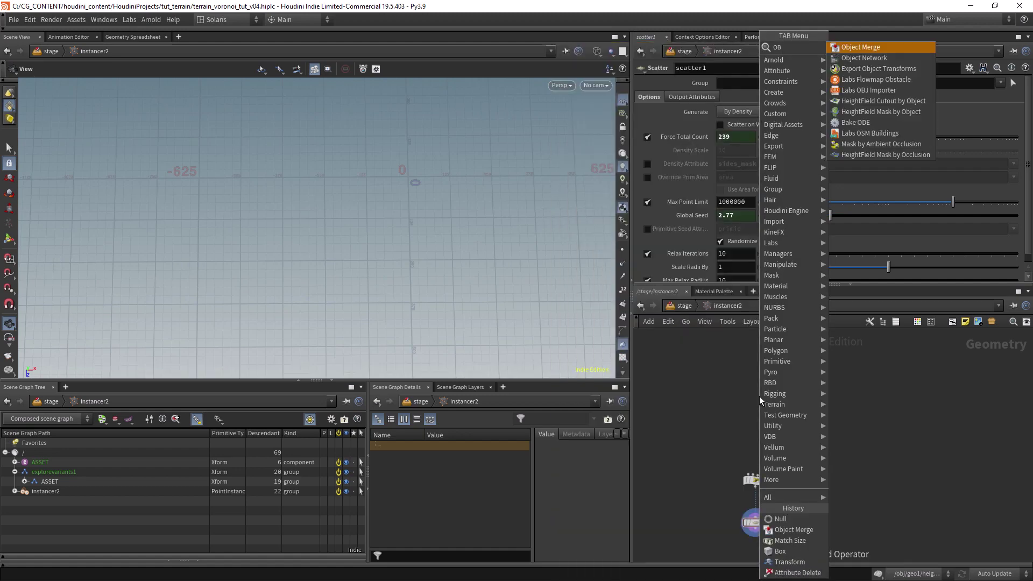
key("Return")
left_click(760, 396)
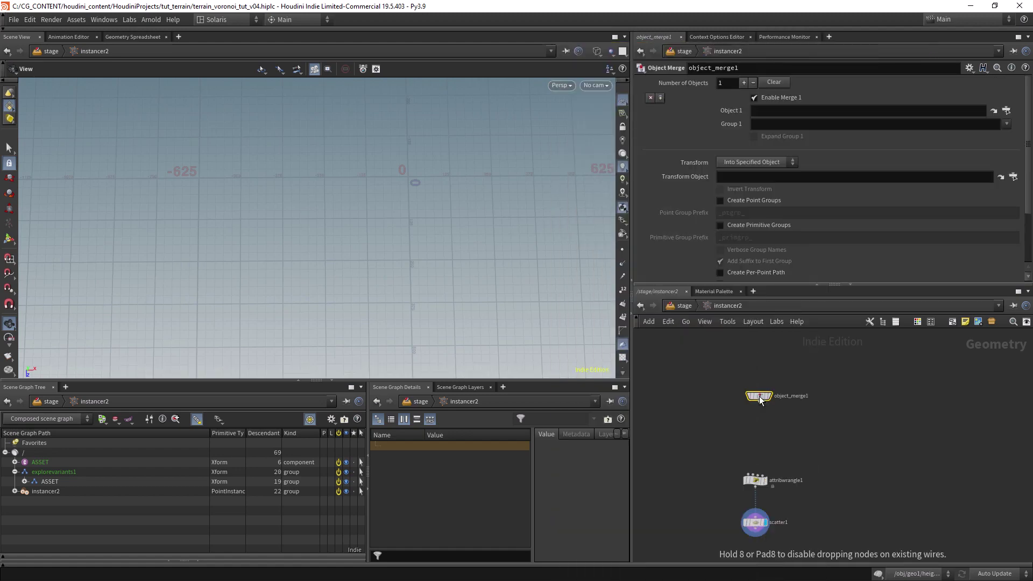
left_click(1008, 110)
left_click_drag(1020, 135, 1021, 34)
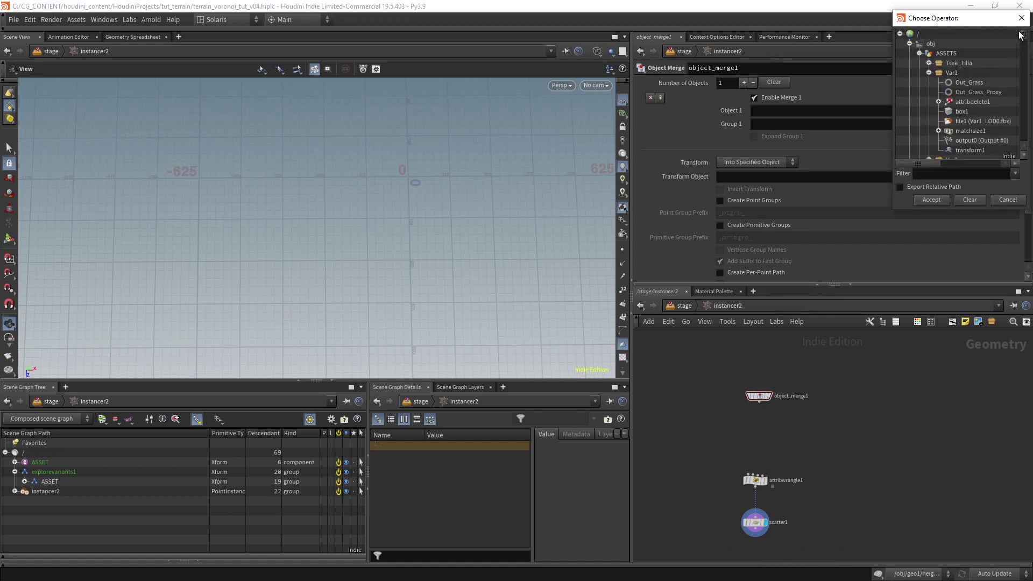
left_click(929, 73)
left_click(920, 53)
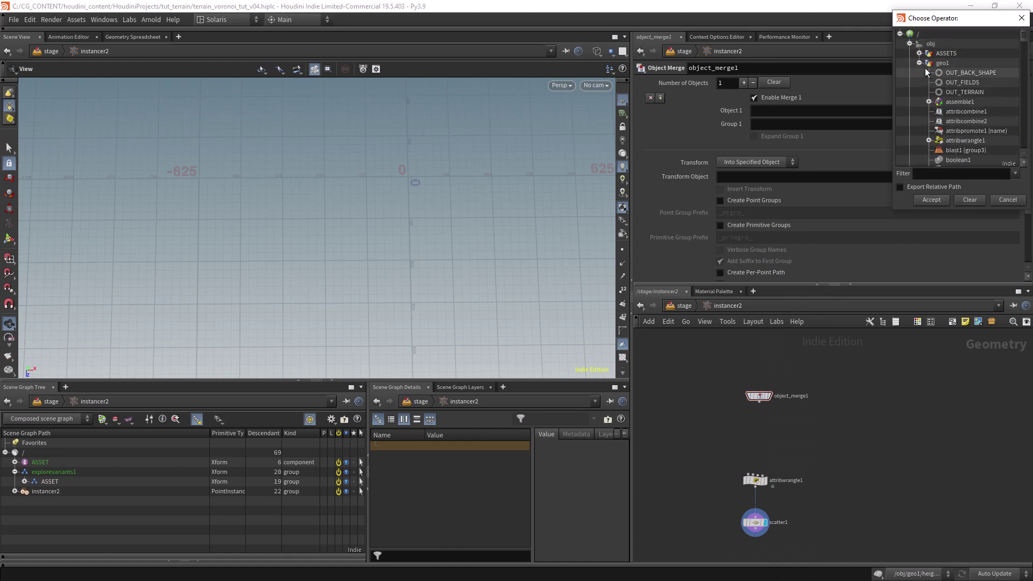
double_click(963, 84)
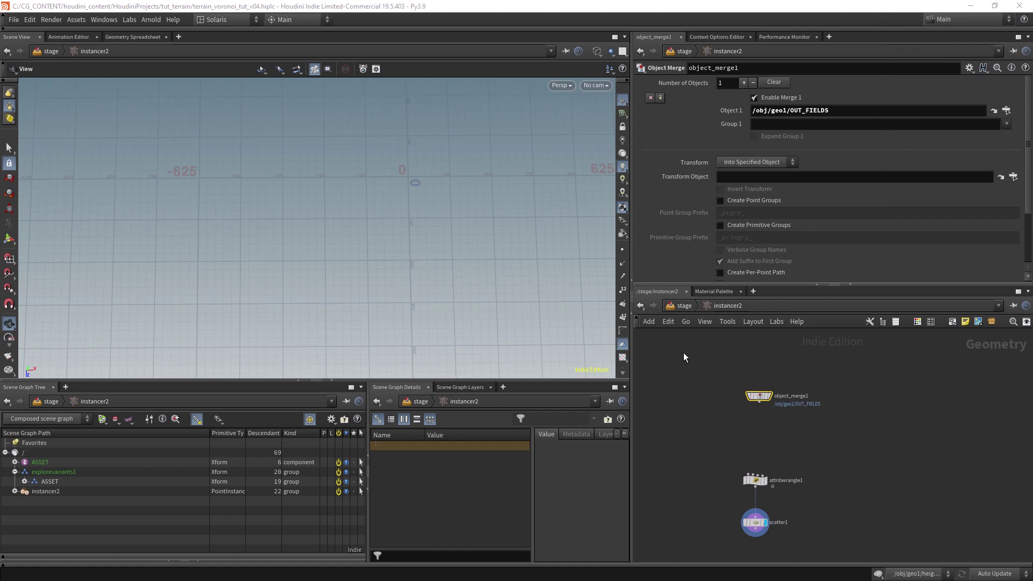
Connect the output of object_merge1 to the first input of attribwrangle1.
mouse_move(761, 400)
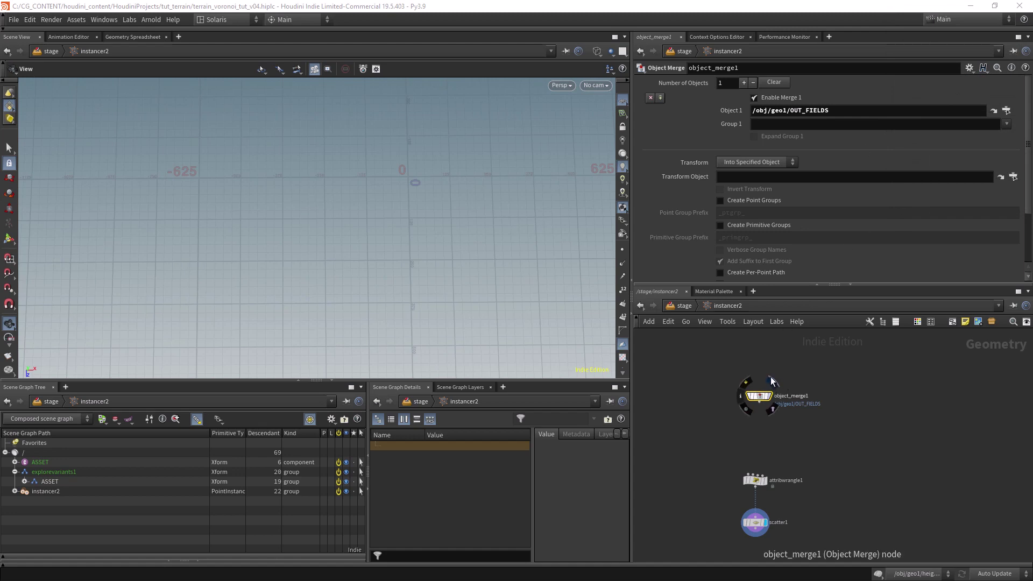
scroll(777, 408, "up", 3)
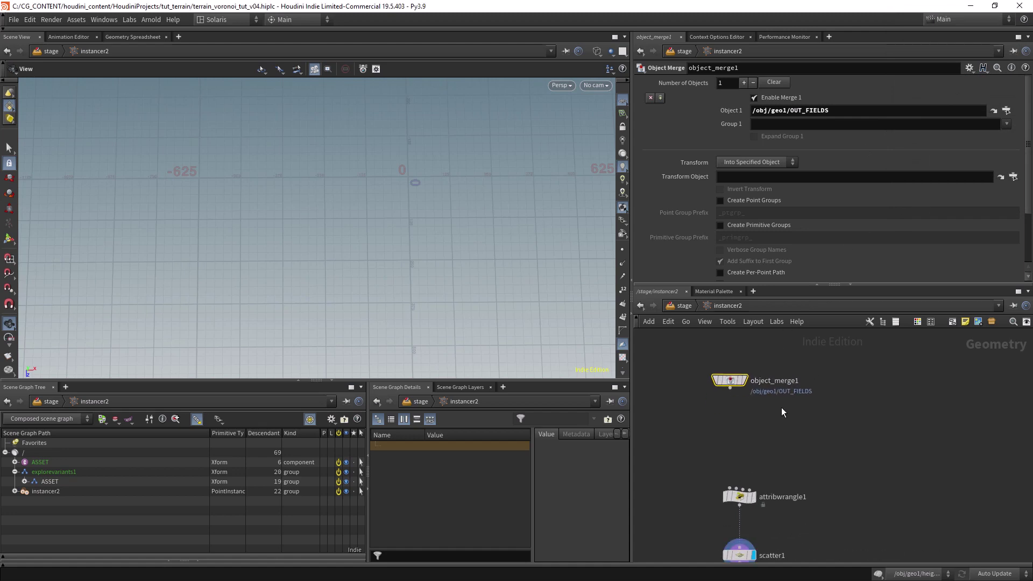
middle_click_drag(748, 452, 748, 377)
mouse_move(766, 489)
left_click_drag(285, 266, 407, 285)
middle_click_drag(779, 378, 761, 419)
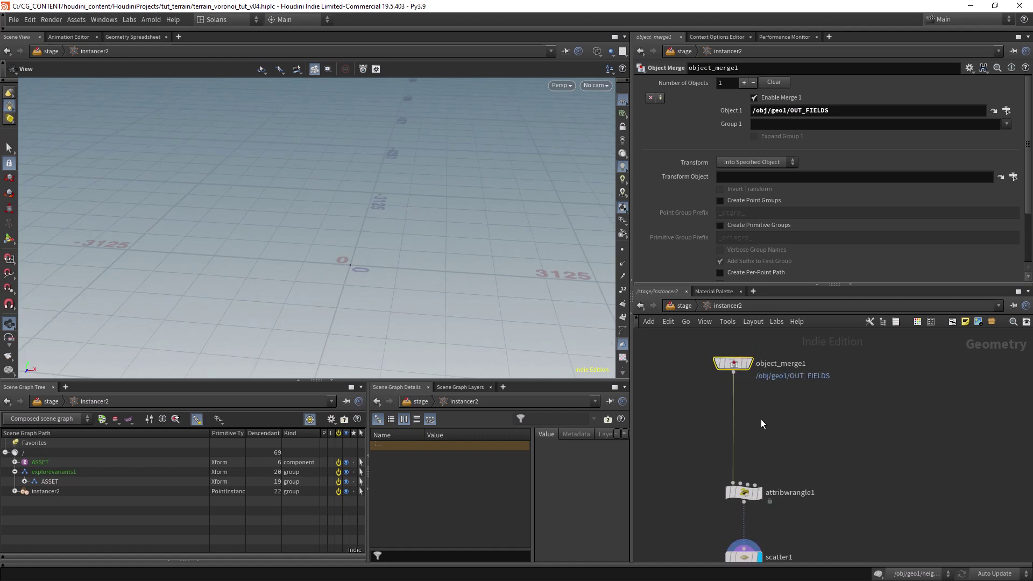
Open the geo1 object network and display unpack1 inside the repeat block.
left_click(676, 306)
key("Escape")
left_click(673, 306)
left_click(705, 370)
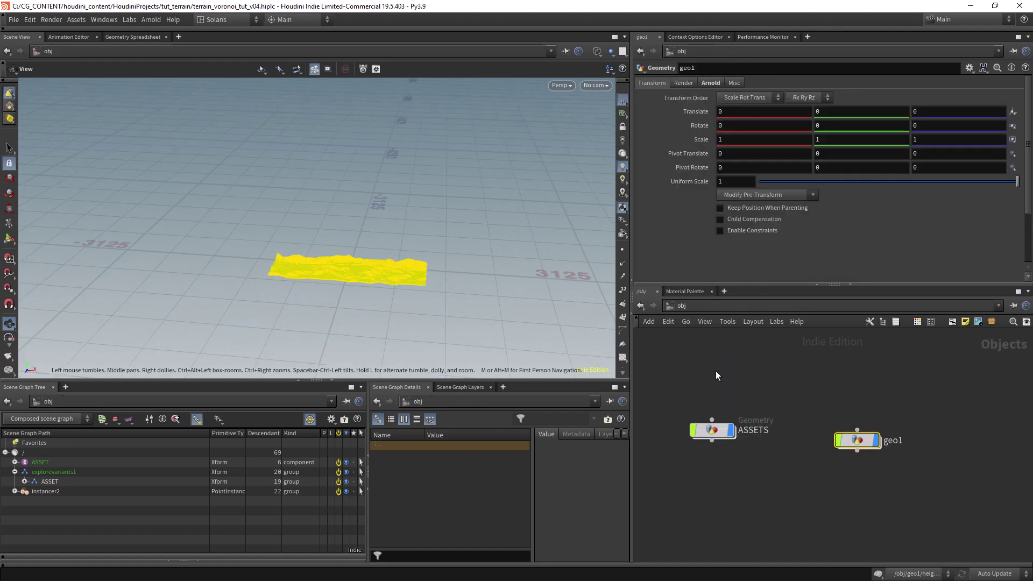
double_click(873, 437)
middle_click_drag(780, 393, 795, 305)
left_click(759, 405)
left_click(760, 474)
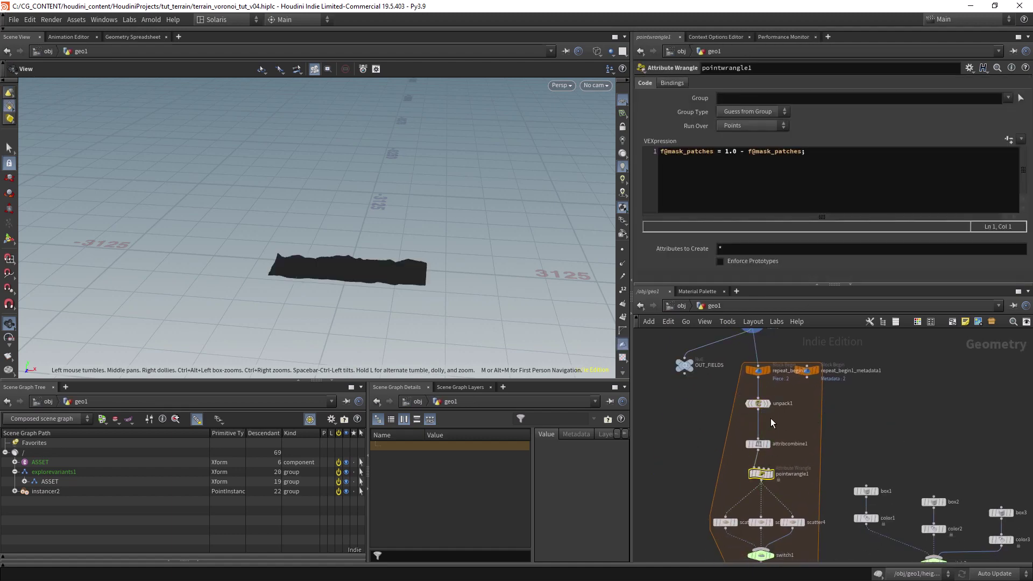
left_click(768, 404)
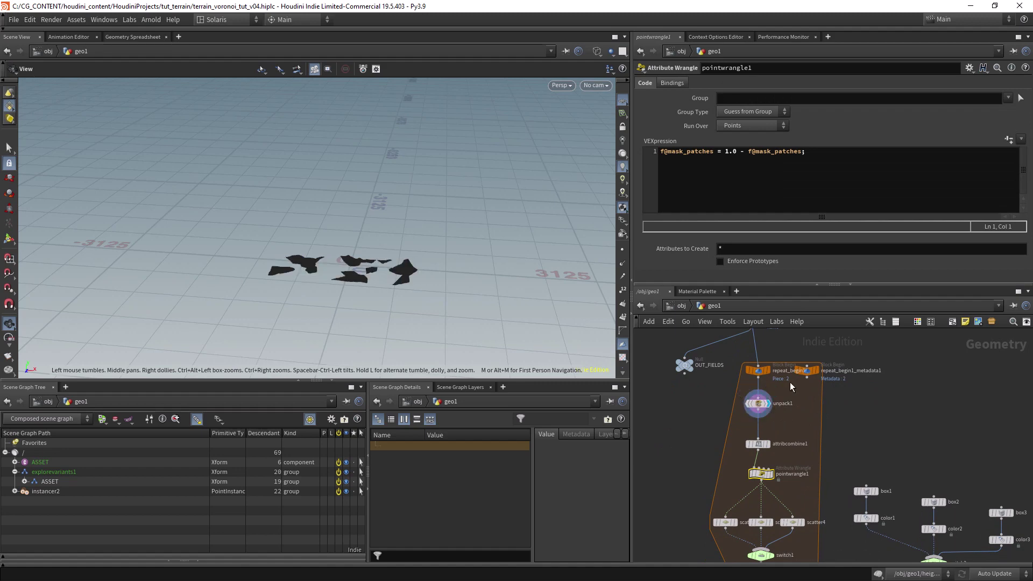
Review attribcombine1 and pointwrangle1, and copy them together with unpack1.
left_click(759, 396, "shift")
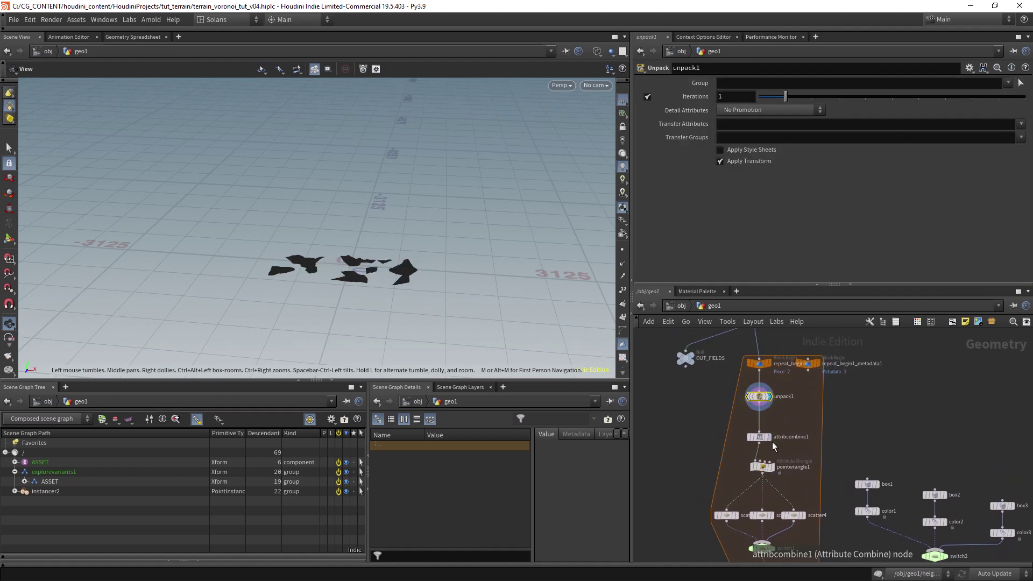
left_click(758, 437, "shift")
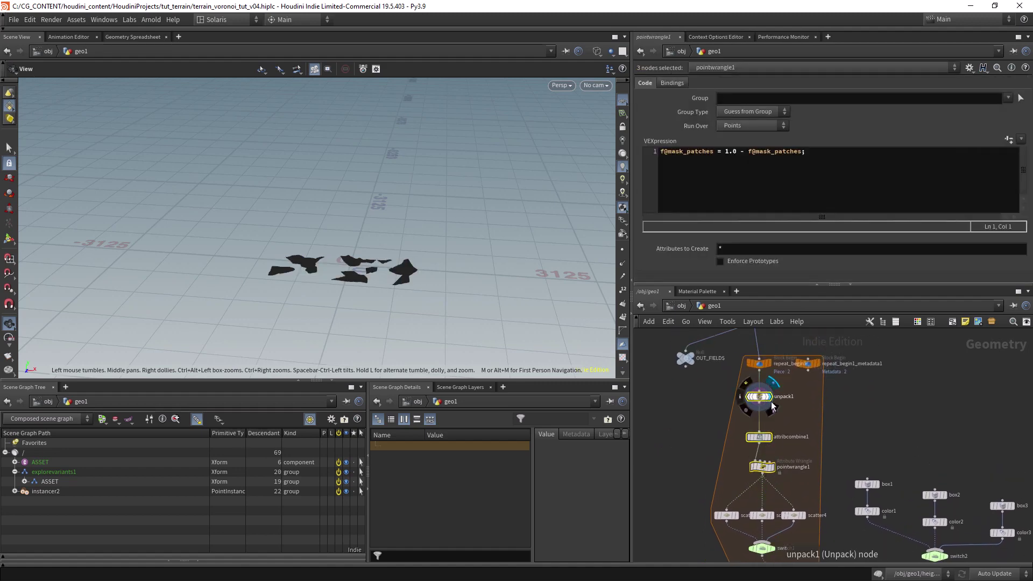
left_click(758, 437)
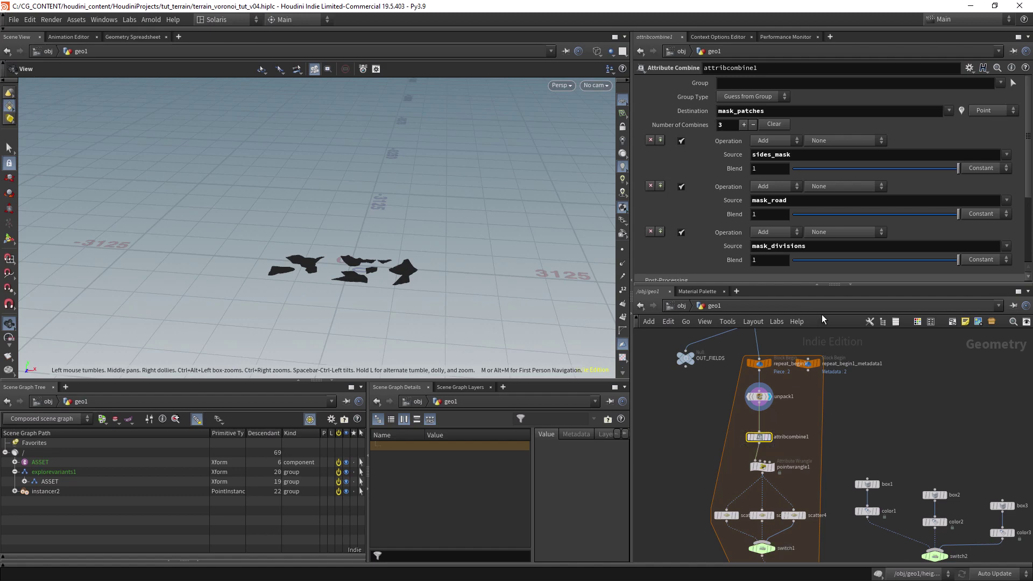
left_click(763, 467)
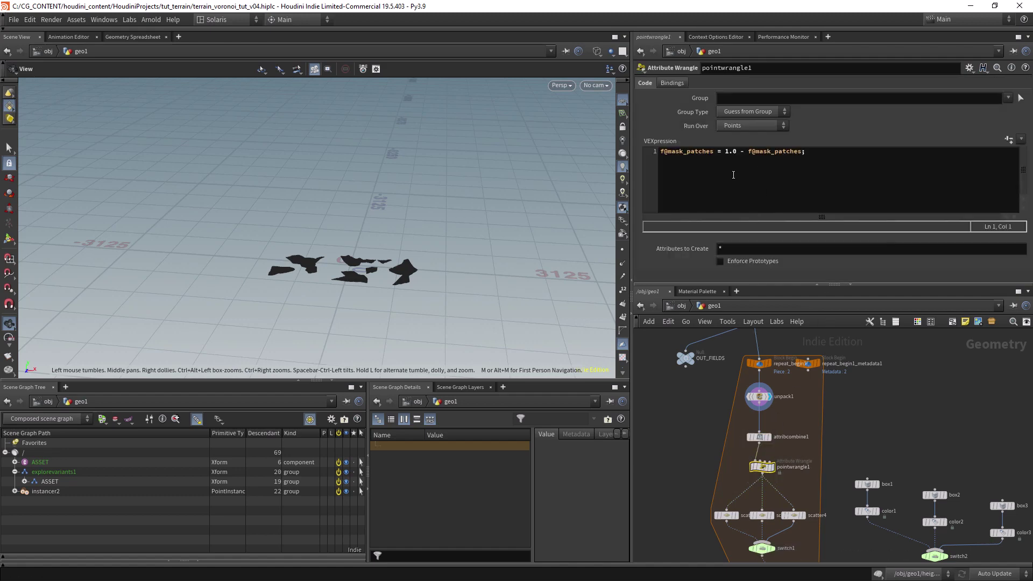
left_click(759, 397)
left_click(760, 437, "shift")
left_click(763, 467, "shift")
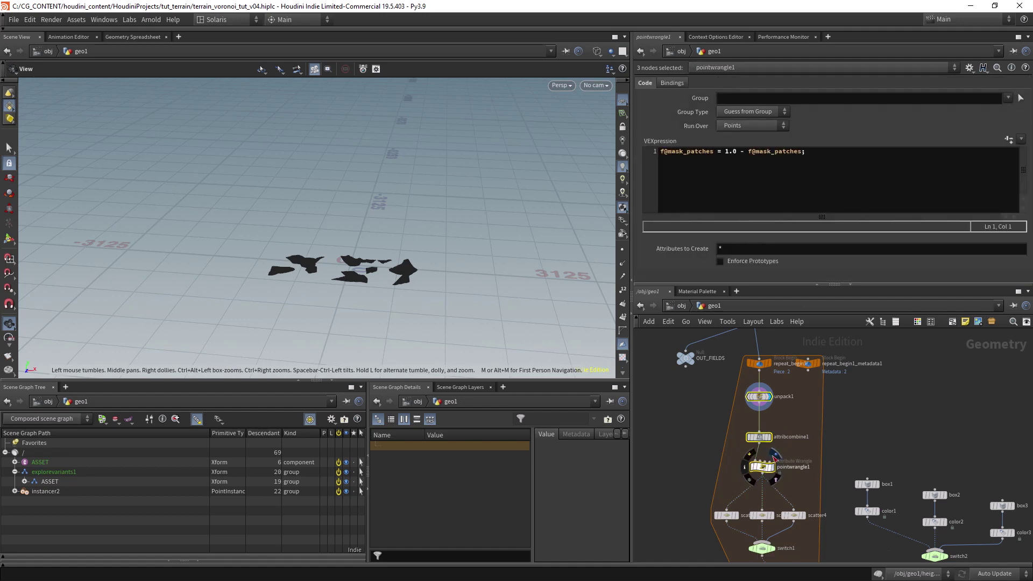
Return to instancer2 on the stage and paste the three copied nodes between object_merge1 and attribwrangle1.
left_click(682, 307)
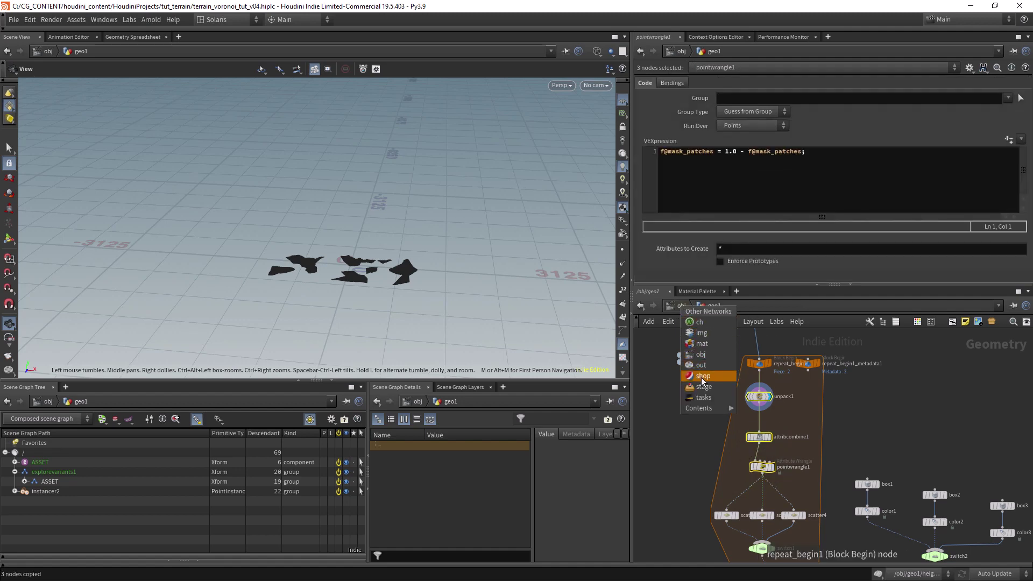
left_click(708, 371)
double_click(763, 480)
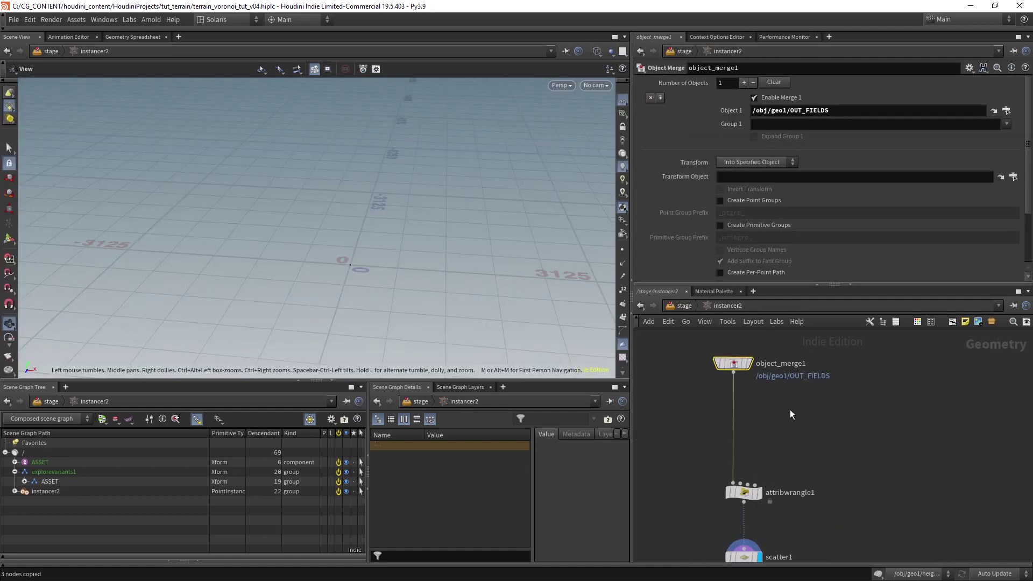
mouse_move(759, 365)
left_mouse_down()
mouse_move(761, 334)
mouse_move(756, 349)
left_mouse_up()
key("ctrl+v")
left_click_drag(719, 408, 769, 398)
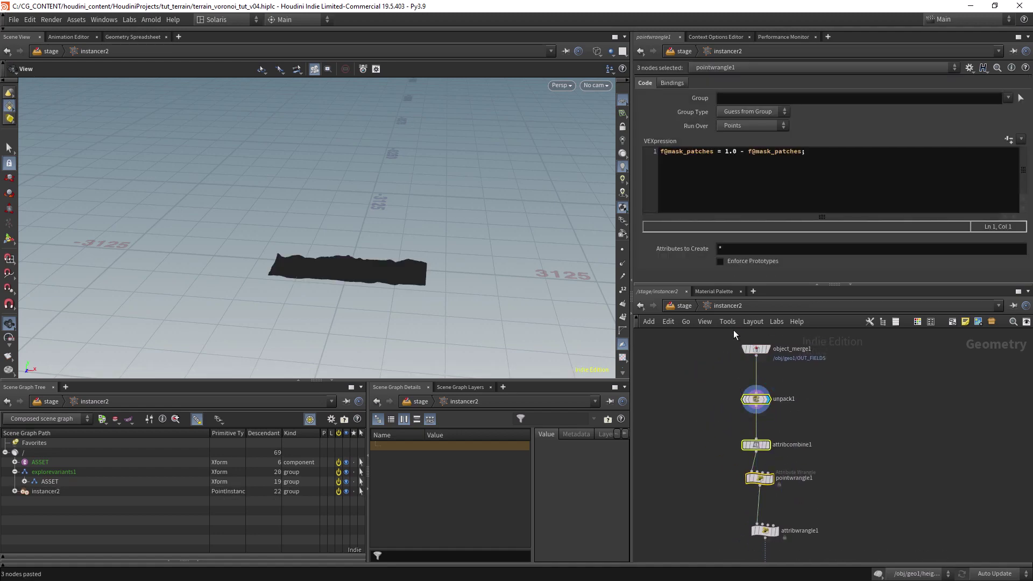
Display scatter1, go up to the stage, and inspect how the instances spread over the terrain.
middle_click_drag(775, 527, 755, 455)
left_click(756, 507)
scroll(387, 287, "up", 10)
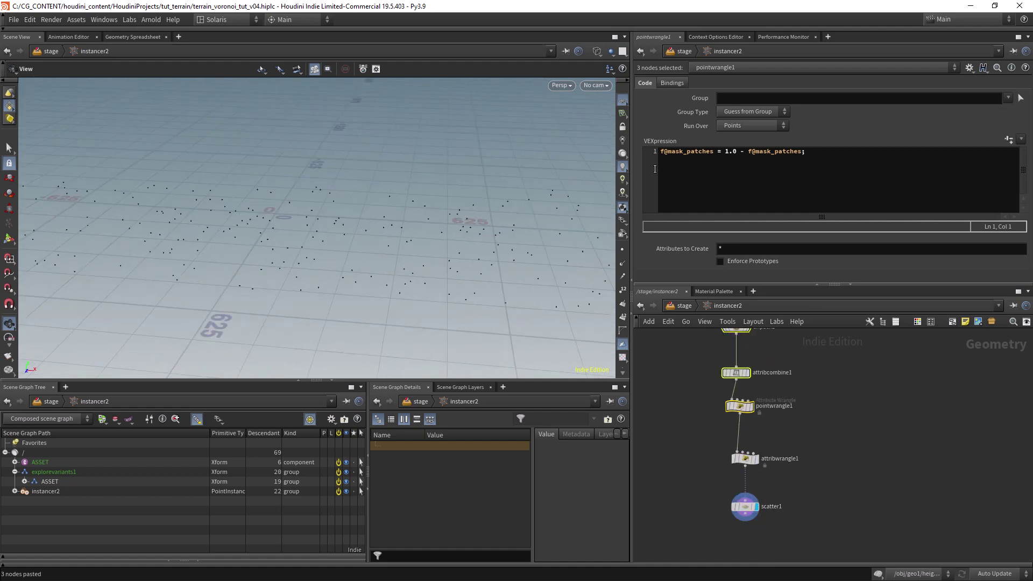
key("u")
scroll(464, 282, "down", 5)
scroll(463, 282, "up", 5)
left_click_drag(464, 282, 432, 239)
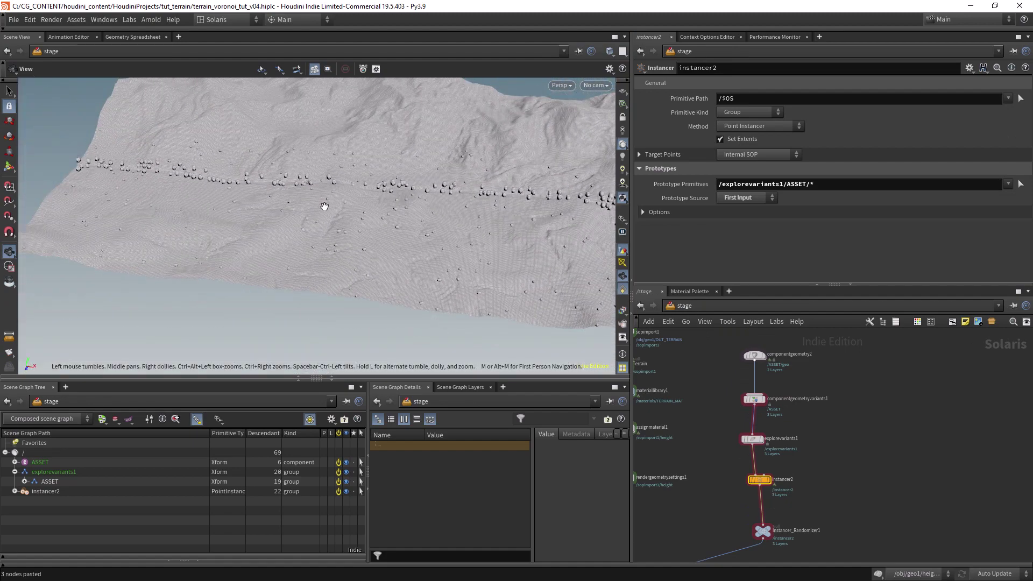
left_click_drag(512, 249, 492, 272)
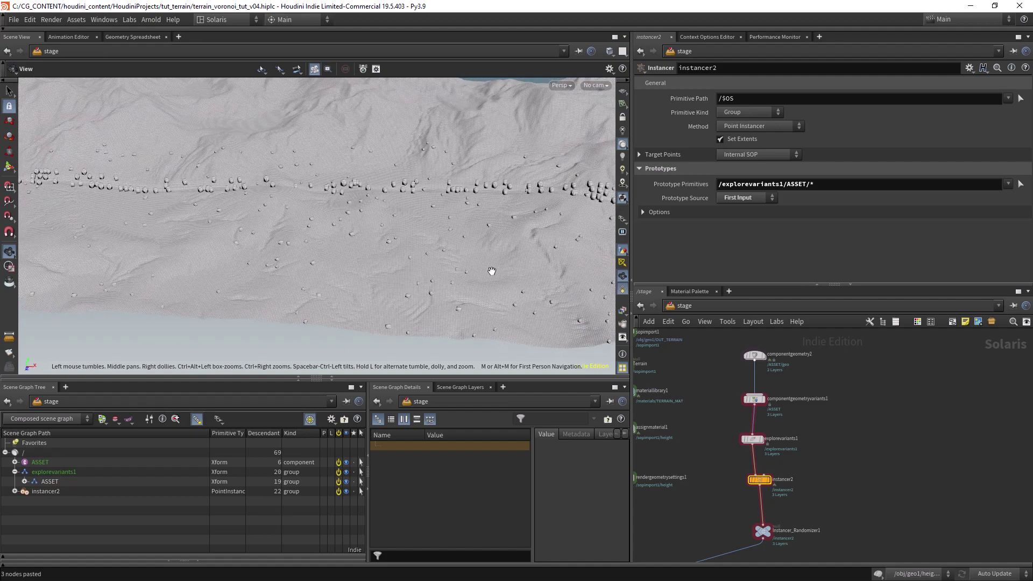
Reopen instancer2, check scatter1's available groups, and set Transfer Attributes on unpack1 to name.
double_click(760, 481)
scroll(772, 432, "up", 3)
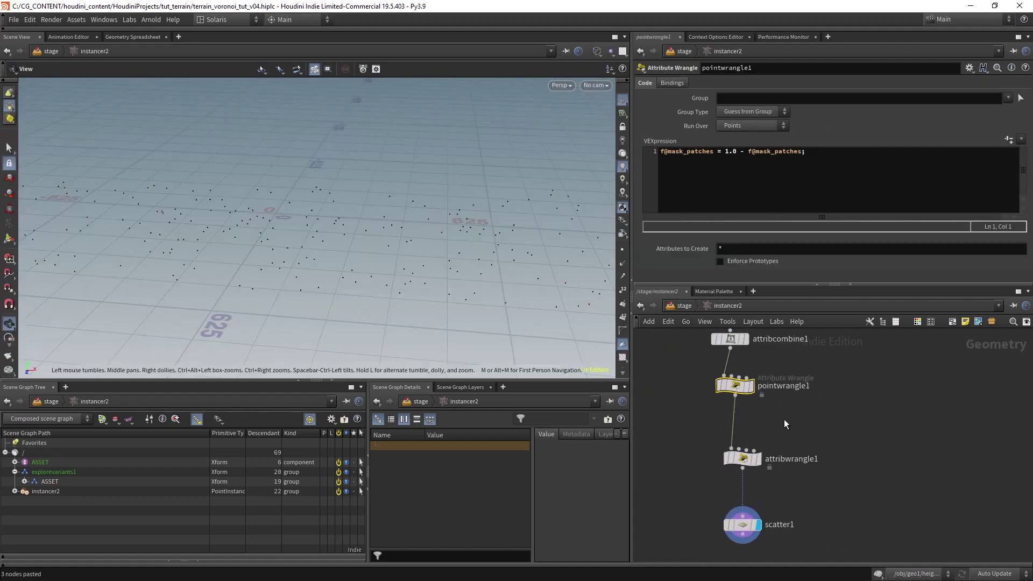
key("Down")
middle_click_drag(790, 425, 801, 463)
key("Down")
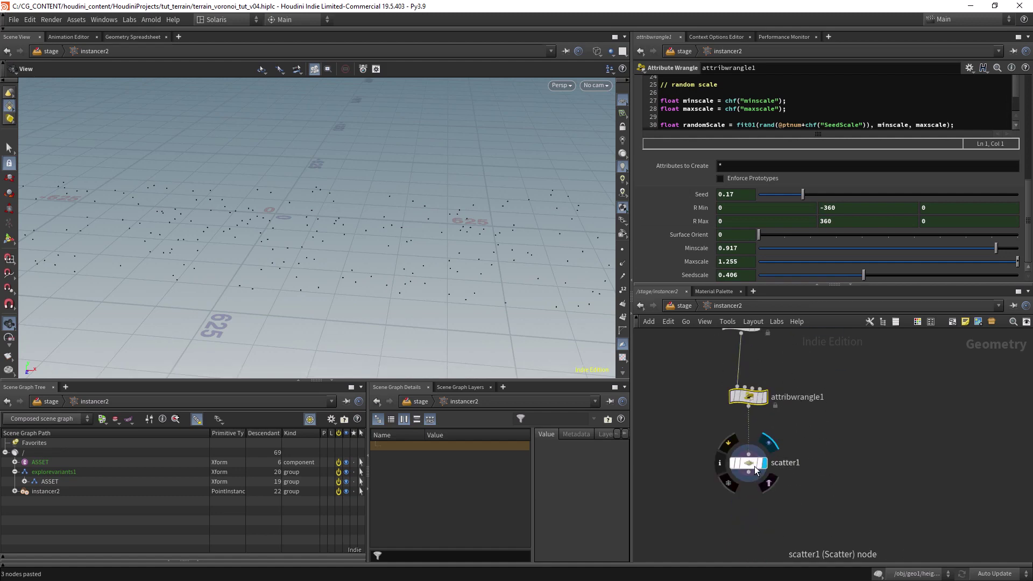
left_click(1000, 83)
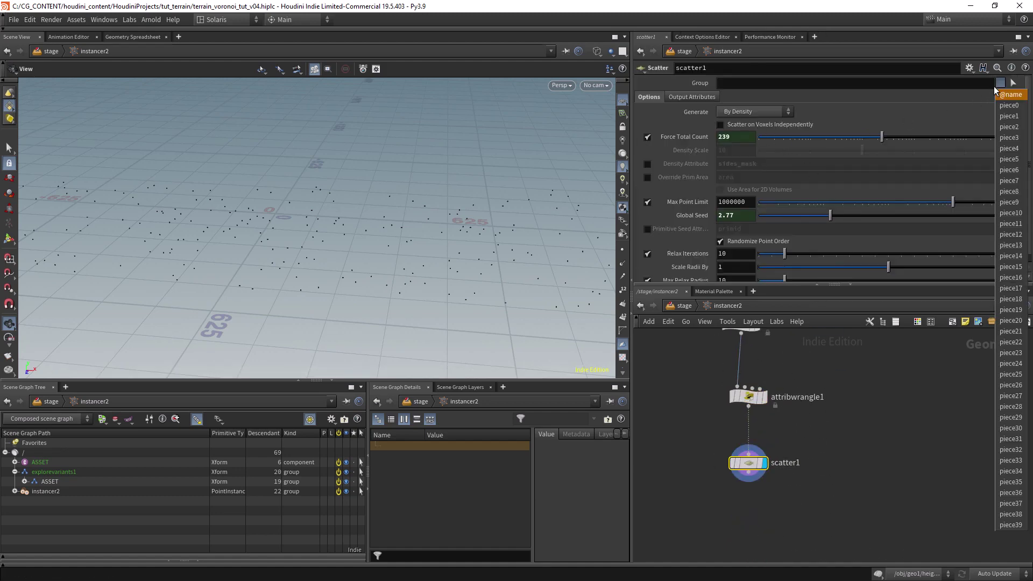
middle_click_drag(821, 361, 756, 395)
left_click(754, 392)
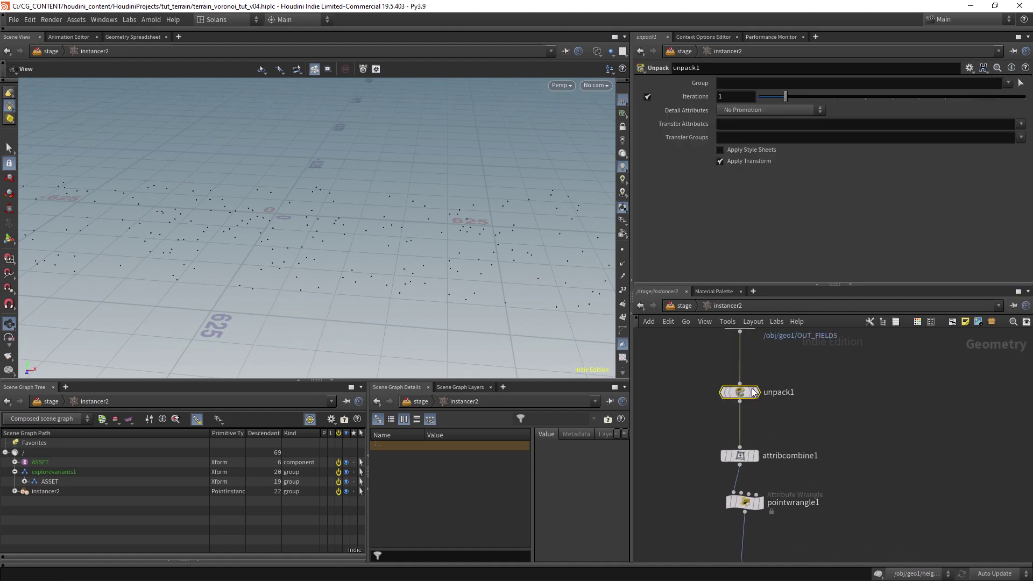
left_click(1006, 136)
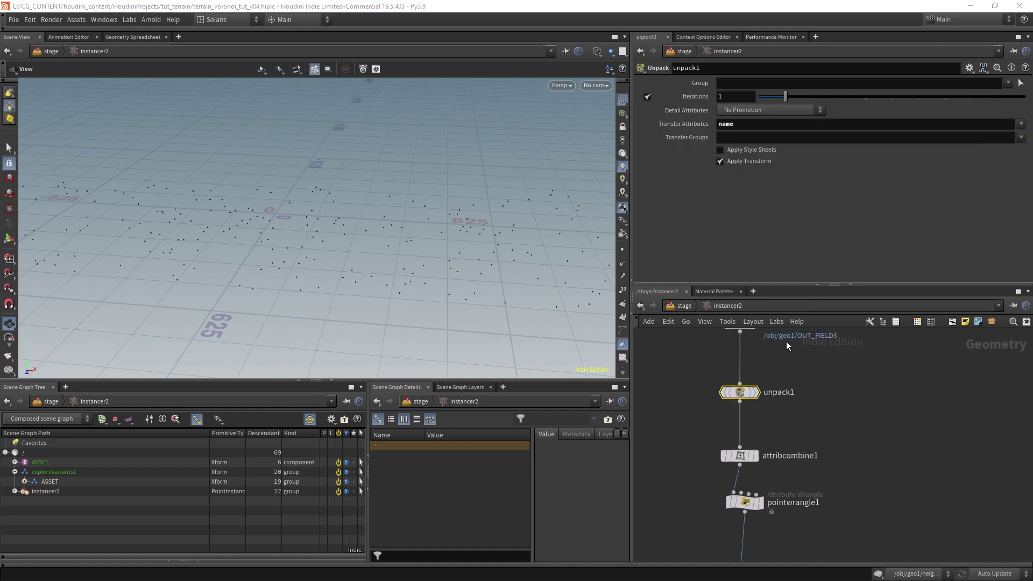
middle_click_drag(807, 428, 803, 394)
middle_click_drag(813, 495, 810, 461)
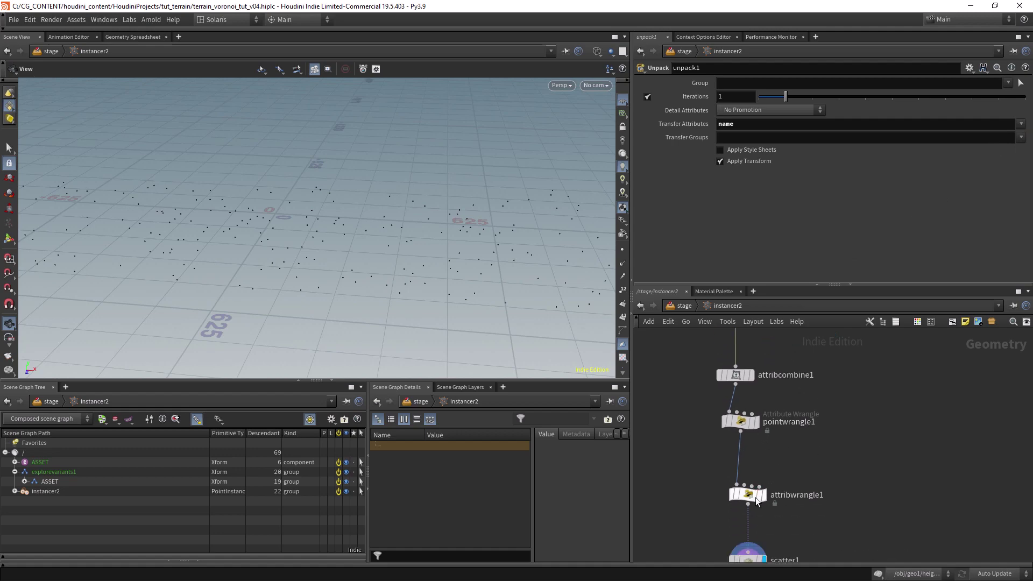
middle_click_drag(757, 494, 743, 419)
left_click(734, 485)
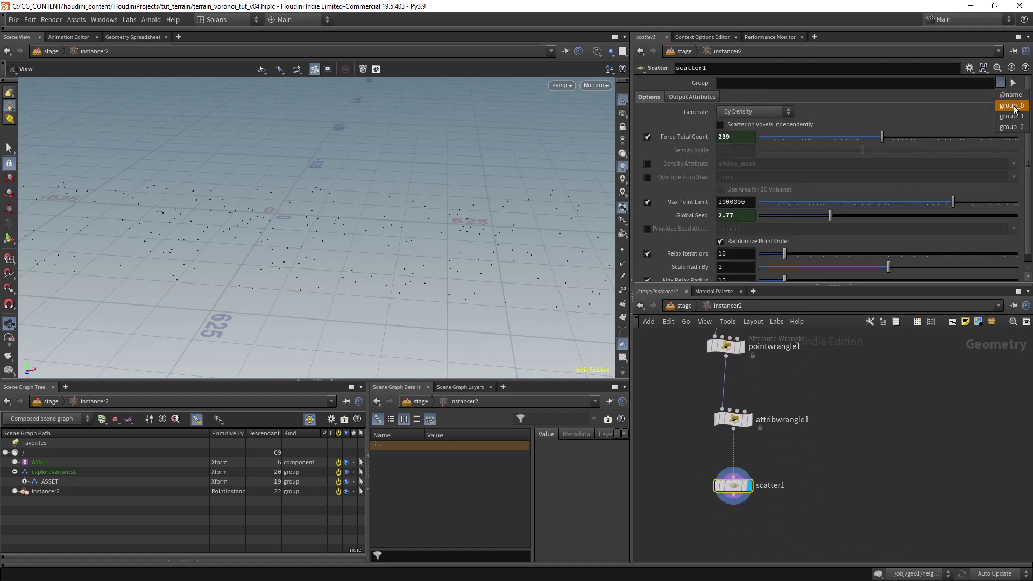
left_click(1011, 106)
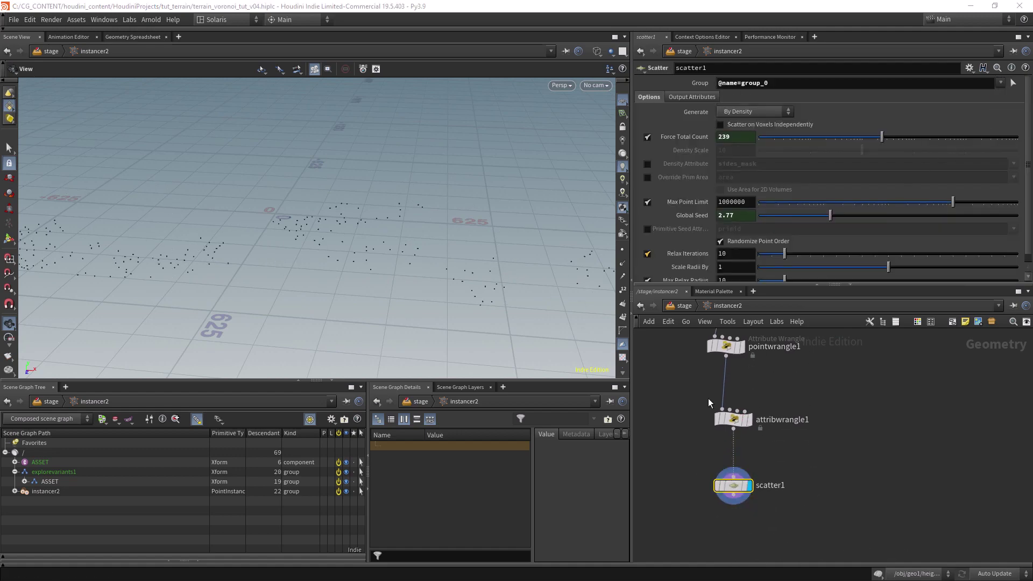
mouse_move(906, 140)
left_mouse_down()
mouse_move(947, 136)
mouse_move(919, 137)
left_mouse_up()
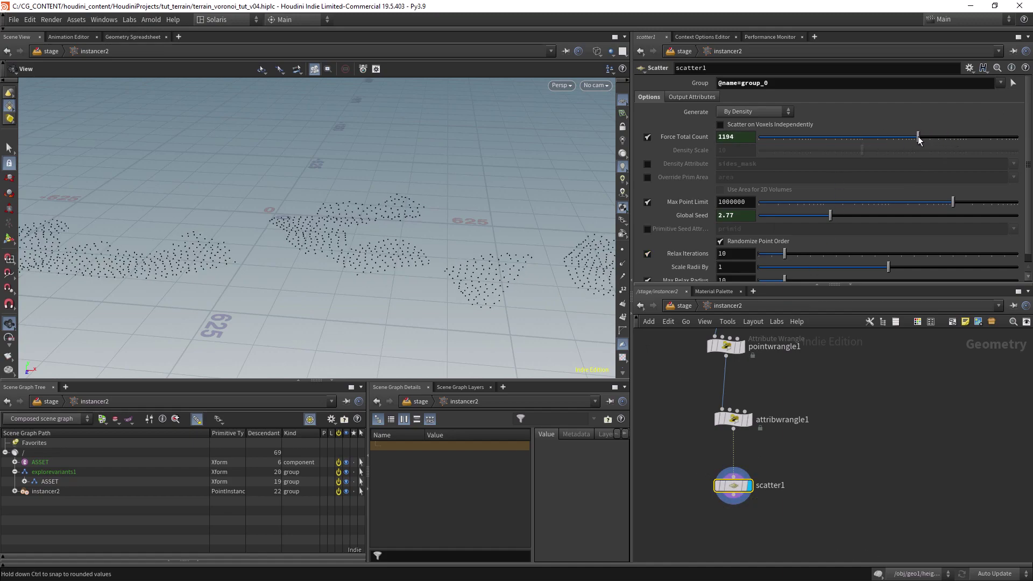
Return to the stage and inspect the instances scattered over the terrain fields.
left_click(684, 306)
left_click_drag(323, 258, 451, 297)
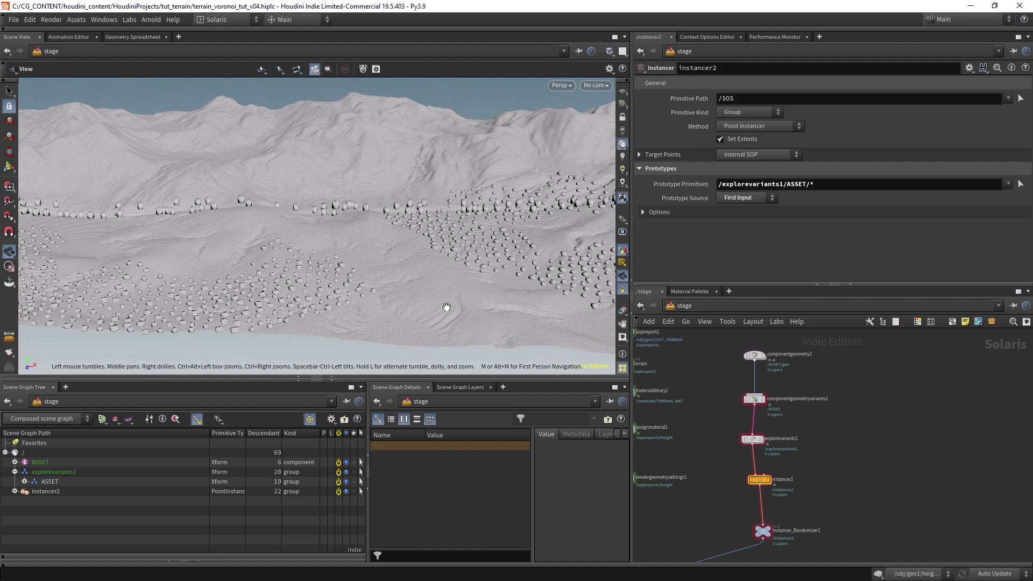
left_click_drag(427, 231, 429, 256)
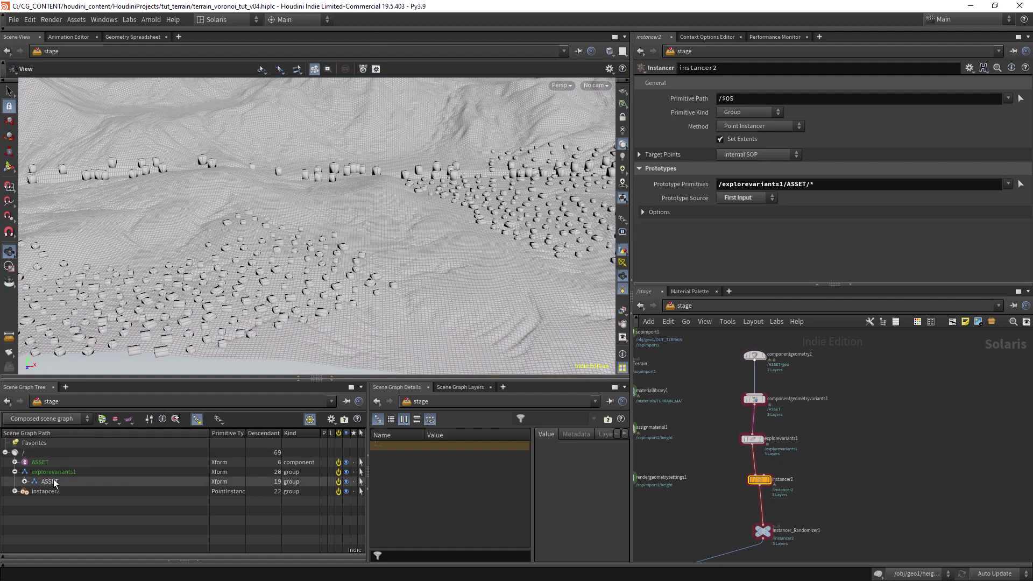
Expand ASSET, explorevariants1 and the instancer2 prototypes in the scene graph to examine their variant primitives.
middle_click_drag(700, 473, 795, 336)
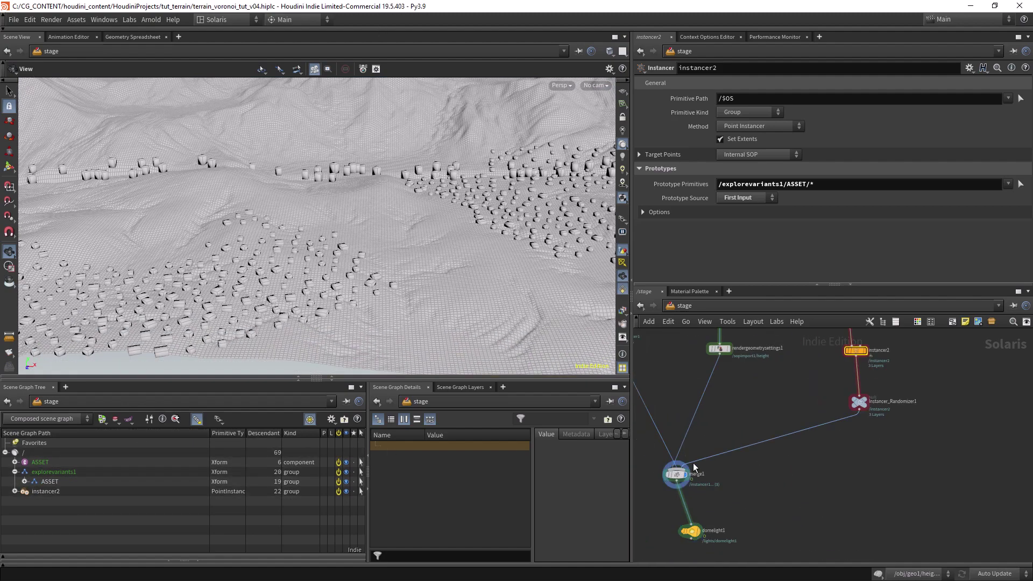
left_click(24, 481)
left_click(16, 463)
left_click(16, 530)
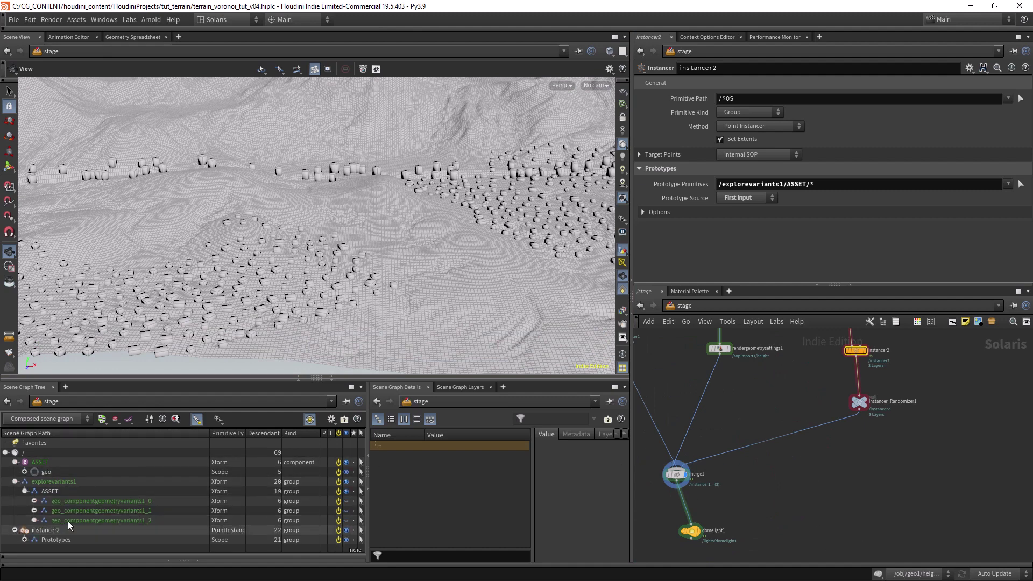
left_click(24, 540)
left_click(33, 549)
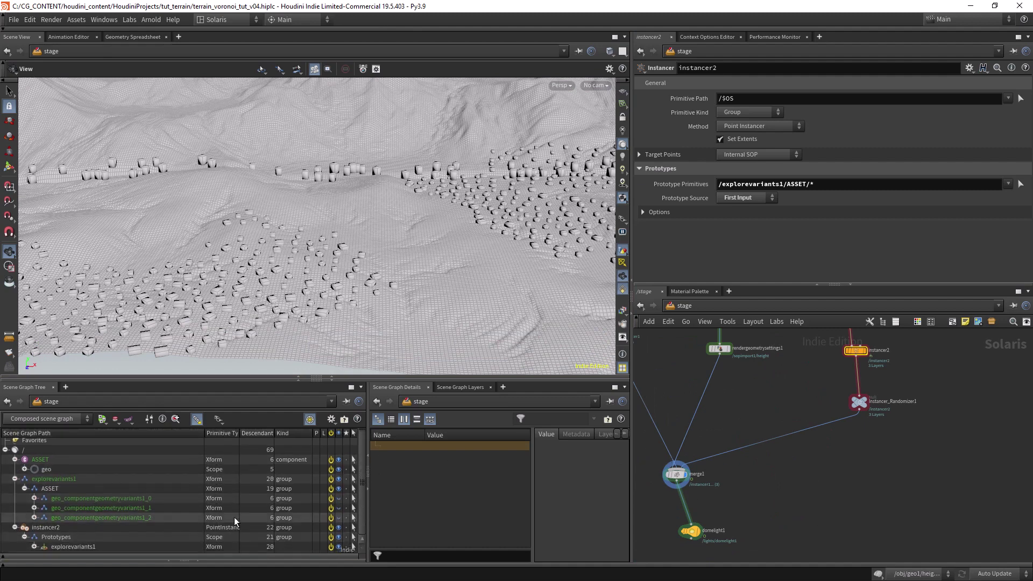
scroll(38, 546, "down", 1)
left_click(44, 543)
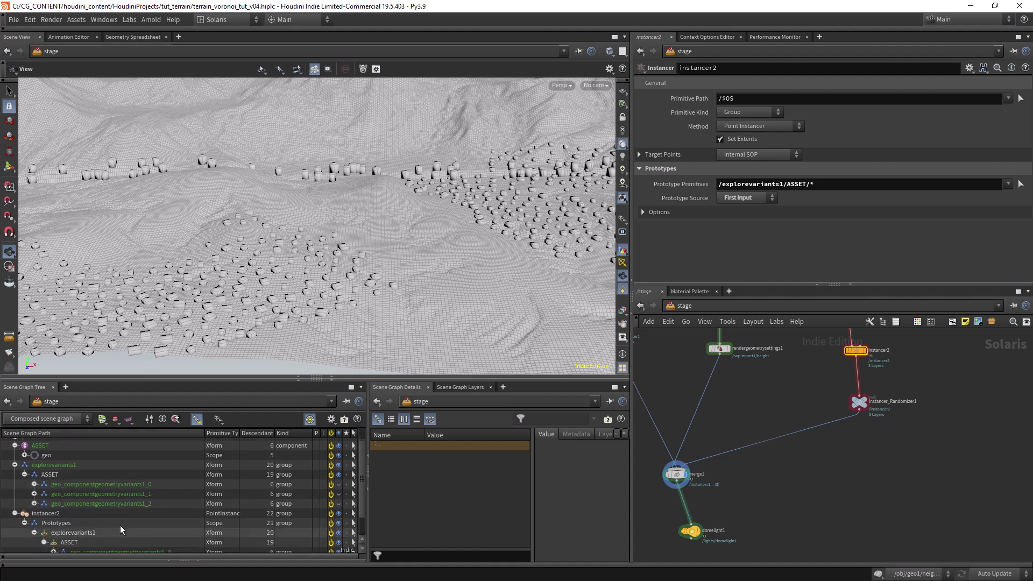
scroll(764, 430, "down", 1)
Insert a Component Output node between componentgeometryvariants1 and explorevariants1.
middle_click_drag(770, 385, 730, 371)
scroll(744, 420, "up", 2)
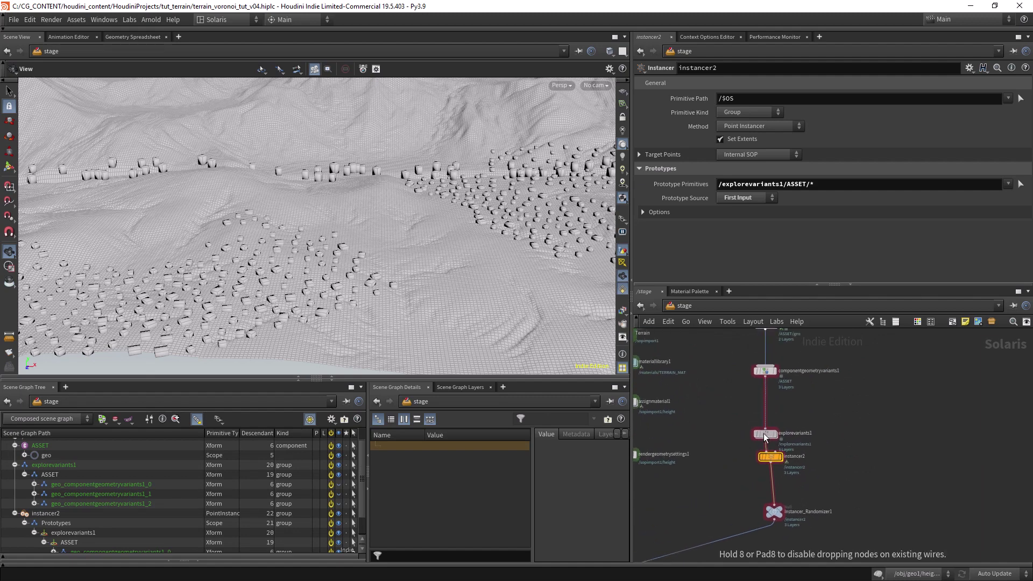
key("Tab")
type("COM")
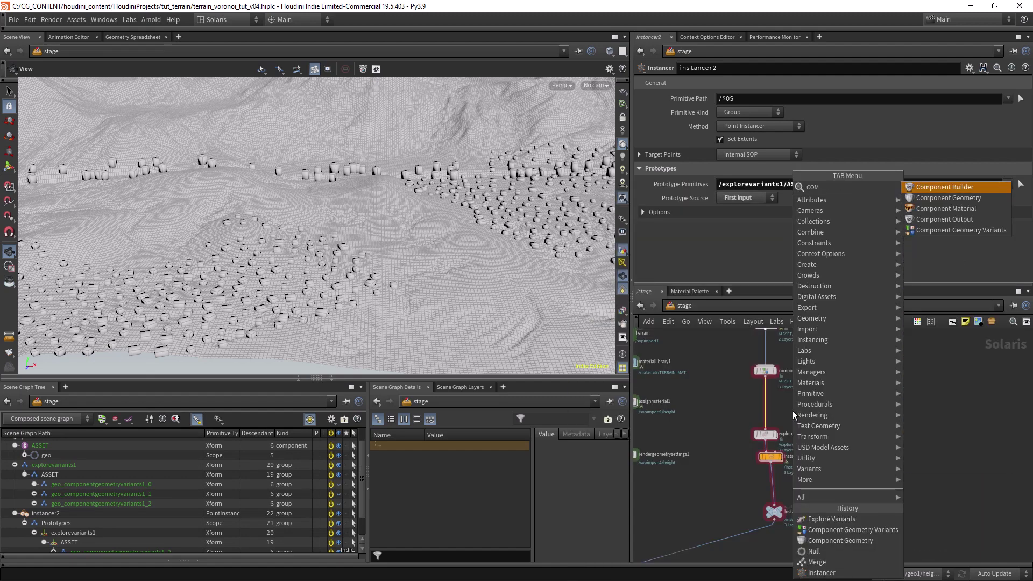
key("Down")
key("Down")
key("Down")
key("Return")
left_click(792, 412)
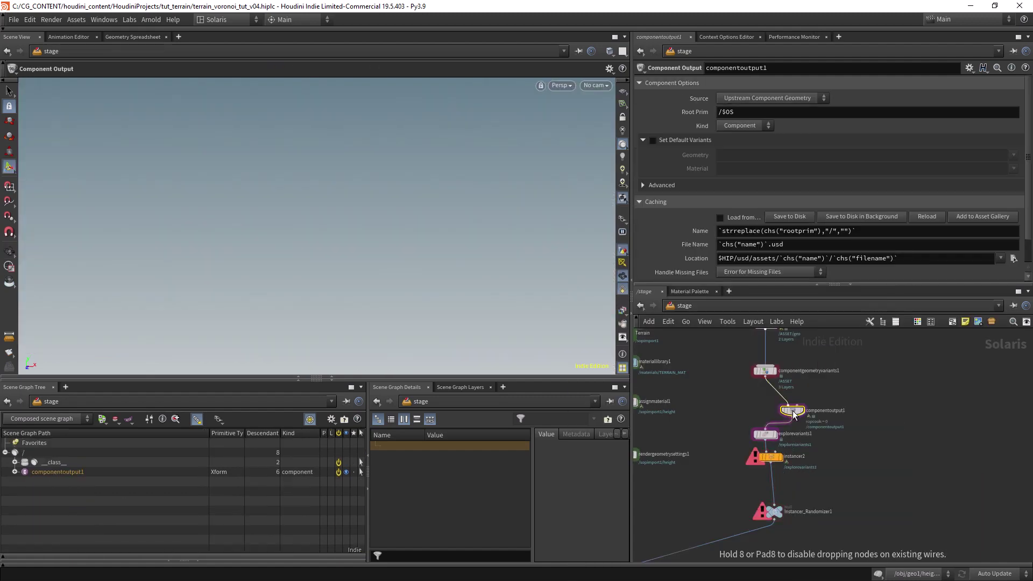
Align the Component Output node in the chain, rename it Grass_01, and display explorevariants1 in the viewport.
left_click_drag(791, 414, 774, 405)
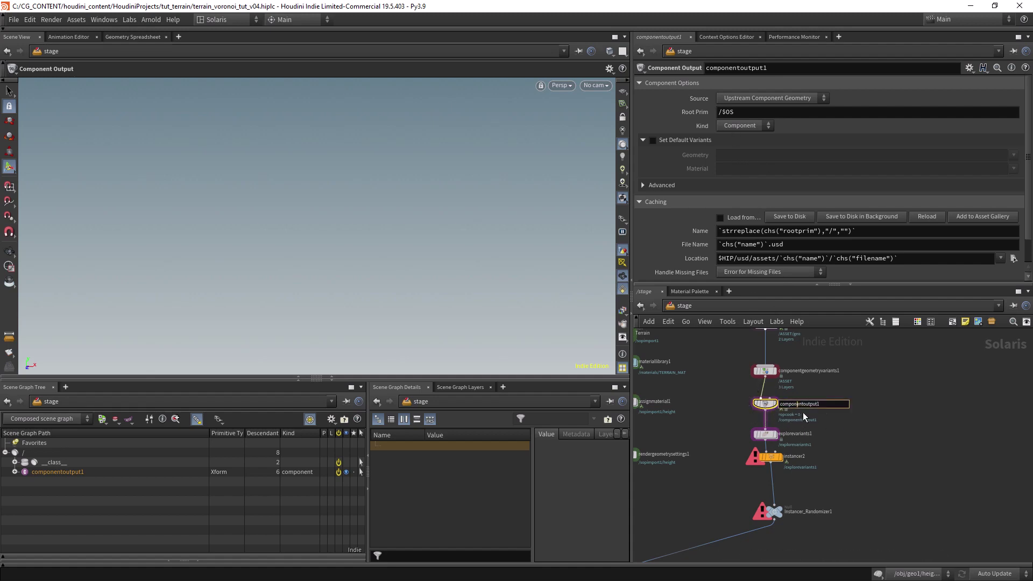
key("ctrl+a")
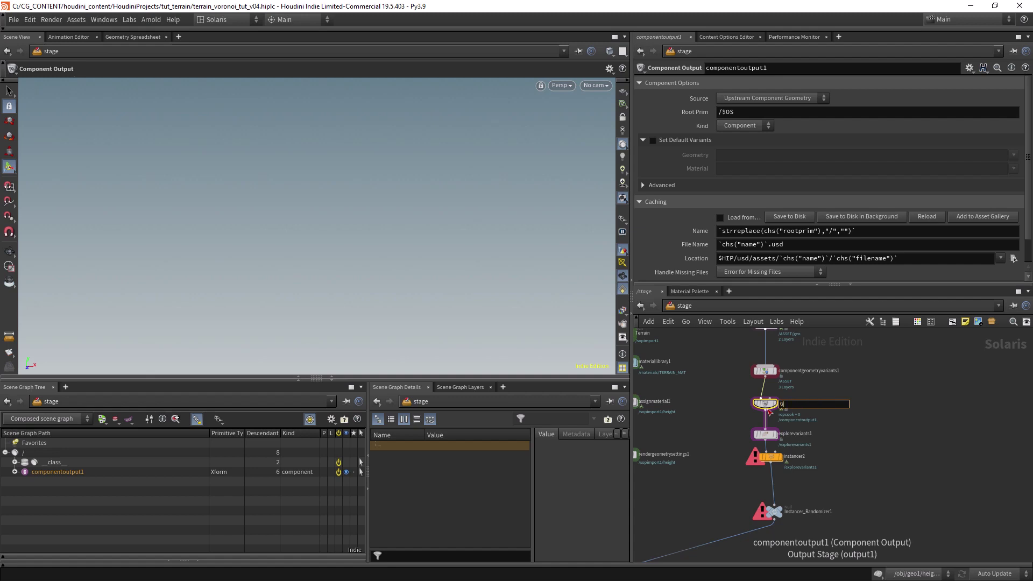
key("Return")
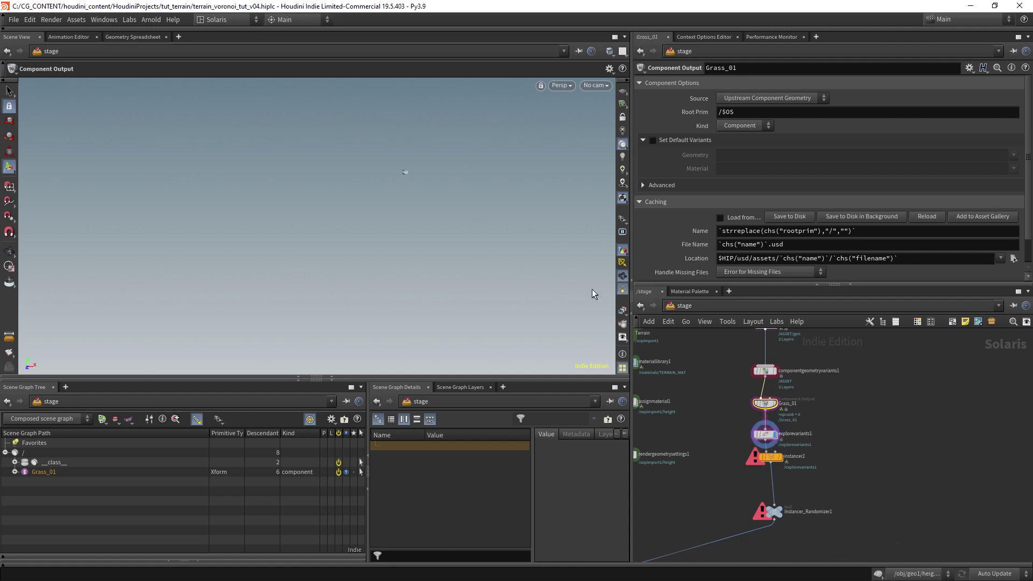
key("Escape")
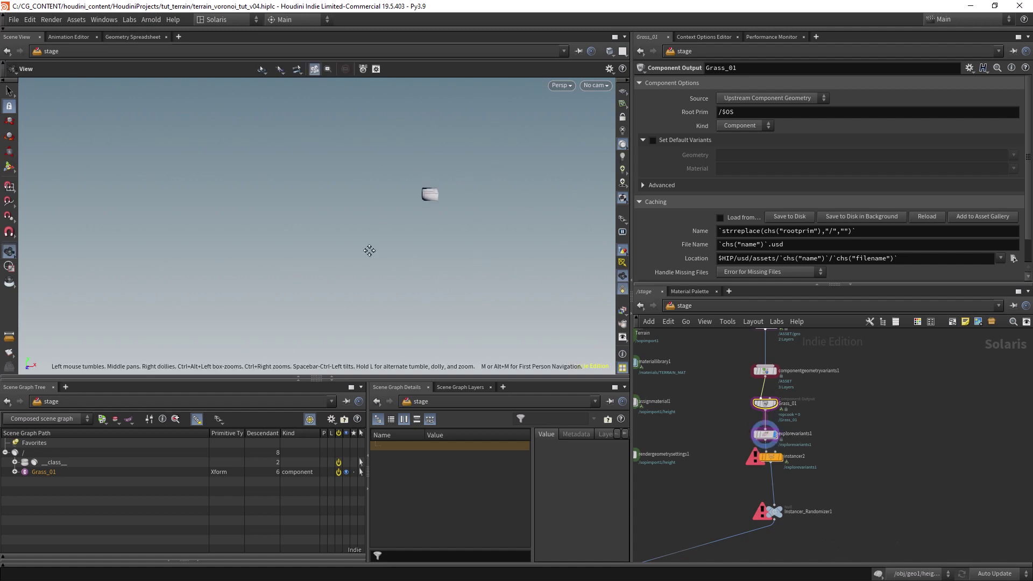
left_click_drag(571, 170, 575, 268)
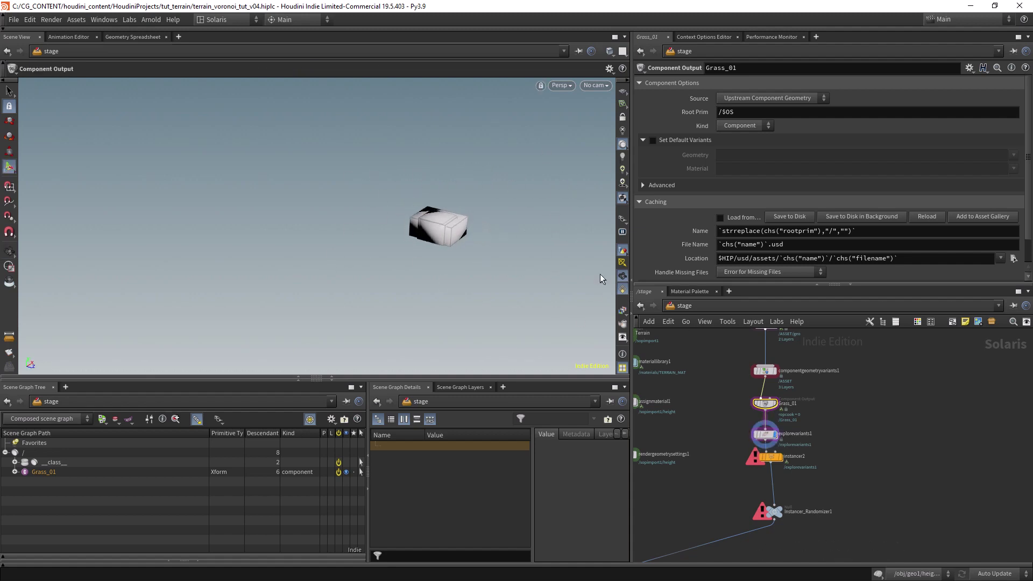
Set instancer2's Prototype Primitives to /explorevariants1/Grass_01/* and display the Instancer_Randomizer1 output.
left_click(774, 460)
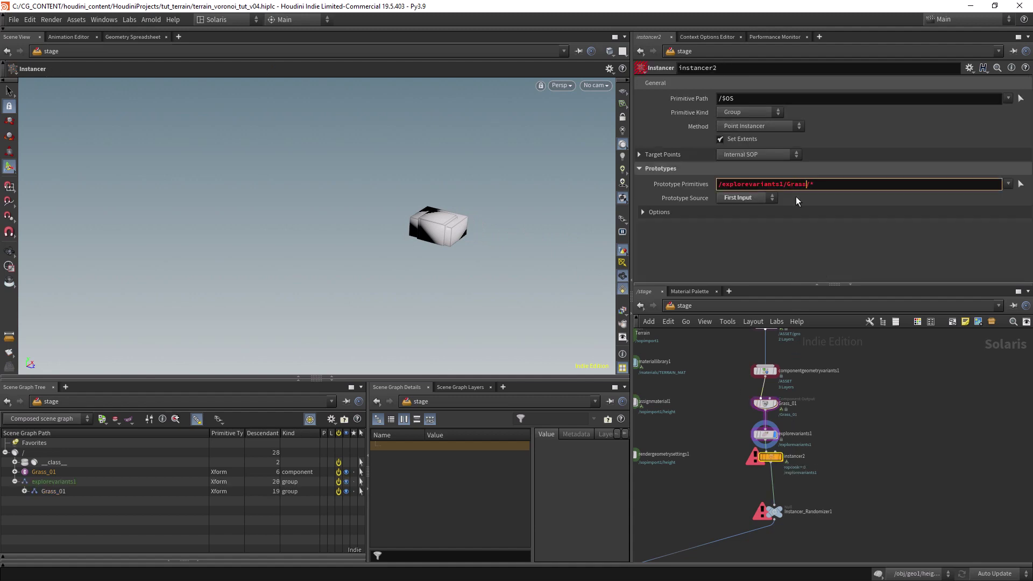
type("_01")
key("Return")
left_click(776, 513)
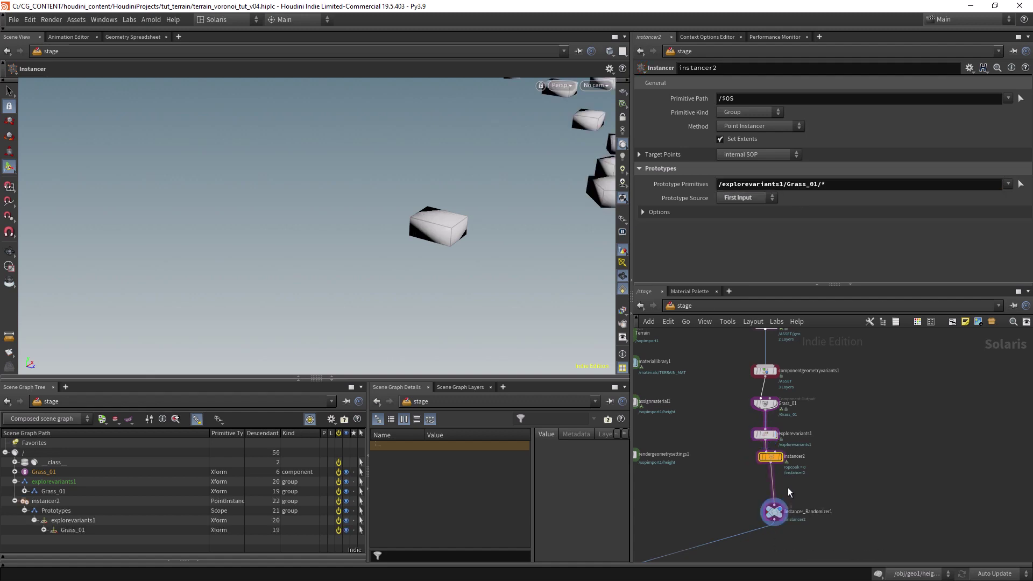
Examine the scattered grass instances on their own and over the terrain by displaying the final node after the merge.
scroll(514, 259, "down", 5)
left_click(622, 221)
left_click(639, 241)
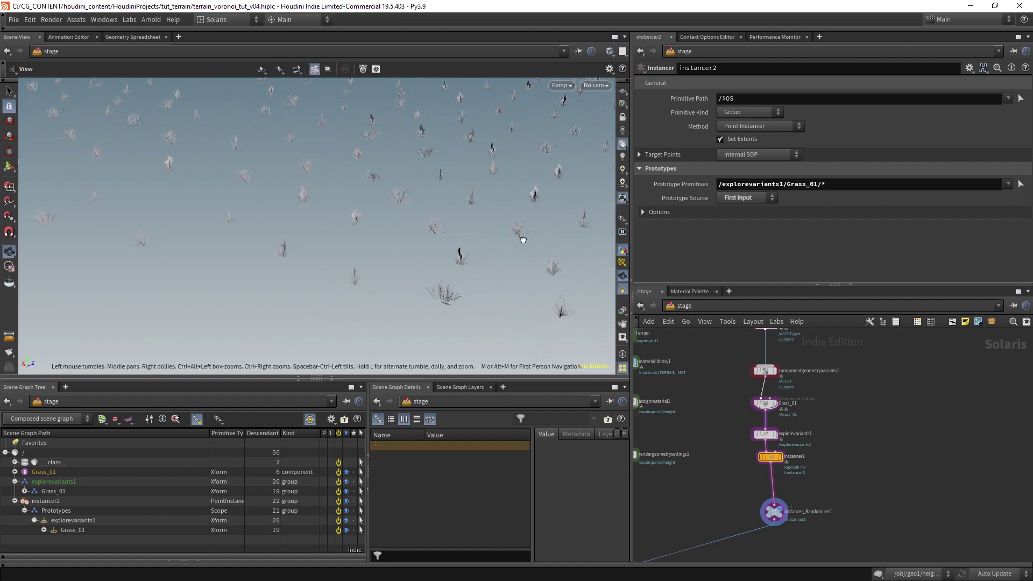
left_click(627, 214)
left_click(637, 250)
scroll(740, 466, "down", 5)
scroll(740, 466, "up", 4)
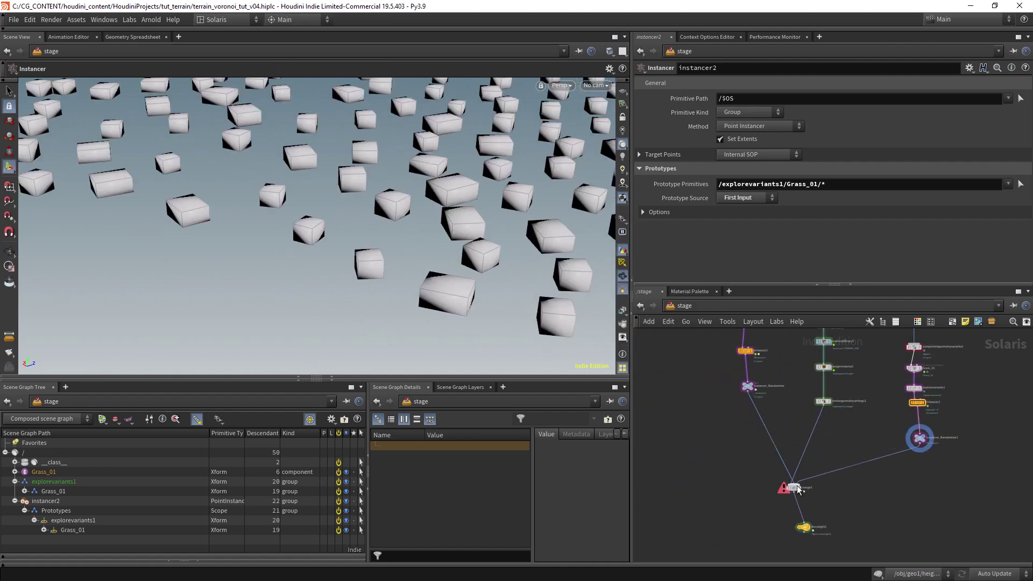
left_click(808, 528)
key("Escape")
scroll(449, 268, "down", 10)
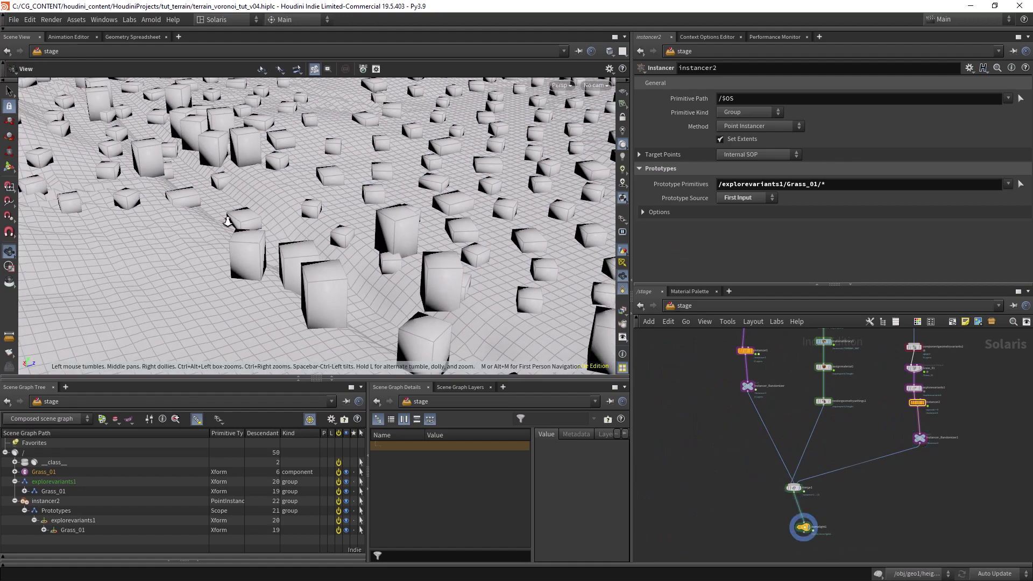
scroll(449, 267, "up", 10)
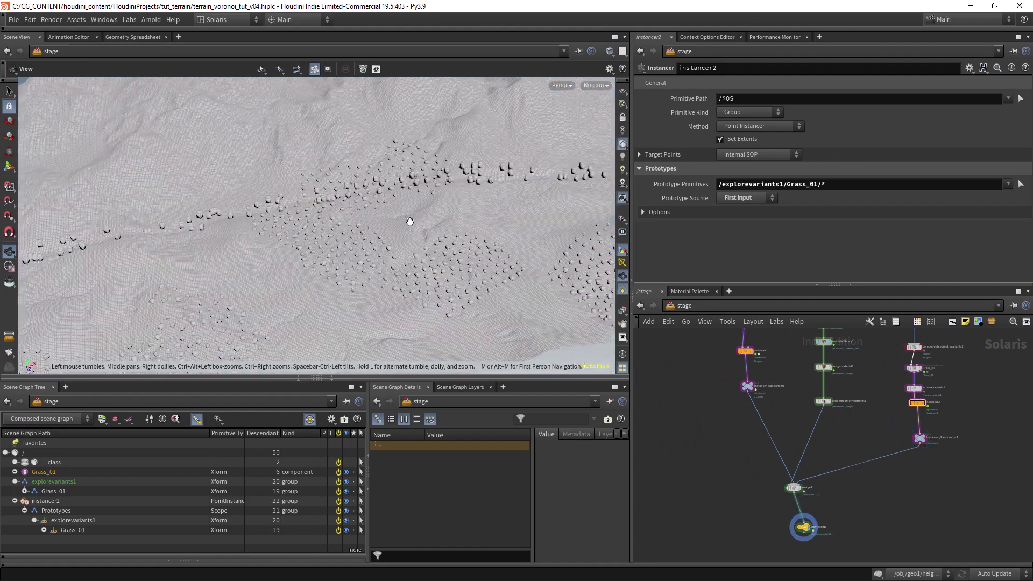
scroll(376, 254, "up", 3)
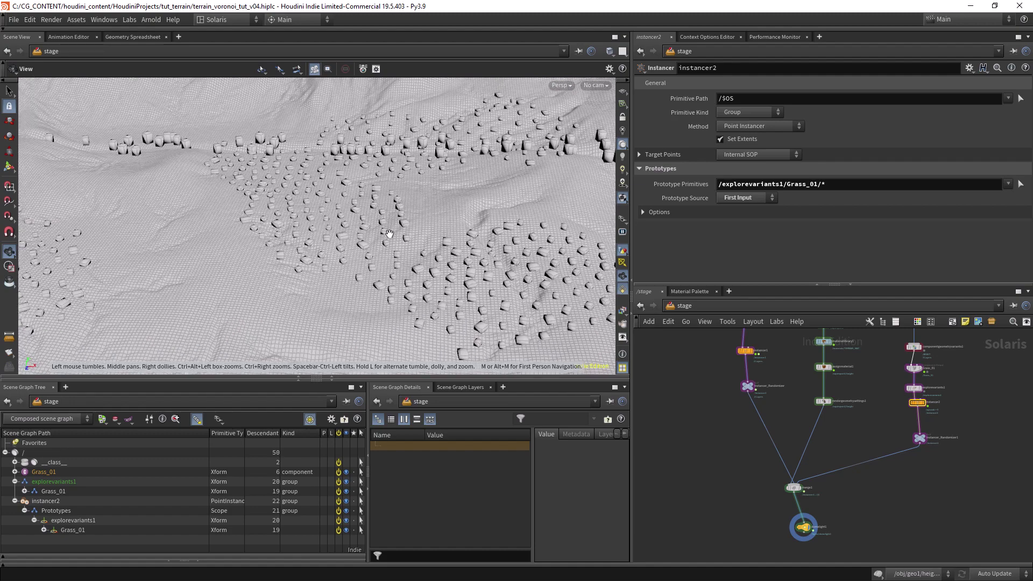
Line up the grass node chain vertically and leave a gap between instancer2 and Instancer_Randomizer1.
middle_click_drag(780, 420, 750, 409)
scroll(750, 409, "up", 2)
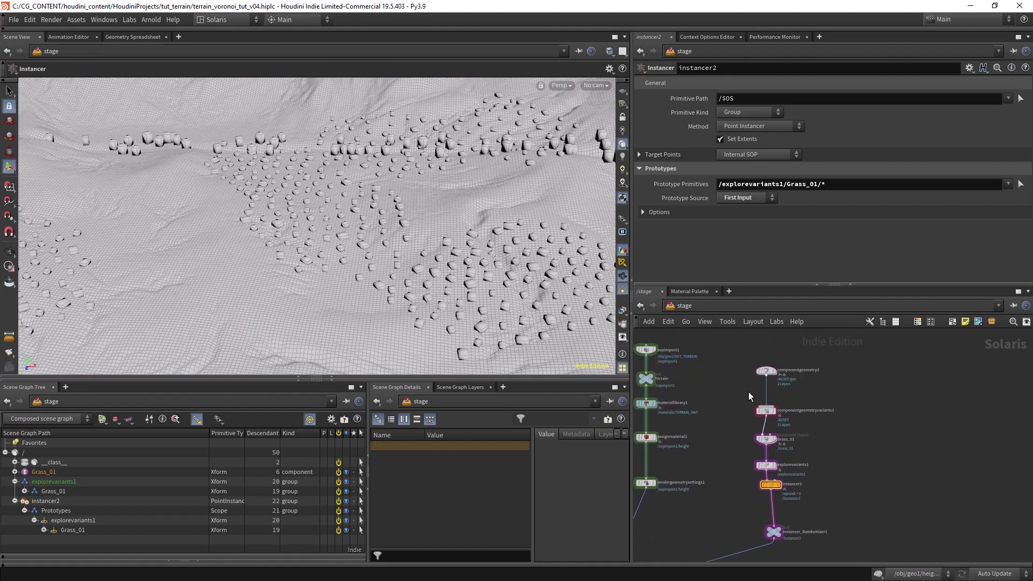
left_click_drag(835, 539, 828, 537)
key("l")
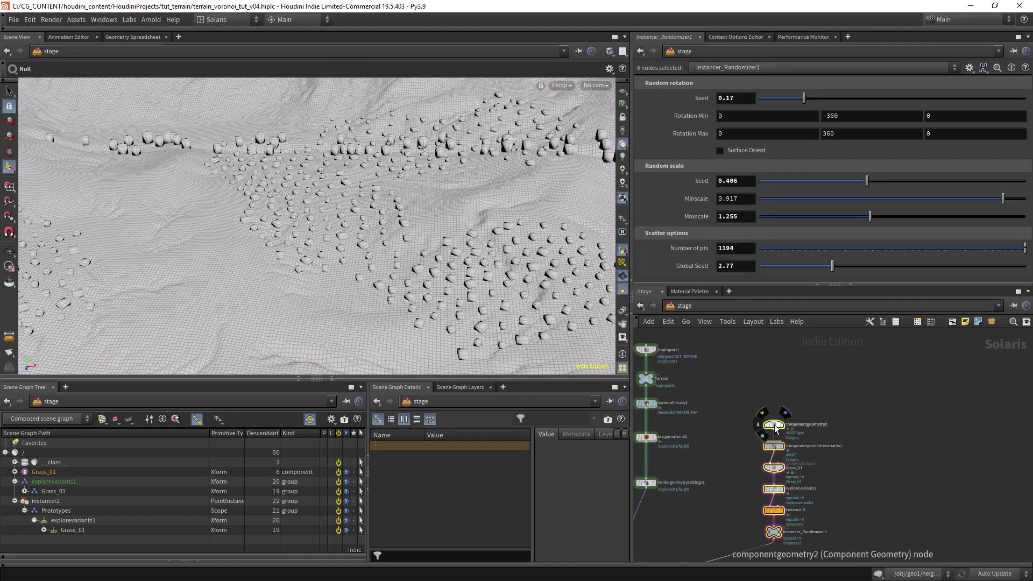
left_click_drag(773, 457, 774, 505)
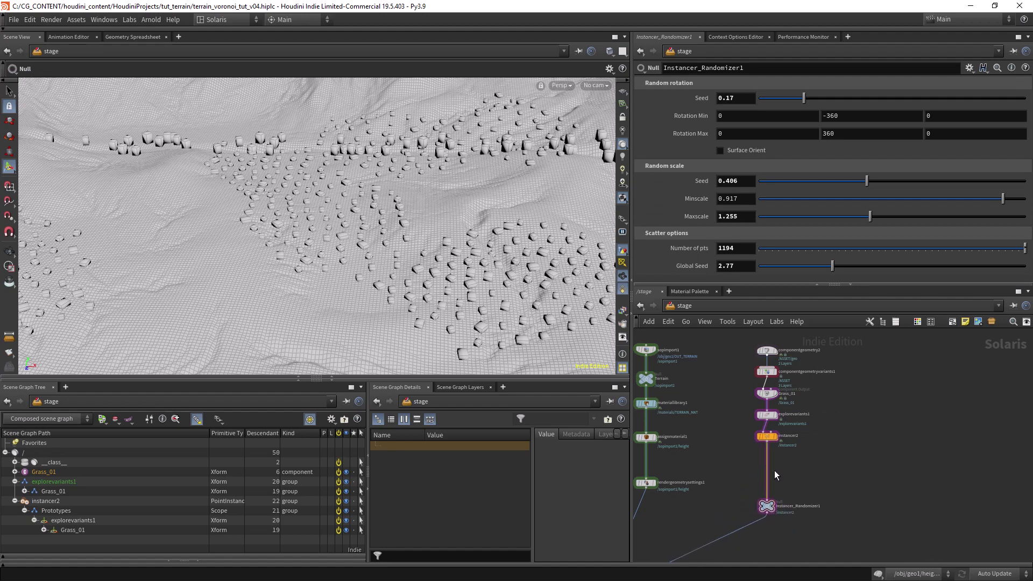
Insert a Material Library node between instancer2 and Instancer_Randomizer1.
key("Tab")
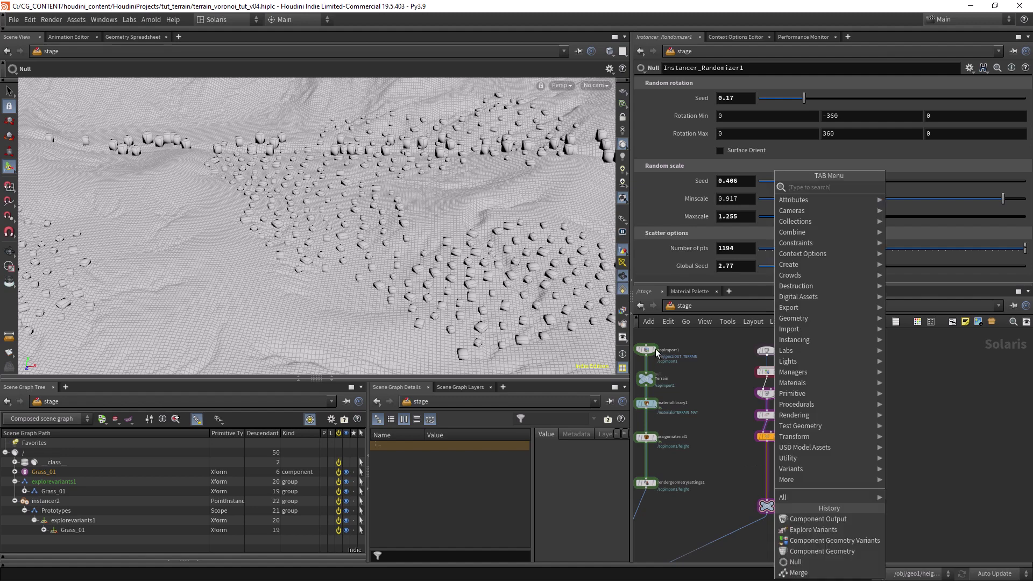
type("merge")
key("Return")
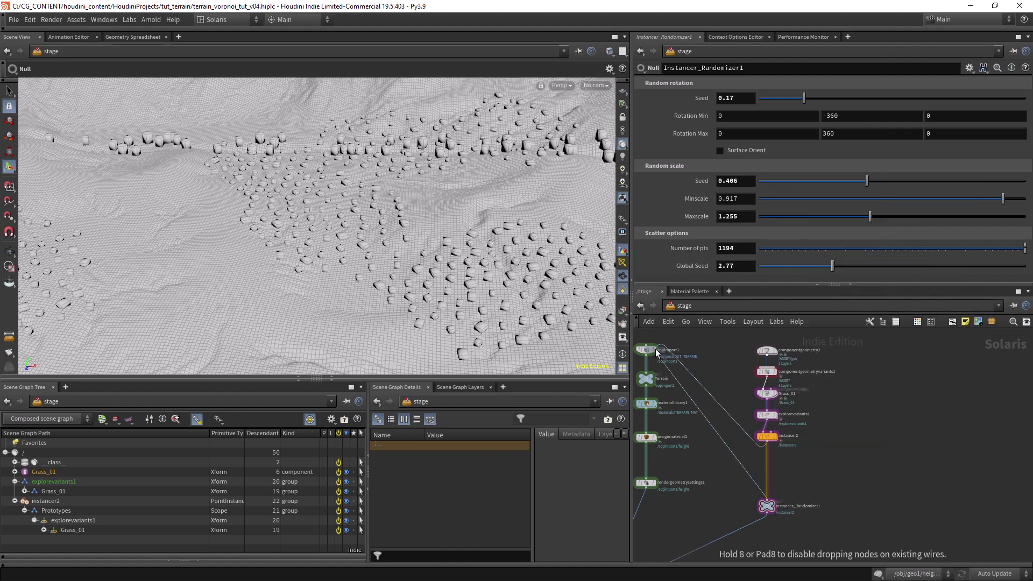
left_click(655, 348)
left_click_drag(656, 350, 764, 467)
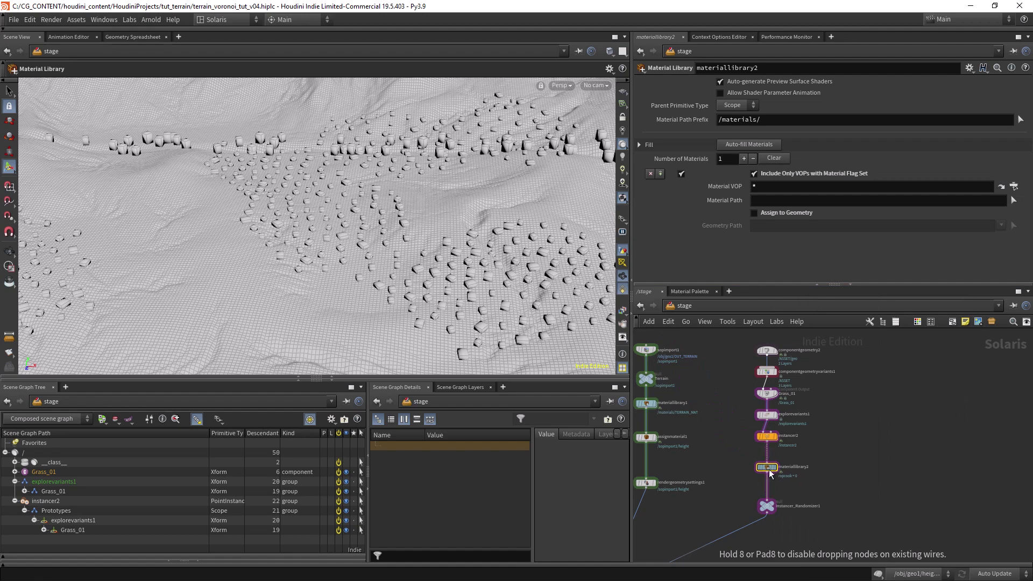
Inside materiallibrary2, add an Arnold Standard Surface shader and rename it grass_mat.
double_click(767, 467)
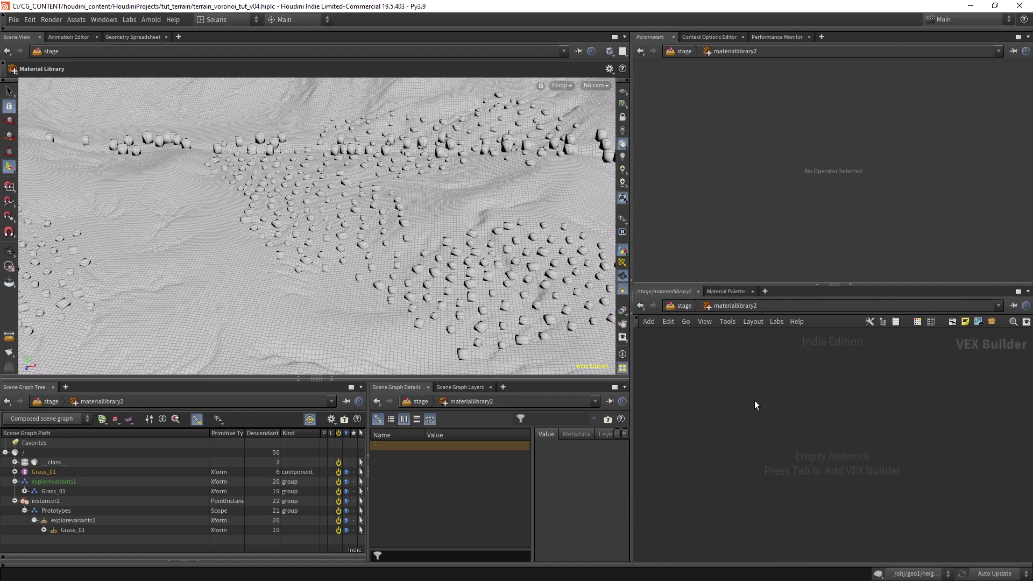
key("Tab")
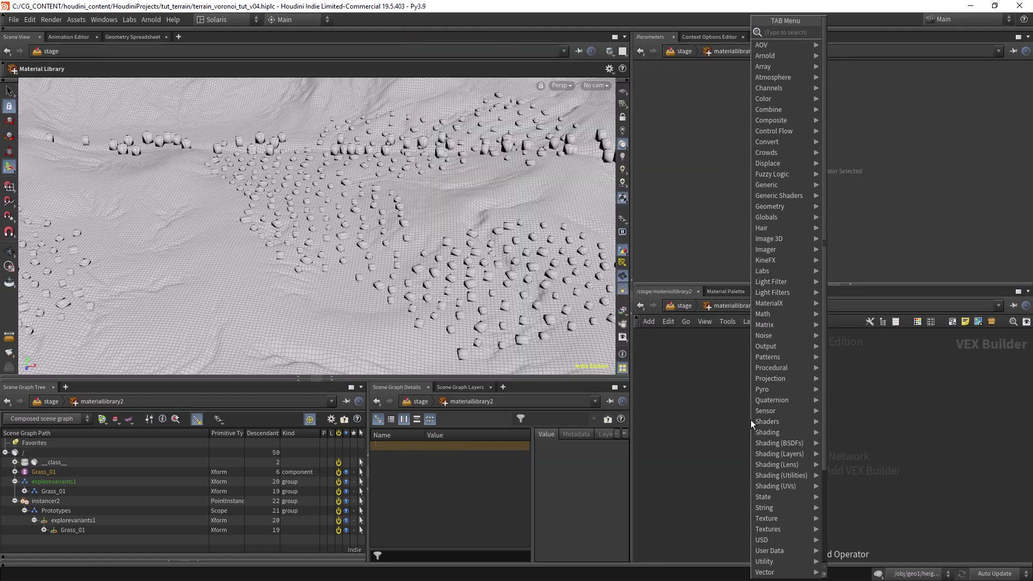
type("sta")
key("Down")
key("Down")
key("Return")
left_click(750, 422)
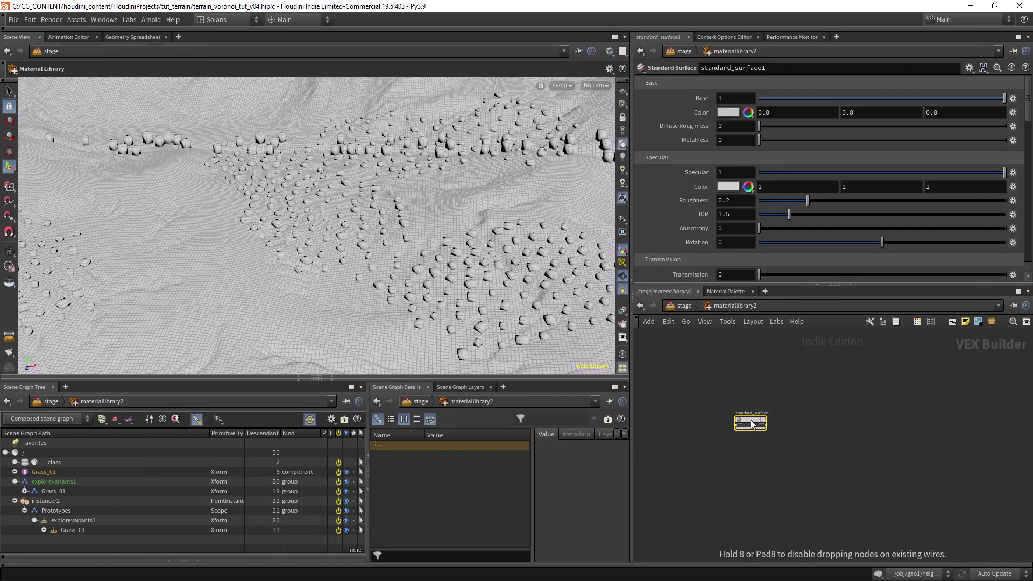
scroll(835, 380, "up", 2)
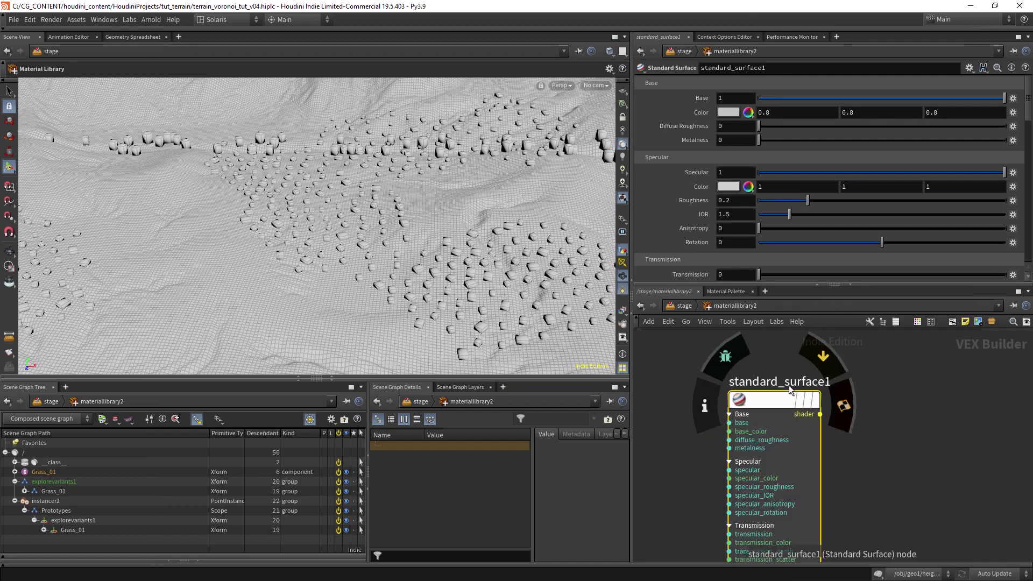
double_click(761, 383)
type("grass_ma")
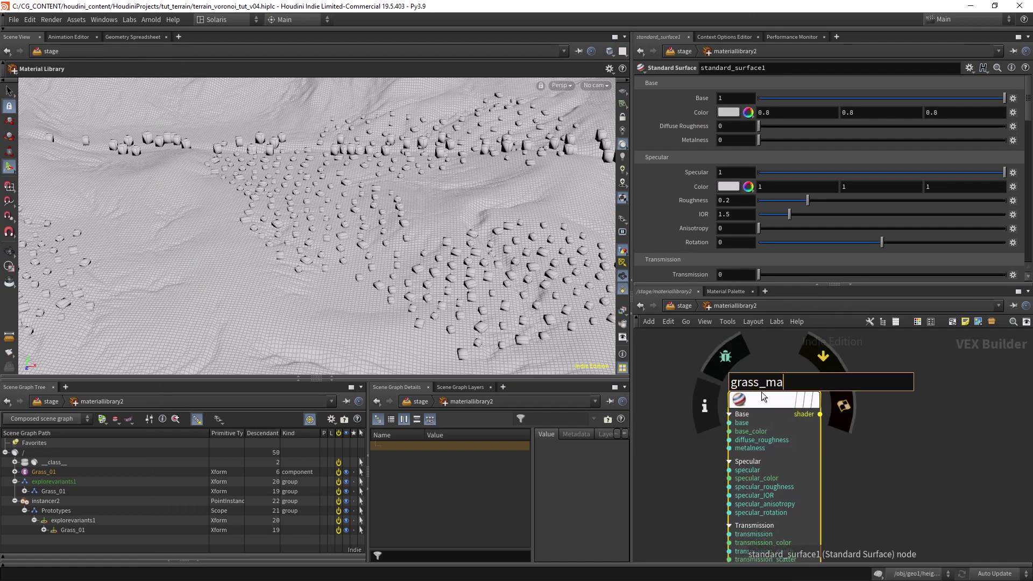
type("t")
key("Return")
Move grass_mat aside and add an Image node in front of it.
left_click_drag(765, 399, 879, 380)
scroll(739, 399, "down", 2)
key("Tab")
type("image")
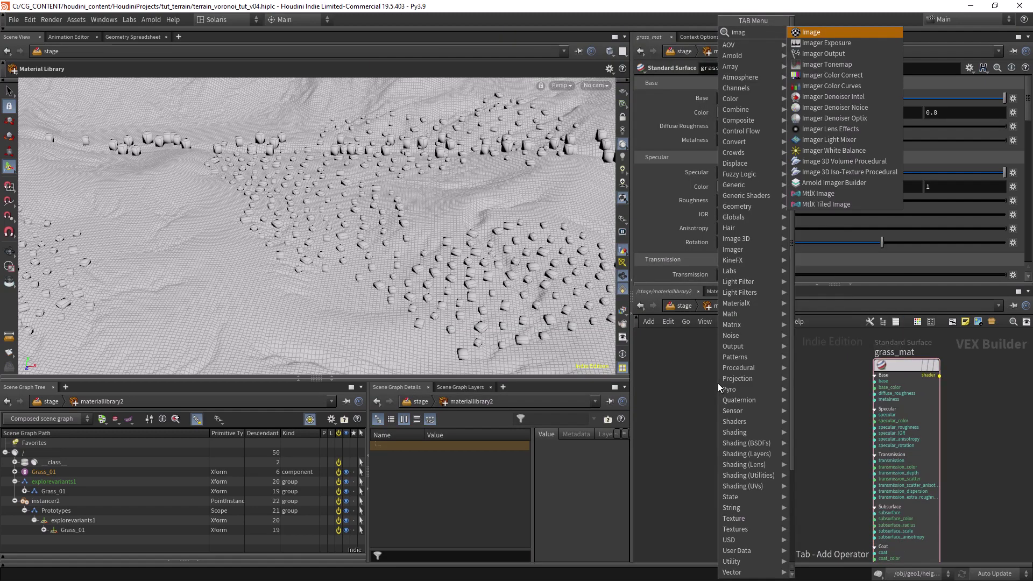
key("Return")
left_click(718, 383)
left_click(982, 98)
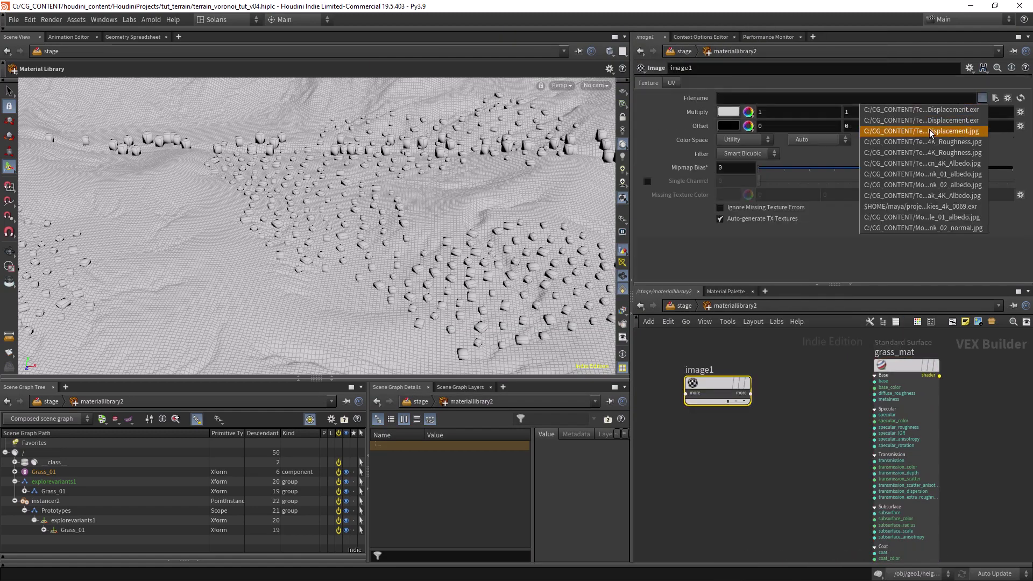
left_click(911, 218)
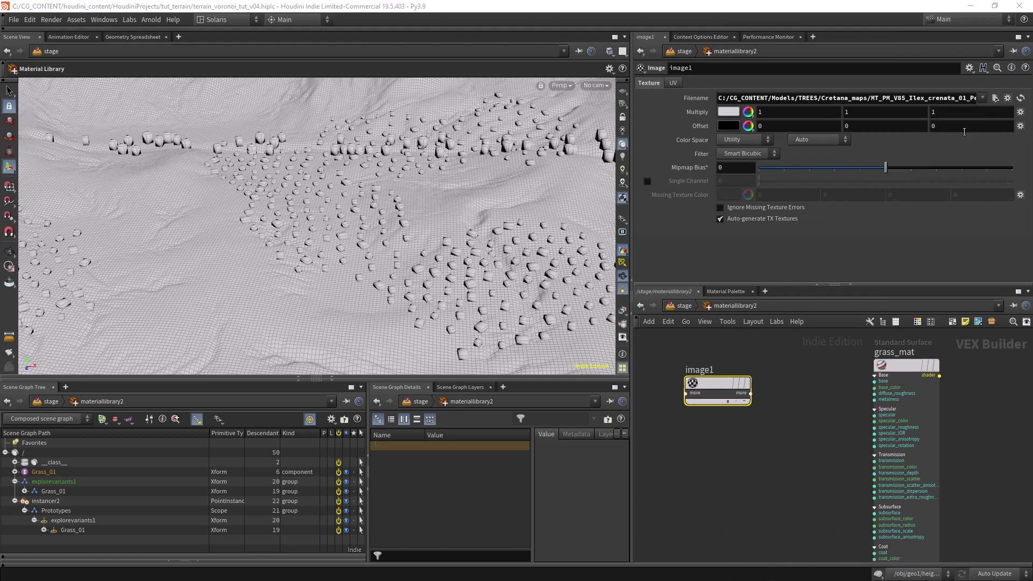
left_click(983, 99)
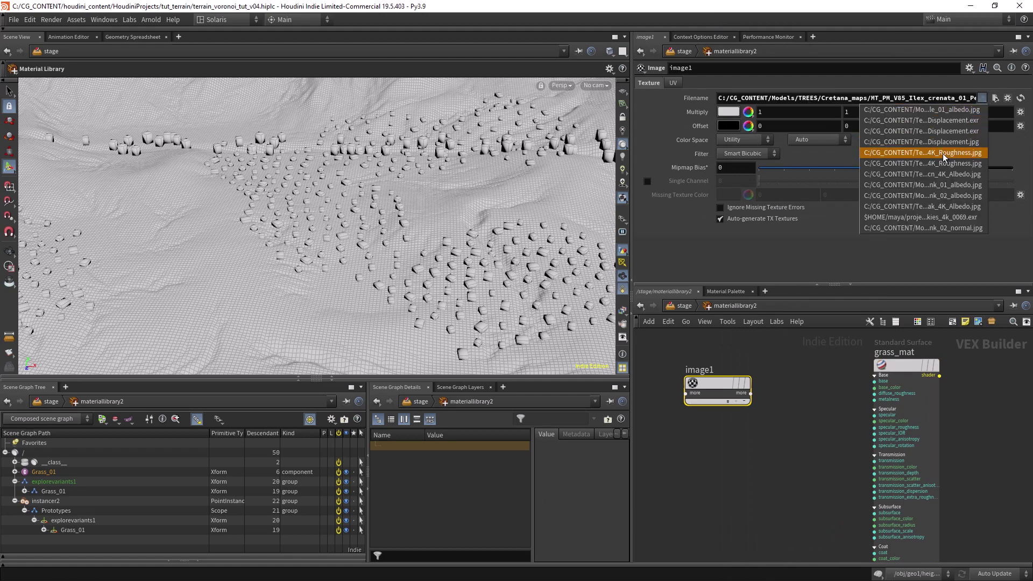
left_click(941, 154)
left_click(982, 98)
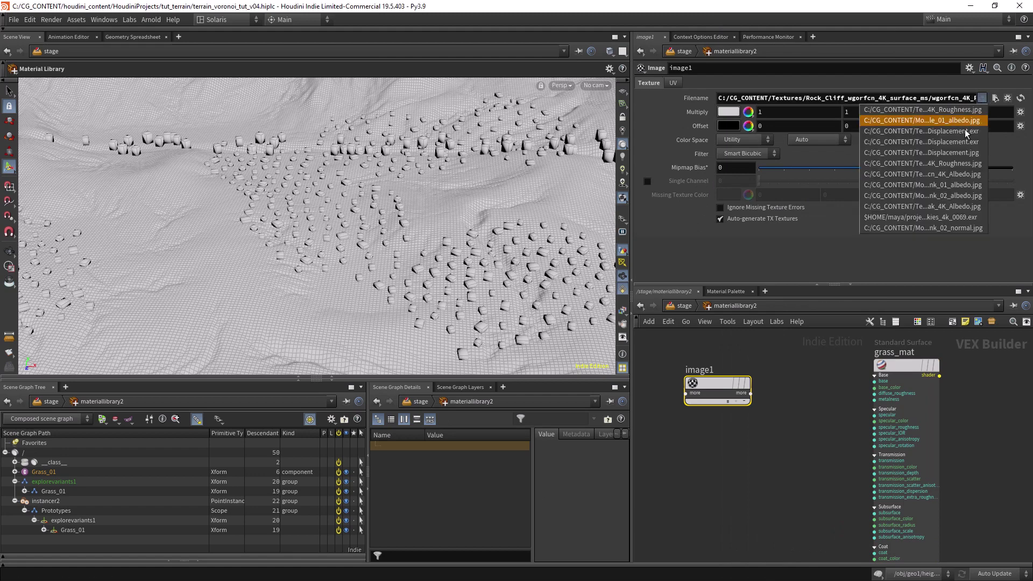
left_click(945, 195)
Load sgmkajak_4K_Albedo.jpg from the Grass_Wild_sgmkajak_4K_surface_ms texture folder into image1.
left_click(984, 100)
left_click(951, 171)
left_click_drag(941, 98, 1029, 100)
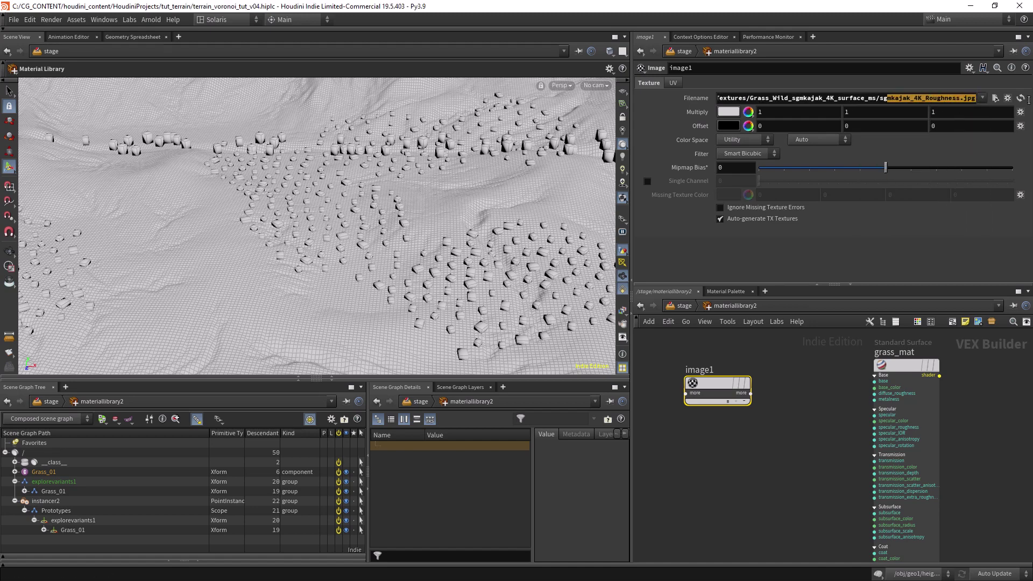
left_click(995, 98)
left_click(831, 94)
left_click(822, 122)
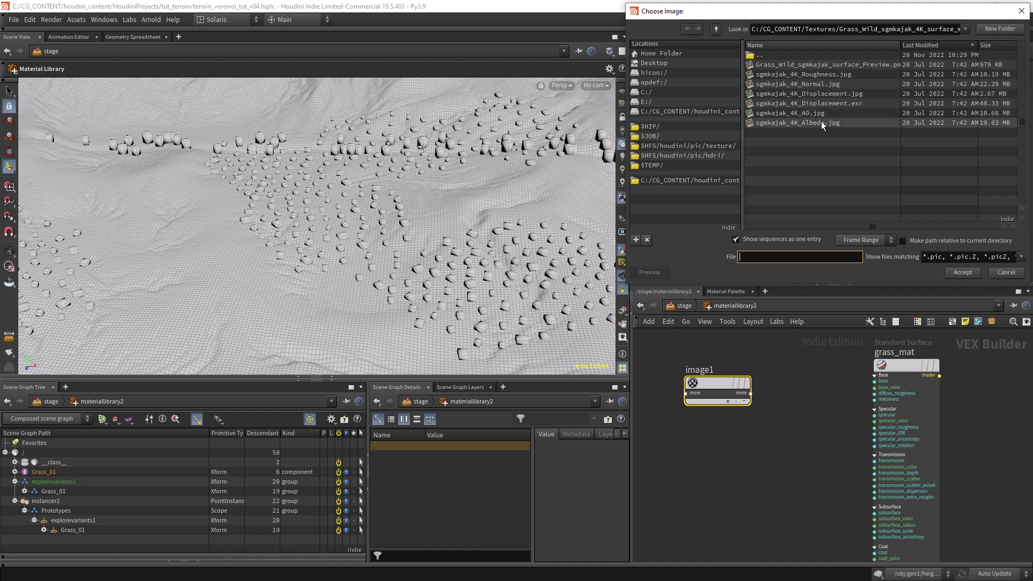
double_click(821, 122)
Expand image1's connectors and add a Color Correct node between image1 and grass_mat.
left_click(742, 393)
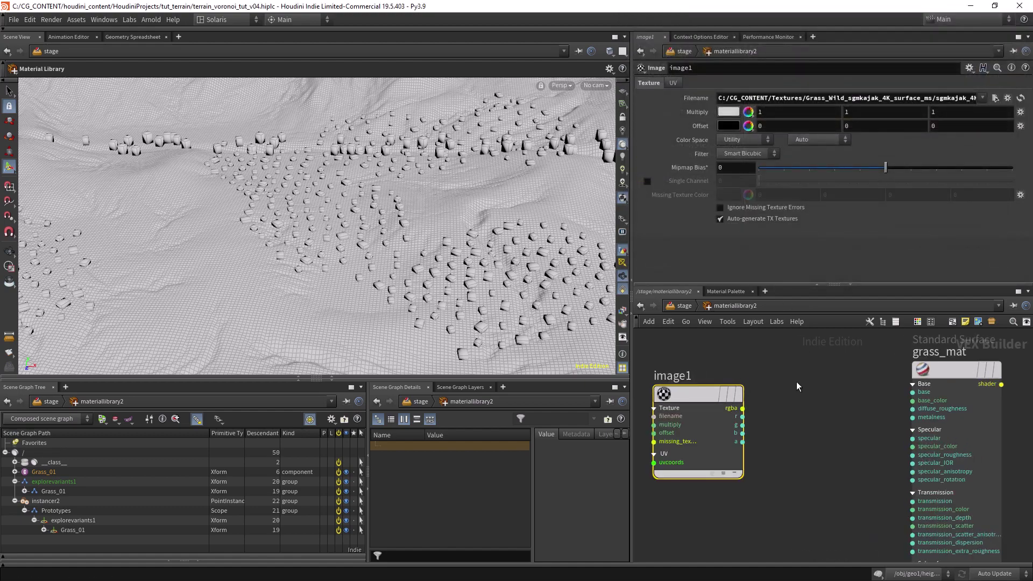
scroll(721, 398, "down", 2)
left_click_drag(732, 367, 674, 384)
key("Tab")
type("color")
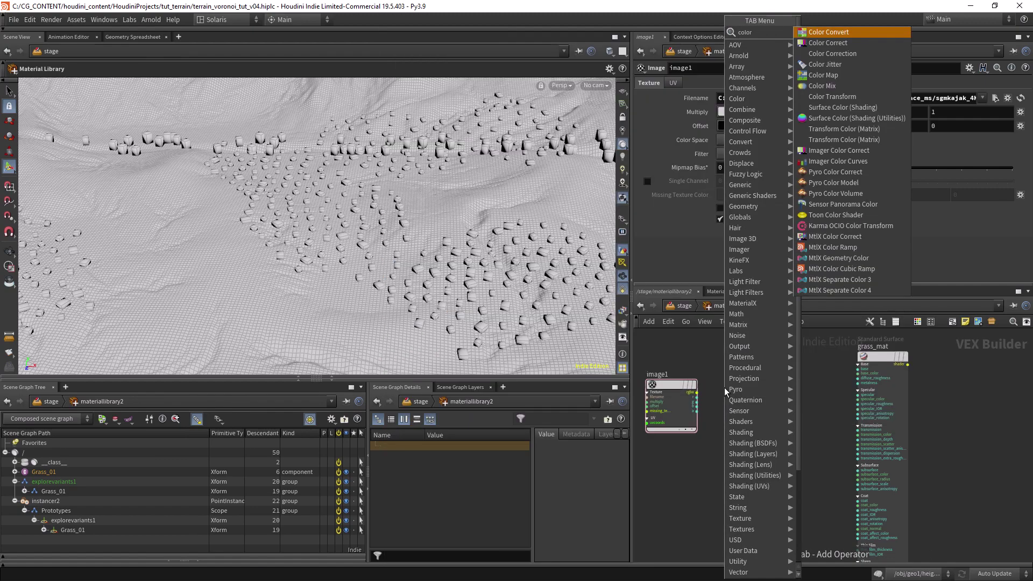
key("Down")
key("Down")
key("Up")
left_click(725, 392)
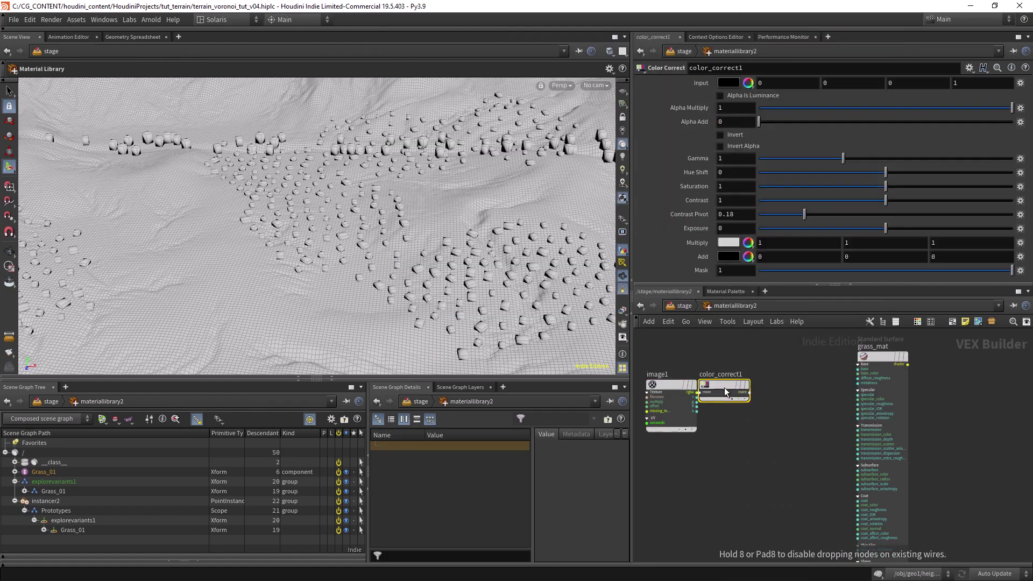
Expand color_correct1's connectors, move it clear of image1, and connect its rgba output to grass_mat's base_color.
left_click(731, 397)
left_click_drag(731, 398, 764, 398)
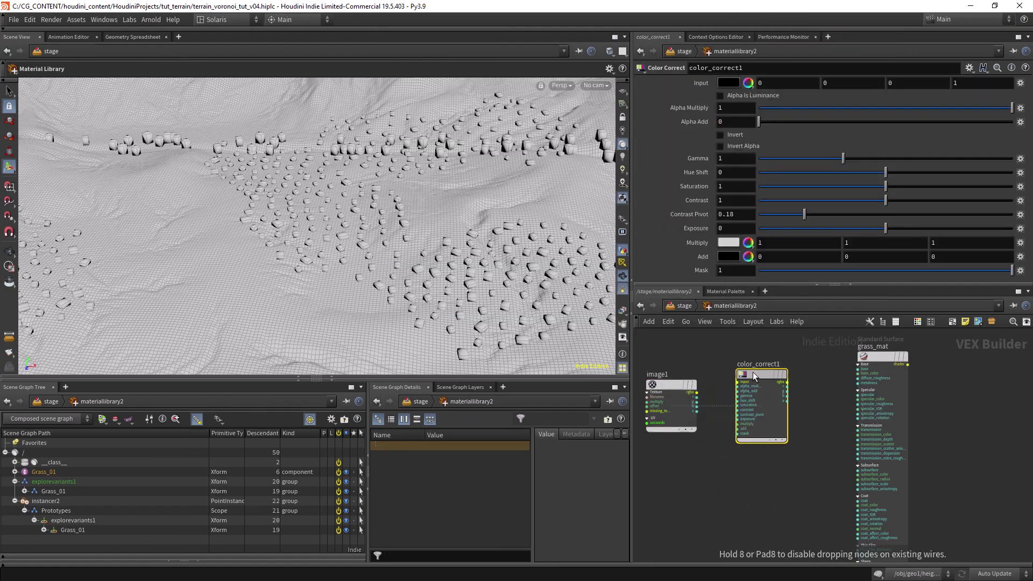
scroll(733, 388, "up", 2)
left_click(763, 394)
middle_click_drag(763, 394, 654, 416)
left_click(741, 416)
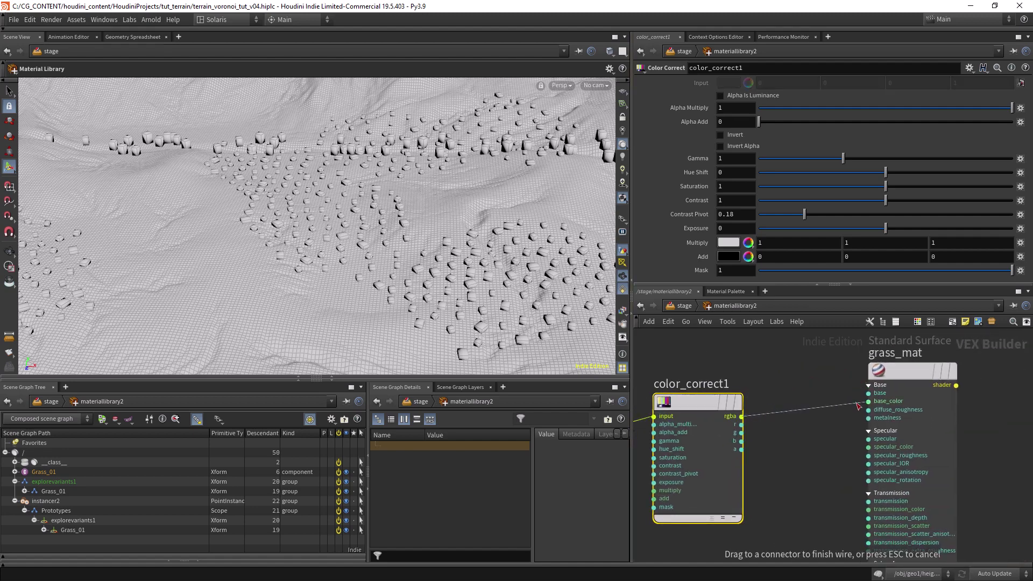
scroll(859, 406, "down", 3)
left_click(764, 383)
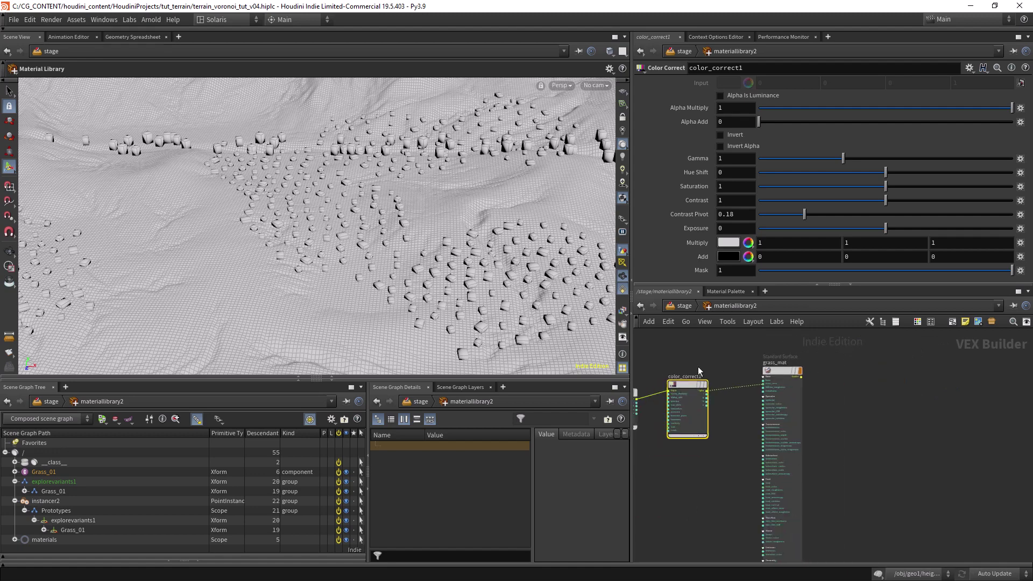
Duplicate image1 below itself as image2 and load sgmkajak_4K_Roughness.jpg into the copy.
scroll(685, 372, "up", 2)
scroll(756, 350, "down", 3)
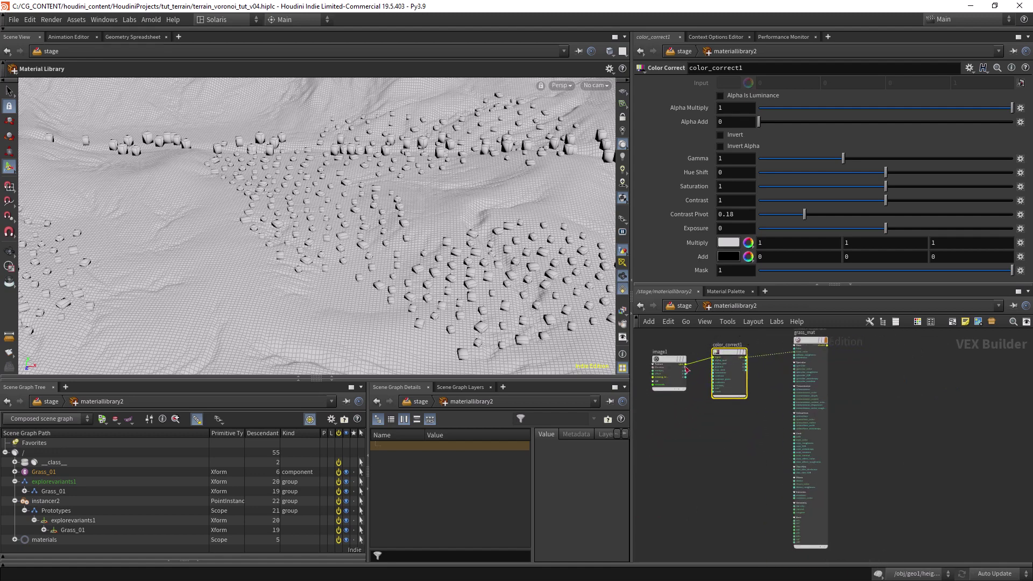
left_click(672, 422)
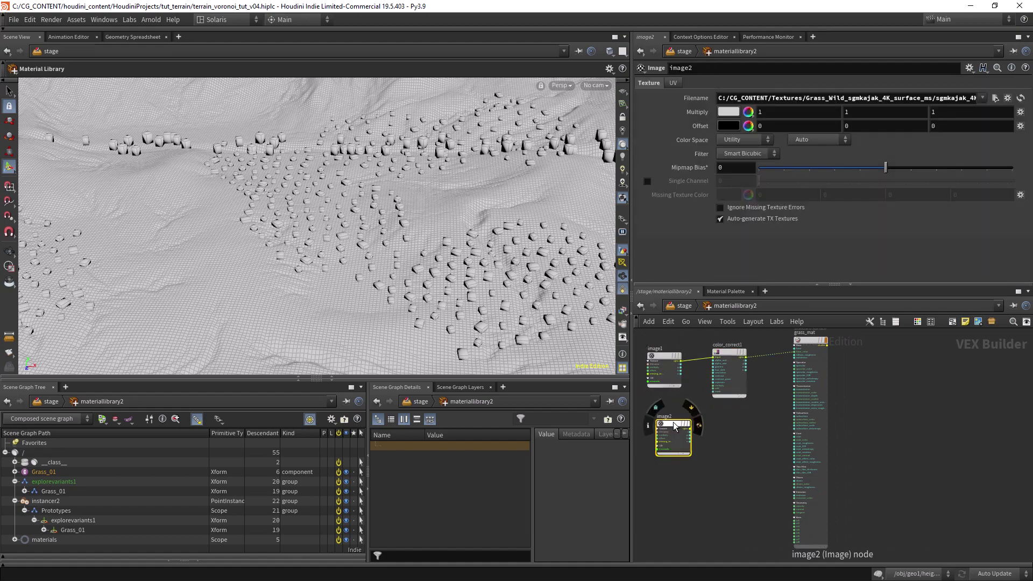
left_click(995, 99)
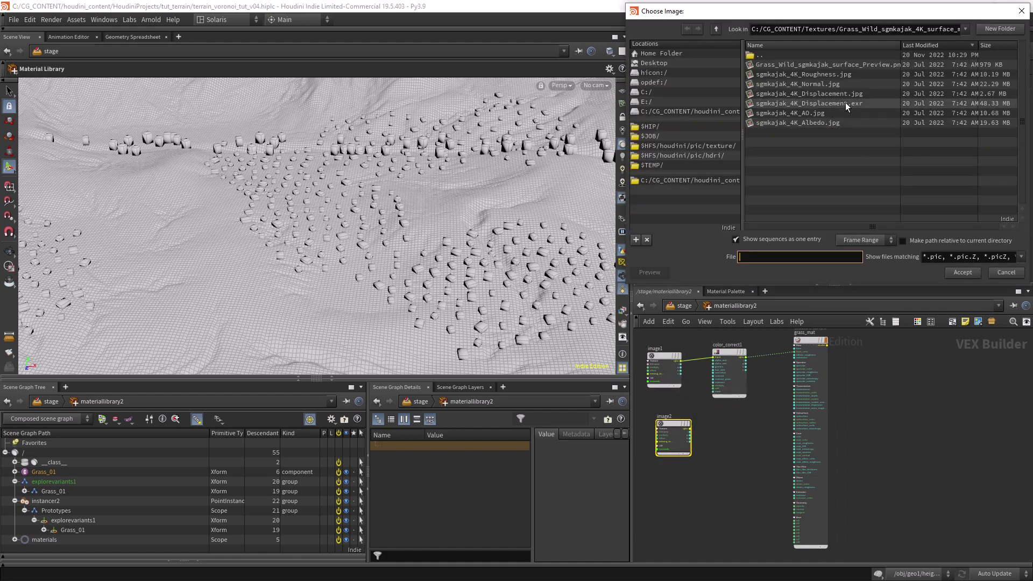
left_click(842, 75)
double_click(844, 73)
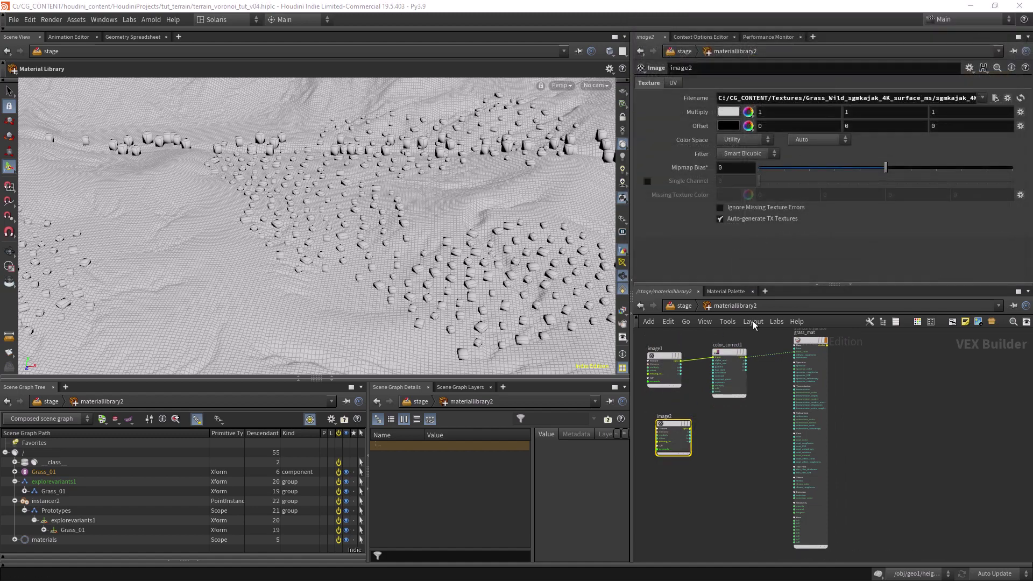
Connect image2's r output to grass_mat's specular_roughness and set image2's color space to Utility - Raw.
scroll(717, 409, "up", 3)
middle_click_drag(828, 374, 747, 411)
scroll(715, 459, "down", 3)
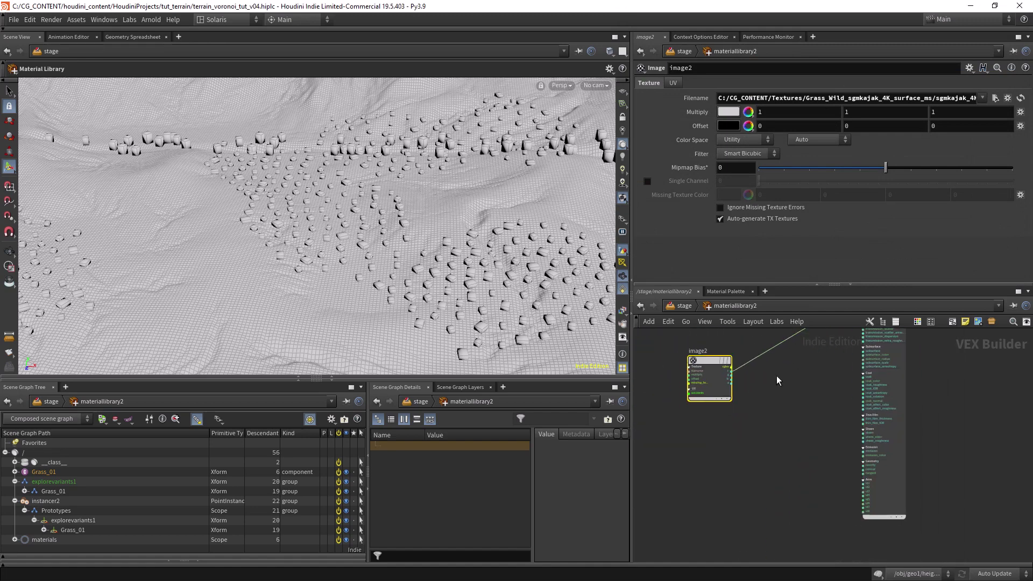
left_click(760, 141)
left_click(744, 256)
left_click(817, 140)
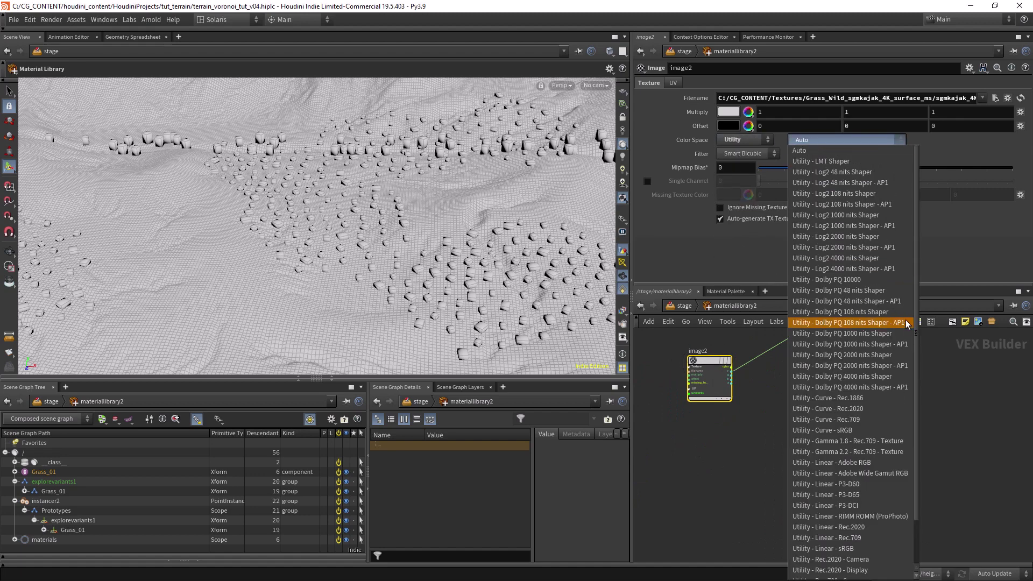
left_click(810, 574)
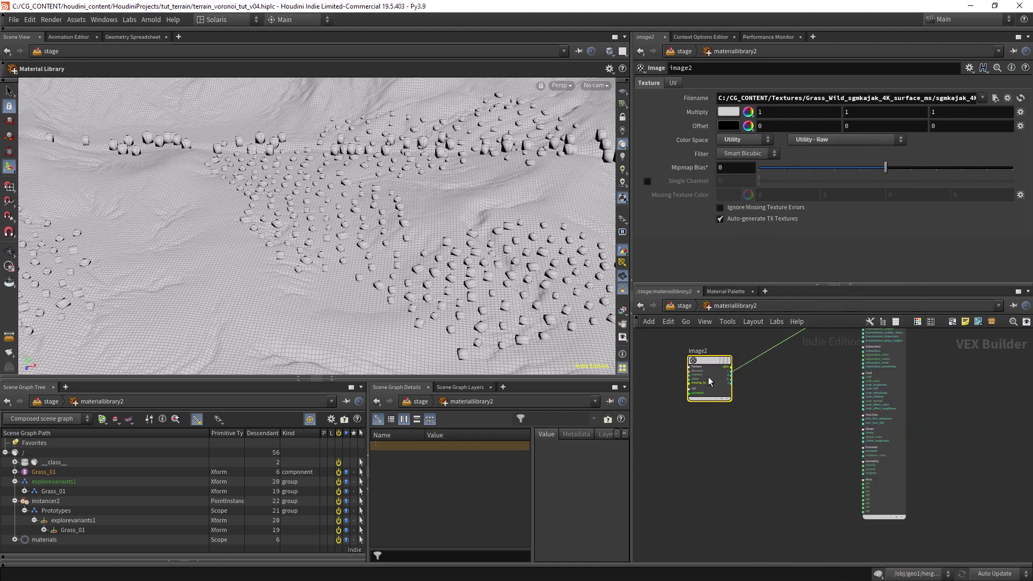
Duplicate image2 below itself as image3 and load sgmkajak_4K_Normal.jpg into it.
left_click_drag(709, 360, 709, 432, "alt")
left_click(995, 97)
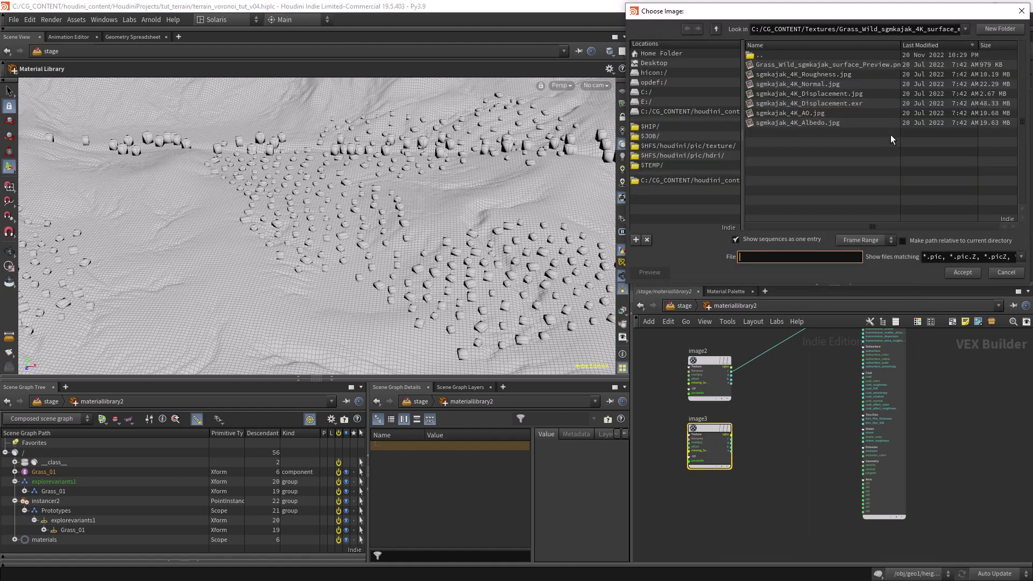
left_click(837, 85)
double_click(838, 86)
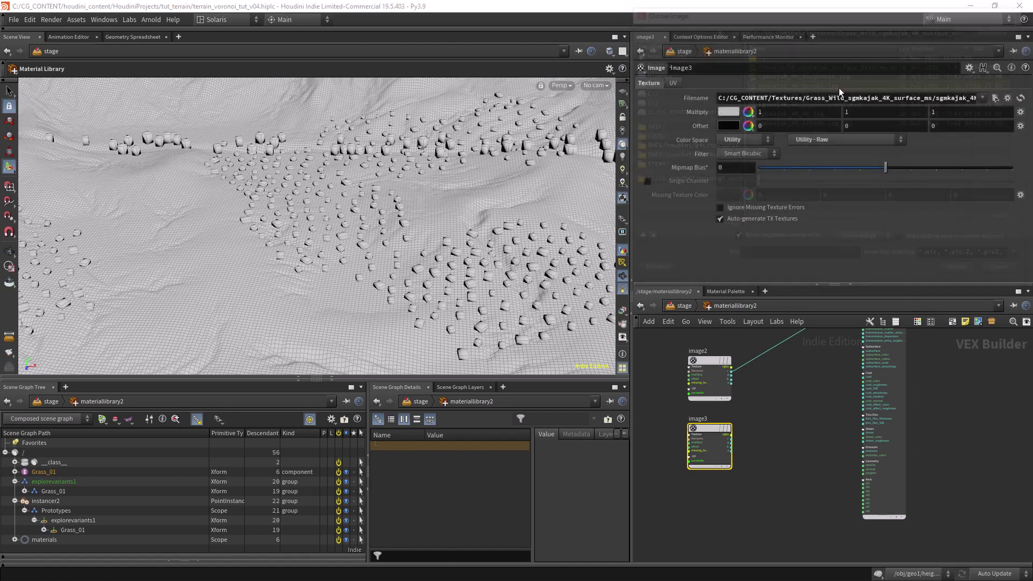
Add a Bump 2D node fed by image3 as its bump map and connect its vector output to grass_mat's normal input.
scroll(758, 409, "up", 2)
key("Tab")
type("bump")
key("Return")
left_click(751, 432)
left_click_drag(726, 449, 763, 435)
middle_click_drag(827, 420, 751, 419)
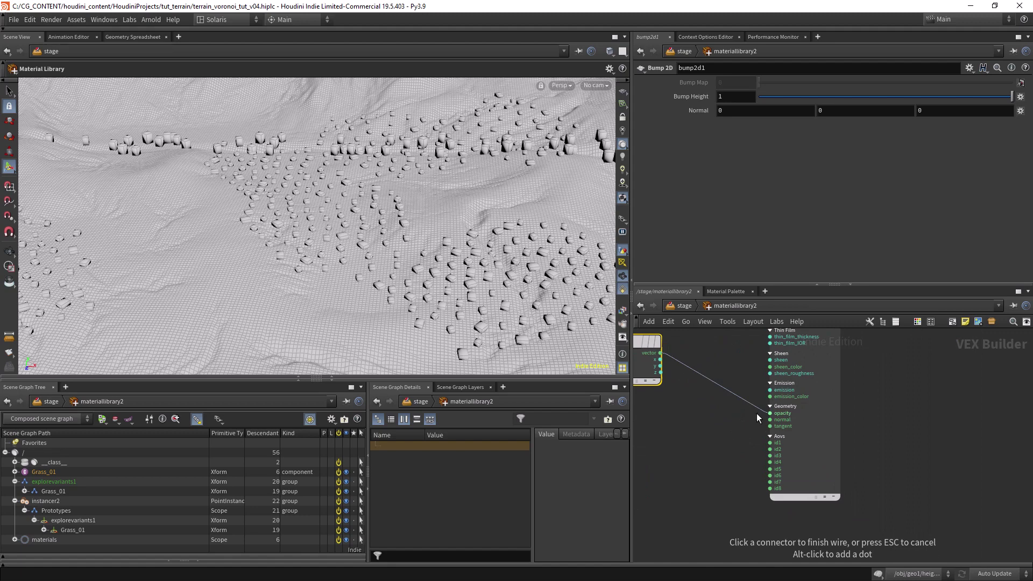
left_click(769, 420)
scroll(722, 415, "down", 5)
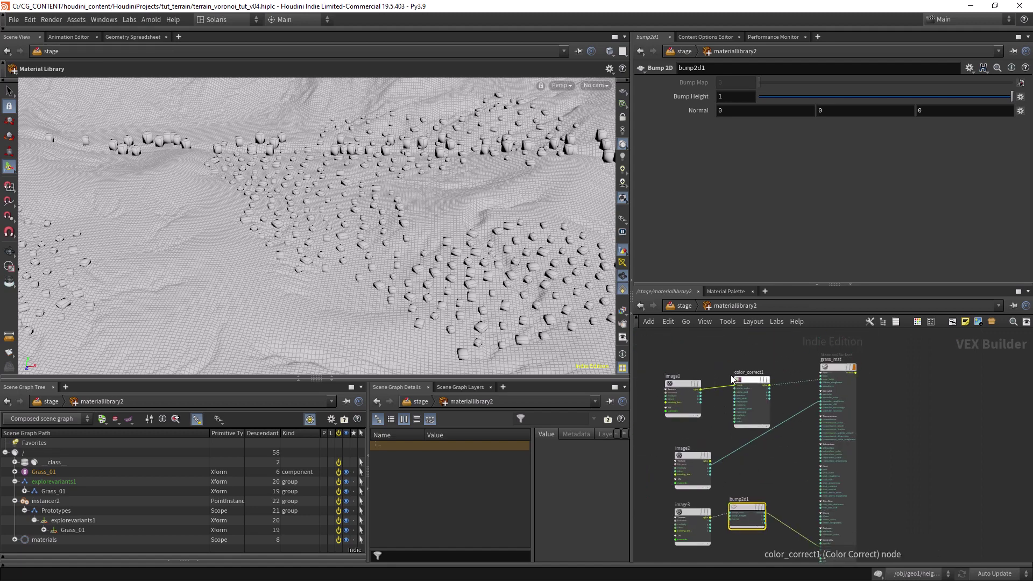
Duplicate image1 below image3 as image4 and look through the sgmkajak texture folder for its map.
middle_click_drag(737, 380, 722, 370)
left_click_drag(722, 370, 667, 348)
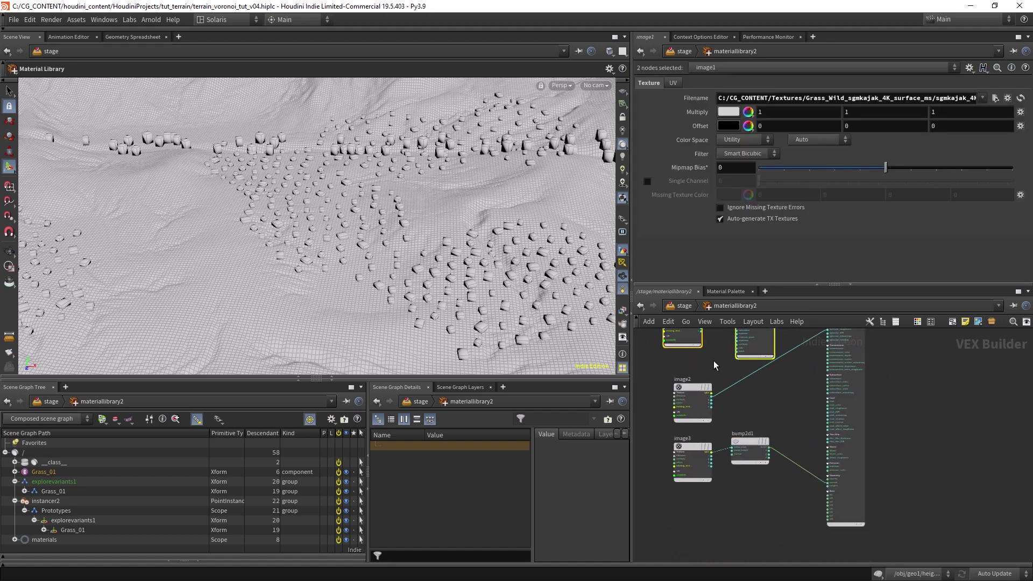
middle_click_drag(700, 363, 684, 400)
left_click(669, 351)
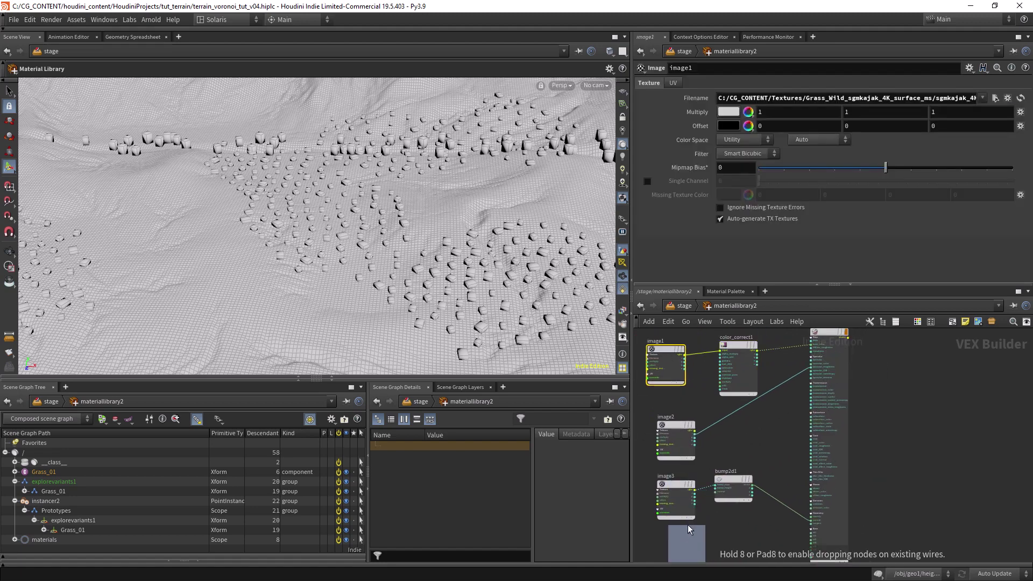
middle_click_drag(731, 525, 686, 427)
scroll(679, 437, "up", 5)
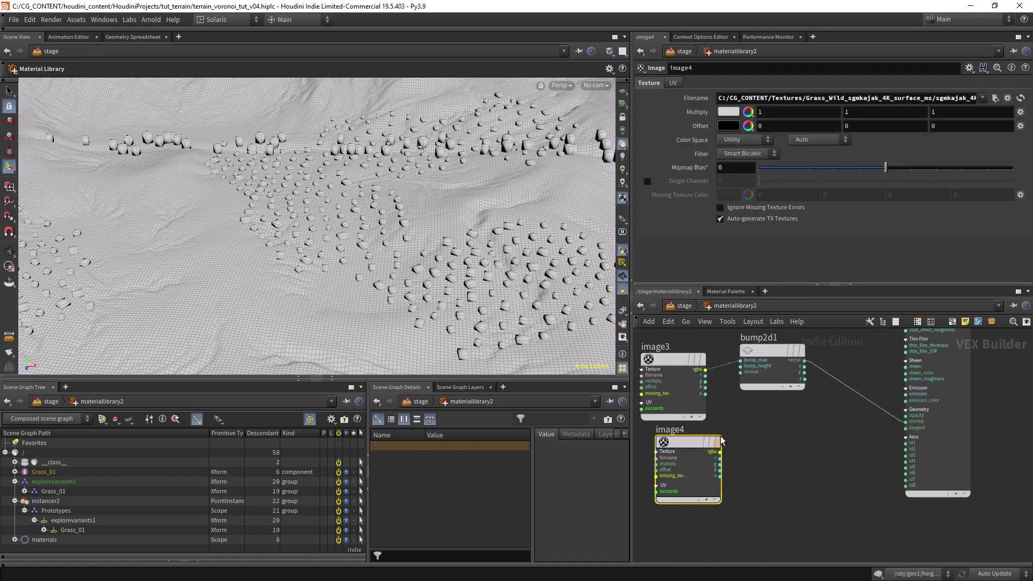
scroll(685, 454, "down", 2)
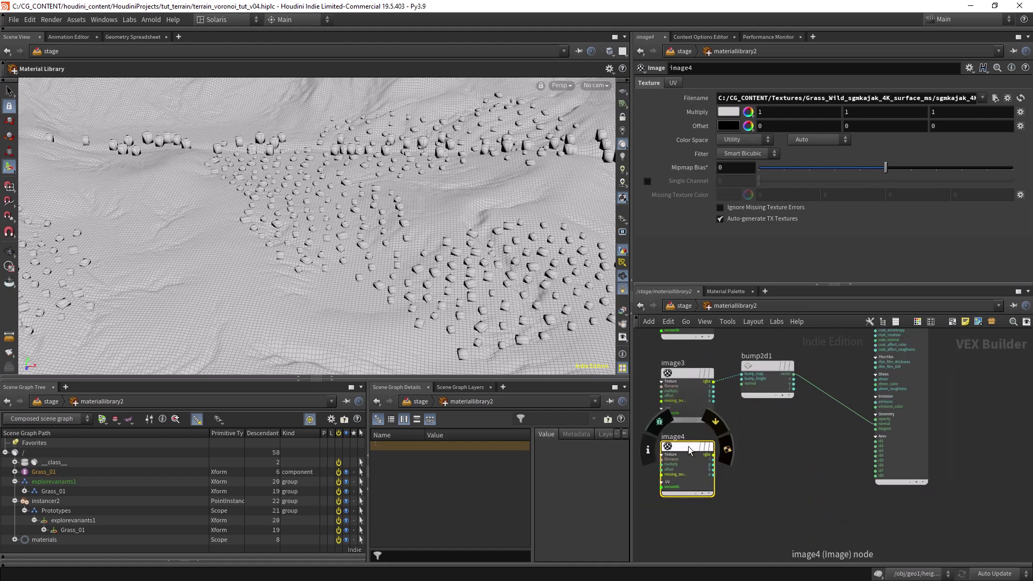
left_click(995, 98)
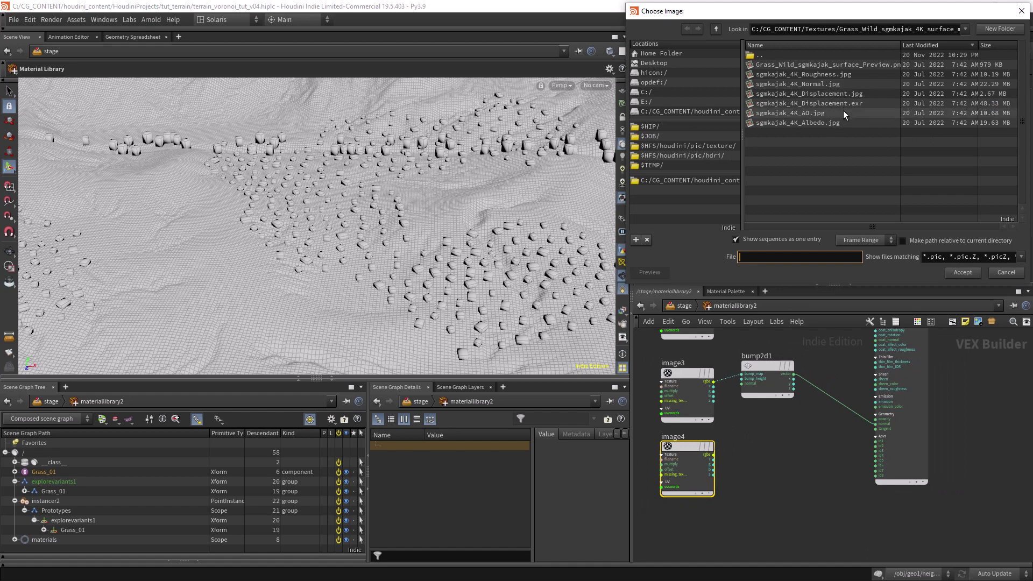
double_click(857, 73)
Check the Textures directory and its Grass_Wild_sgmkajak_4K_surface_ms folder for a suitable image1 texture.
middle_click_drag(807, 355, 809, 557)
left_click(686, 389)
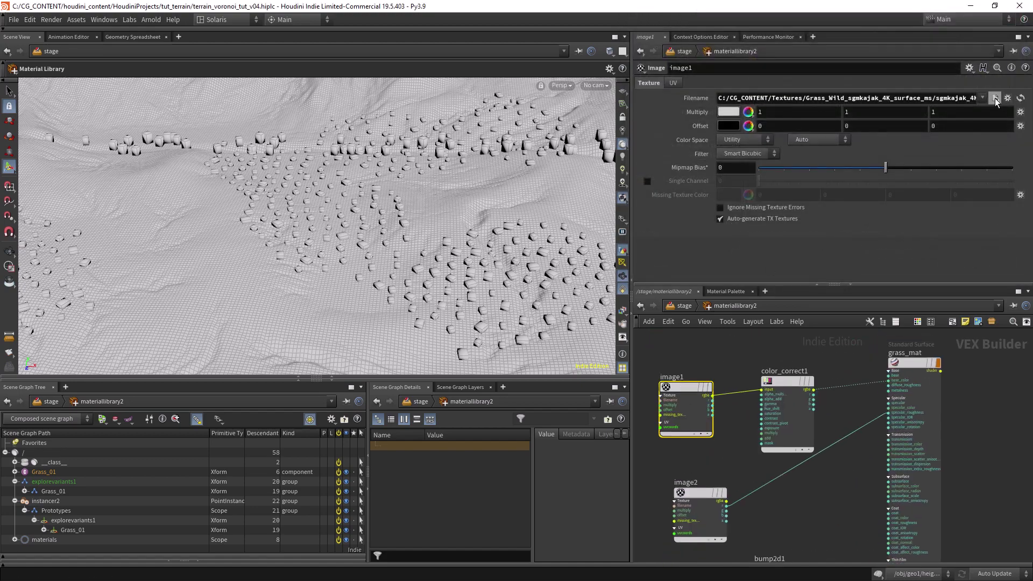
left_click(995, 99)
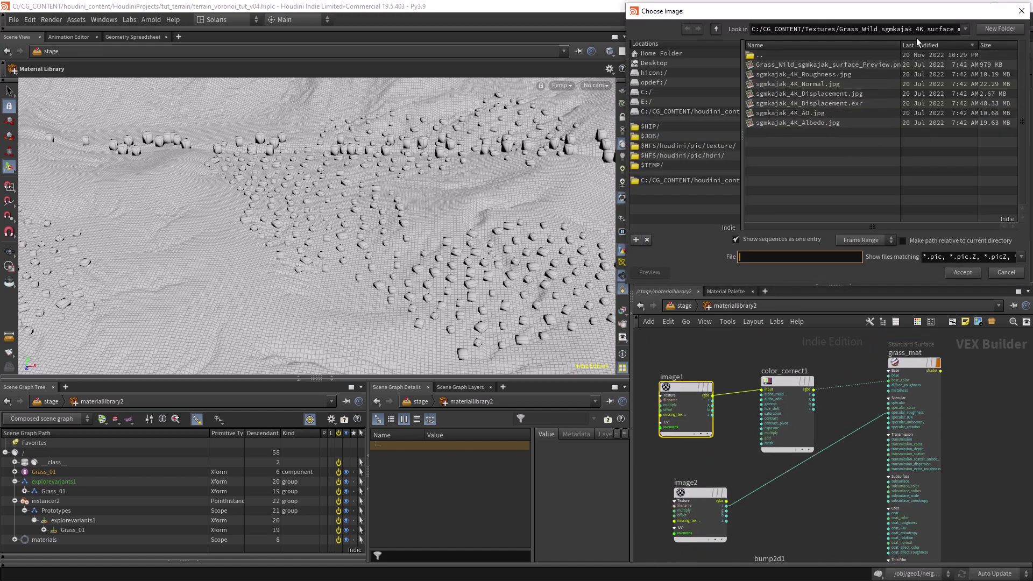
left_click(715, 30)
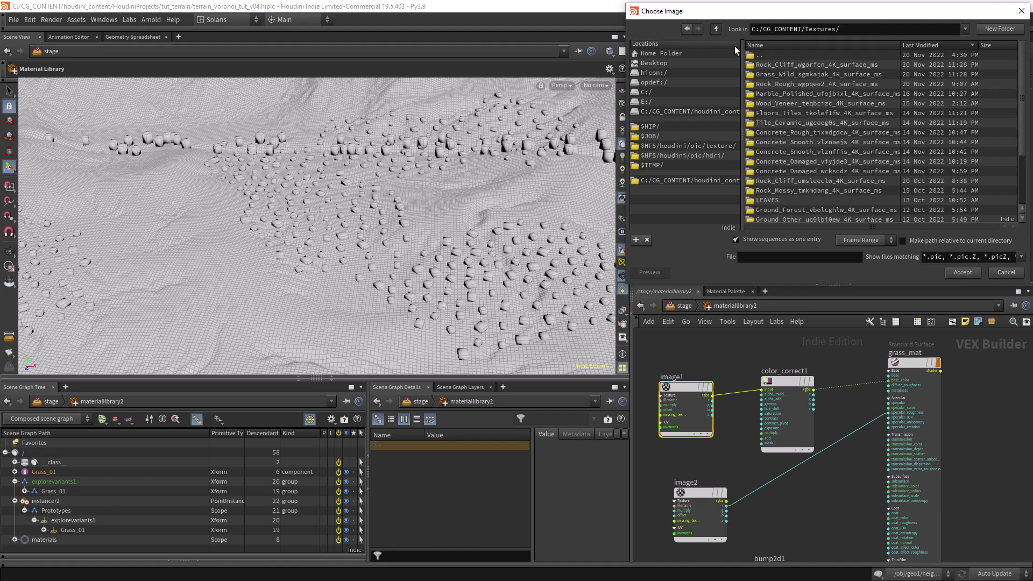
double_click(796, 75)
left_click(796, 65)
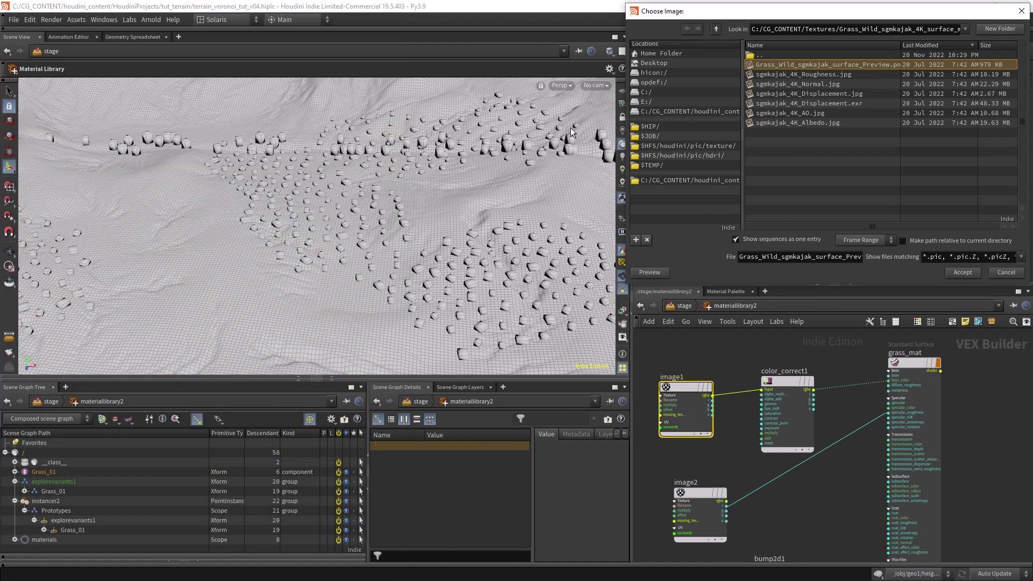
left_click(828, 46)
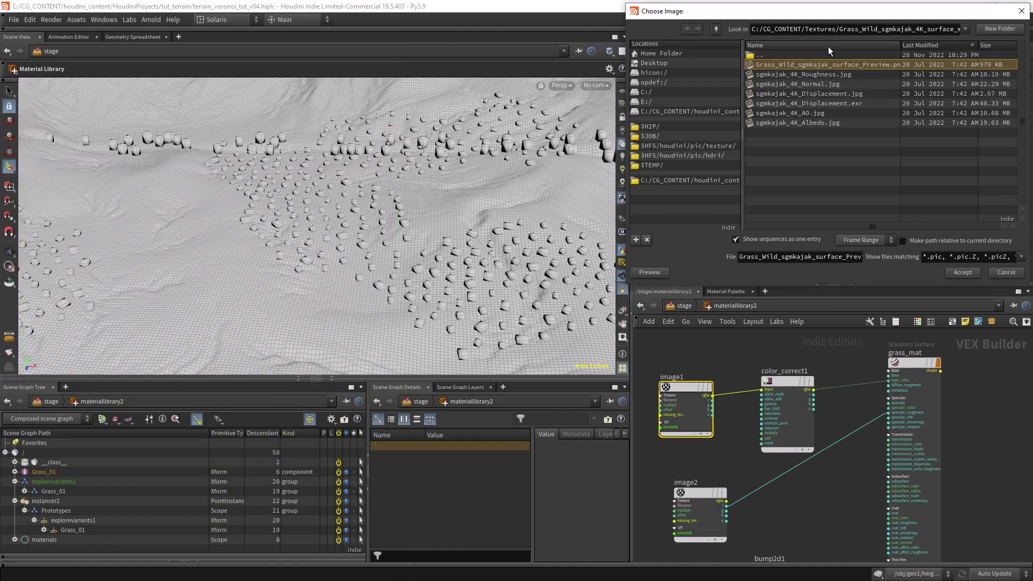
Load vlkhcbxia_2K_Albedo.jpg from Models/Grass_vlkhcbxia_2K_3dplant_ms/Textures/Atlas into image1.
left_click(716, 29)
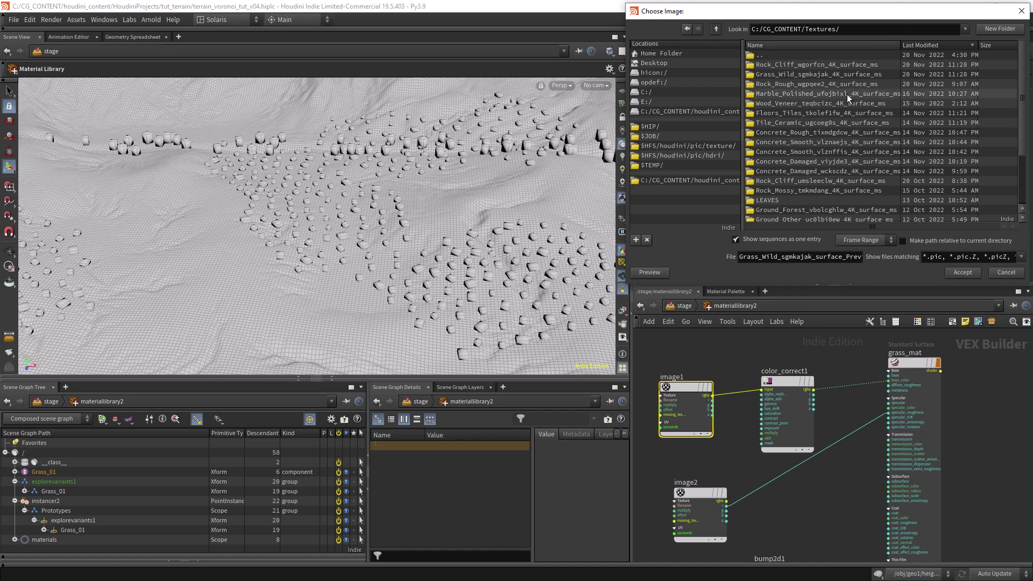
scroll(824, 135, "down", 1)
left_click(716, 30)
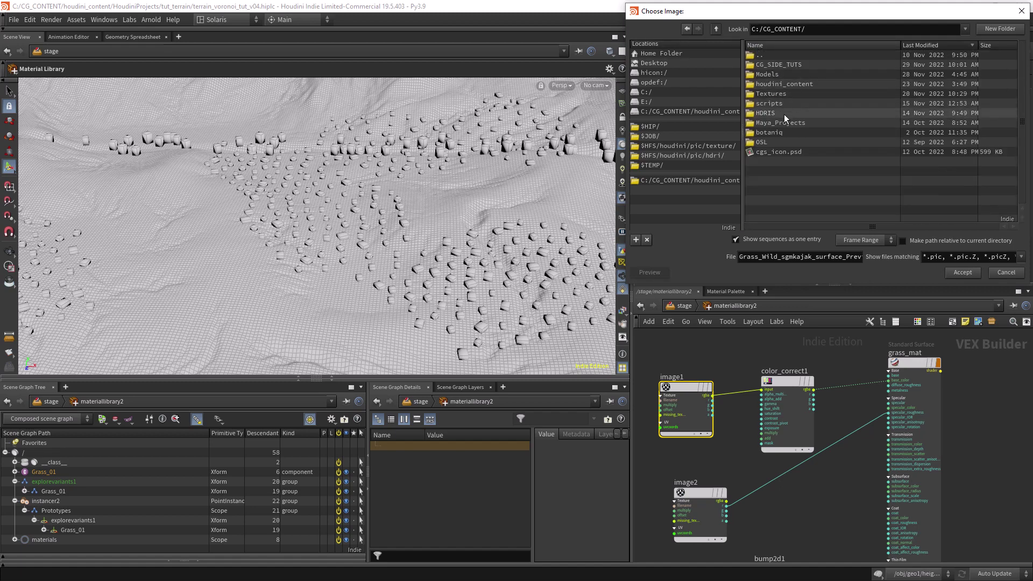
double_click(788, 86)
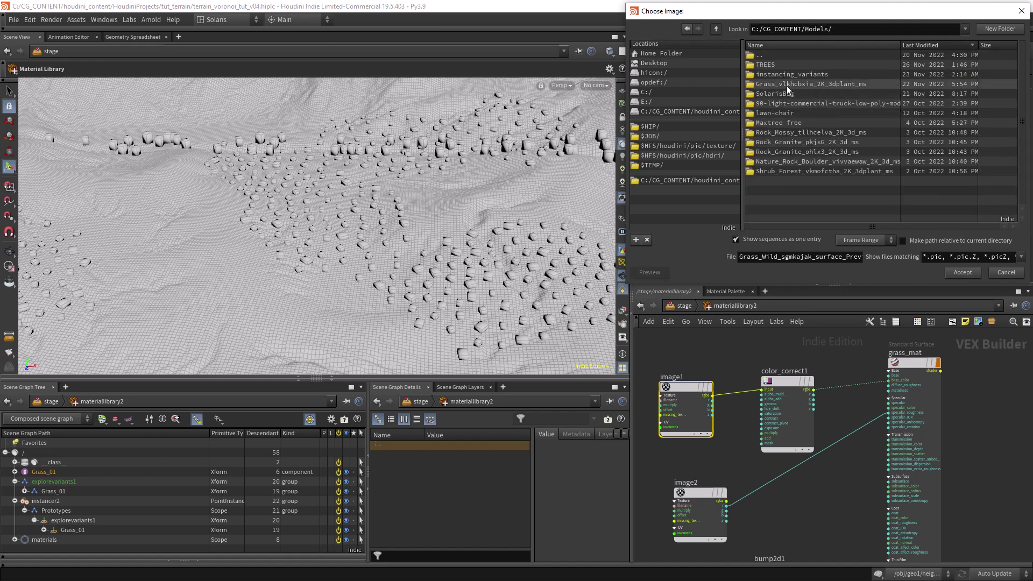
double_click(810, 84)
scroll(796, 162, "down", 3)
double_click(794, 209)
double_click(775, 75)
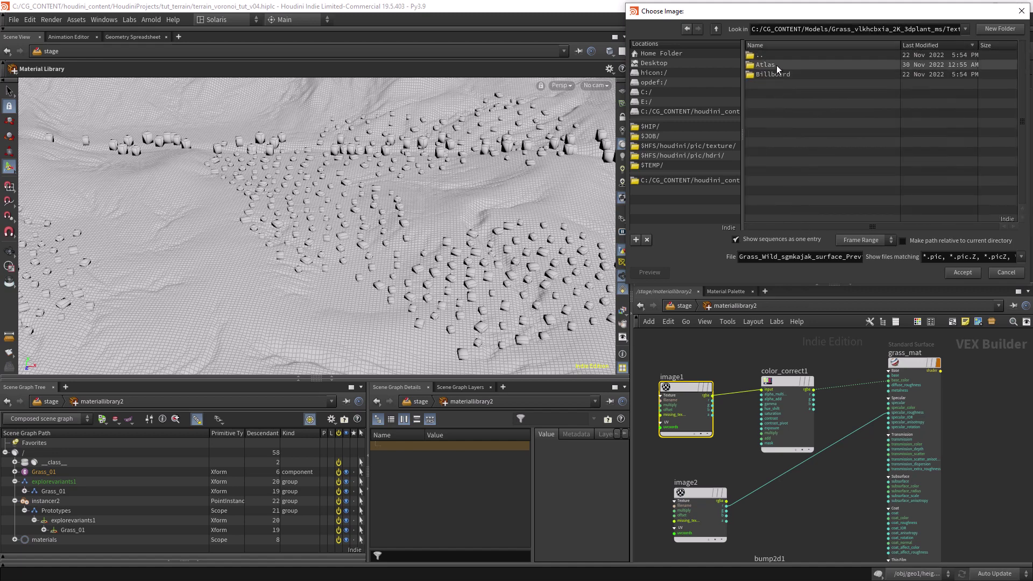
double_click(823, 124)
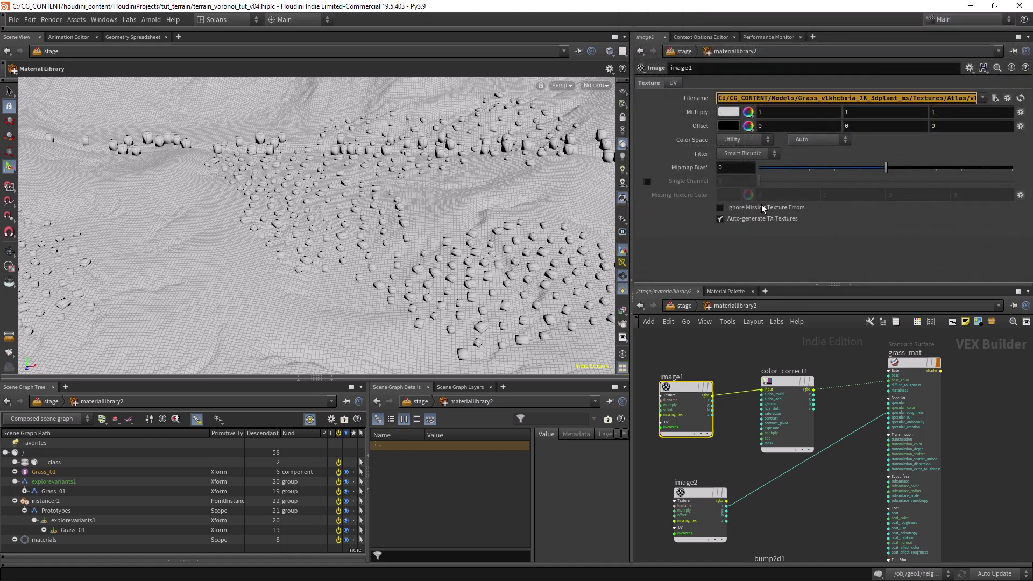
Replace image2's texture with vlkhcbxia_2K_Roughness.jpg from the grass plant's Atlas folder.
left_click(697, 490)
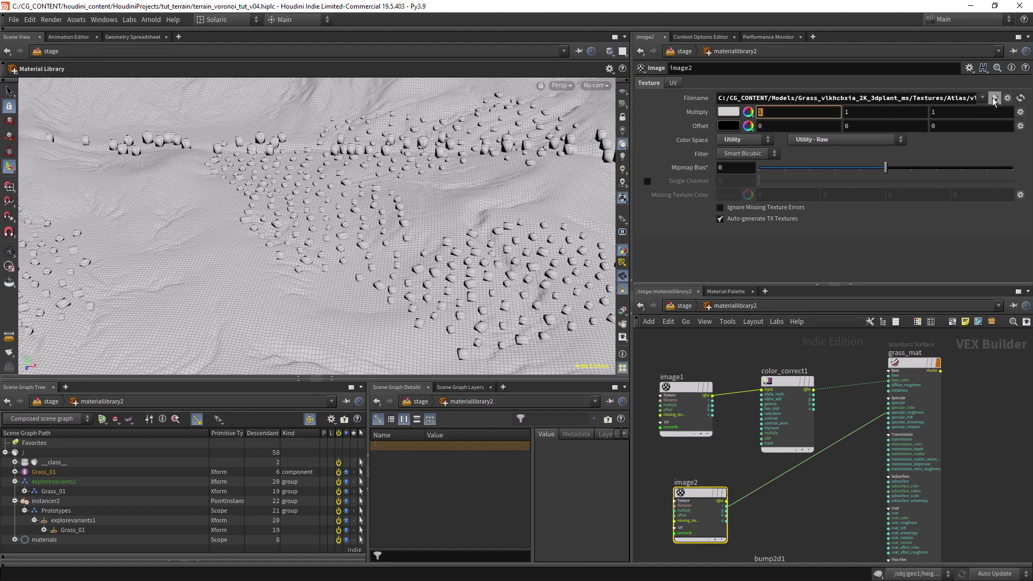
left_click(994, 99)
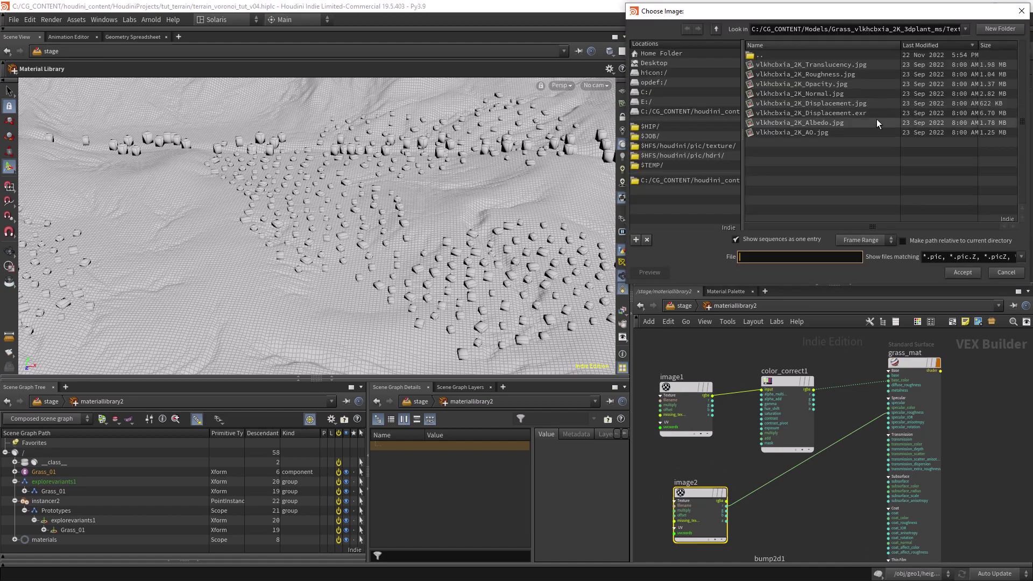
double_click(846, 76)
Point image3 to the grass plant's Atlas folder and load vlkhcbxia_2K_Normal.jpg into it.
middle_click_drag(710, 554, 703, 404)
left_click(703, 428)
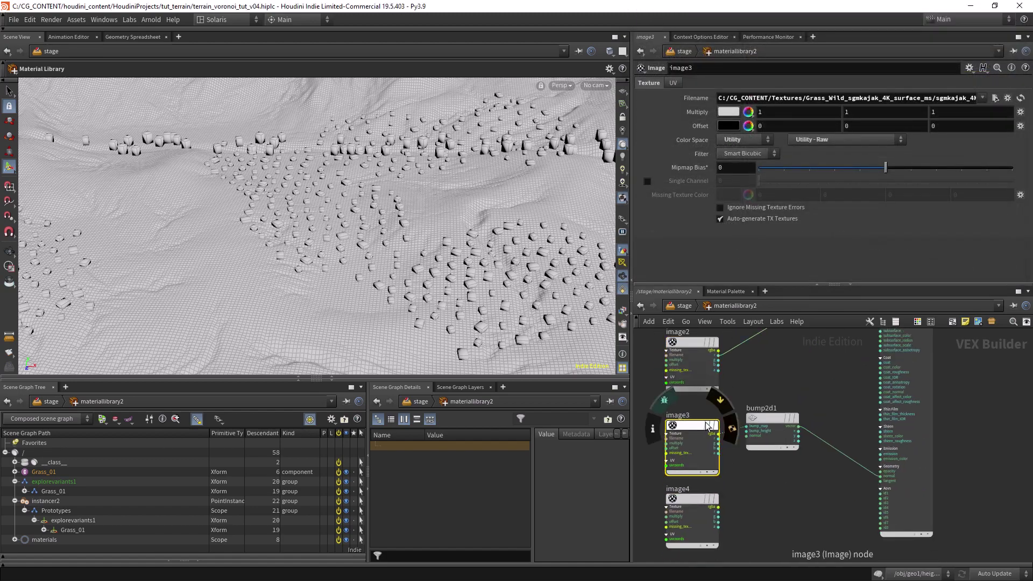
key("ctrl+a")
type("rass_vlkhcbxia_2K_3dplant_ms/Textures/Atlas/vlkhcbxia_2K_Albedo.jpg")
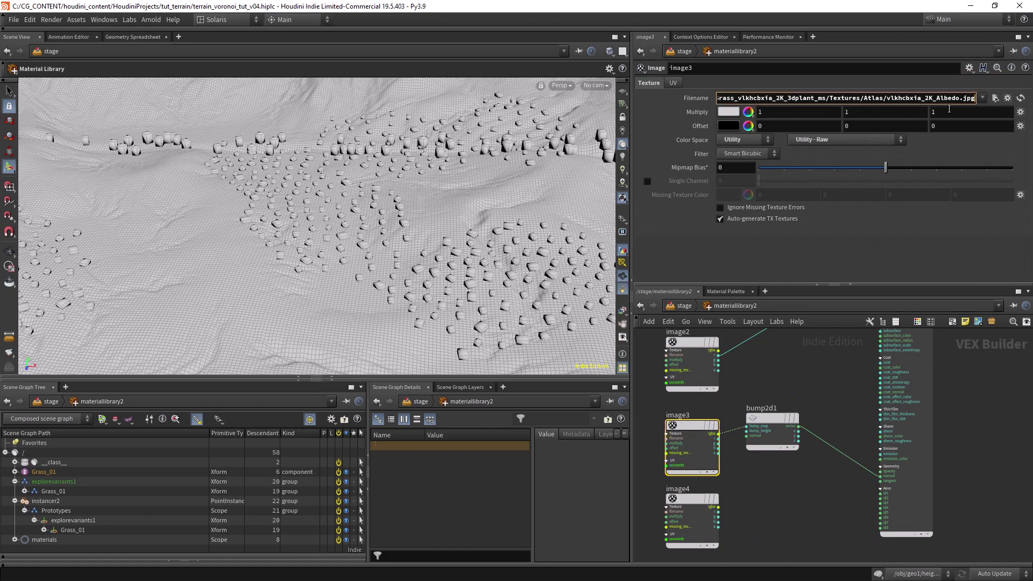
left_click(994, 99)
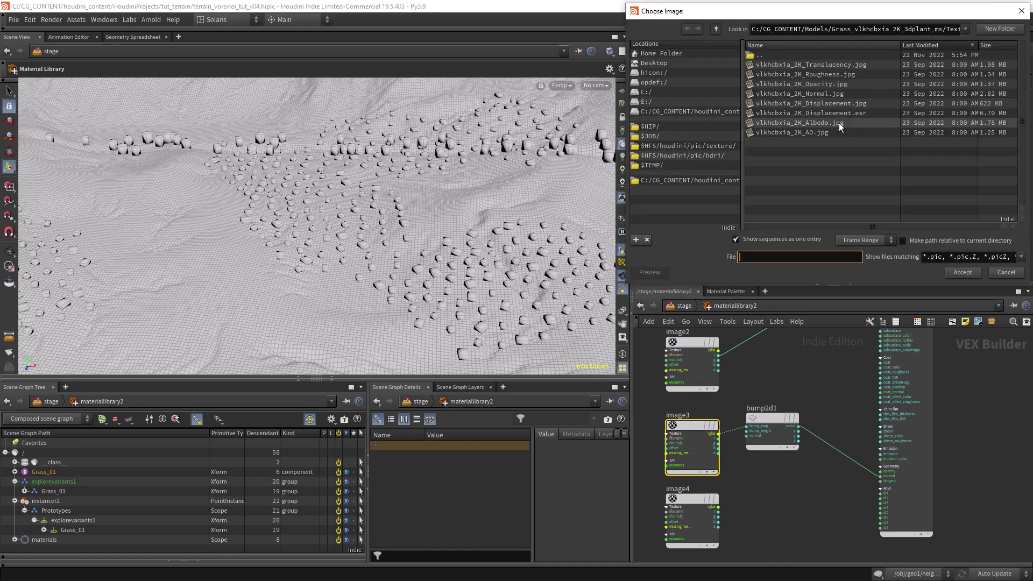
double_click(839, 95)
middle_click_drag(692, 499, 700, 439)
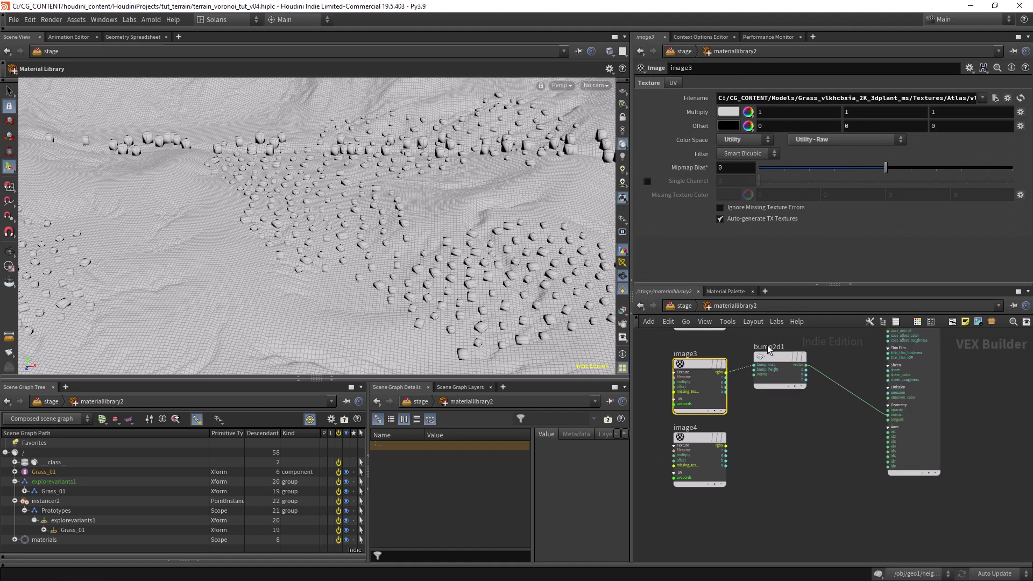
Load vlkhcbxia_2K_Translucency.jpg from the grass plant's Textures/Atlas folder into image4.
left_click(699, 439)
left_click(995, 98)
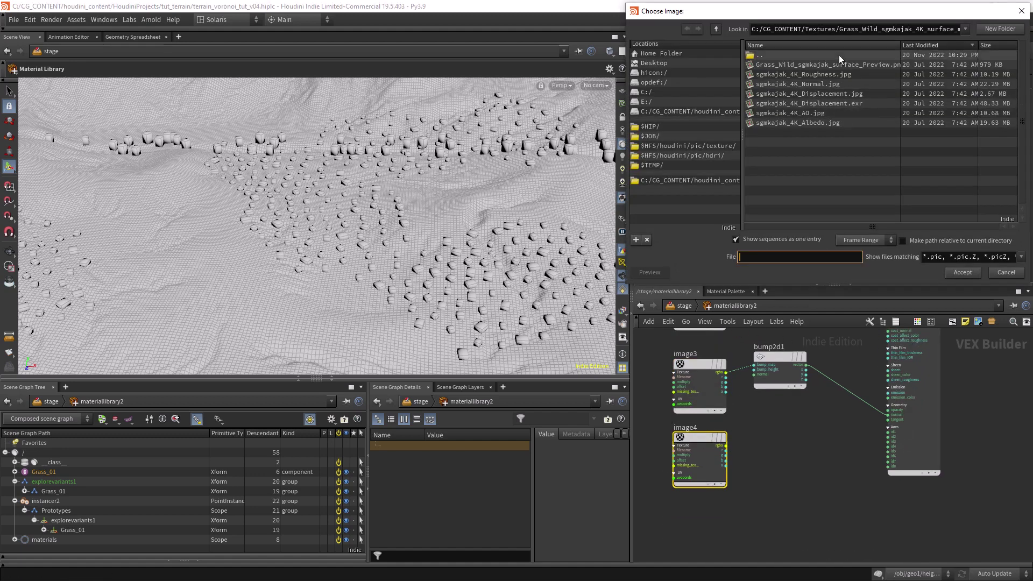
left_click(1019, 11)
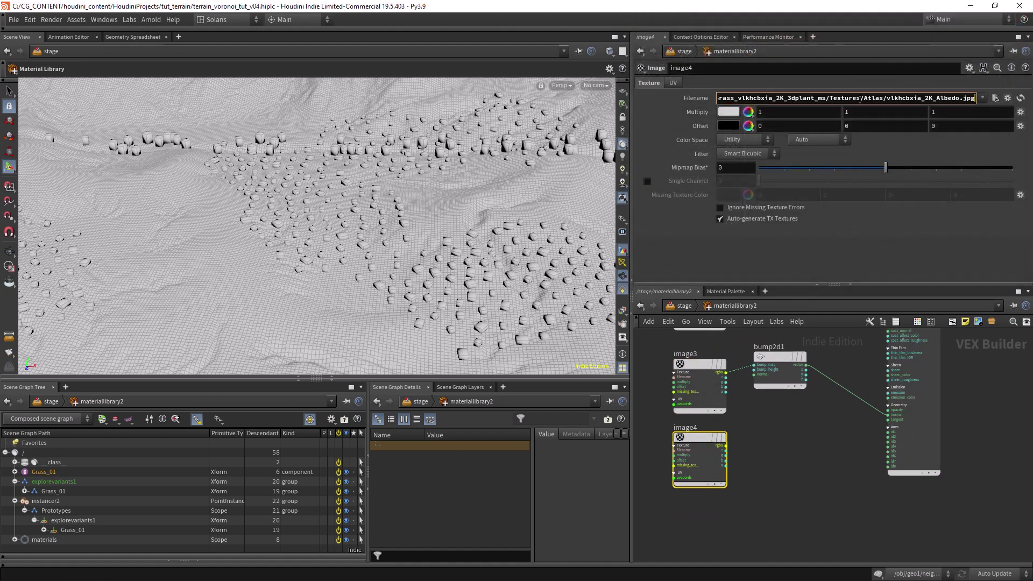
left_click(995, 99)
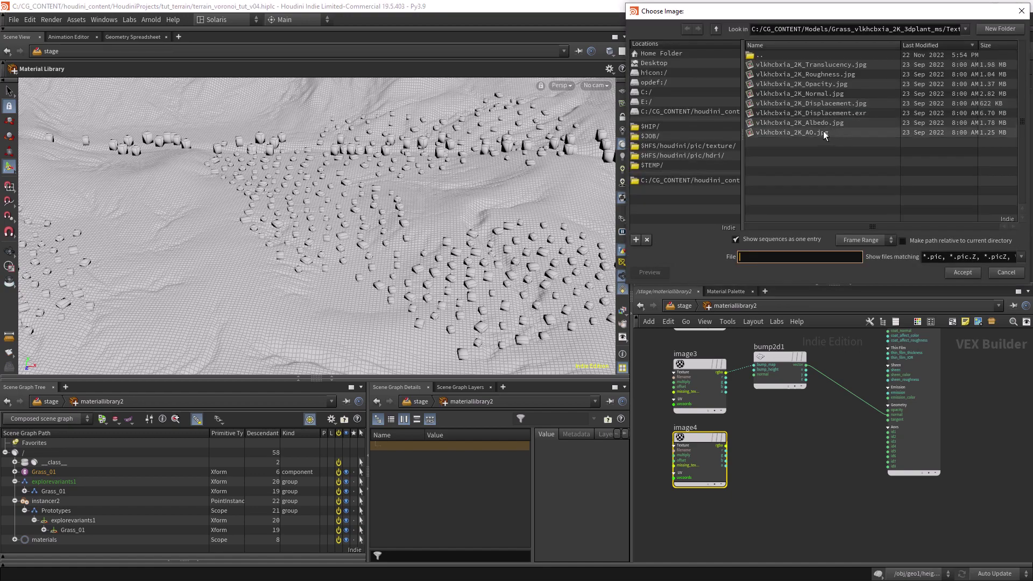
double_click(829, 64)
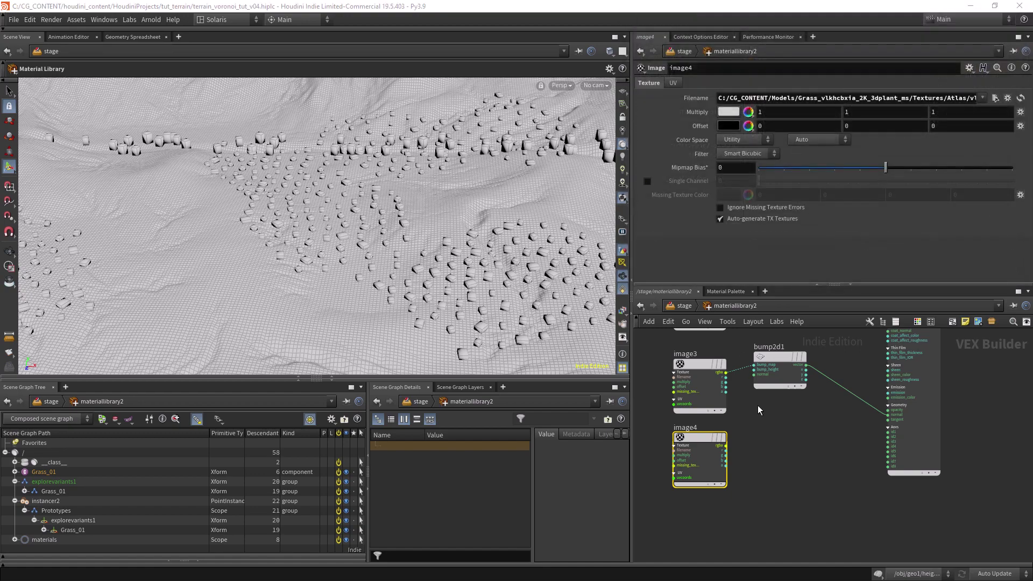
Connect the image4 texture output to the subsurface_color input of the grass_mat standard surface.
scroll(722, 456, "up", 3)
middle_click_drag(833, 422, 751, 456)
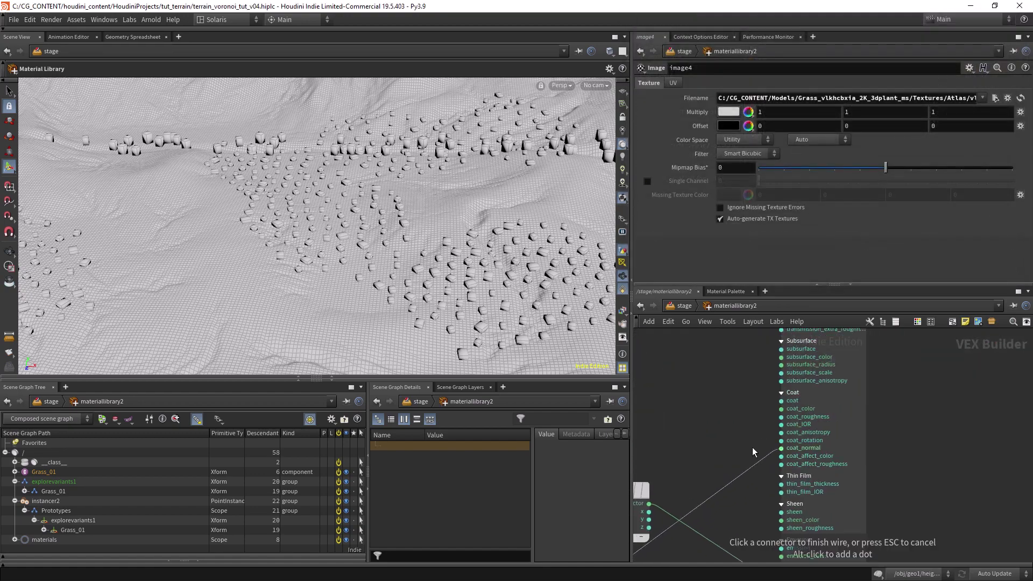
left_click(775, 365)
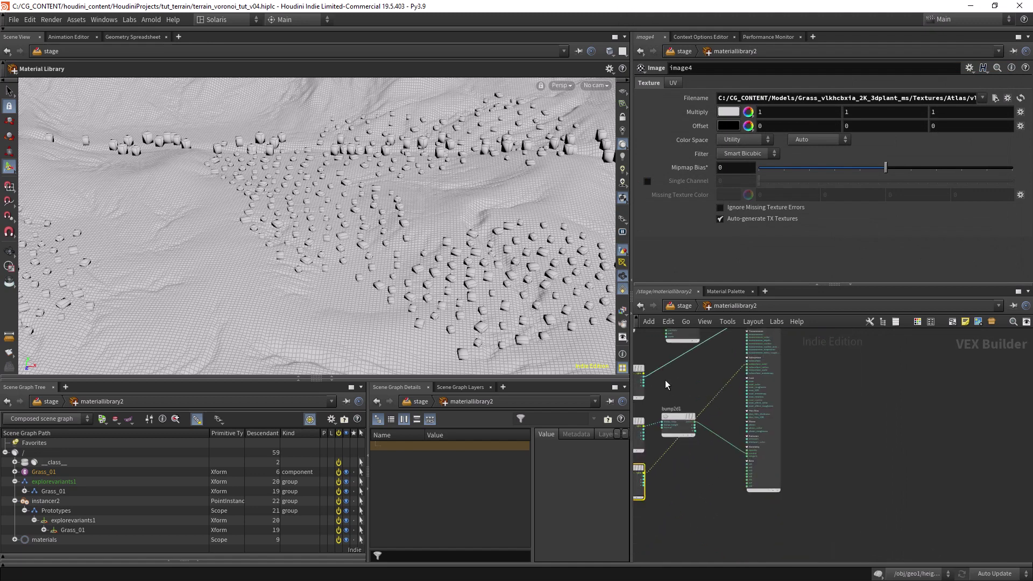
scroll(700, 474, "down", 5)
Set the Subsurface weight of the grass_mat shader to 0.42.
left_click(745, 380)
left_click_drag(1027, 105, 1026, 159)
left_click_drag(805, 182, 826, 184)
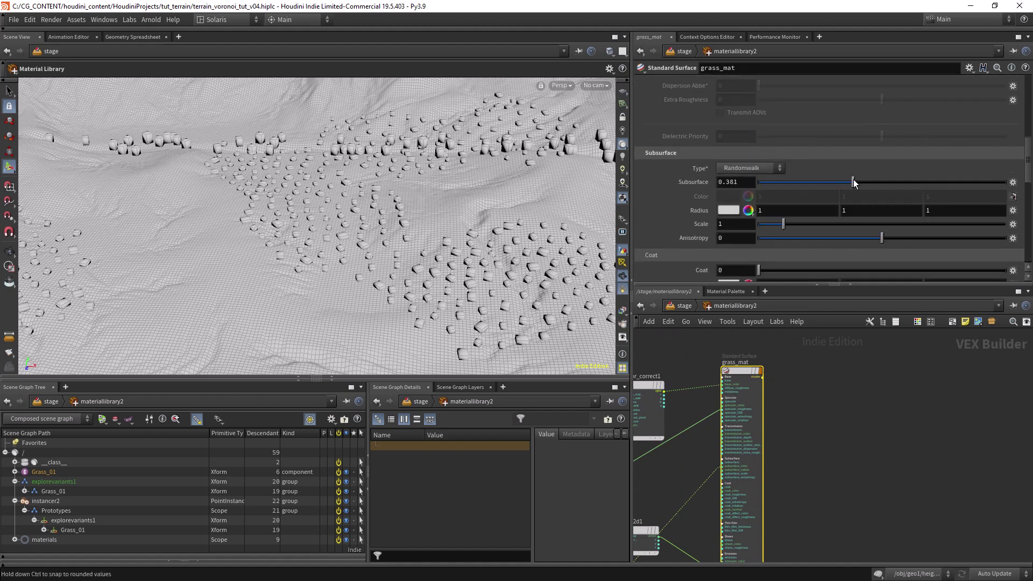
Return to the stage network and have materiallibrary2 assign grass_mat to /instancer2/Prototypes/explorevariants1/Grass_01.
left_click(9, 252)
left_click_drag(376, 205, 394, 240)
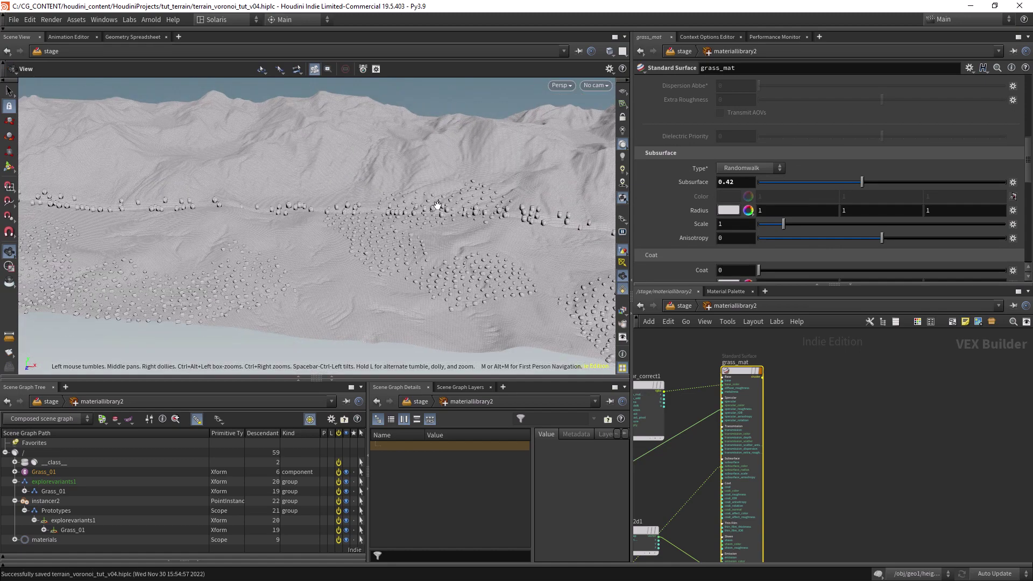
scroll(463, 210, "up", 4)
left_click(685, 305)
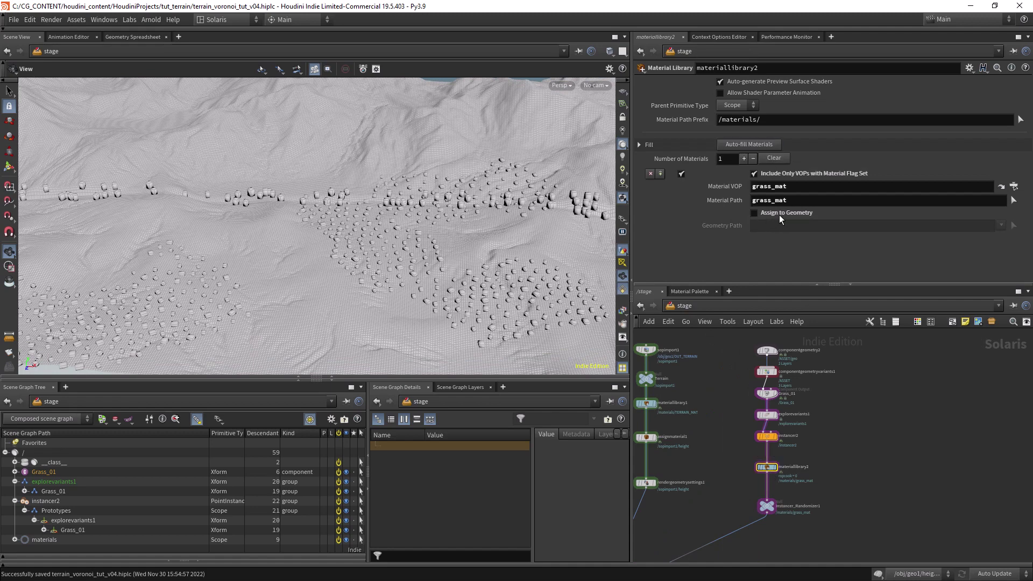
left_click(754, 213)
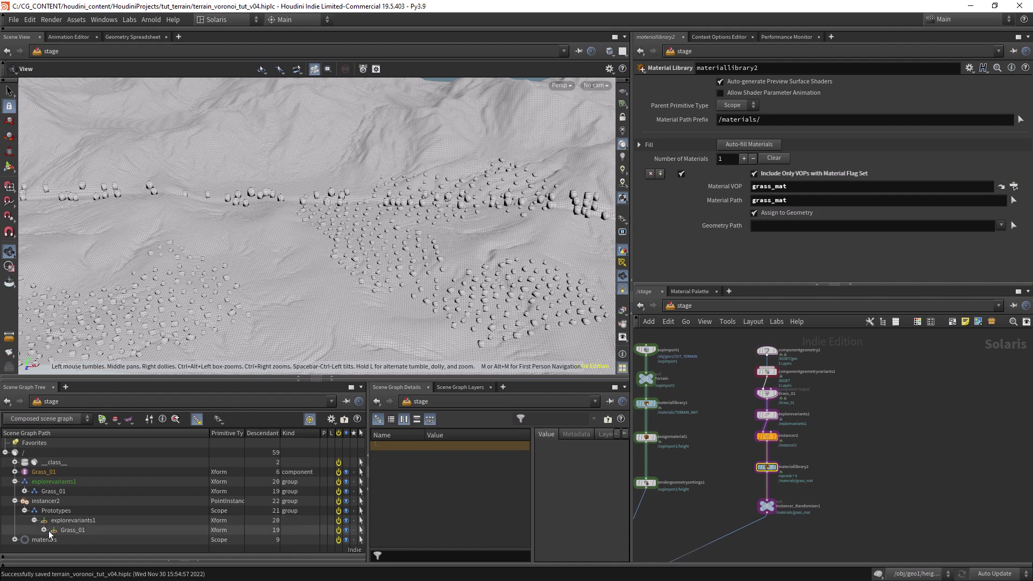
left_click_drag(72, 534, 776, 226)
Preview the terrain and scattered grass with the Arnold renderer, and return to the standard viewport display.
mouse_move(495, 247)
left_mouse_down()
mouse_move(468, 243)
mouse_move(554, 144)
left_mouse_up()
left_click(559, 85)
left_click(571, 157)
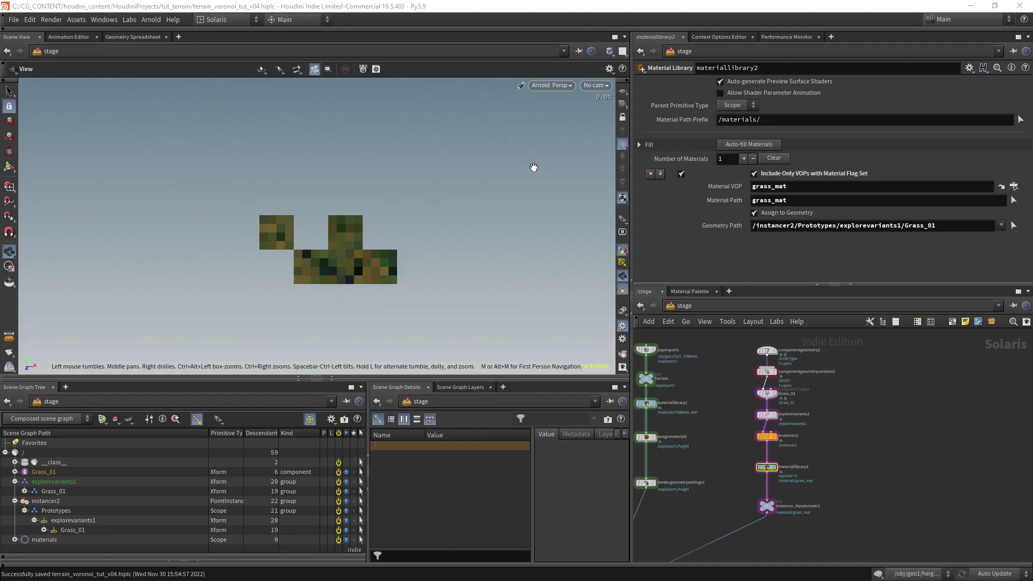
scroll(405, 261, "up", 3)
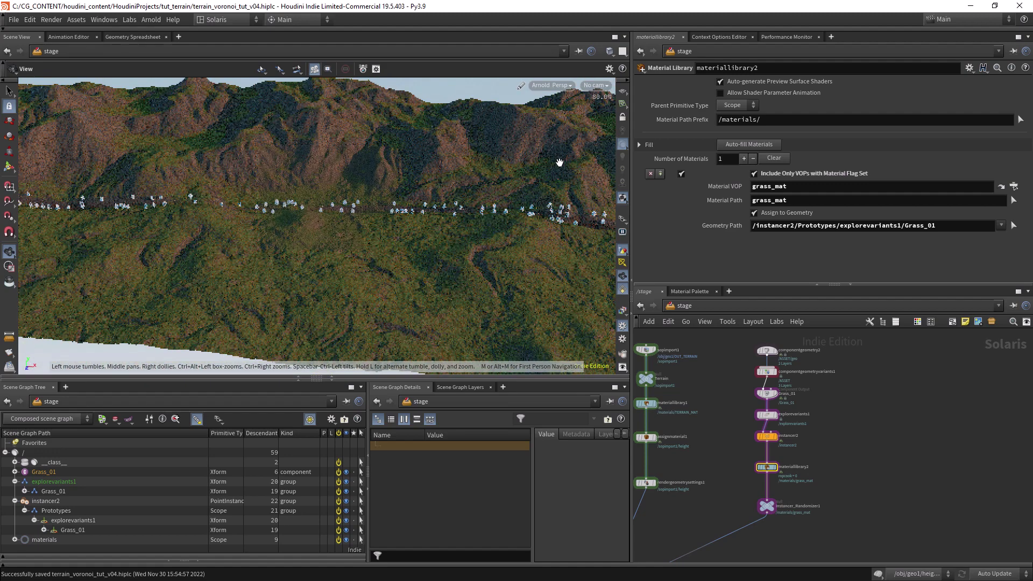
left_click(552, 85)
left_click(553, 128)
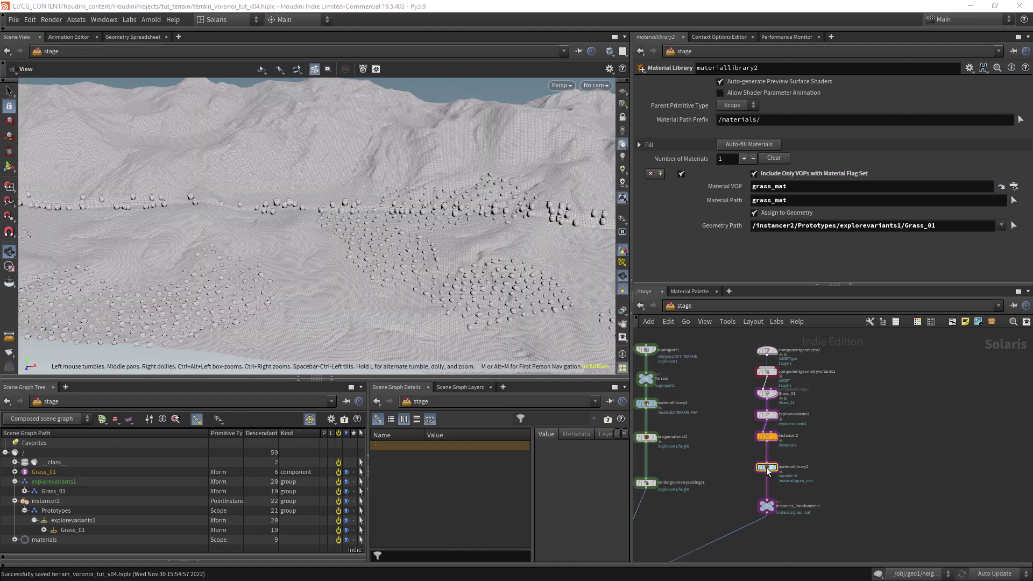
Set the Number of pts on Instancer_Randomizer1 to 30000.
key("Down")
type("30000")
key("Return")
Render the viewport with Arnold and examine the denser grass scatter on the terrain up close.
left_click(562, 85)
left_click(566, 159)
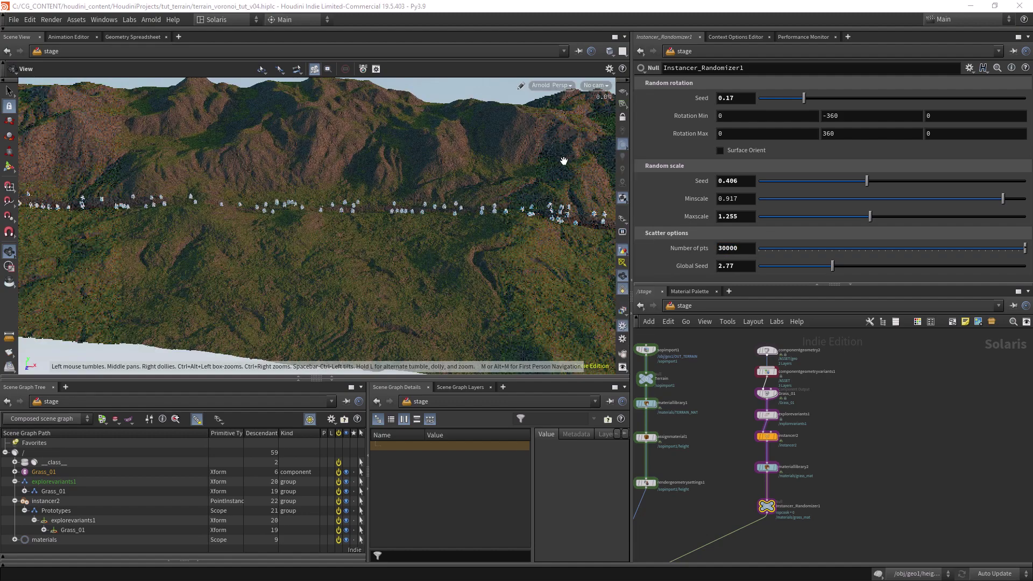
scroll(470, 219, "up", 5)
middle_click_drag(470, 219, 487, 172)
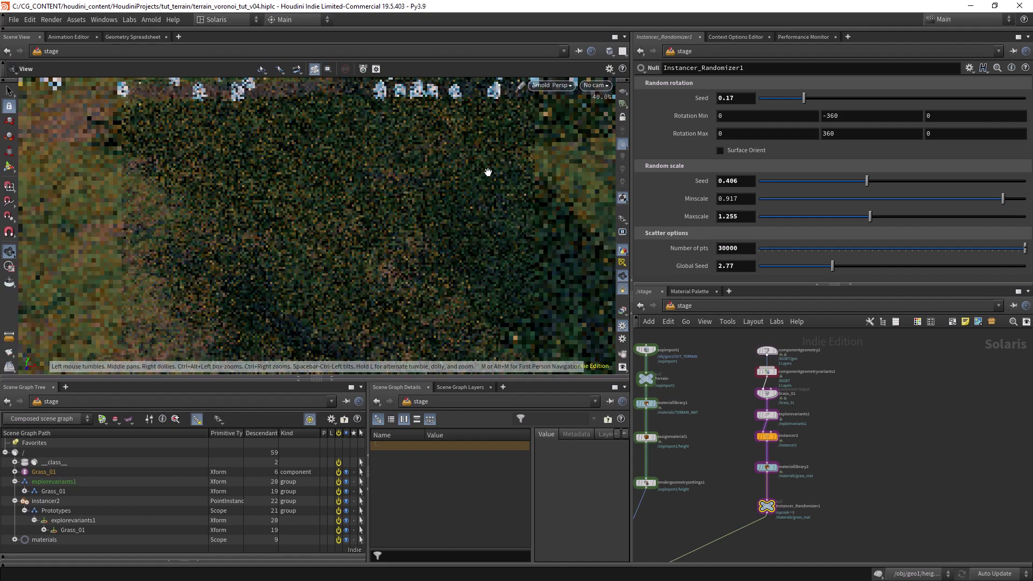
middle_click_drag(450, 253, 445, 224)
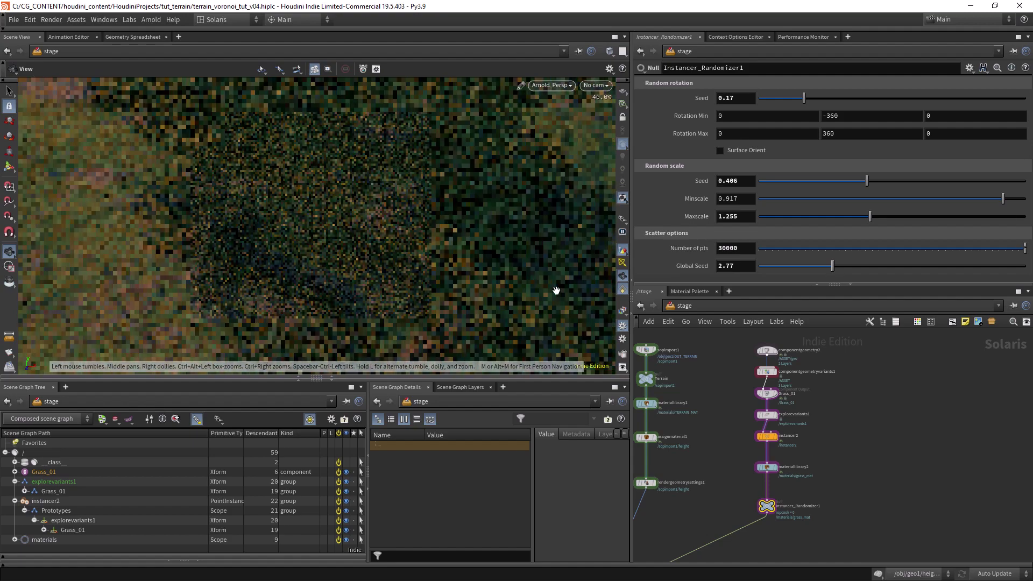
In materiallibrary2, set the color_correct1 node's exposure to 0.91 and hue shift to -0.04.
double_click(766, 466)
left_click(763, 371)
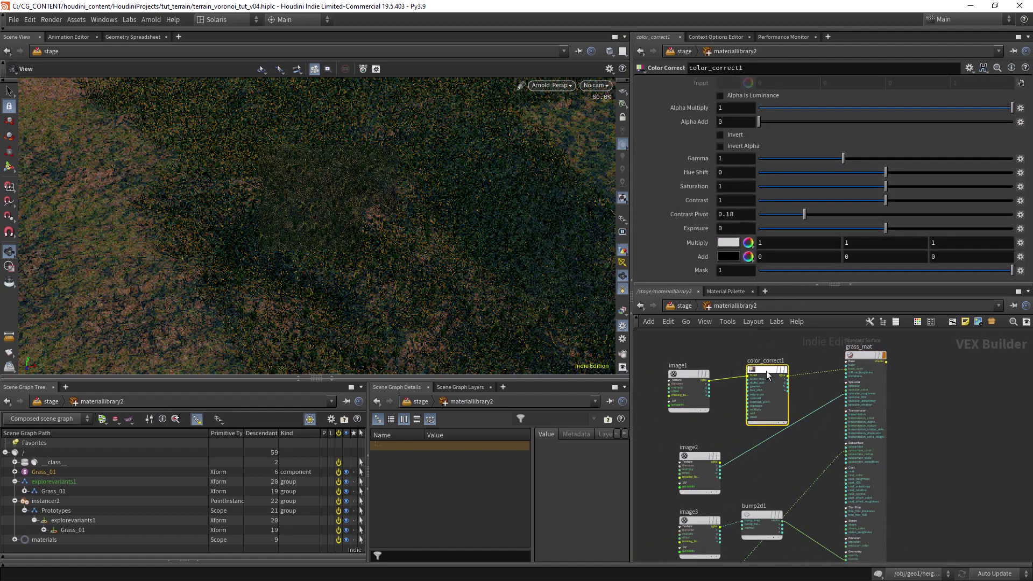
mouse_move(886, 229)
left_mouse_down()
mouse_move(909, 226)
mouse_move(897, 228)
left_mouse_up()
left_click_drag(885, 173, 880, 173)
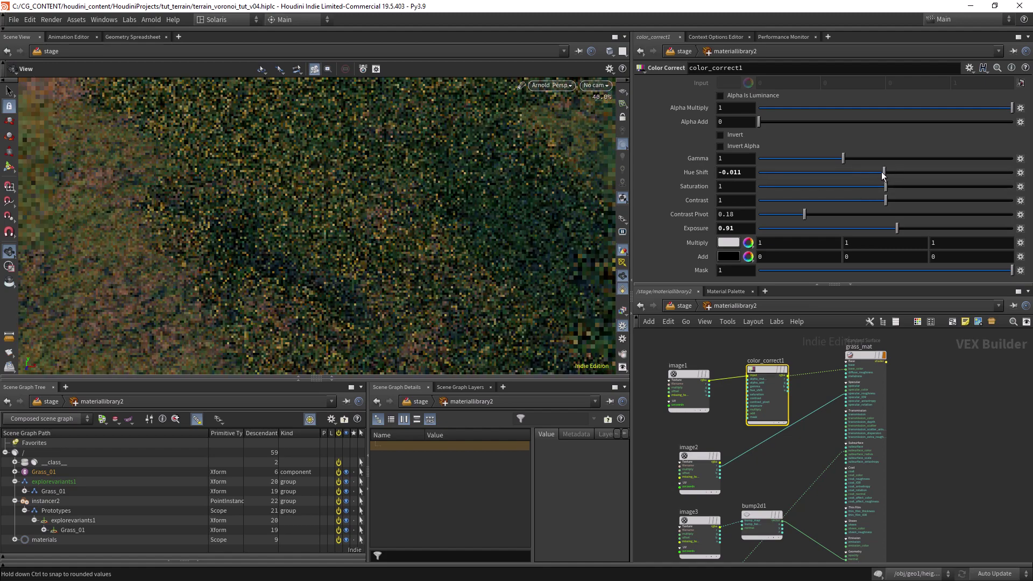
Render a region of the Arnold view covering the grass patch in the valley to check its color.
scroll(422, 245, "up", 3)
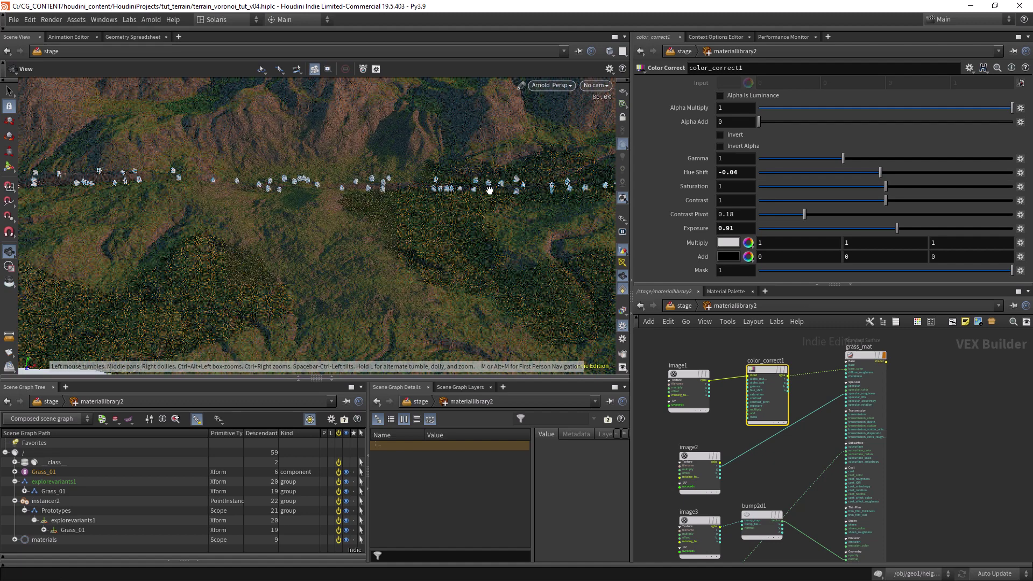
left_click(9, 268)
left_click_drag(318, 161, 529, 304)
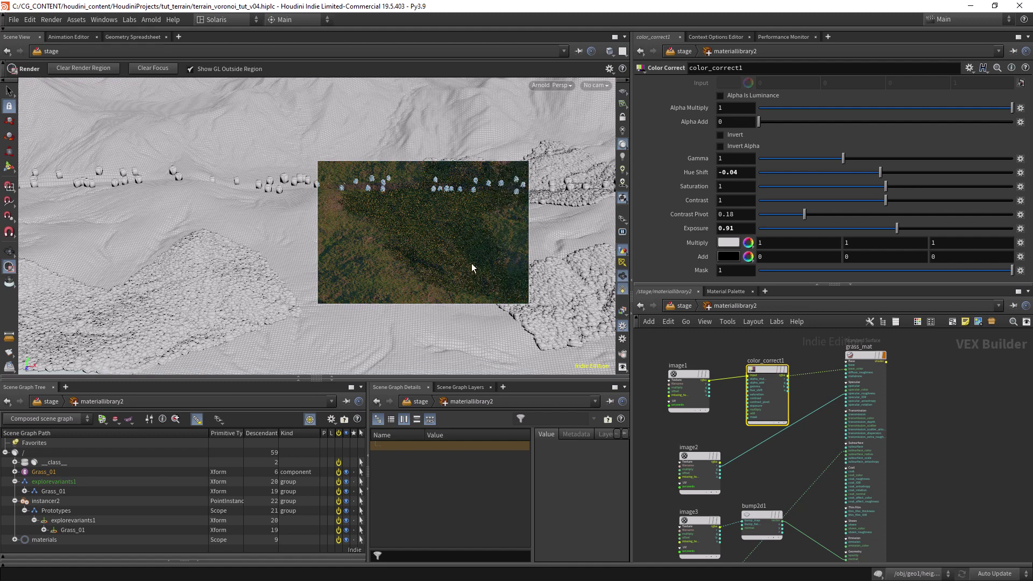
Switch the viewport from Arnold back to the standard GL display and frame the whole terrain.
left_click(8, 252)
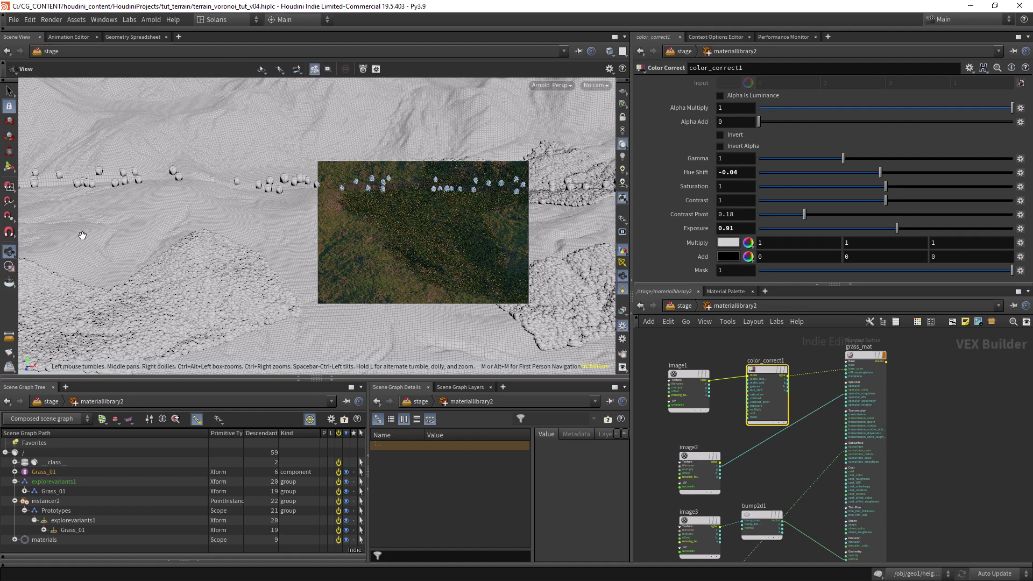
left_click(554, 85)
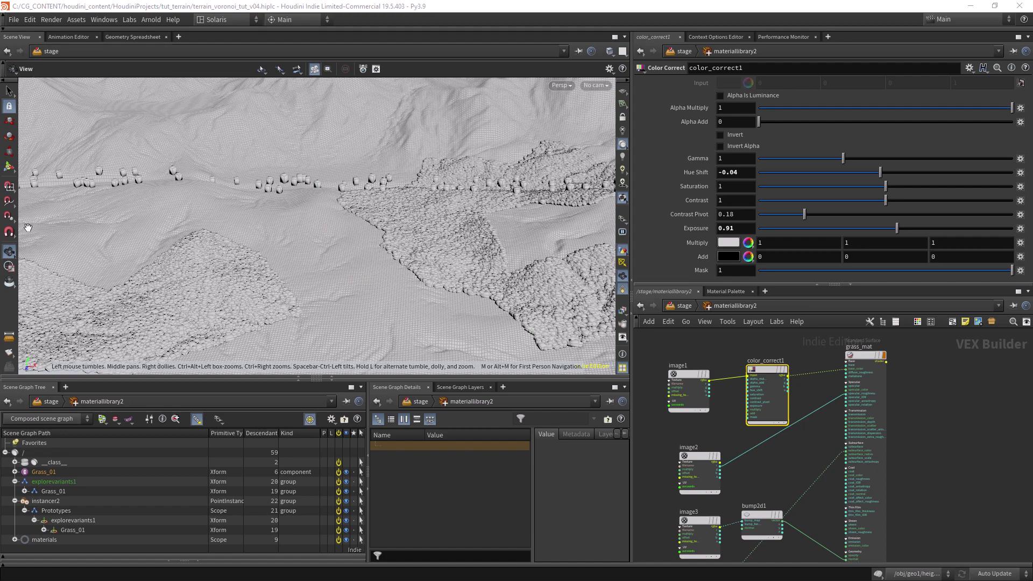
left_click_drag(109, 248, 377, 301)
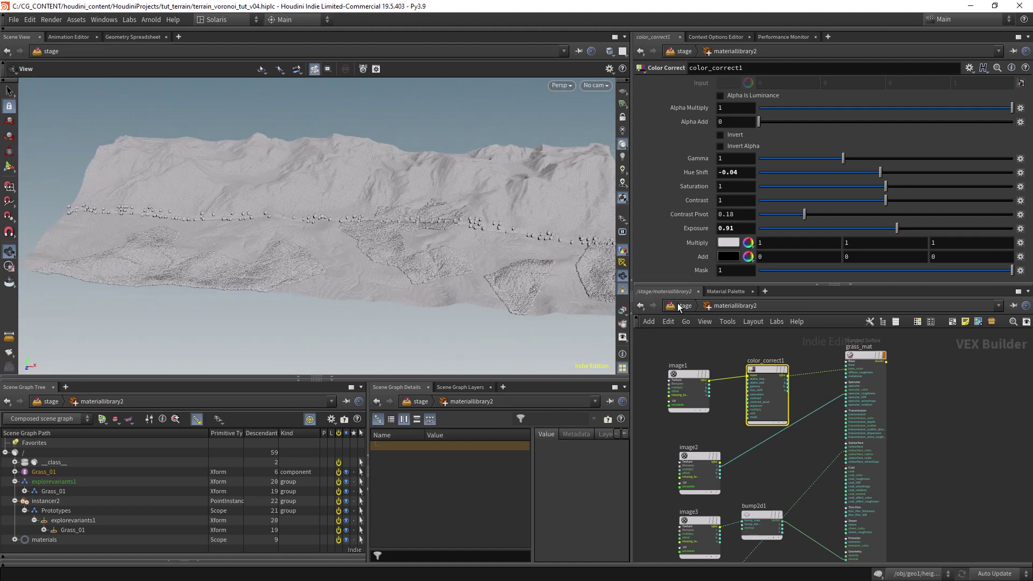
At stage level, add a Render Settings node on the wire between merge1 and domelight1.
key("u")
scroll(721, 414, "down", 5)
scroll(735, 407, "up", 5)
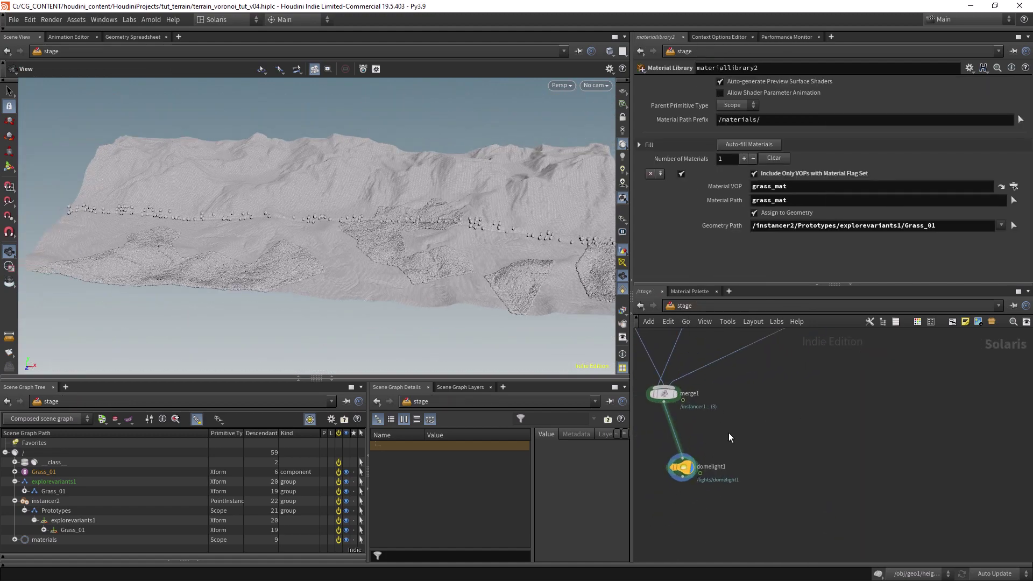
mouse_move(725, 448)
left_mouse_down()
mouse_move(705, 480)
mouse_move(707, 423)
mouse_move(709, 508)
left_mouse_up()
left_click_drag(682, 409, 735, 442)
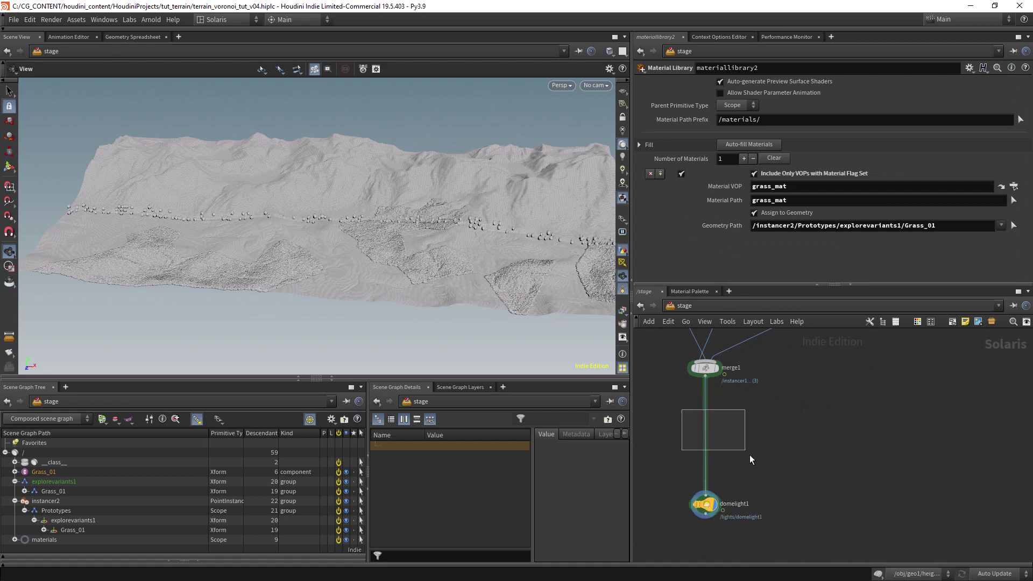
key("Tab")
type("ren")
key("Down")
key("Return")
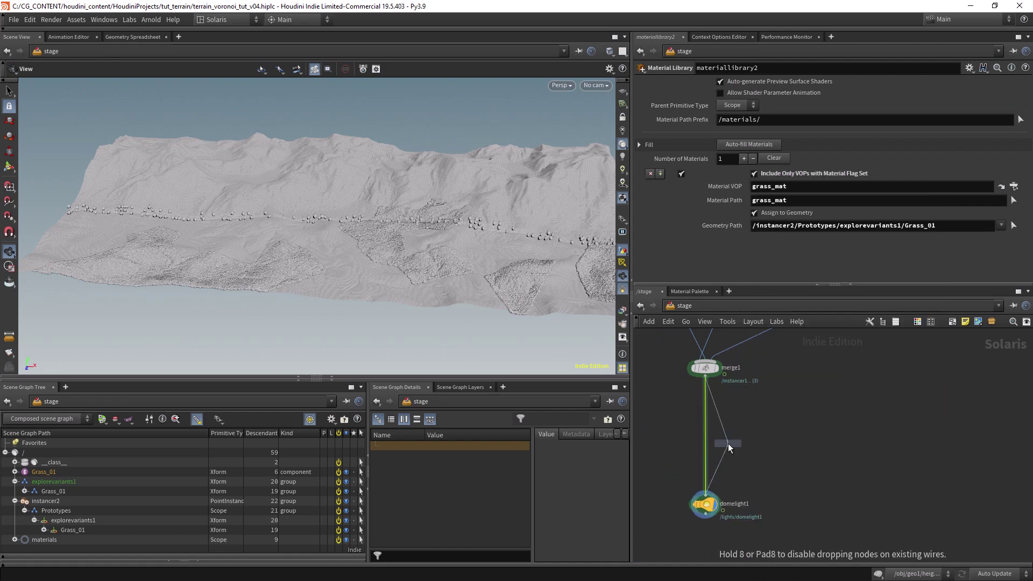
left_click(728, 444)
left_click(753, 234)
left_click(731, 244)
left_click_drag(728, 443, 706, 438)
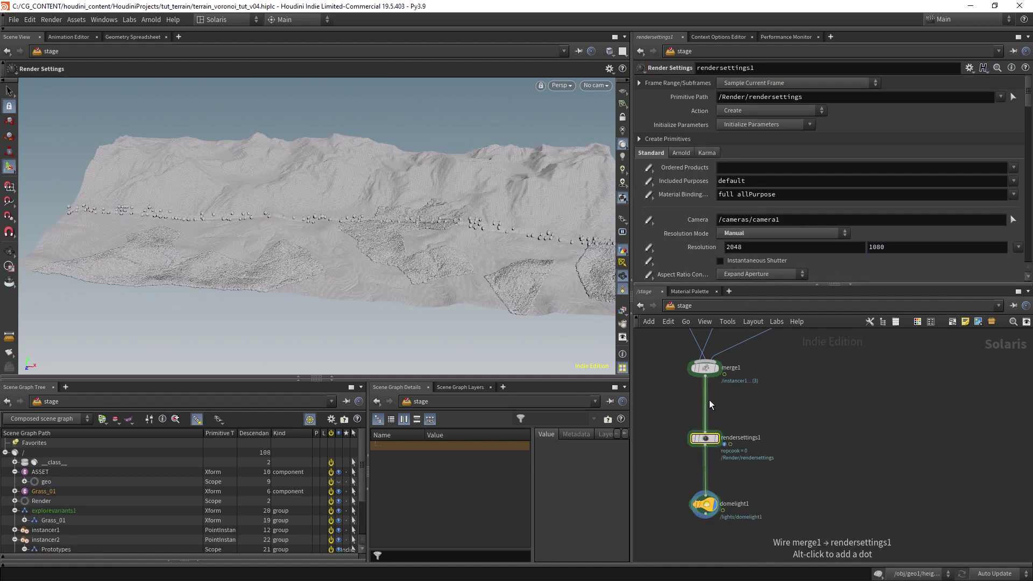
Enable the Arnold Camera (AA) sampling override on rendersettings1 and set it to 4.
scroll(690, 171, "down", 5)
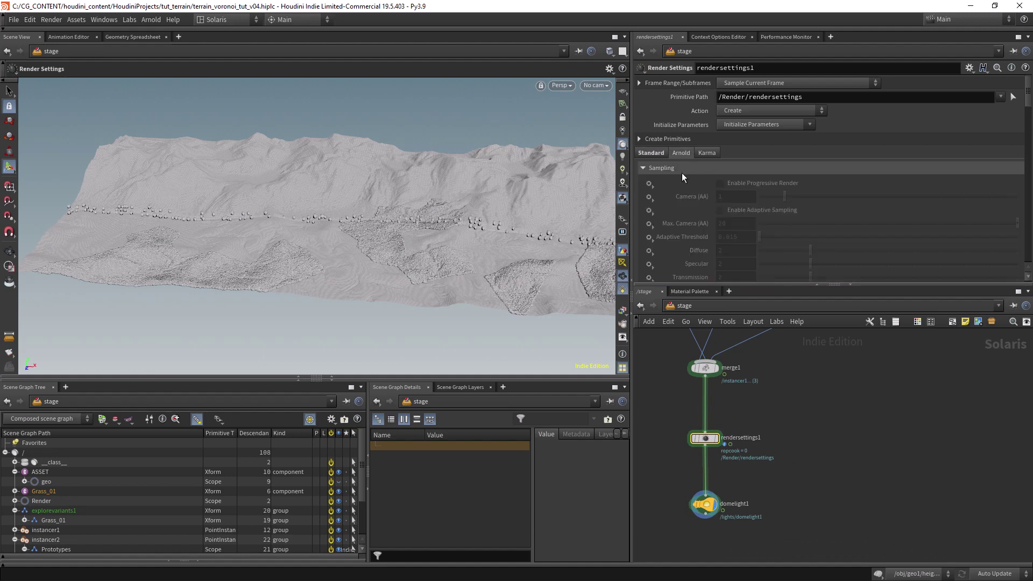
right_click(648, 205)
left_click(646, 201)
left_click(649, 198)
left_click(659, 219)
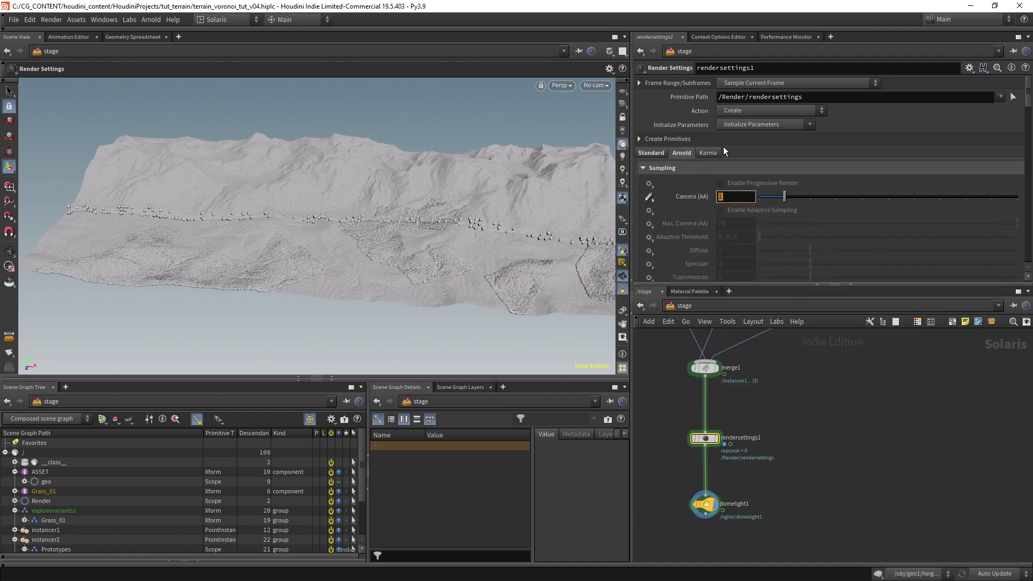
type("4")
key("Return")
Render a region over the central grass patches with Arnold to check the new sampling quality.
scroll(459, 199, "up", 5)
left_click(10, 267)
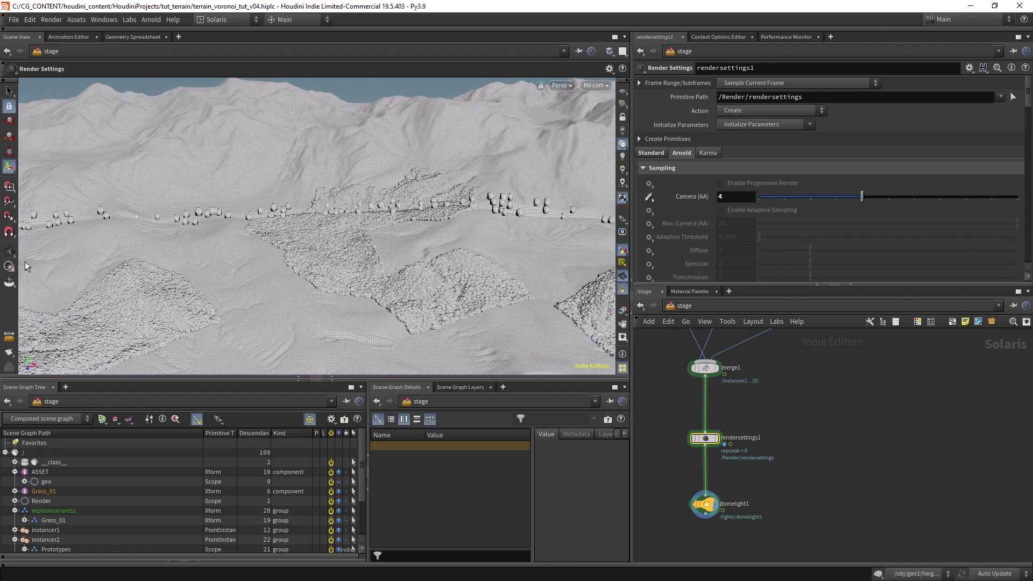
left_click(88, 70)
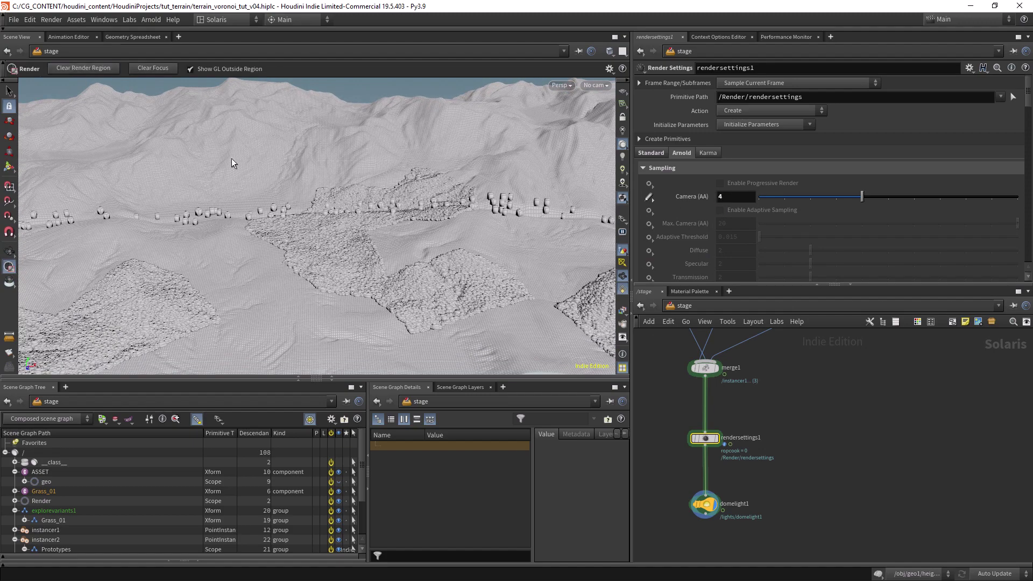
left_click_drag(241, 176, 456, 329)
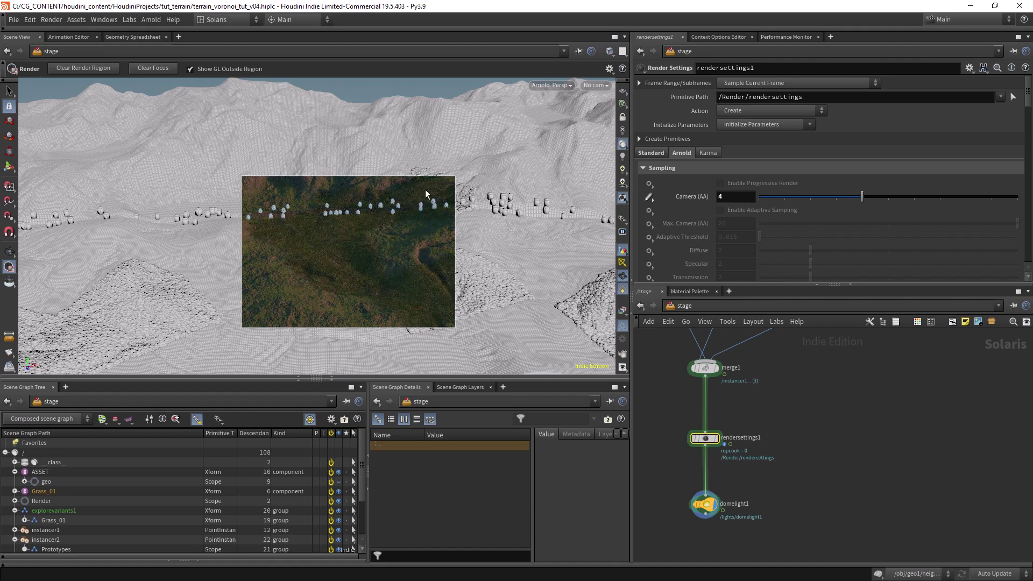
Add a Color Jitter node inside the grass material library, materiallibrary2.
scroll(809, 385, "up", 10)
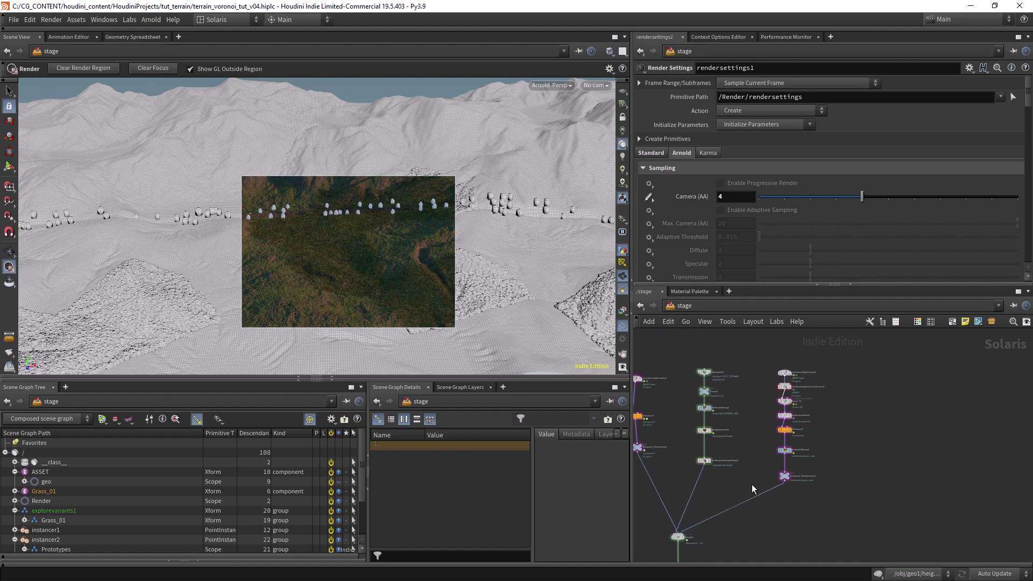
double_click(791, 424)
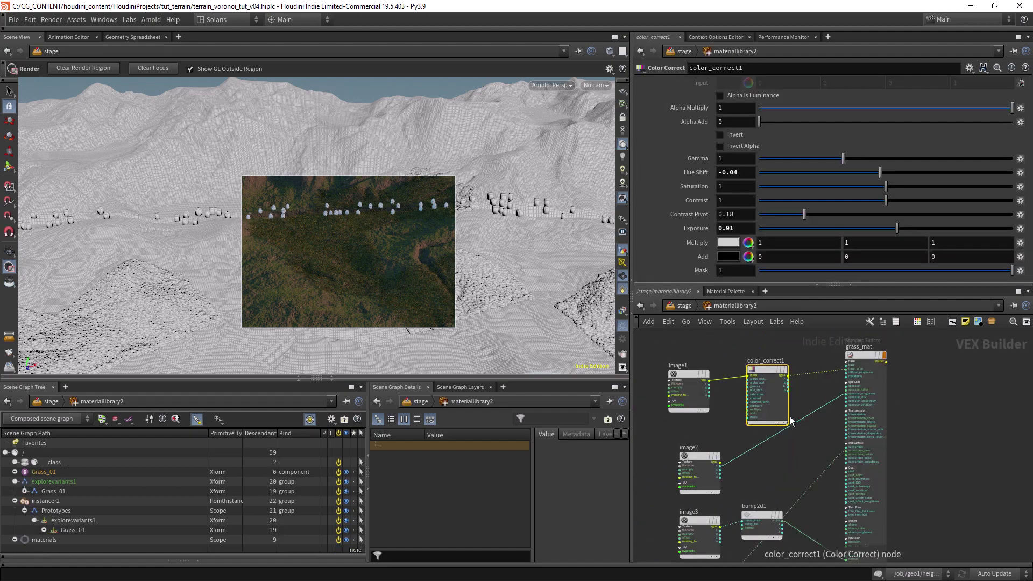
key("Tab")
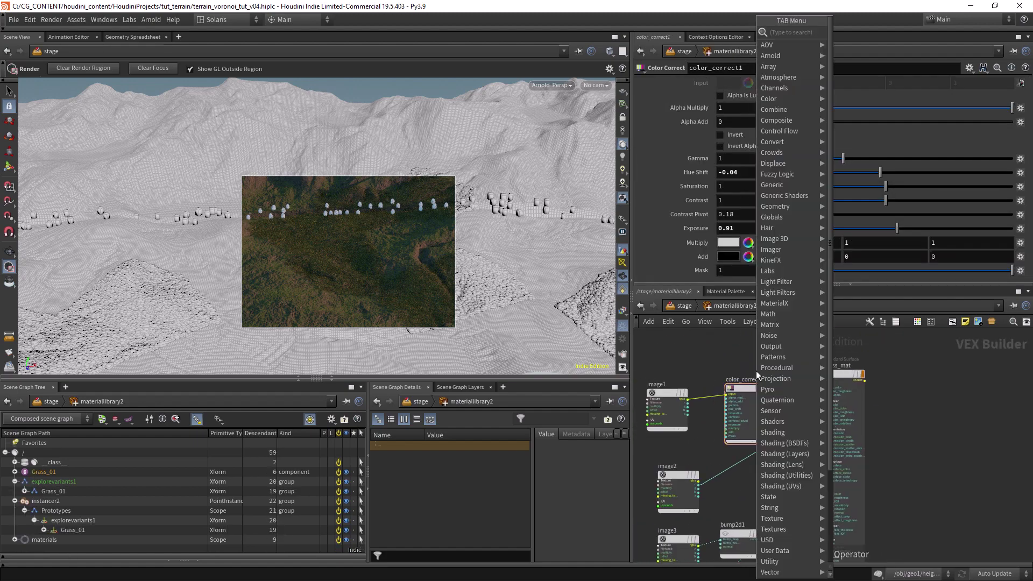
type("color jitter")
key("Return")
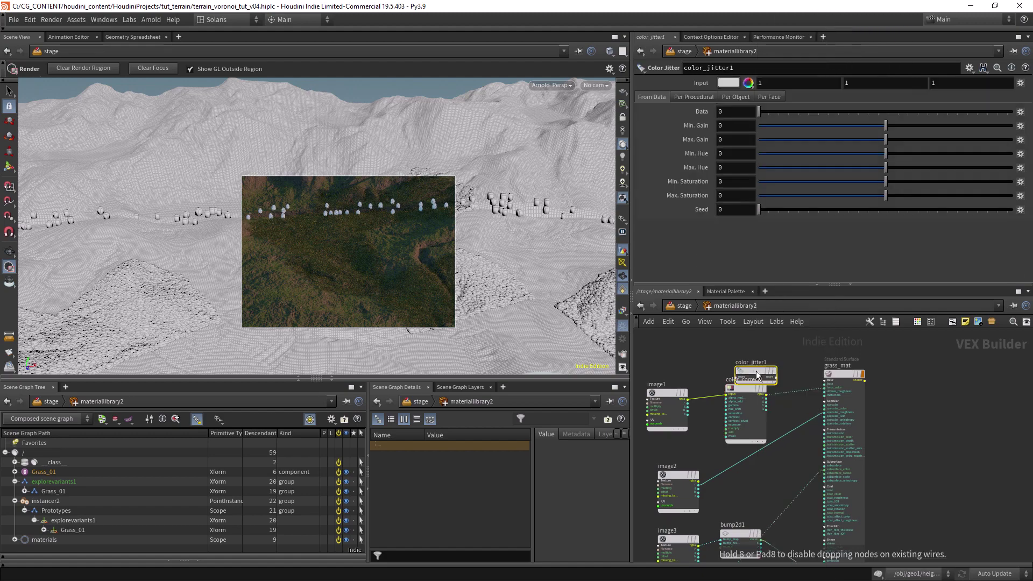
Expand the color_jitter1 node and connect color_correct1's rgba output to its input.
scroll(842, 380, "up", 4)
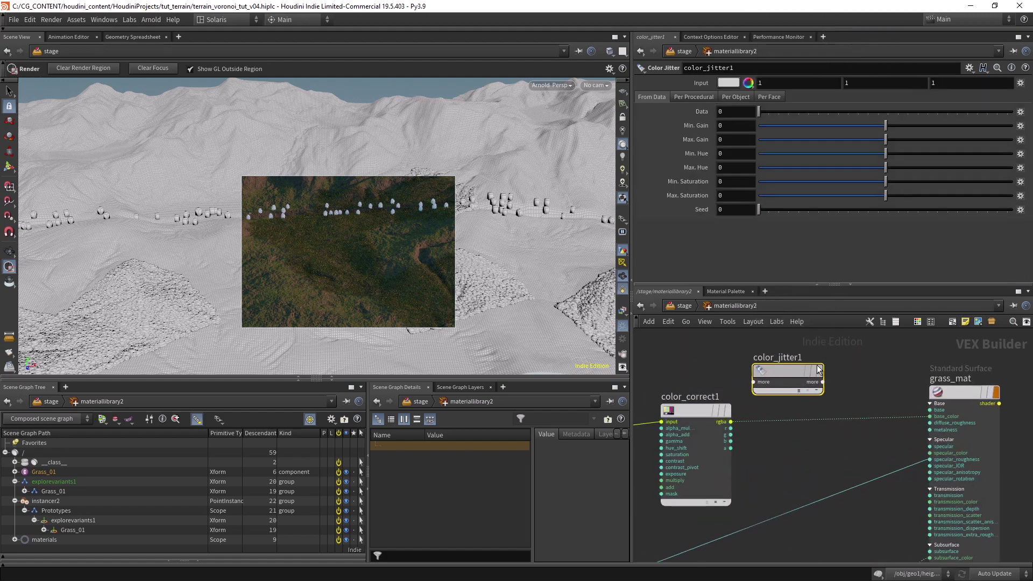
left_click(842, 380)
middle_click_drag(842, 379, 839, 339)
left_click(727, 382)
middle_click_drag(753, 434, 704, 281)
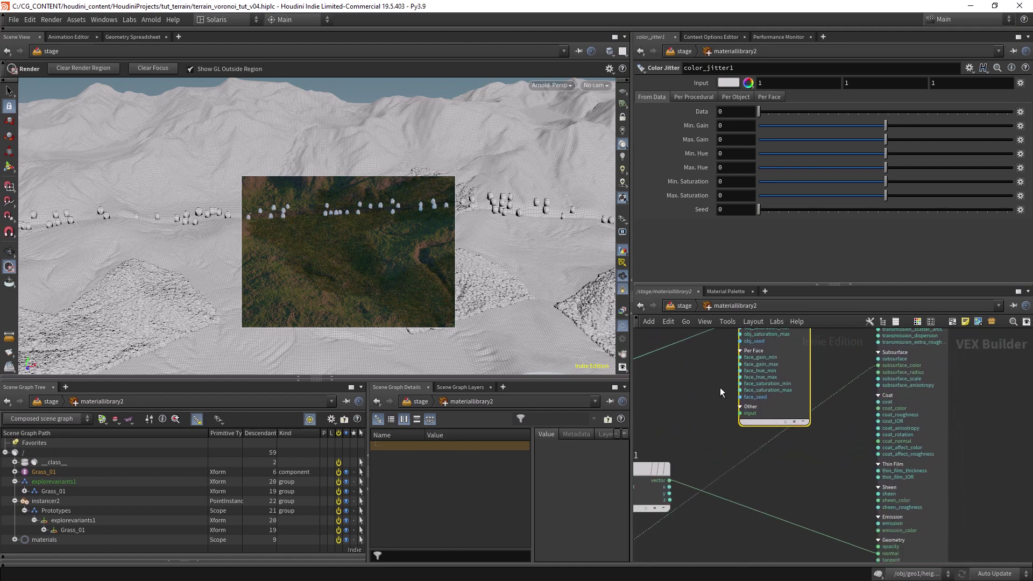
left_click(740, 413)
middle_click_drag(728, 375, 712, 560)
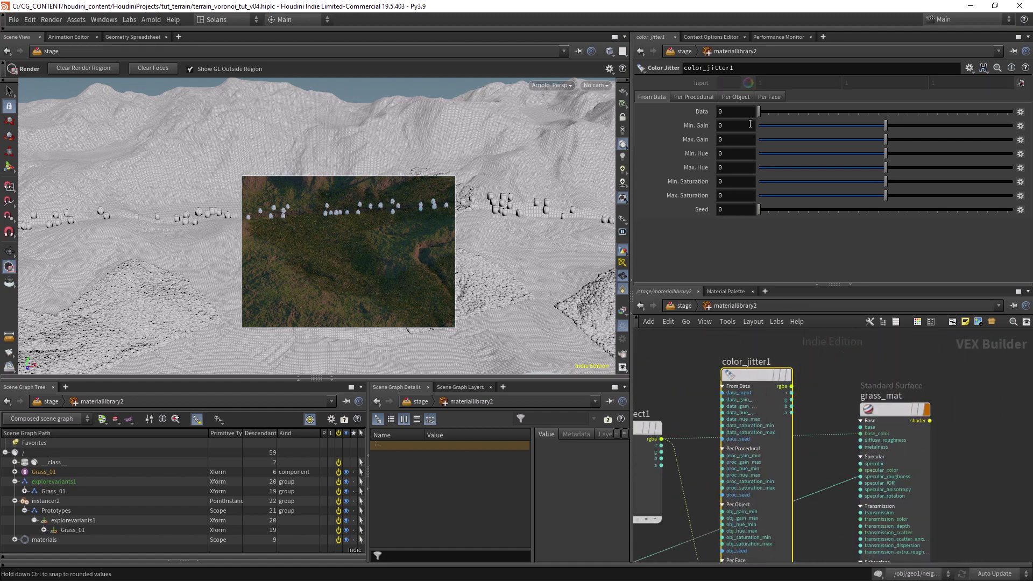
Collapse color_jitter1's From Data, Per Procedural and Per Face inputs and connect its rgba output to grass_mat's base_color.
left_click(735, 100)
left_click(723, 386)
left_click(723, 394)
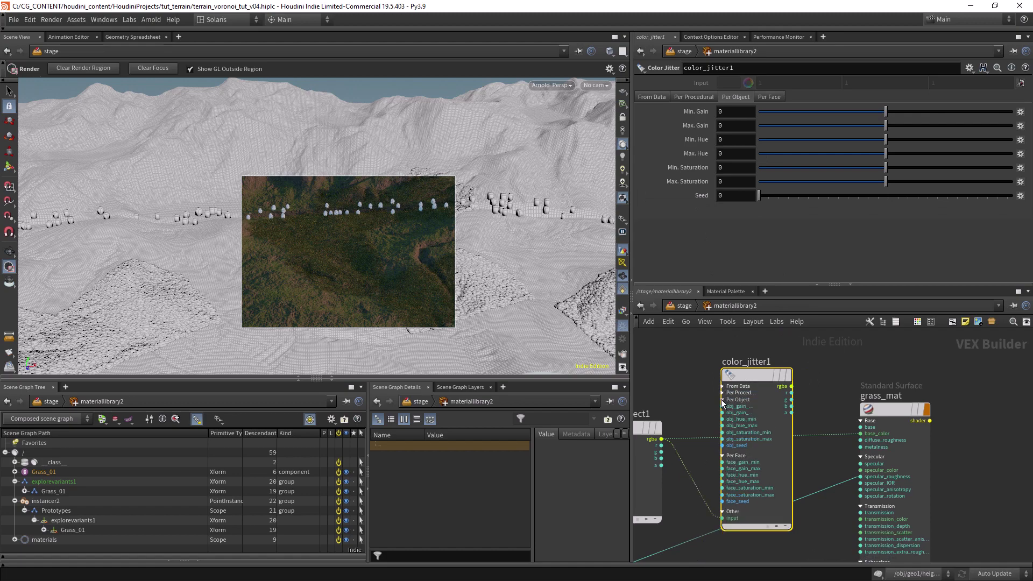
left_click(723, 455)
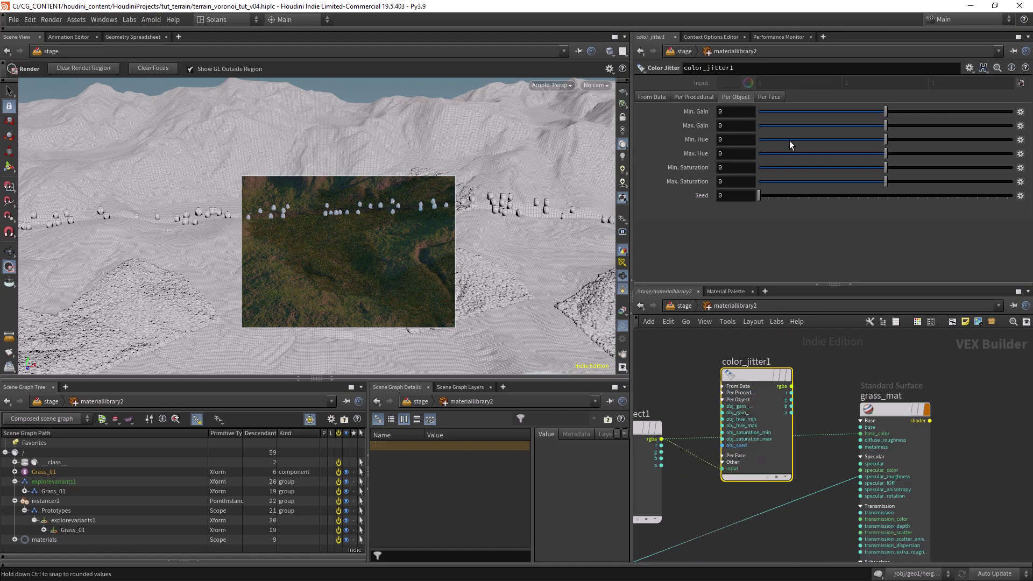
left_click_drag(791, 387, 848, 424)
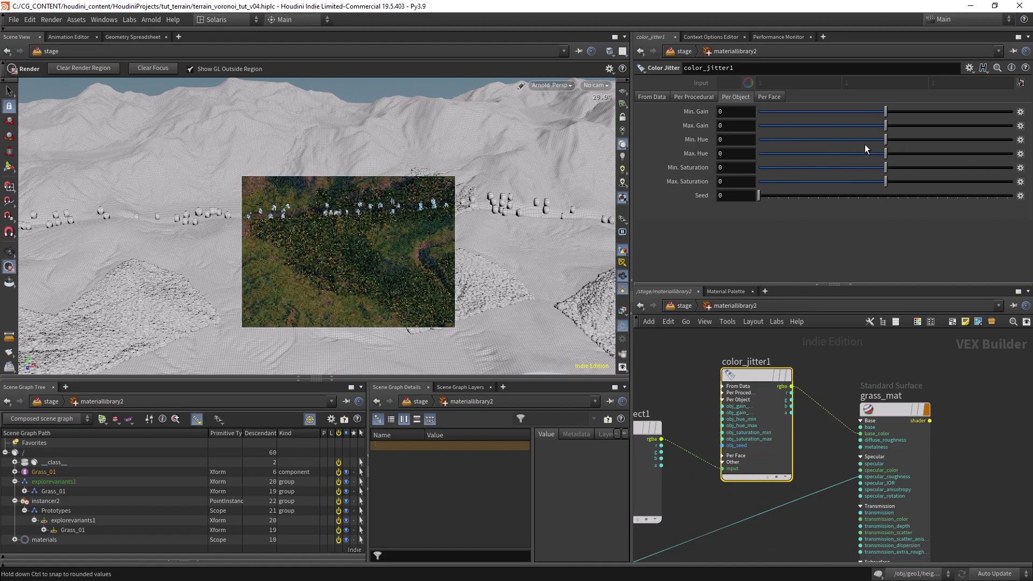
Set color_jitter1's per-object hue range to -0.032 to 0.015, gain range to -0.04 to 0.015, and seed to 37.
mouse_move(885, 140)
left_mouse_down()
mouse_move(851, 143)
mouse_move(888, 141)
mouse_move(880, 138)
mouse_move(888, 156)
left_mouse_up()
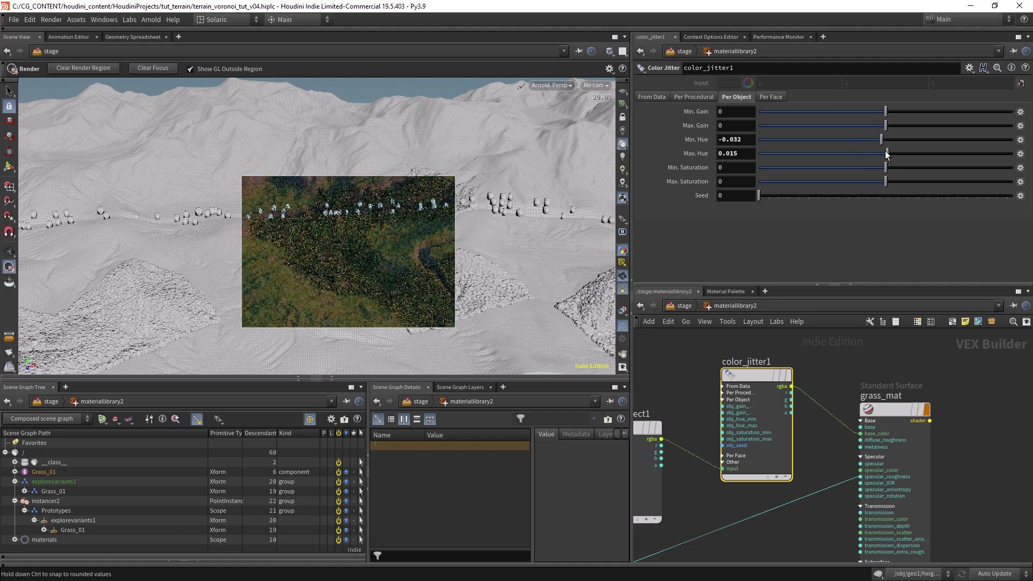
left_click_drag(885, 111, 888, 125)
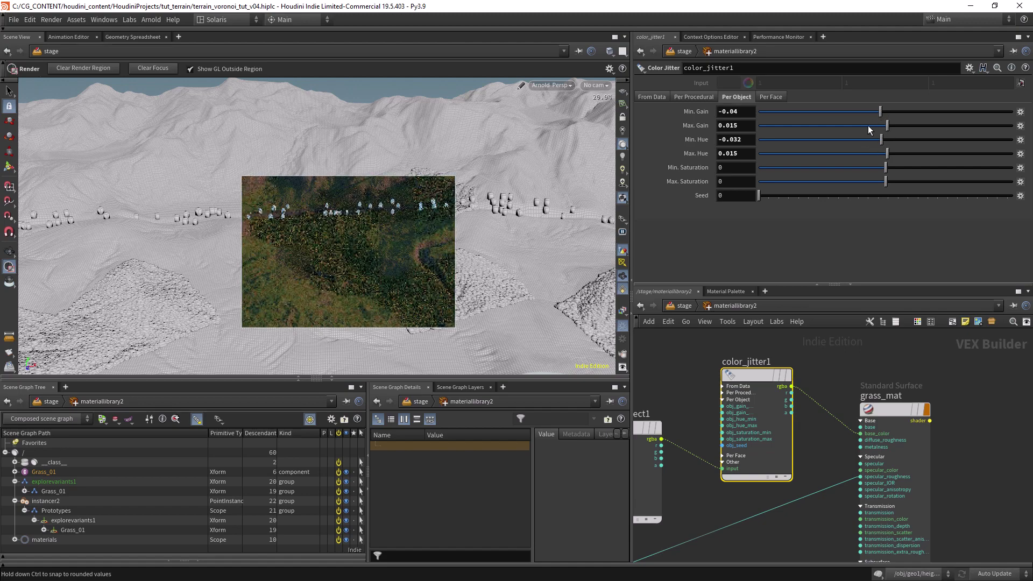
left_click_drag(784, 196, 797, 194)
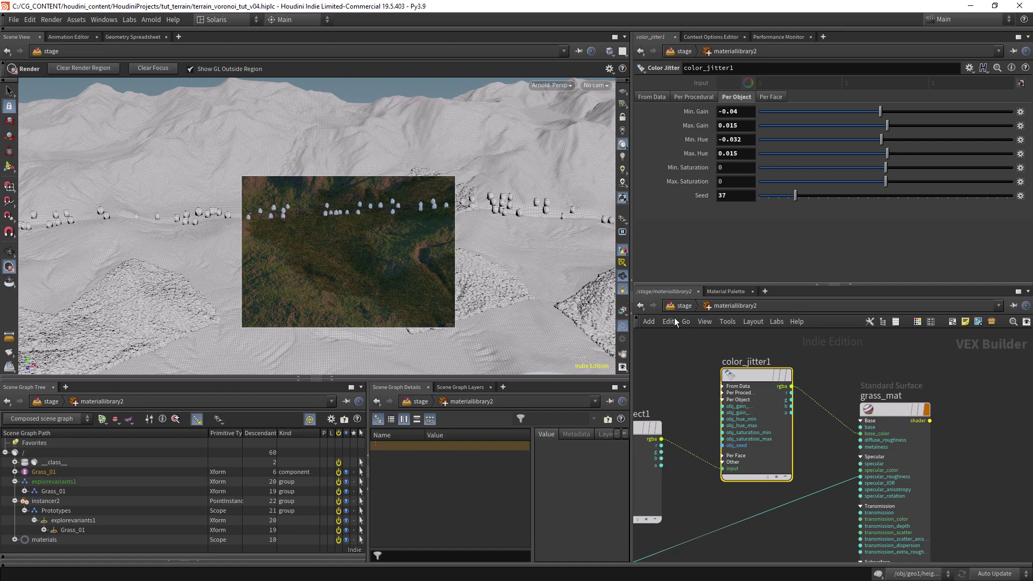
Switch the viewport back to the standard GL display and clear the render region.
left_click(550, 87)
left_click(553, 125)
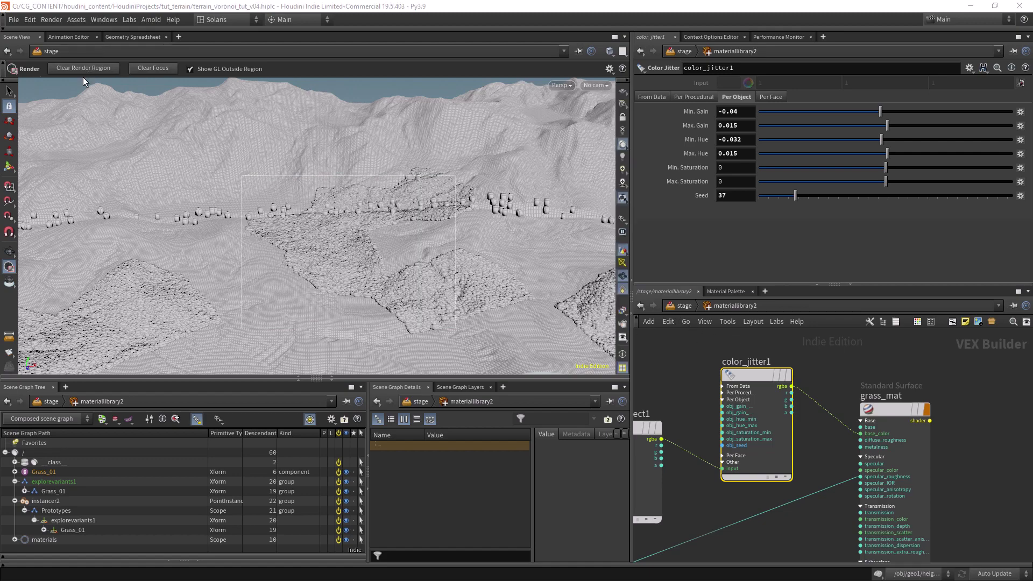
left_click(10, 251)
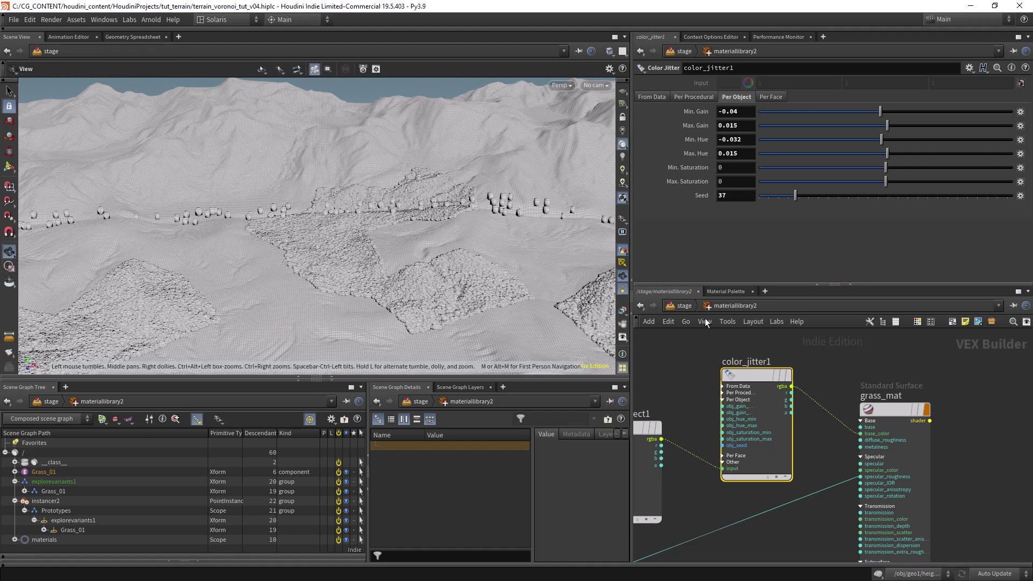
On the grass branch's Instancer_Randomizer1 node, set the number of scatter points to 60000.
left_click(683, 307)
left_click(777, 428)
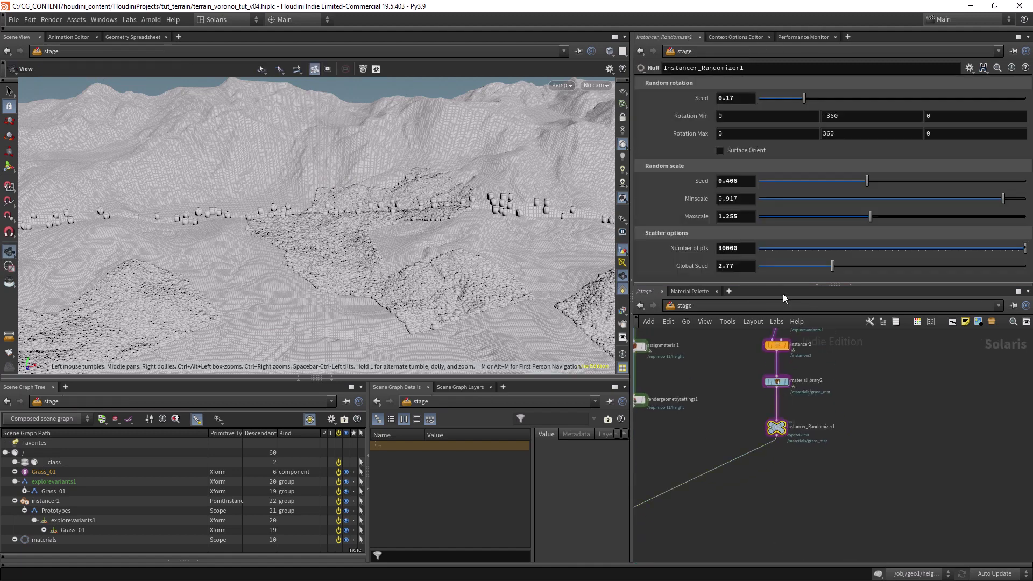
key("Return")
Switch the viewport to Arnold and render a region over the denser grass patches.
left_click(562, 86)
left_click(570, 159)
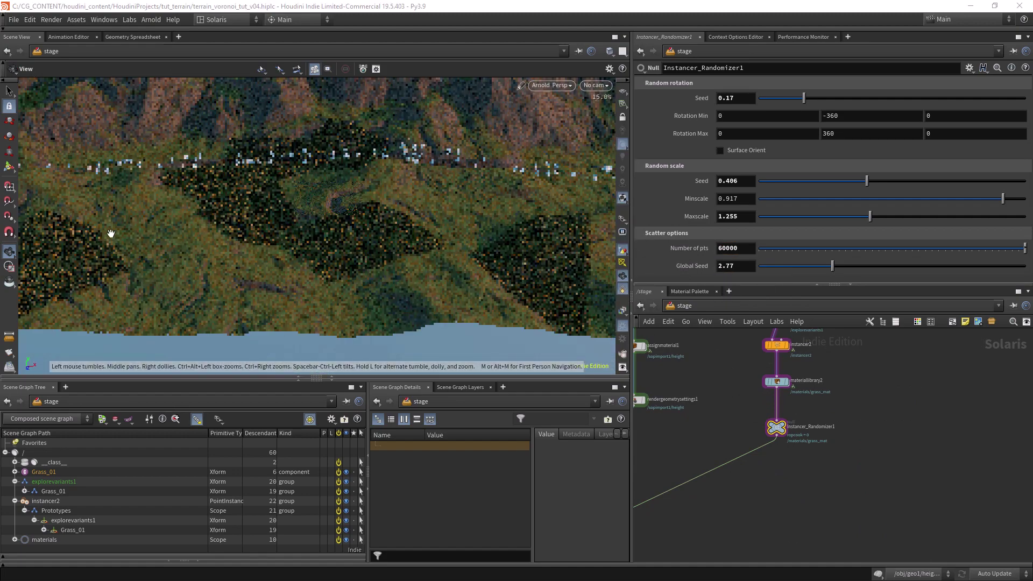
left_click(10, 266)
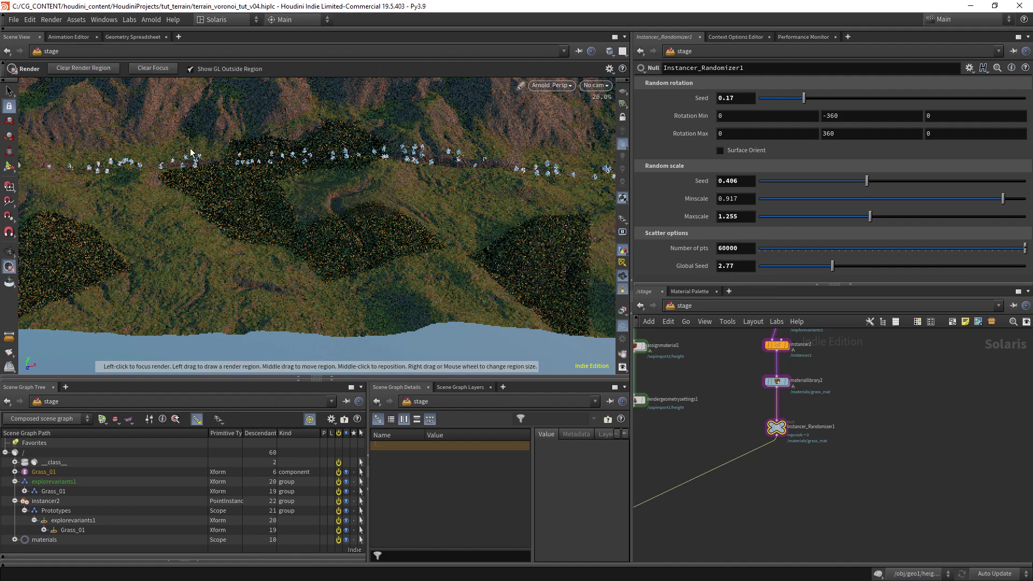
left_click_drag(186, 142, 408, 281)
Clear the render region and view the whole terrain rendered in Arnold.
left_click(83, 68)
key("Escape")
scroll(409, 220, "up", 10)
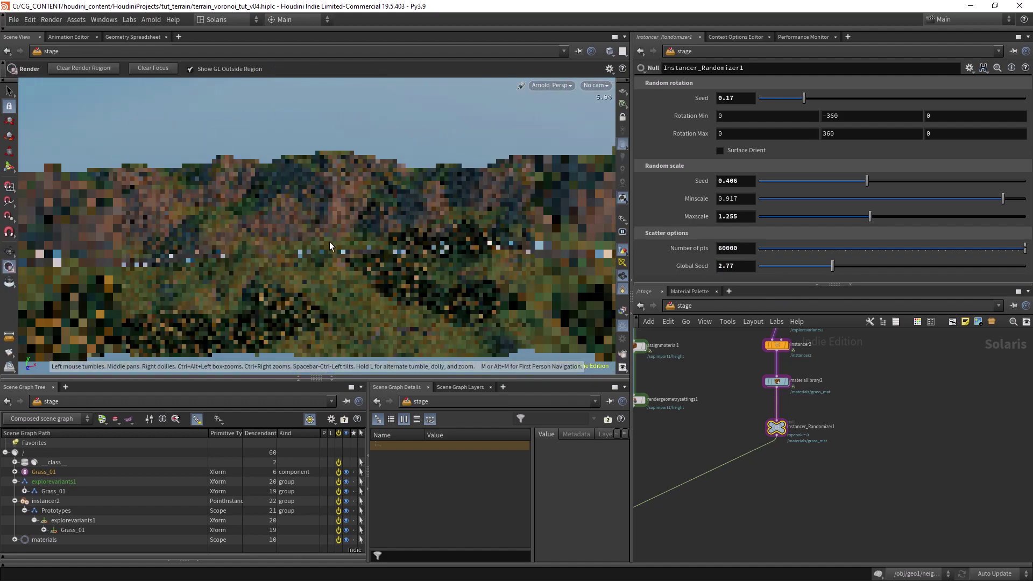
Preview the dense grass patches and the surrounding terrain with Arnold render regions.
scroll(408, 220, "down", 10)
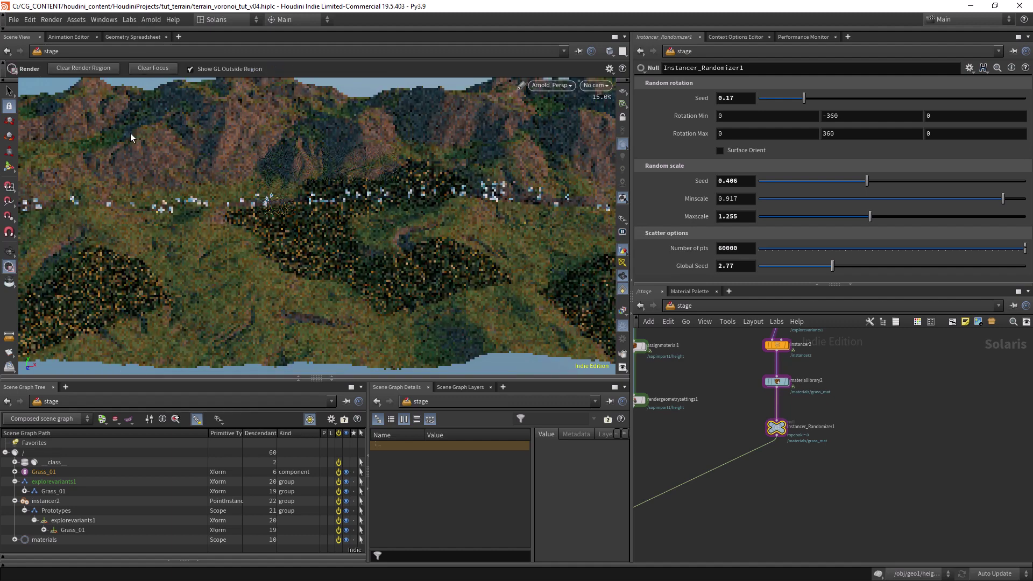
left_click_drag(232, 180, 438, 307)
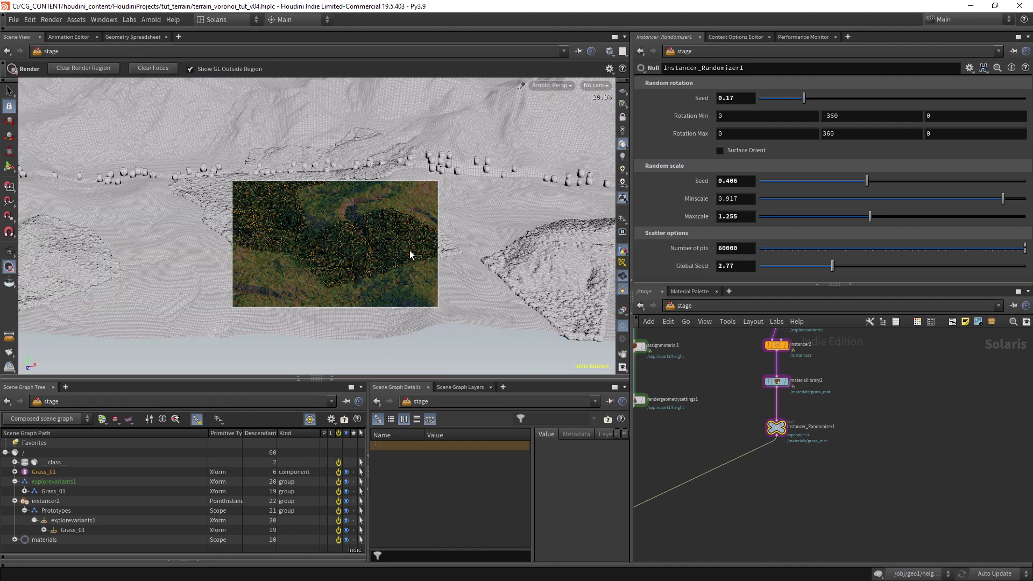
left_click_drag(166, 138, 413, 311)
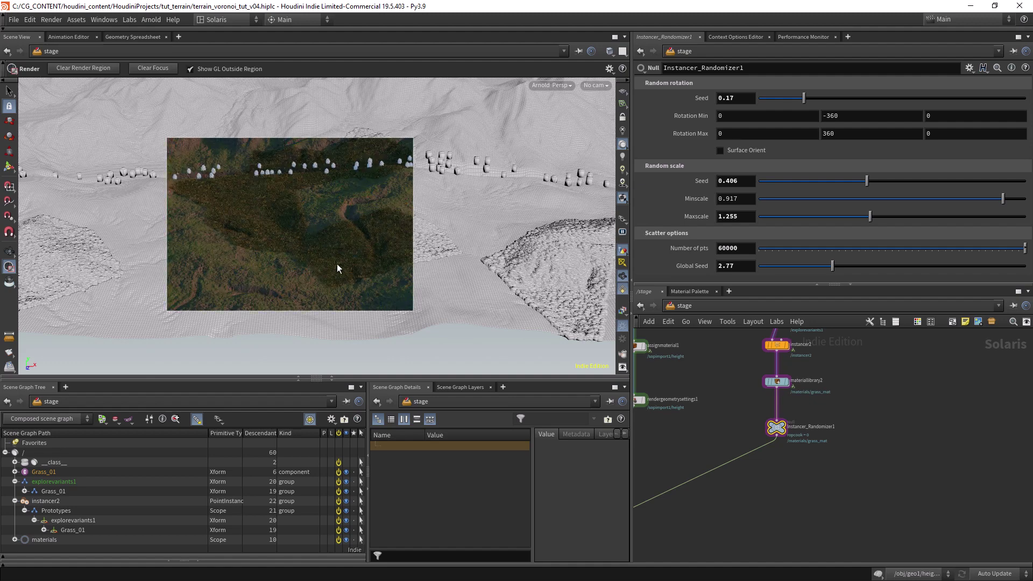
Clear the render region and switch the viewport renderer back to Houdini GL.
left_click(102, 69)
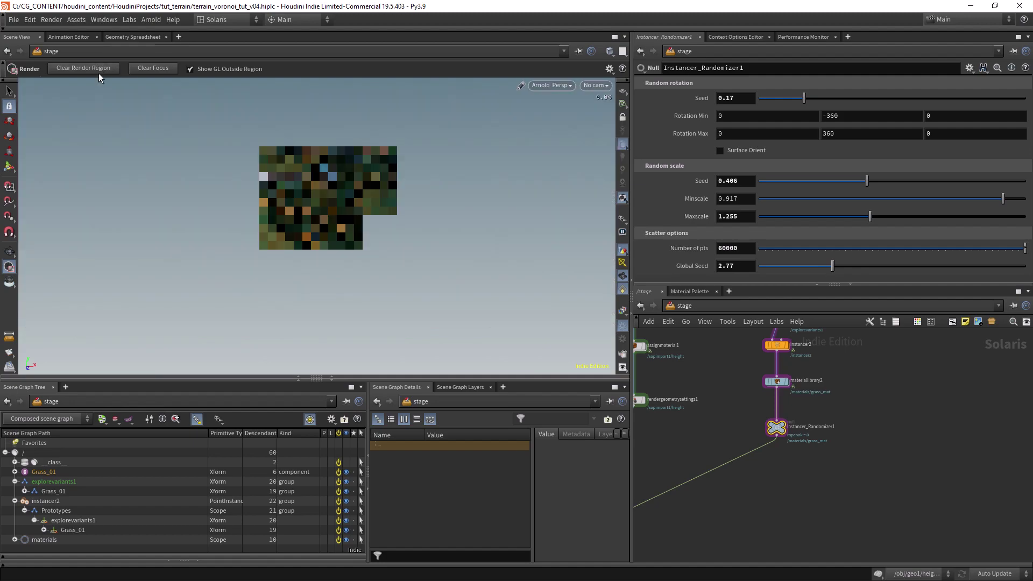
key("Escape")
left_click(563, 89)
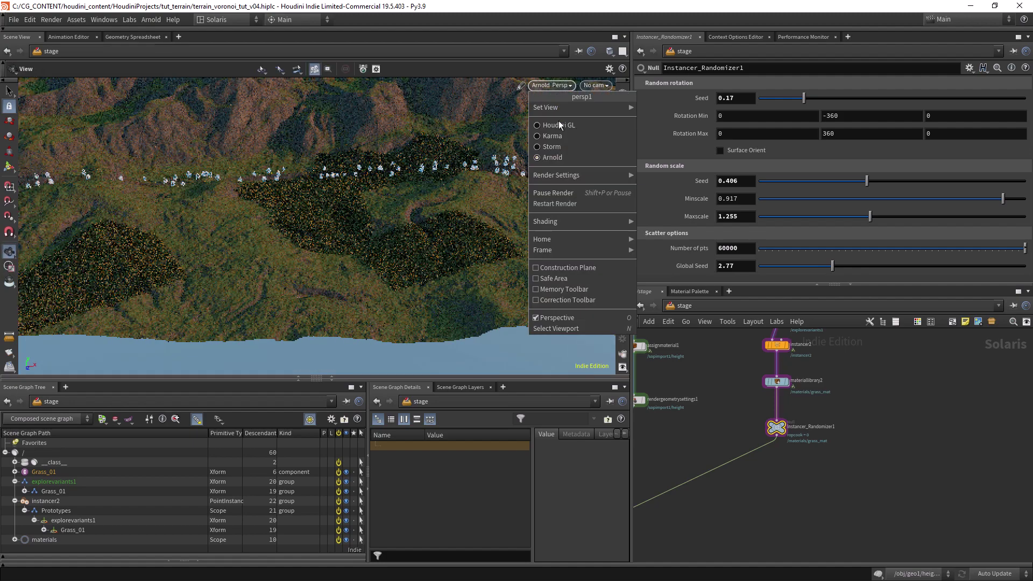
left_click(554, 103)
left_click_drag(346, 208, 235, 217)
right_click_drag(235, 217, 291, 196)
Duplicate the whole seven-node grass branch, from component geometry to instancer randomizer, beside the original.
scroll(734, 385, "down", 2)
mouse_move(734, 385)
middle_mouse_down()
mouse_move(728, 400)
mouse_move(783, 385)
mouse_move(746, 388)
mouse_move(755, 386)
middle_mouse_up()
scroll(755, 386, "down", 1)
left_click_drag(741, 460, 780, 455)
left_click_drag(775, 410, 764, 400, "alt")
scroll(766, 386, "up", 3)
middle_click_drag(777, 369, 784, 357)
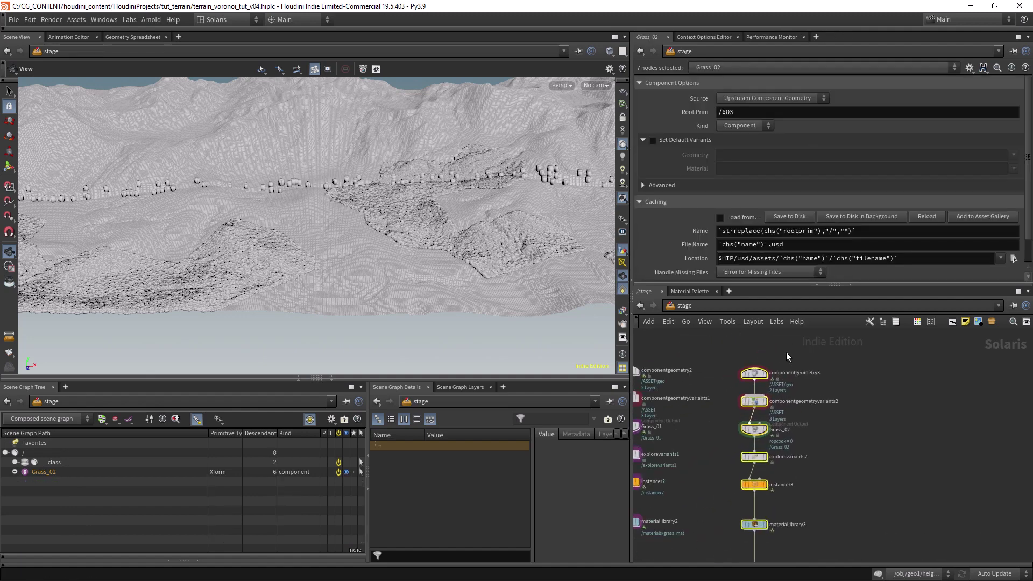
Display the duplicated branch's componentgeometry3, Grass_02 and explorevariants2 nodes one after another in the viewport.
left_click(754, 376)
left_click(758, 373)
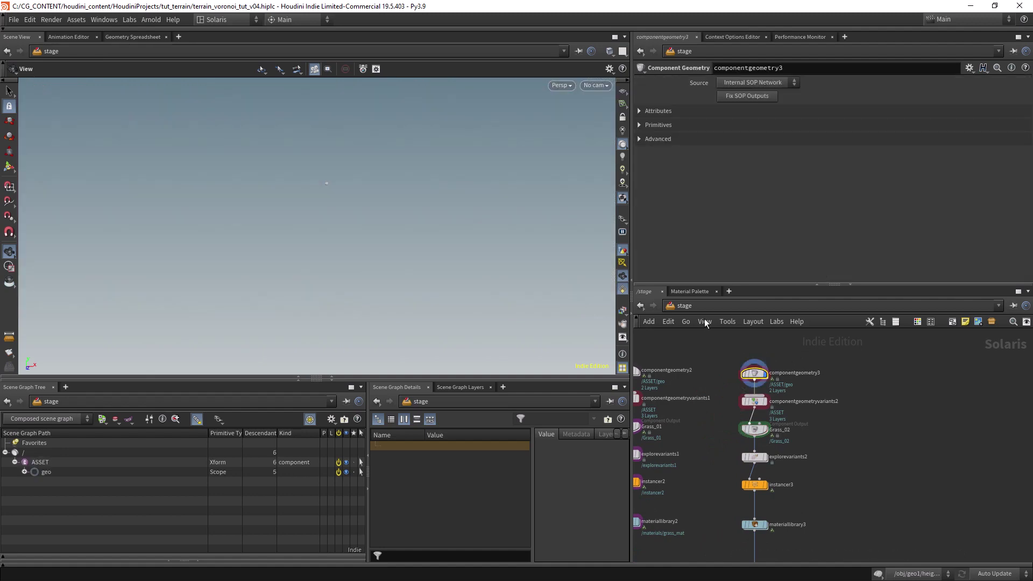
left_click(758, 429)
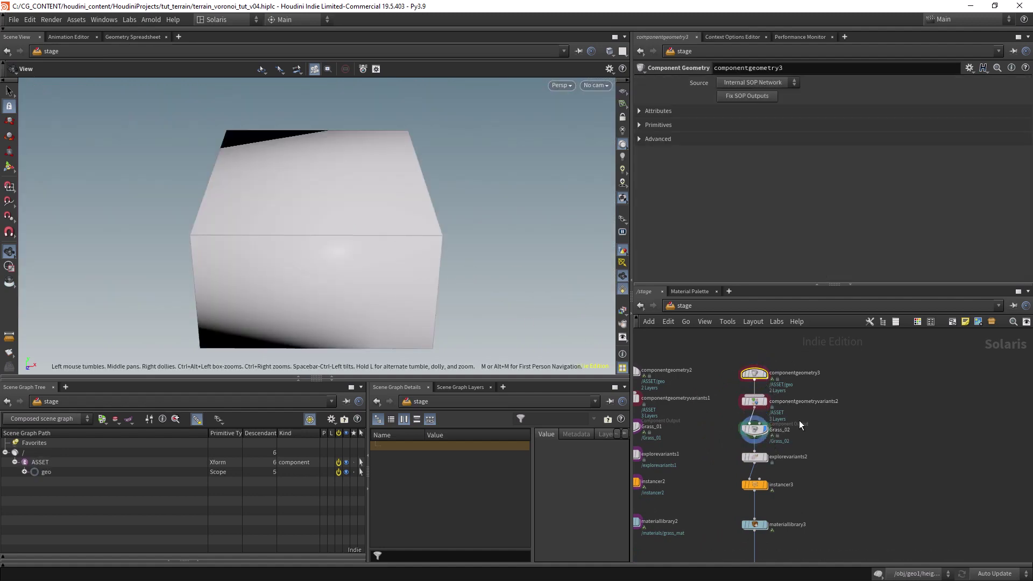
middle_click_drag(767, 458, 773, 409)
left_click(772, 409)
left_click(771, 409)
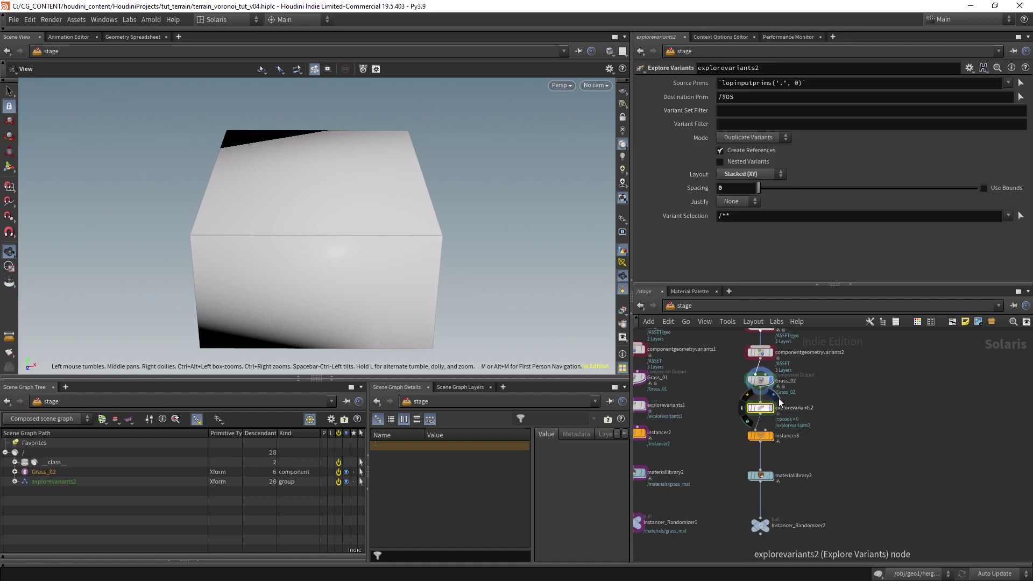
Display instancer3 and set its Prototype Primitives path to /explorevariants2/Grass_02/*.
left_click(762, 436)
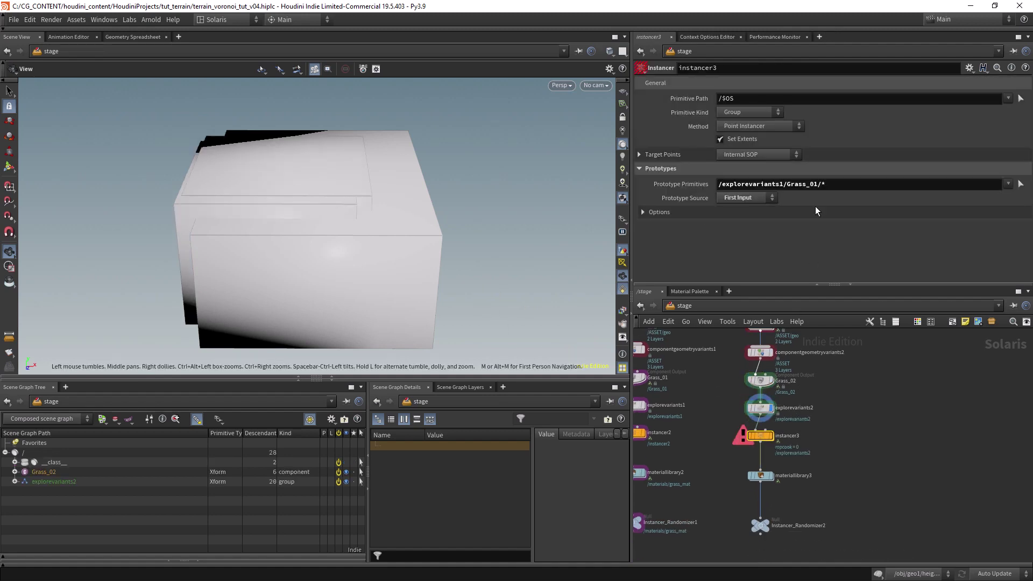
left_click(814, 184)
key("BackSpace")
type("2")
key("Return")
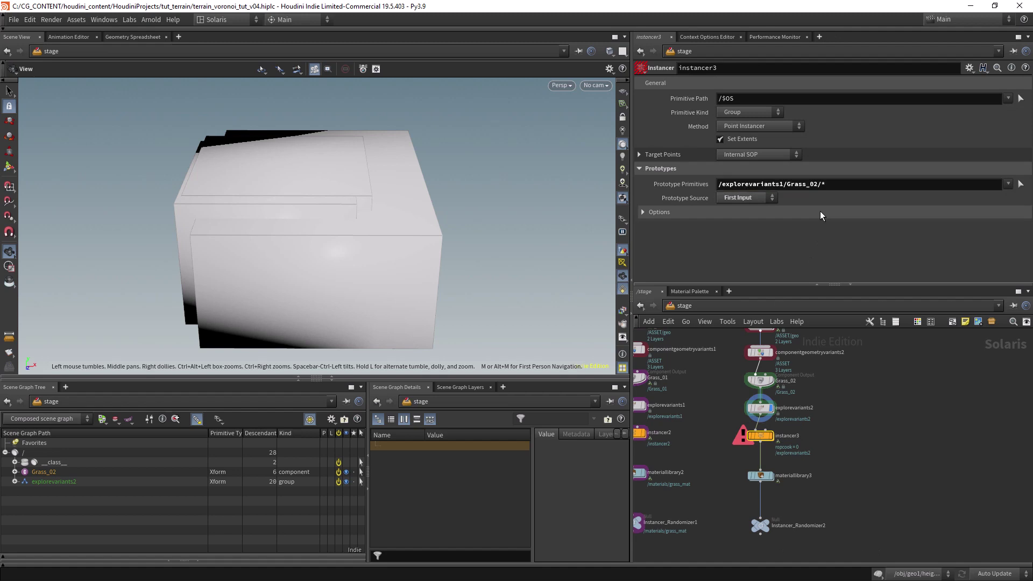
left_click(773, 426)
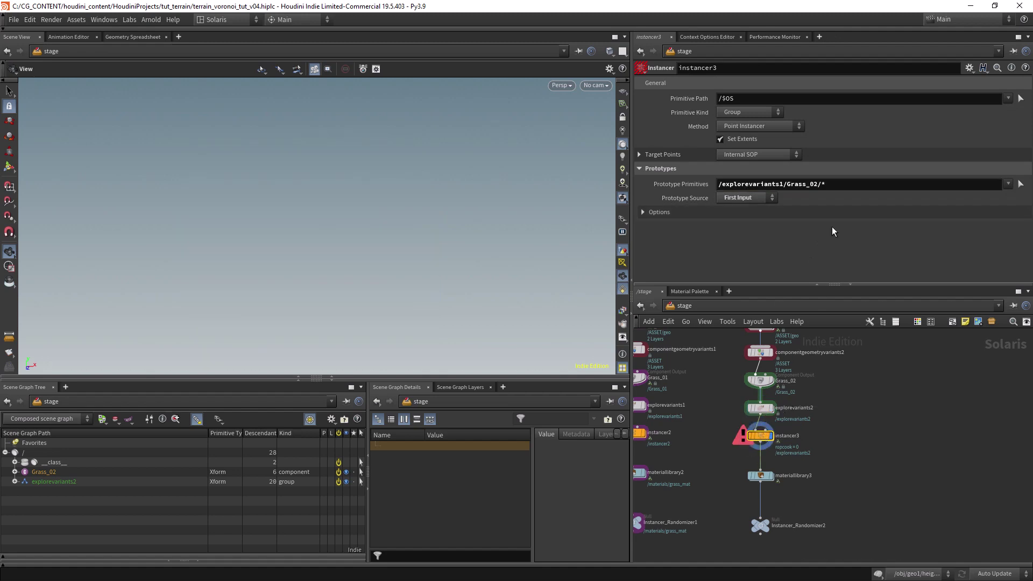
left_click(775, 183)
key("Return")
middle_click_drag(781, 463, 788, 419)
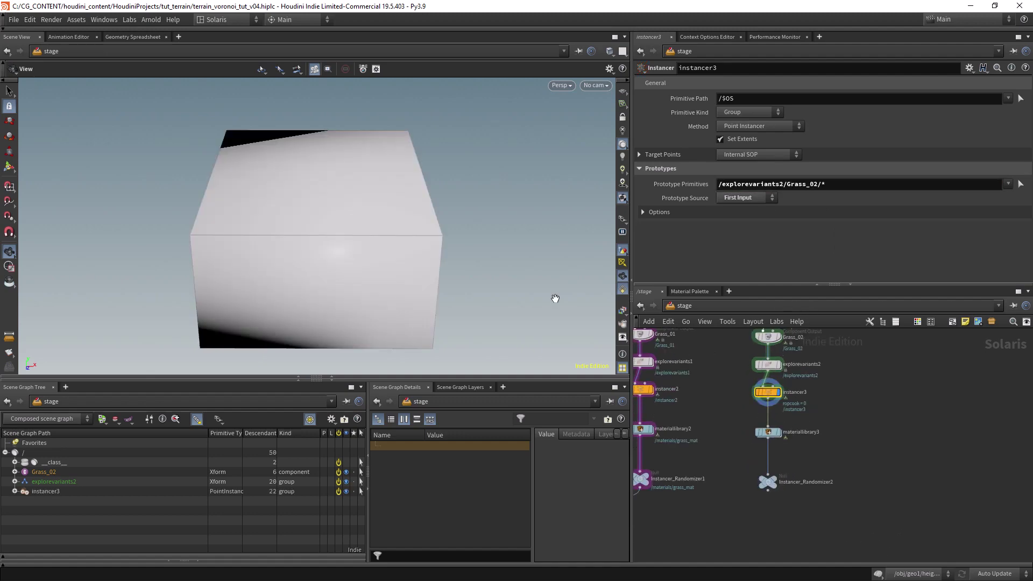
On Instancer_Randomizer2, set the number of scatter points to 10000.
scroll(281, 237, "down", 6)
scroll(474, 270, "down", 10)
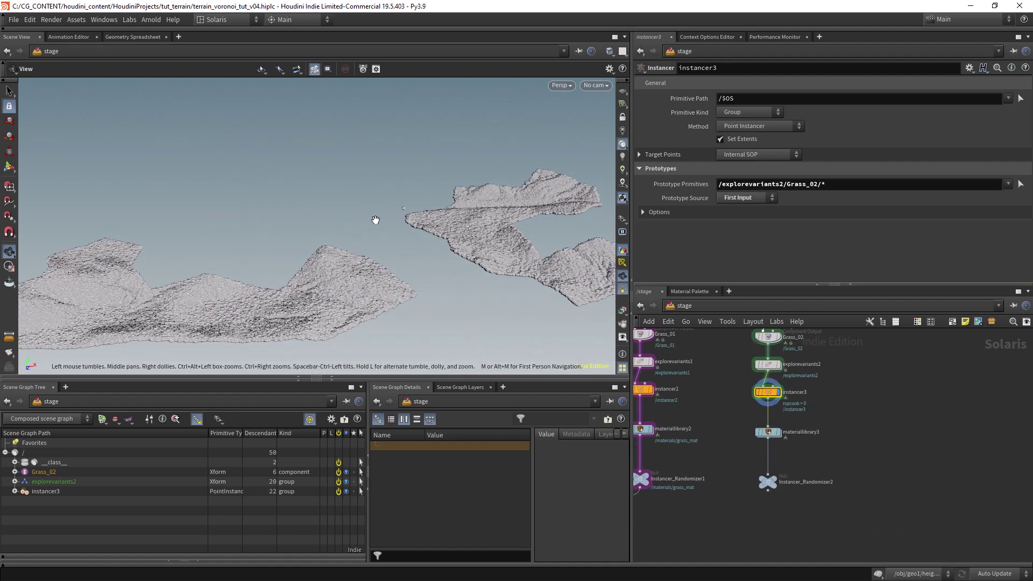
left_click(769, 482)
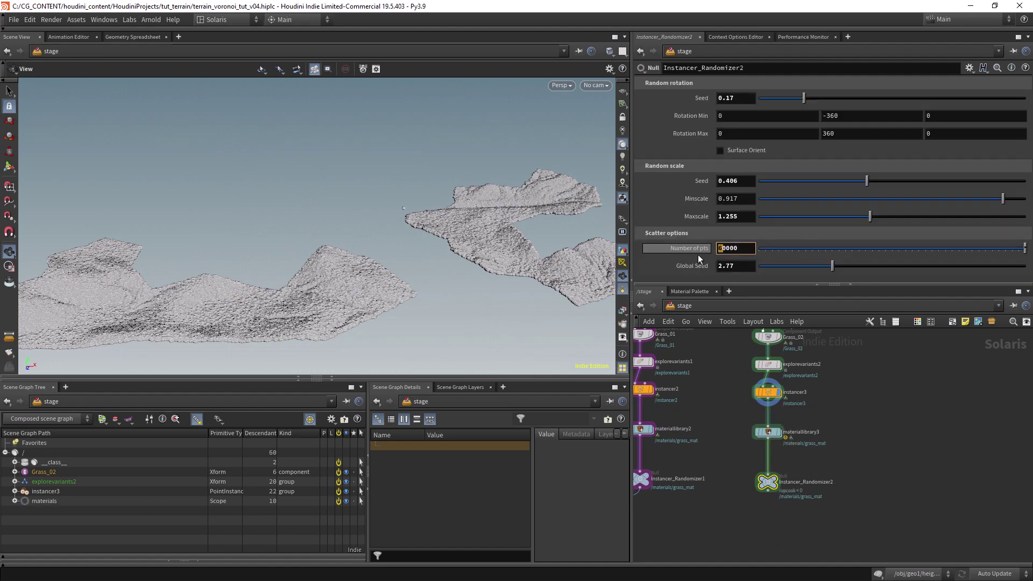
key("Return")
Point materiallibrary3's Geometry Path at Grass_02 instead of Grass_01 and save the scene.
middle_click_drag(720, 439, 743, 431)
left_click(784, 430)
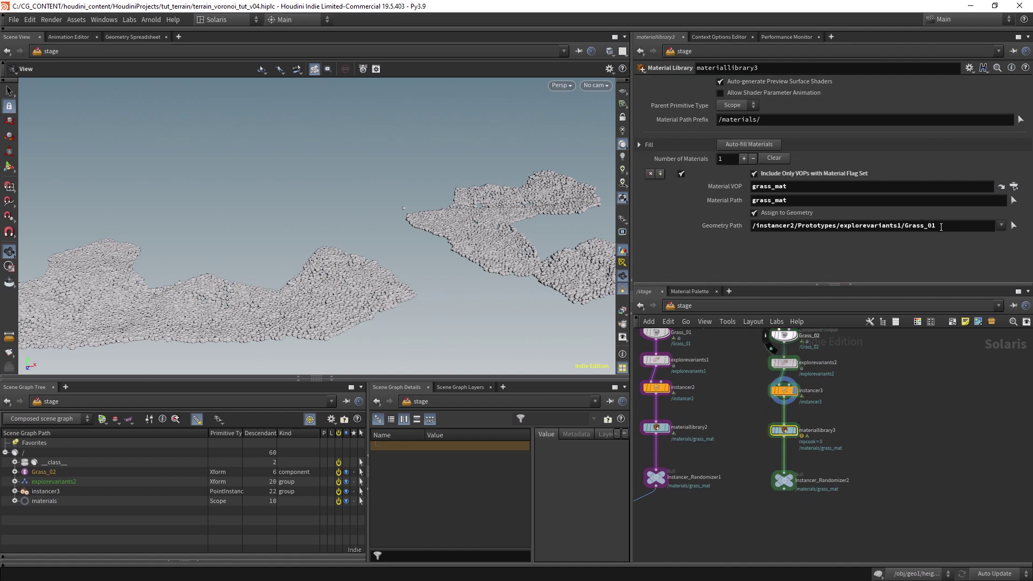
left_click(923, 230)
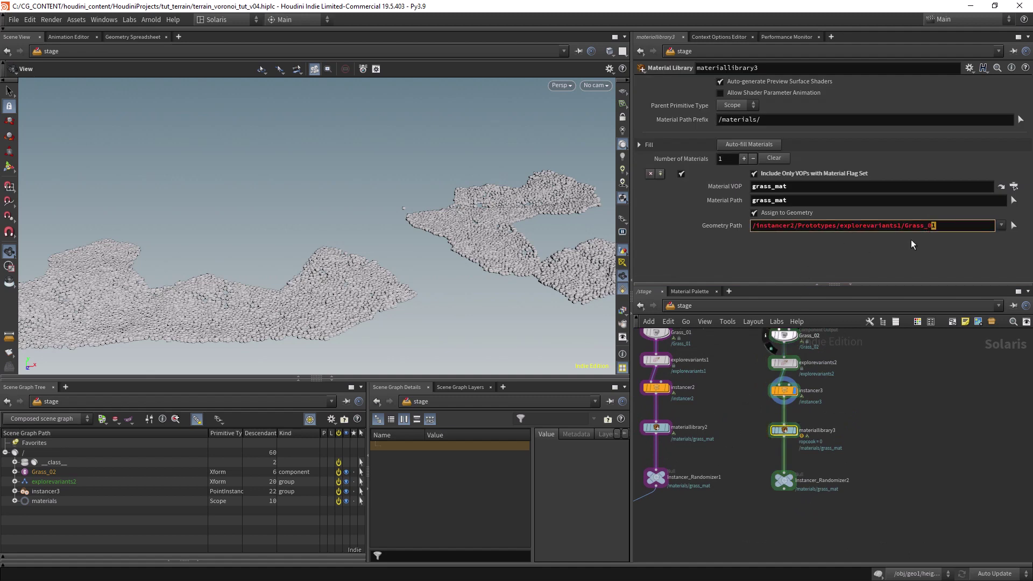
type("2")
key("Return")
key("ctrl+s")
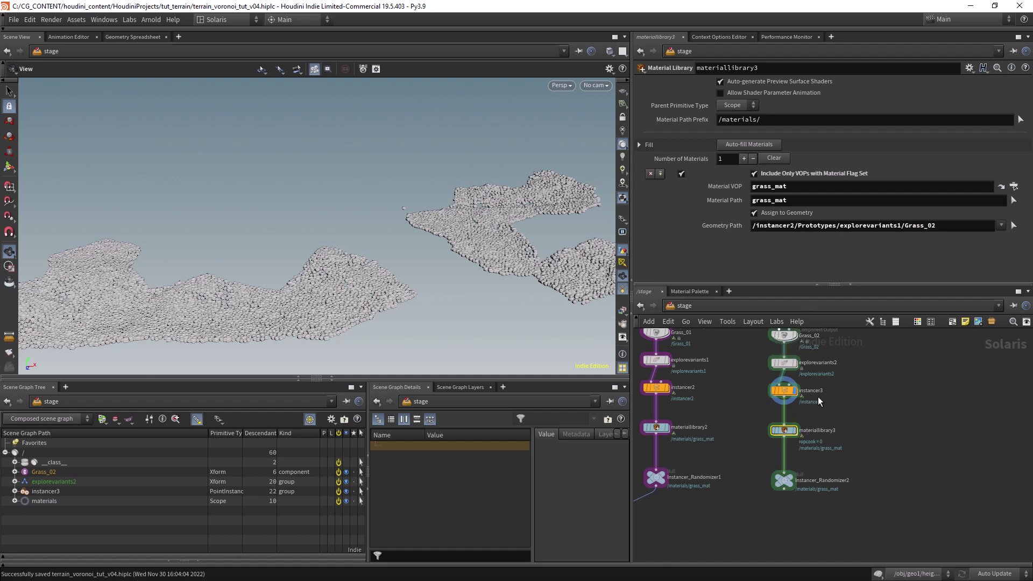
Connect Instancer_Randomizer2's output to the merge1 node and display merge1.
mouse_move(785, 433)
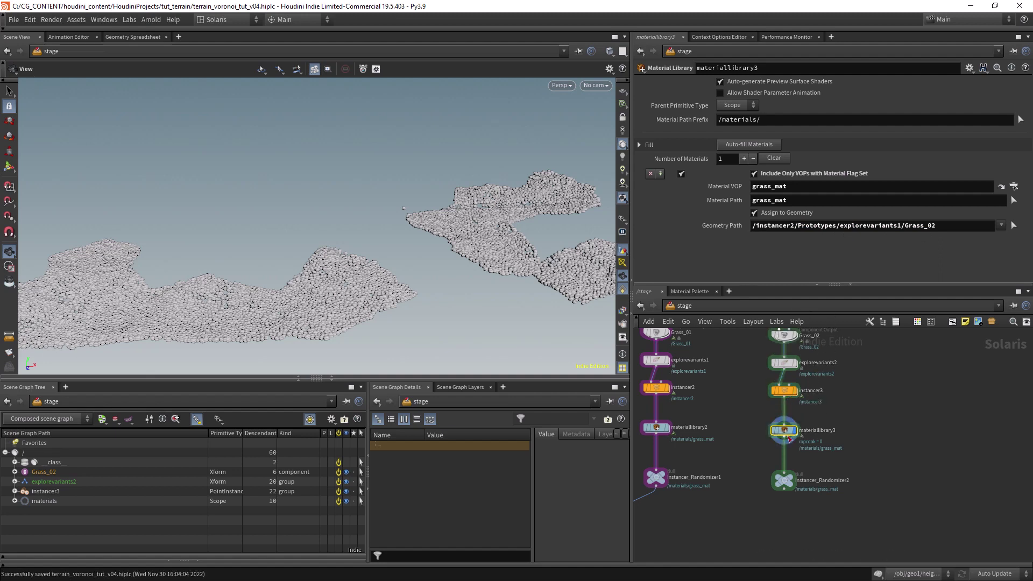
scroll(846, 404, "up", 1)
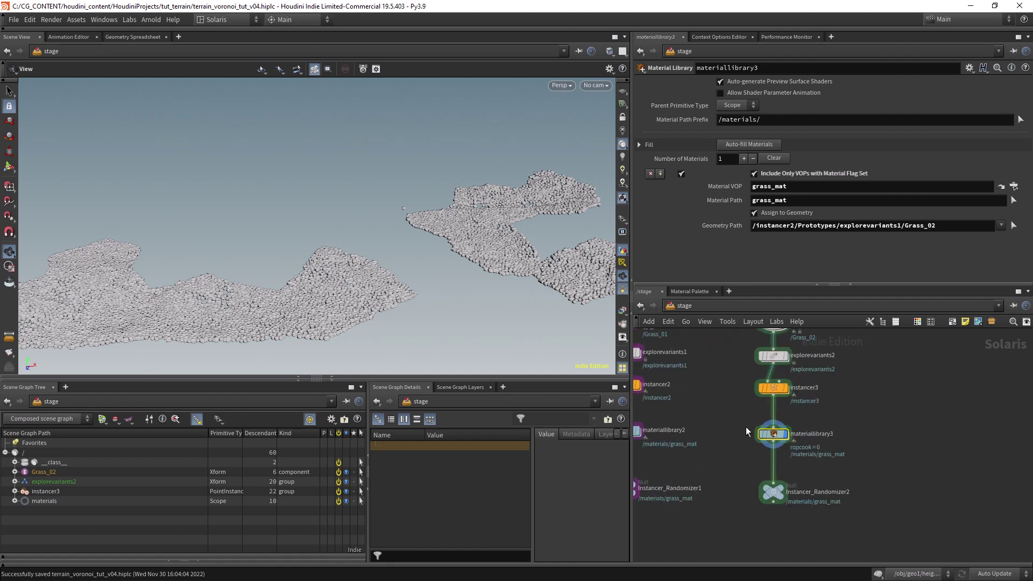
scroll(761, 424, "up", 2)
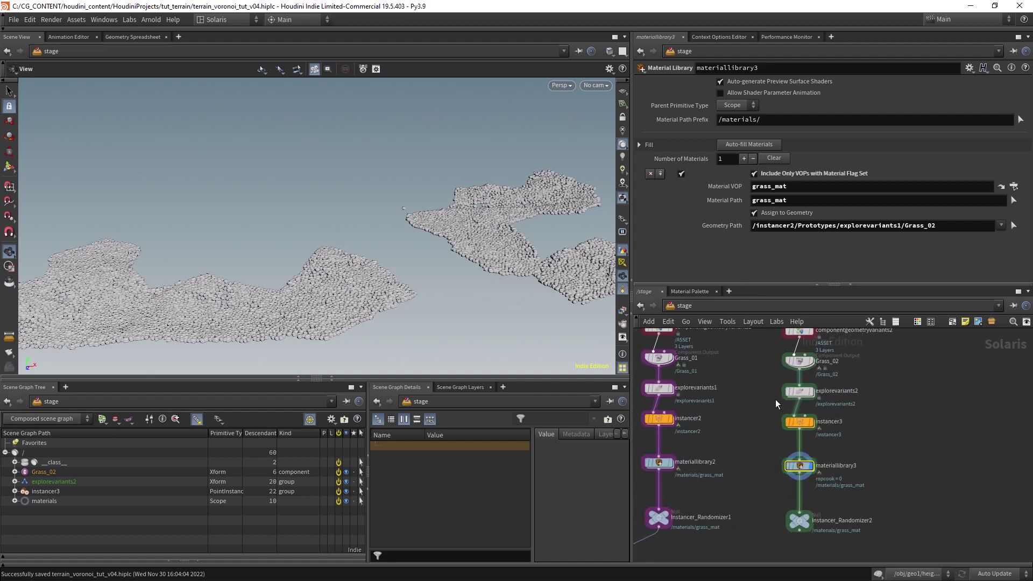
scroll(797, 387, "down", 2)
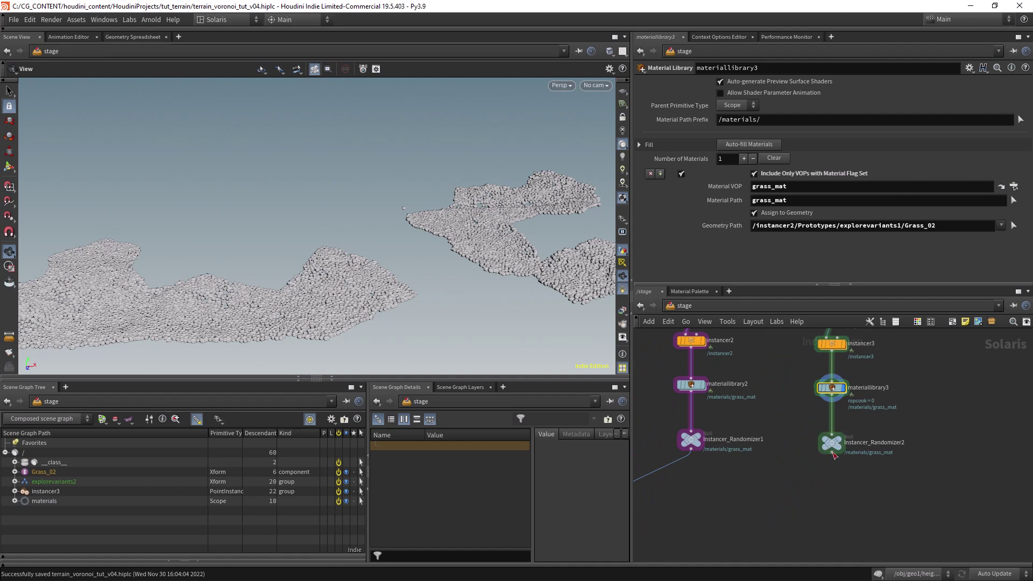
left_click(832, 454)
scroll(693, 500, "down", 2)
left_click(712, 467)
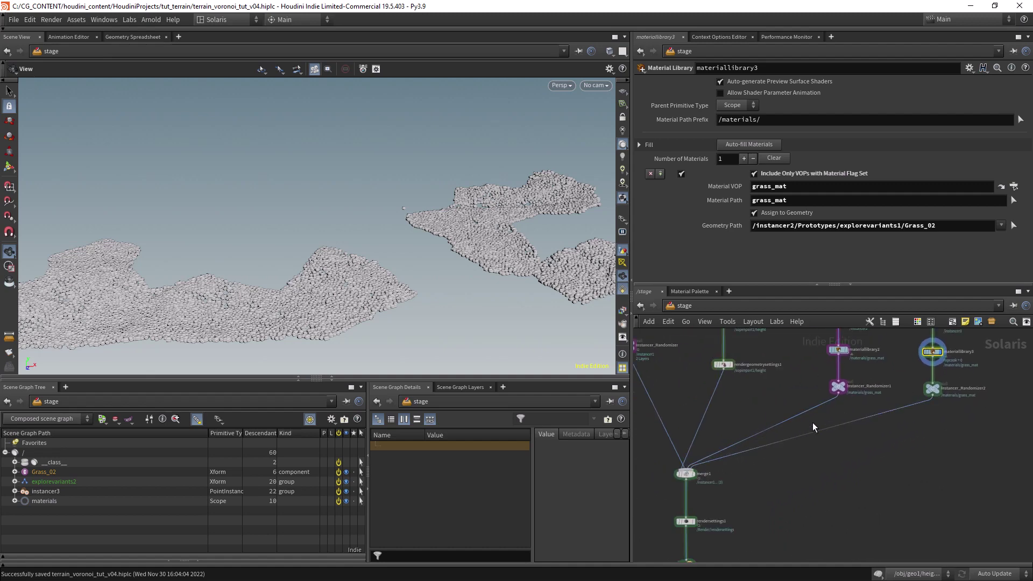
left_click(697, 464)
Inside instancer3, restrict the scatter1 node to group_1 and return to the stage network.
scroll(773, 484, "up", 5)
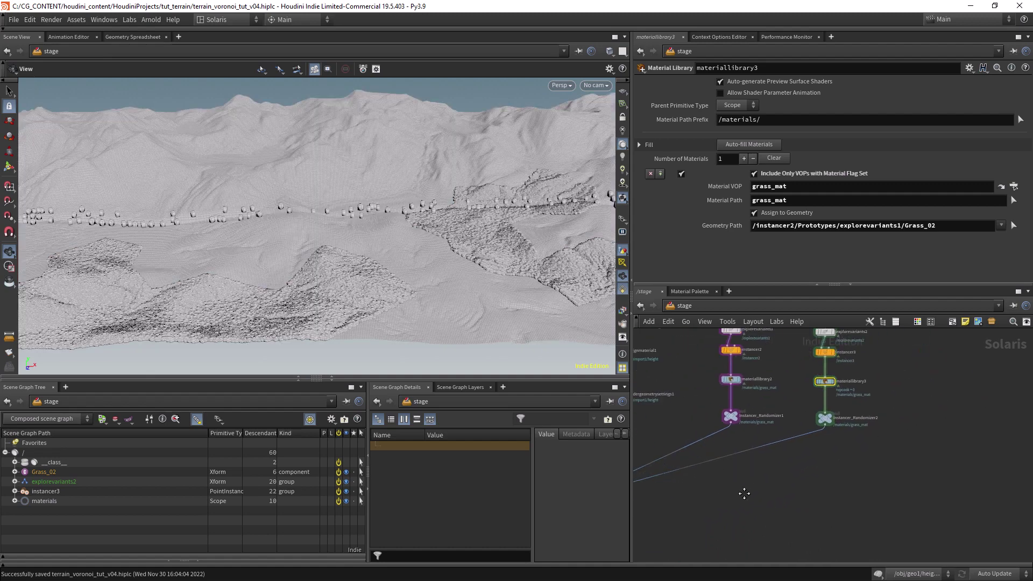
double_click(742, 431)
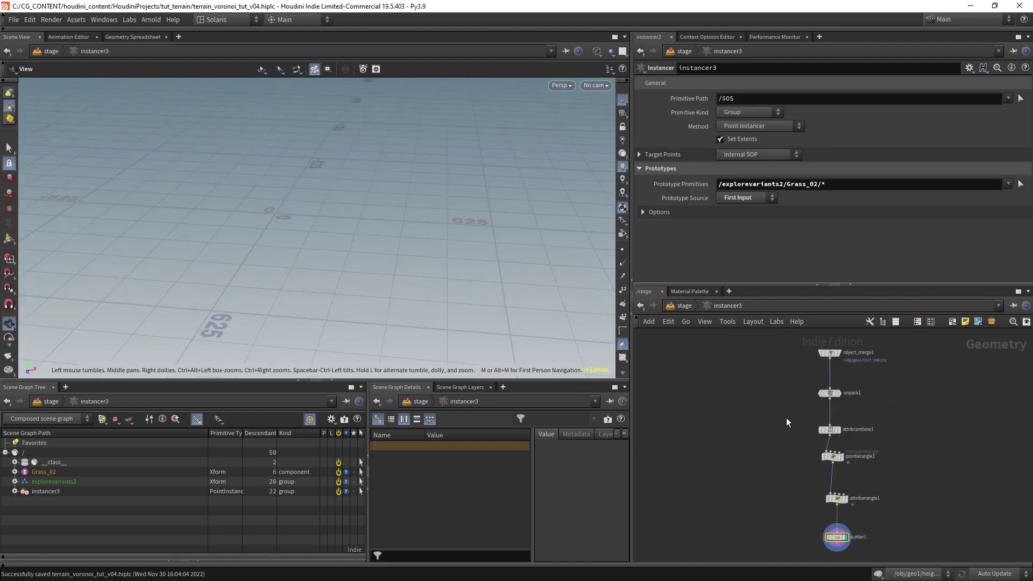
left_click(1000, 82)
left_click(992, 95)
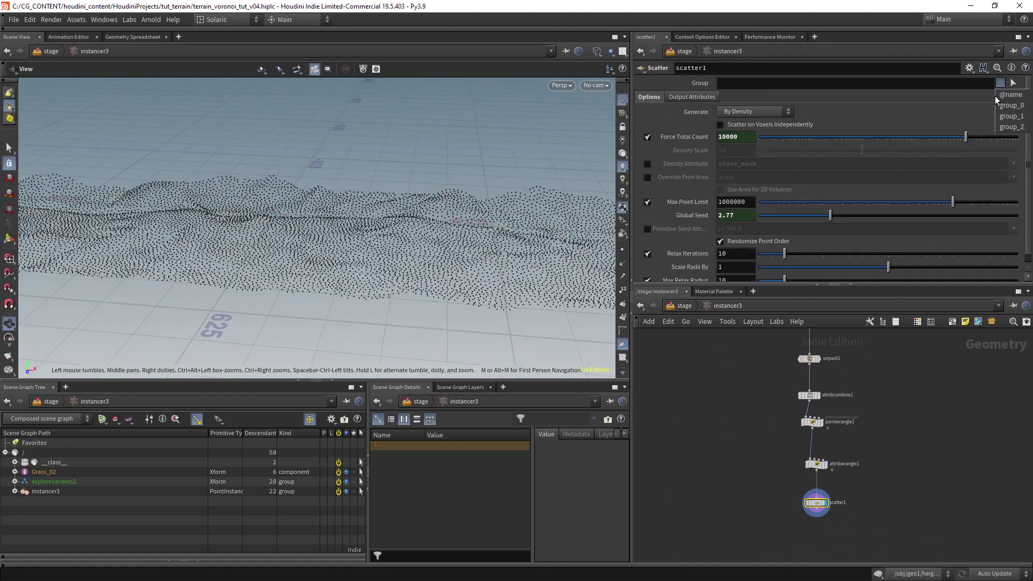
left_click(982, 116)
left_click(685, 306)
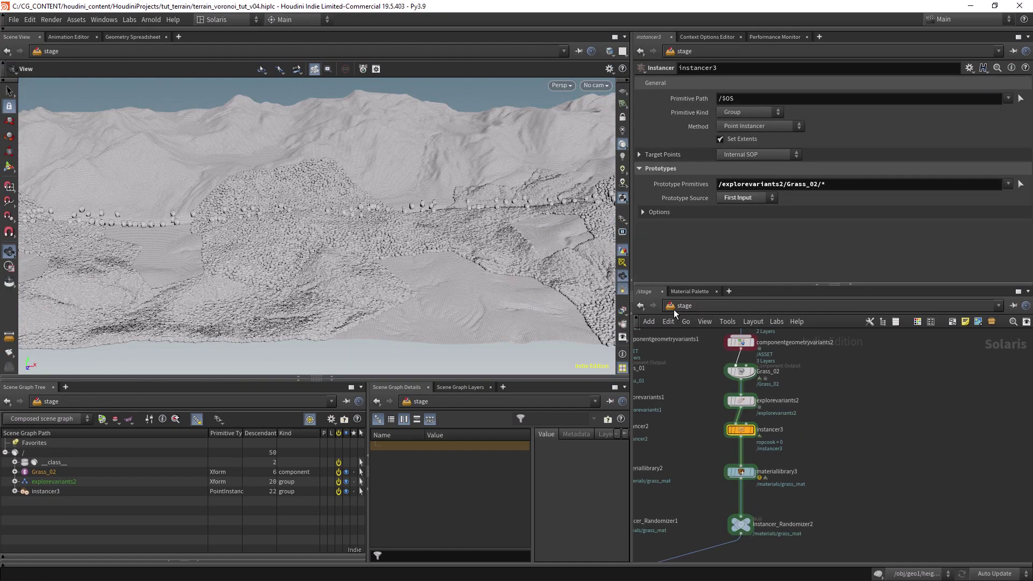
On Instancer_Randomizer2, set the number of points to 711 and the Global Seed to 2.87.
left_click_drag(421, 272, 480, 304)
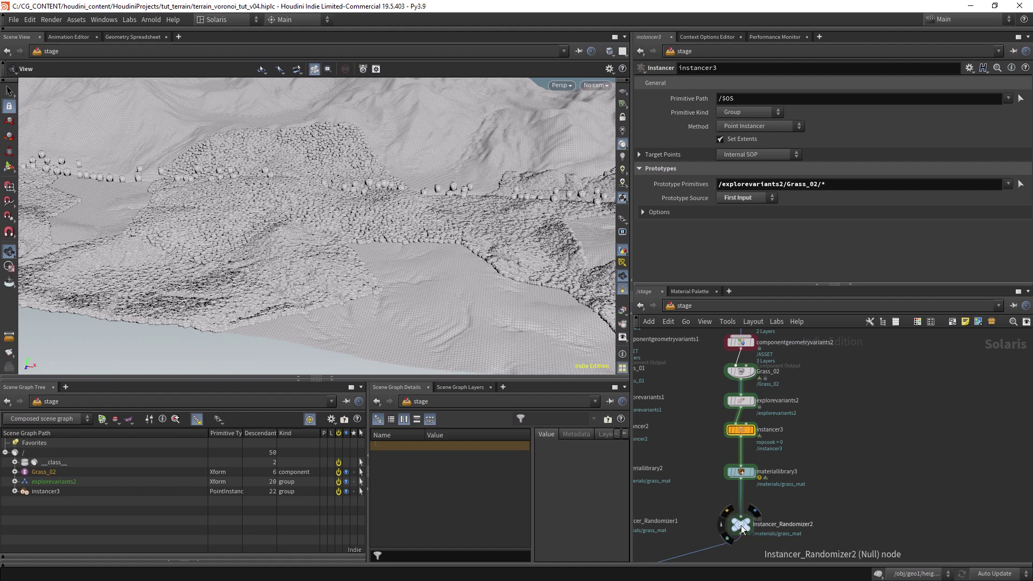
left_click(741, 524)
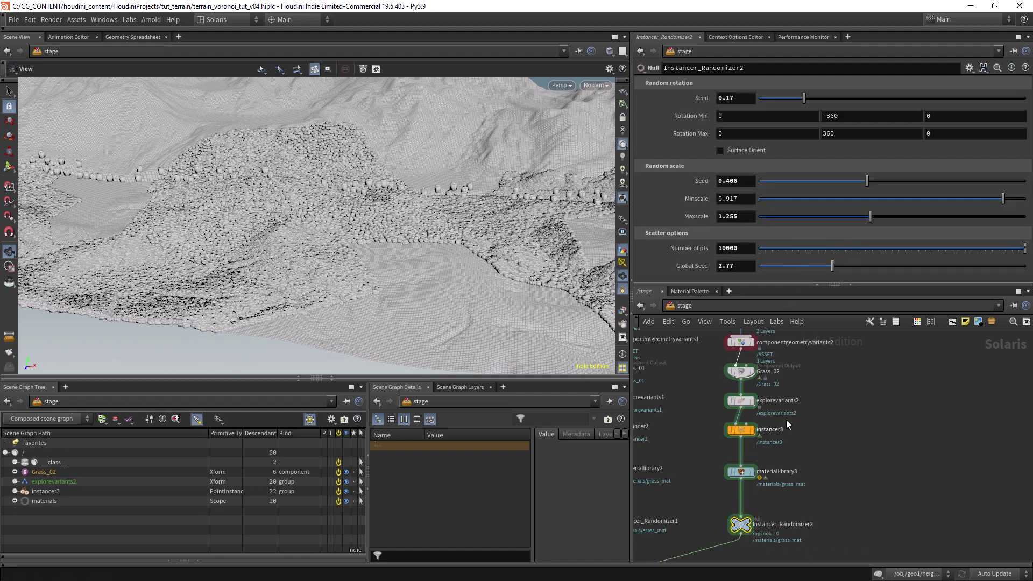
scroll(858, 387, "down", 3)
left_click(854, 248)
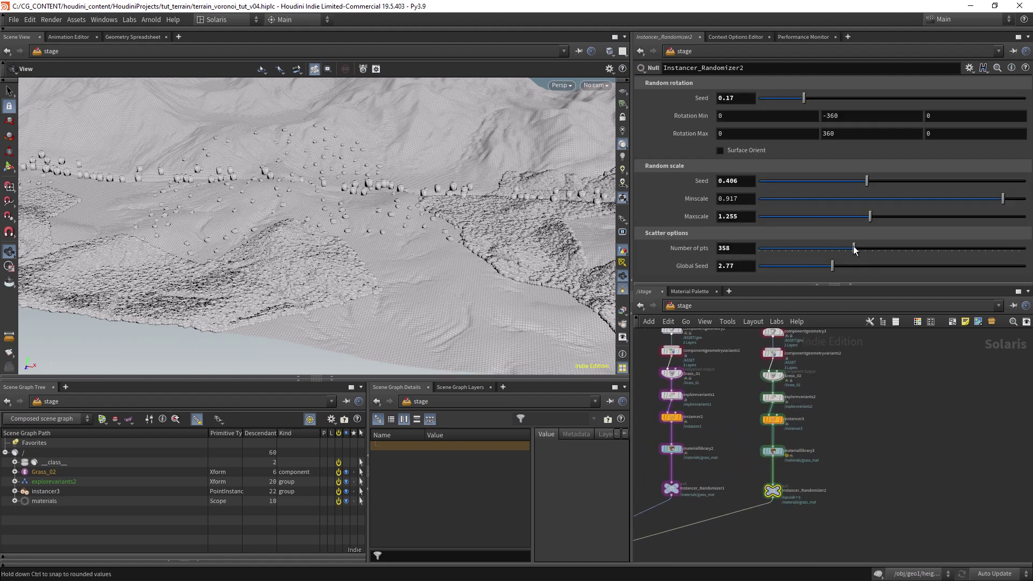
left_click_drag(913, 251, 946, 249)
mouse_move(833, 266)
left_mouse_down()
mouse_move(881, 266)
mouse_move(828, 268)
left_mouse_up()
scroll(865, 399, "down", 2)
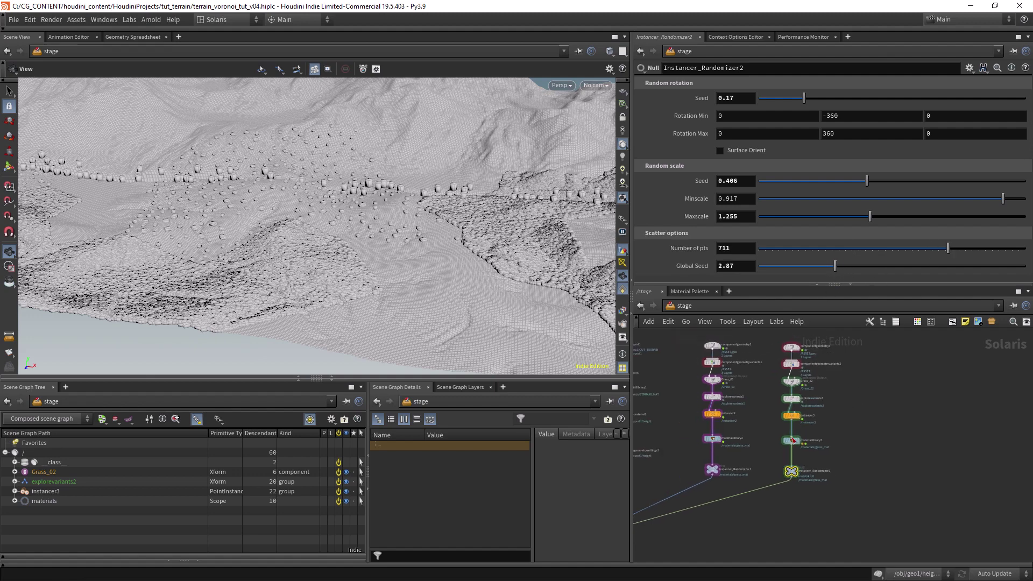
Inspect the node information of materiallibrary3 for warnings.
left_click(792, 441)
middle_click(785, 440)
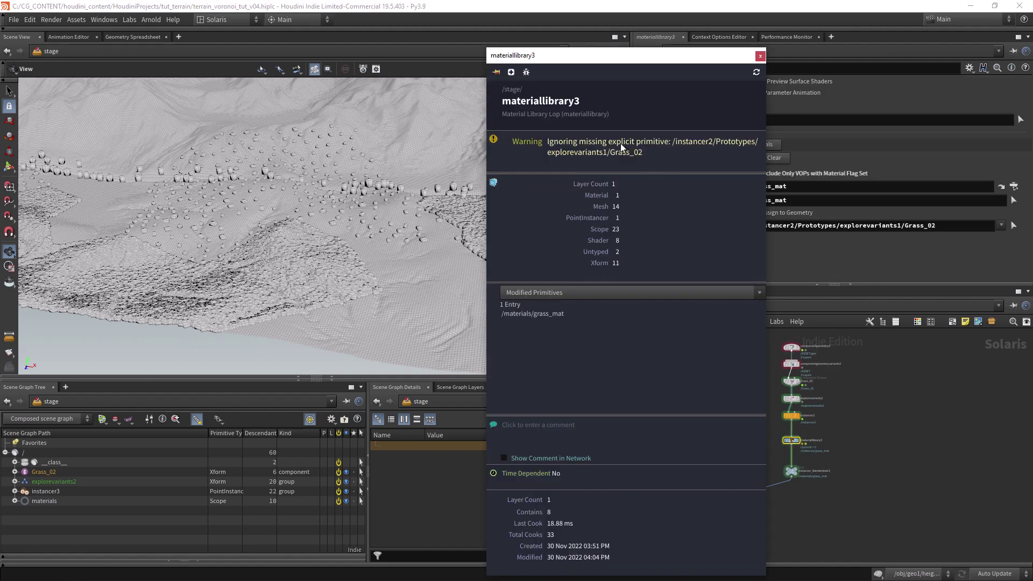
left_click(761, 55)
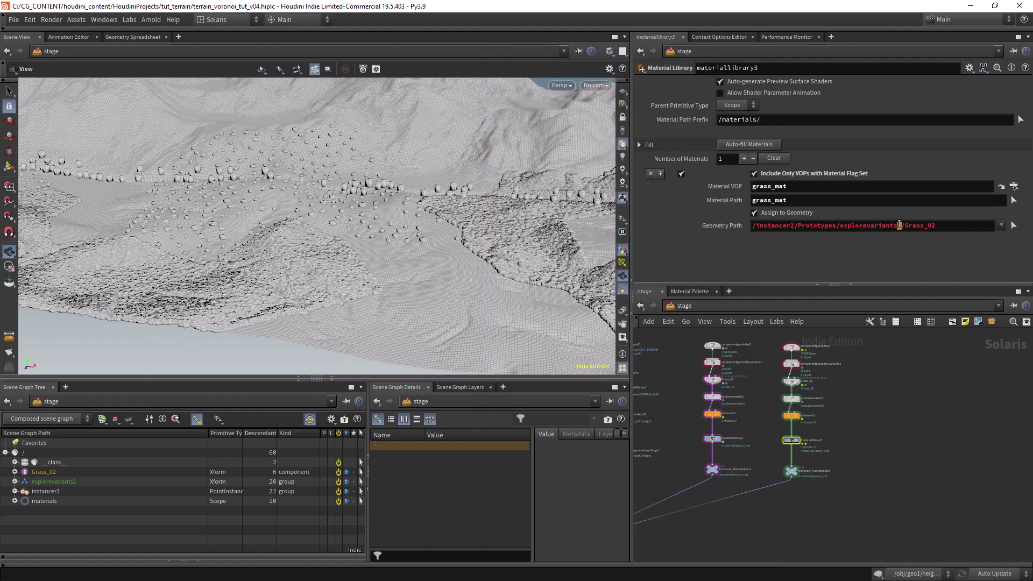
Set materiallibrary3's Geometry Path to /instancer2/Prototypes/explorevariants2/Grass_02, save the scene and recheck the node information.
type("2")
key("Return")
scroll(837, 395, "up", 1)
scroll(837, 394, "up", 1)
key("ctrl+s")
middle_click(776, 457)
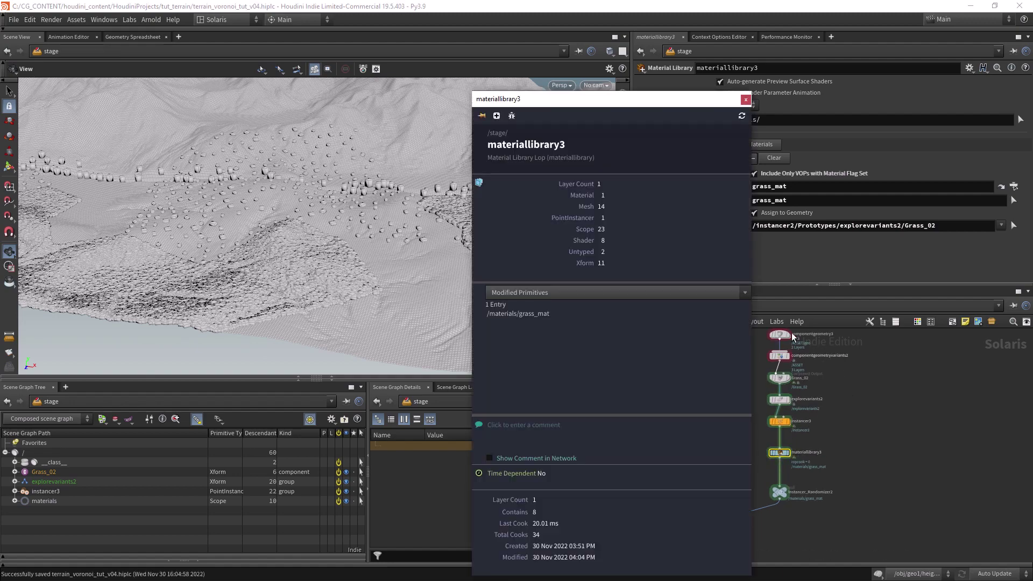
left_click(745, 99)
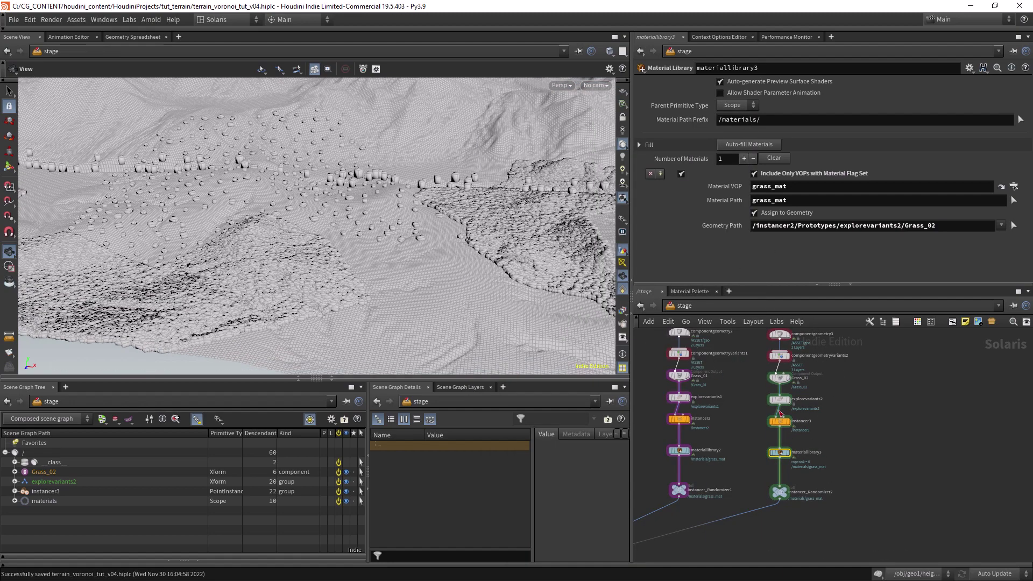
Switch the viewport renderer to Arnold and preview the assembled terrain at the domelight1 end of the network.
left_click(560, 87)
left_click(557, 157)
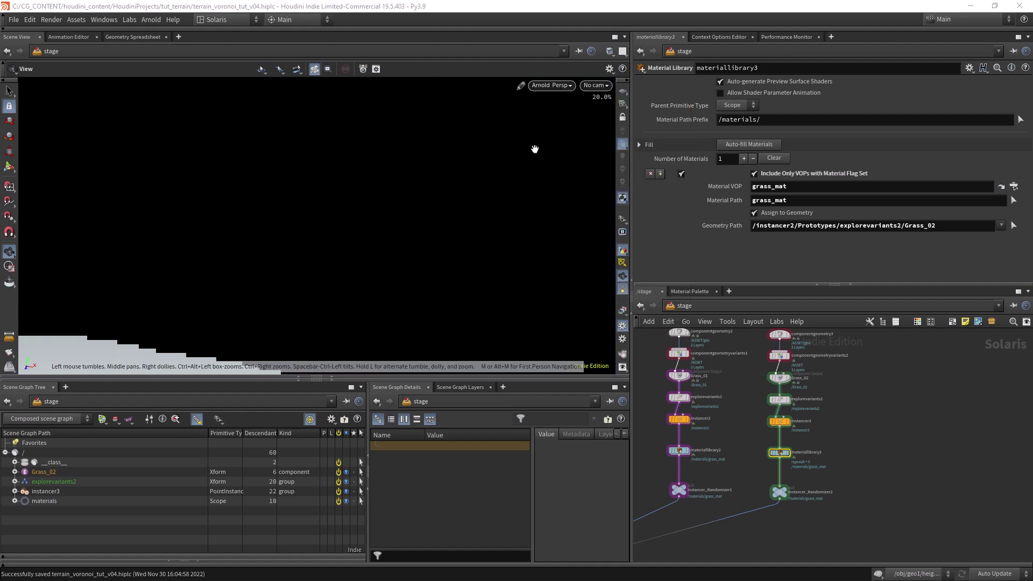
middle_click_drag(716, 549, 712, 473)
left_click(727, 460)
scroll(423, 231, "down", 5)
scroll(423, 232, "up", 8)
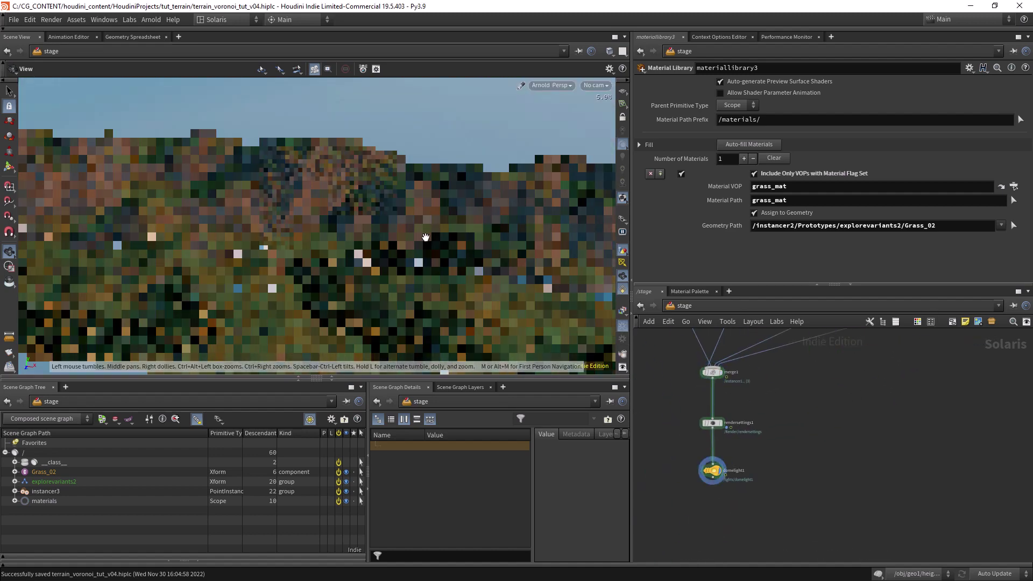
Set the number of points on Instancer_Randomizer2 to 10000.
scroll(423, 231, "down", 5)
middle_click_drag(834, 384, 712, 493)
left_click(837, 396)
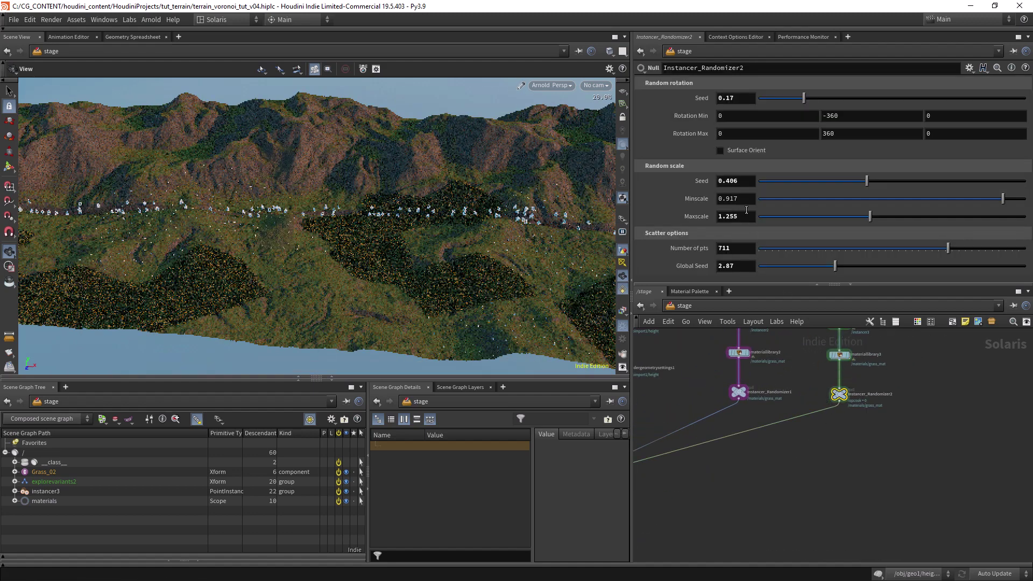
double_click(736, 248)
type("100")
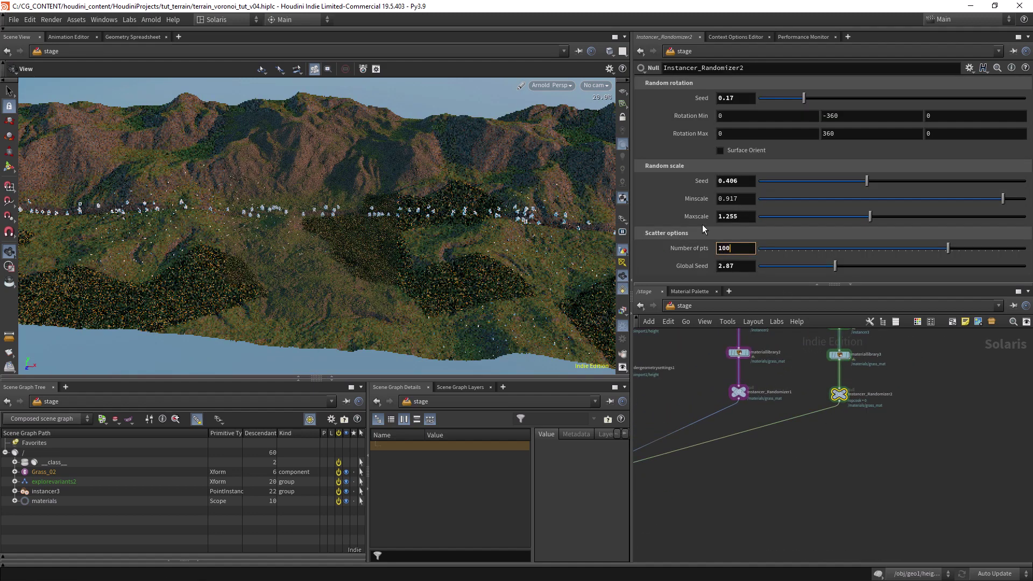
type("00")
key("Return")
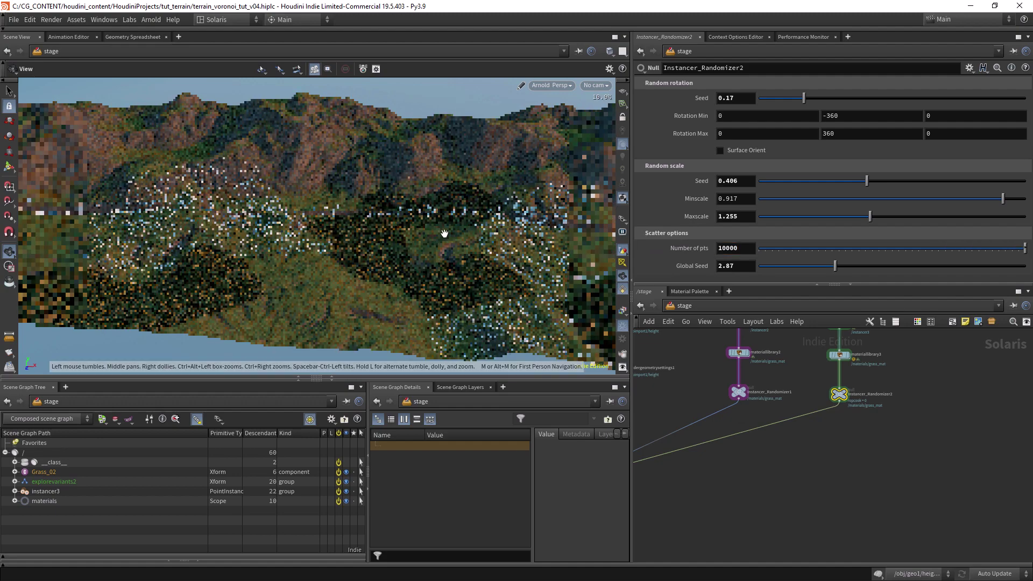
Set materiallibrary3's Geometry Path to /instancer3/Prototypes/explorevariants2/Grass_02 and Instancer_Randomizer2's number of points to 30000.
middle_click_drag(840, 359, 792, 421)
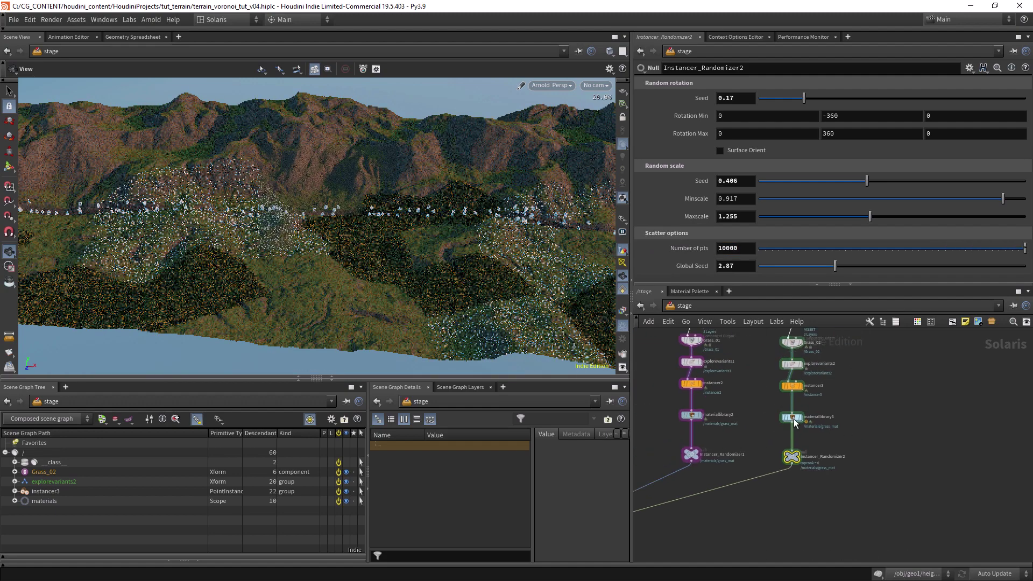
left_click(796, 419)
left_click_drag(790, 225, 795, 225)
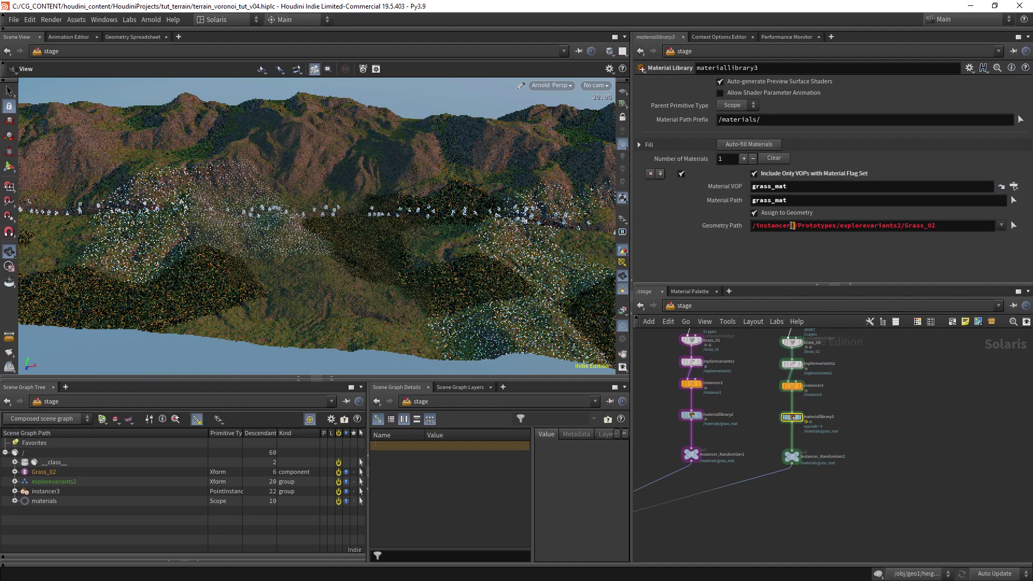
type("3")
key("Return")
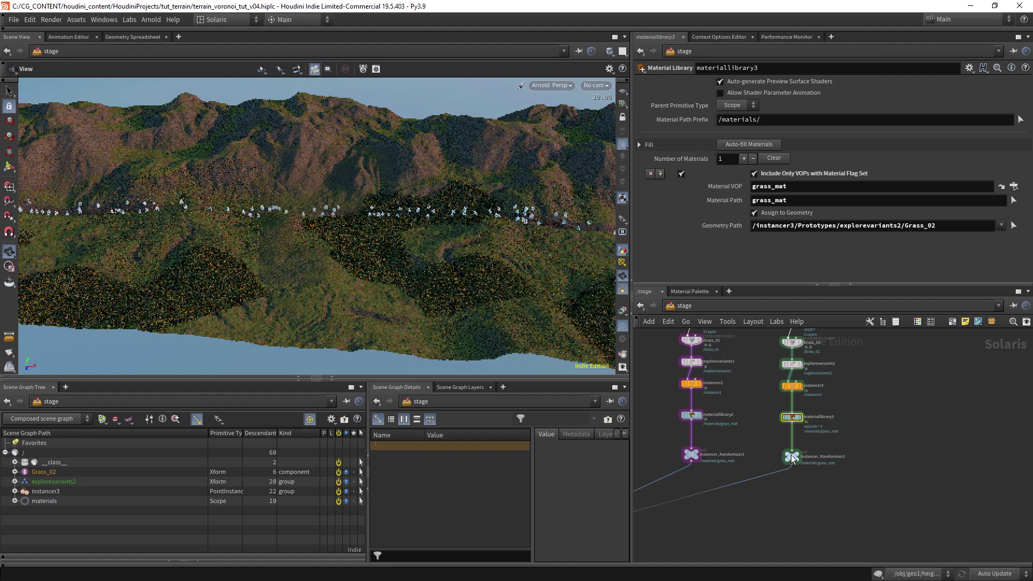
left_click(792, 457)
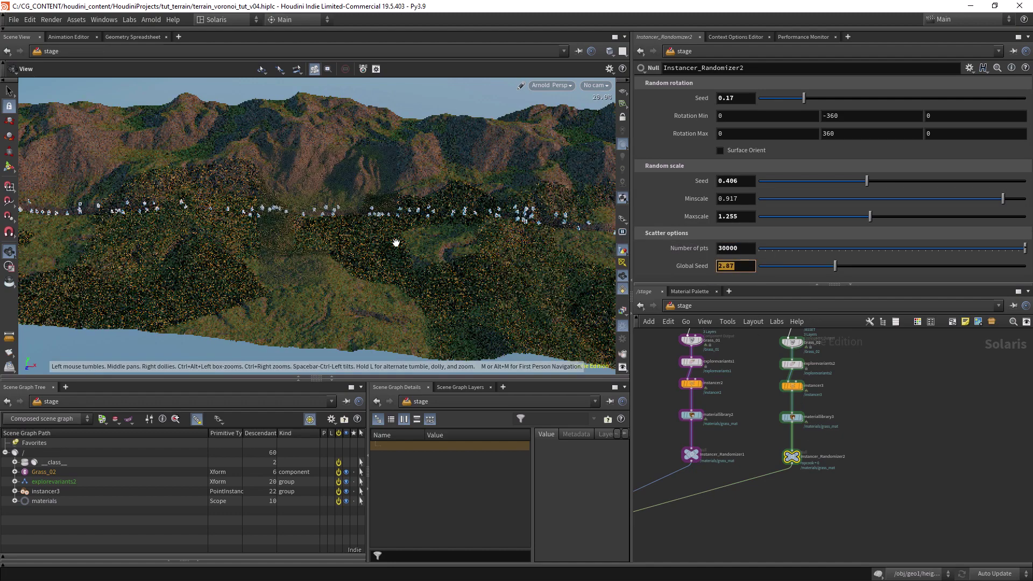
Inside materiallibrary3, set color_correct1's Exposure to 3.16 and rename the grass_mat shader to grass_mat_2.
double_click(792, 418)
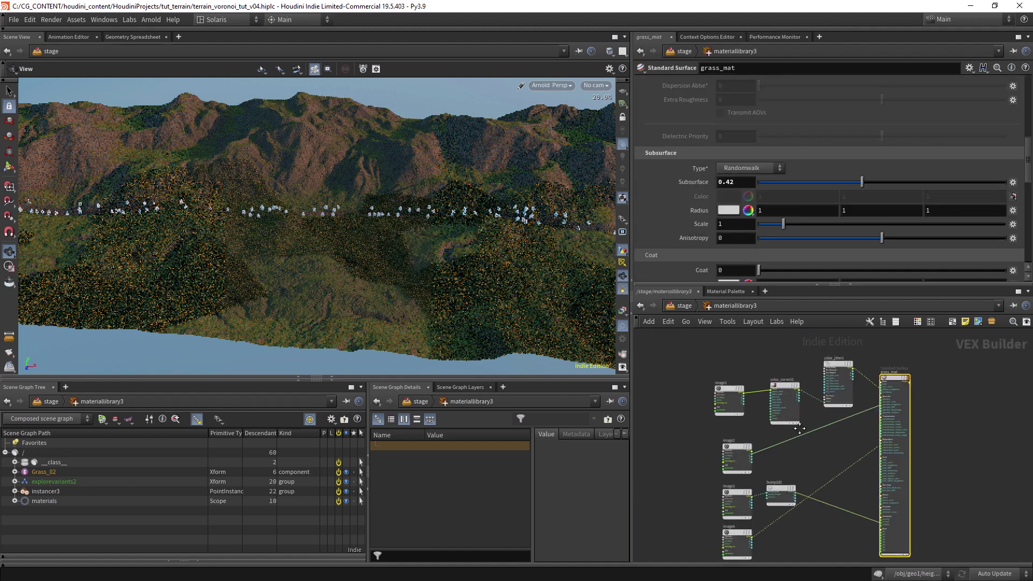
left_click(768, 396)
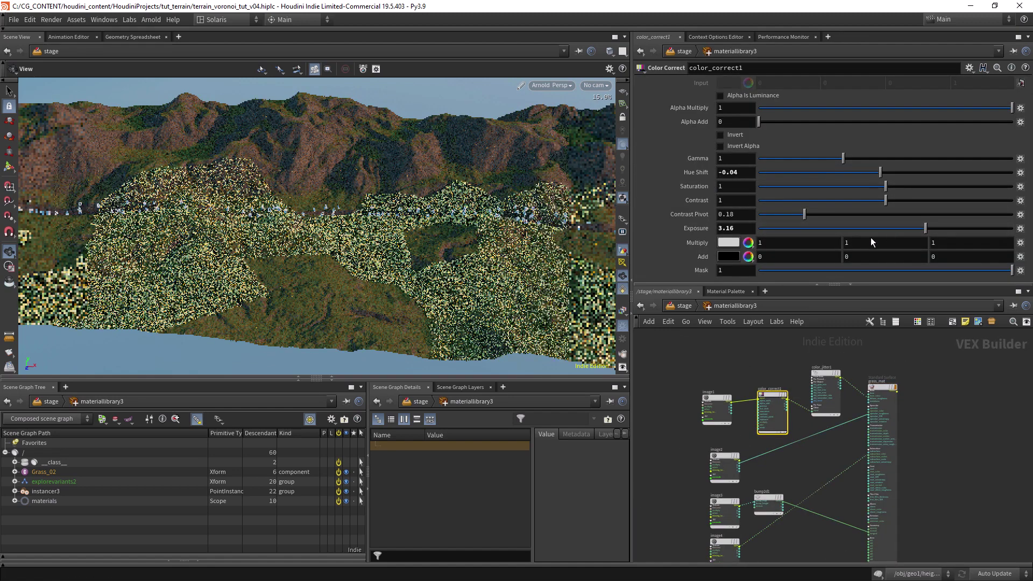
scroll(899, 370, "up", 1)
middle_click_drag(900, 370, 837, 359)
scroll(837, 359, "up", 3)
double_click(833, 438)
type("_2")
key("Return")
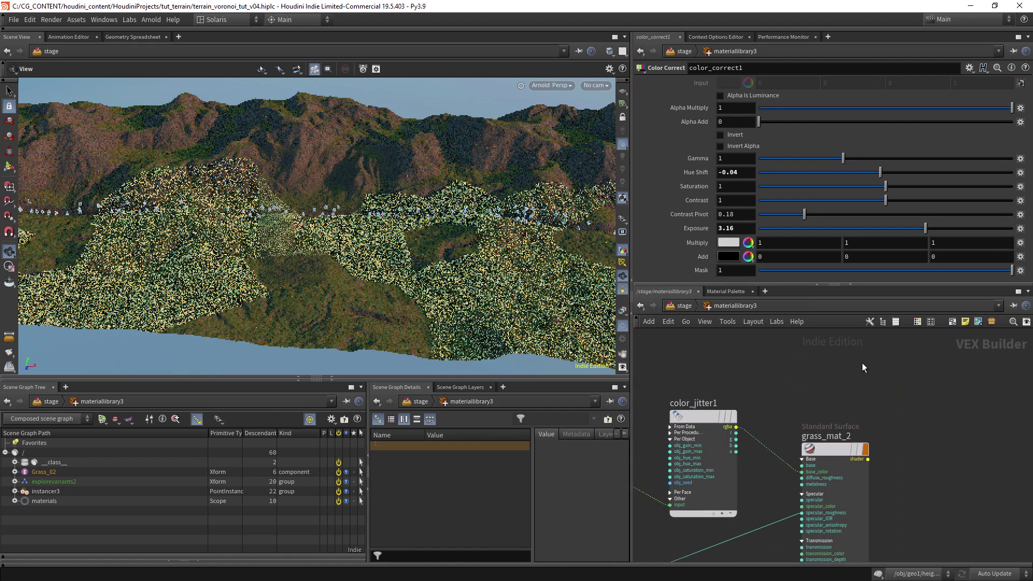
scroll(768, 378, "down", 2)
left_click(684, 306)
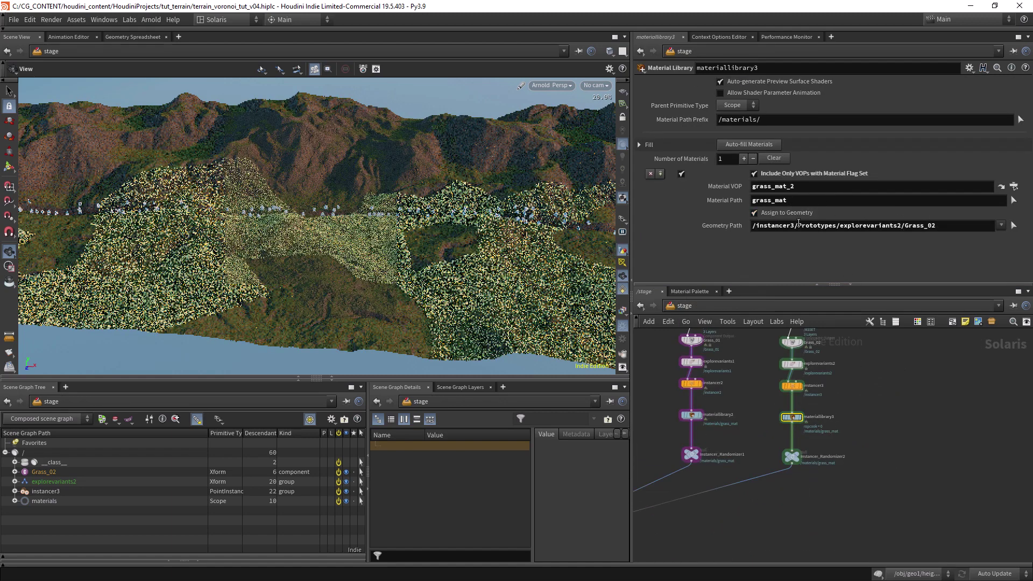
Restart the Arnold viewport render and clear the Material Path of materiallibrary3.
left_click(551, 85)
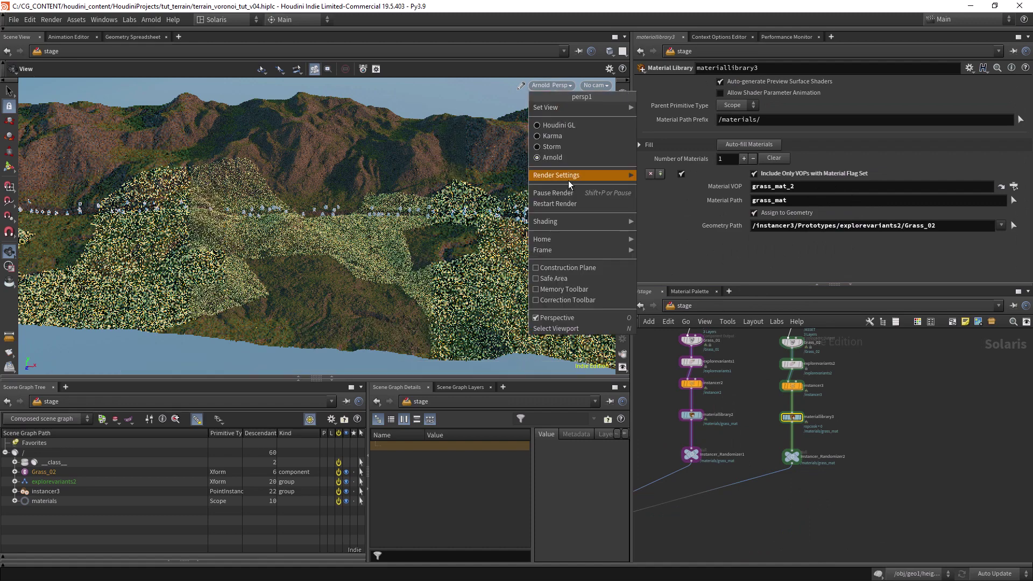
left_click(573, 214)
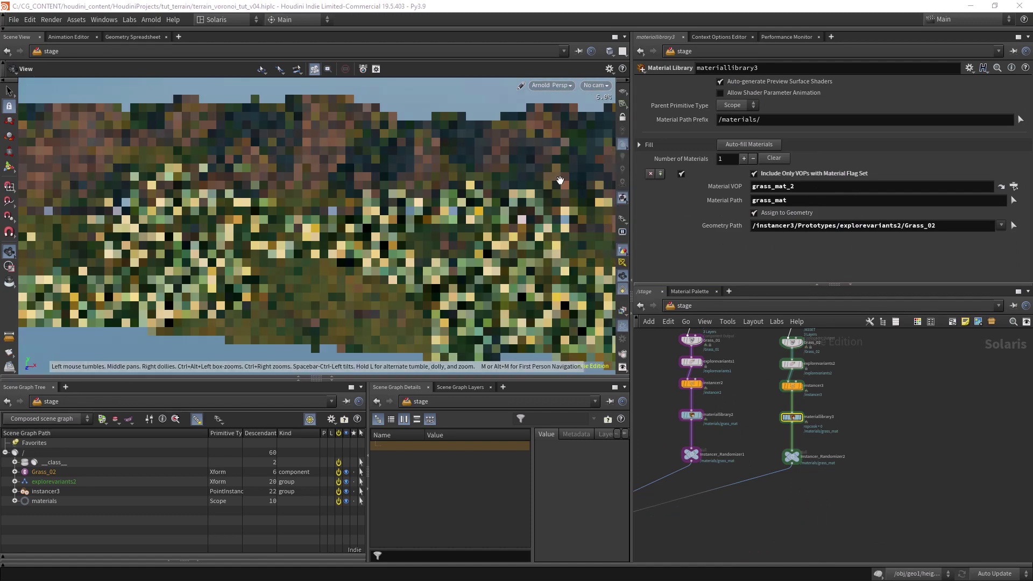
key("Return")
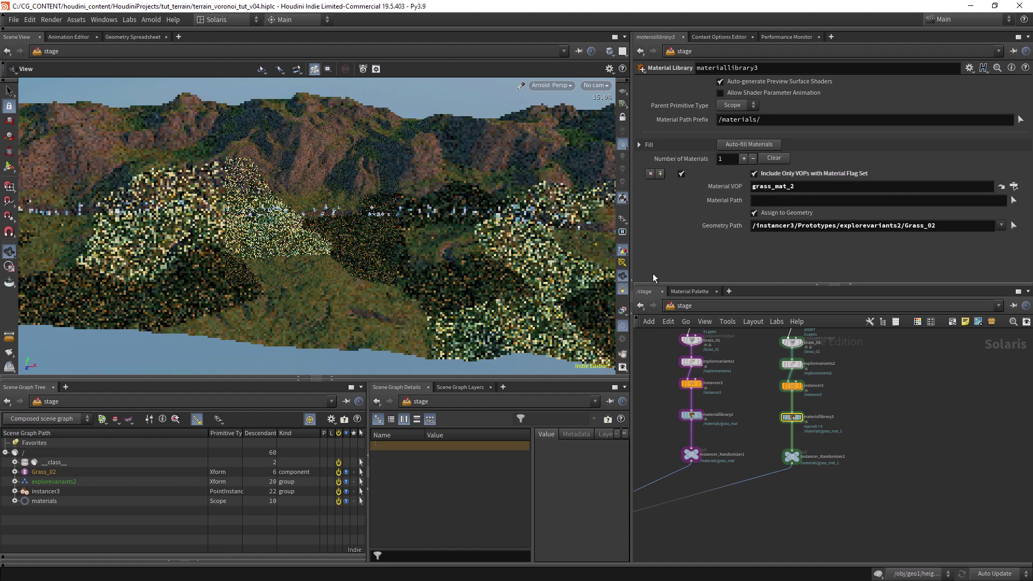
Inside materiallibrary3, set color_correct1's Exposure to 1.76 and Hue Shift to -0.028, and return to the stage network.
double_click(793, 418)
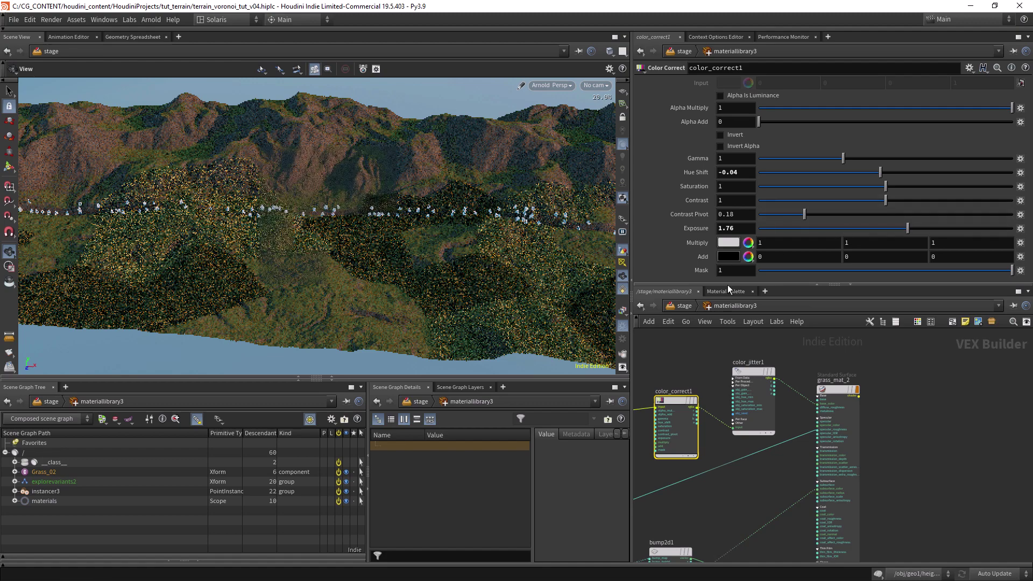
mouse_move(880, 172)
left_mouse_down()
mouse_move(871, 173)
mouse_move(882, 175)
left_mouse_up()
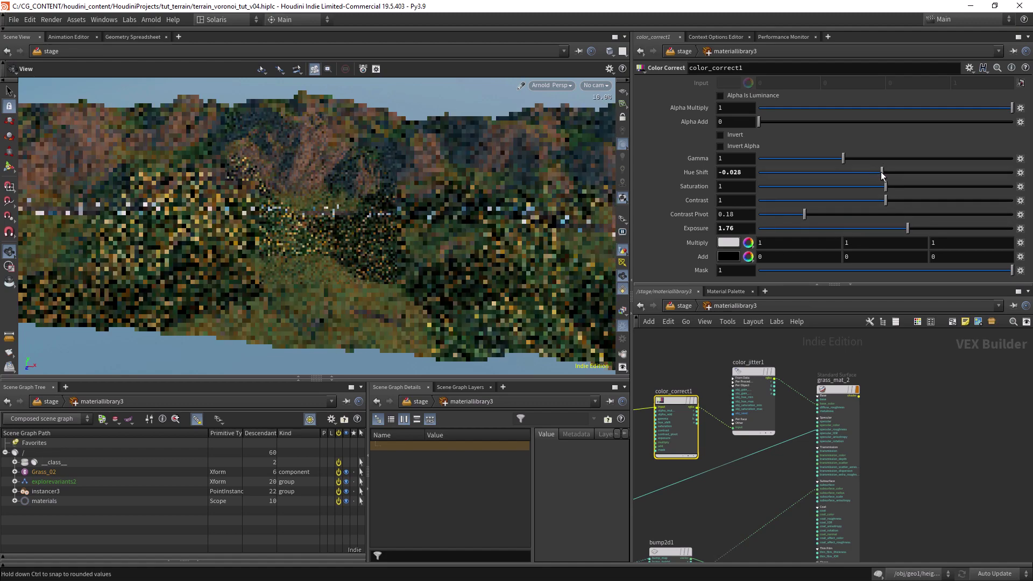
left_click(681, 310)
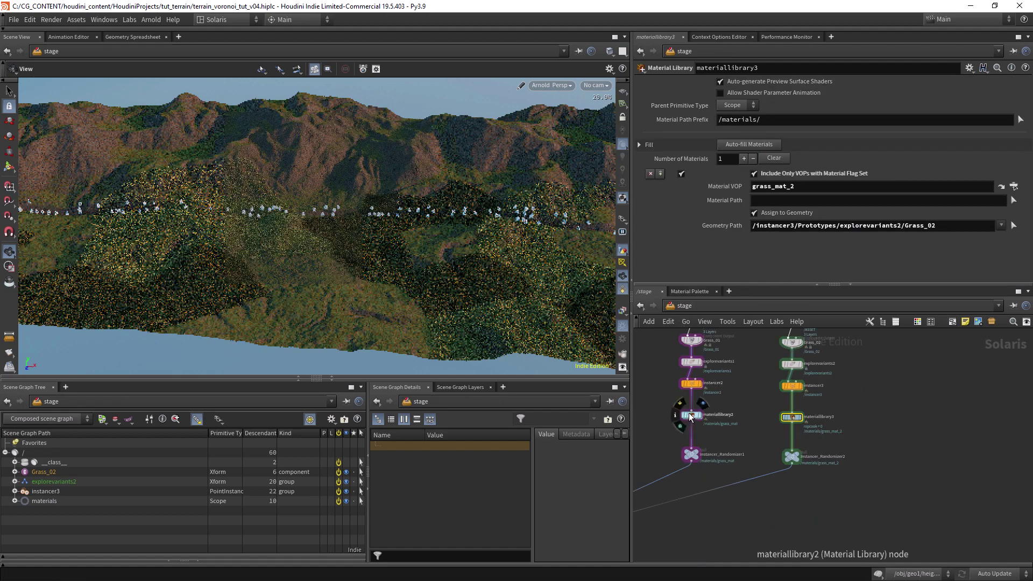
Inside materiallibrary2, set color_correct1's Exposure to about 1.34 and return to the stage network.
double_click(636, 387)
left_click(741, 398)
middle_click_drag(673, 409, 761, 375)
left_click(706, 393)
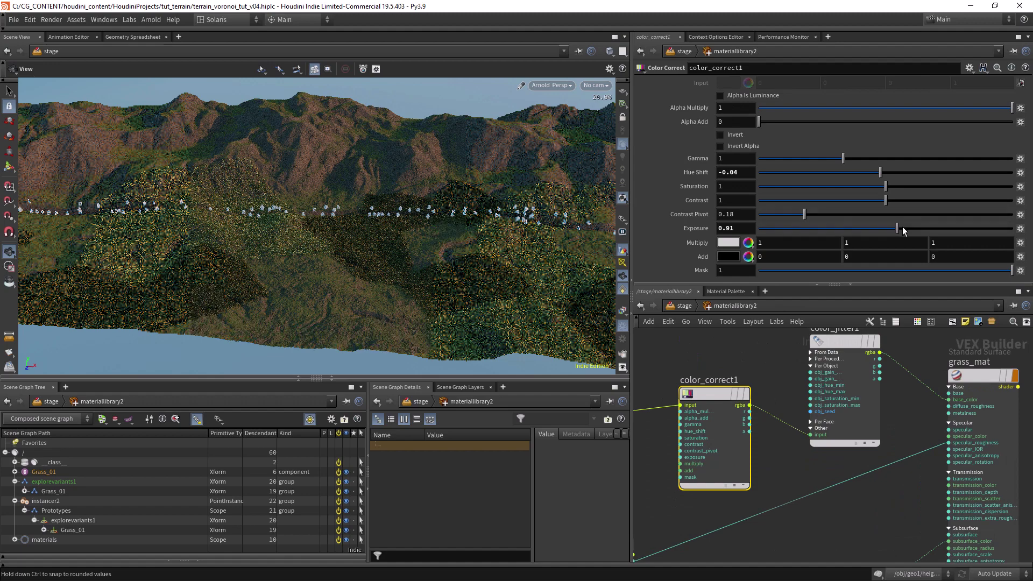
left_click_drag(902, 227, 903, 231)
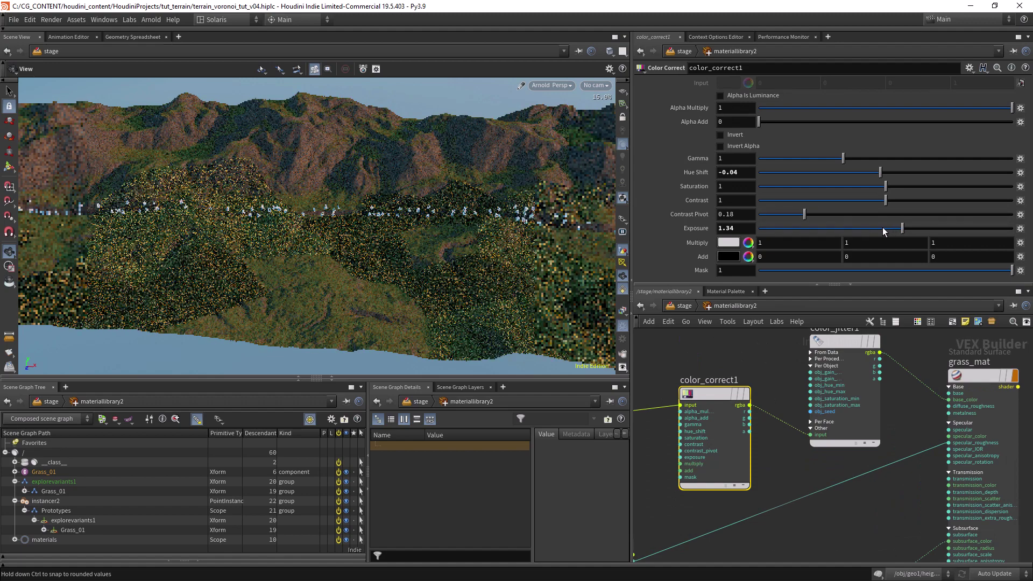
left_click(682, 305)
Switch the viewport back to Houdini GL and duplicate the seven-node Grass_02 branch beside the original.
right_click(562, 126)
key("Escape")
scroll(796, 382, "down", 3)
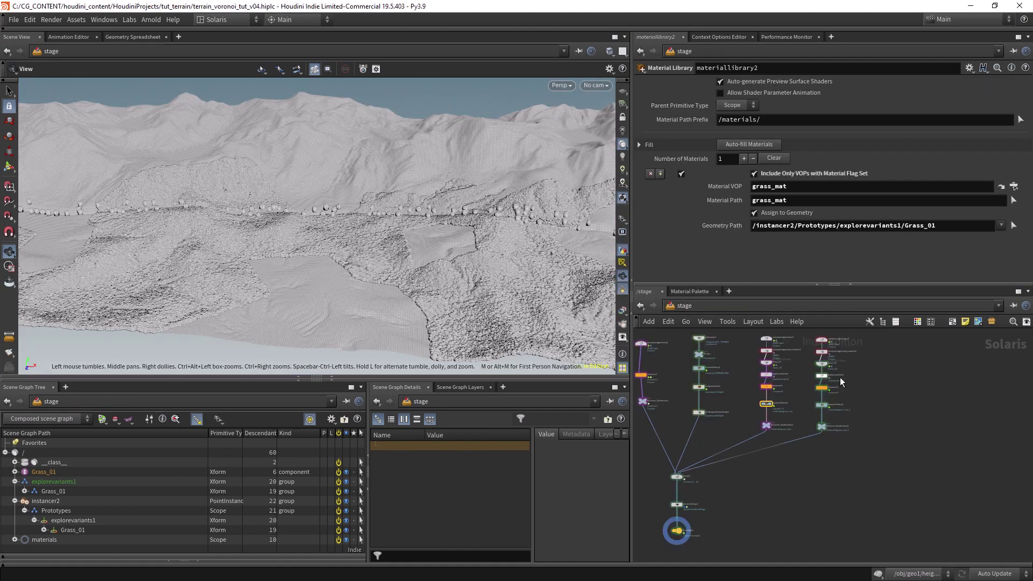
left_click_drag(785, 499, 807, 489)
left_click_drag(788, 413, 788, 412, "alt")
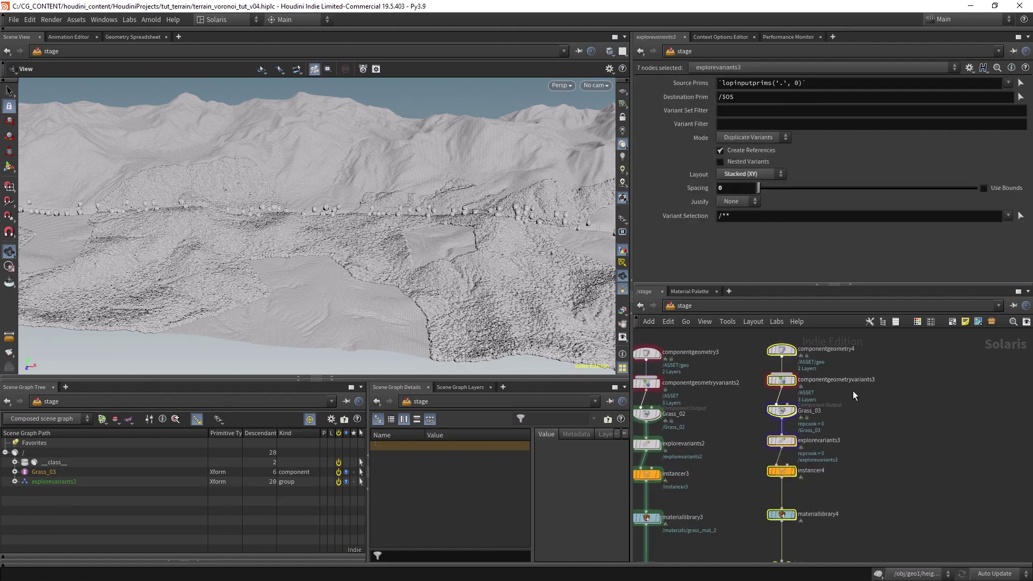
Check the duplicated Grass_03 and explorevariants3 nodes and set instancer4's Prototype Primitives to /explorevariants3/Grass_03/*.
scroll(793, 385, "up", 3)
left_click(780, 426)
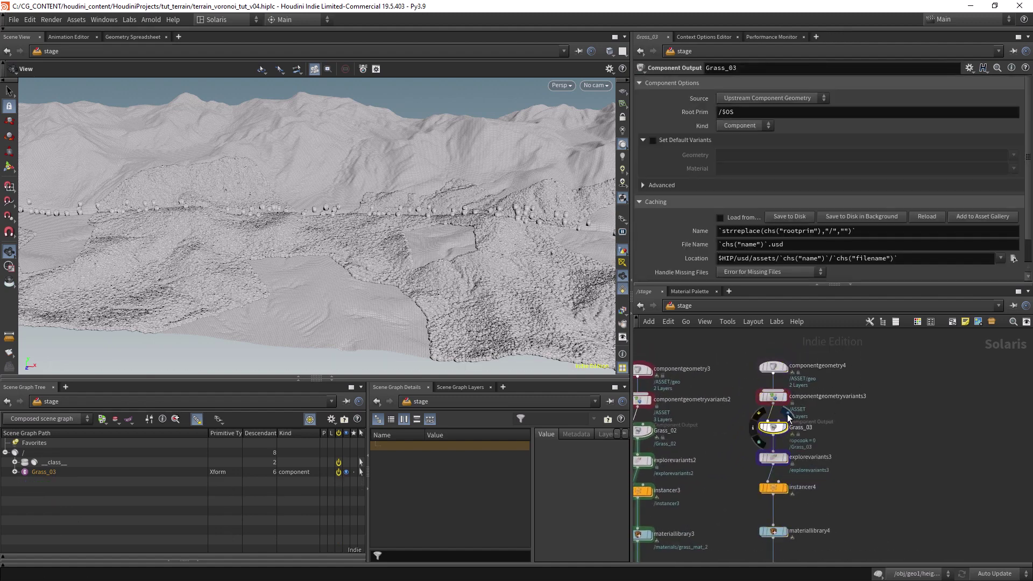
left_click(773, 457)
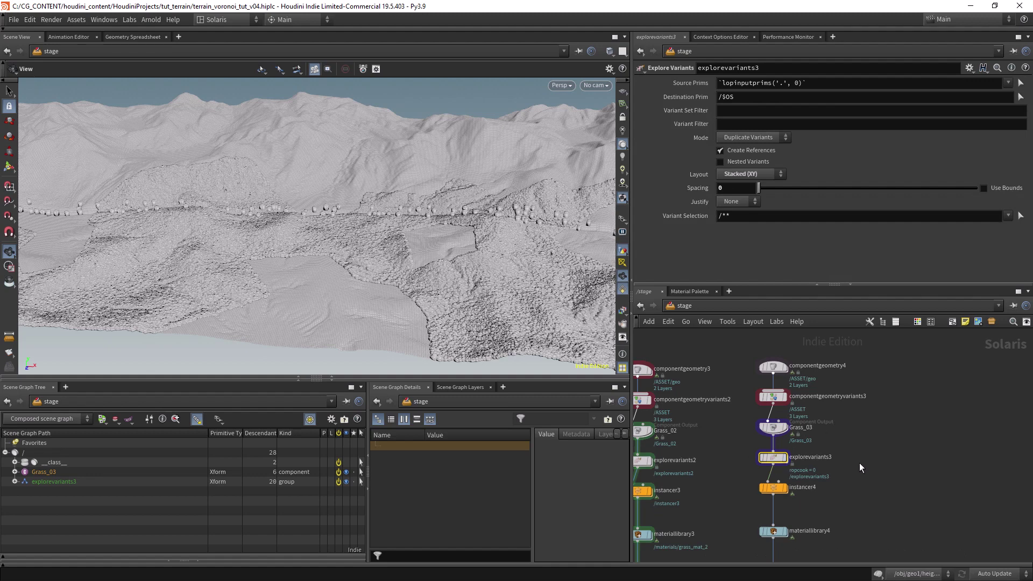
middle_click_drag(861, 454, 861, 399)
left_click(779, 434)
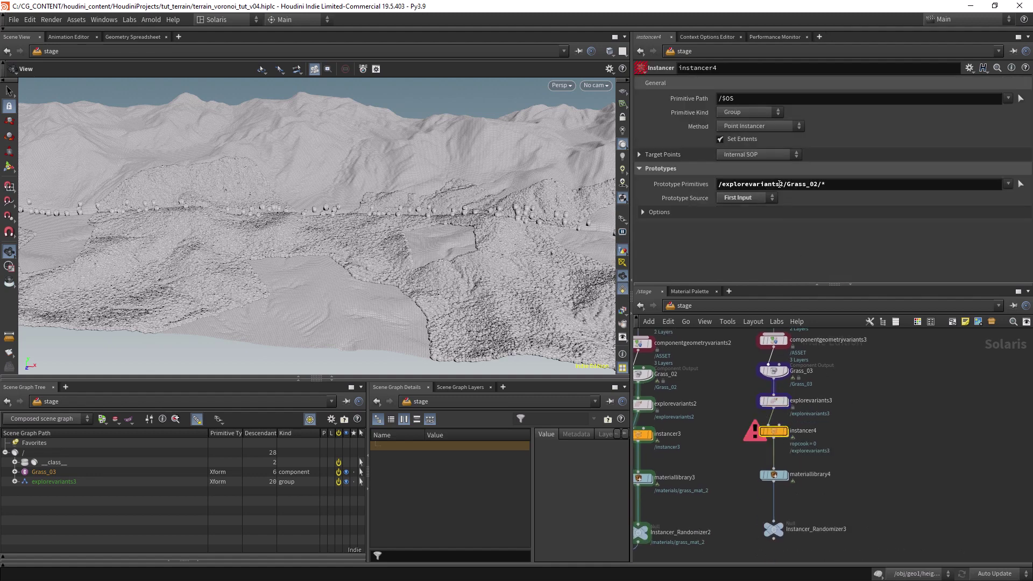
type("3")
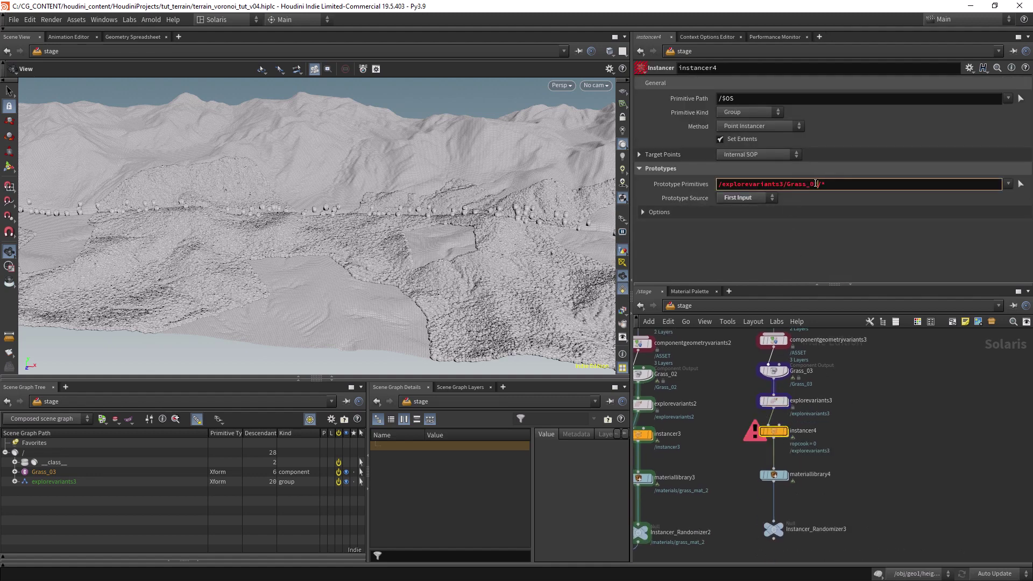
key("Tab")
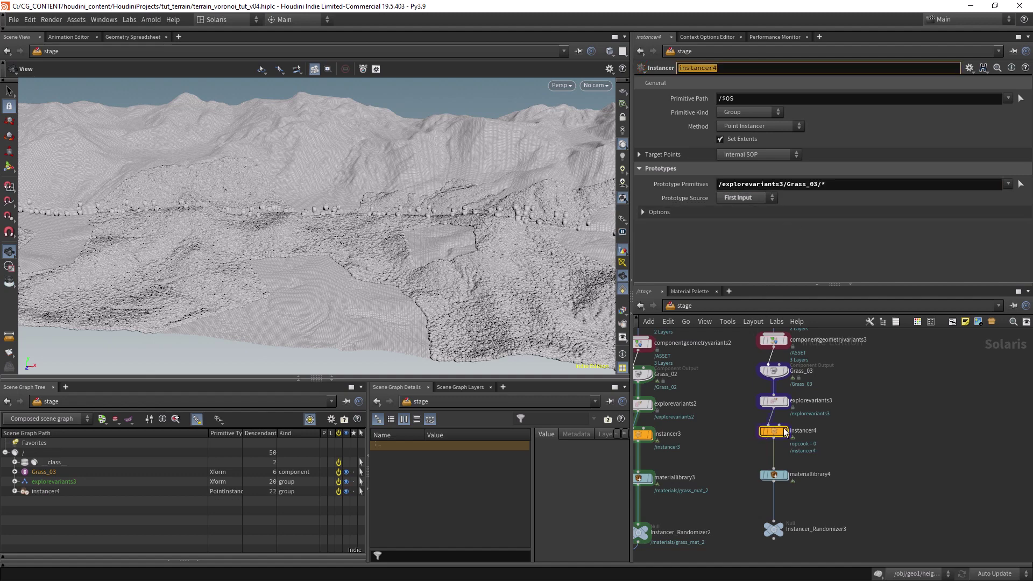
Inside materiallibrary4, rename the grass_mat_2 shader to grass_mat_3 and return to the stage network.
left_click(777, 477)
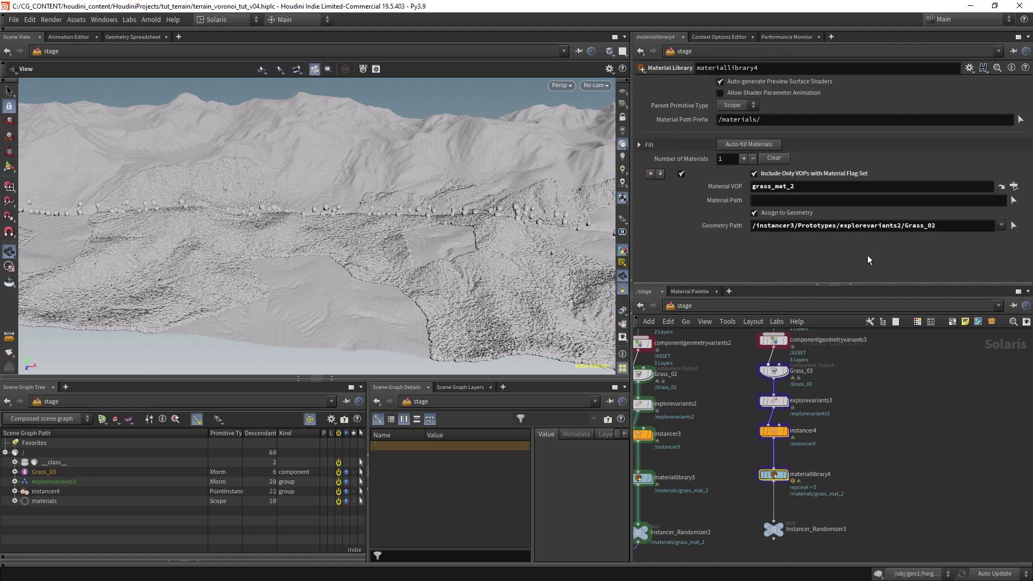
double_click(774, 474)
scroll(940, 360, "up", 4)
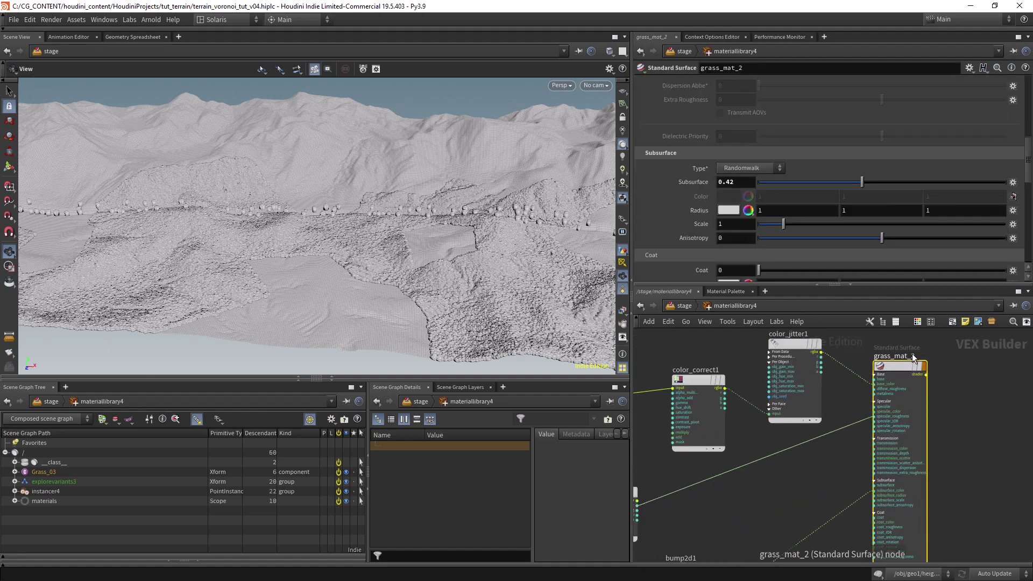
left_click(685, 305)
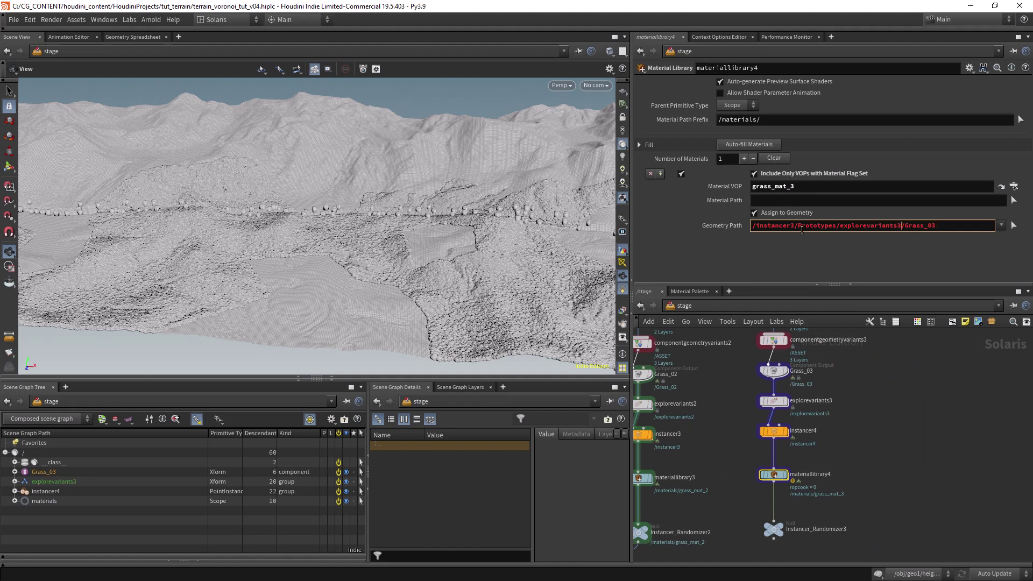
Set materiallibrary4's Geometry Path to /instancer4/Prototypes/explorevariants3/Grass_03/ and display that node.
type("4")
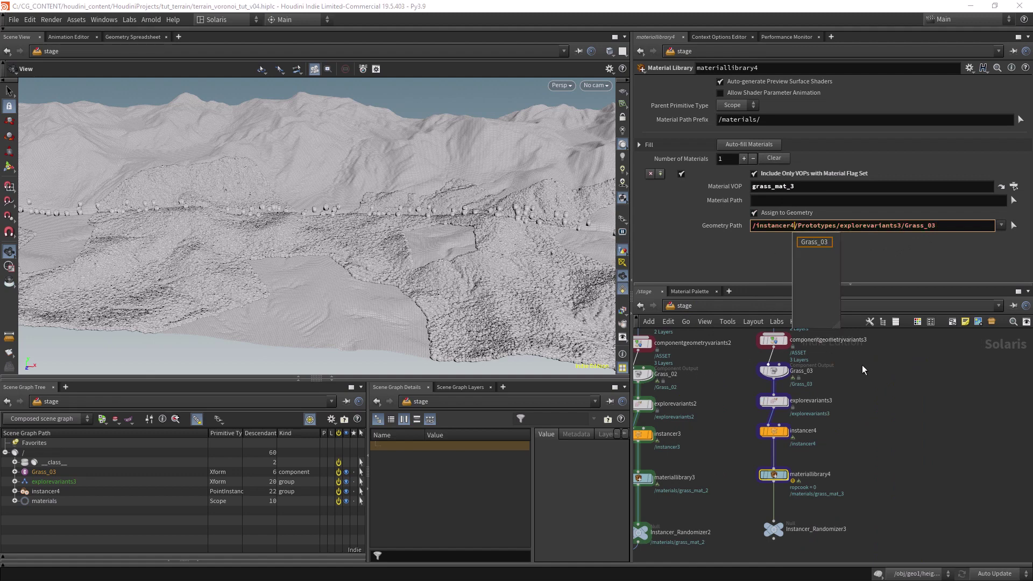
left_click(776, 477)
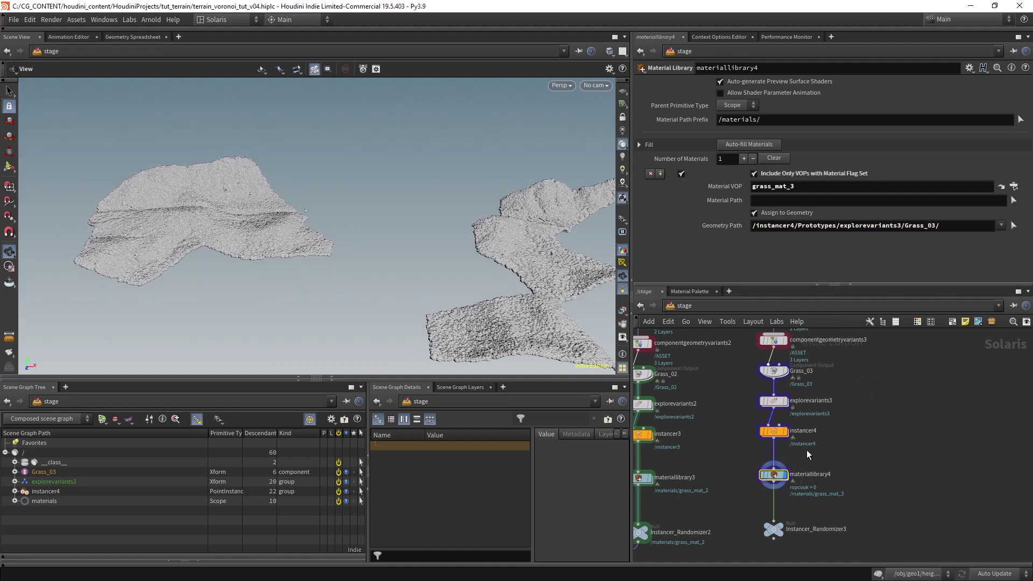
Inside instancer4, restrict the scatter1 node to group_2.
double_click(777, 437)
left_click(844, 538)
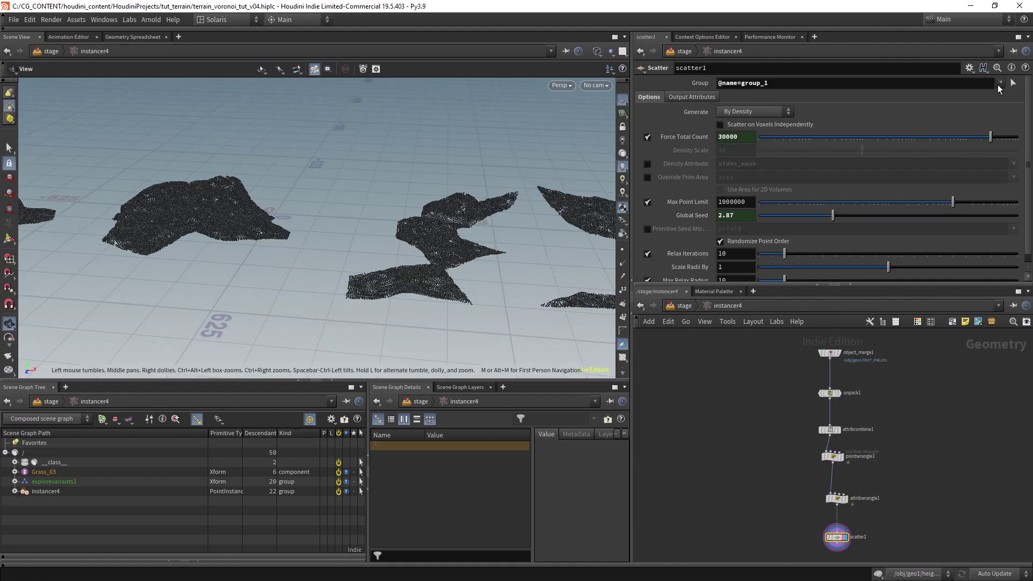
left_click(985, 127)
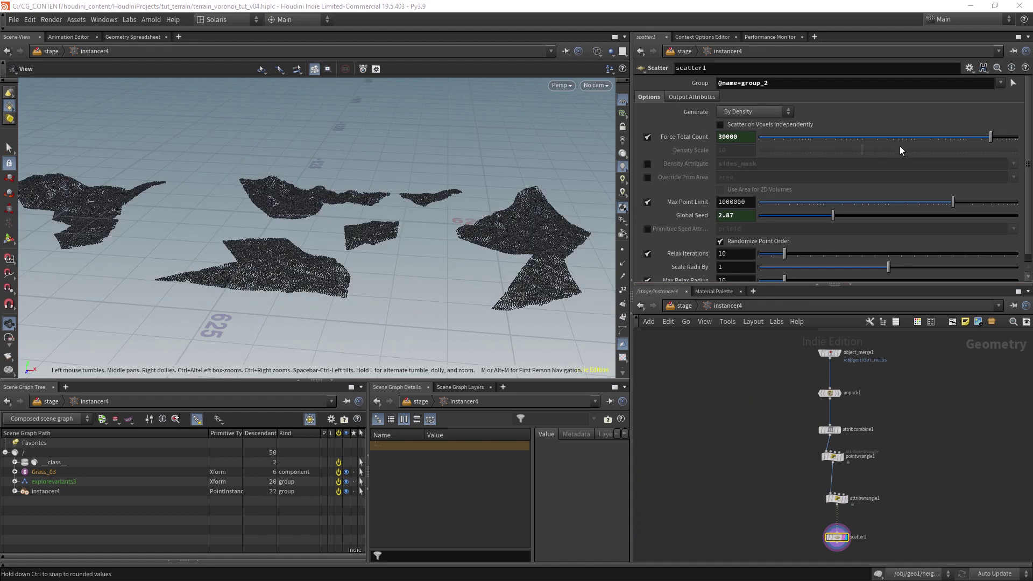
Return to the stage network, connect Instancer_Randomizer3 to the merge node, and select that randomizer with the full scene displayed.
left_click(681, 307)
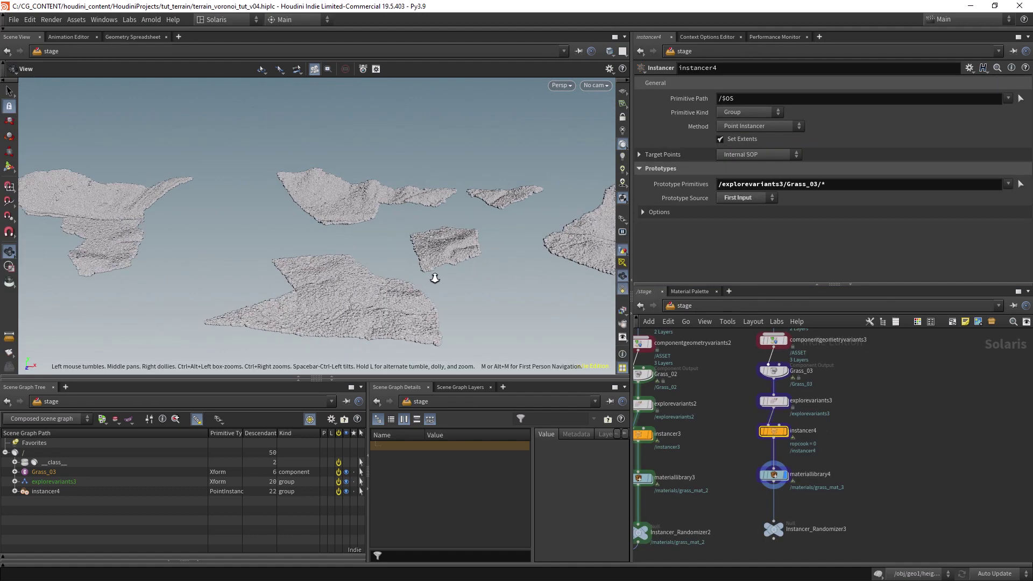
scroll(829, 463, "down", 3)
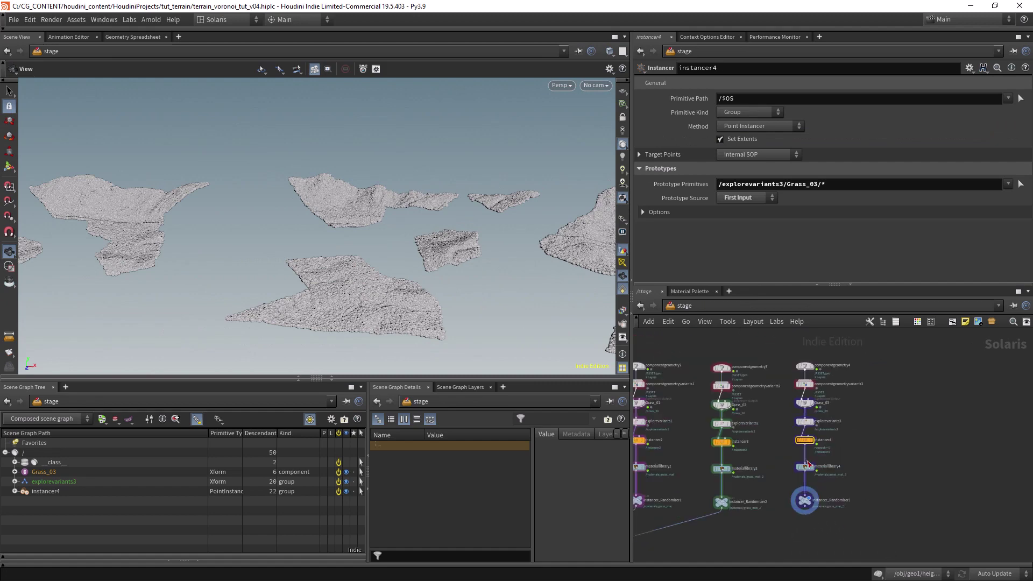
middle_click_drag(645, 485, 814, 453)
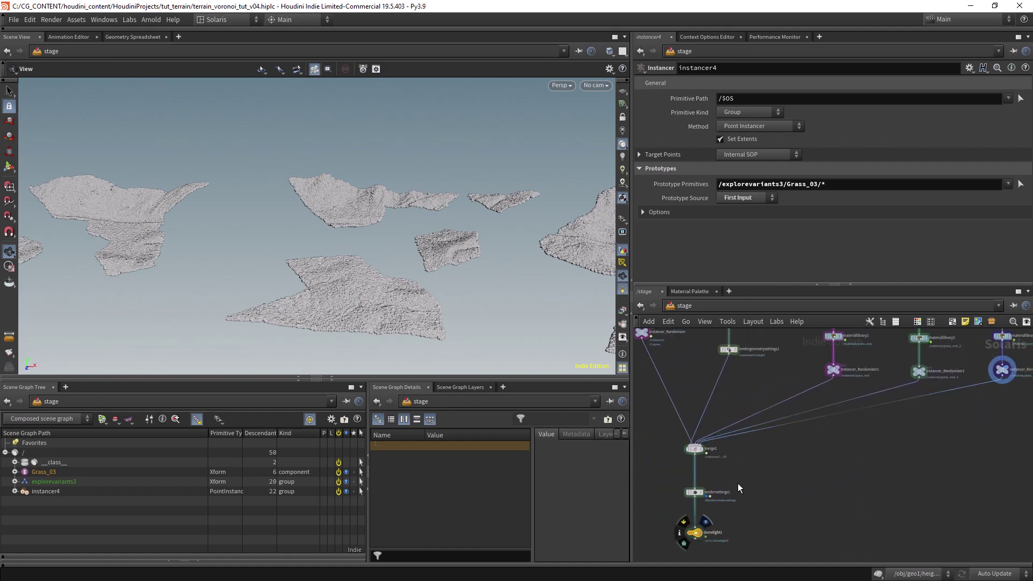
scroll(862, 420, "up", 5)
left_click(826, 374)
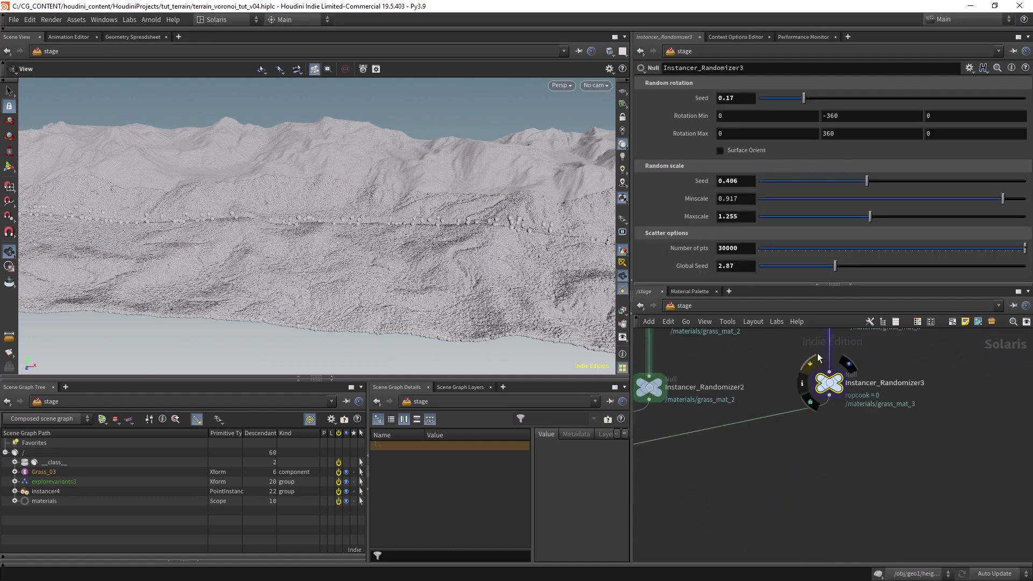
Set Instancer_Randomizer3's Number of pts to 50000 under Scatter options and inspect the density on the terrain.
left_click_drag(950, 251, 935, 251)
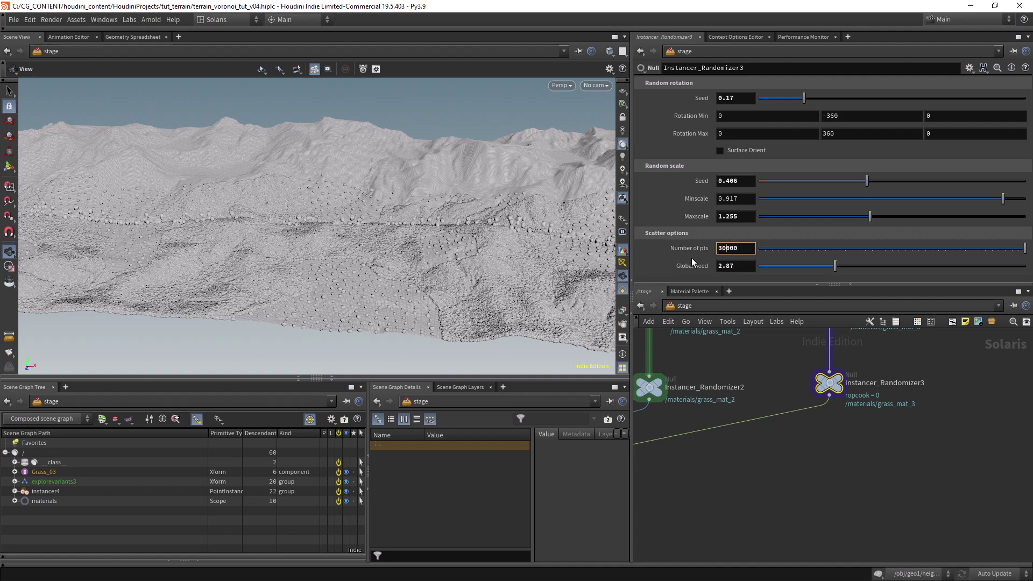
key("Tab")
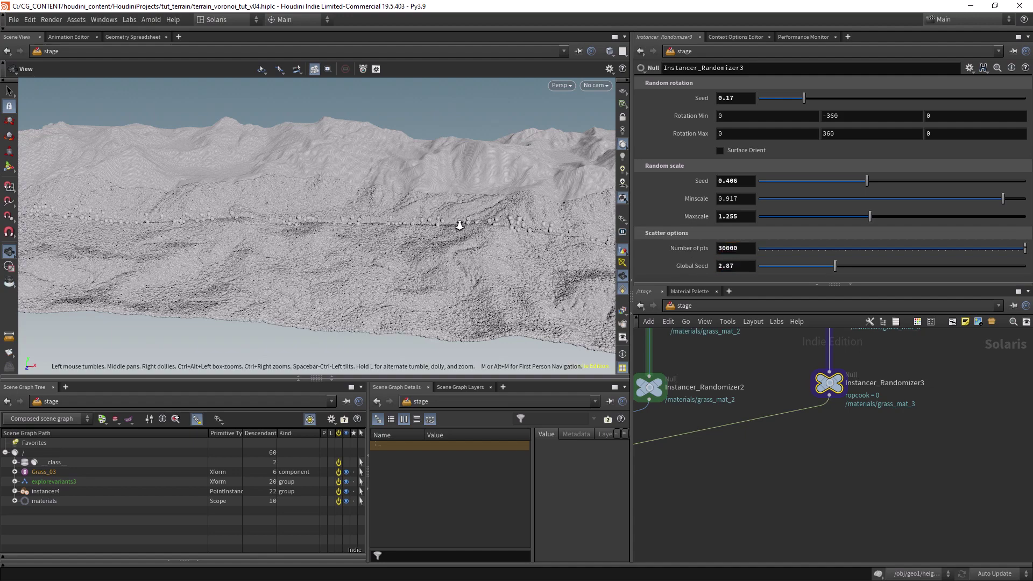
right_click_drag(438, 230, 561, 281)
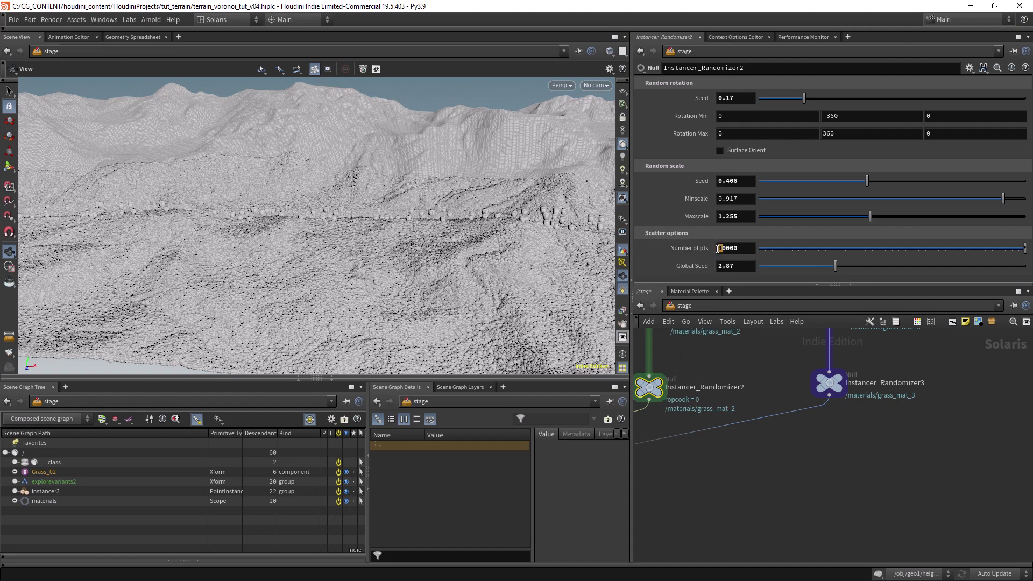
left_click(829, 382)
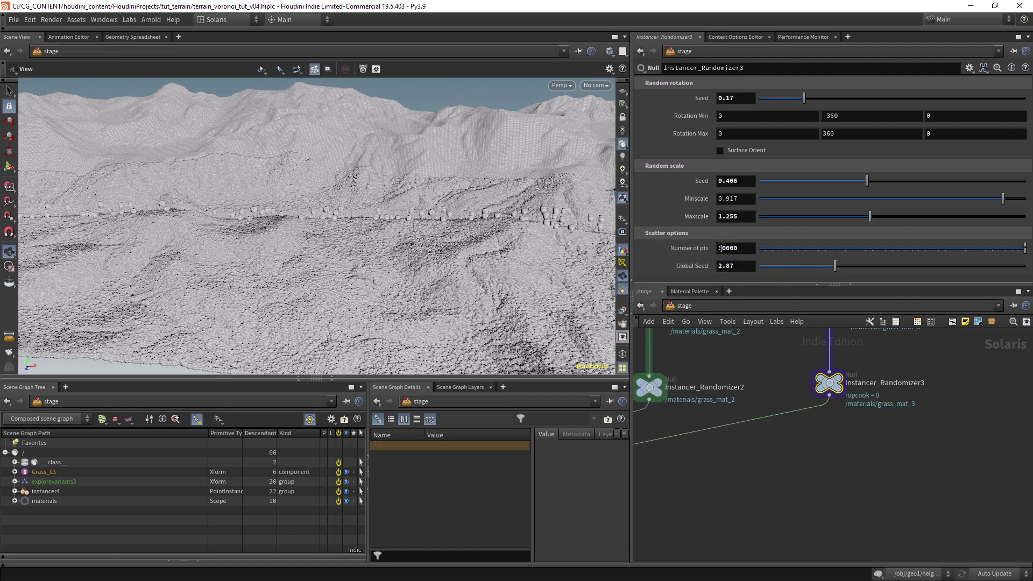
type("5")
key("Tab")
left_click_drag(473, 193, 445, 215)
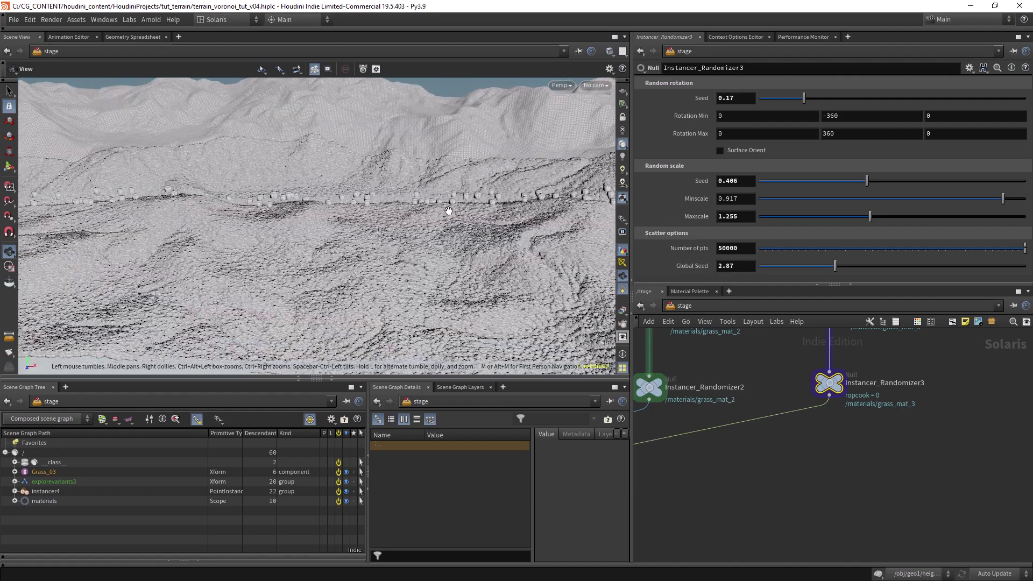
Render the viewport with Arnold and, inside materiallibrary4, set color_correct1's Hue Shift to -0.074 and Saturation to 0.93.
left_click(563, 86)
left_click(586, 147)
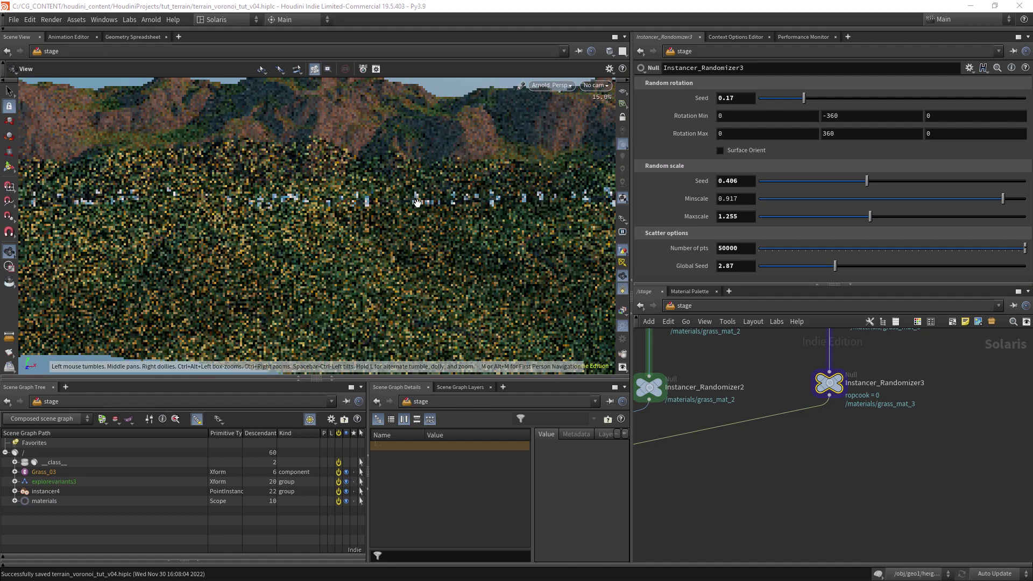
middle_click_drag(755, 370, 718, 466)
left_click(792, 408)
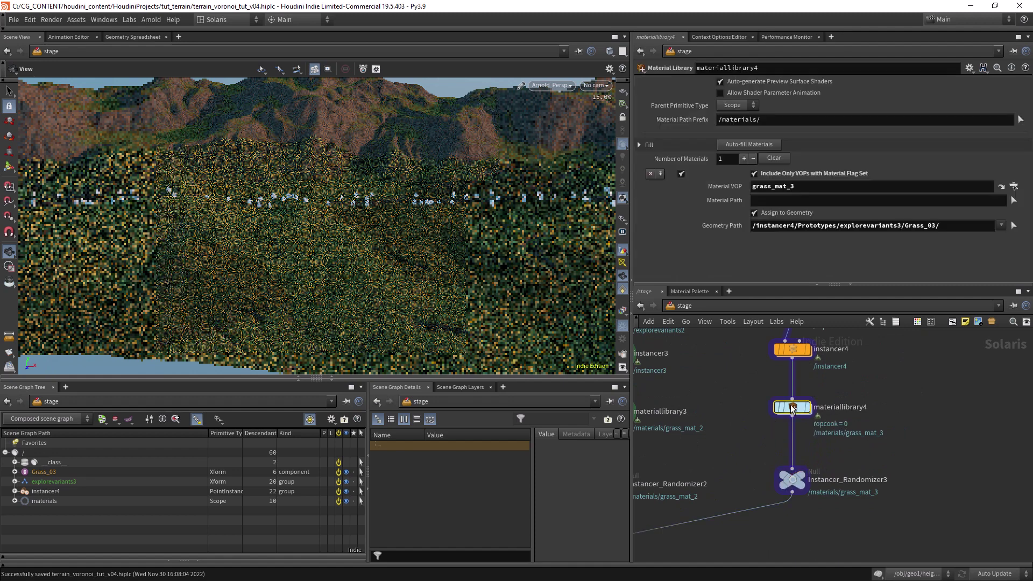
double_click(792, 407)
left_click(715, 382)
left_click_drag(886, 172, 880, 181)
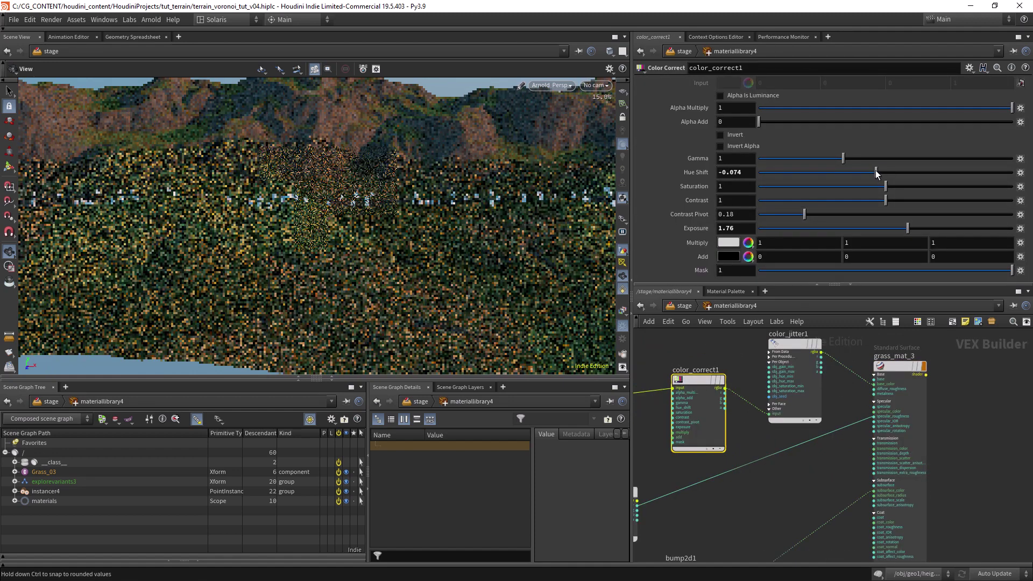
mouse_move(886, 187)
left_mouse_down()
mouse_move(866, 186)
mouse_move(876, 187)
left_mouse_up()
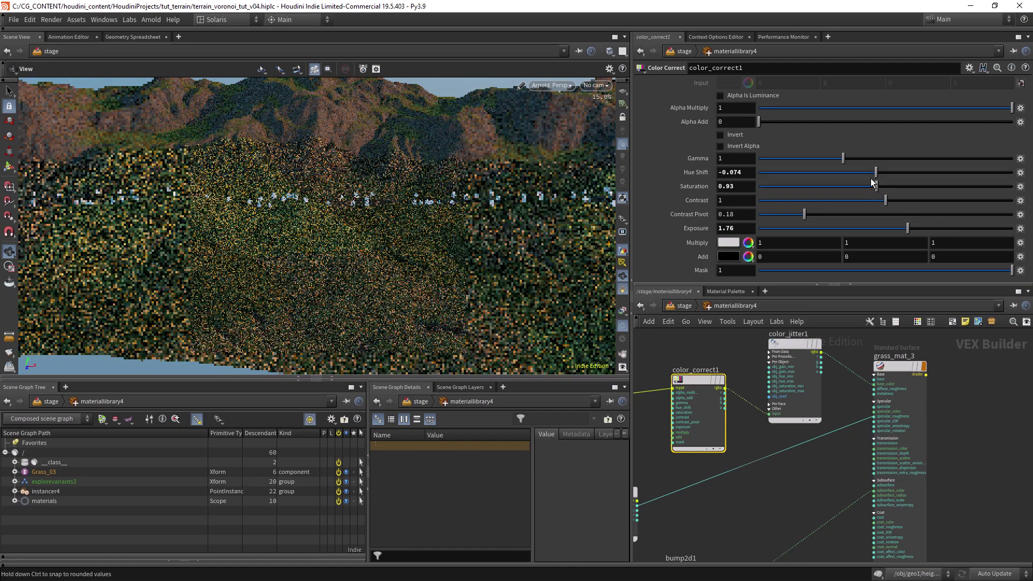
left_click_drag(424, 241, 429, 209)
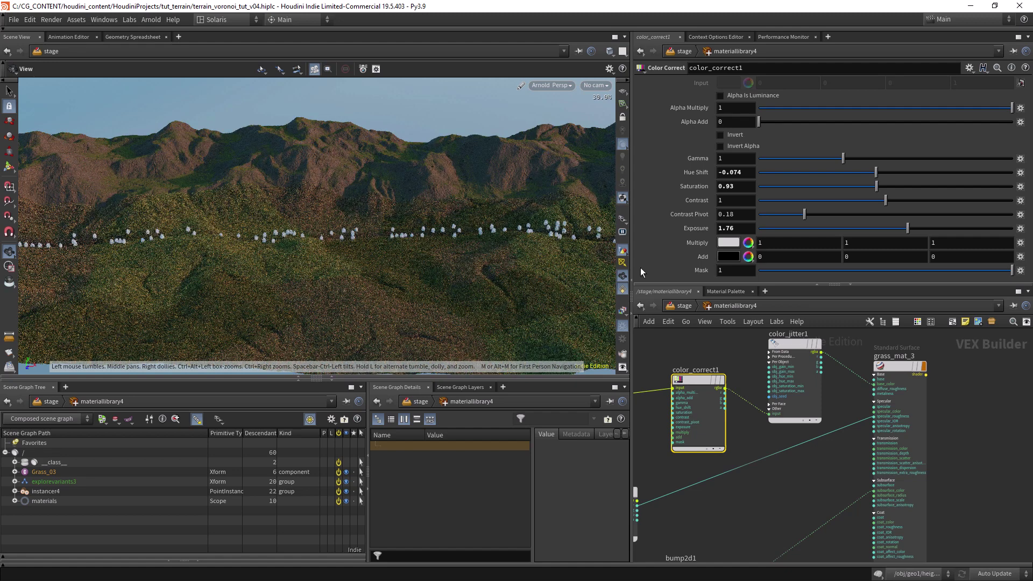
Refine color_correct1 in materiallibrary4 to a Hue Shift of -0.062 and an Exposure of 1.46.
middle_click_drag(712, 347, 723, 361)
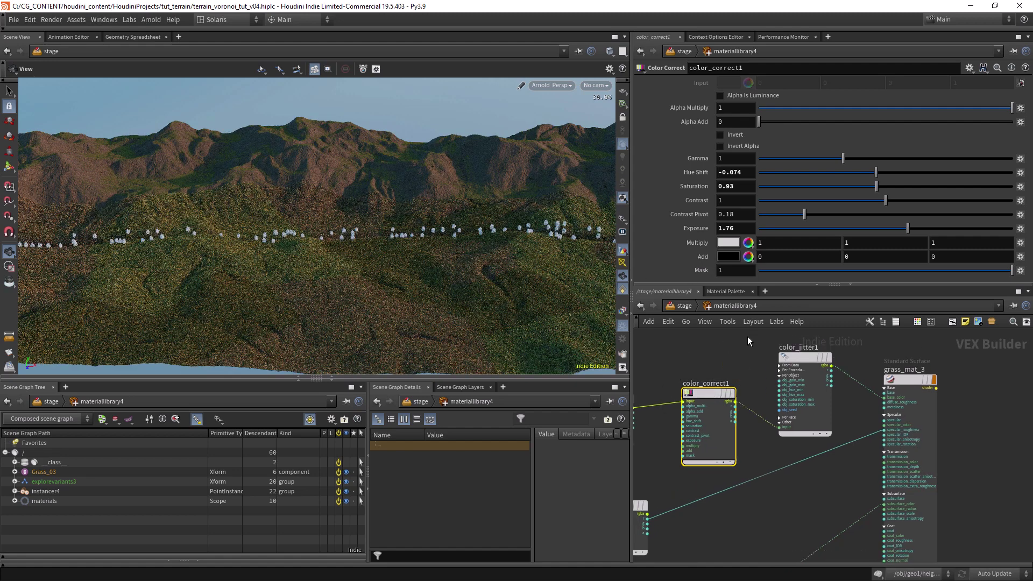
left_click(683, 305)
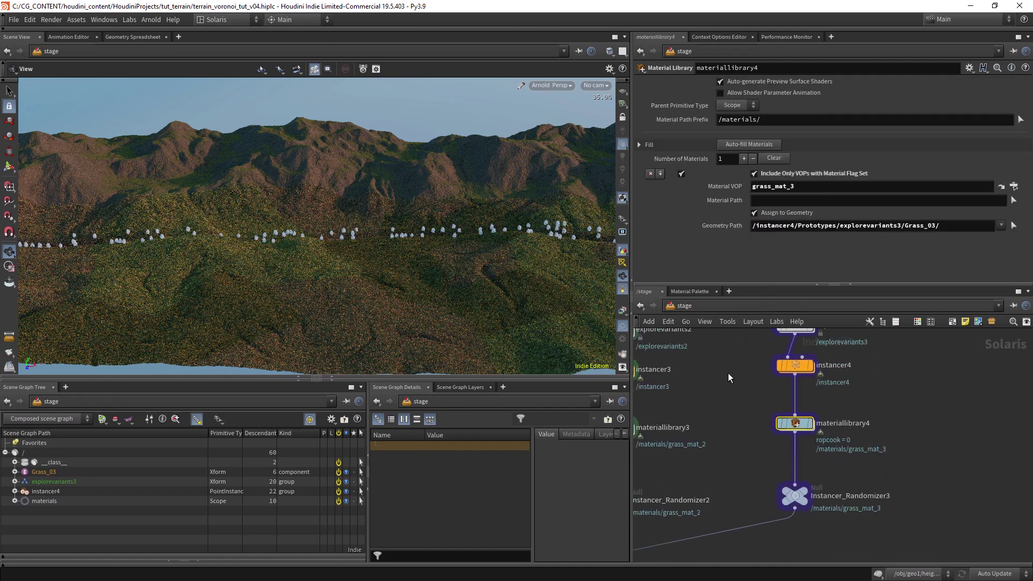
double_click(796, 424)
left_click_drag(877, 172, 880, 170)
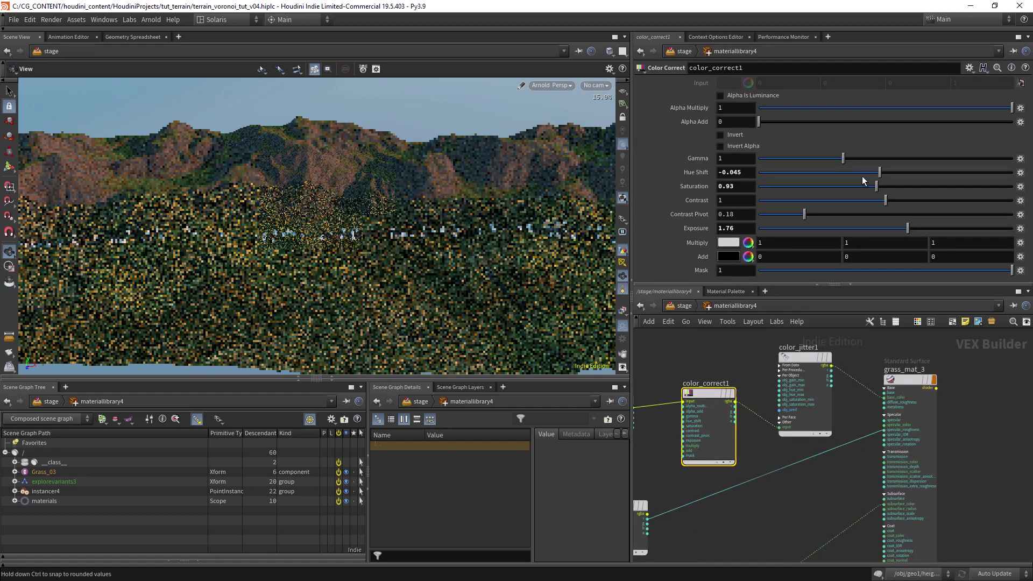
left_click_drag(879, 172, 877, 172)
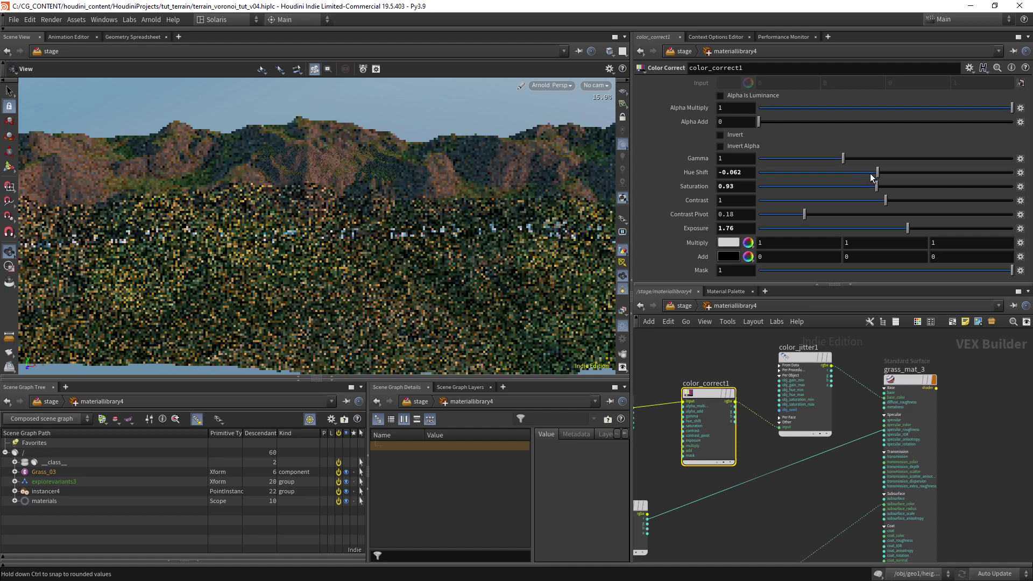
left_click_drag(909, 228, 904, 230)
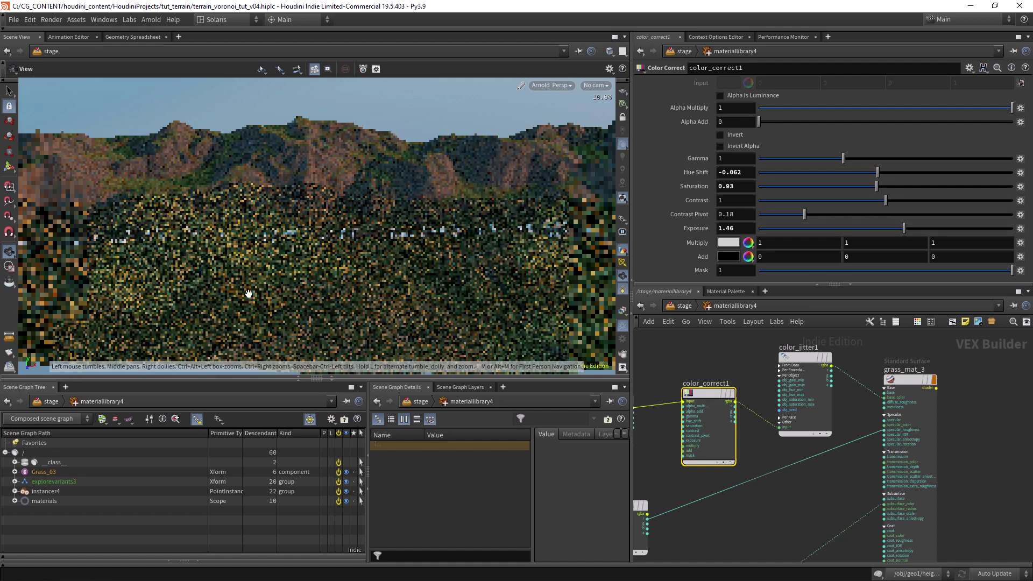
Limit the Arnold render to a region over the foreground hills and set color_correct1's Hue Shift to -0.028.
left_click(9, 267)
left_click_drag(246, 246, 448, 353)
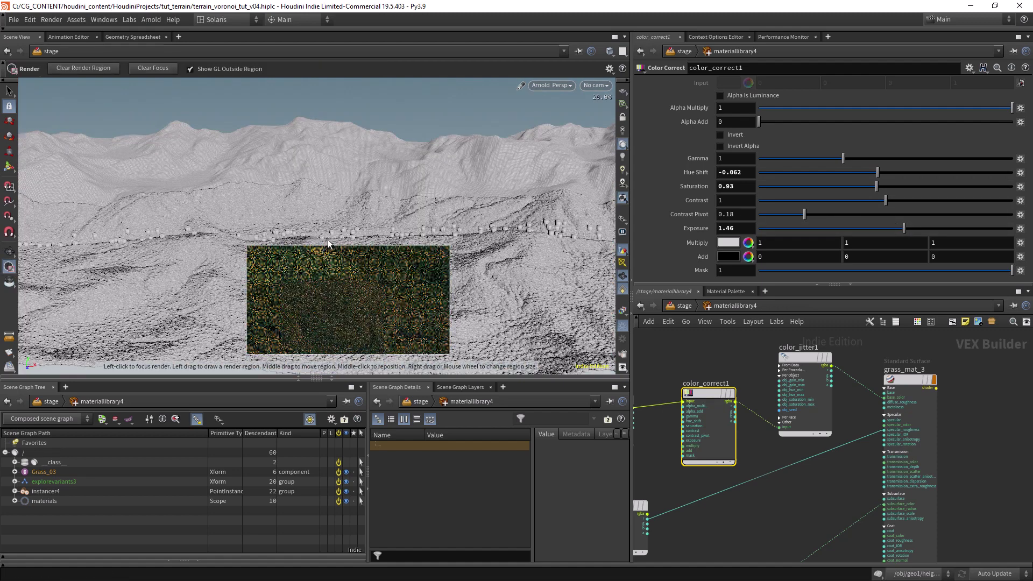
left_click_drag(877, 172, 881, 173)
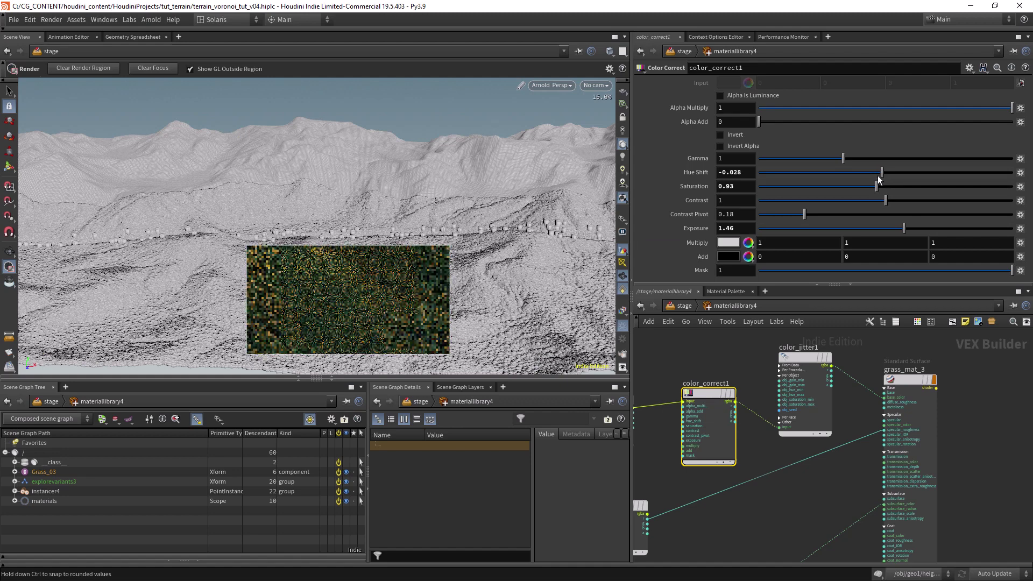
left_click_drag(196, 239, 498, 353)
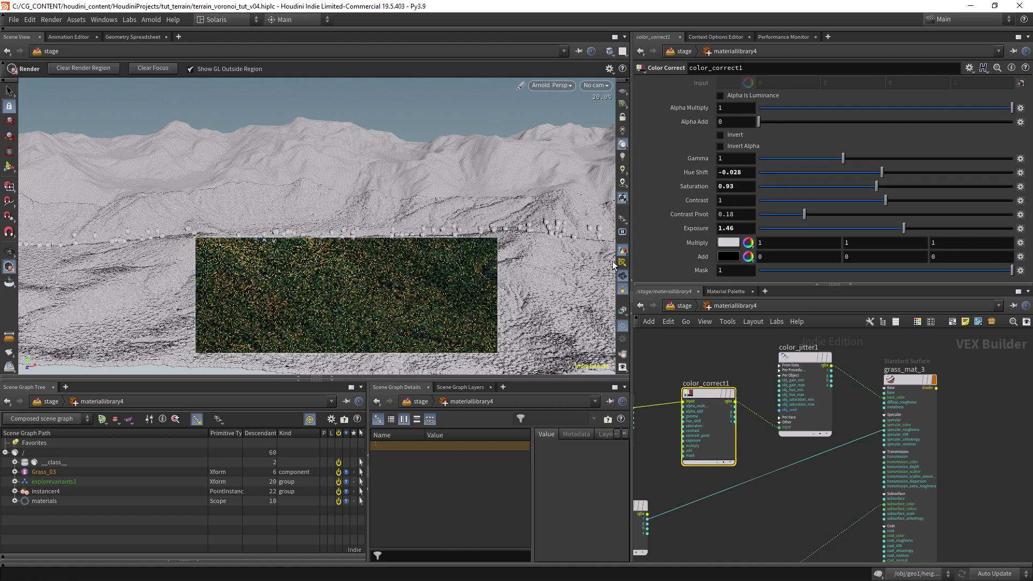
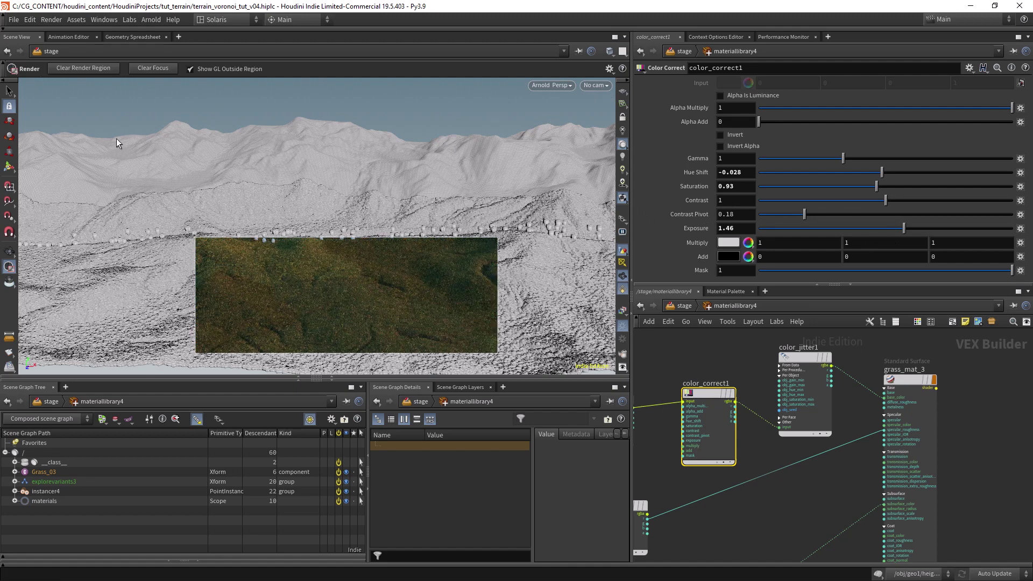
Switch the viewport from Arnold back to the standard shaded display and leave the render region tool for normal viewing.
left_click(549, 84)
left_click(541, 128)
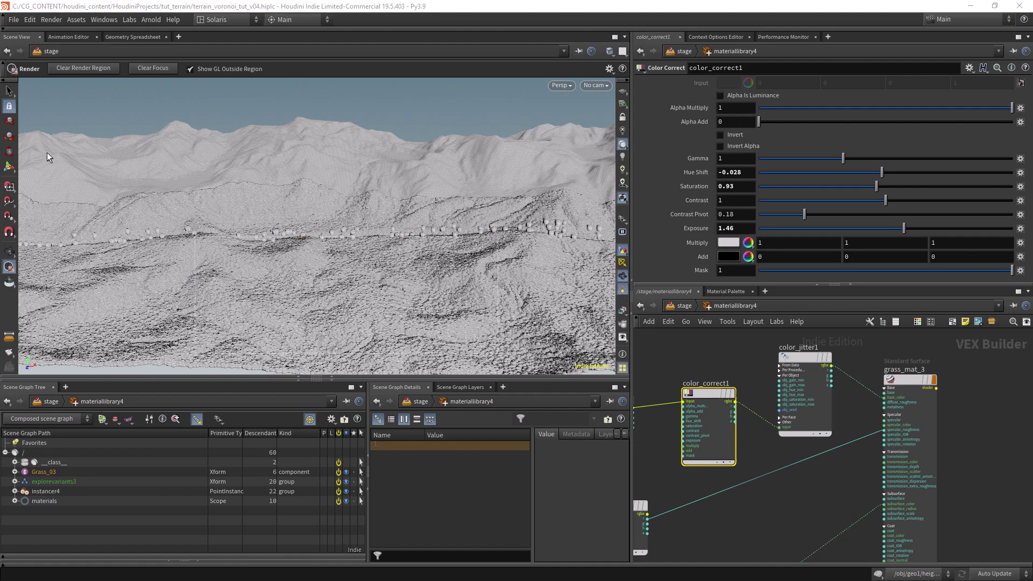
left_click(9, 249)
scroll(395, 234, "down", 6)
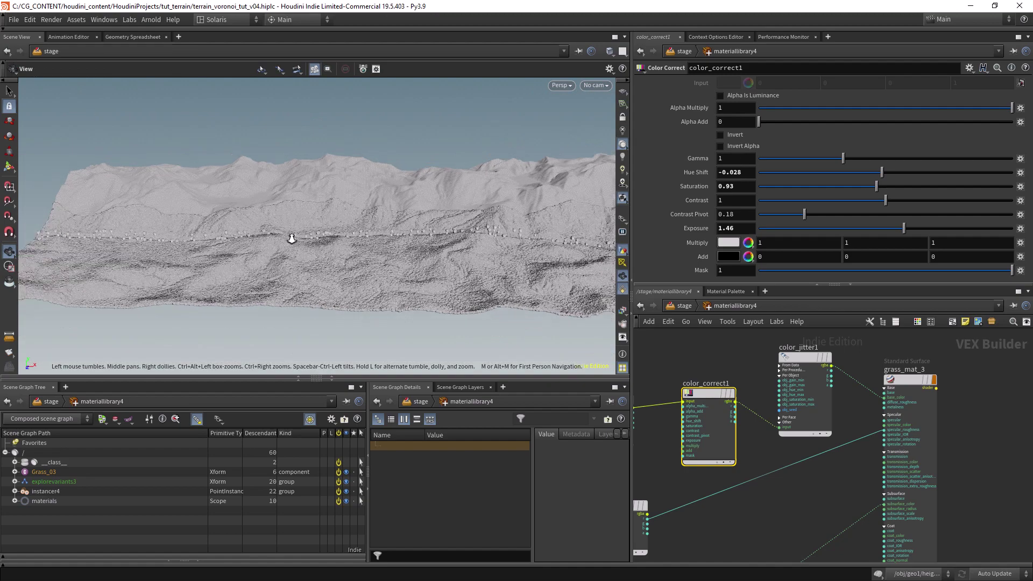
Return to the stage network and review the grass branches, selecting the Grass_03 chain from componentgeometry4 to materiallibrary4.
left_click(685, 306)
scroll(810, 389, "down", 6)
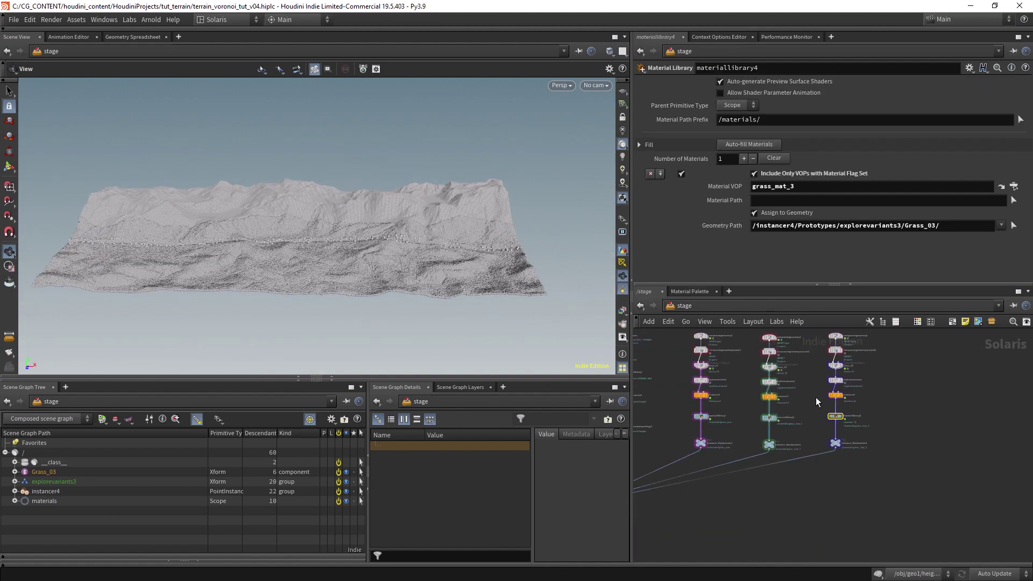
scroll(835, 441, "up", 2)
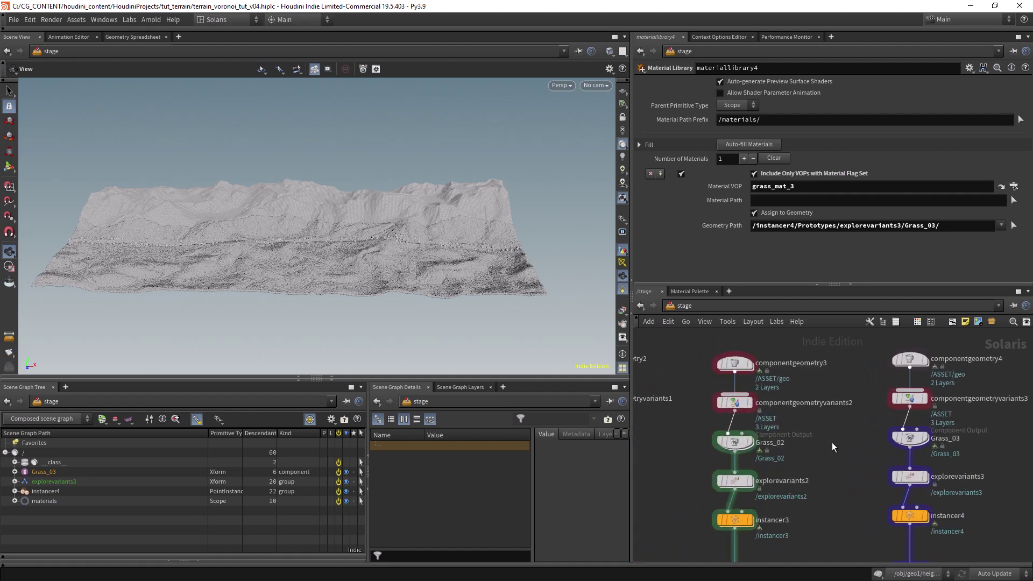
middle_click_drag(808, 431, 759, 405)
scroll(722, 426, "down", 3)
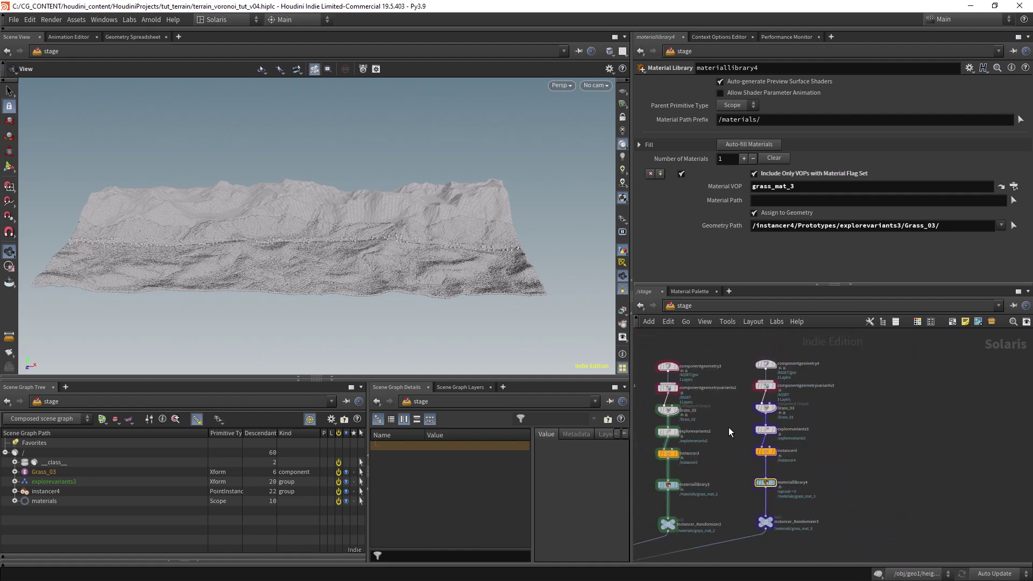
left_click_drag(730, 338, 806, 512)
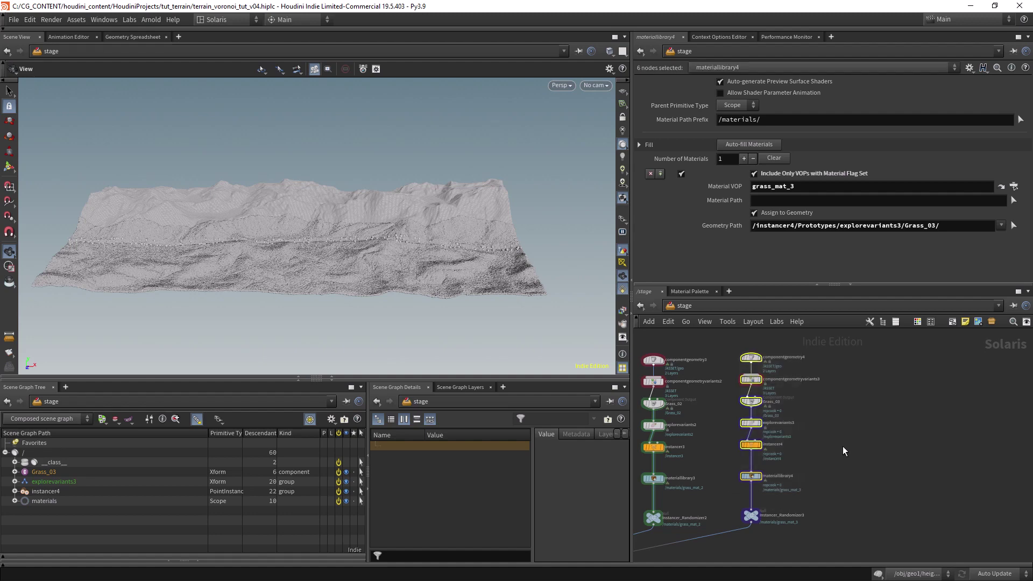
Go to the object level and open the ASSETS geometry network.
left_click(671, 306)
left_click(685, 354)
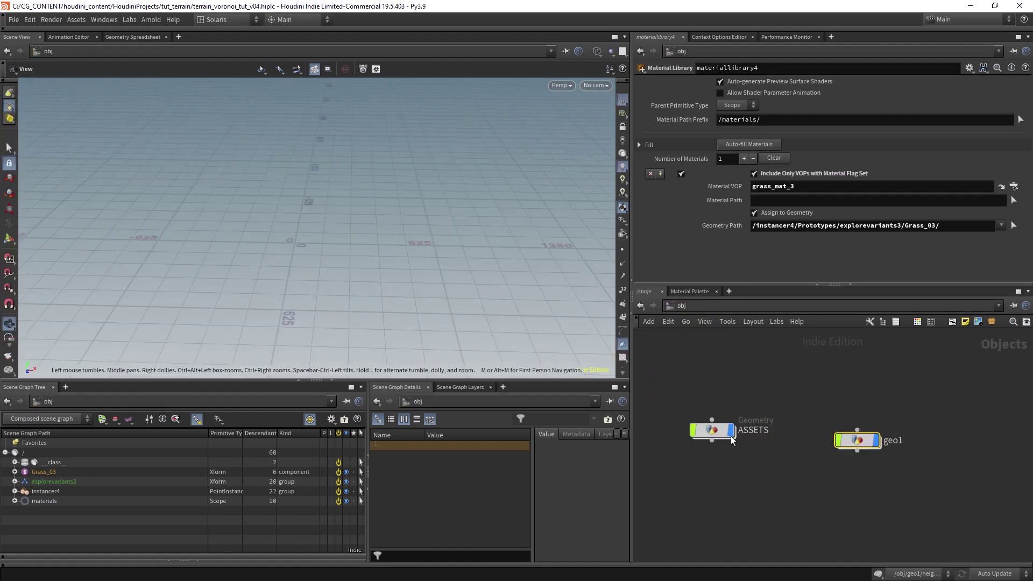
left_click(753, 428)
double_click(754, 428)
scroll(771, 382, "up", 6)
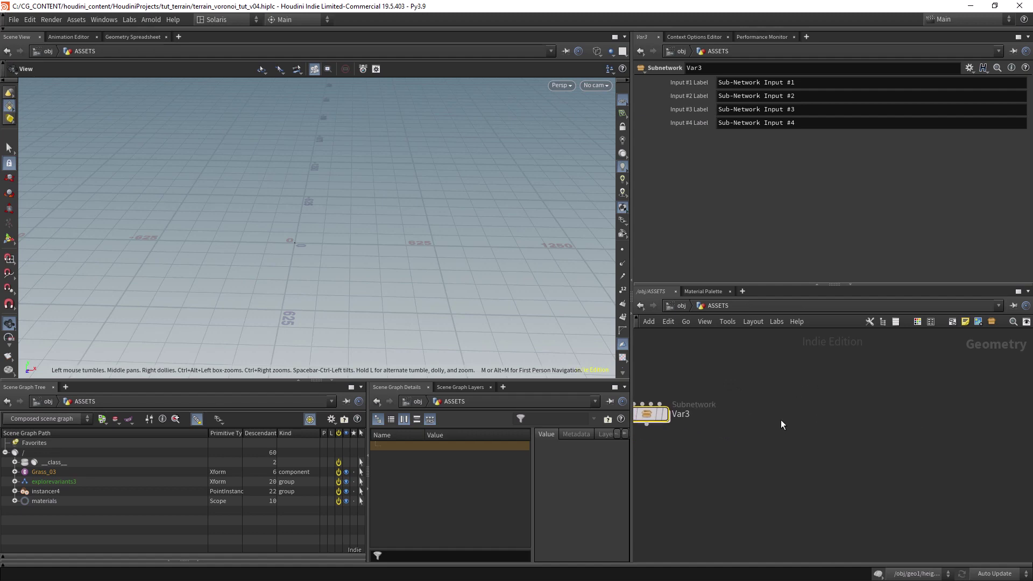
Add an Alembic node beside Var3 in ASSETS and set its File Name to $JOB/abc/MT_PM_V85_Ilex_crenata_01_01.abc.
key("Tab")
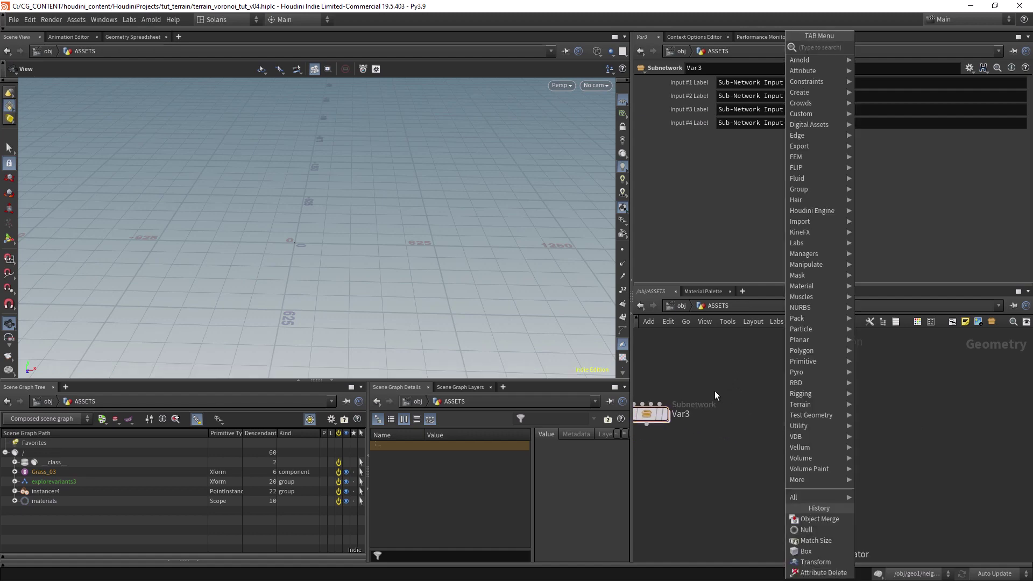
key("Escape")
middle_click_drag(713, 376, 738, 385)
key("Tab")
type("alembic")
key("Return")
left_click(814, 428)
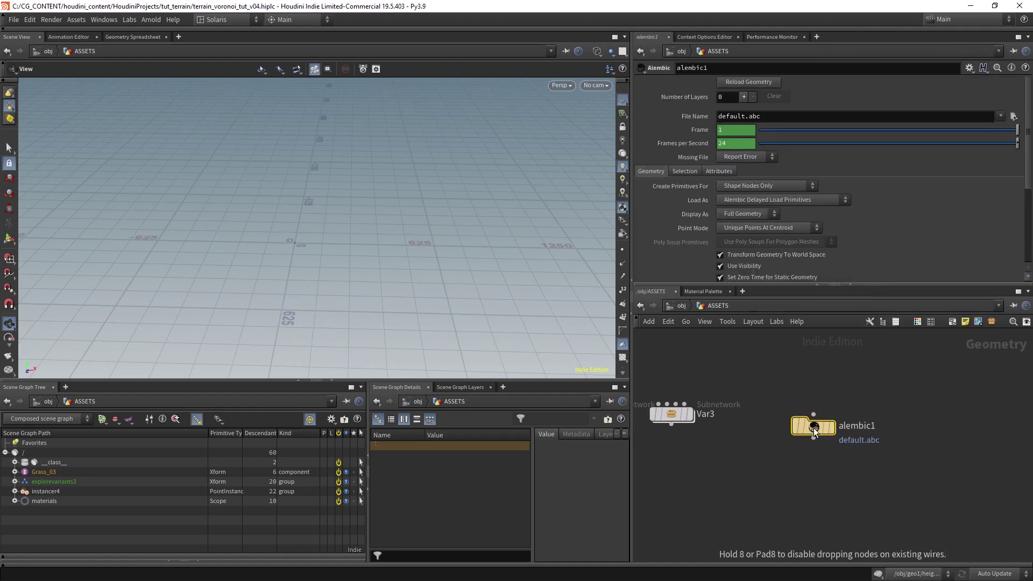
left_click(999, 117)
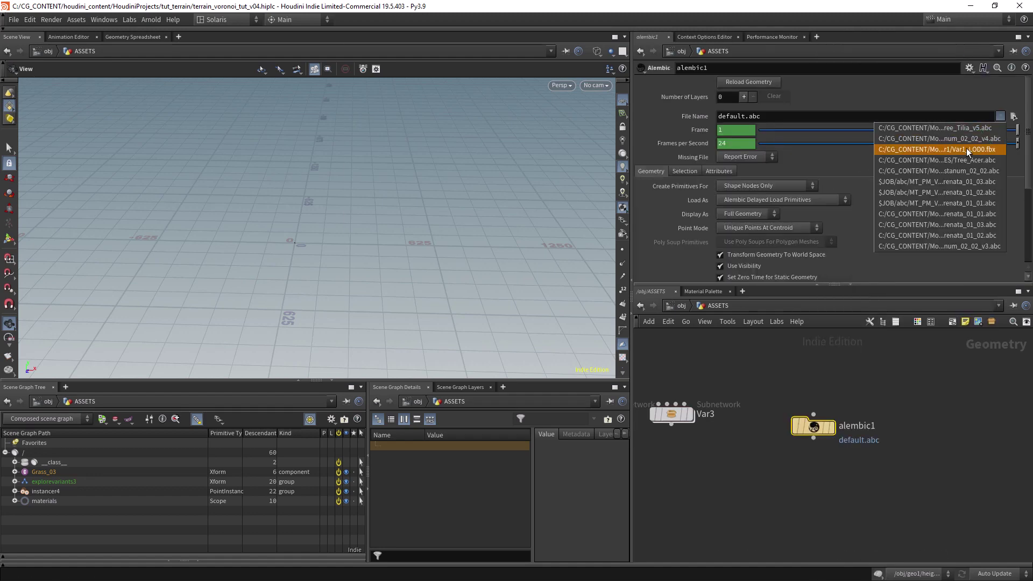
left_click(945, 203)
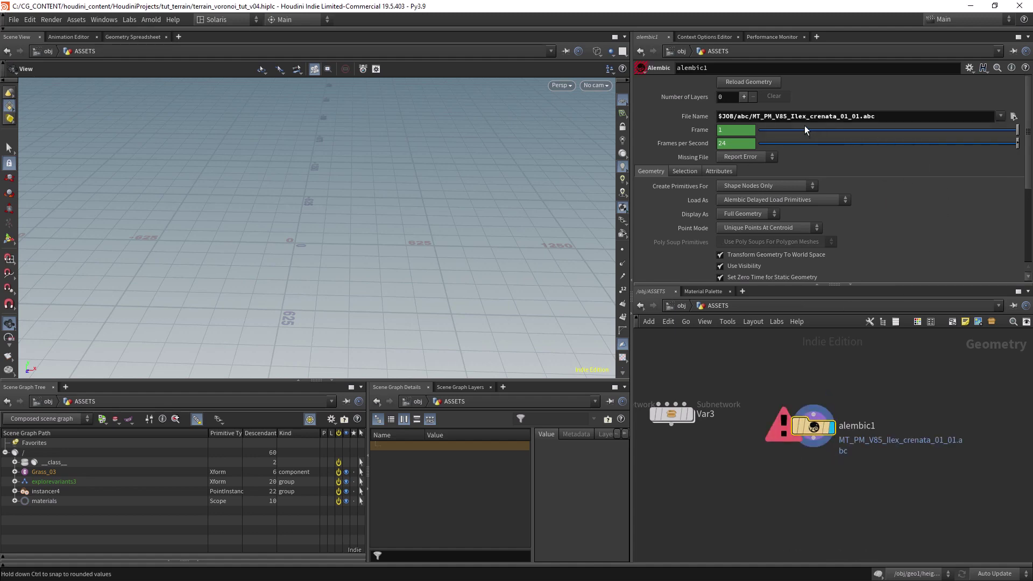
Set alembic1's File Name to C:/CG_CONTENT/Models/TREES/MT_PM_V85_Ilex_crenata_01_01.abc and frame the plant in the viewport.
left_click(1000, 116)
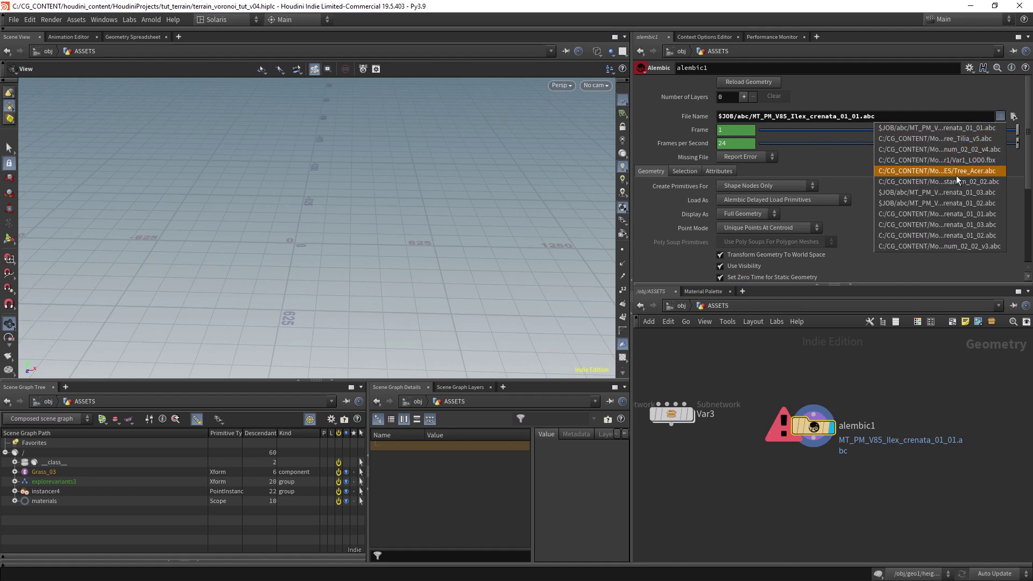
left_click(933, 236)
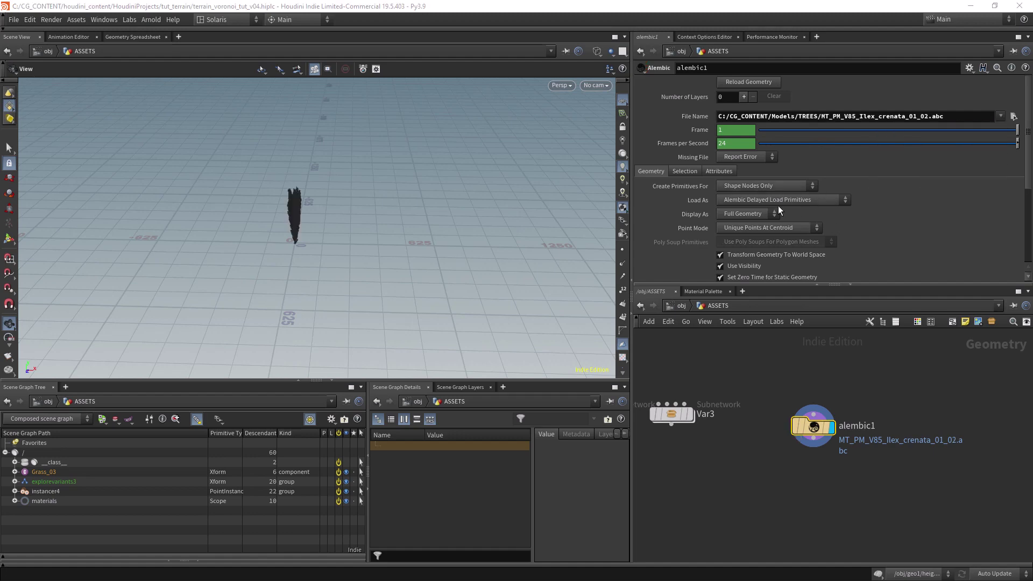
left_click(926, 116)
type("1")
key("Return")
scroll(459, 196, "up", 5)
key("h")
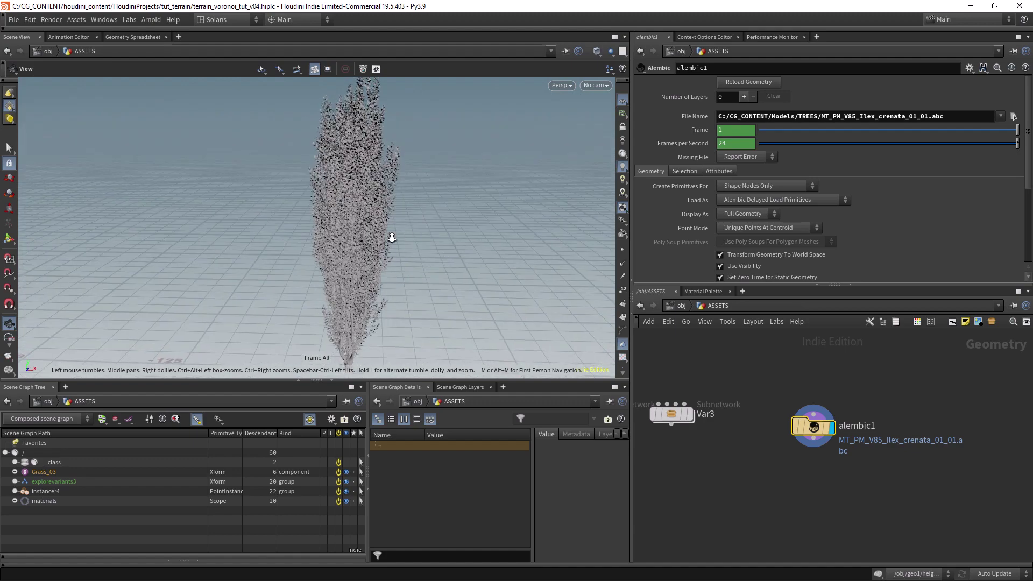
scroll(408, 234, "down", 2)
key("h")
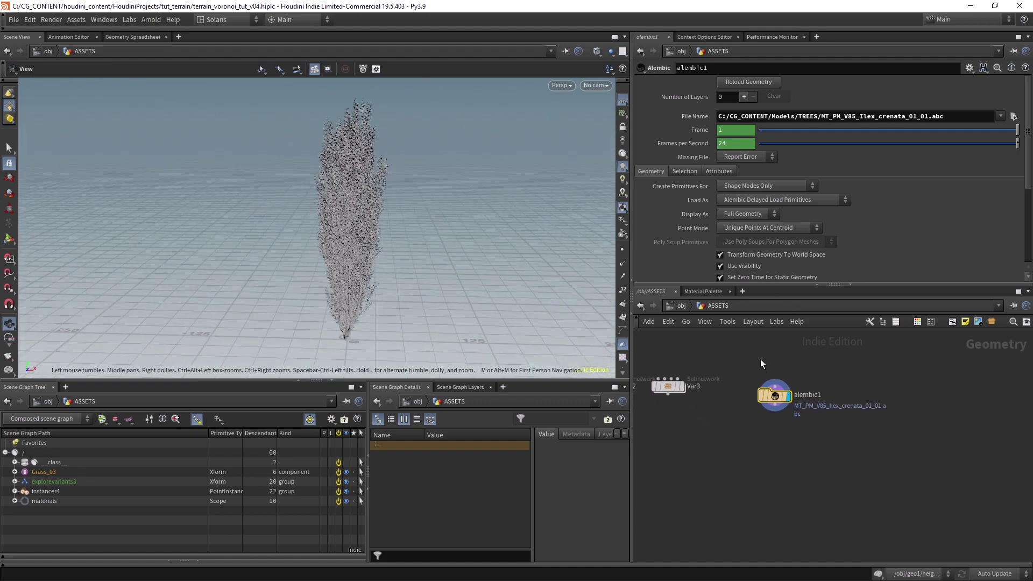
Add a Transform node below alembic1 with a Uniform Scale of .1 and display its result.
scroll(761, 362, "up", 2)
middle_click_drag(786, 357, 722, 363)
scroll(723, 362, "up", 1)
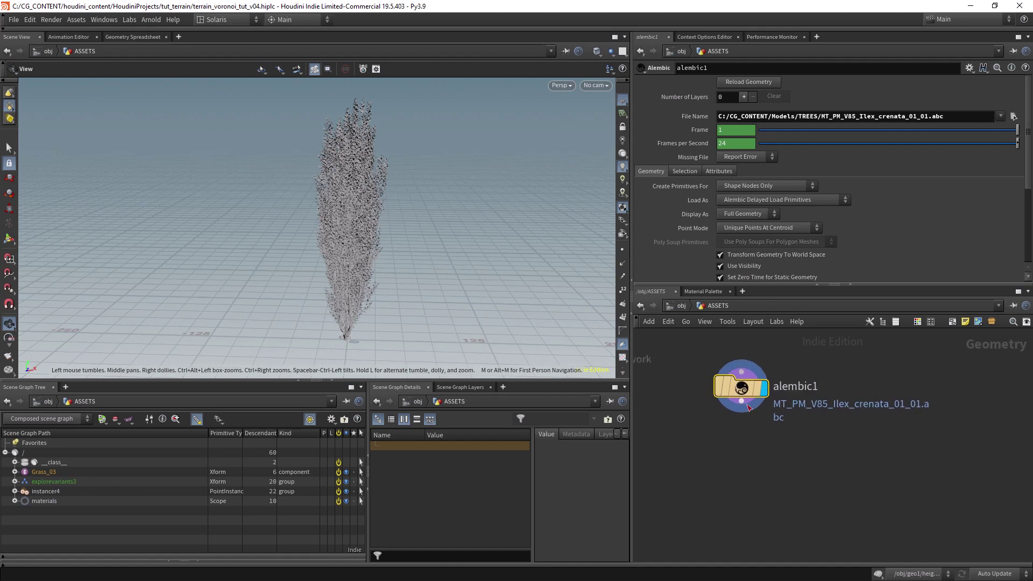
key("Tab")
type("trans")
key("Return")
left_click(730, 479)
left_click(727, 174)
left_click_drag(739, 478, 750, 477)
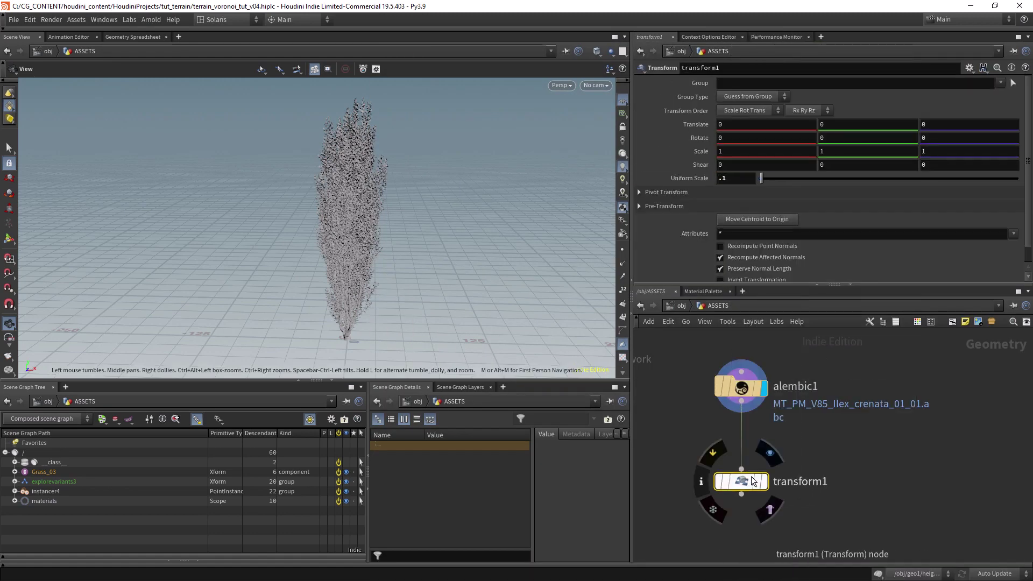
left_click(764, 479)
scroll(797, 449, "down", 2)
Connect a Null node to transform1's output and name it Out_Brush.
left_click(758, 488)
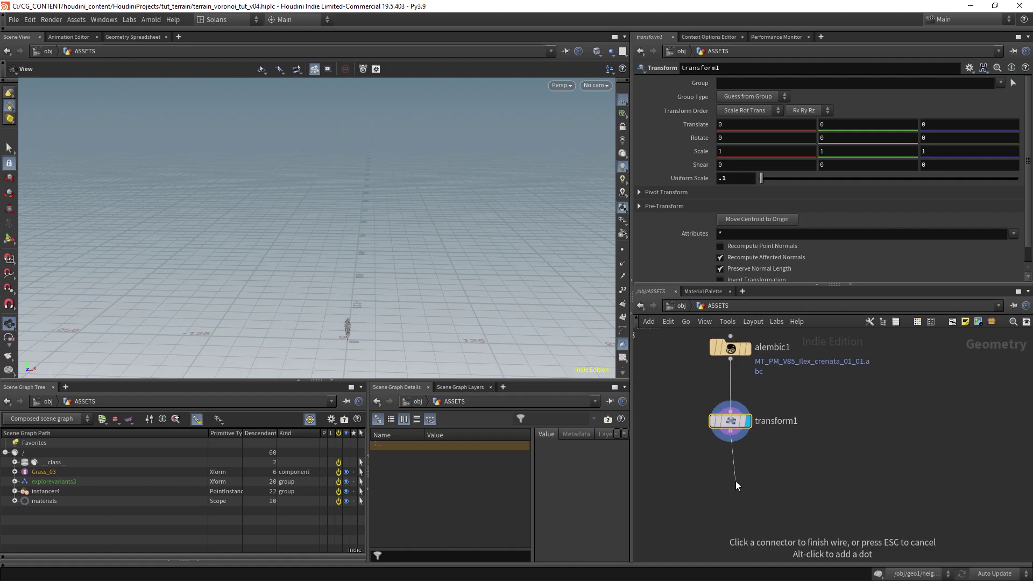
key("Tab")
type("nu")
key("Return")
left_click(736, 484)
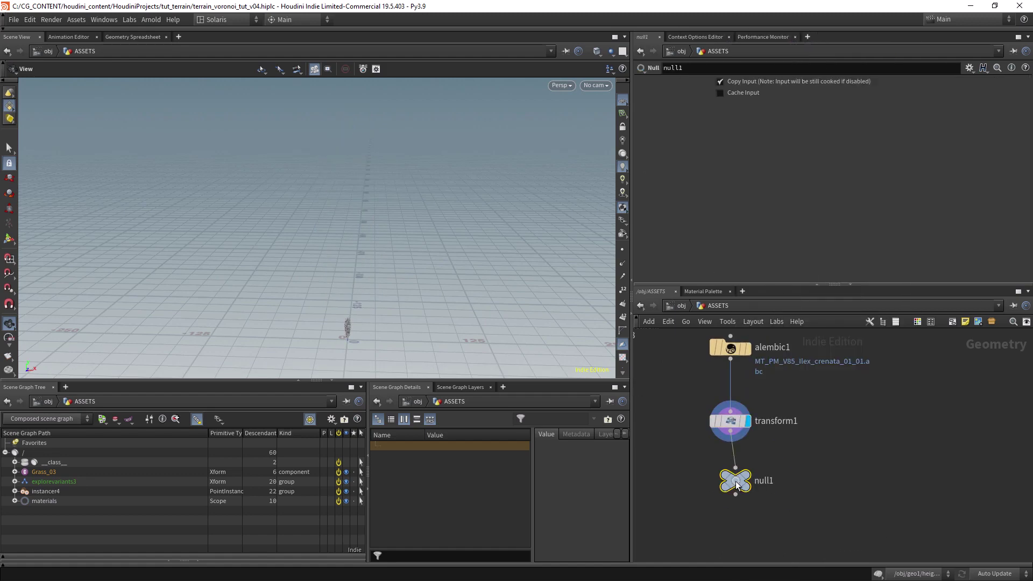
key("F2")
type("Out")
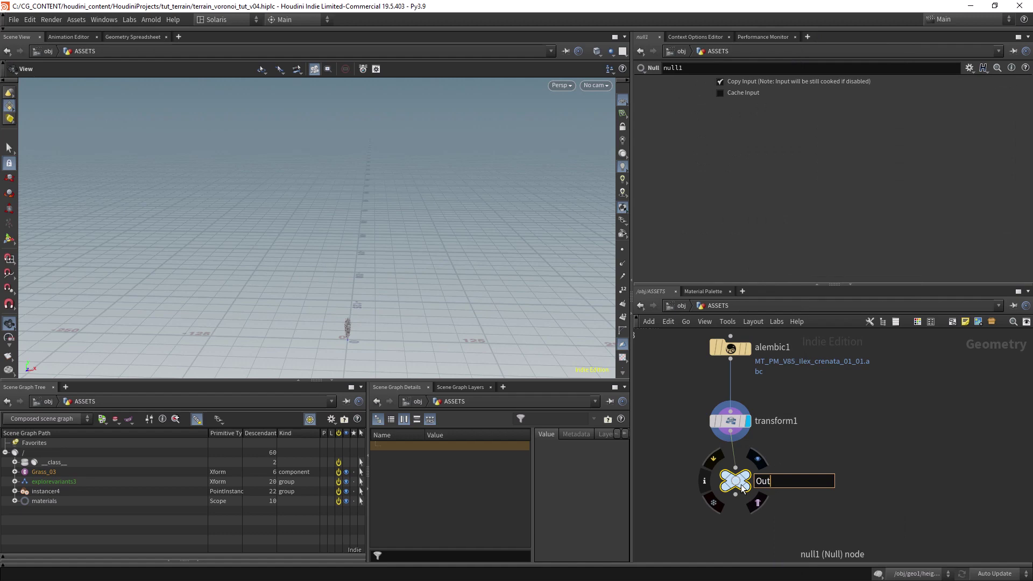
type("_Brush")
key("Return")
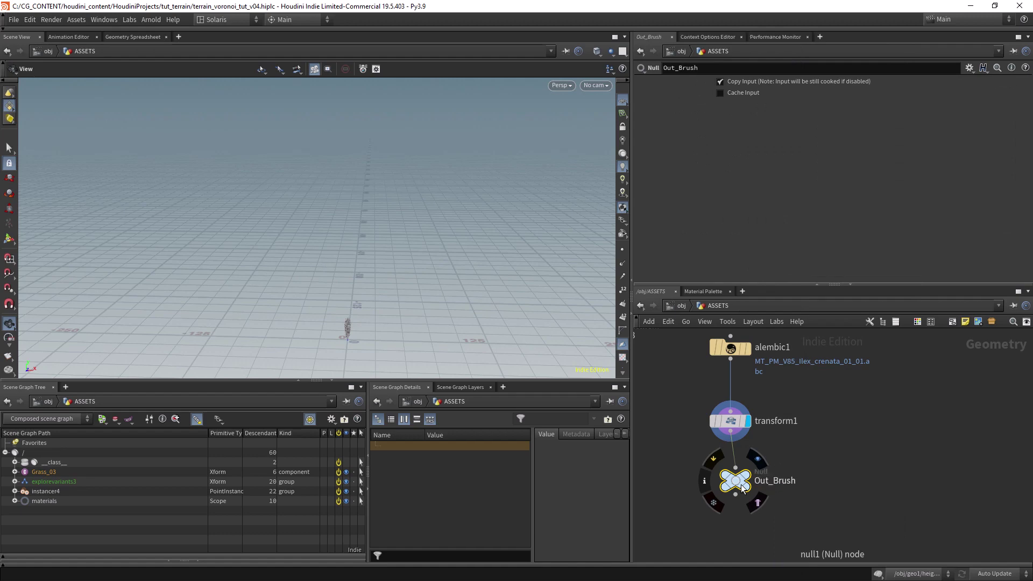
Add Box and Match Size nodes, feeding the box into Match Size's first input and transform1 into its second.
scroll(812, 411, "down", 3)
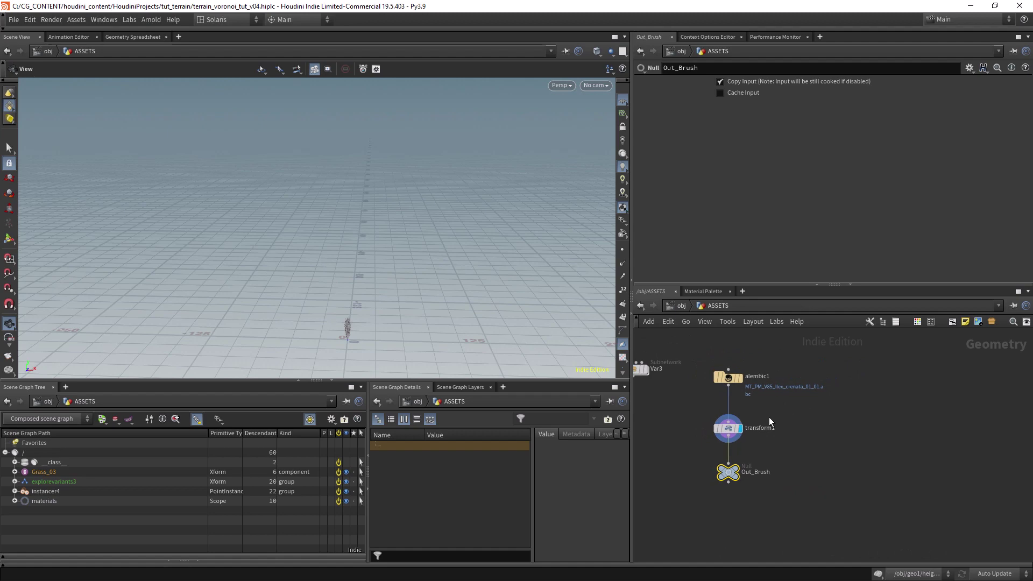
scroll(767, 411, "up", 2)
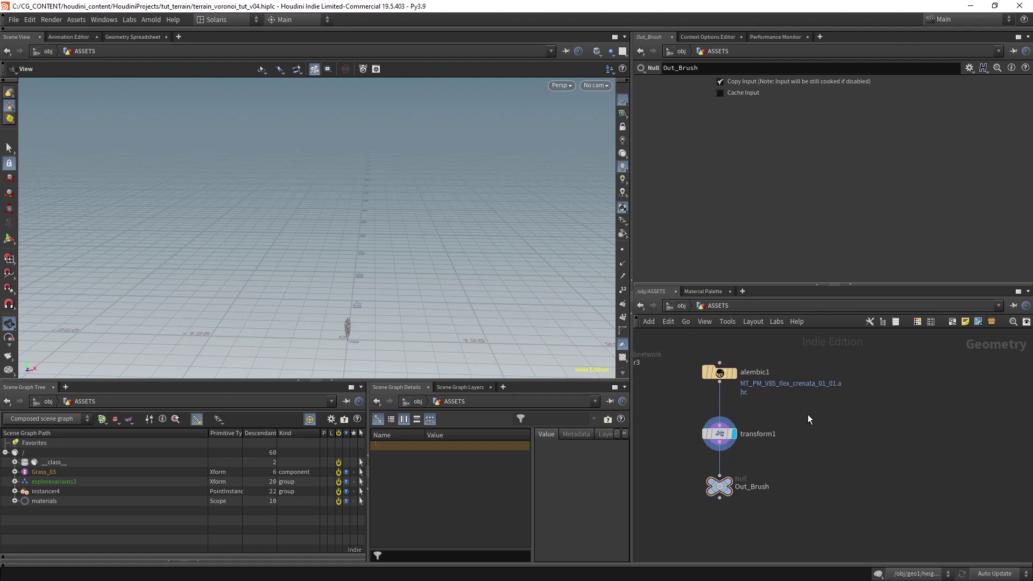
key("Tab")
type("match")
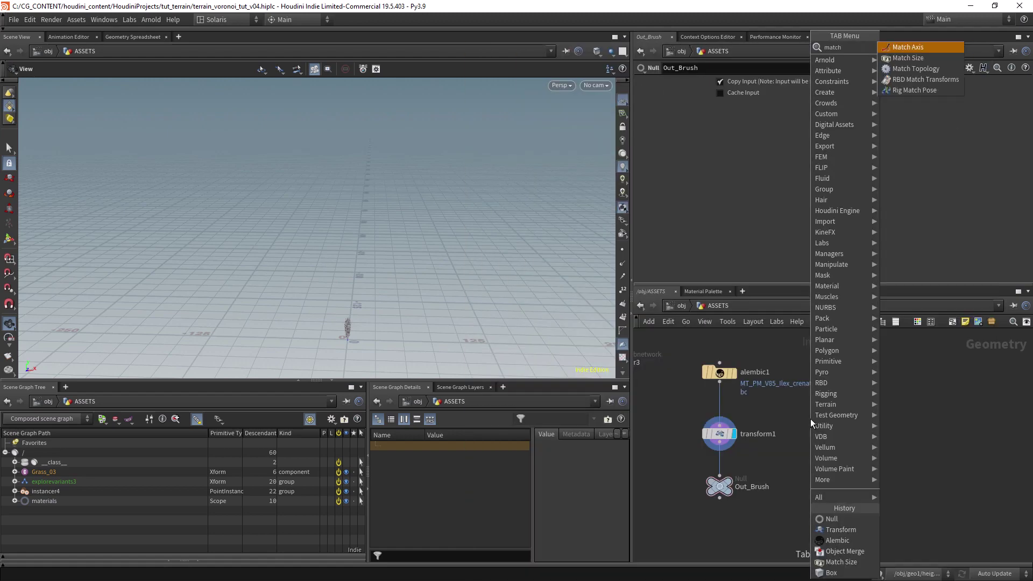
type(" s")
key("Return")
left_click(810, 419)
key("Tab")
type("box")
key("Return")
left_click(843, 385)
left_click_drag(802, 409, 818, 412)
left_click_drag(719, 452, 841, 446)
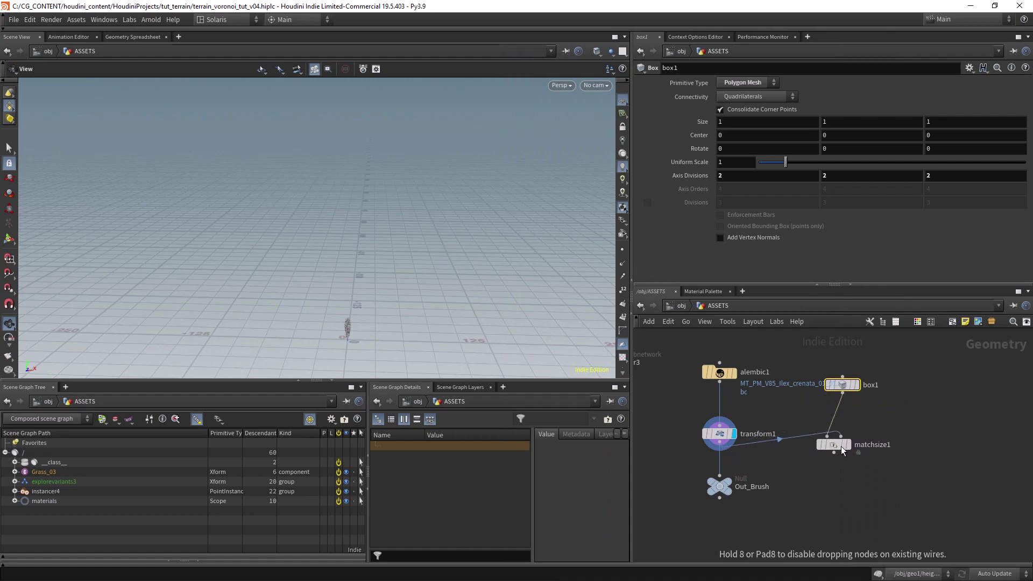
Copy the Out_Brush null below matchsize1 as Out_Brush_Proxy and lay out the box, Match Size and proxy nodes in a column.
left_click_drag(721, 487, 833, 483, "alt")
key("Escape")
double_click(868, 483)
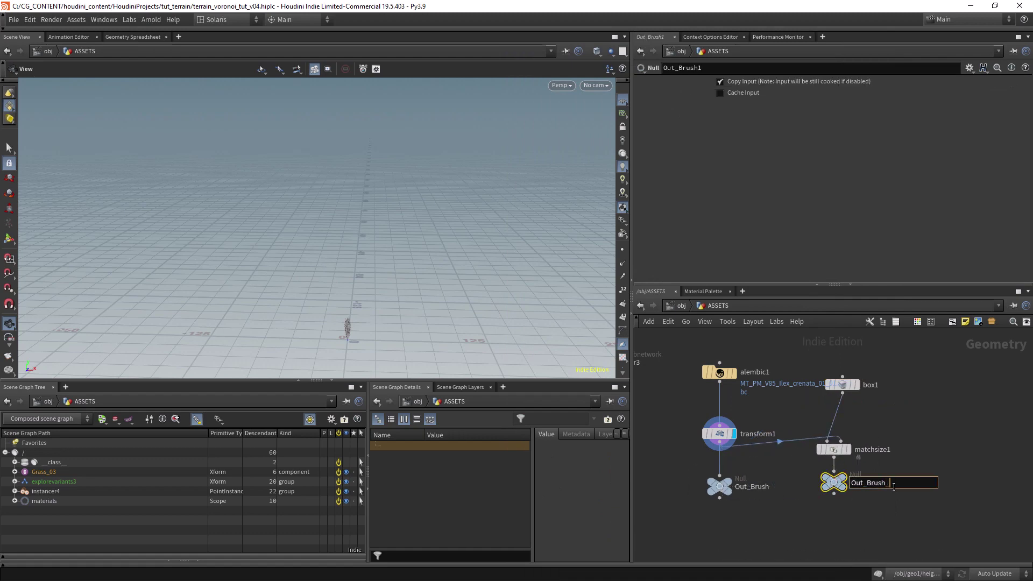
type("_Proxy")
key("Return")
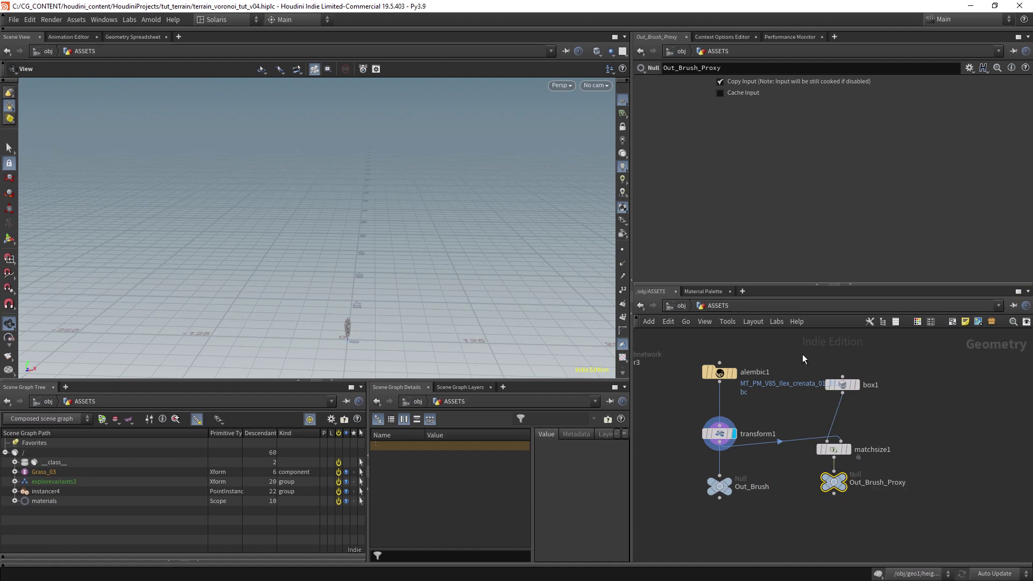
left_click_drag(800, 376, 872, 493)
key("shift+l")
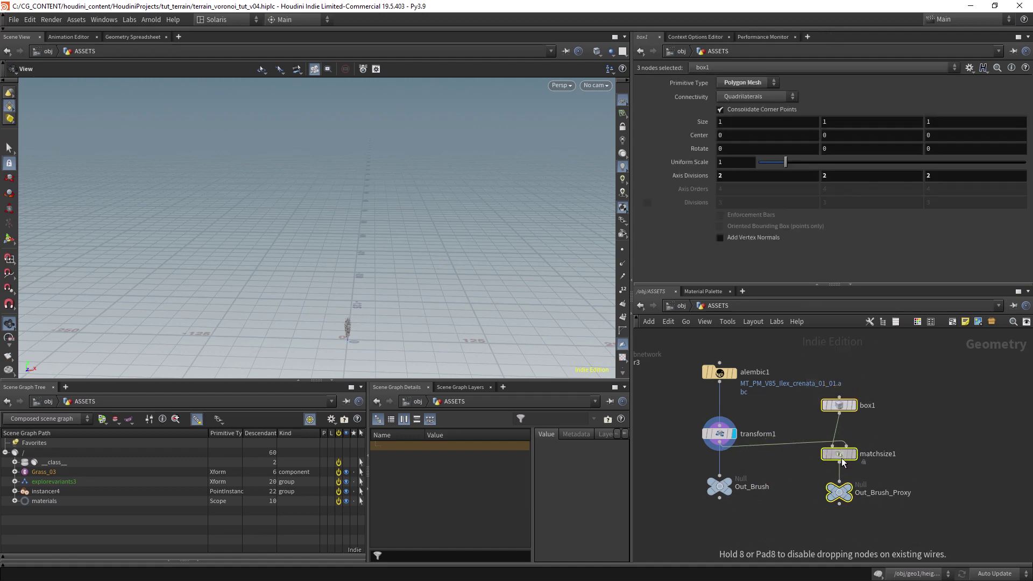
left_click(839, 405)
Collapse the whole Alembic and proxy setup into a subnetwork named Bush_01.
scroll(860, 409, "down", 2)
left_click_drag(751, 359, 811, 404)
key("shift+c")
scroll(831, 415, "up", 2)
double_click(834, 383)
type("Bush_01")
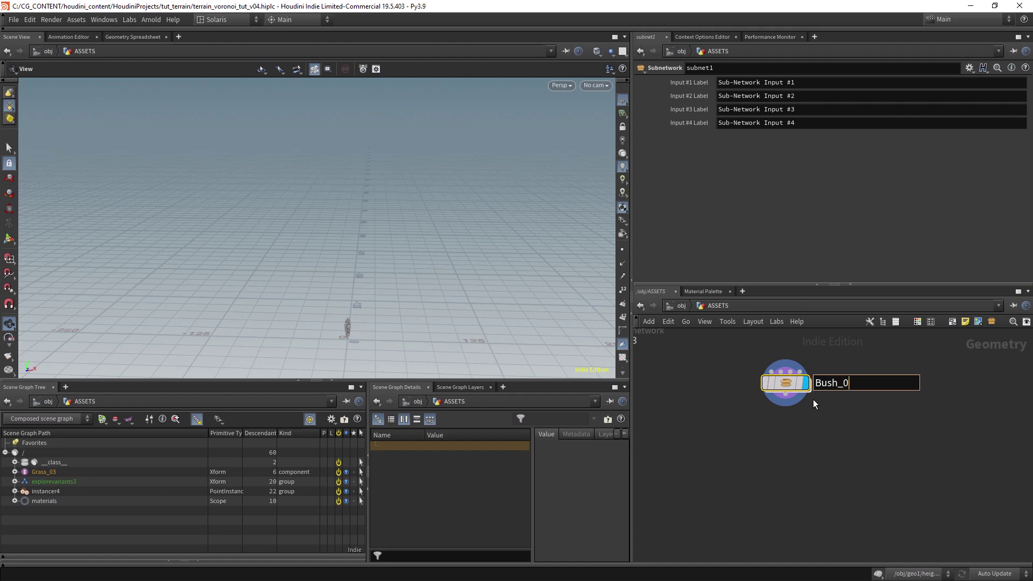
key("Return")
Duplicate Bush_01 as Bush_02 and point its inner Alembic node to MT_PM_V85_Ilex_crenata_01_02.abc.
scroll(786, 424, "down", 2)
scroll(783, 430, "down", 2)
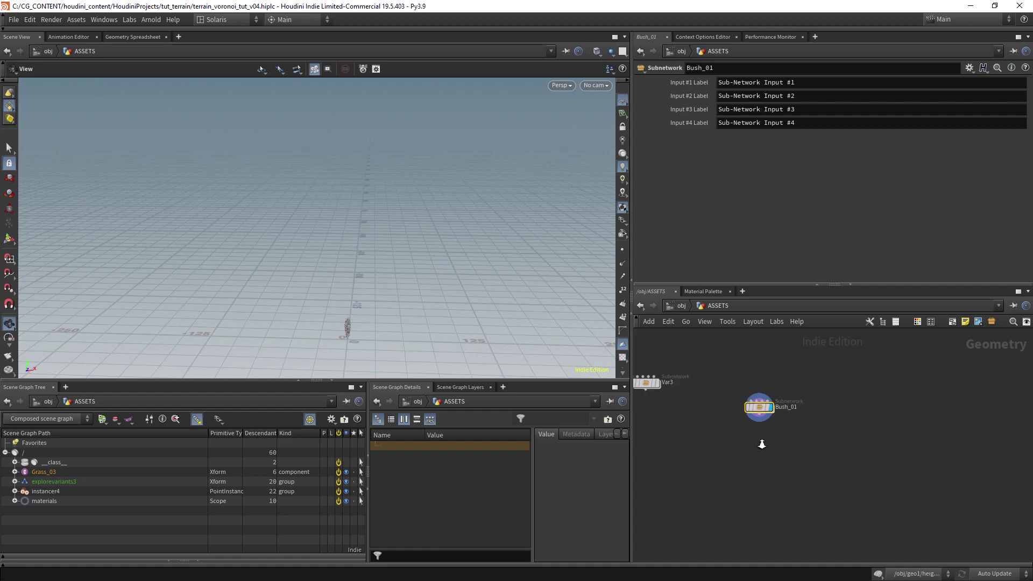
left_click_drag(766, 414, 830, 418, "alt")
double_click(830, 417)
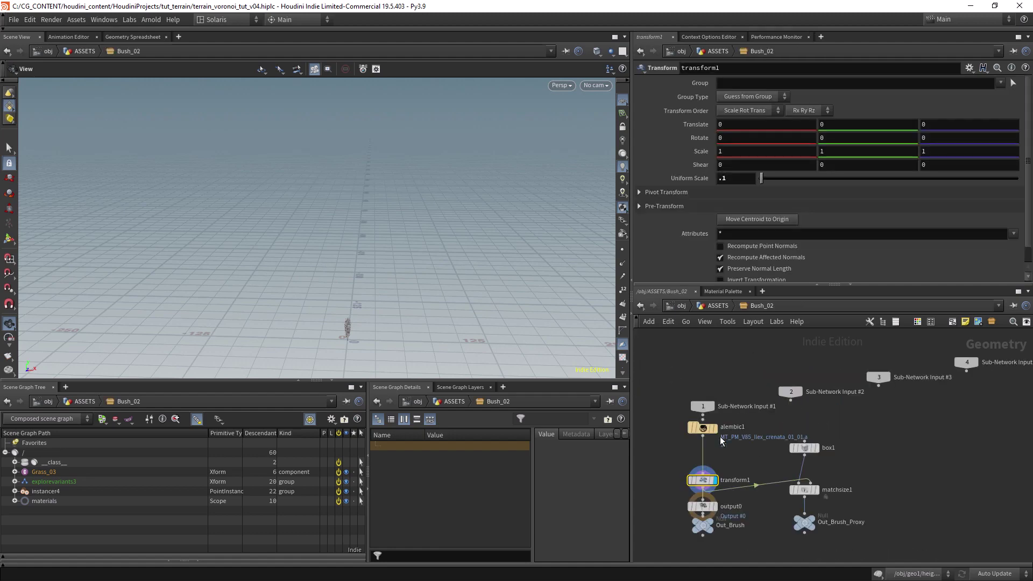
left_click(711, 429)
left_click(926, 117)
key("Delete")
type("2")
key("Return")
scroll(382, 226, "up", 10)
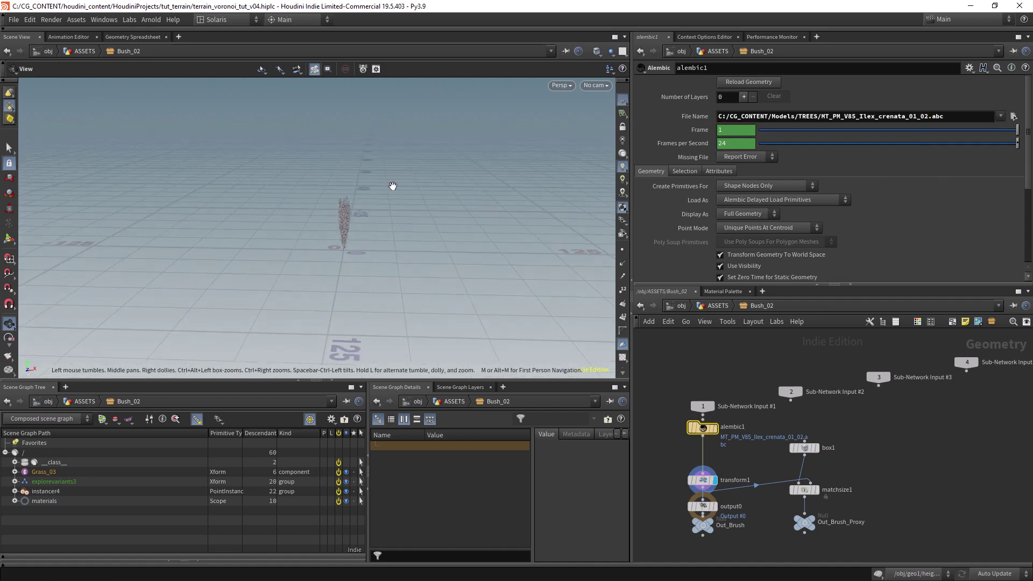
Duplicate Bush_02 as Bush_03 and point its inner Alembic node to MT_PM_V85_Ilex_crenata_01_03.abc.
left_click(718, 306)
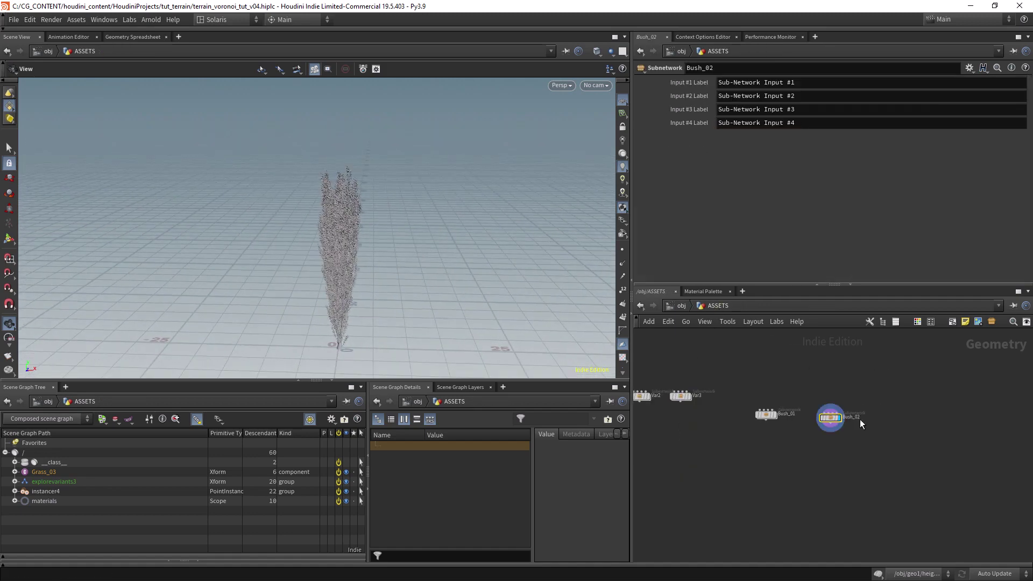
left_click(889, 417)
double_click(890, 417)
left_click(718, 425)
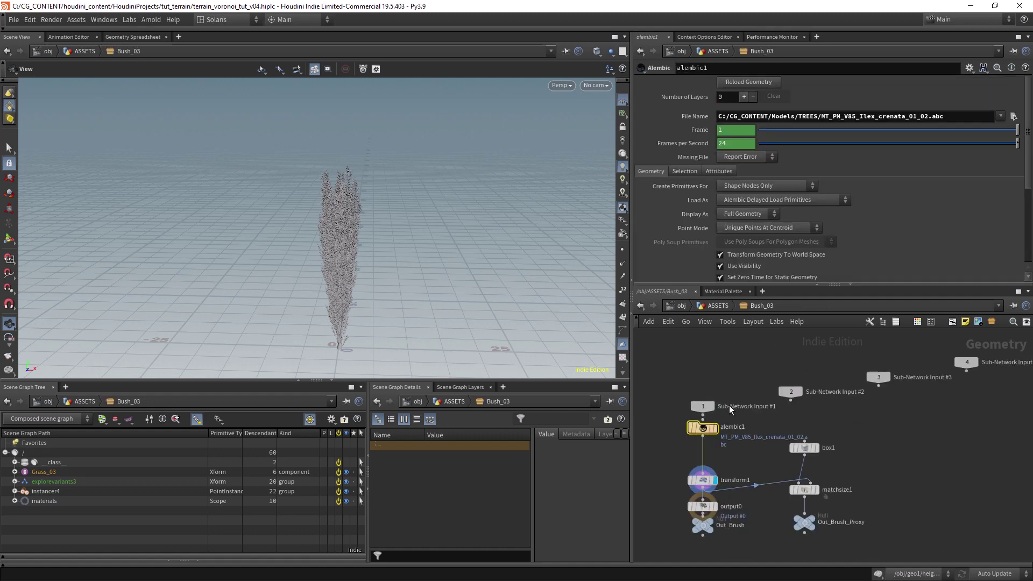
type("3")
key("Return")
Check the three Bush subnetworks in ASSETS and return to the stage network.
left_click(681, 305)
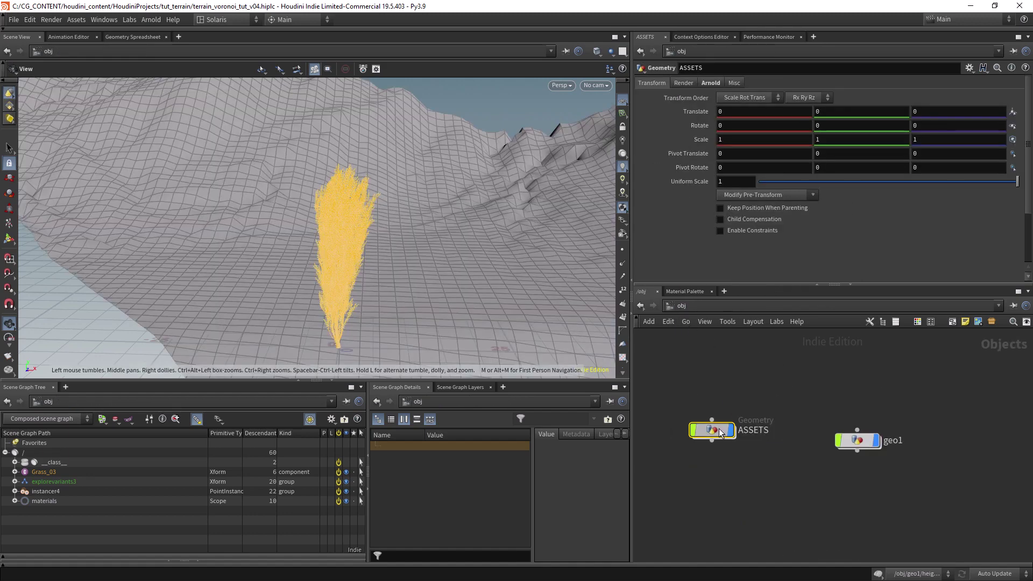
key("i")
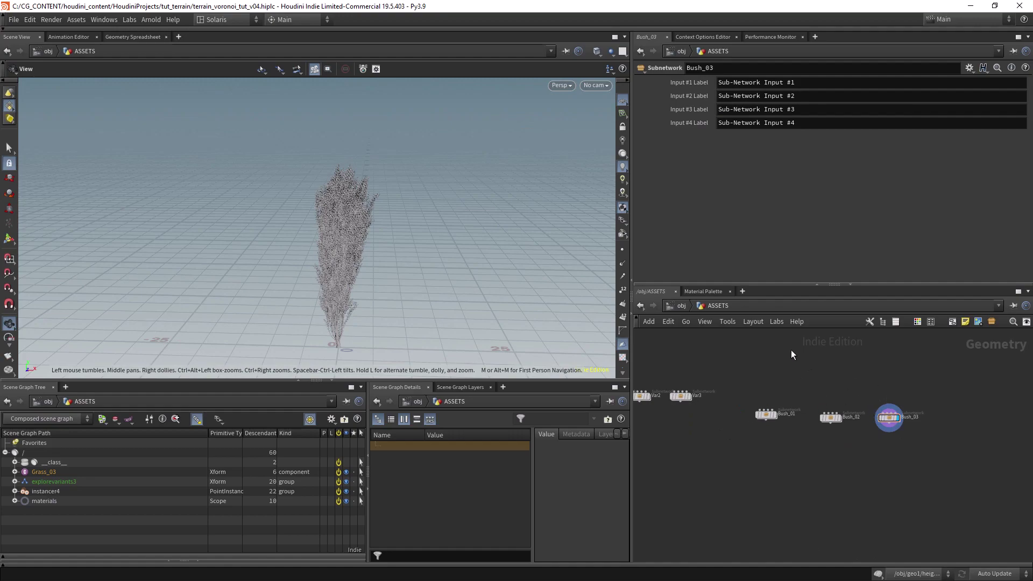
left_click(673, 308)
left_click(694, 383)
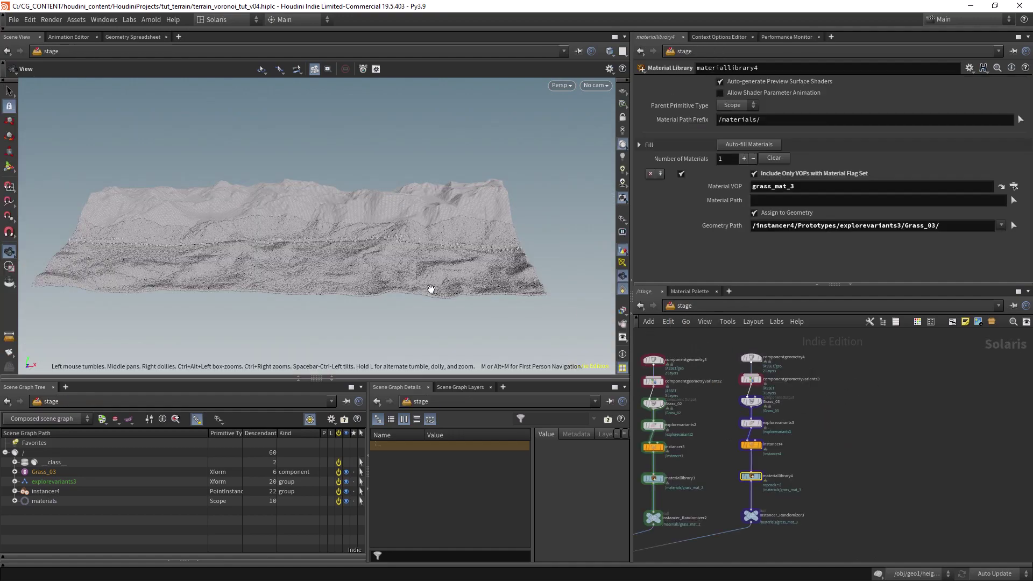
Insert a Switch with Select Input 1 between each of the three grass Instancer_Randomizer nodes and the merge, and save the scene.
scroll(447, 250, "down", 10)
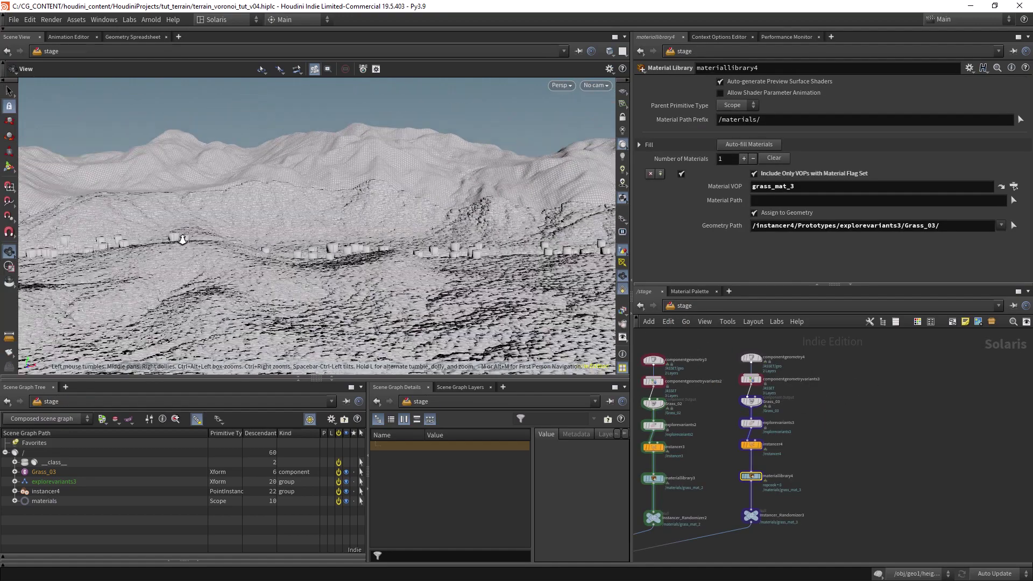
scroll(739, 453, "down", 3)
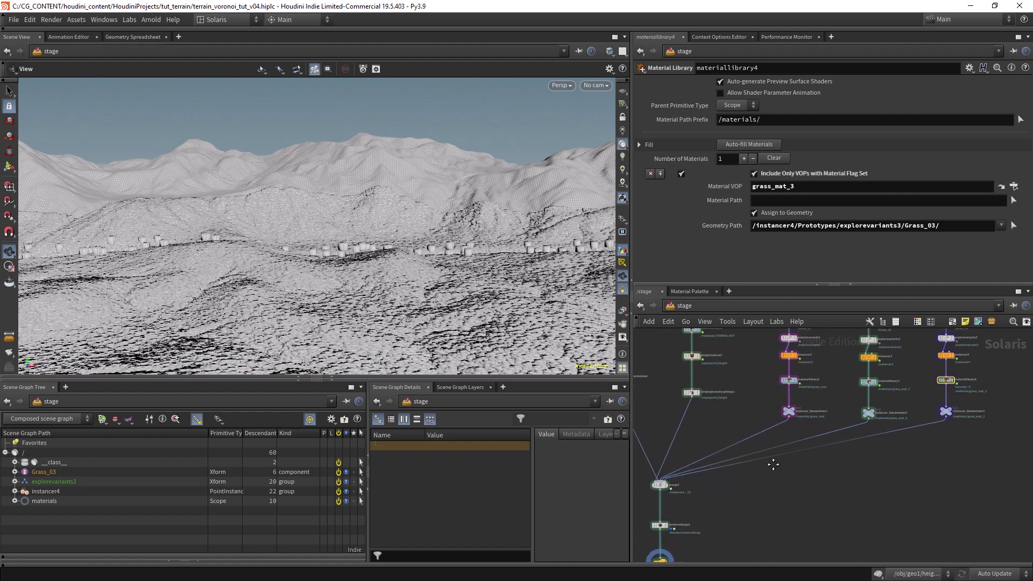
key("Tab")
type("swit")
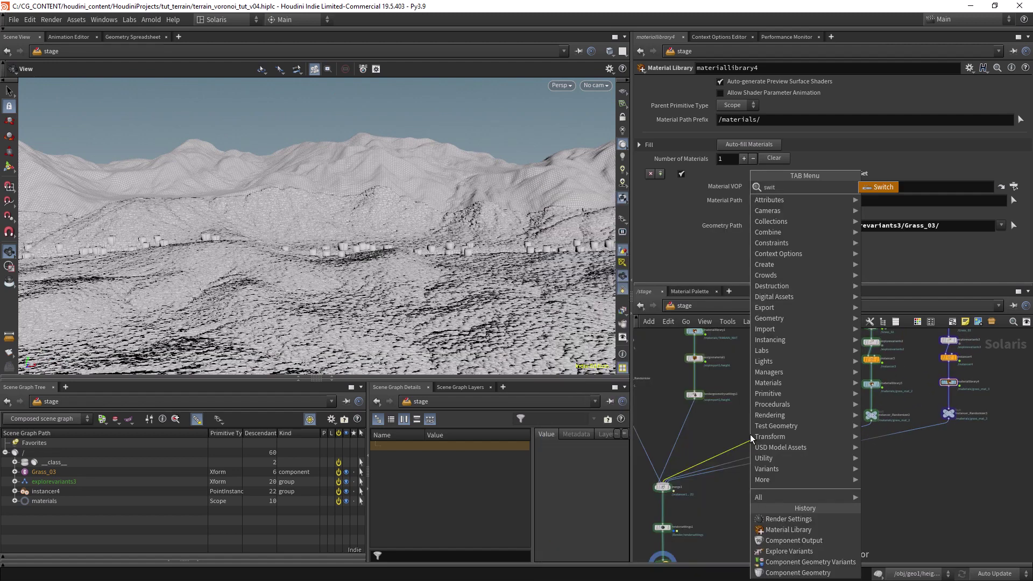
key("Return")
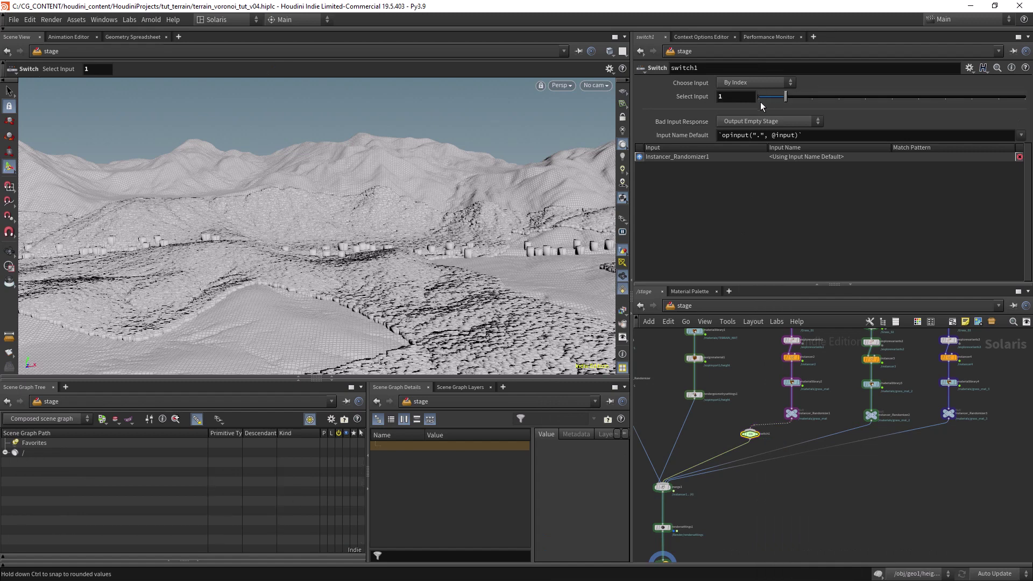
left_click_drag(751, 431, 917, 431, "alt")
scroll(740, 382, "down", 3)
scroll(740, 388, "up", 2)
key("ctrl+s")
Duplicate the Grass_03 branch from componentgeometry4 to Instancer_Randomizer3 beside the original, and open the copied component geometry's internal network.
middle_click_drag(887, 396, 851, 399)
scroll(851, 396, "up", 2)
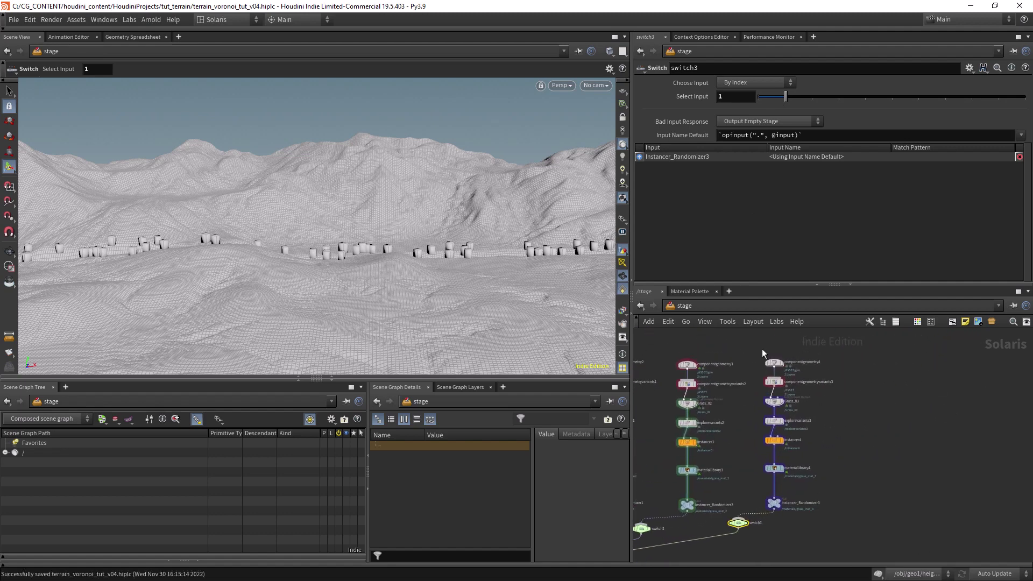
left_click_drag(806, 412, 850, 505)
scroll(918, 373, "up", 2)
scroll(918, 378, "down", 1)
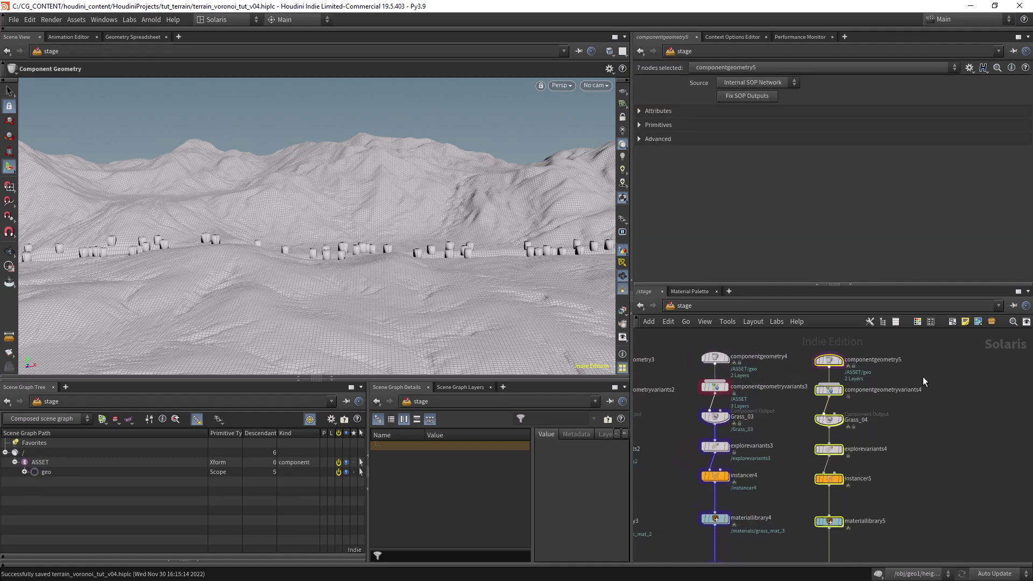
scroll(912, 415, "down", 1)
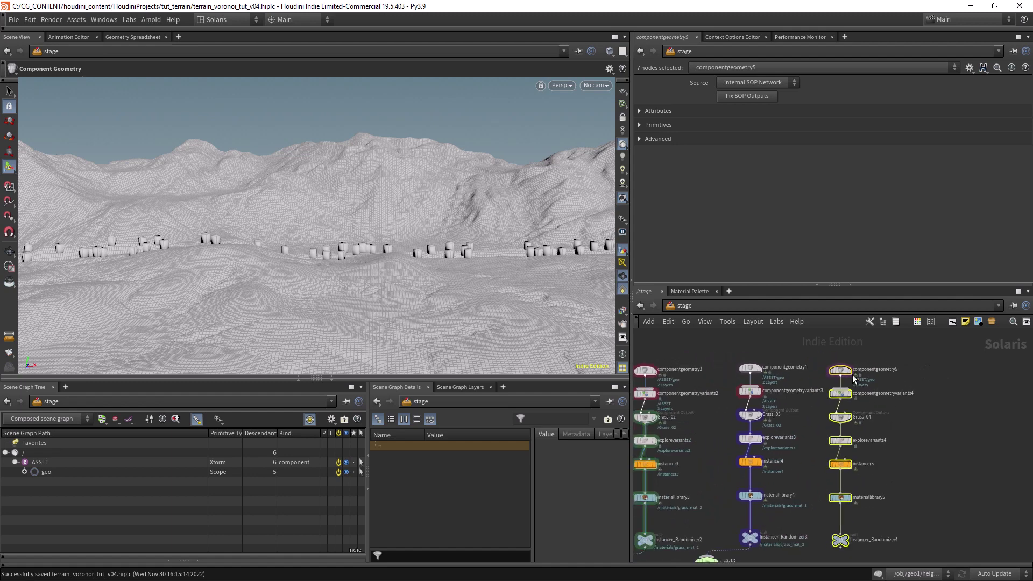
left_click(840, 370)
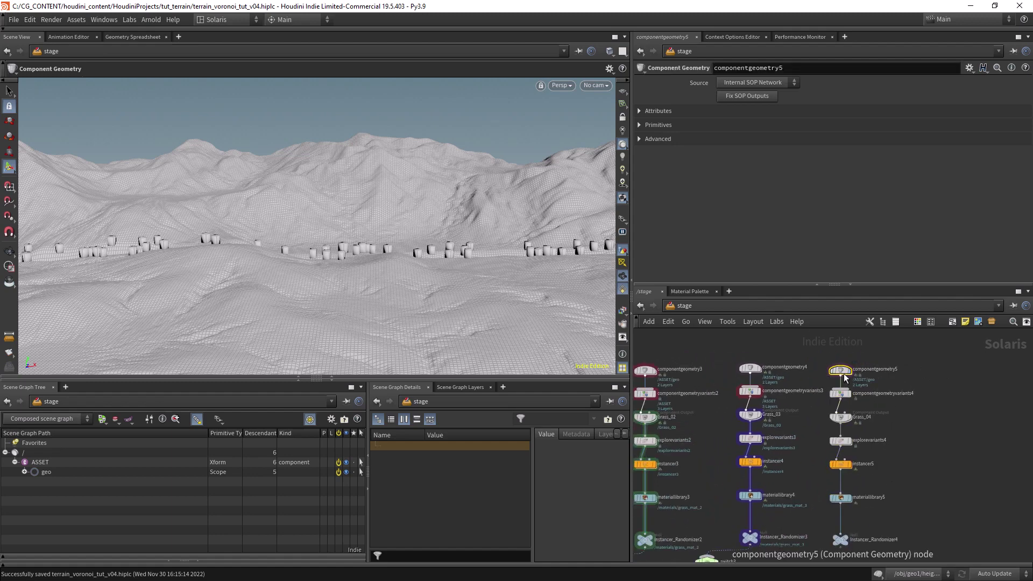
double_click(842, 371)
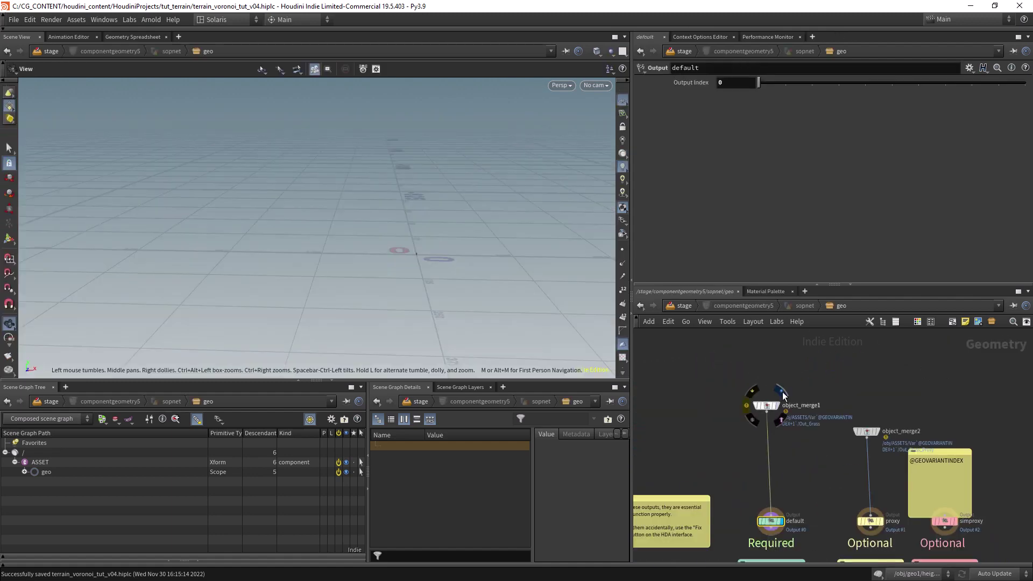
key("h")
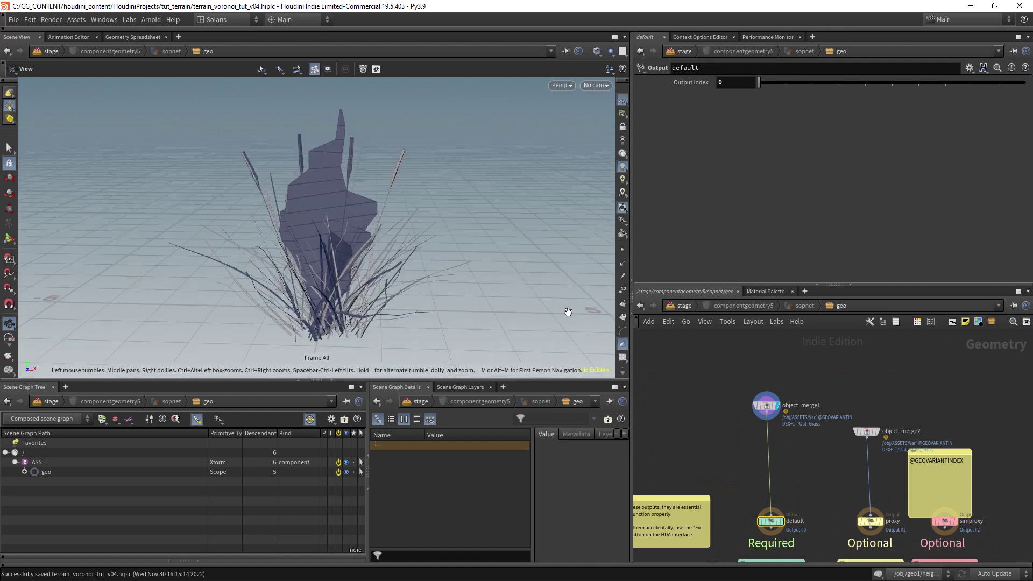
left_click(766, 404)
left_click(1006, 110)
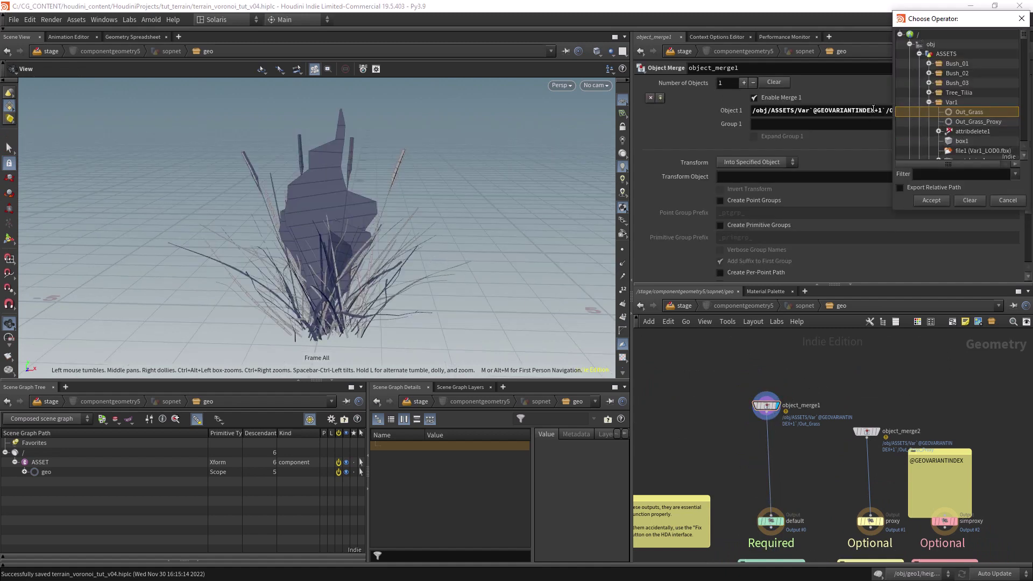
left_click(1021, 18)
left_click_drag(812, 110, 888, 110)
key("ctrl+c")
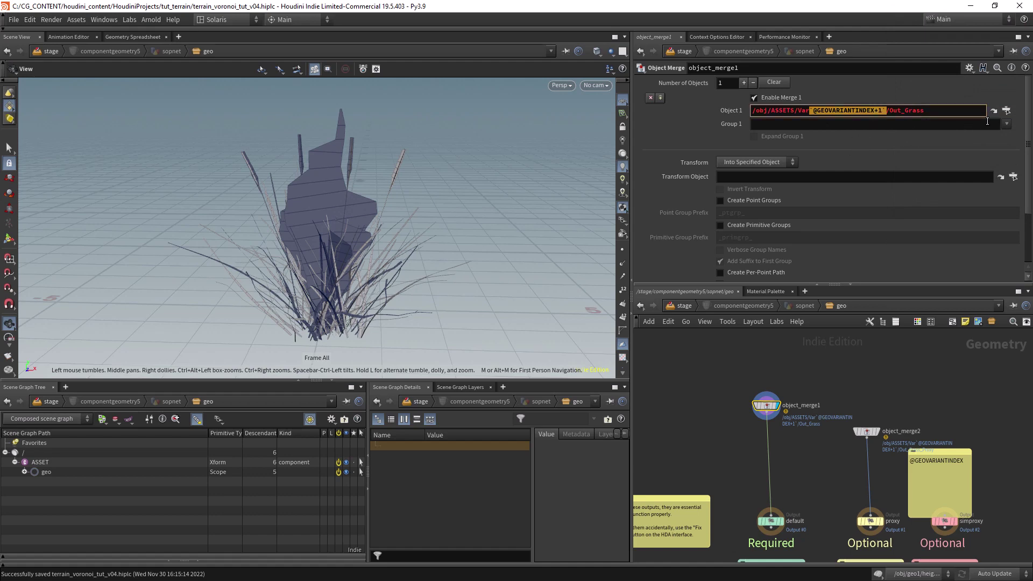
left_click(1006, 110)
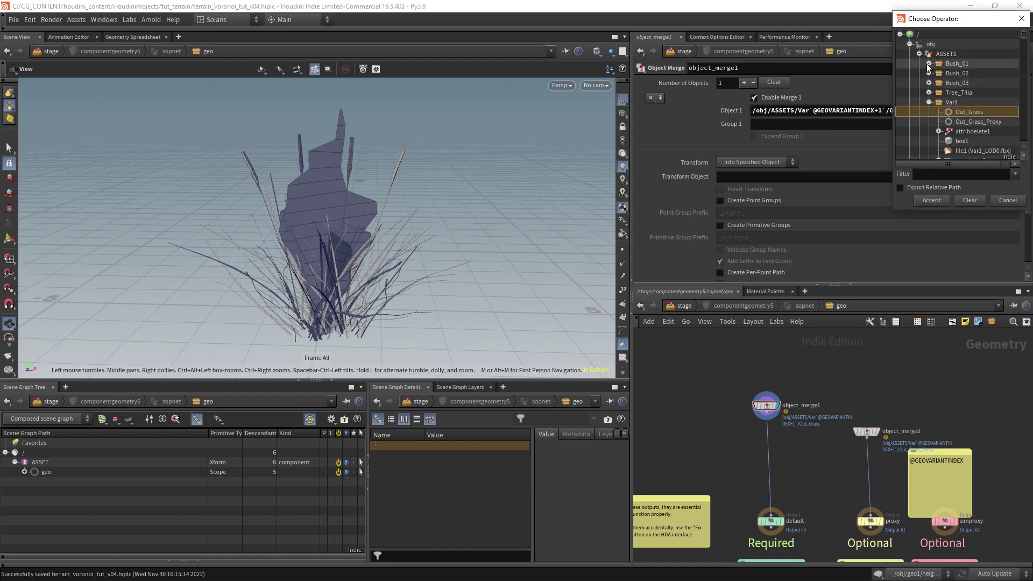
left_click(957, 64)
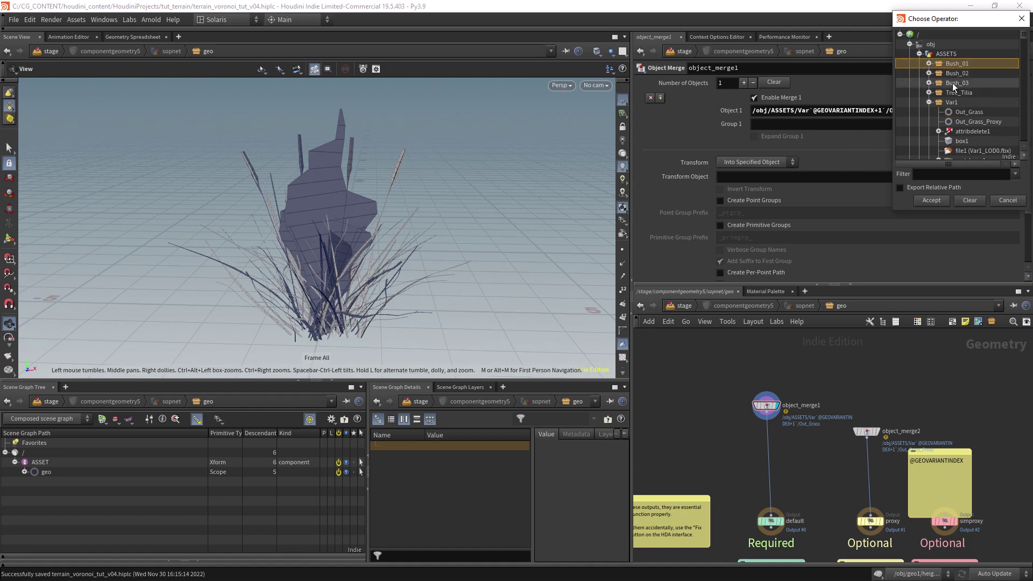
left_click(943, 200)
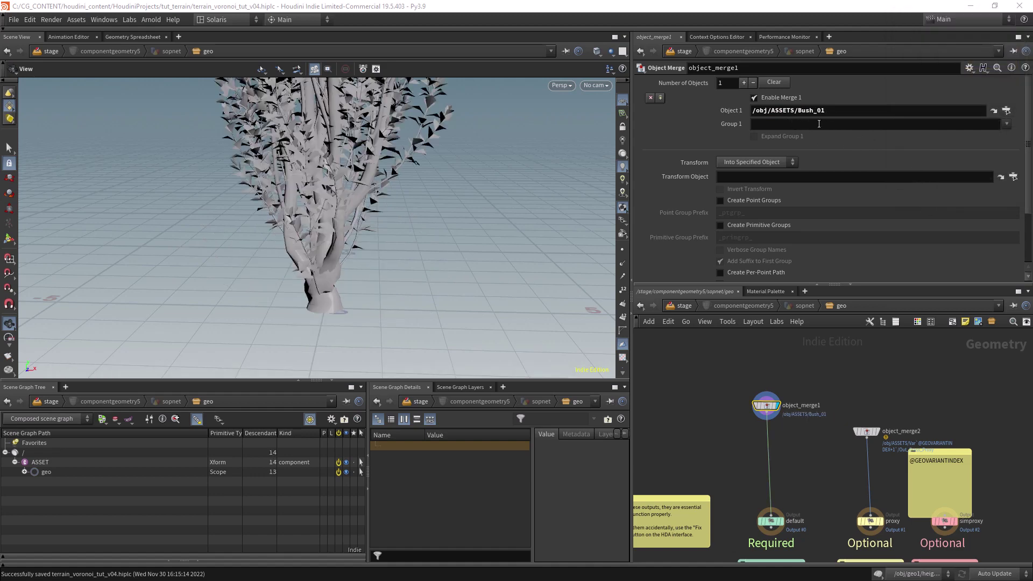
left_click(829, 110)
key("BackSpace")
key("ctrl+v")
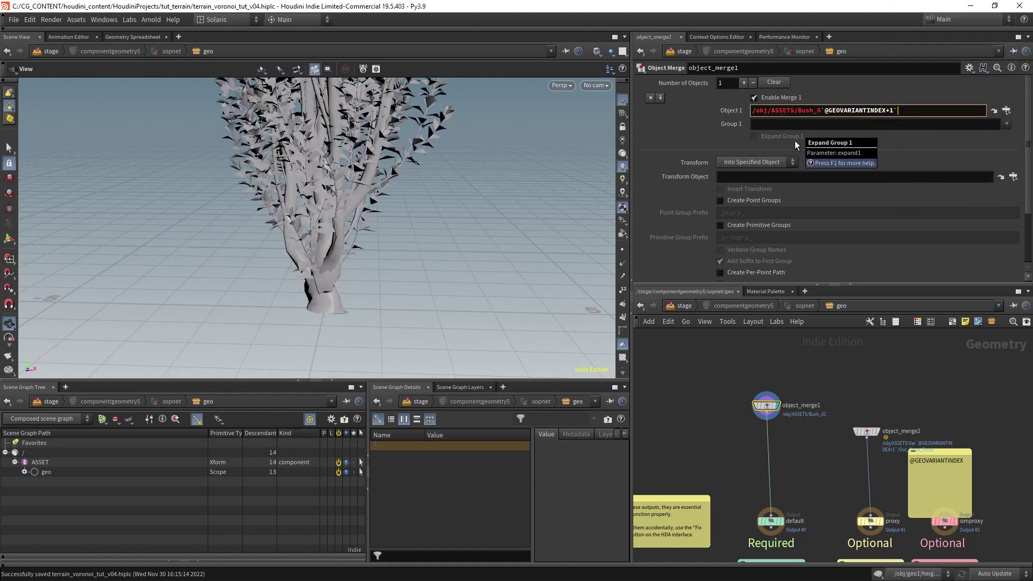
key("Return")
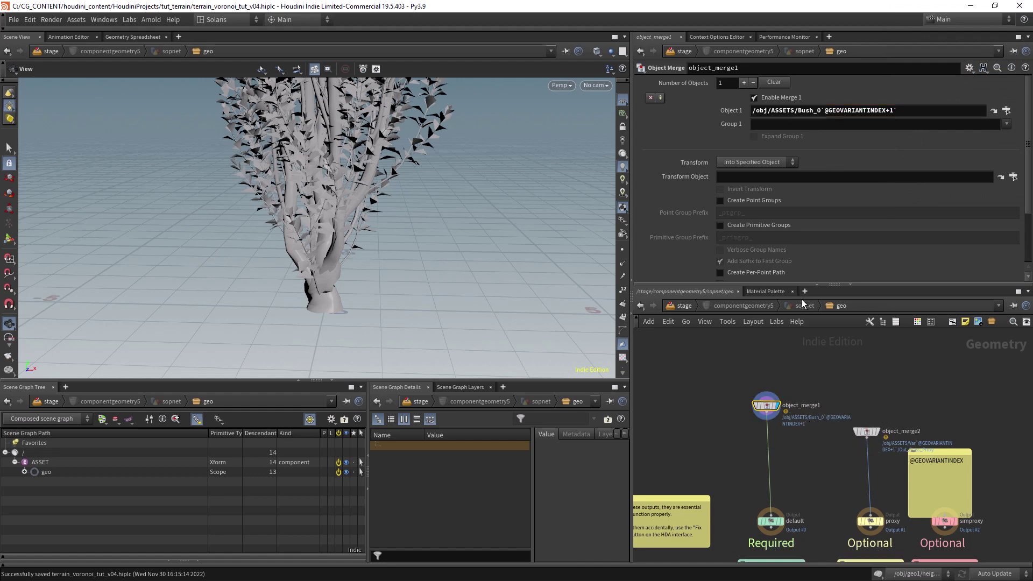
left_click(869, 431)
left_click(1006, 110)
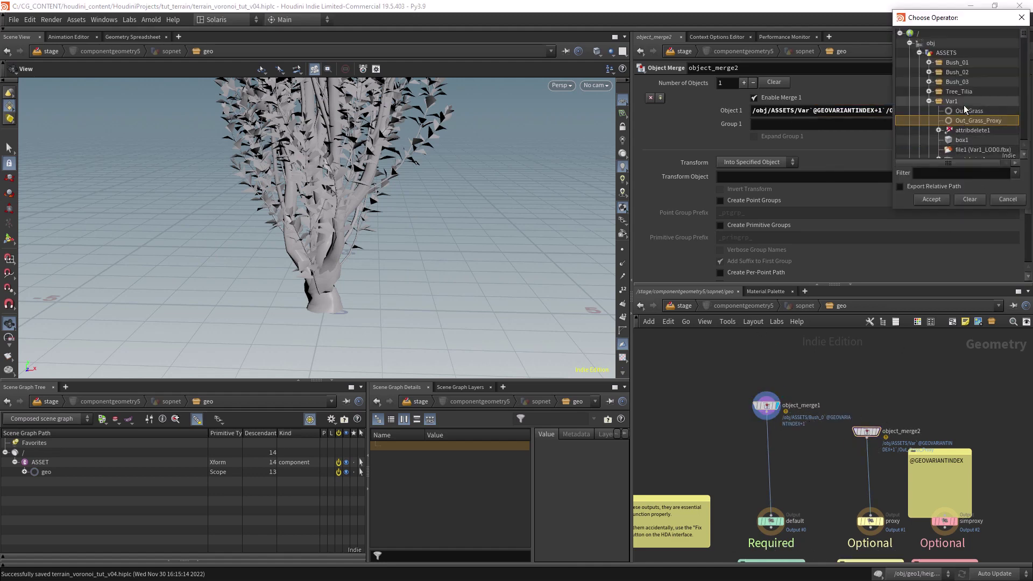
left_click(1022, 18)
key("ctrl+z")
left_click(1007, 110)
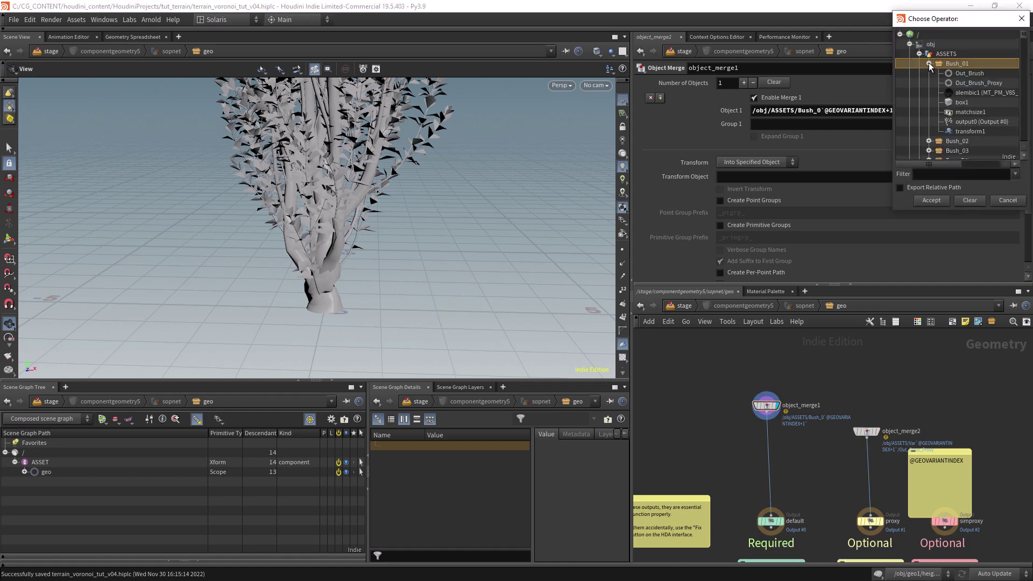
left_click(932, 201)
left_click(820, 111)
key("Delete")
key("ctrl+v")
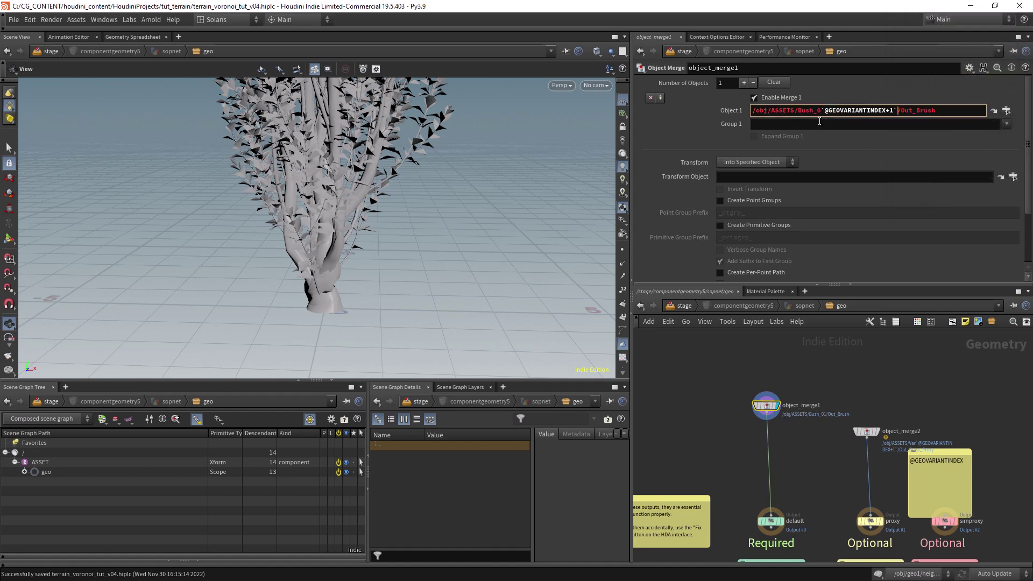
key("Return")
Replace object_merge2 with a copy of object_merge1 and wire the copy into the proxy output.
key("ctrl+c")
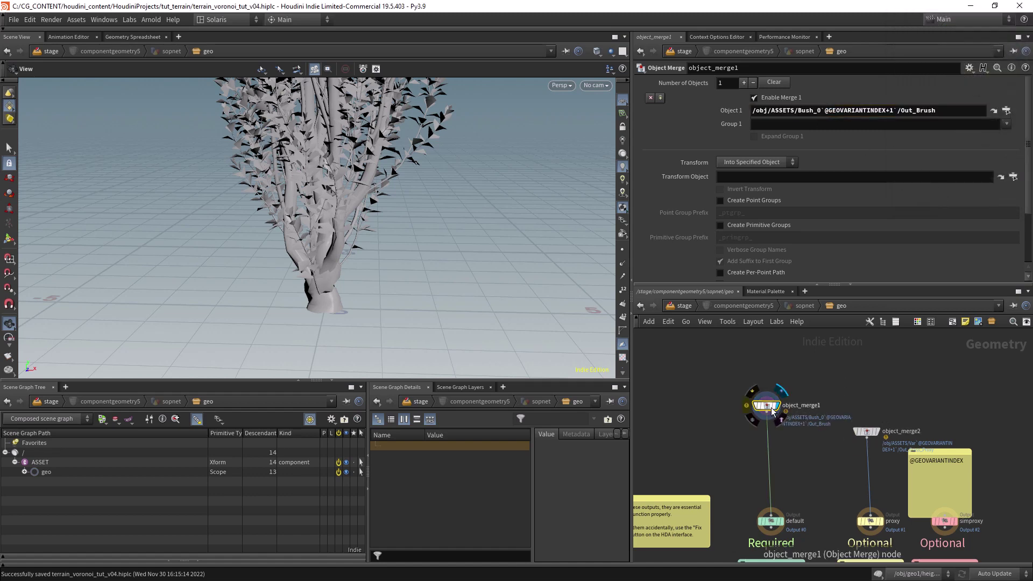
key("ctrl+v")
left_click(863, 432)
key("Delete")
left_click_drag(851, 412, 870, 511)
left_click(1007, 111)
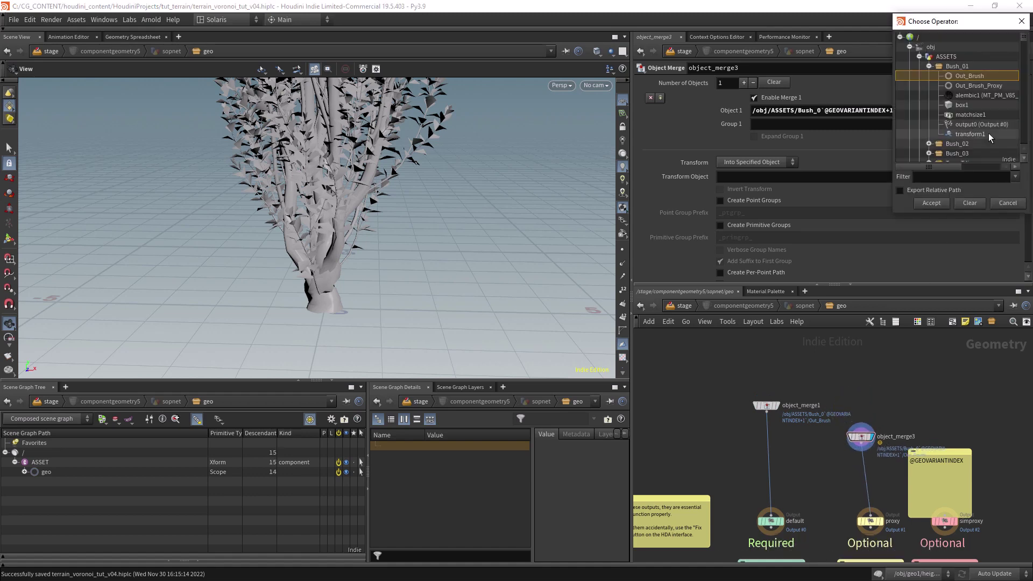
left_click(977, 87)
left_click(937, 196)
left_click(822, 111)
key("ctrl+v")
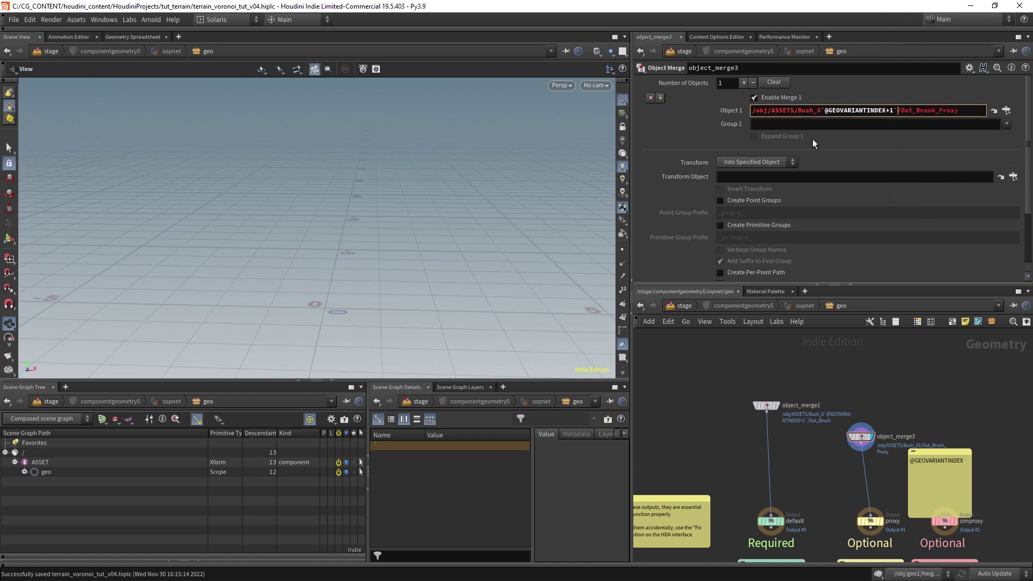
key("Return")
Align the proxy merge above its output and compare the full bush geometry with its proxy in the viewport.
mouse_move(872, 426)
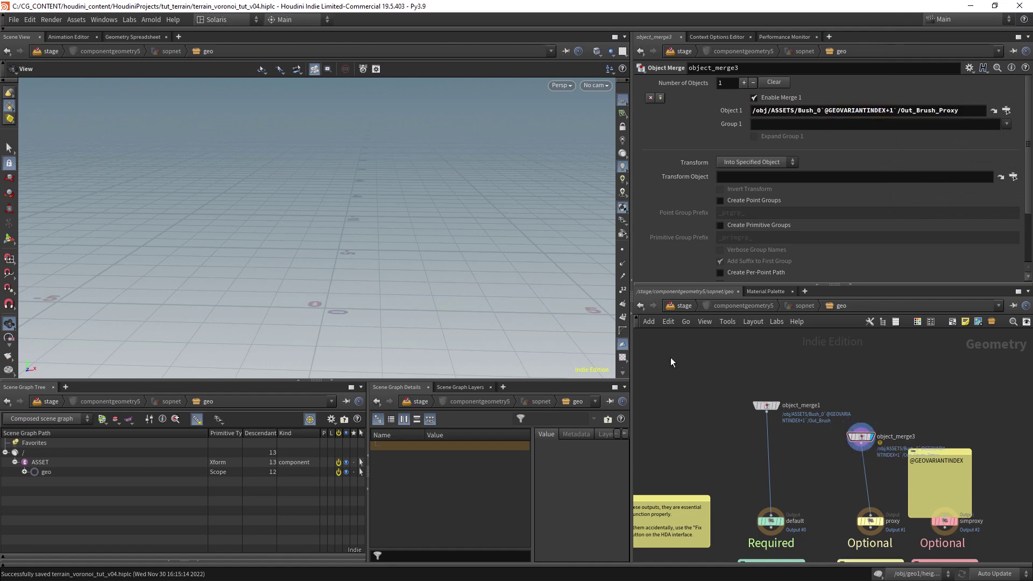
key("space+a")
left_click_drag(337, 283, 365, 300)
left_click_drag(863, 439, 871, 447)
left_click(780, 391)
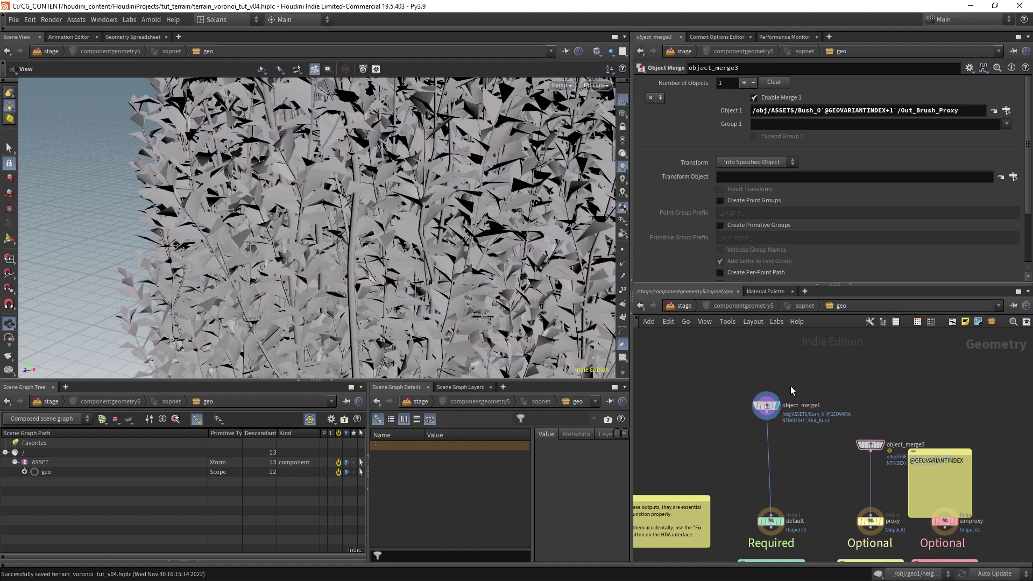
left_click(881, 442)
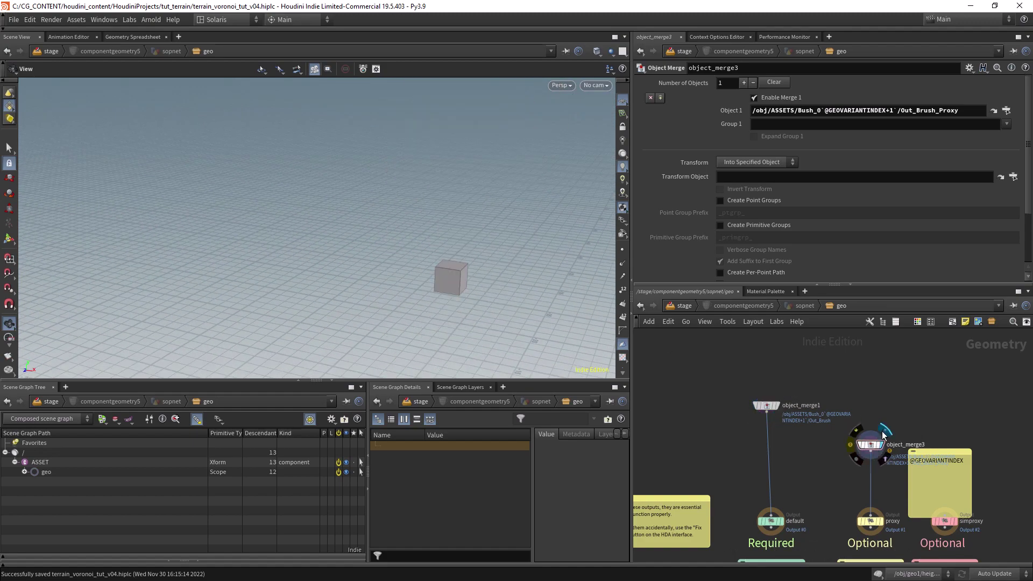
Return to the stage network, display componentgeometry5 and frame its geometry in the viewport.
left_click(679, 309)
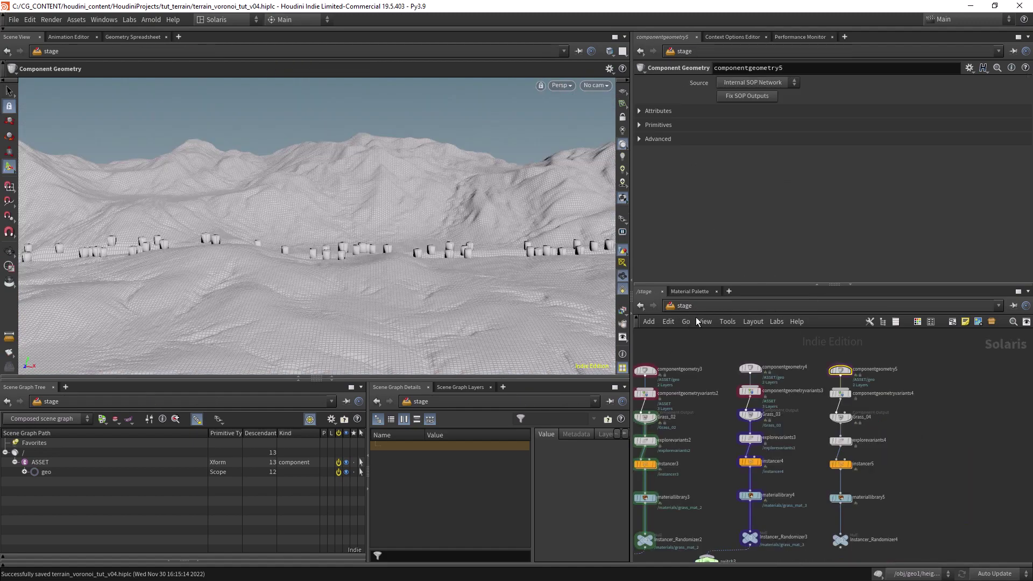
left_click(852, 371)
key("Escape")
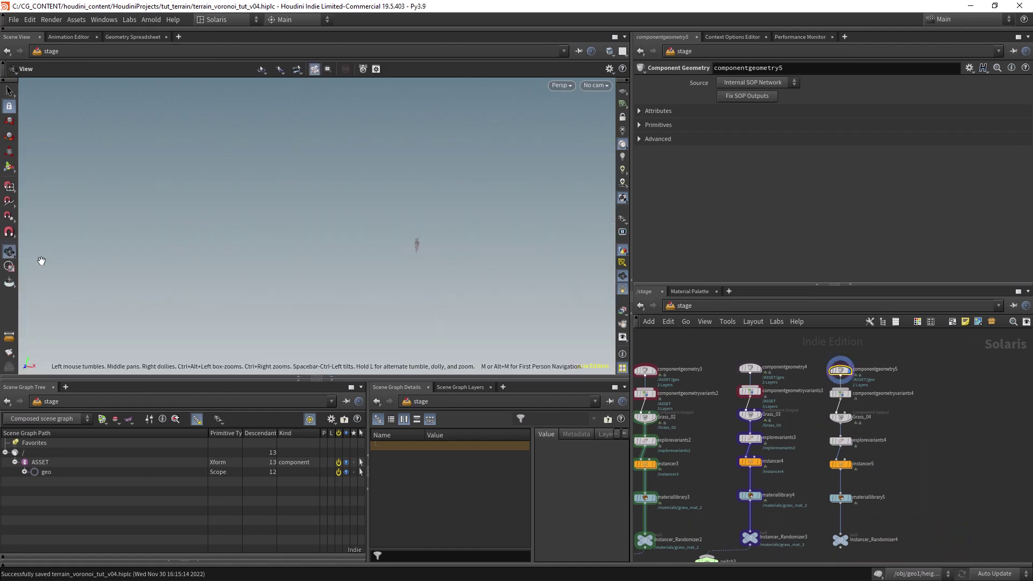
key("h")
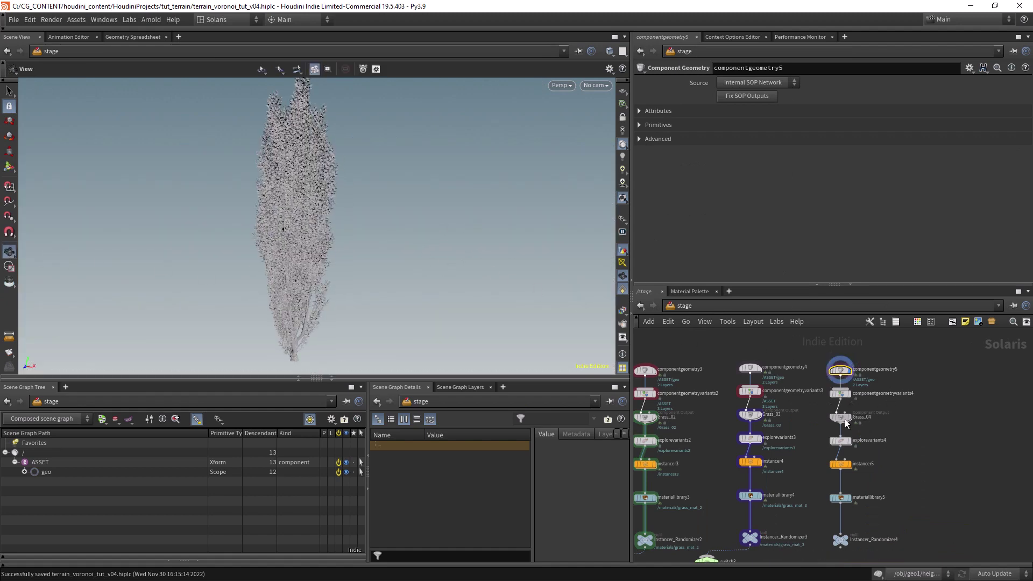
Rename the Grass_04 Component Output node to bushes.
left_click(846, 420)
double_click(862, 418)
type("bushes")
key("Return")
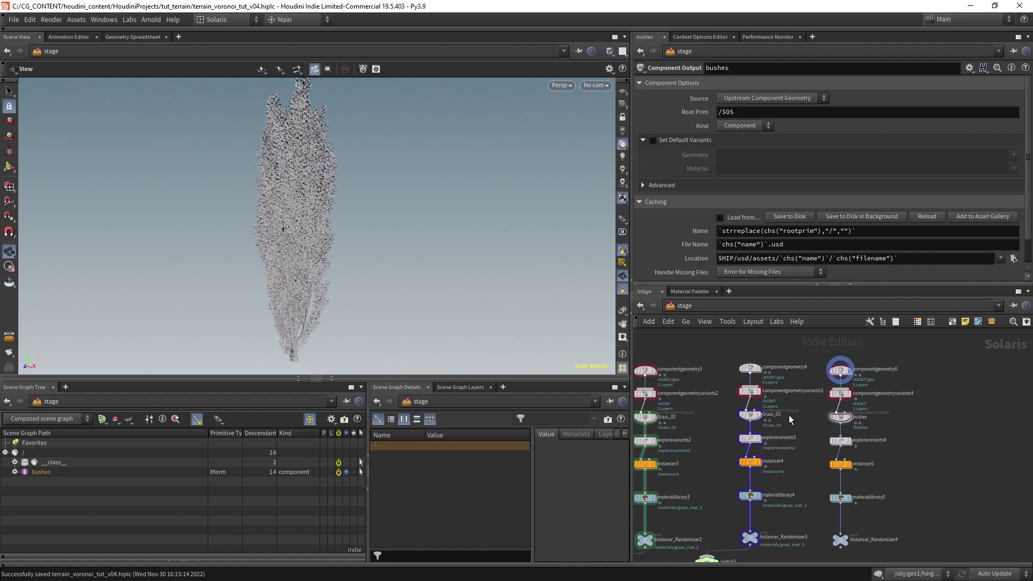
Display explorevariants4 and set the spacing between its variants to 3.51.
scroll(906, 413, "up", 3)
left_click(834, 432)
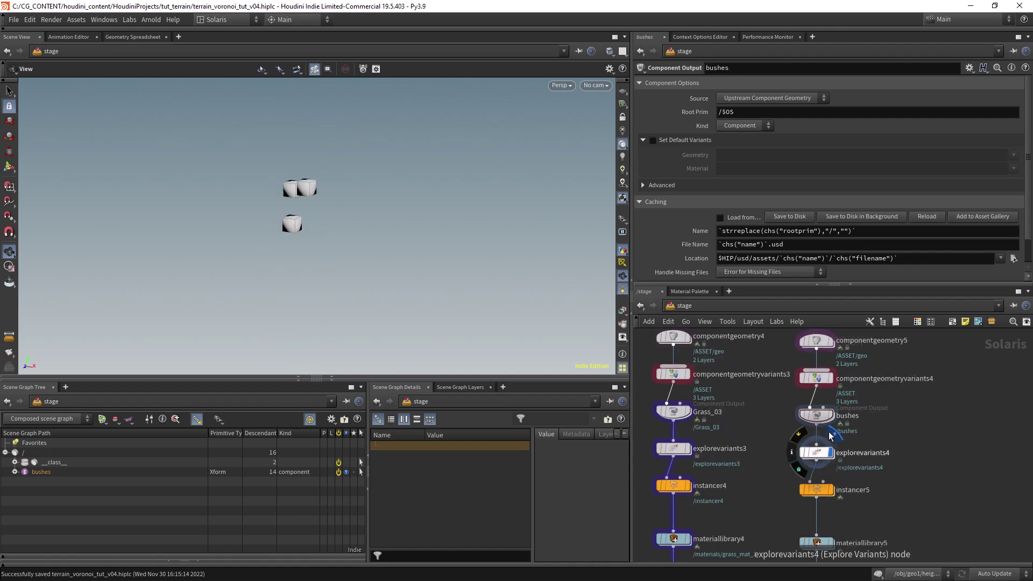
left_click(821, 447)
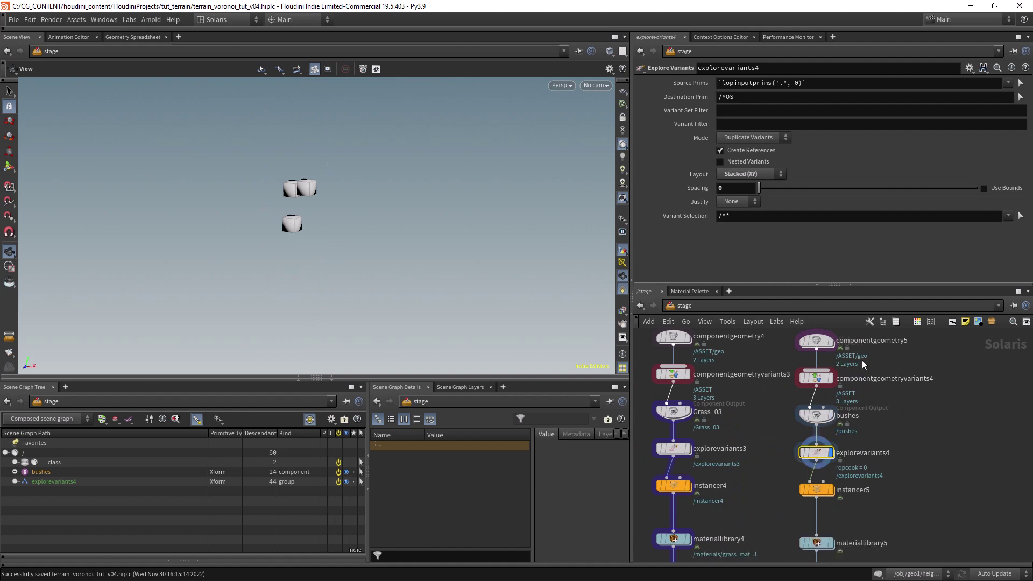
left_click_drag(758, 188, 835, 191)
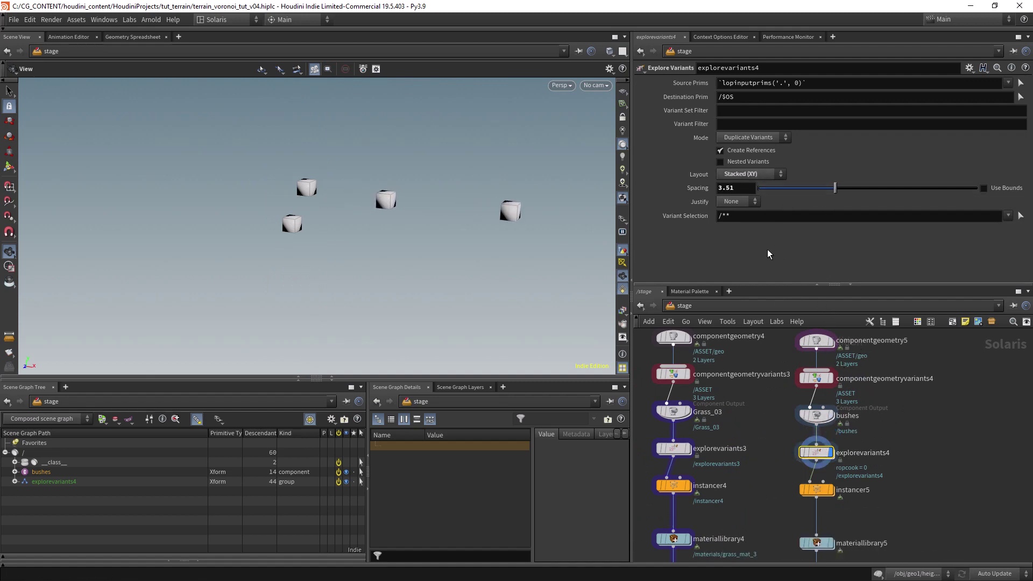
Check the componentgeometryvariants4 settings and make the viewport show the full bush geometry instead of the proxies.
middle_click_drag(768, 402, 755, 432)
left_click(803, 409)
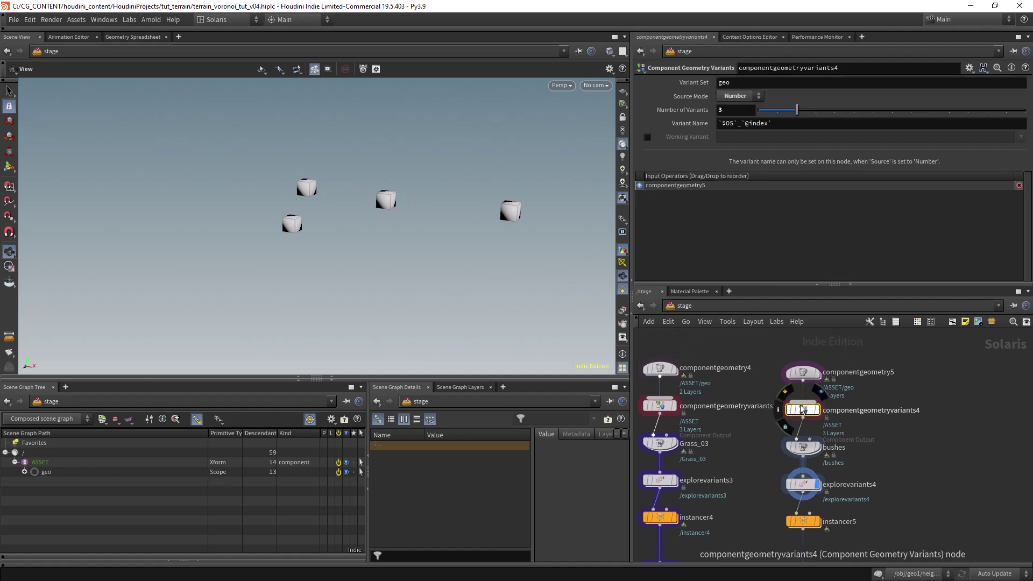
mouse_move(809, 378)
left_click(623, 219)
left_click(631, 242)
scroll(533, 256, "down", 3)
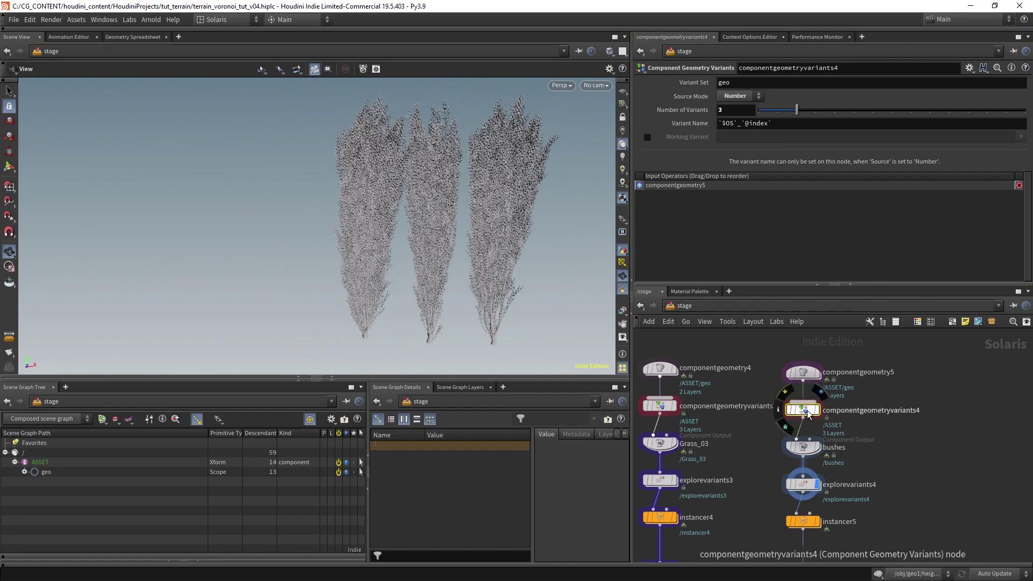
Inspect the merge nodes' paths, node info and geometry inside componentgeometry5, and return to the stage network.
double_click(813, 380)
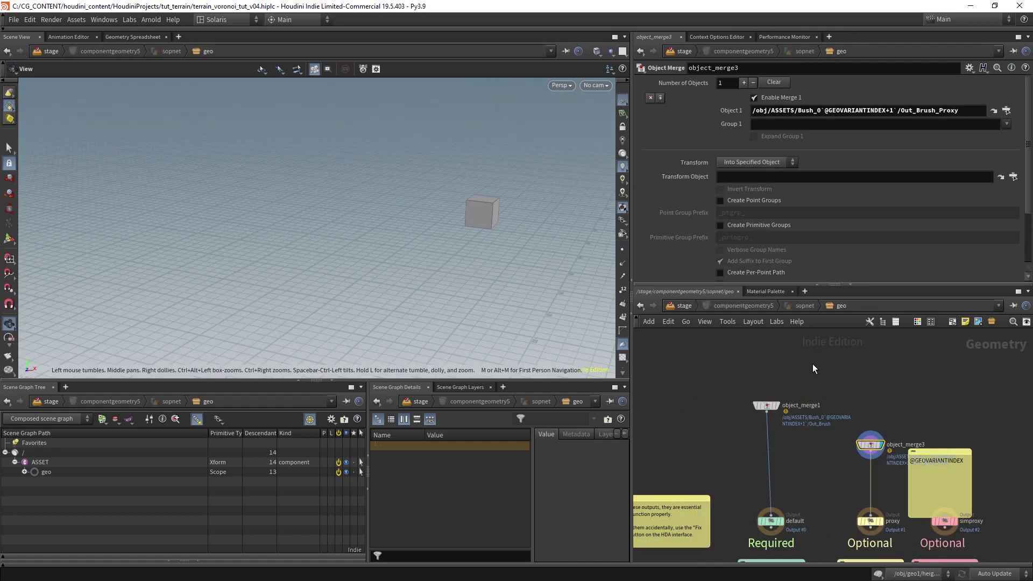
middle_click_drag(766, 405, 702, 302)
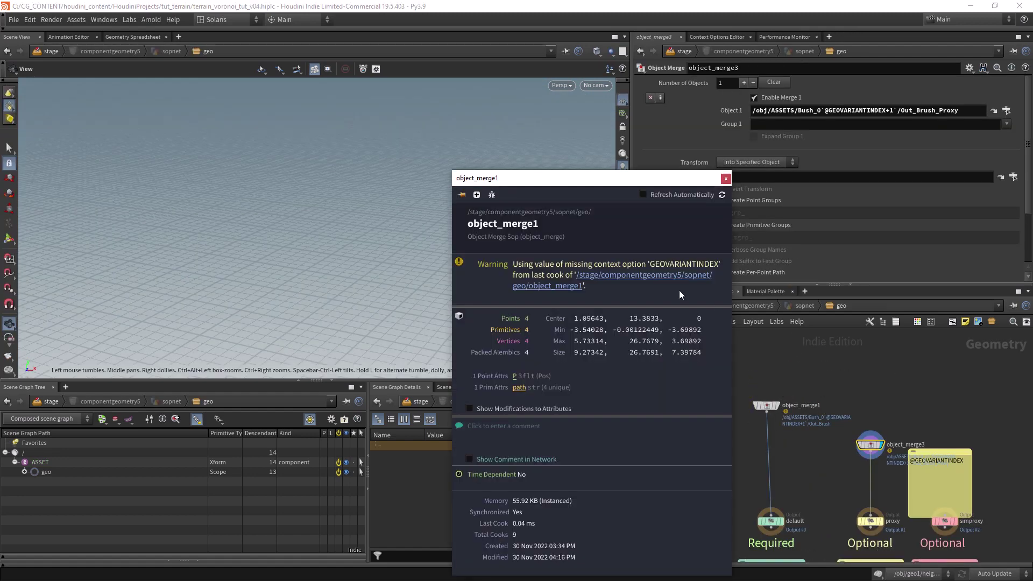
left_click(726, 179)
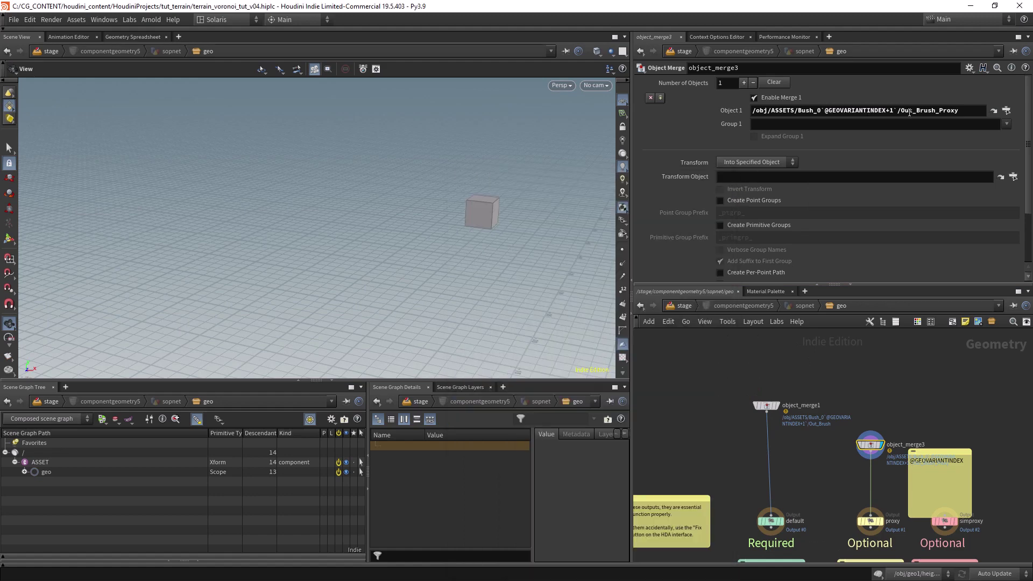
left_click(766, 405)
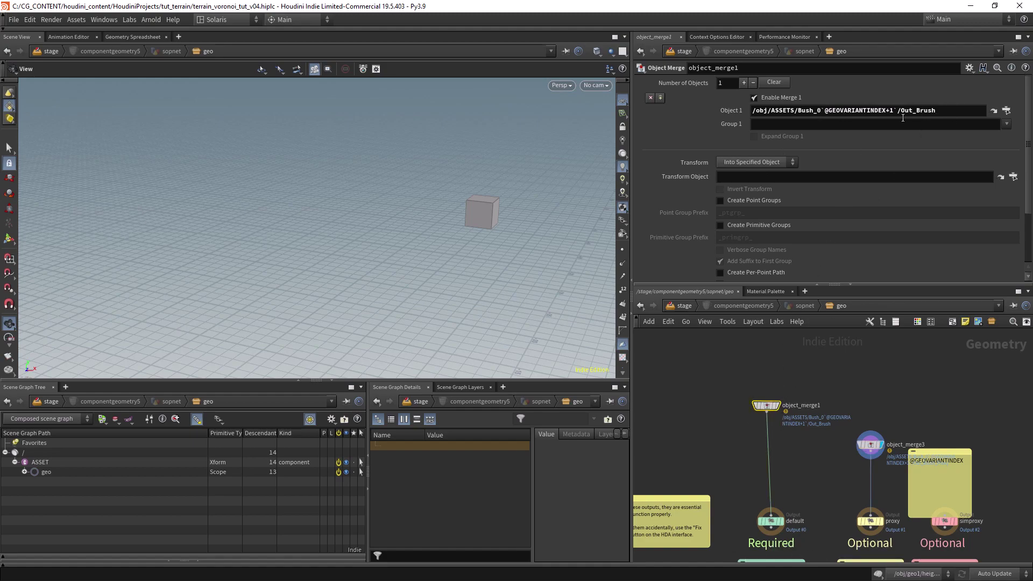
left_click(776, 405)
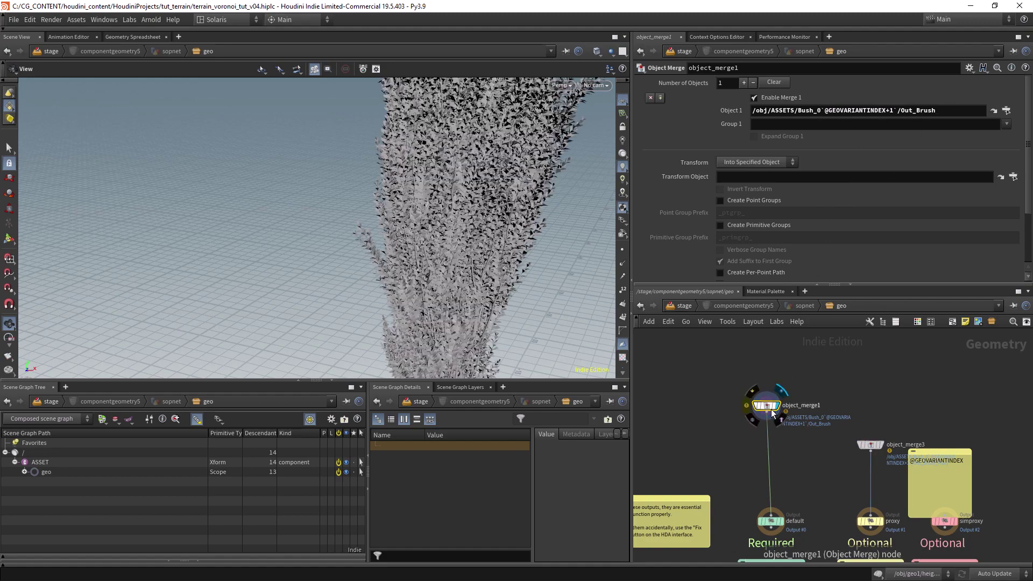
scroll(759, 430, "up", 3)
left_click_drag(709, 382, 716, 418)
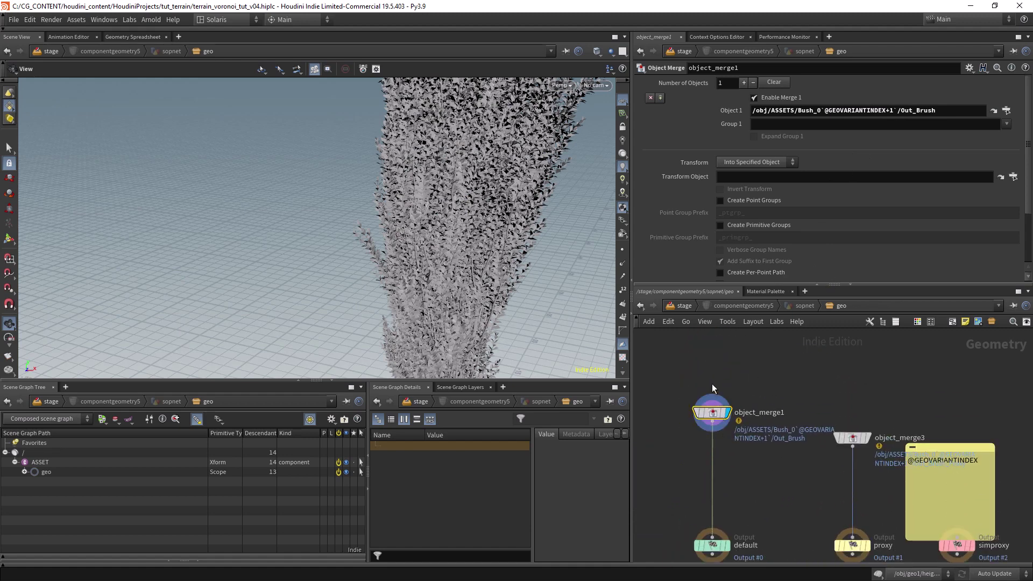
key("u")
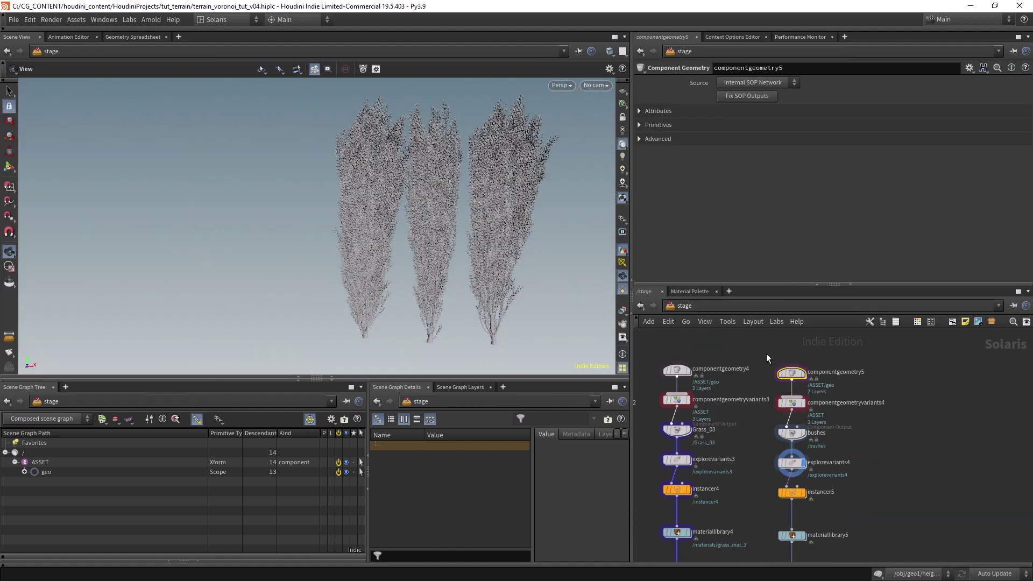
Bypass the bushes Component Output node and view the variants from explorevariants4.
left_click(791, 464)
left_click(781, 425)
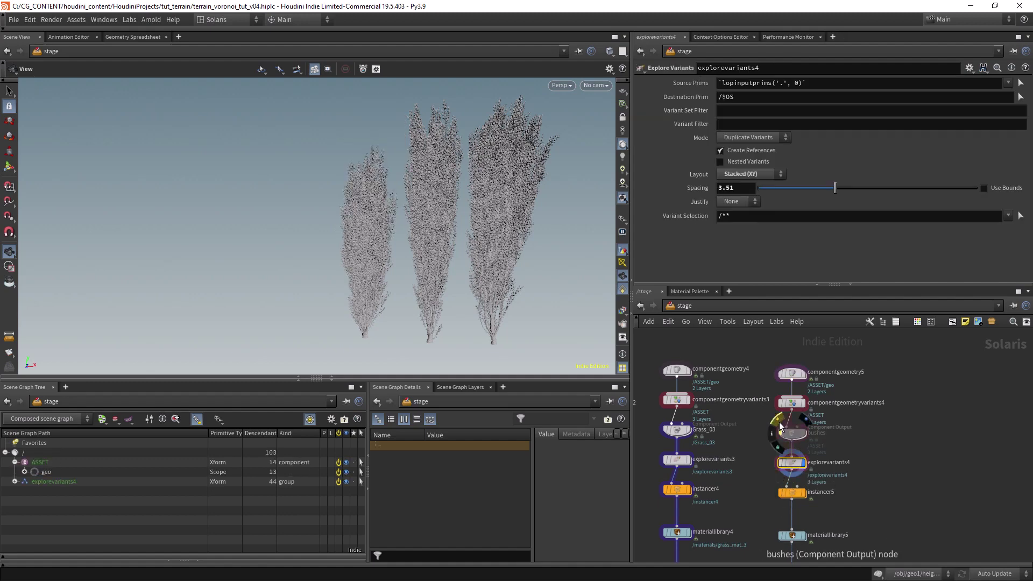
mouse_move(418, 240)
left_mouse_down()
mouse_move(445, 247)
mouse_move(429, 242)
left_mouse_up()
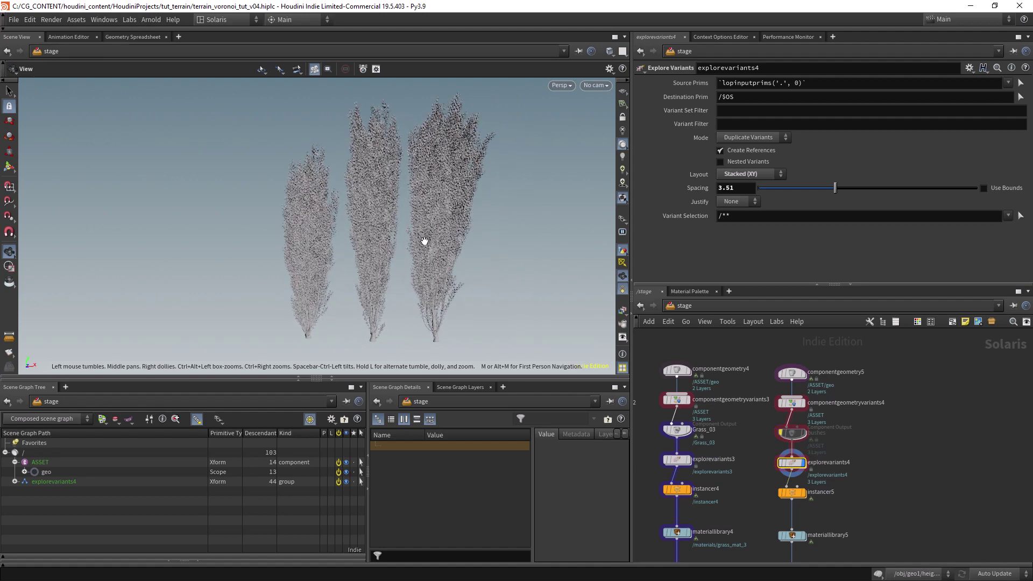
Compare the variants with the bushes Component Output bypassed and active, leave it active, and display instancer5.
left_click(778, 427)
left_click(778, 426)
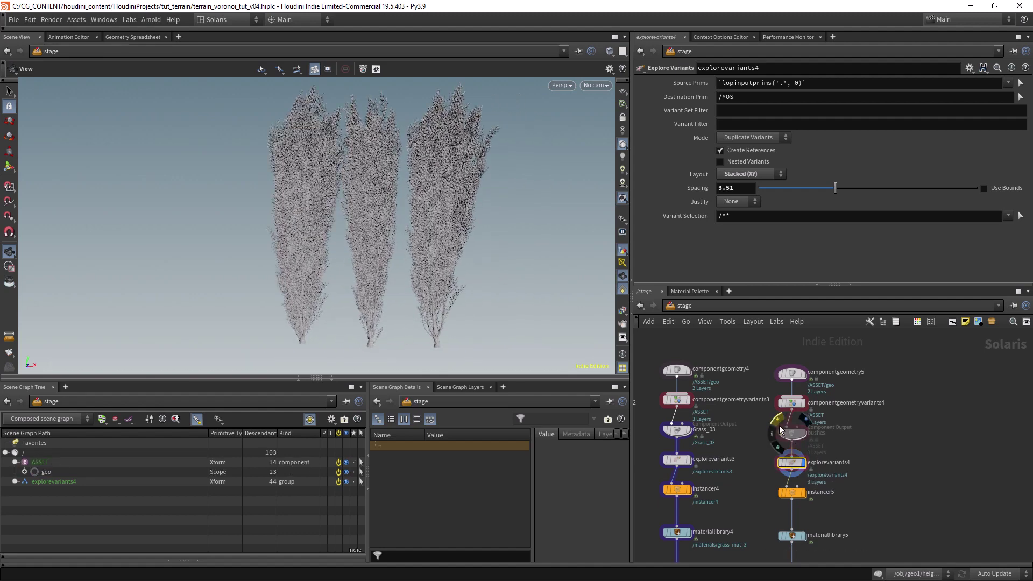
left_click(779, 425)
left_click(778, 425)
left_click(778, 426)
scroll(789, 450, "down", 2)
left_click(806, 448)
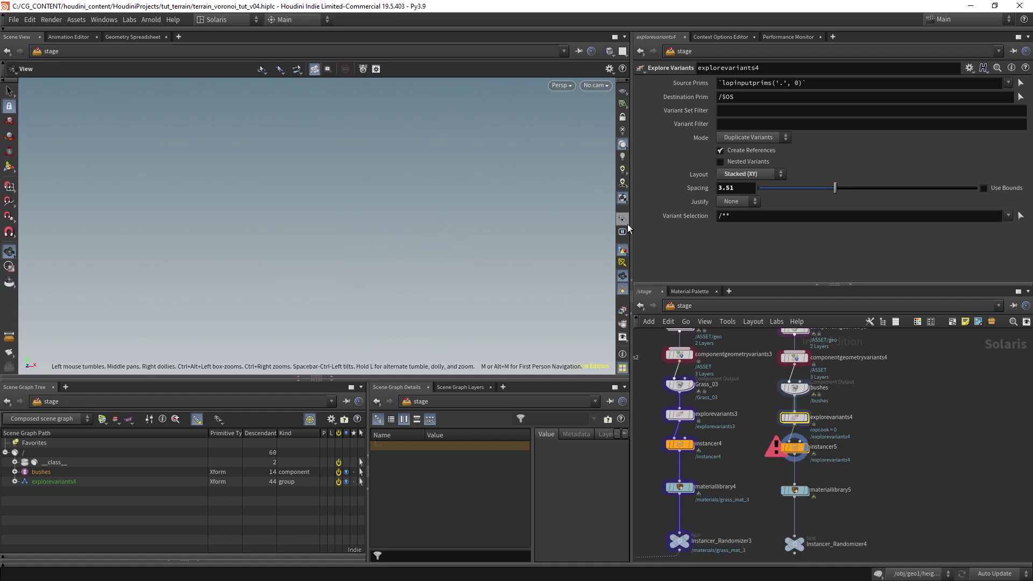
Set instancer5's prototype primitives to /explorevariants4/bushes/* and view the scattered bushes.
left_click(801, 446)
left_click(781, 184)
key("BackSpace")
type("4/")
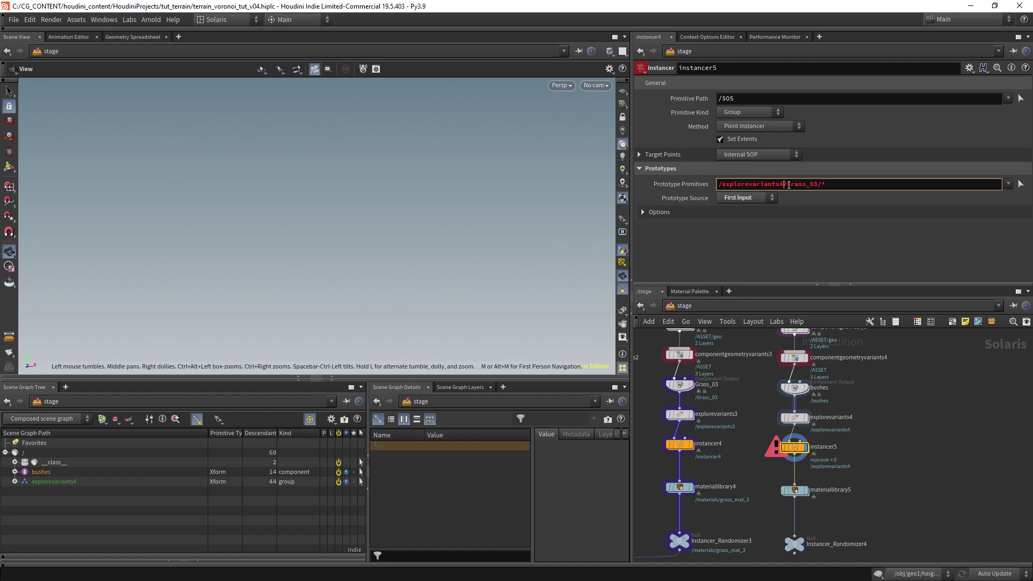
type("bushe")
key("Return")
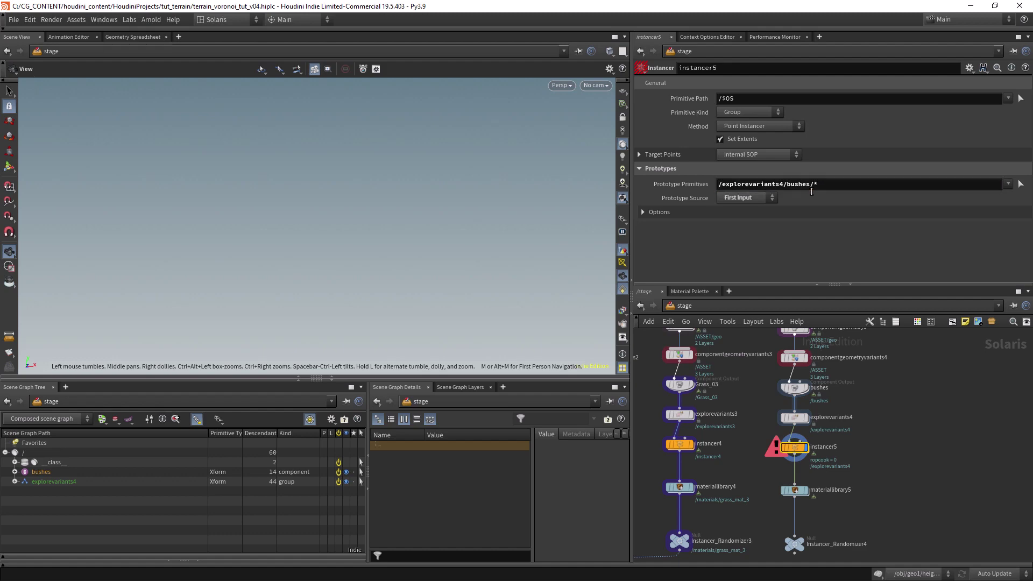
middle_click_drag(576, 289, 403, 226)
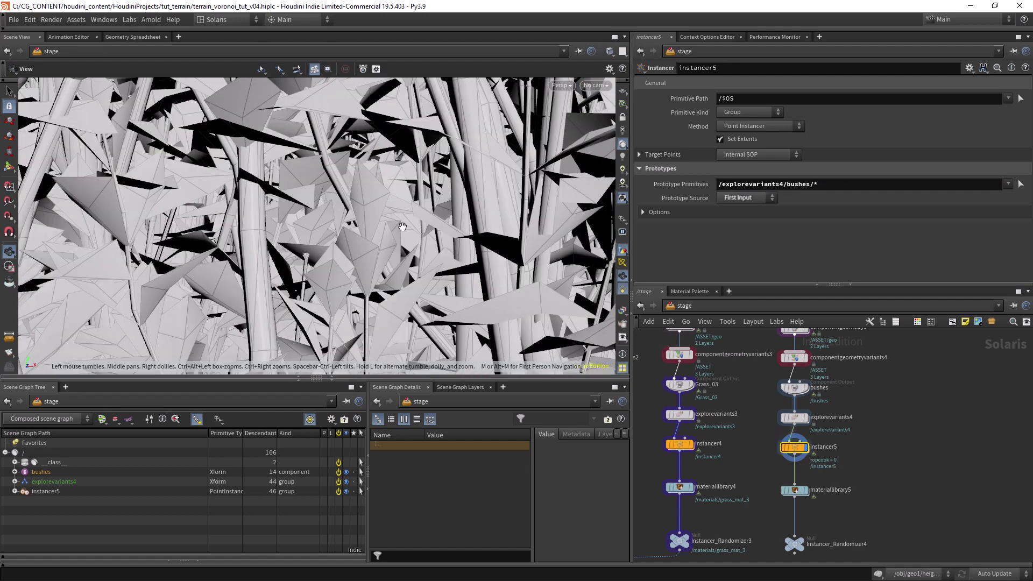
key("h")
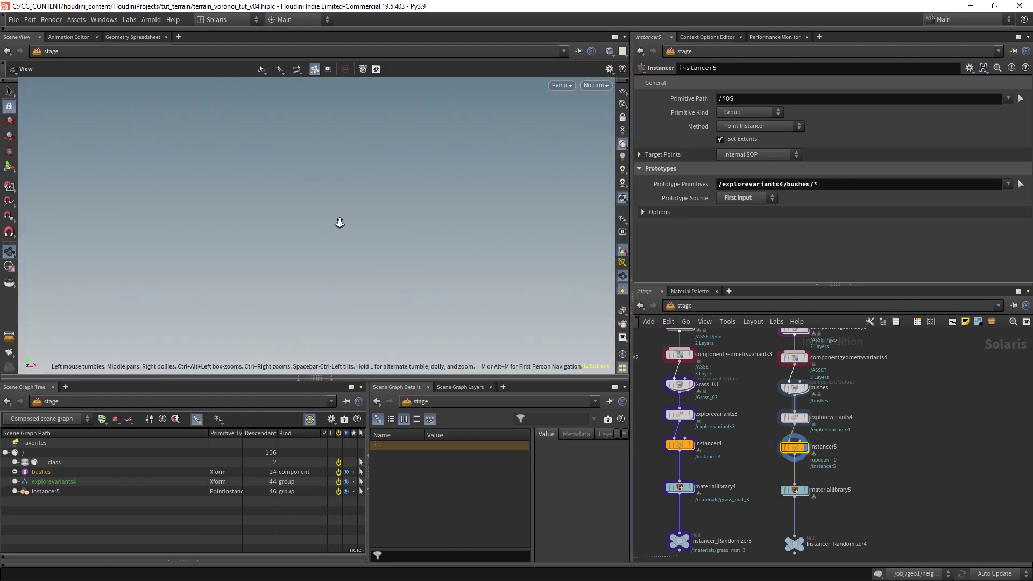
scroll(390, 215, "up", 5)
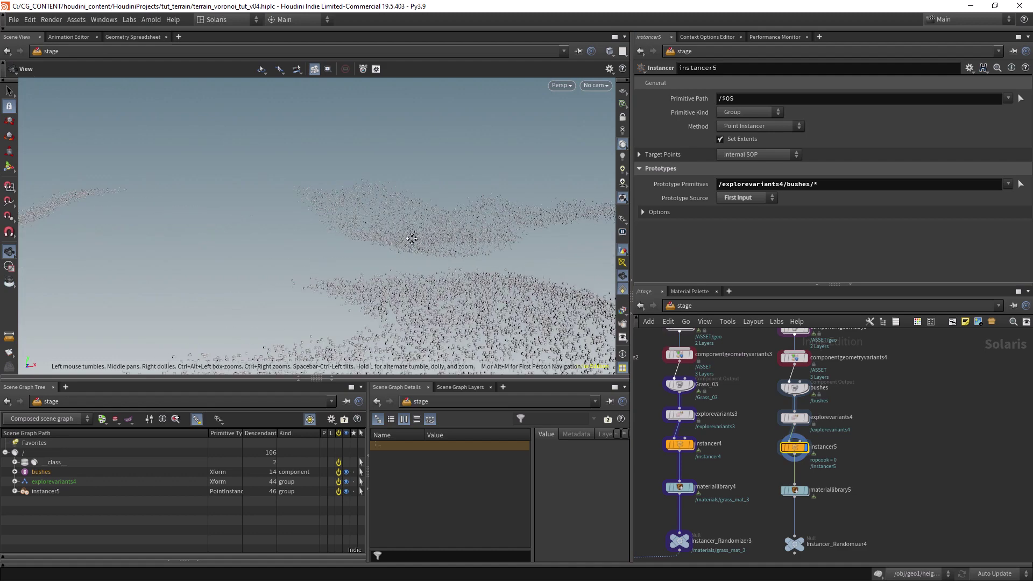
scroll(412, 238, "up", 3)
Set the number of scattered points on Instancer_Randomizer4 to 500.
left_click(794, 544)
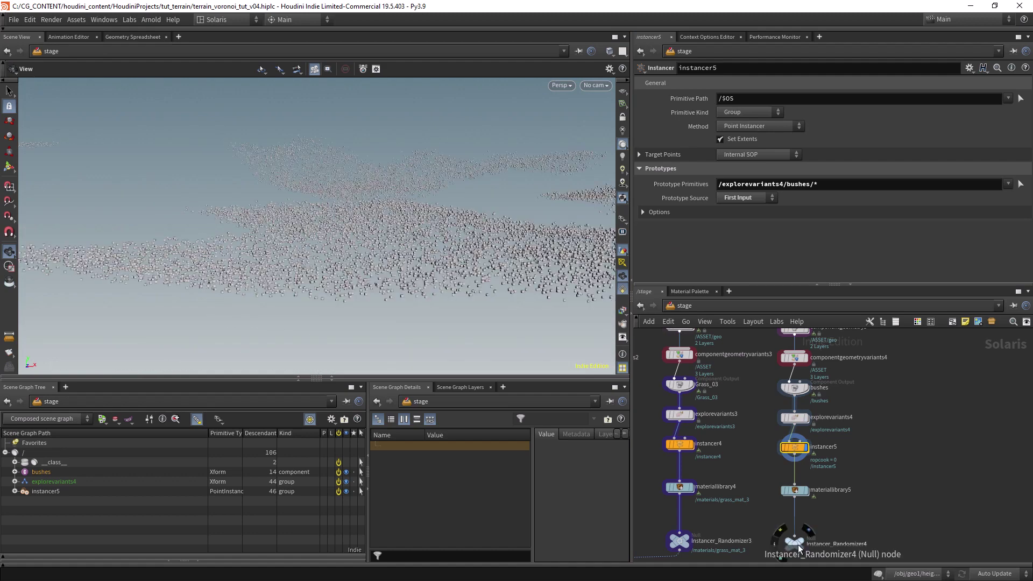
double_click(740, 248)
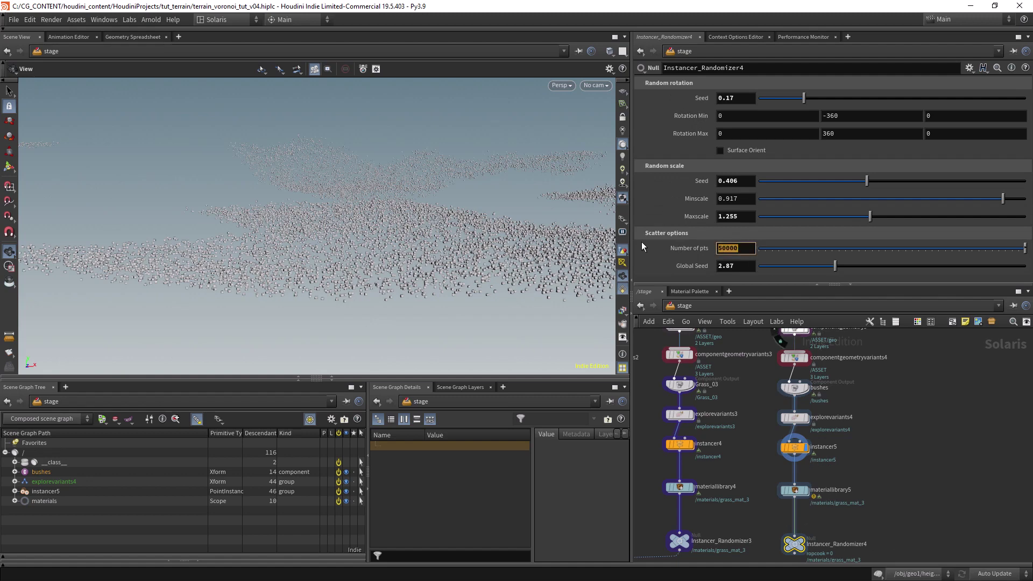
type("500")
key("Return")
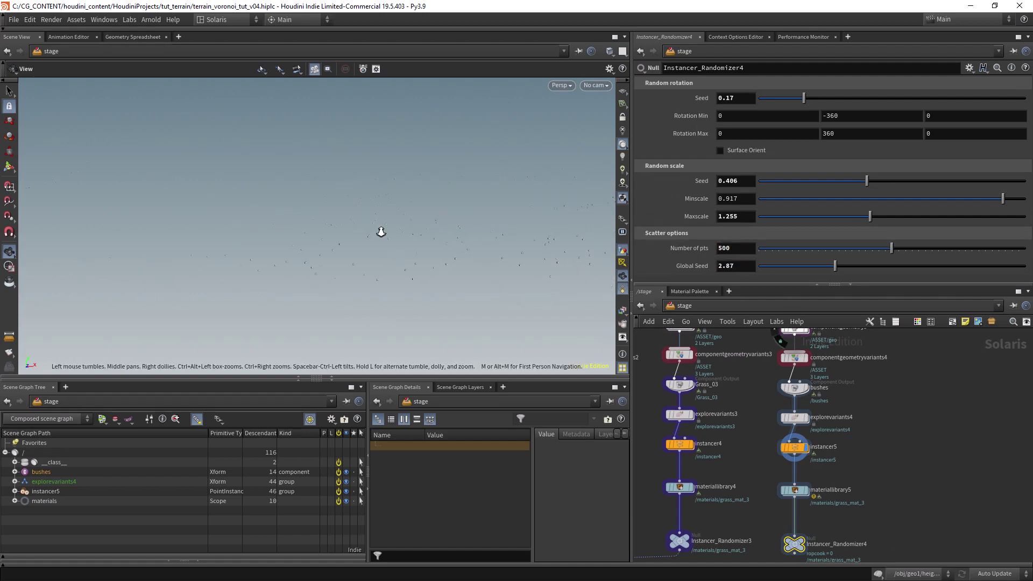
Examine the scattered bush instances up close in the viewport and compare their display modes.
scroll(426, 223, "up", 3)
scroll(396, 244, "up", 4)
left_click_drag(417, 254, 295, 204)
left_click_drag(496, 227, 301, 237)
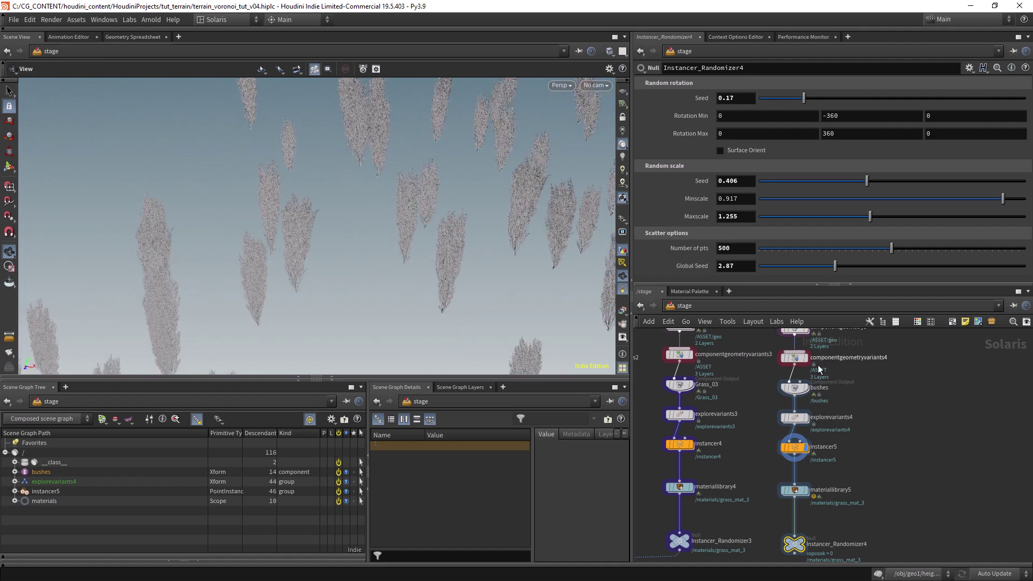
scroll(850, 404, "down", 1)
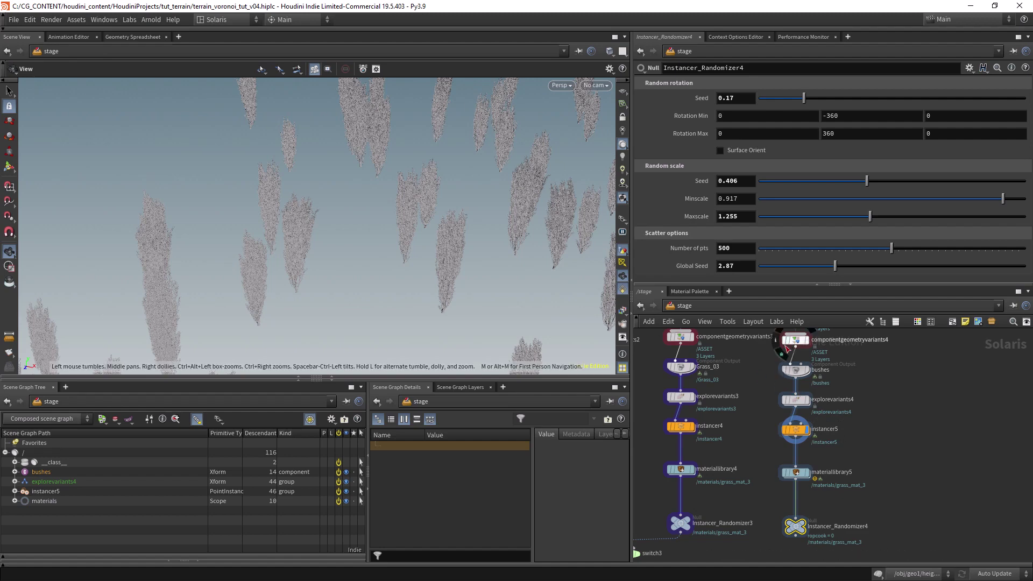
scroll(771, 419, "up", 2)
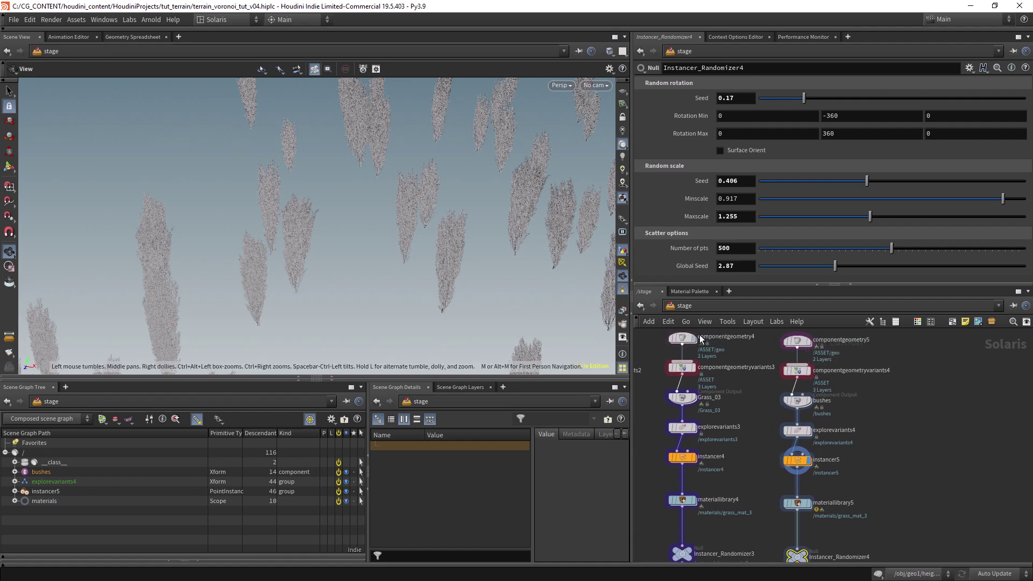
left_click_drag(423, 267, 212, 256)
left_click(623, 219)
left_click(630, 241)
left_click(622, 219)
left_click(639, 241)
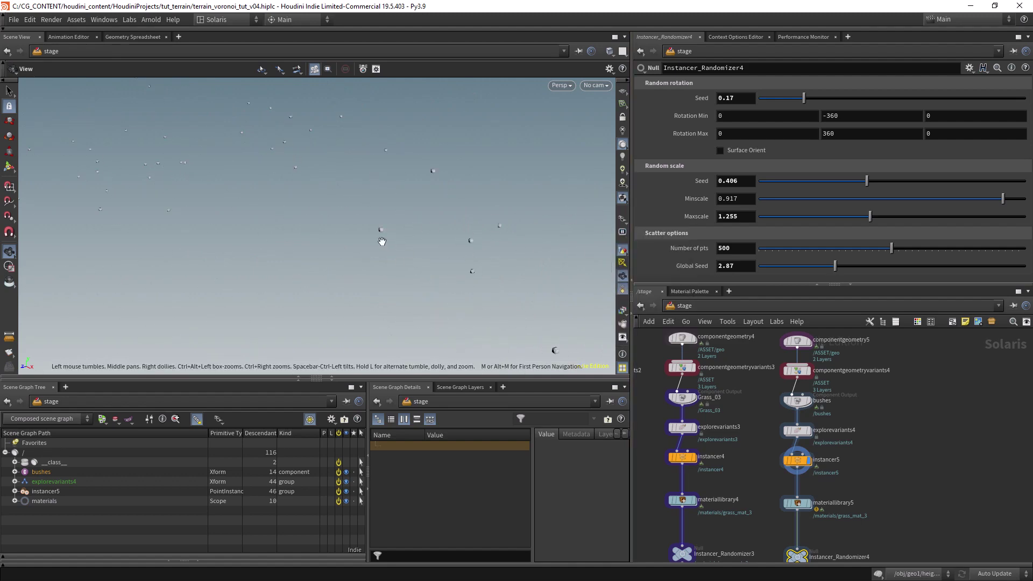
Look over the scatter network inside instancer5 and switch to the object-level network.
double_click(798, 461)
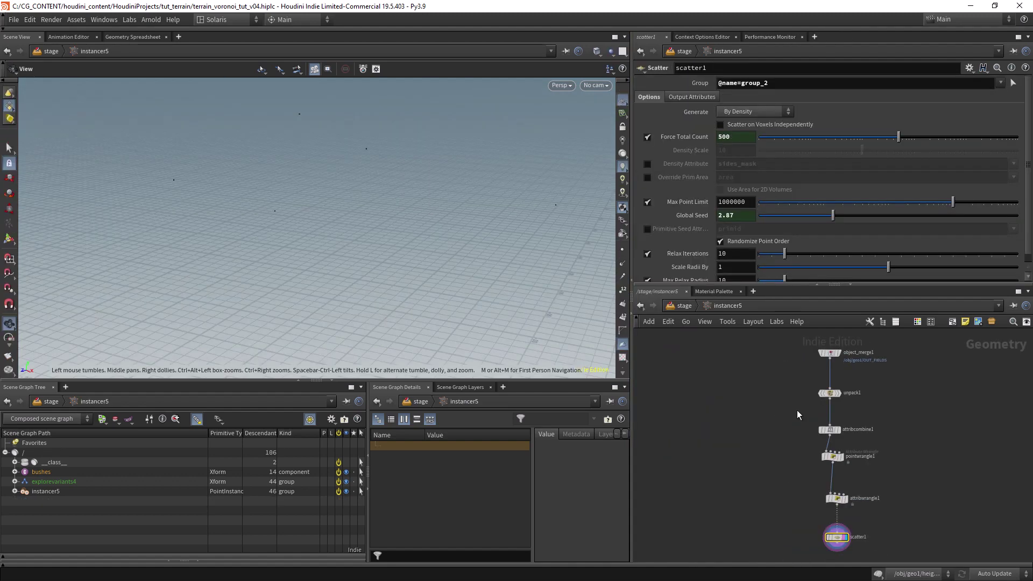
left_click(683, 307)
left_click(682, 307)
left_click(689, 347)
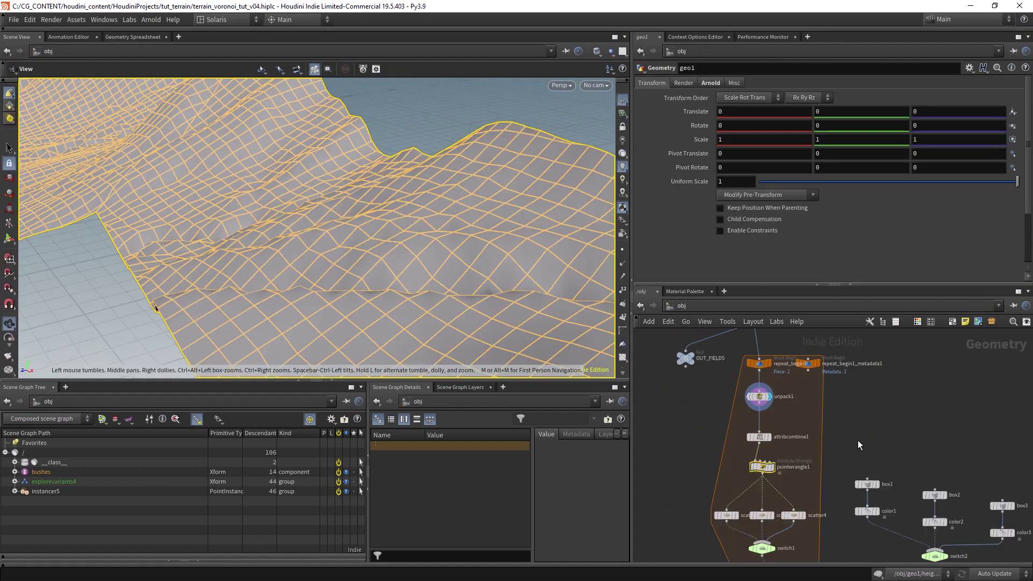
Enter geo1, display pointwrangle2 in the field outlines branch and frame its geometry.
double_click(858, 438)
middle_click_drag(888, 389, 808, 401)
scroll(753, 407, "down", 6)
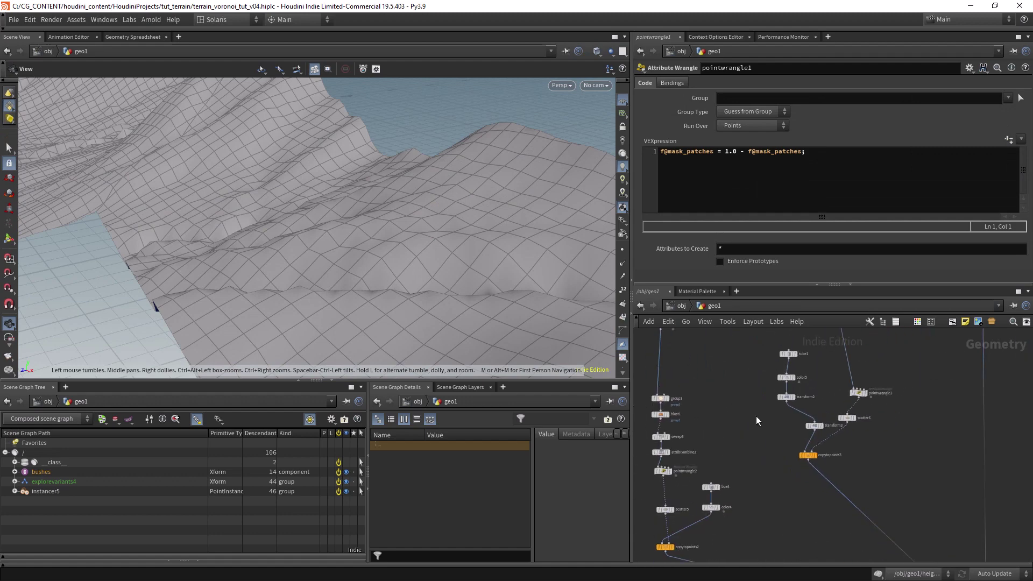
scroll(769, 369, "up", 5)
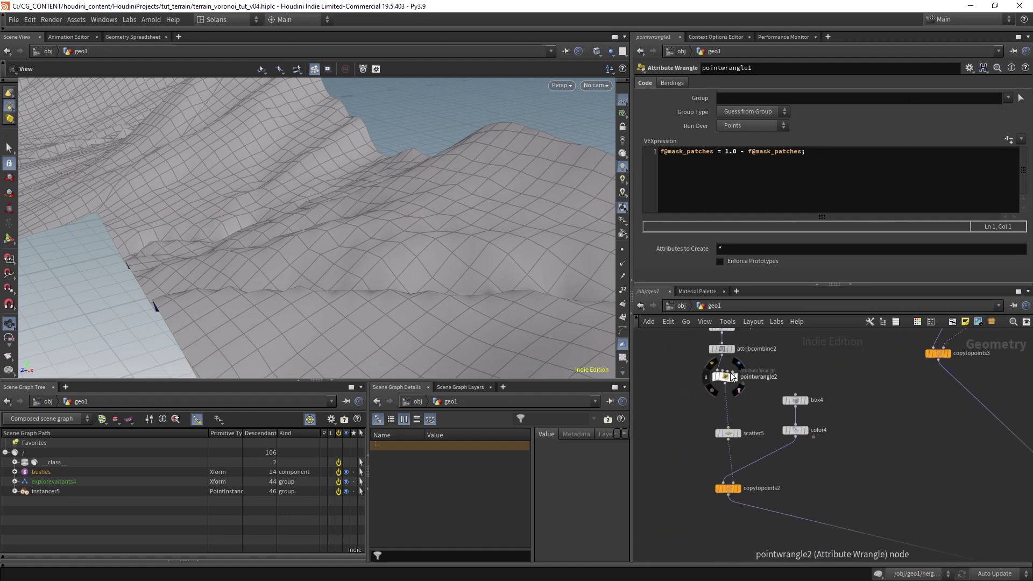
left_click(726, 365)
key("h")
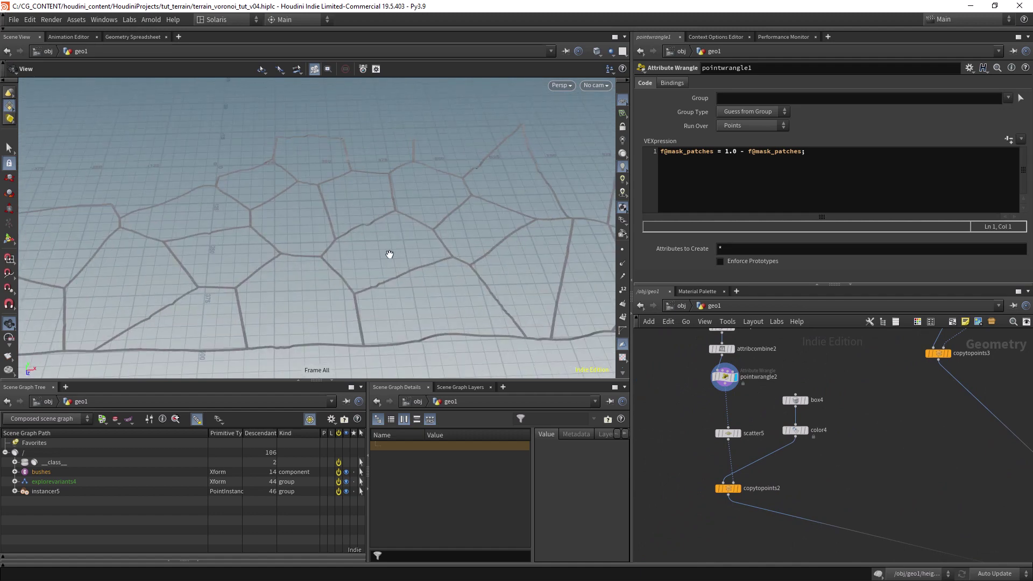
Add a Null fed by pointwrangle2 and name it OUT_FIELDS_OUTLINES.
scroll(680, 395, "up", 3)
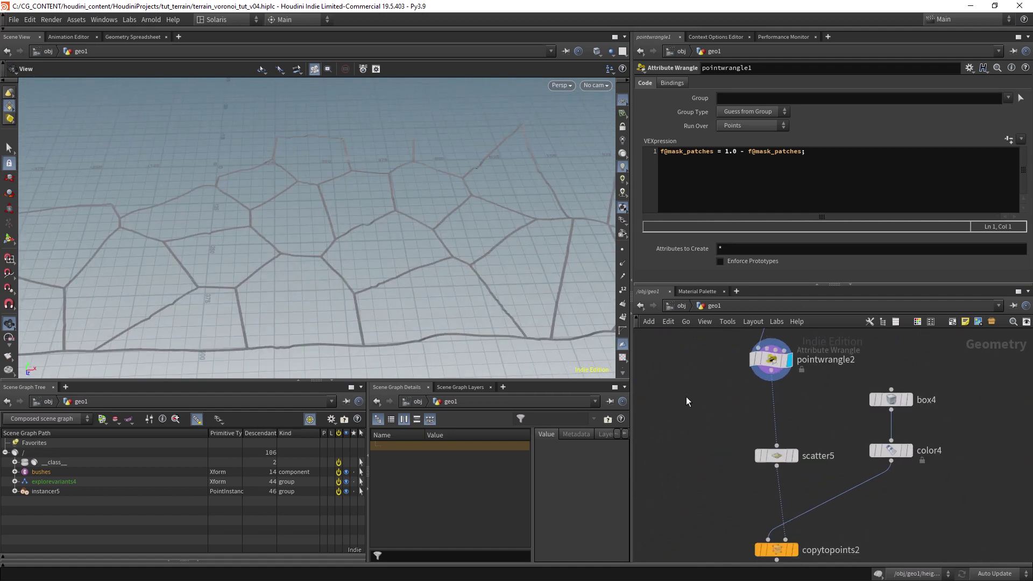
key("Tab")
type("nul")
key("Return")
left_click(683, 407)
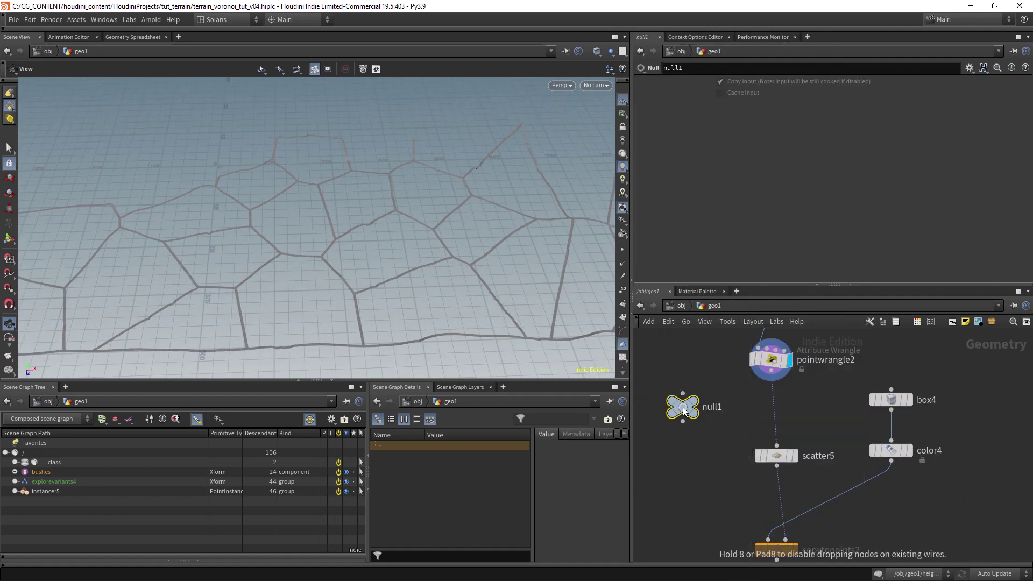
left_click_drag(683, 397, 752, 385)
double_click(709, 406)
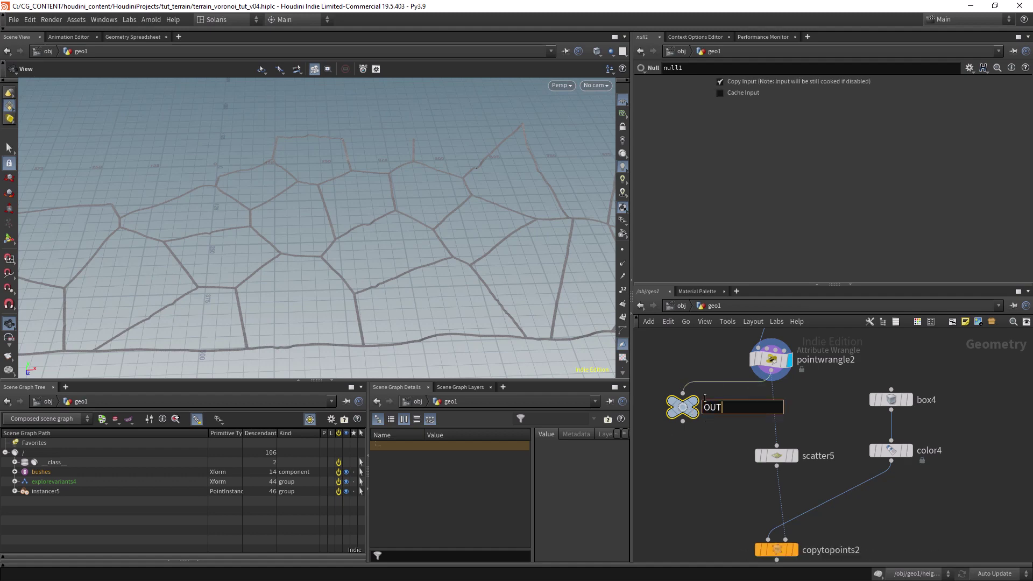
type("OUT_FIELDS_OUTLINES")
key("Return")
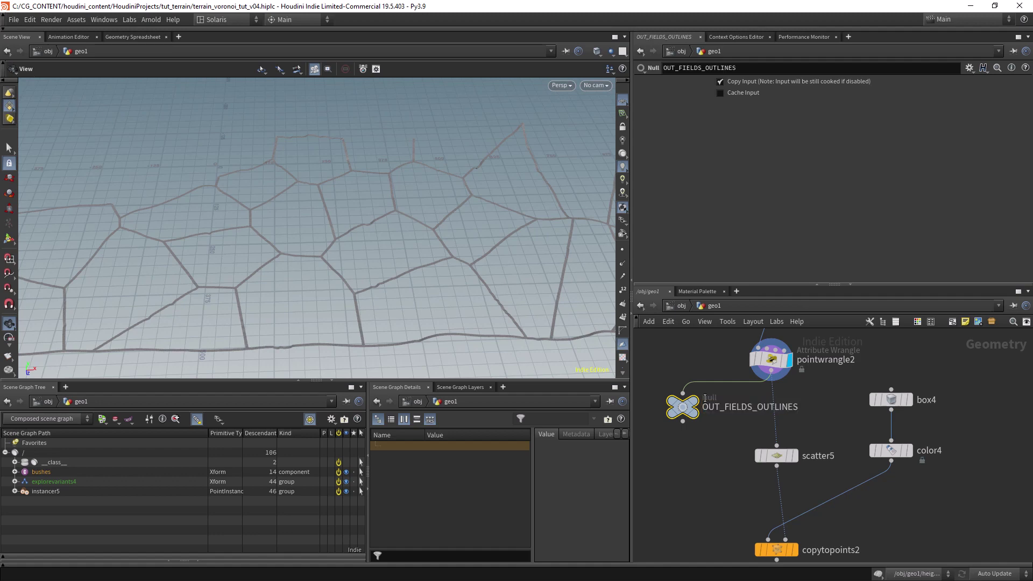
Return to the stage network and bypass materiallibrary5 in the bushes branch.
left_click(682, 305)
left_click(699, 376)
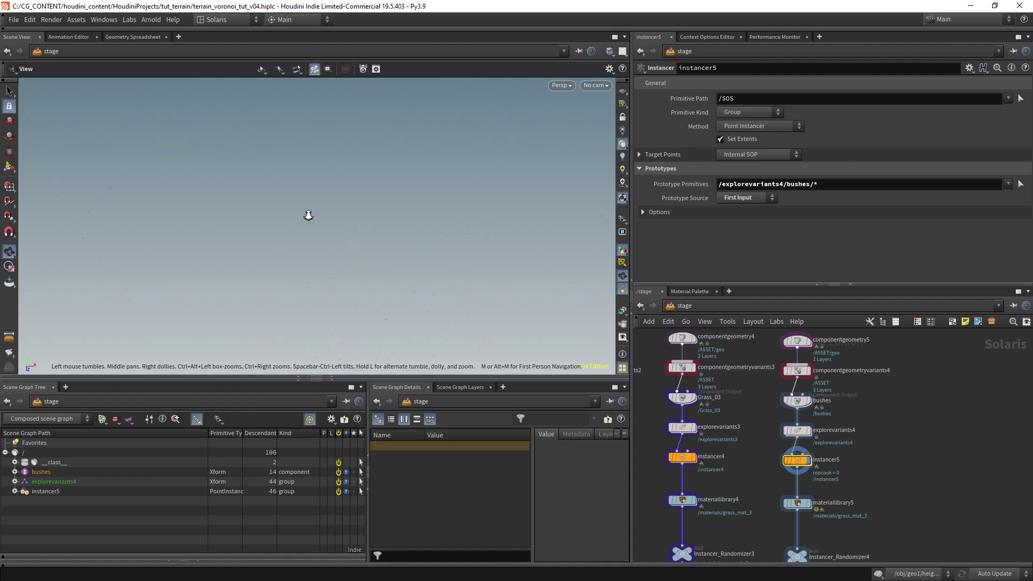
middle_click_drag(858, 450, 847, 391)
left_click(776, 445)
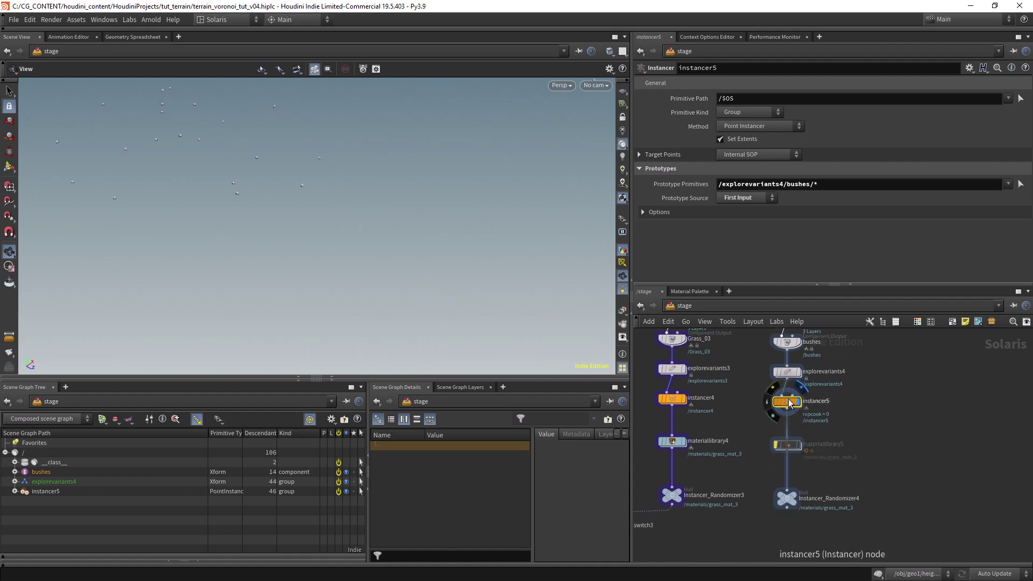
Inside instancer5, point object_merge1 to /obj/geo1/OUT_FIELDS_OUTLINES.
double_click(787, 401)
middle_click_drag(782, 363, 815, 396)
left_click(816, 399)
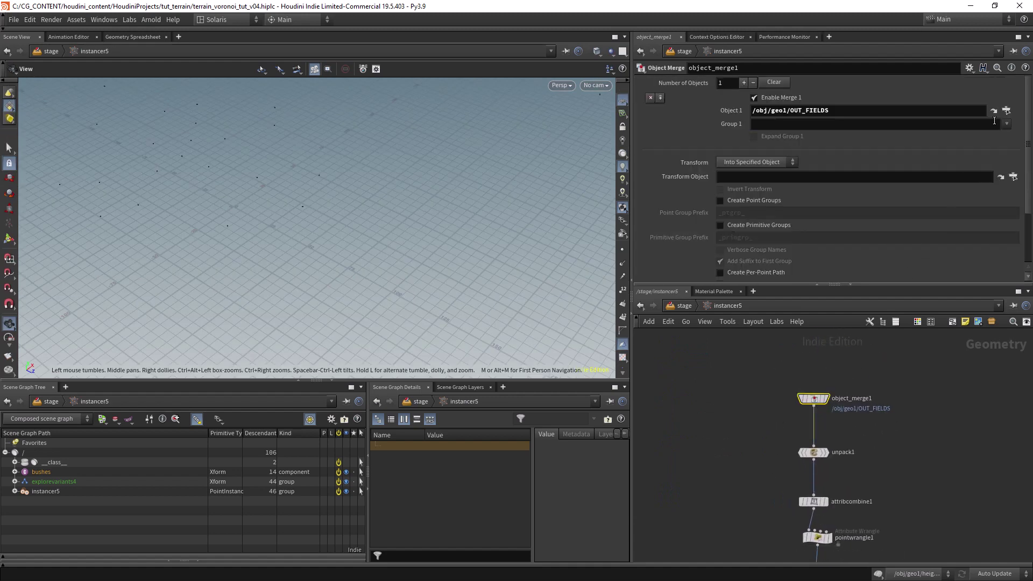
left_click(1007, 110)
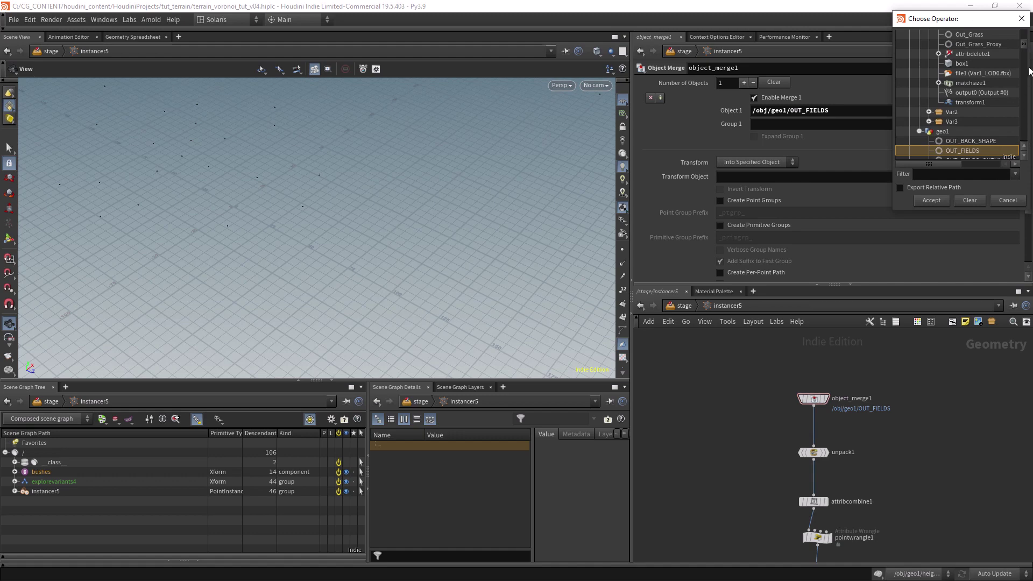
scroll(1024, 48, "up", 5)
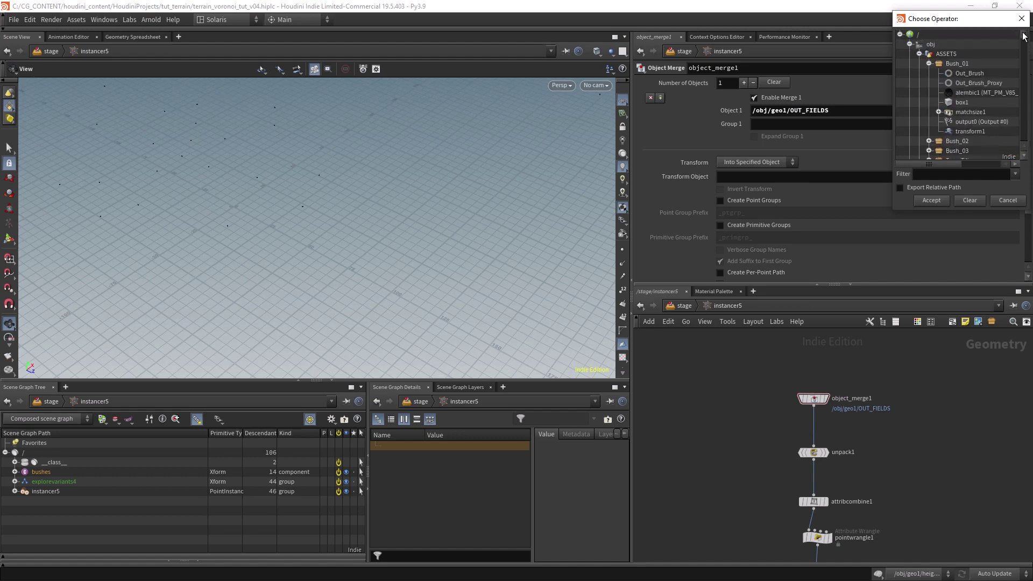
left_click(920, 54)
double_click(976, 93)
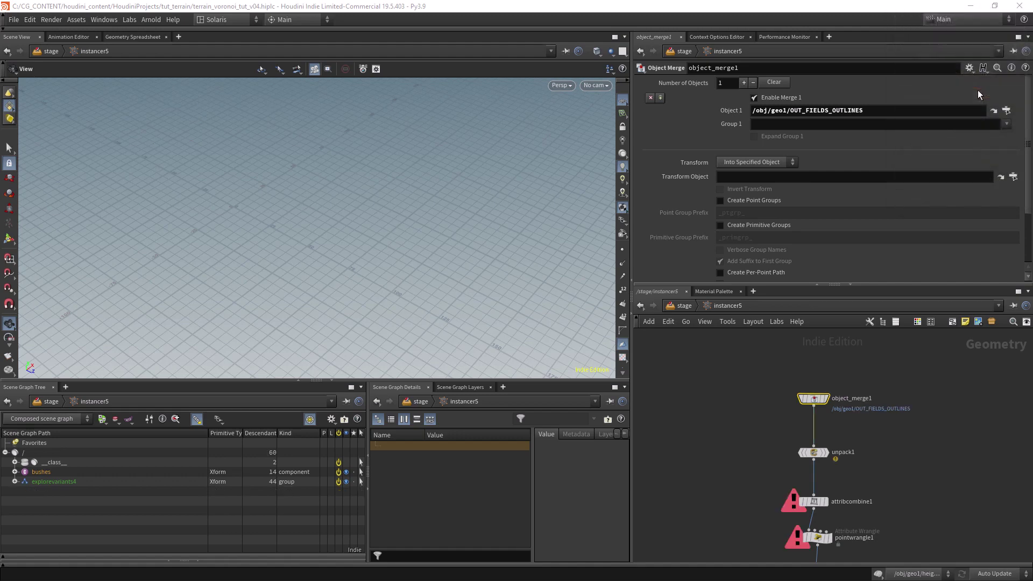
Delete the unpack1, attribcombine1 and pointwrangle1 nodes from instancer5's network.
left_click(818, 457)
key("Delete")
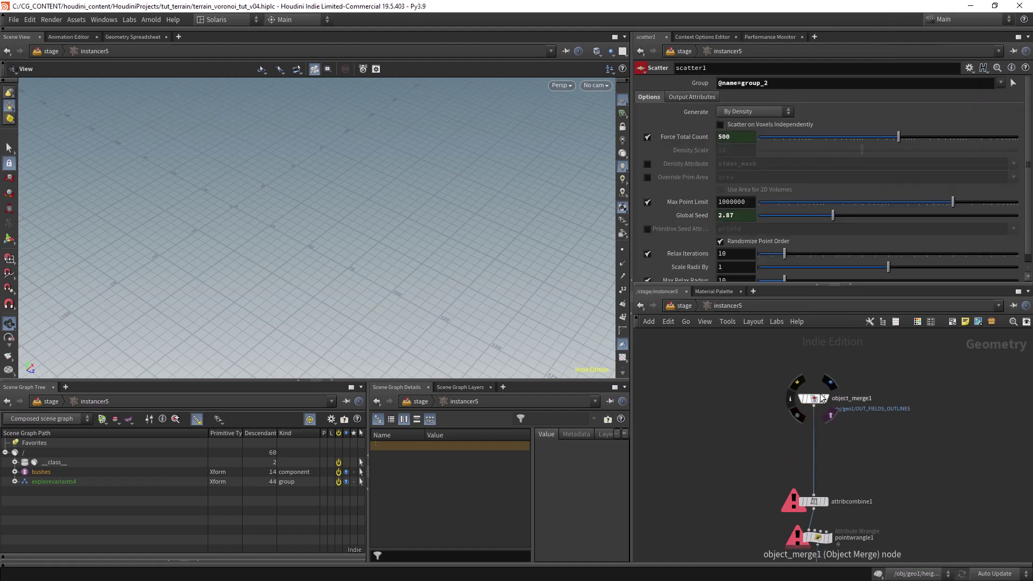
middle_click_drag(767, 451, 749, 399)
left_click_drag(750, 399, 843, 486)
key("Delete")
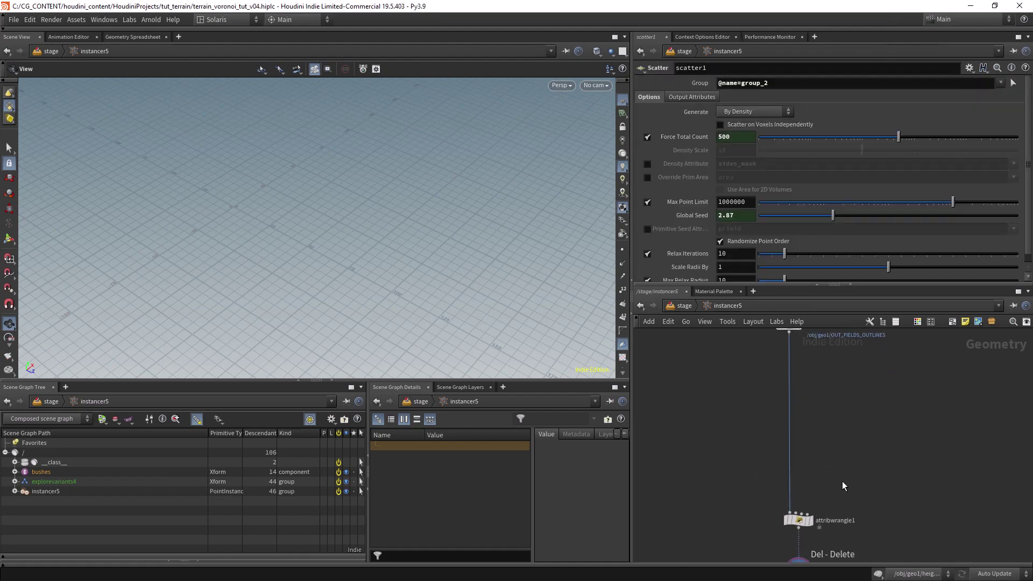
left_click(792, 434)
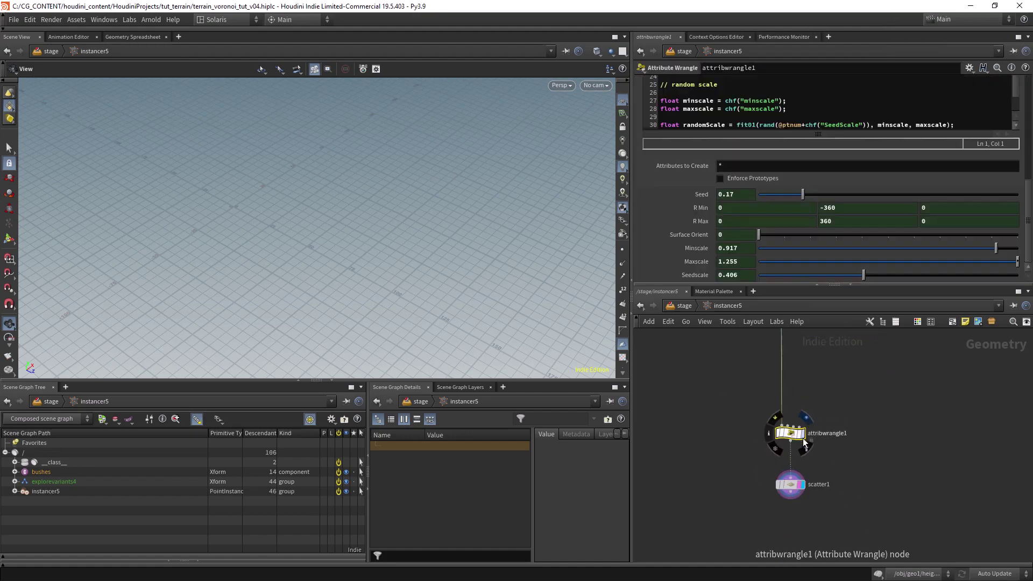
key("h")
mouse_move(389, 260)
left_mouse_down()
mouse_move(362, 240)
mouse_move(362, 256)
mouse_move(415, 245)
mouse_move(393, 223)
mouse_move(429, 256)
mouse_move(378, 266)
mouse_move(388, 264)
left_mouse_up()
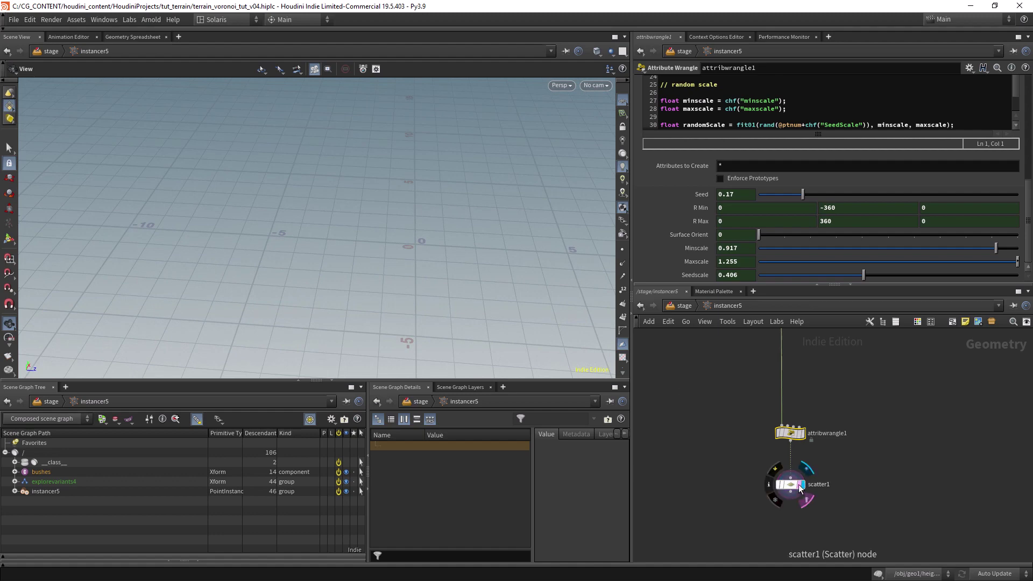
middle_click_drag(827, 384, 793, 383)
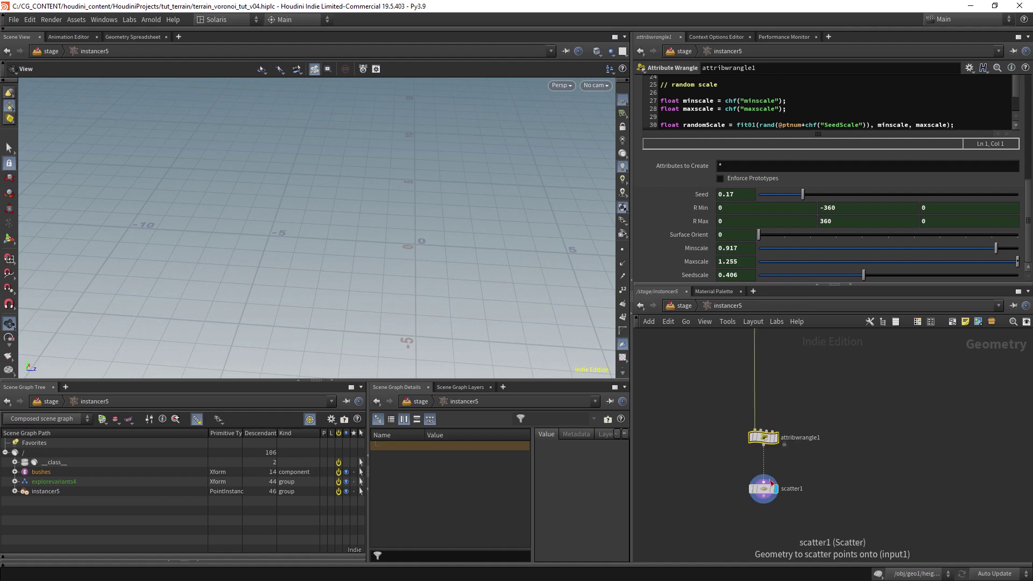
key("Down")
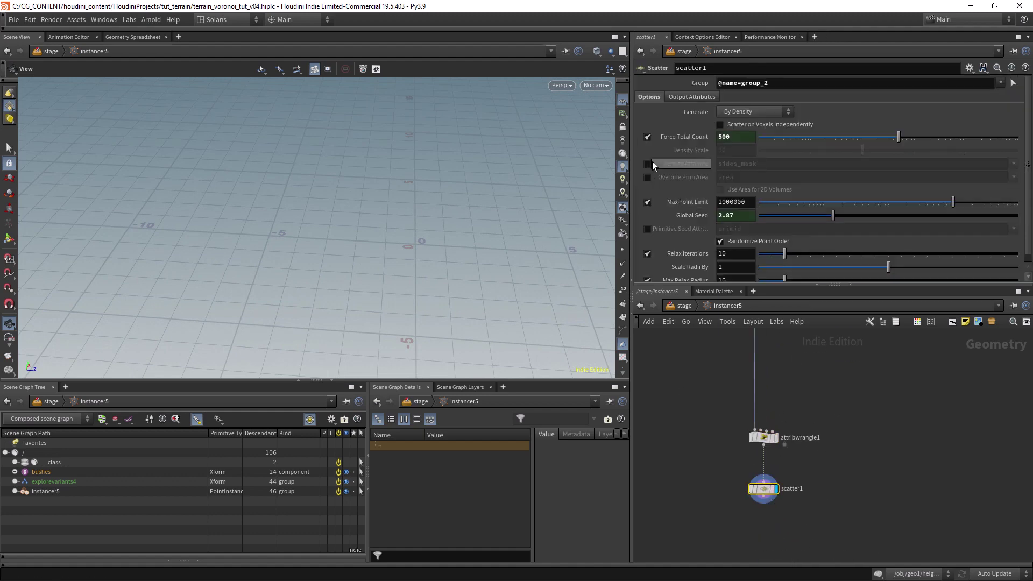
key("Return")
left_click(579, 77)
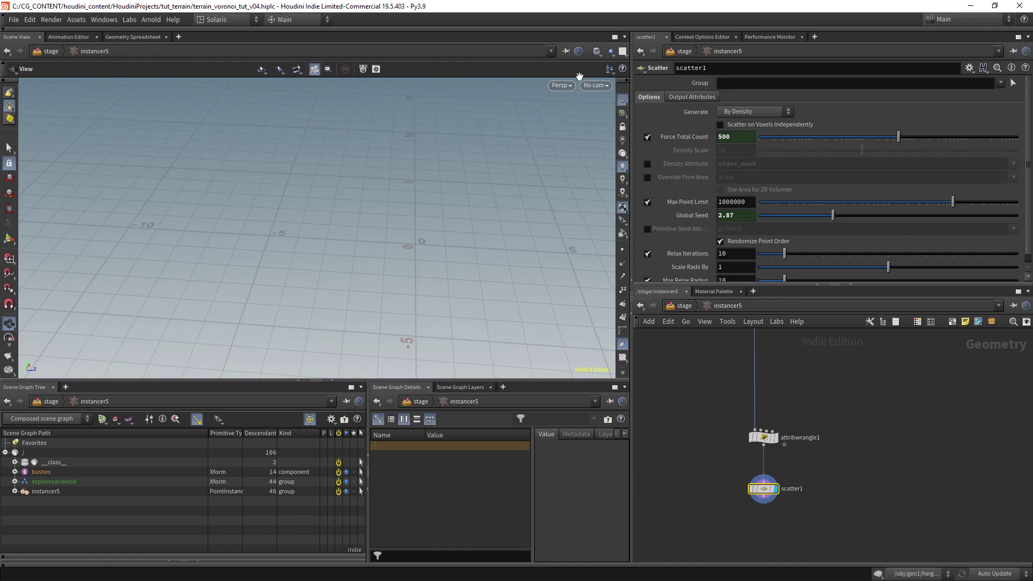
Check the settings of object_merge1, attribwrangle1 and scatter1 in instancer5's network.
left_click_drag(543, 259, 400, 248)
scroll(730, 402, "up", 5)
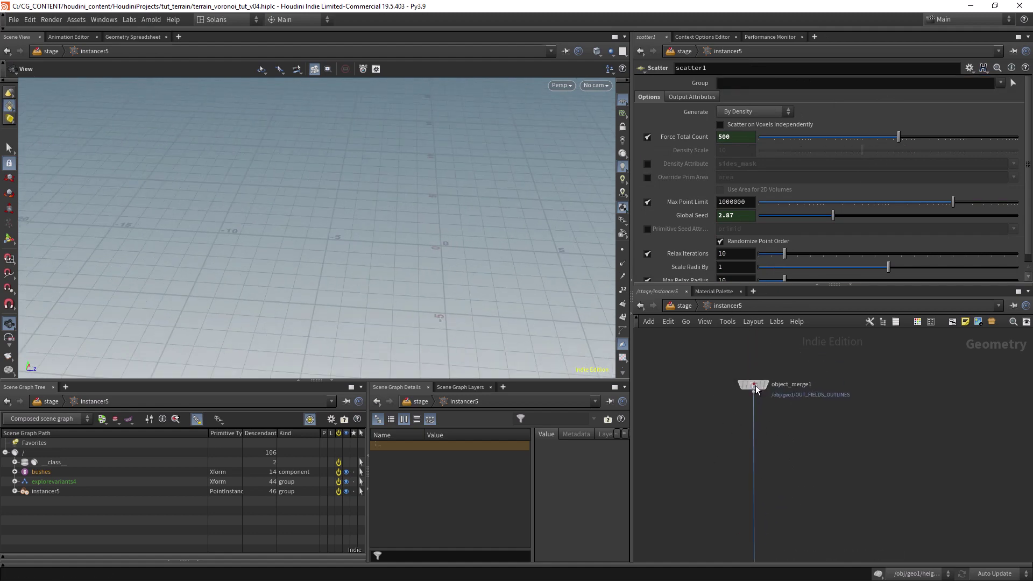
left_click(756, 386)
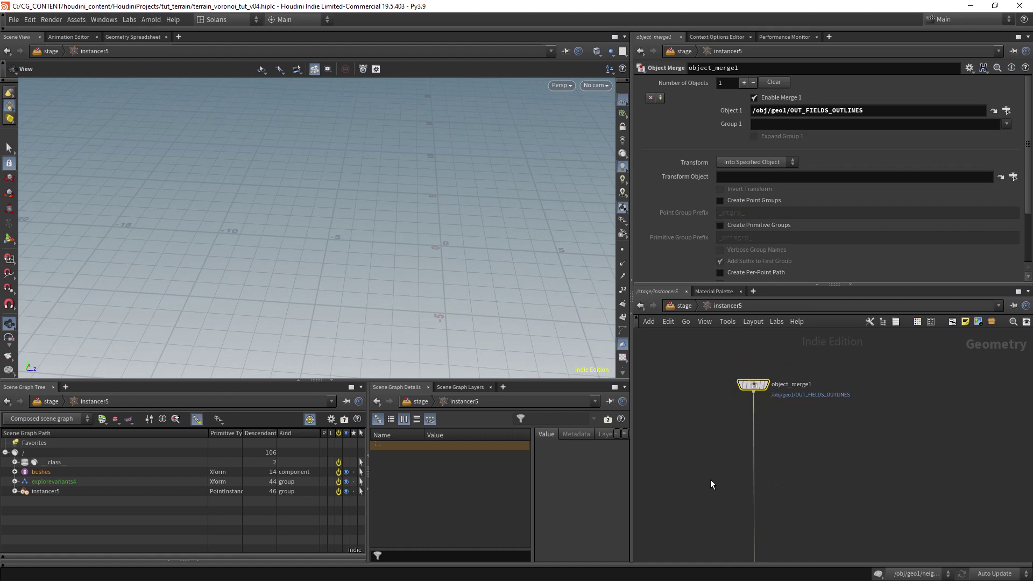
scroll(709, 490, "down", 5)
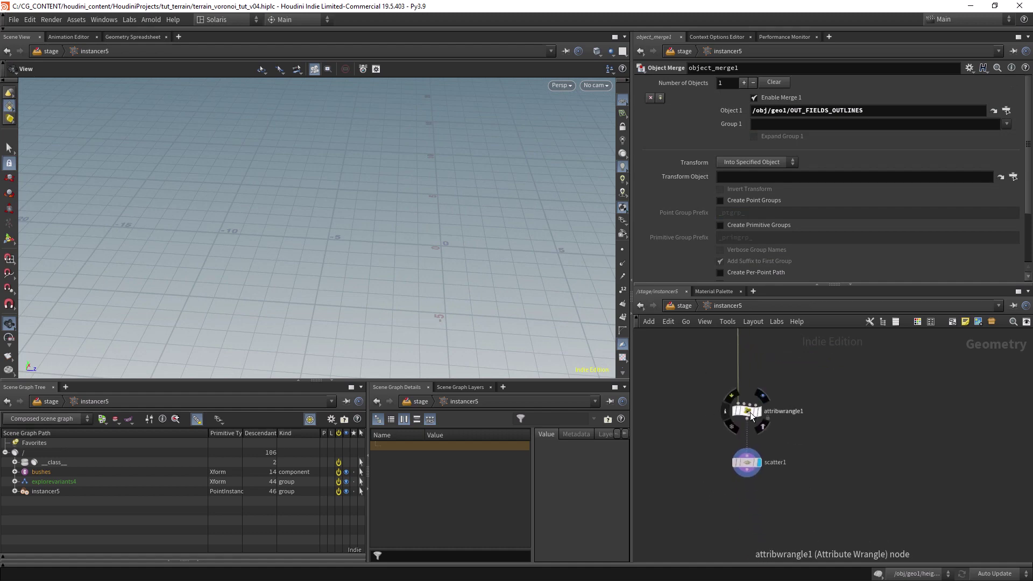
left_click(750, 411)
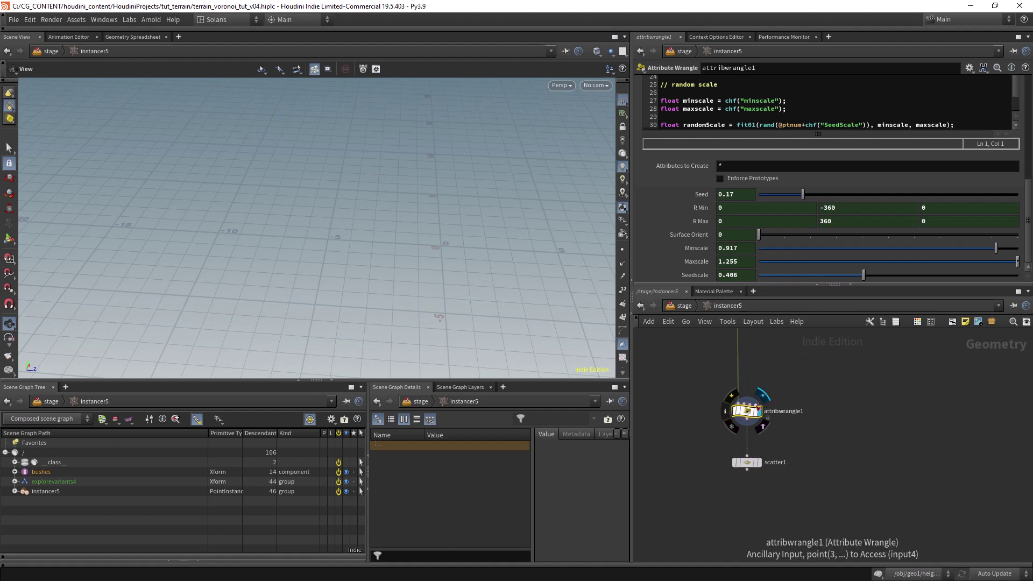
left_click(748, 461)
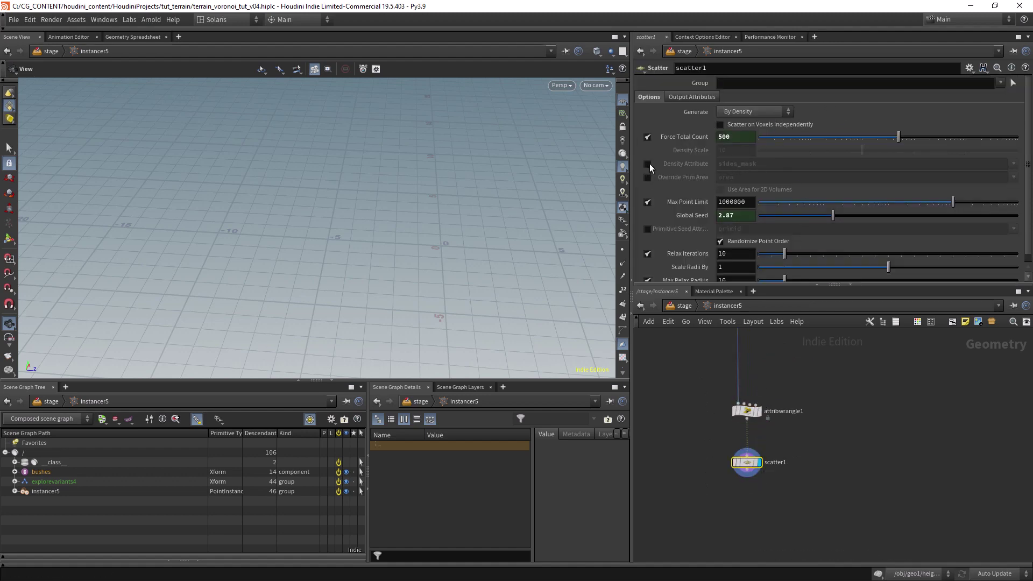
Return to the stage network and set Instancer_Randomizer4's Number of pts to 794.
left_click(685, 305)
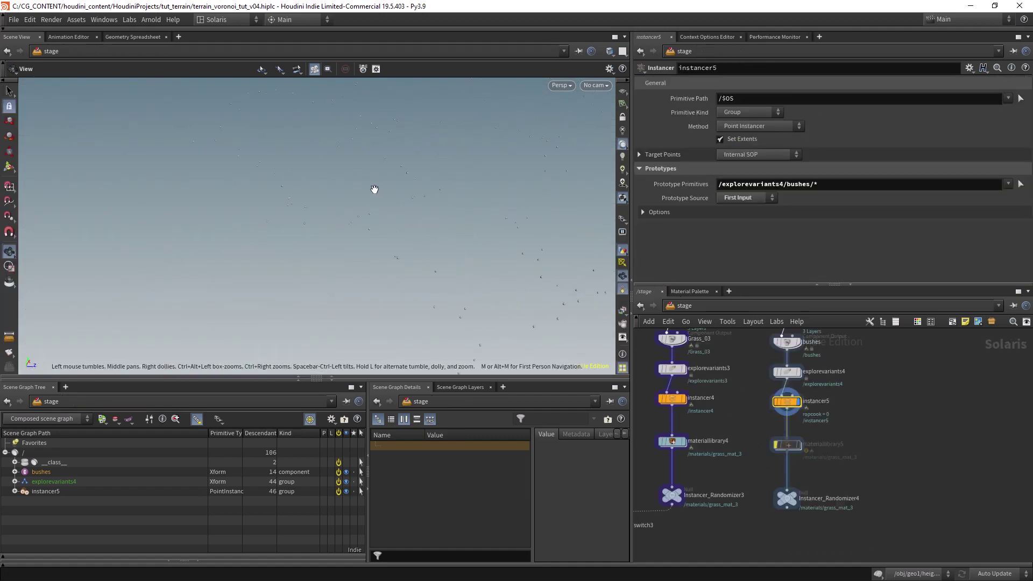
left_click(787, 501)
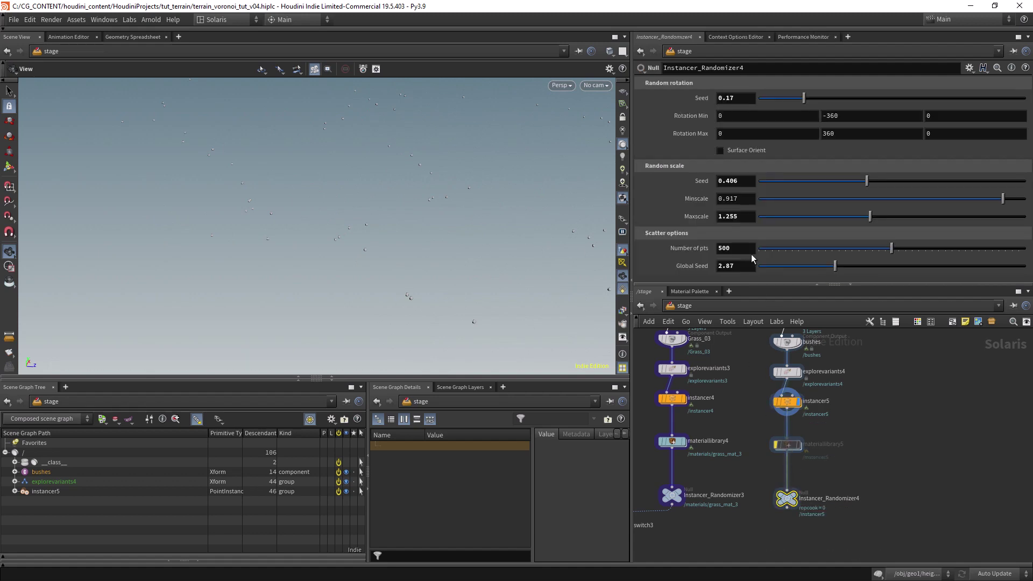
scroll(317, 247, "down", 2)
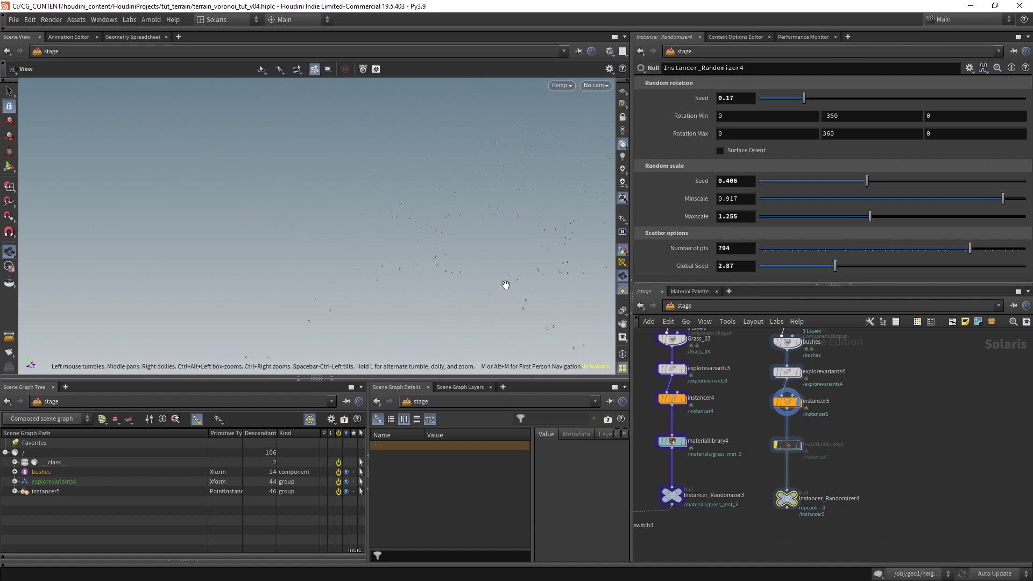
scroll(405, 232, "up", 3)
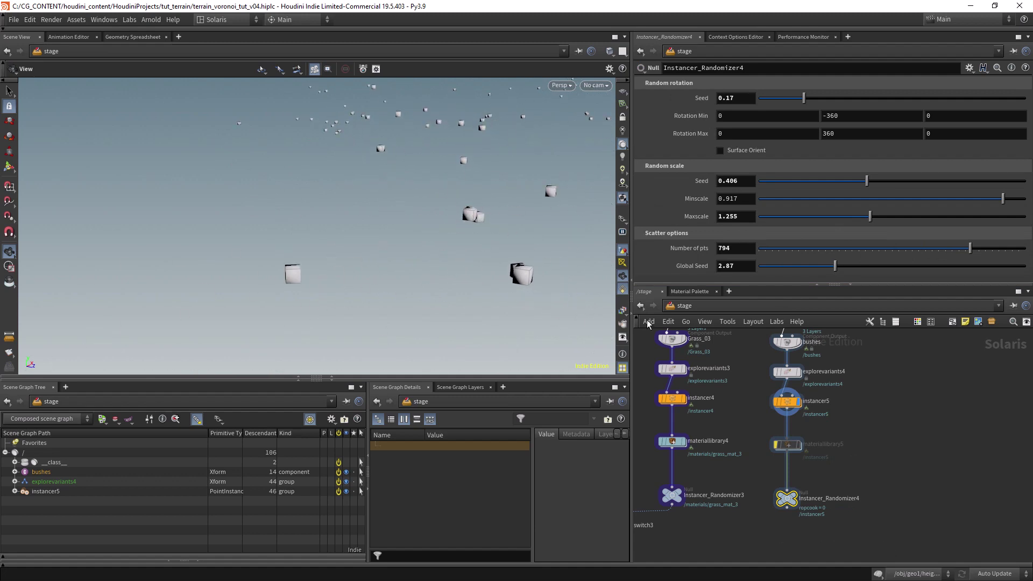
scroll(740, 470, "up", 3)
Display componentgeometry5 and compare the bush asset in the Final Render and Preview viewport modes.
left_click(792, 372)
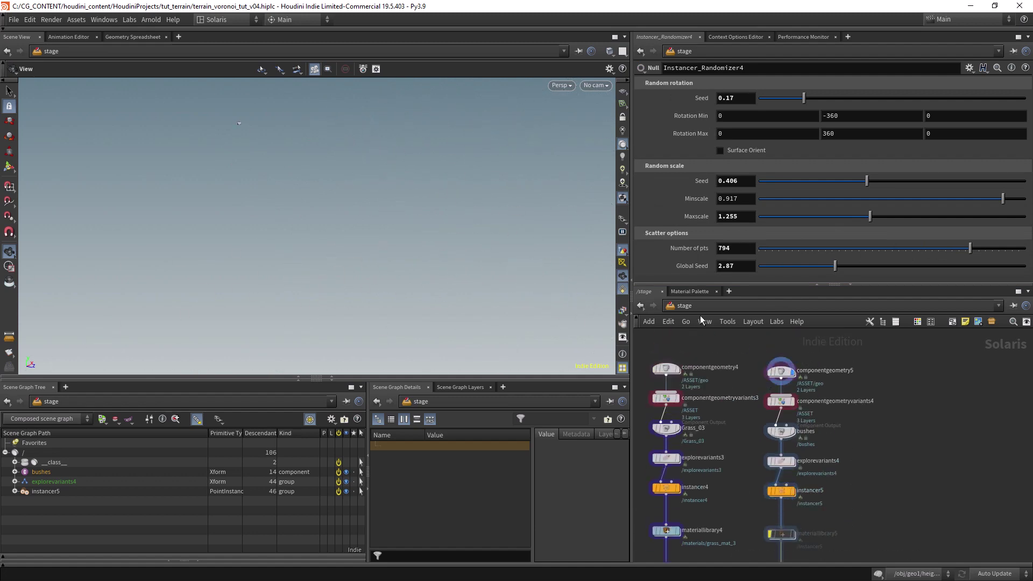
left_click(623, 219)
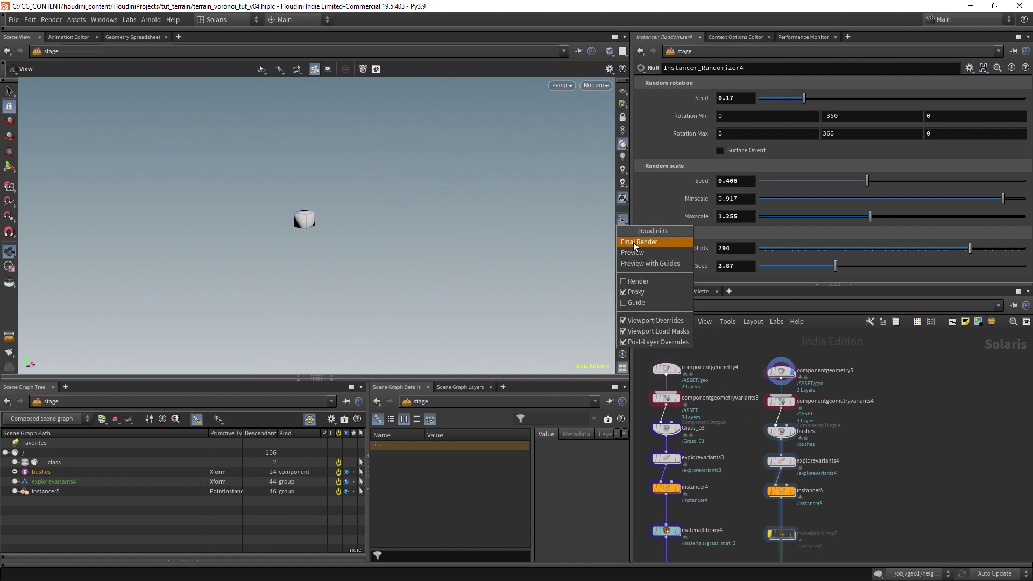
left_click(635, 242)
left_click(623, 219)
left_click(627, 253)
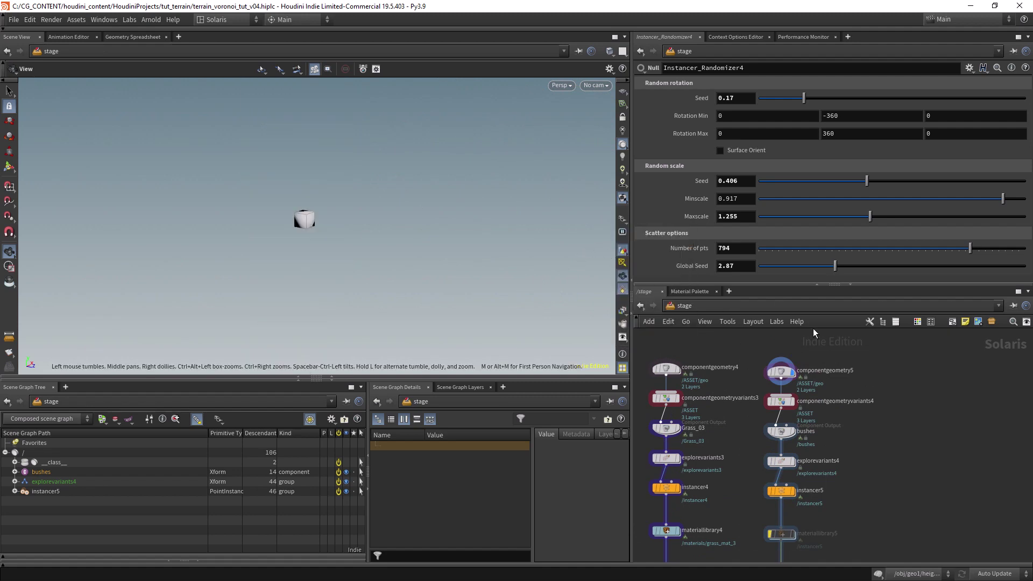
In Bush_01 under /obj/ASSETS, enable Scale to Fit without Uniform Scale on matchsize1.
left_click(671, 306)
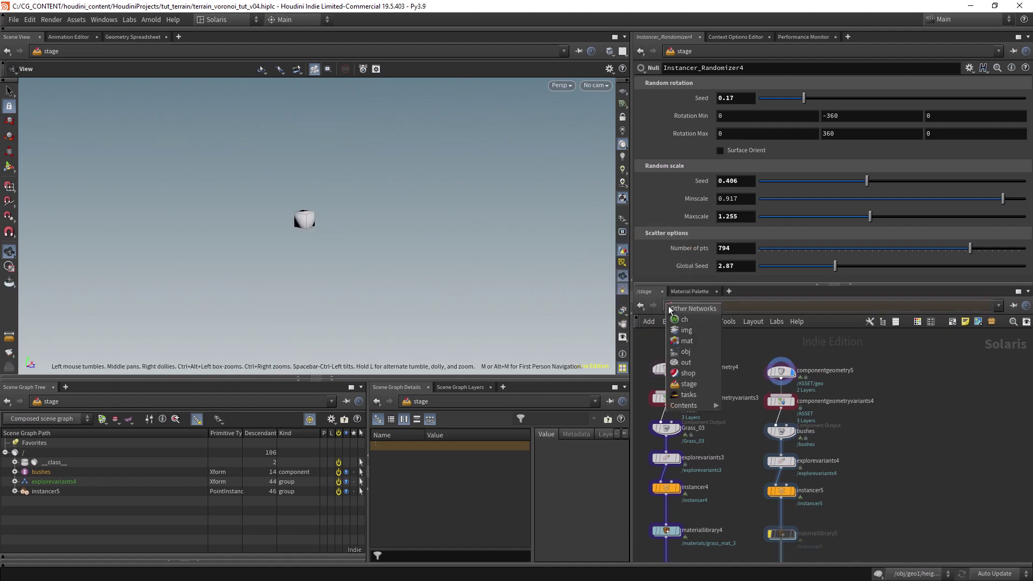
left_click(689, 353)
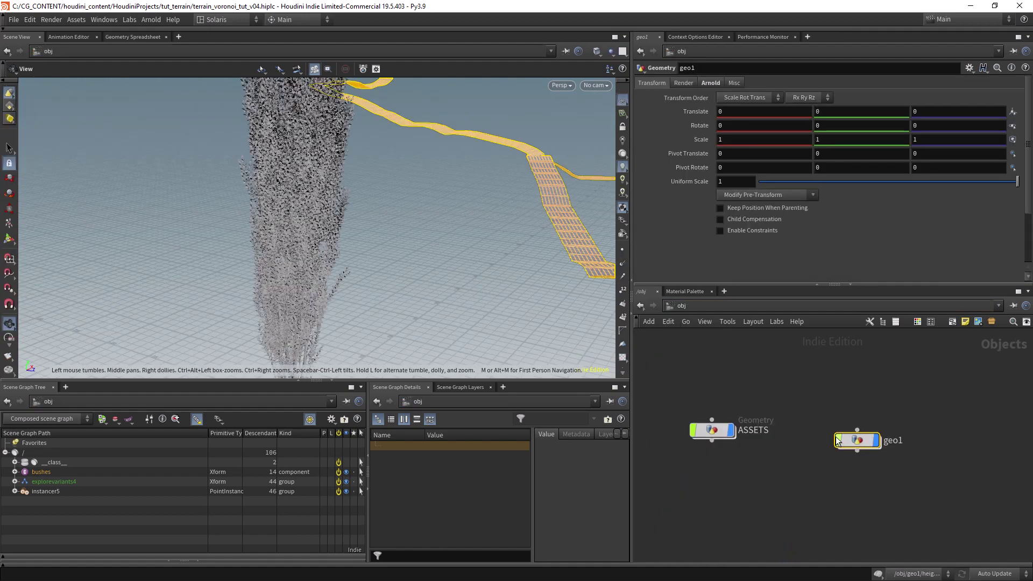
double_click(719, 434)
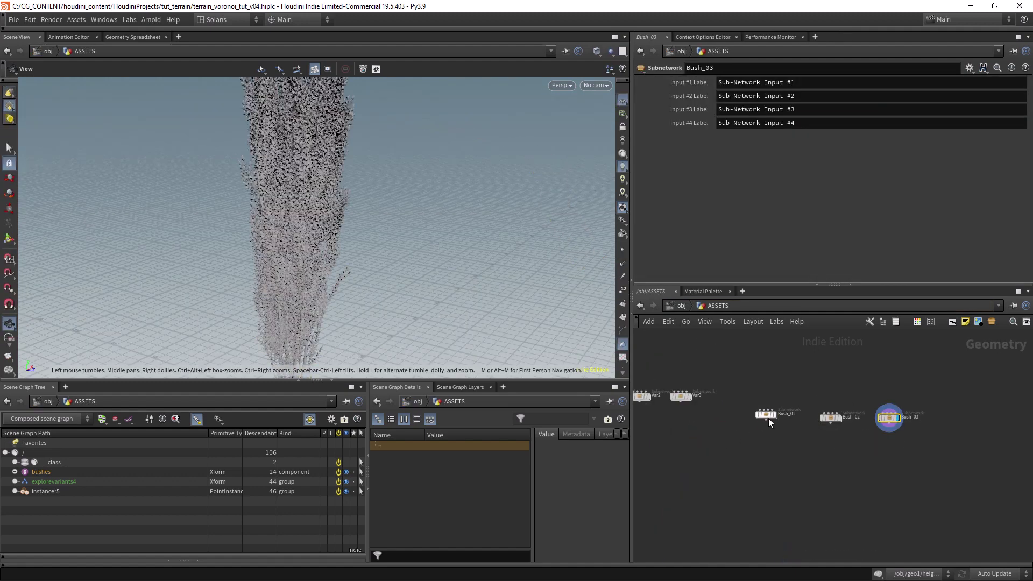
double_click(773, 422)
left_click(806, 491)
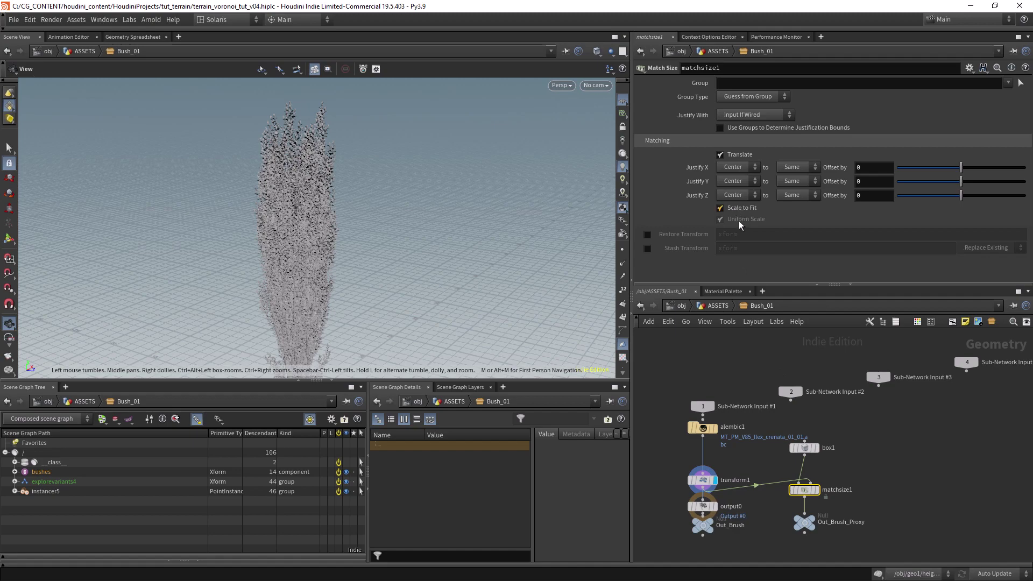
In Bush_02, enable Scale to Fit on matchsize1 and disable its Uniform Scale option.
left_click(712, 306)
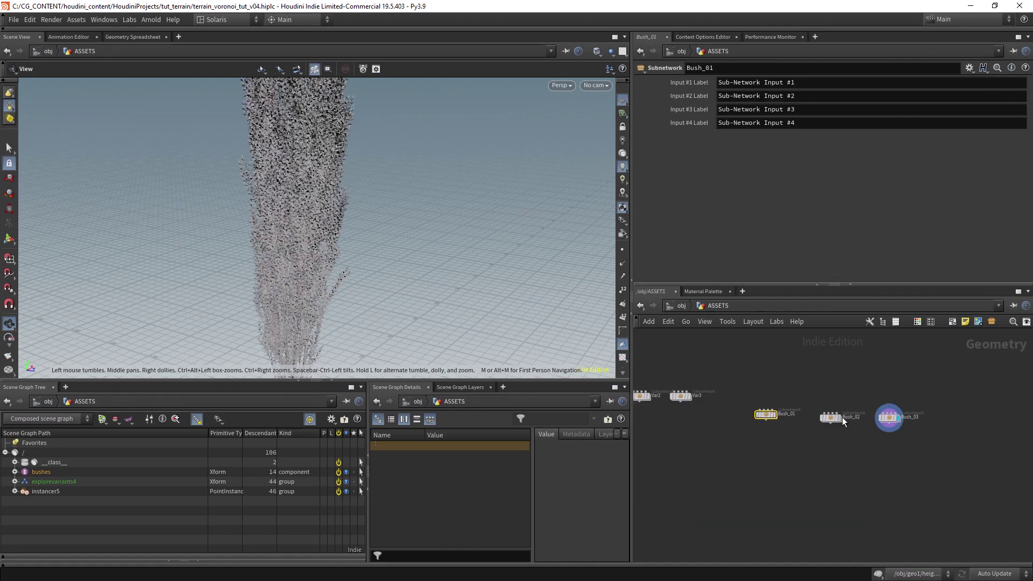
left_click(843, 417)
double_click(830, 420)
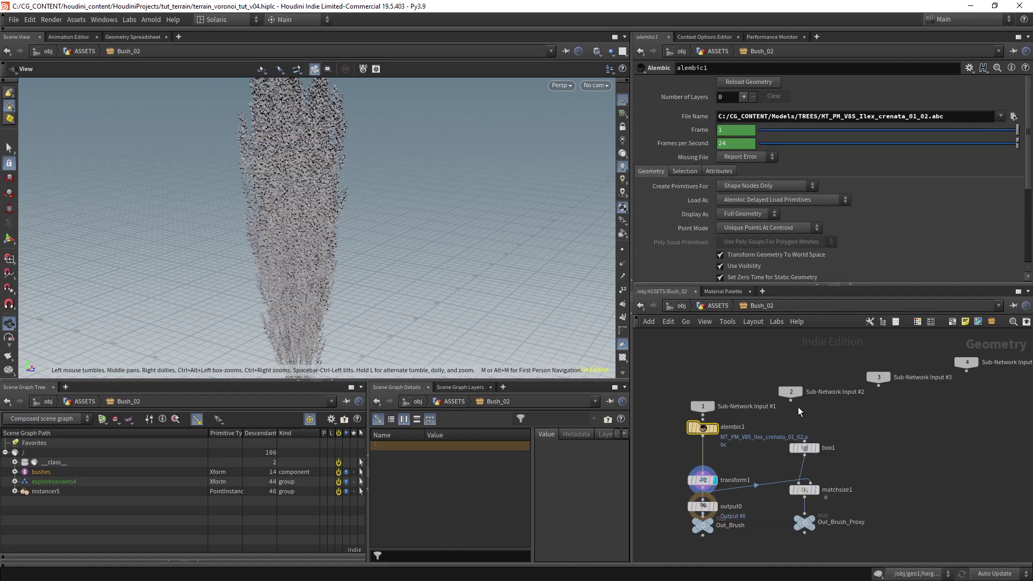
left_click(804, 487)
left_click(736, 208)
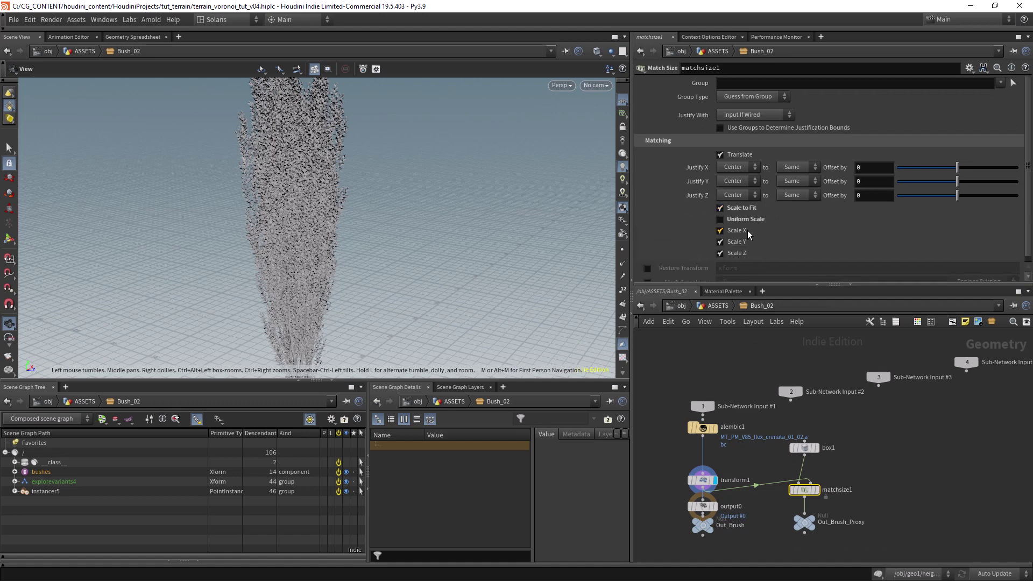
In Bush_03, enable Scale to Fit on matchsize1 and turn off Uniform Scale.
left_click(714, 305)
left_click(694, 347)
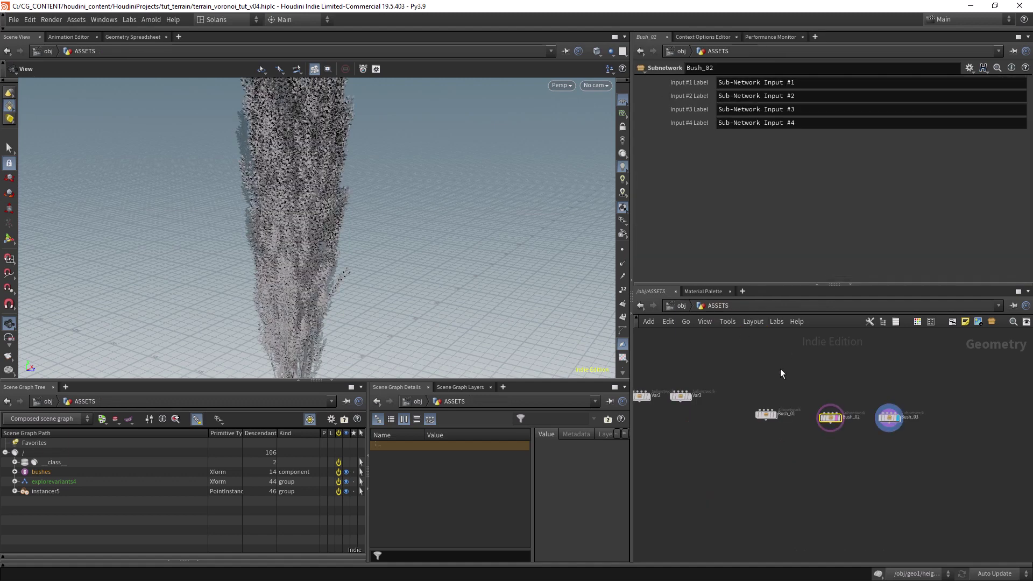
left_click(891, 422)
double_click(889, 418)
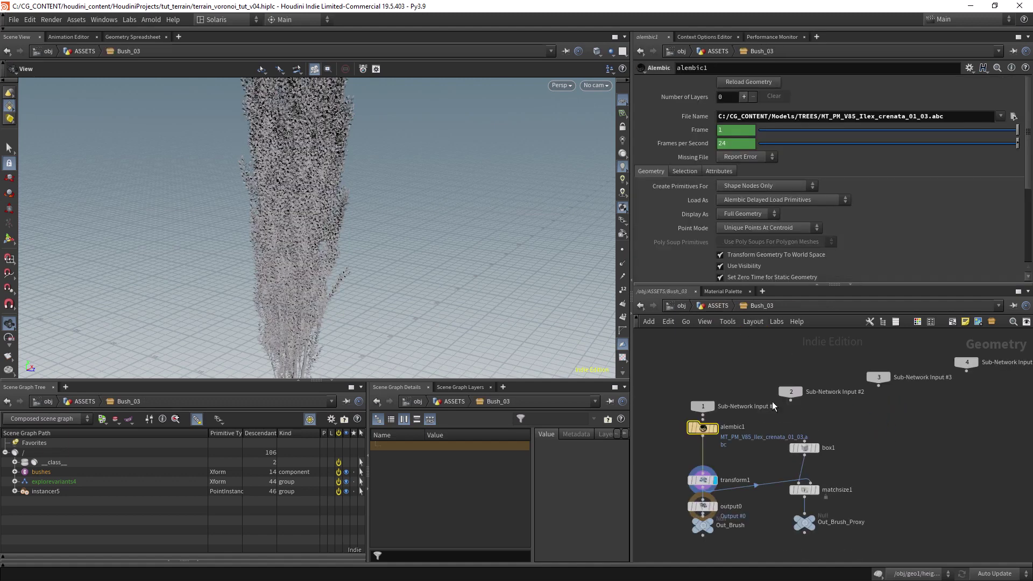
left_click(796, 489)
left_click(736, 208)
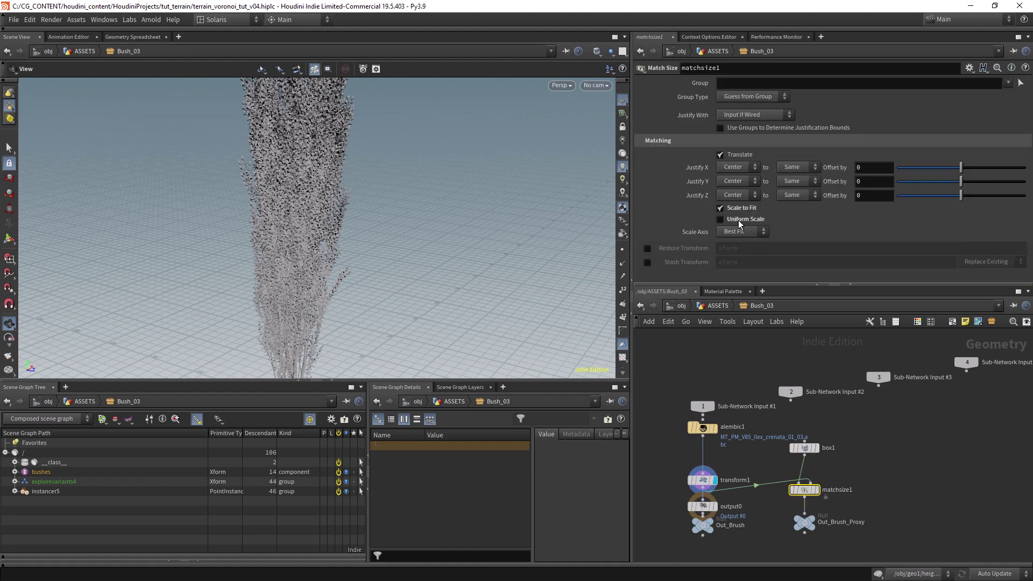
left_click(738, 219)
left_click(816, 490)
Return to the stage network and display Instancer_Randomizer4 to inspect the scattered bush proxies.
left_click(681, 306)
left_click(681, 305)
left_click(698, 386)
right_click_drag(408, 274, 242, 259)
scroll(469, 266, "down", 3)
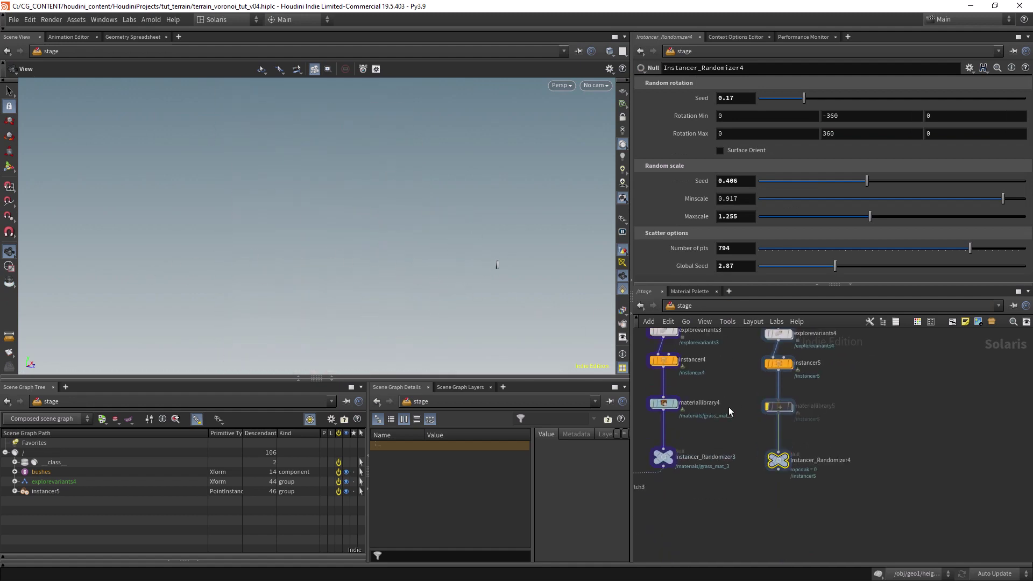
left_click_drag(372, 279, 489, 283)
scroll(489, 283, "up", 10)
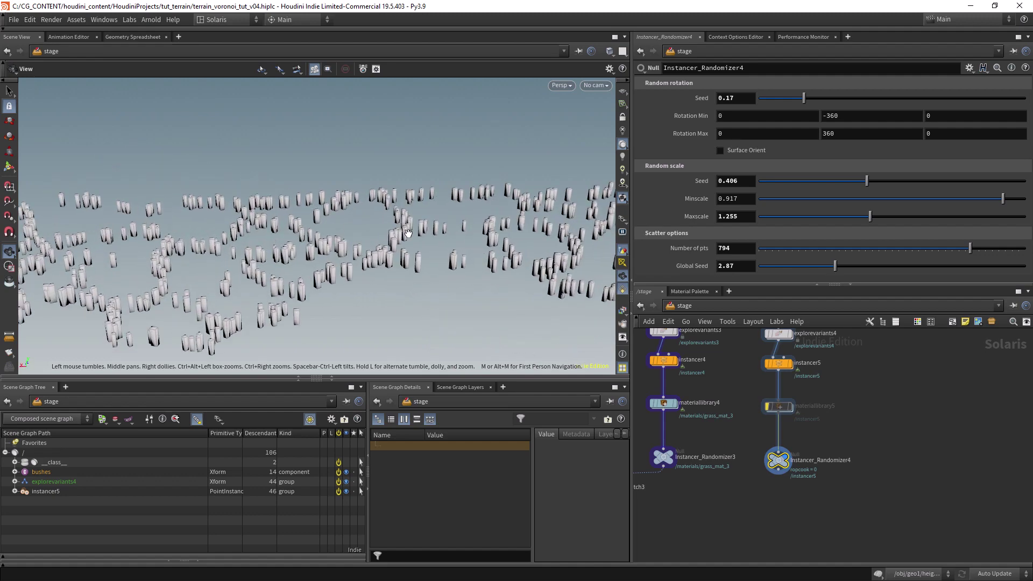
Set Instancer_Randomizer4's Number of pts to 221 and save the scene file.
left_click_drag(850, 253, 800, 252)
scroll(422, 252, "down", 3)
left_click_drag(423, 252, 403, 272)
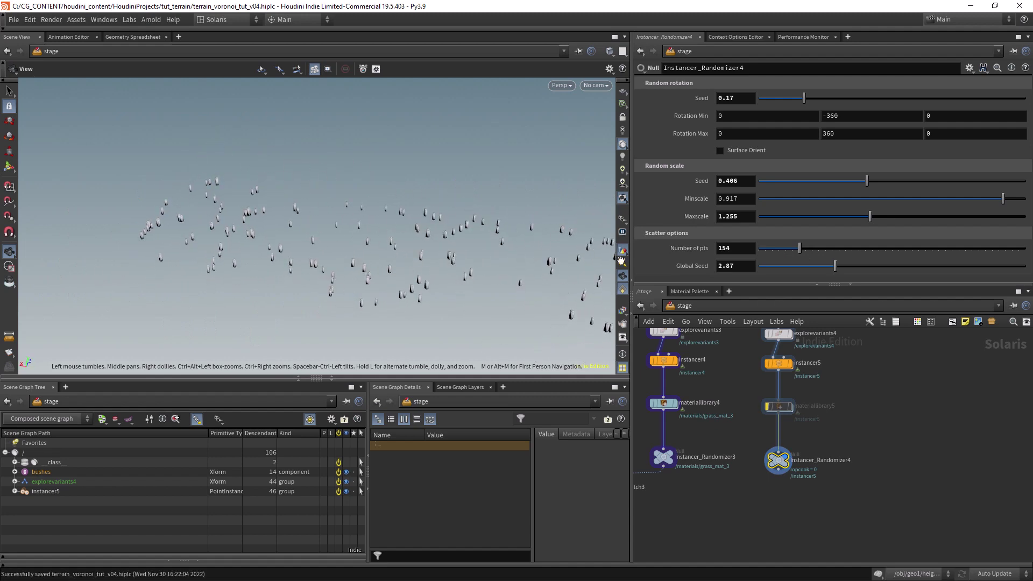
left_click(816, 249)
scroll(473, 272, "up", 3)
key("ctrl+s")
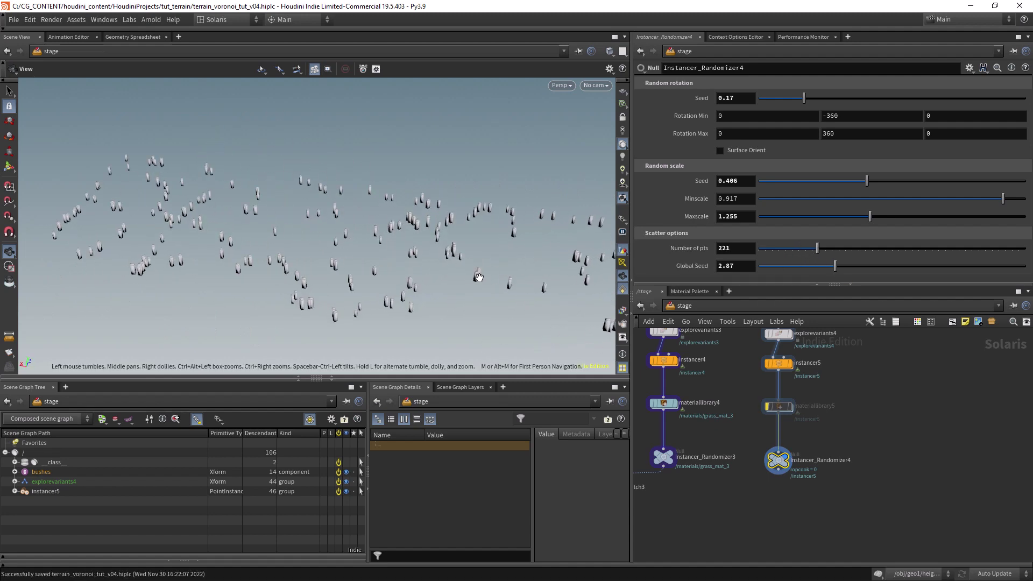
middle_click_drag(734, 396, 783, 402)
left_click_drag(745, 385, 875, 403)
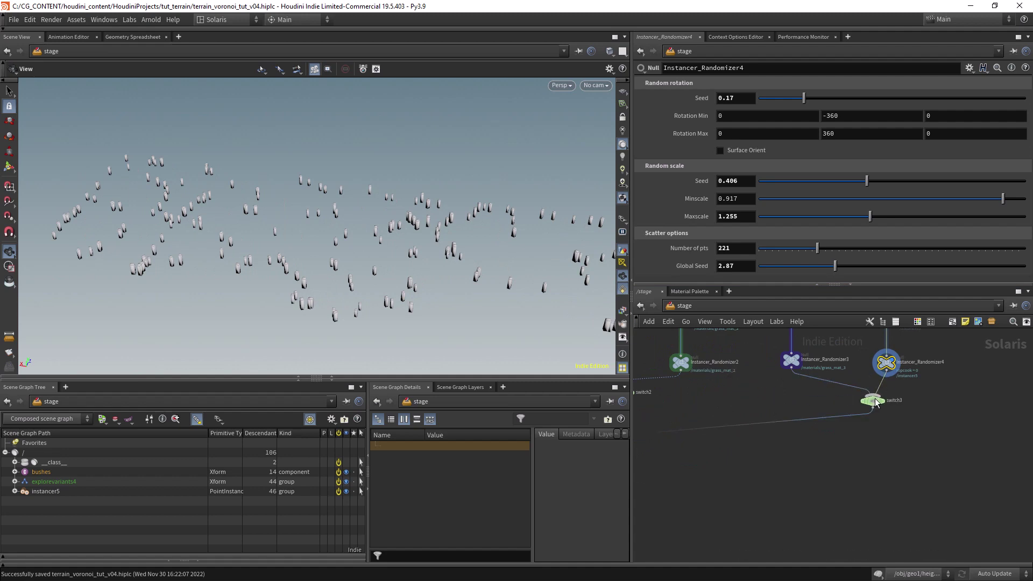
key("ctrl+z")
Duplicate switch3, keep only Instancer_Randomizer4 as its input with Select Input 0, and wire the copy into the merge node shared by the vegetation branches.
left_click_drag(745, 385, 881, 409, "alt")
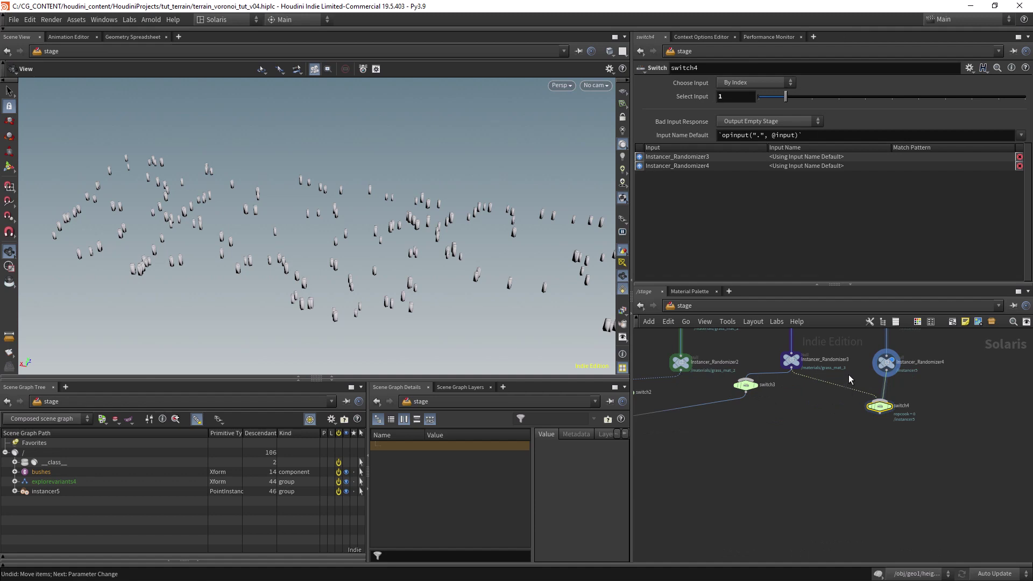
key("Delete")
left_click(880, 399)
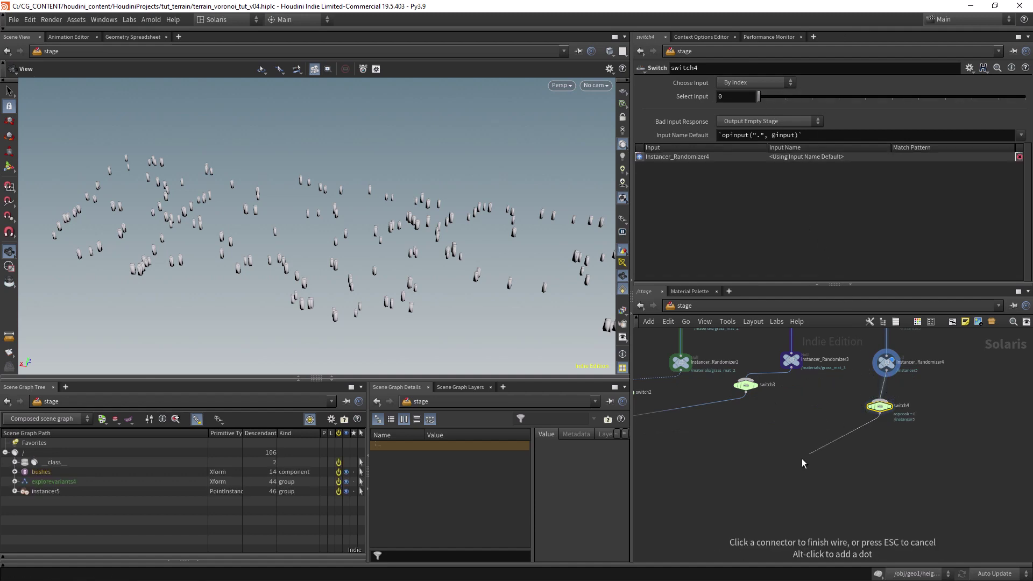
scroll(823, 447, "down", 3)
middle_click_drag(830, 434, 897, 426)
key("Escape")
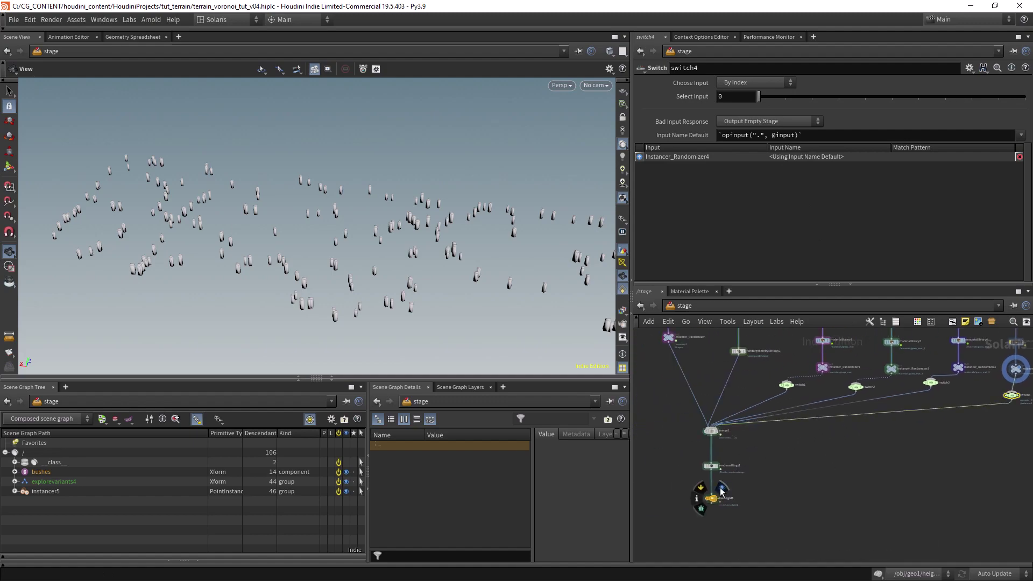
Display the last node of the stage network to show the bushes on the terrain, and save the scene file.
left_click(722, 491)
left_click_drag(323, 269, 370, 277)
key("ctrl+s")
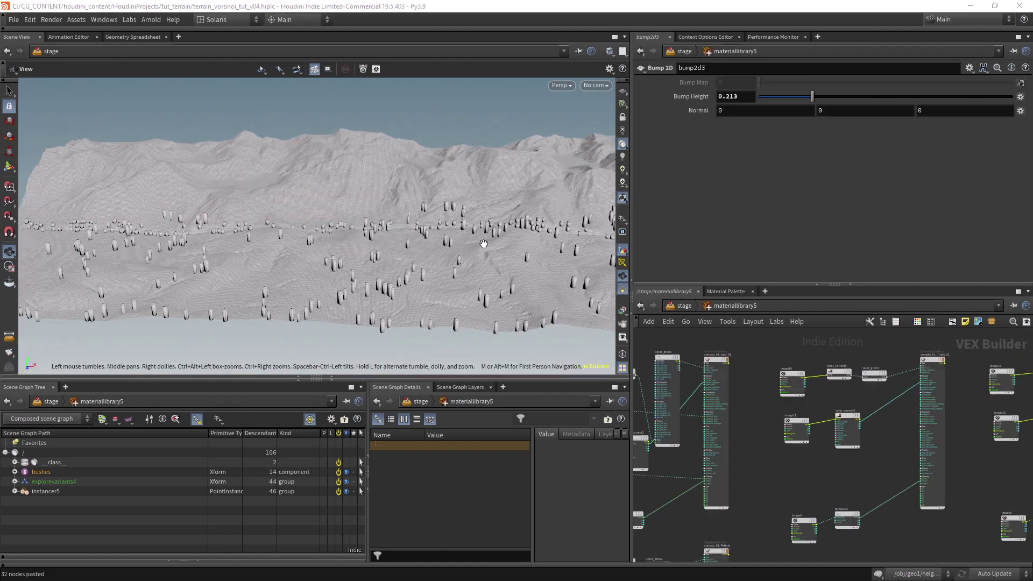
Examine the pasted bush shader networks in materiallibrary5, including the color_correct1 and color_jitter1 settings of the leaf material.
scroll(757, 407, "down", 3)
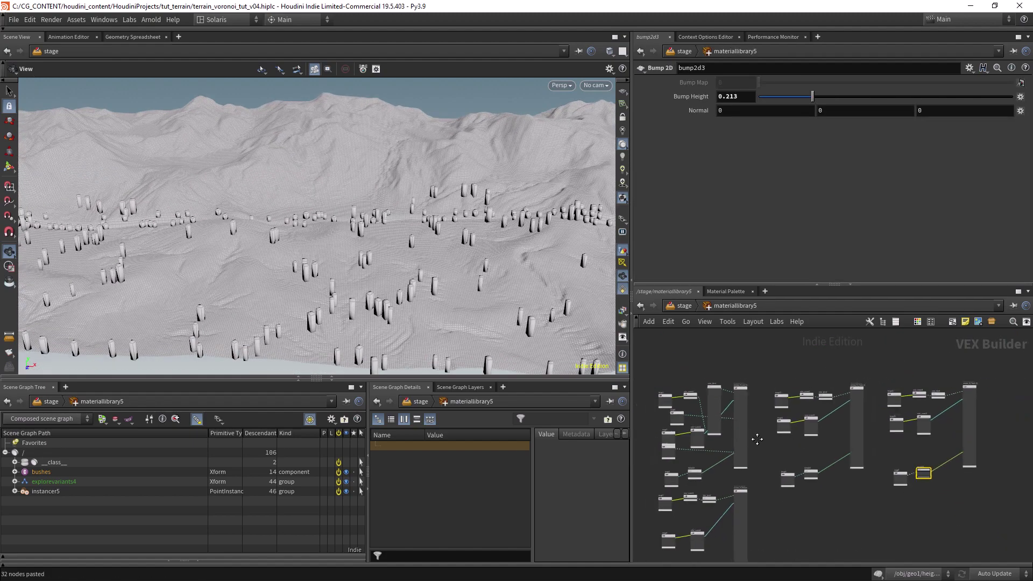
scroll(778, 407, "up", 4)
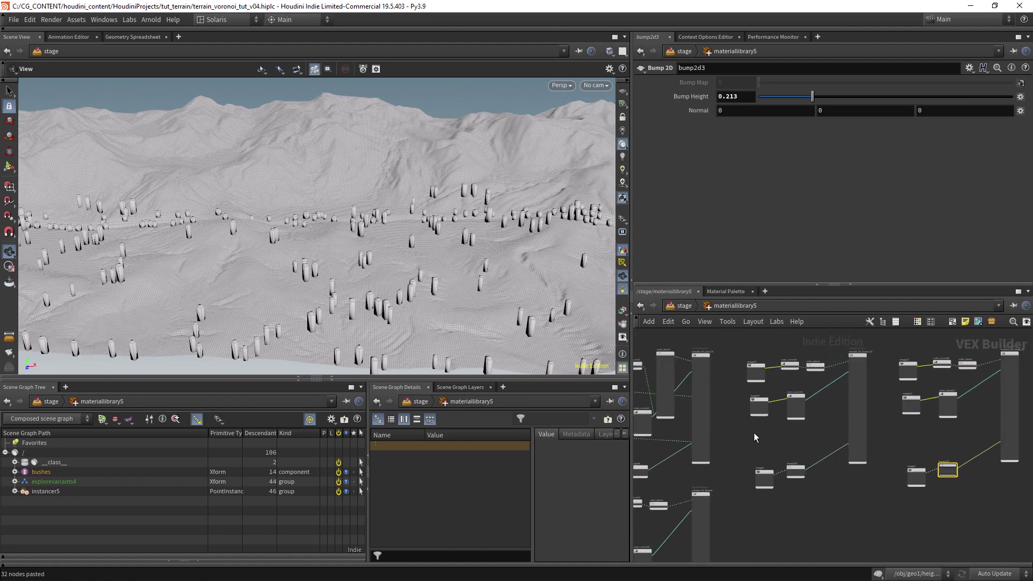
scroll(796, 435, "up", 5)
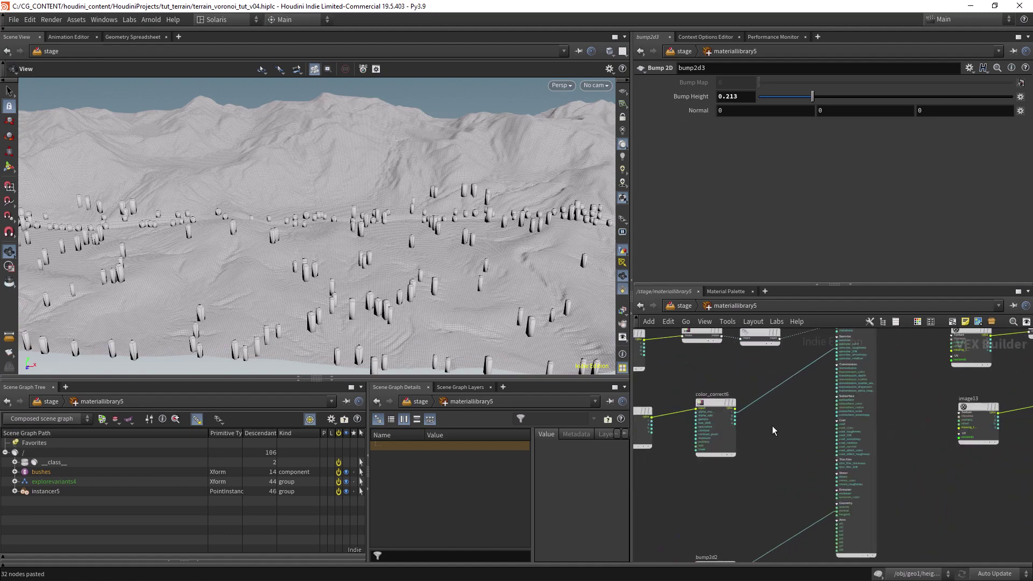
scroll(785, 415, "down", 3)
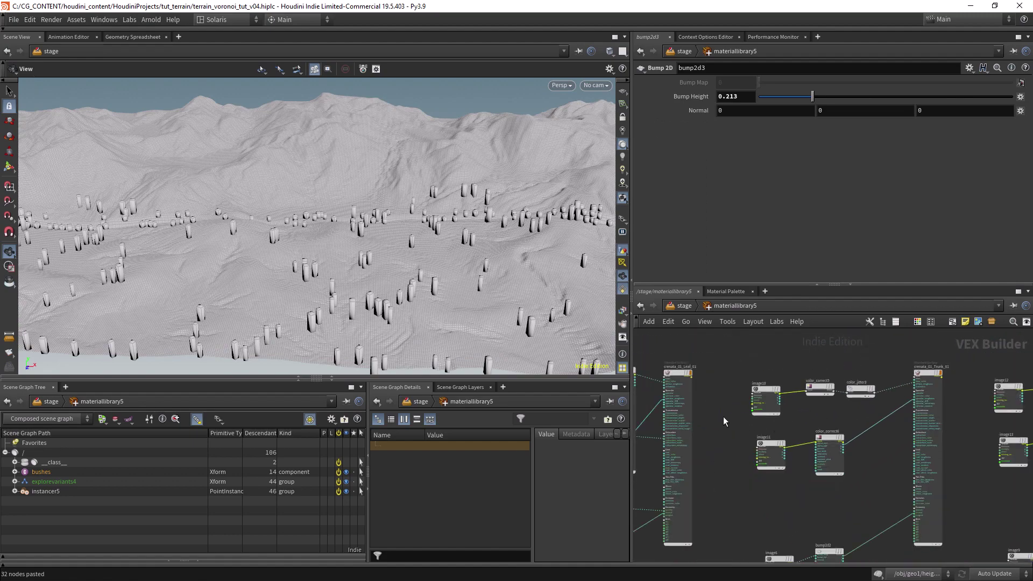
scroll(719, 402, "up", 4)
left_click(723, 377)
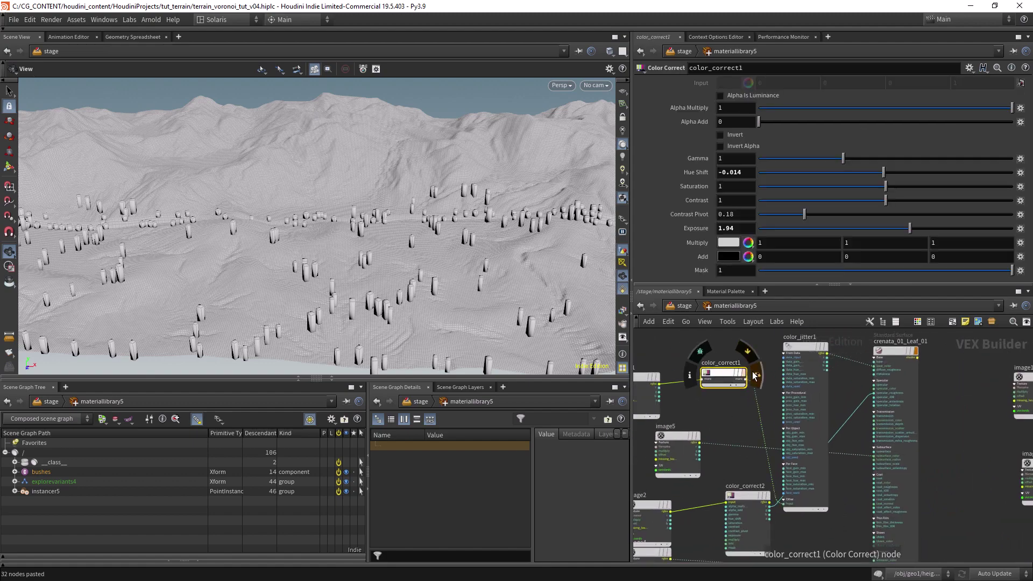
left_click(797, 348)
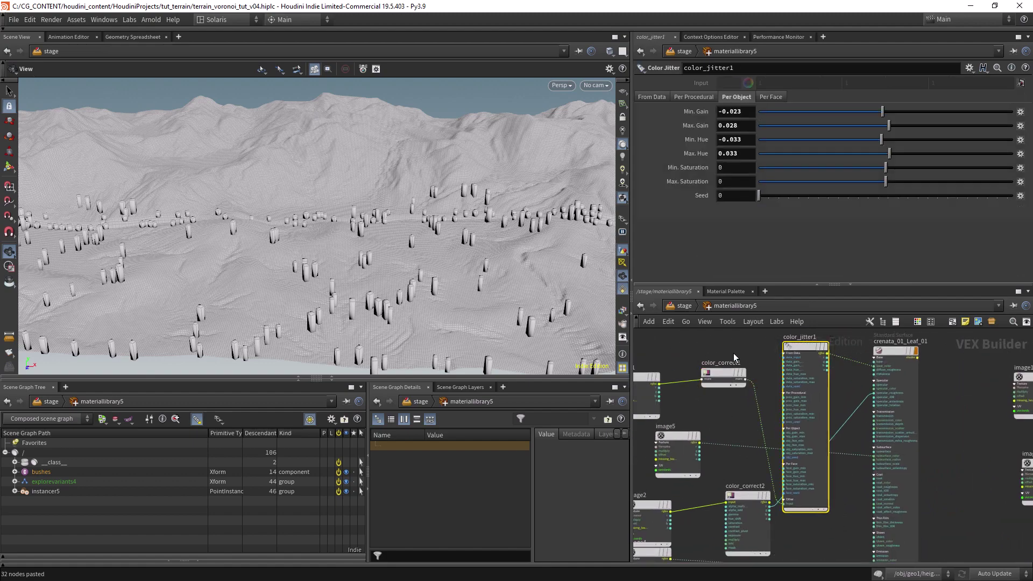
scroll(744, 351, "down", 3)
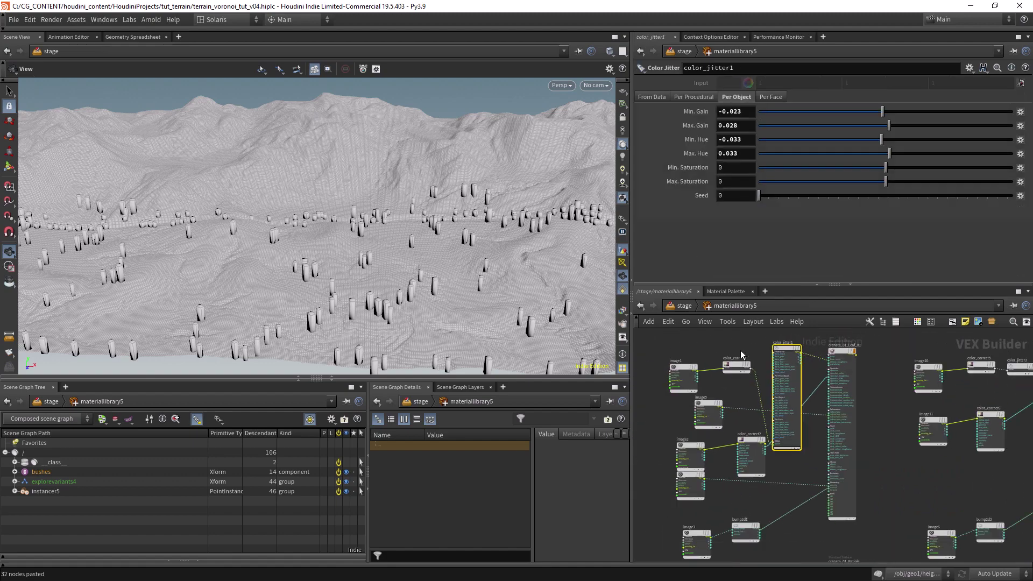
Return to the stage network and auto-fill materiallibrary5 with the crenata leaf, petiole and trunk materials.
left_click(683, 306)
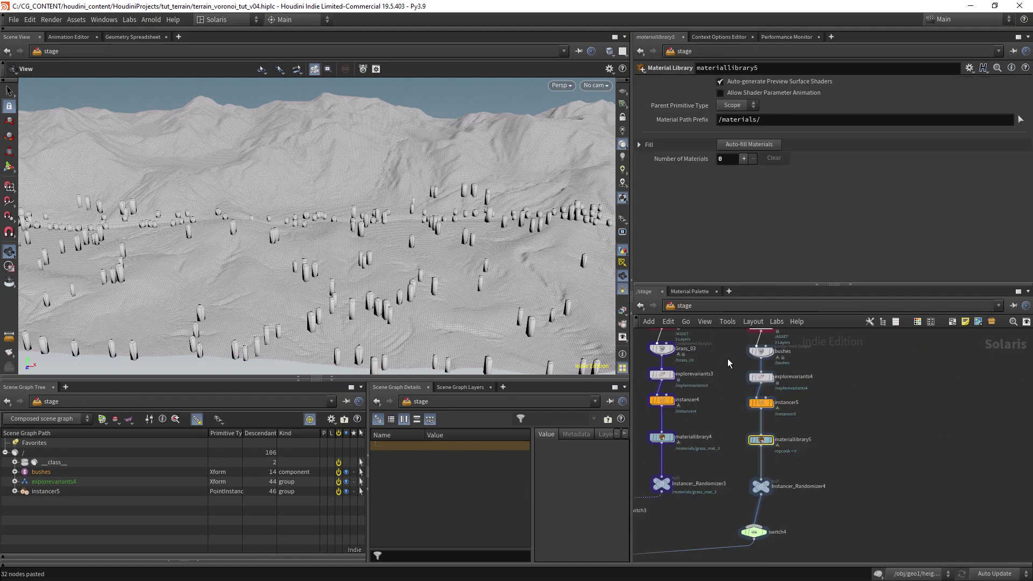
left_click(760, 146)
left_click_drag(1030, 146, 1028, 188)
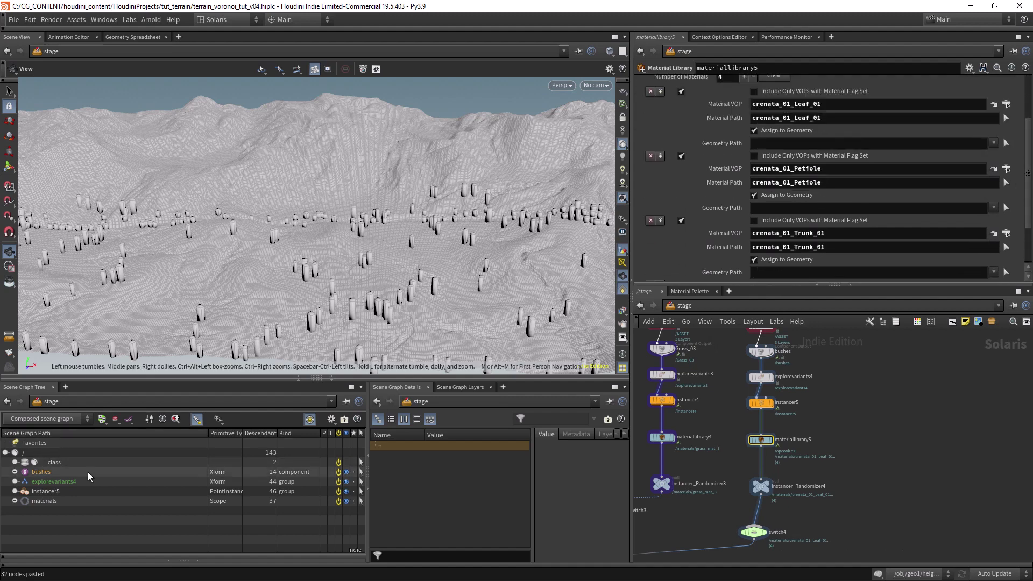
Expand instancer5's prototypes in the scene graph down to the bush geometry variants.
left_click(24, 501)
left_click(15, 491)
left_click(16, 491)
left_click(15, 491)
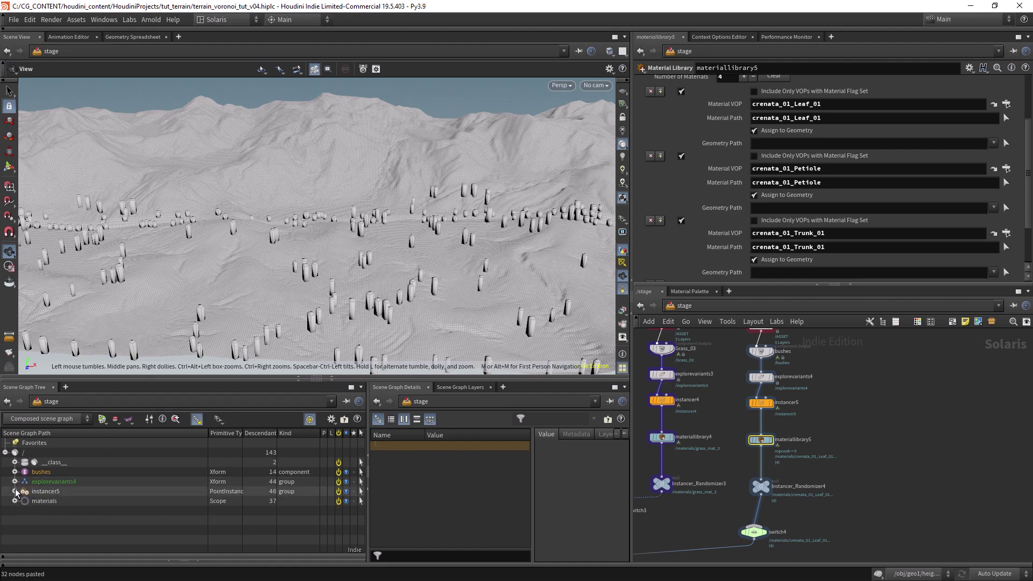
left_click(15, 492)
left_click(24, 500)
left_click(44, 521)
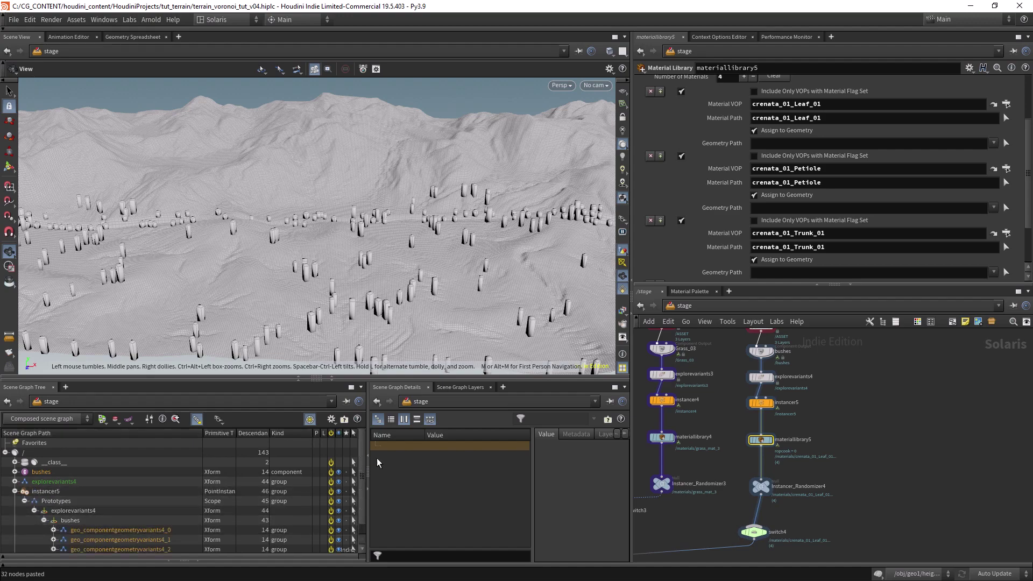
Expand the first bush variant's render geometry and widen the path column to read the leaf, petiole and trunk prim names.
scroll(56, 523, "down", 1)
left_click(53, 517)
left_click(63, 527)
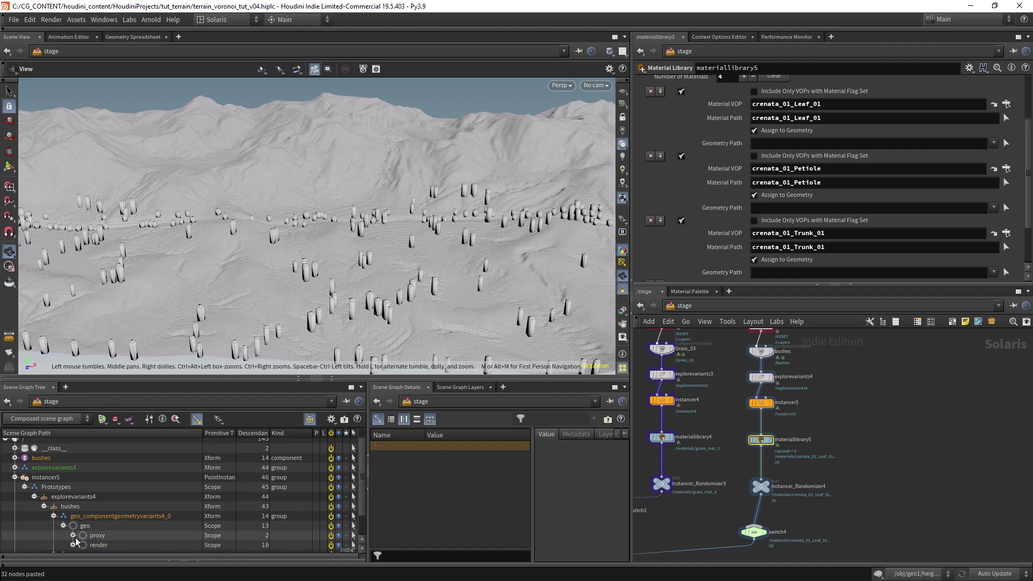
left_click(73, 547)
scroll(215, 500, "down", 3)
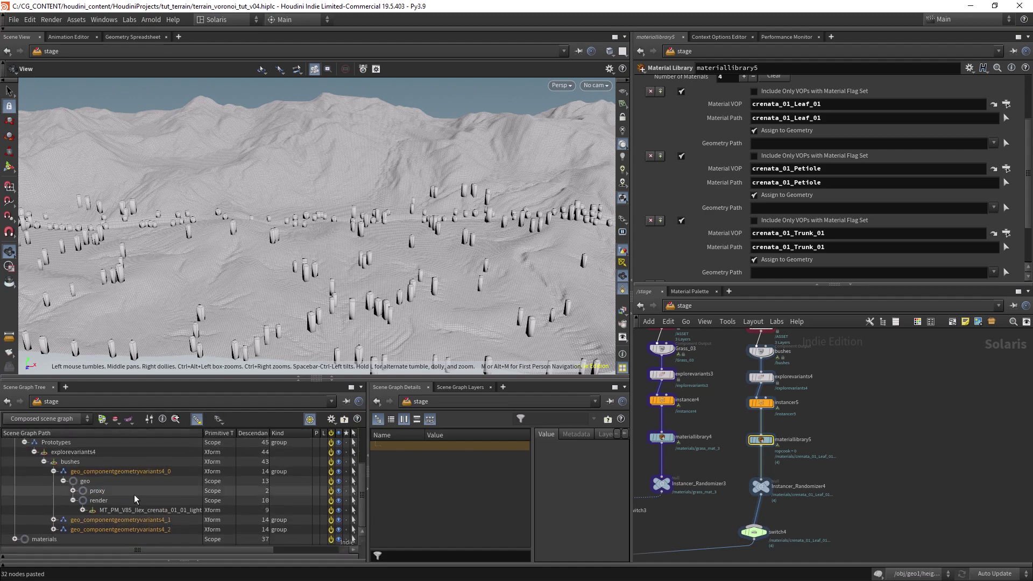
left_click(82, 517)
scroll(161, 500, "down", 1)
left_click_drag(201, 434, 314, 434)
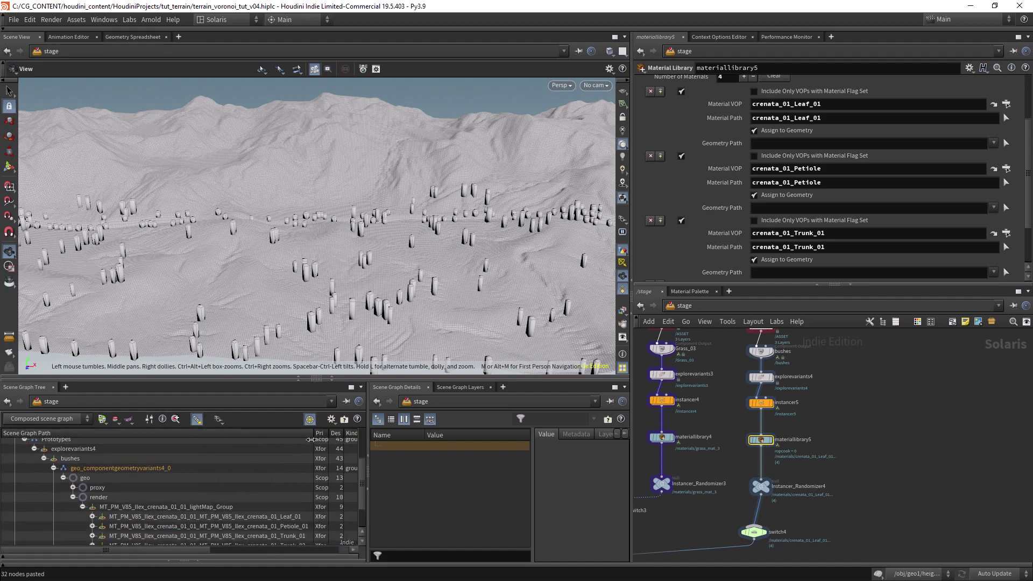
scroll(341, 502, "down", 2)
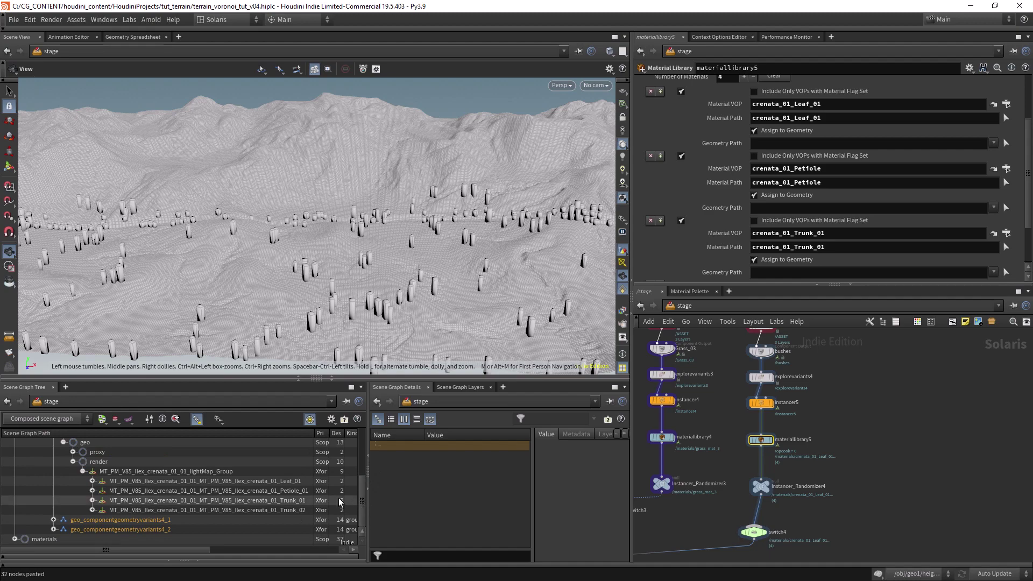
Assign crenata_01_Leaf_01 to geometry path *Leaf_01 and crenata_01_Petiole to *Petiole*.
left_click(775, 144)
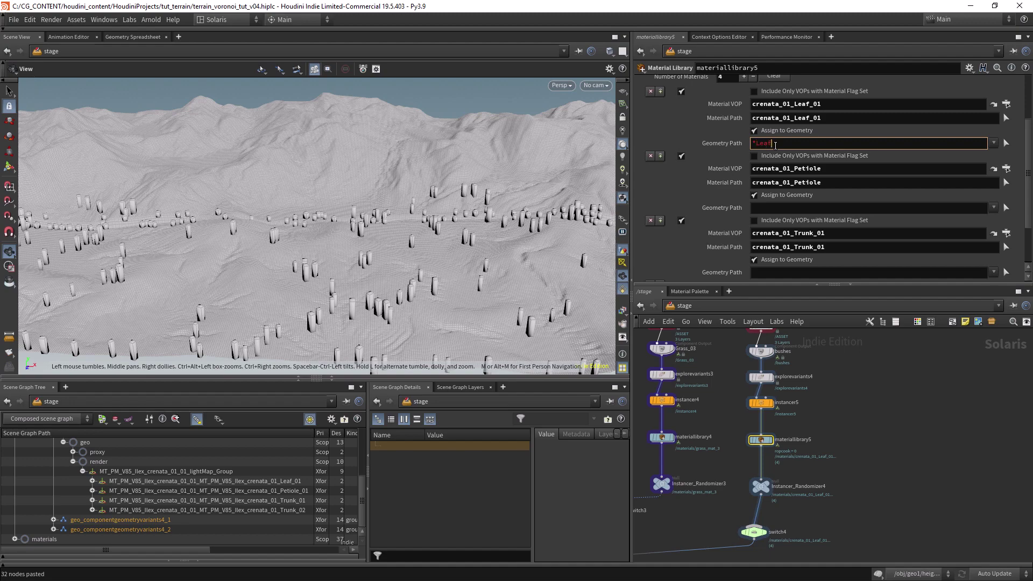
key("Return")
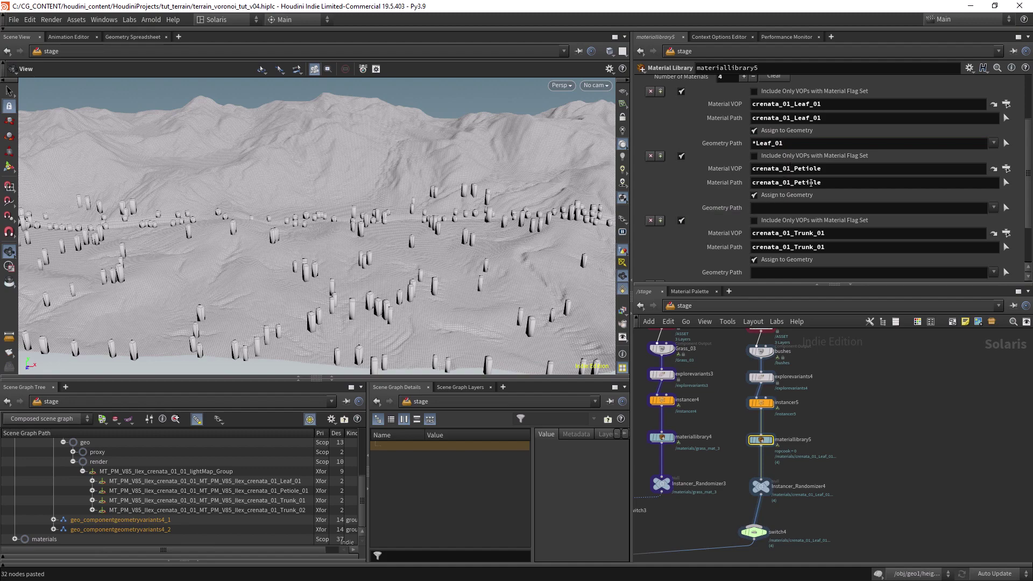
left_click(772, 207)
type("Petiole")
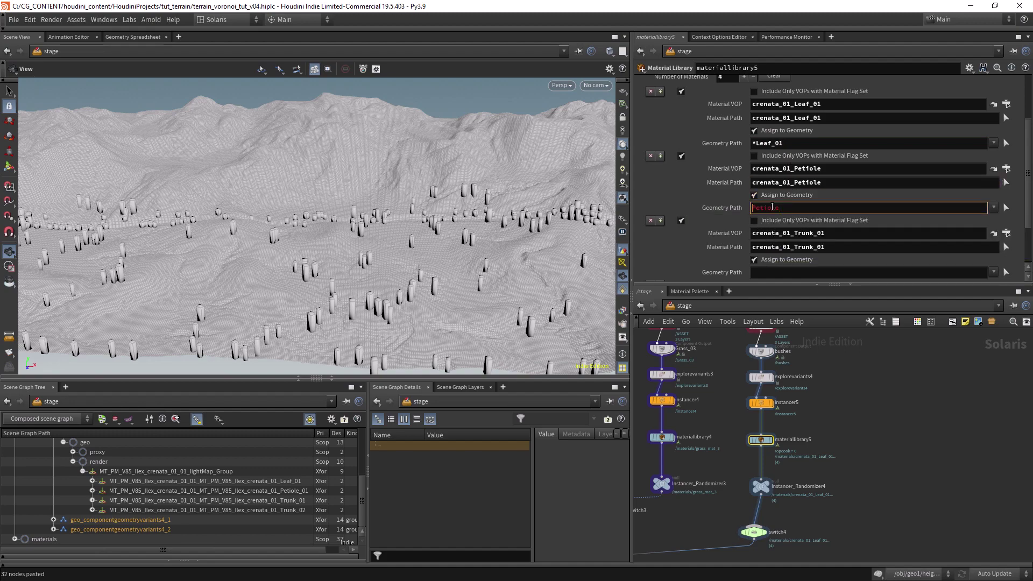
type("*")
key("Return")
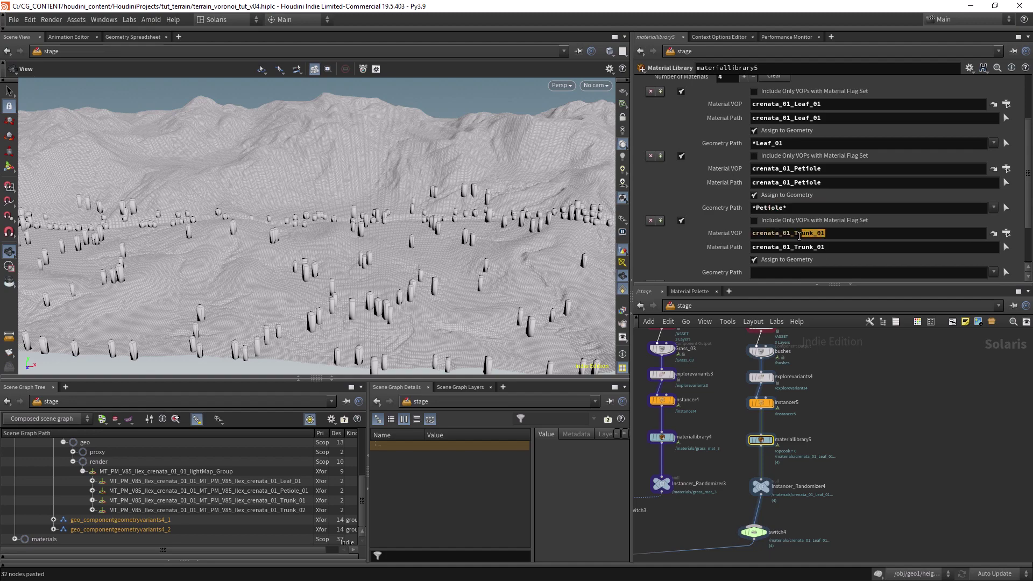
Assign crenata_01_Trunk_01 to geometry path *Trunk_01 and crenata_01_Trunk_02 to *Trunk_02, and review the material entries.
key("Return")
left_click_drag(1025, 202, 1029, 244)
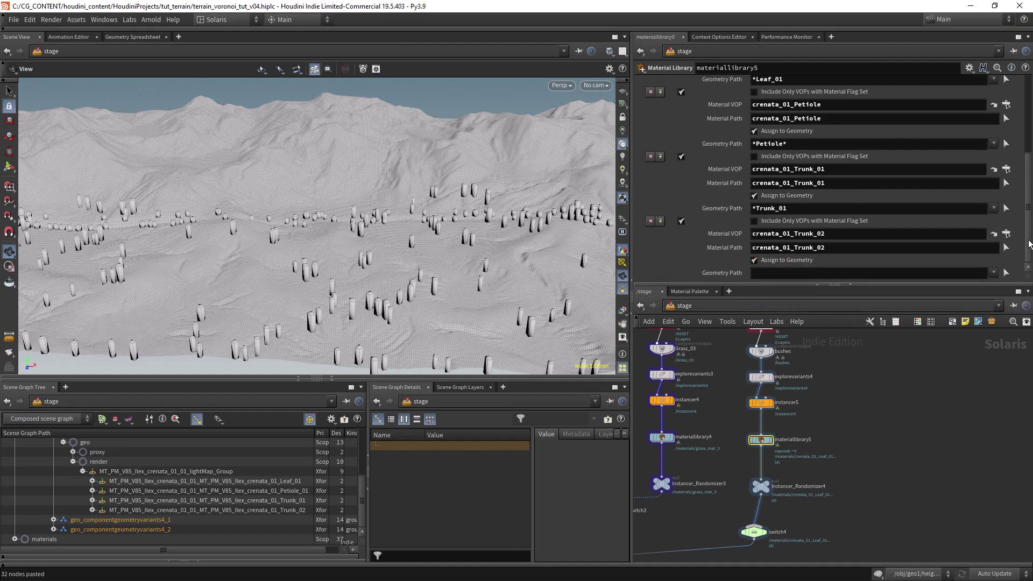
left_click(772, 272)
type("*Trunk_02")
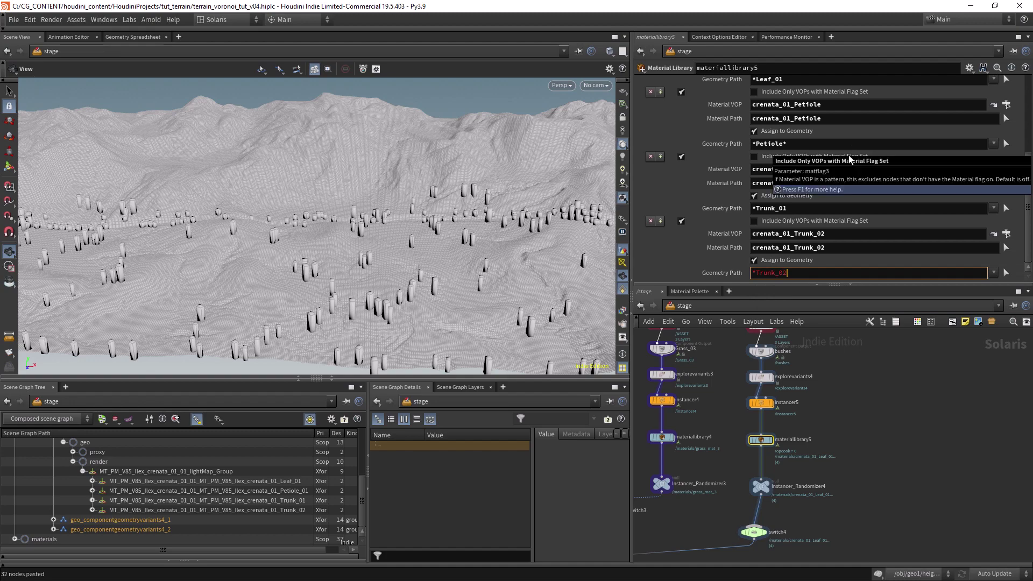
key("Return")
left_click_drag(511, 255, 444, 248)
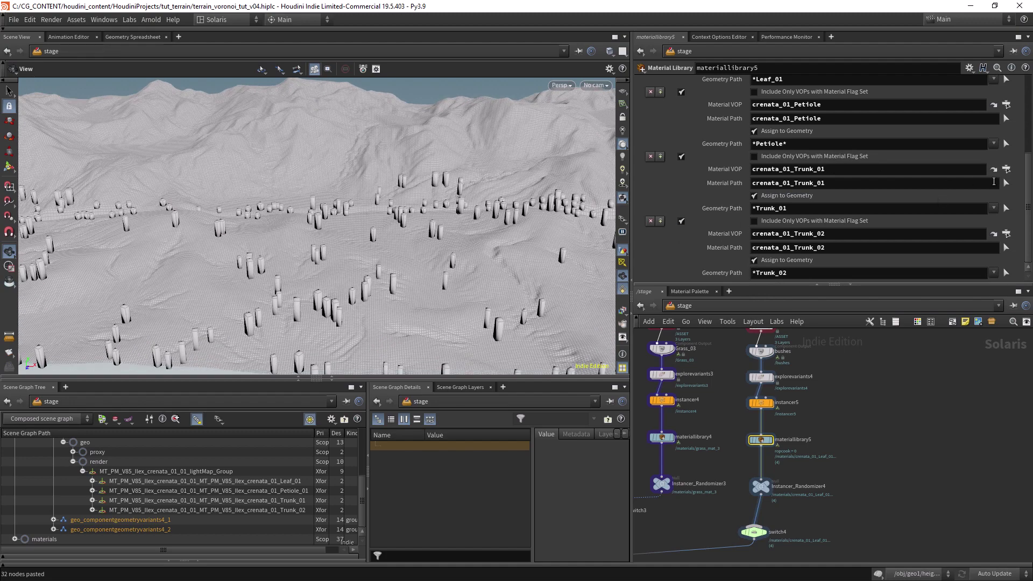
scroll(1001, 188, "down", 1)
scroll(990, 199, "up", 5)
scroll(982, 207, "down", 5)
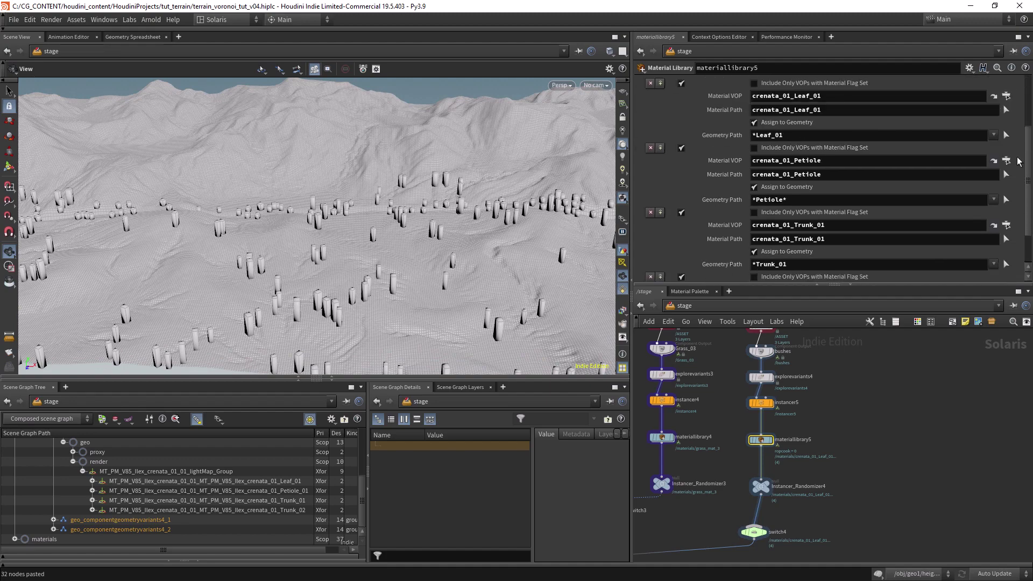
Preview the terrain and bushes in the viewport with the Arnold renderer, using the render region tool.
middle_click_drag(722, 442, 748, 402)
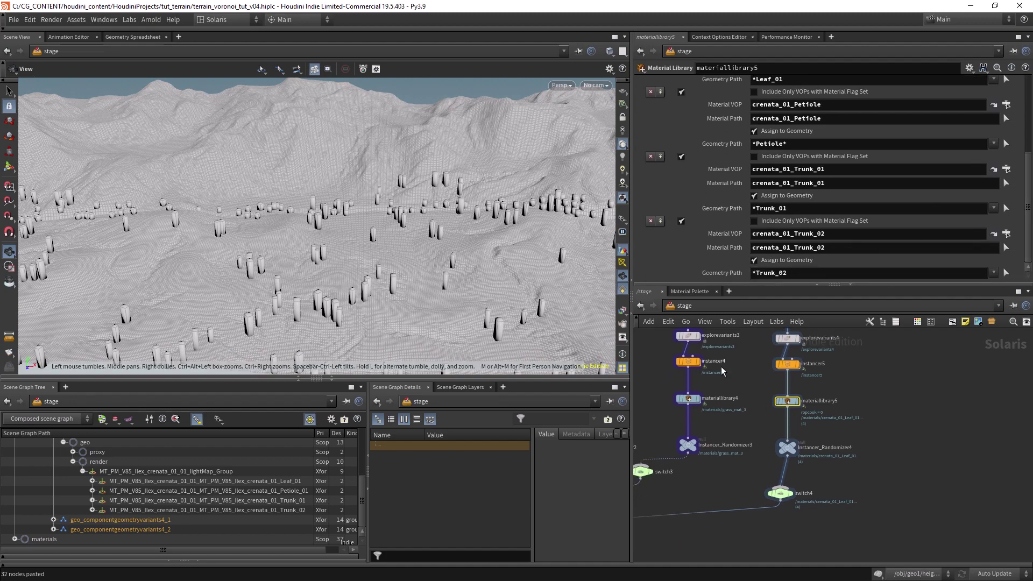
scroll(727, 438, "down", 10)
middle_click_drag(587, 166, 585, 120)
left_click(561, 85)
left_click(570, 158)
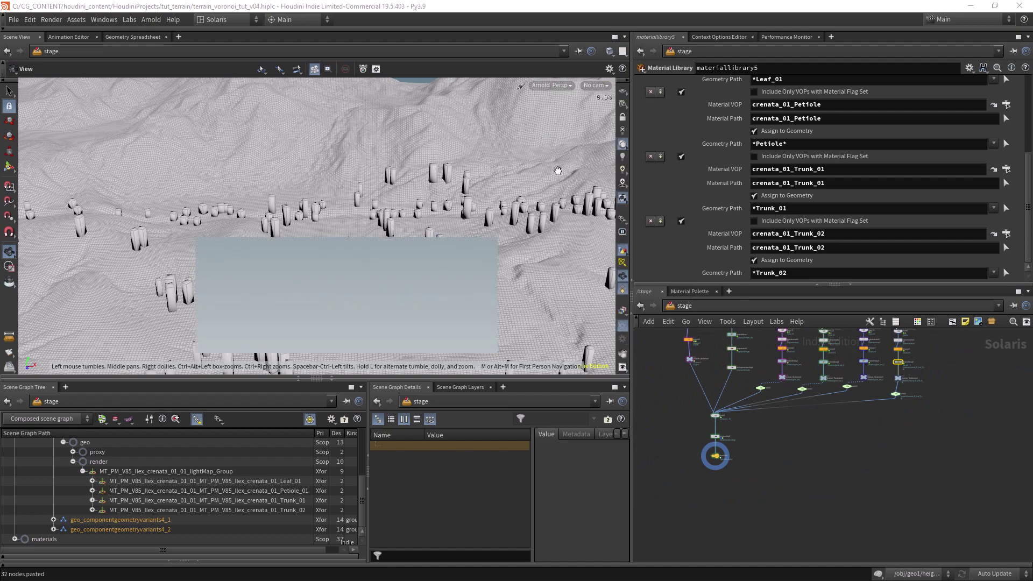
left_click(7, 264)
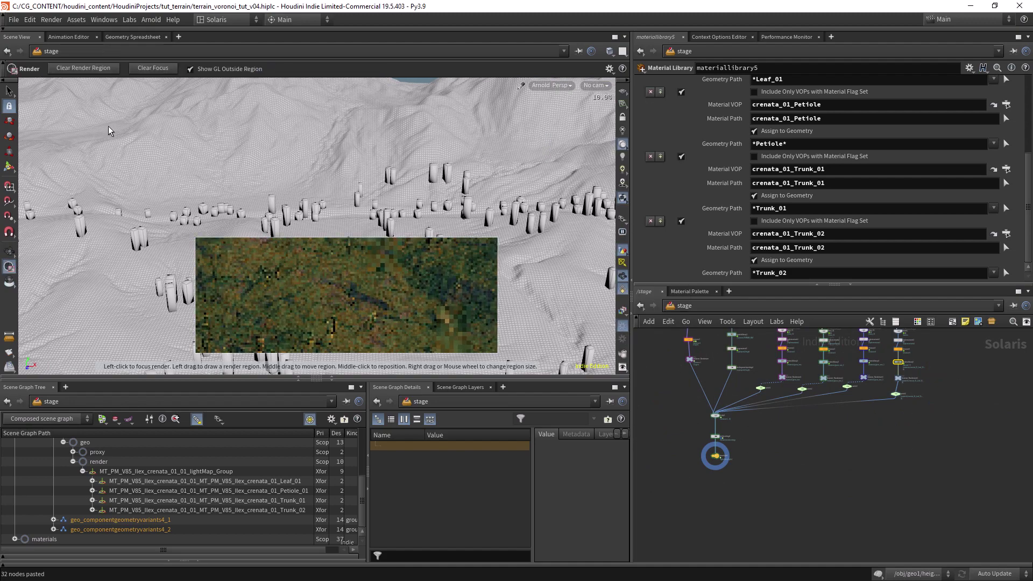
key("Escape")
scroll(238, 200, "up", 5)
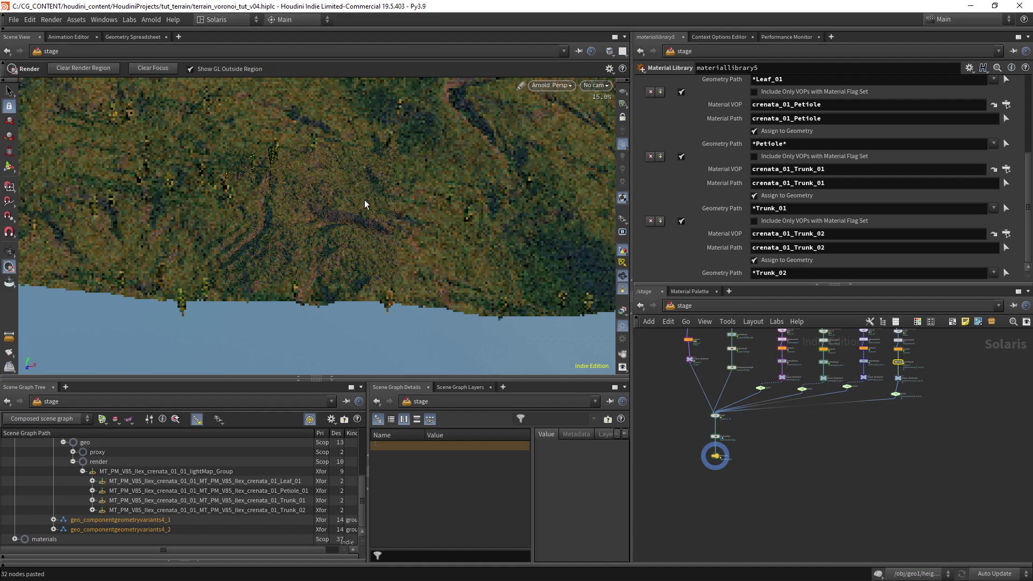
left_click_drag(277, 330, 196, 252)
left_click(8, 264)
Switch the viewport from Arnold back to the GL display and frame the whole terrain.
left_click(551, 85)
left_click(560, 105)
scroll(358, 173, "down", 5)
left_click_drag(358, 173, 181, 54)
Open a new Scene View pane and close the old one.
left_click(173, 29)
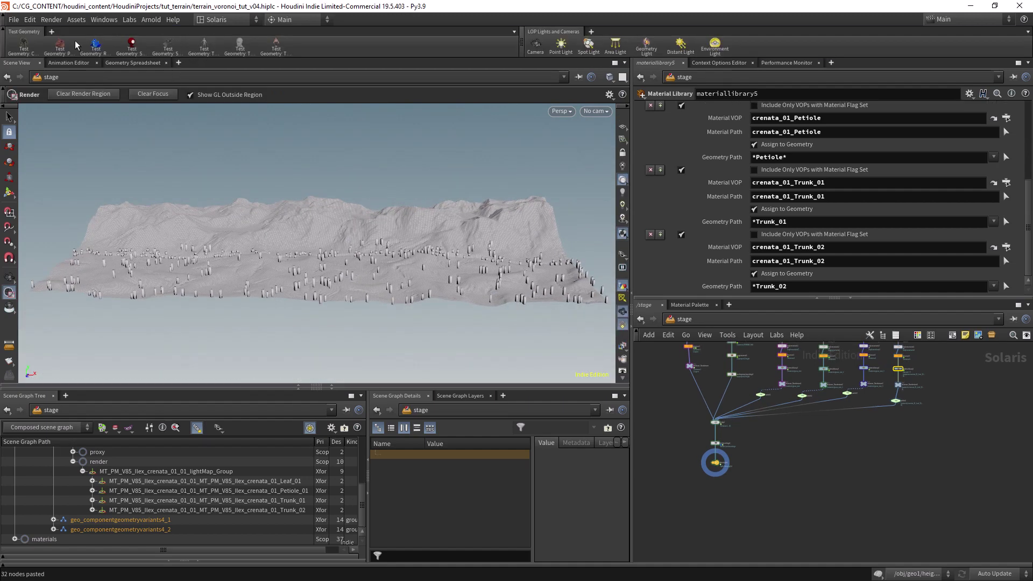
left_click(178, 37)
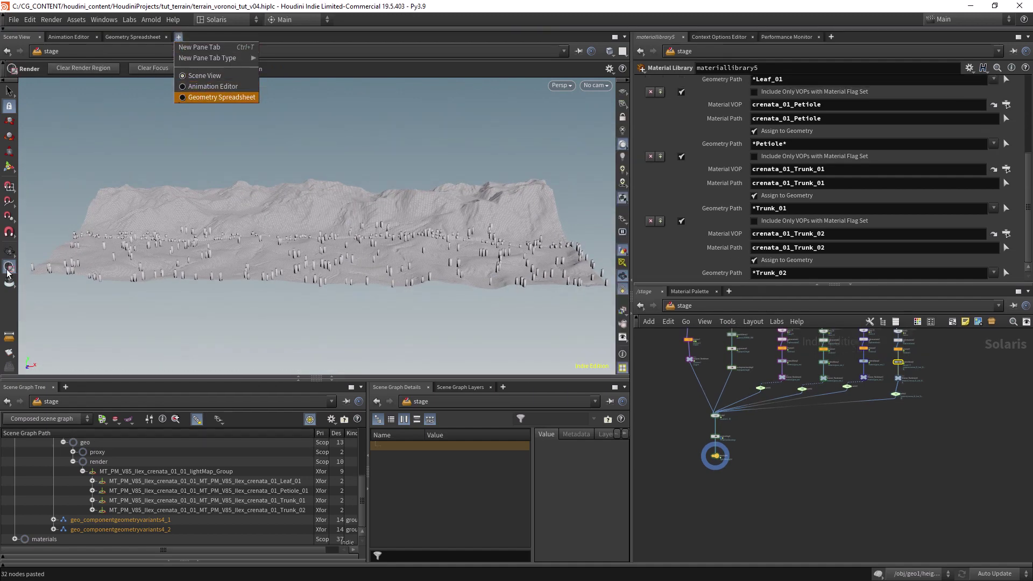
left_click(213, 48)
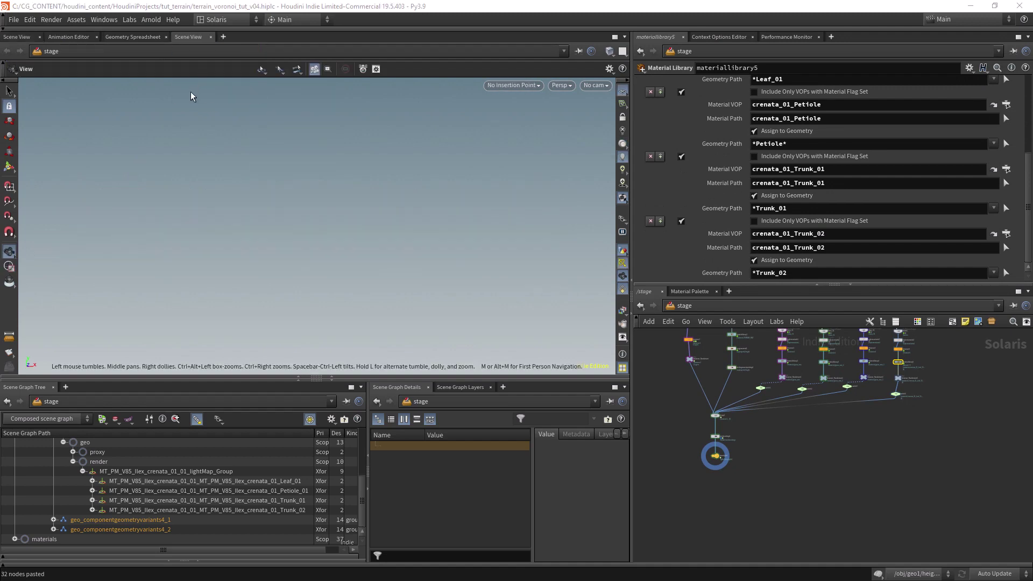
left_click(39, 36)
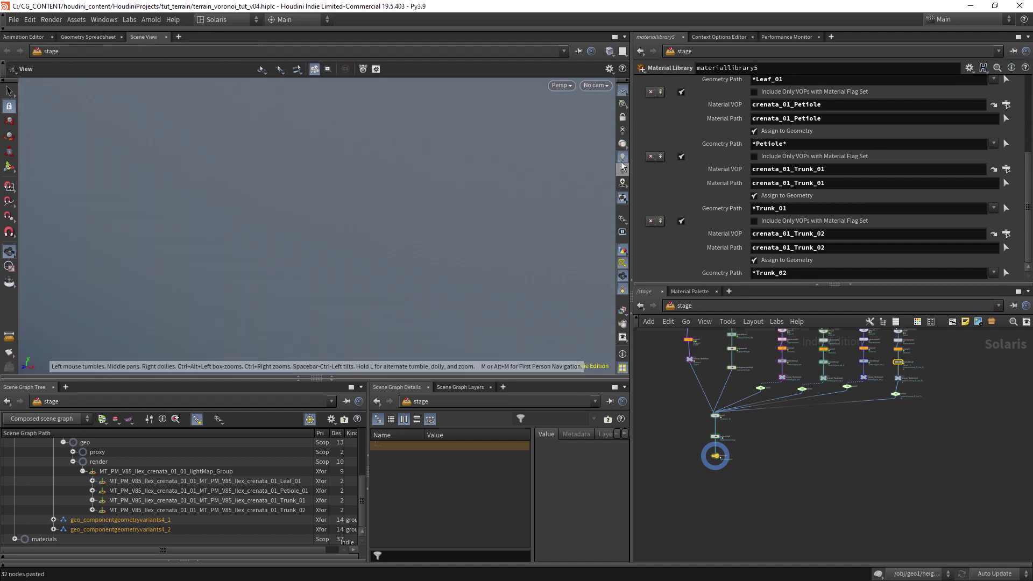
Set the new viewport to headlight-only lighting and frame the terrain with its scattered bushes.
left_click(622, 146)
left_click(623, 265)
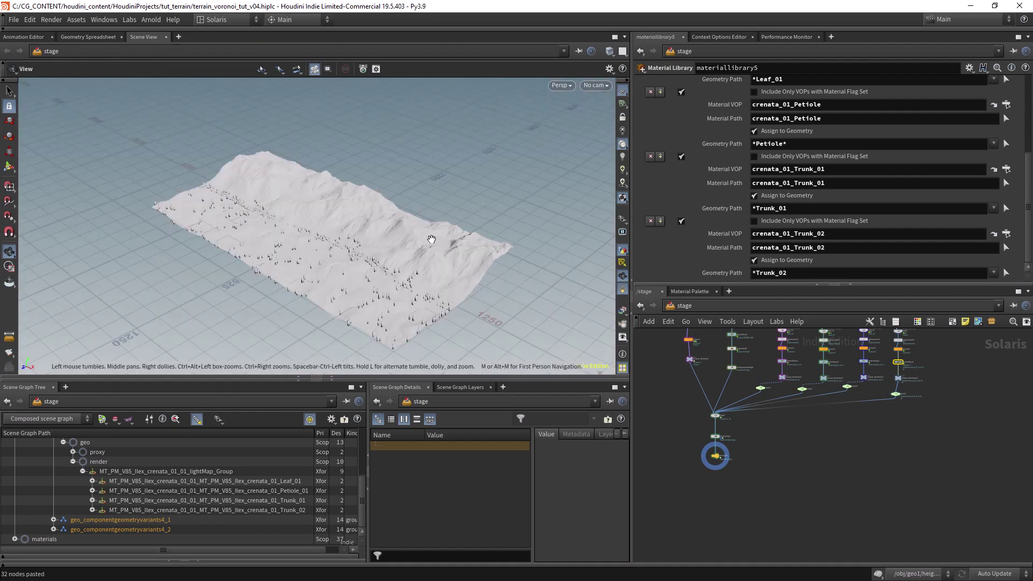
left_click_drag(341, 202, 356, 249)
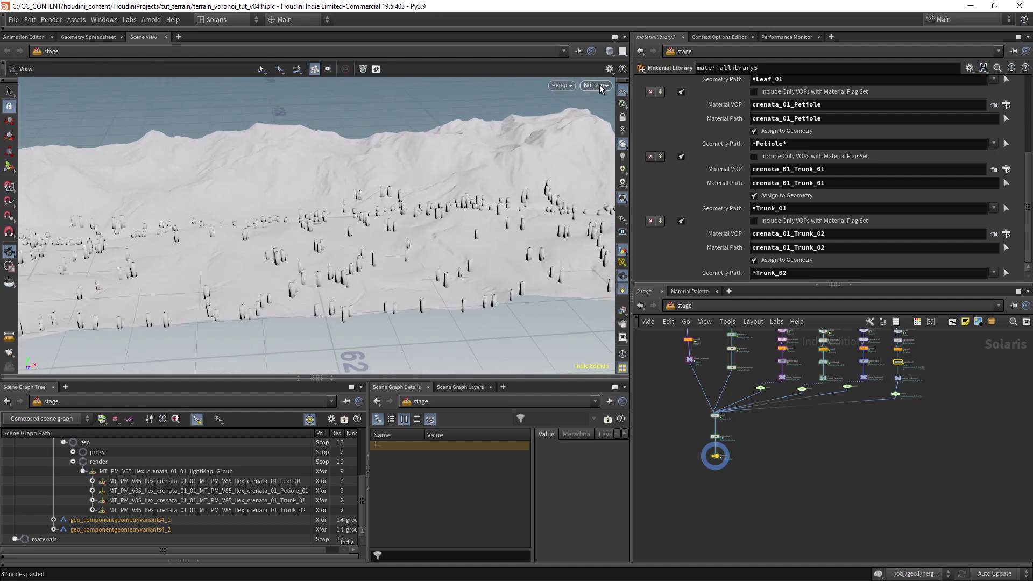
left_click(610, 52)
left_click(646, 182)
Render the new viewport with Arnold from an adjusted terrain view.
left_click_drag(408, 183, 432, 164)
left_click(559, 85)
left_click(619, 159)
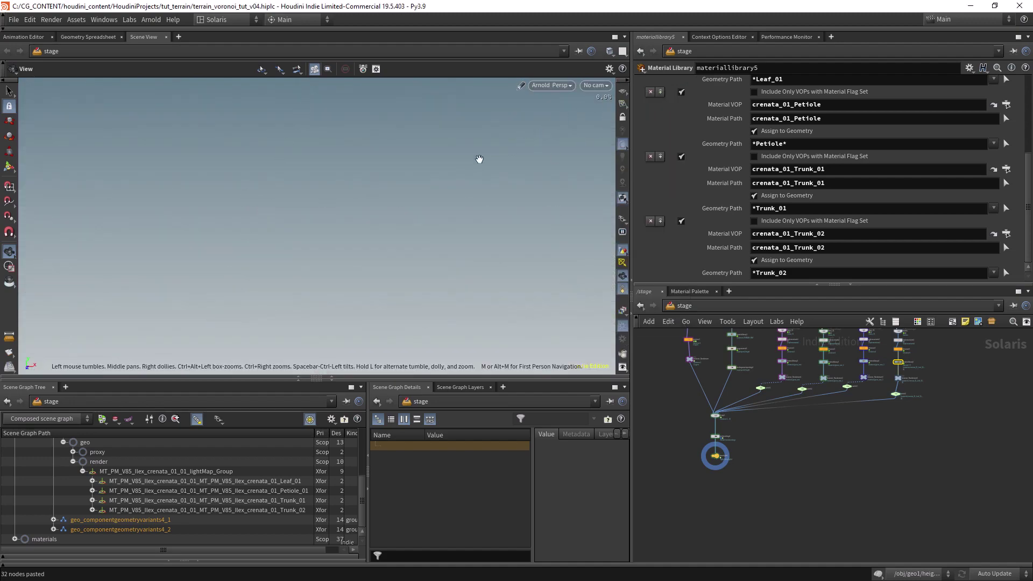
Examine the terrain vegetation in the Arnold render from a changed angle, and return the viewport to the GL display.
left_click_drag(394, 211, 343, 206)
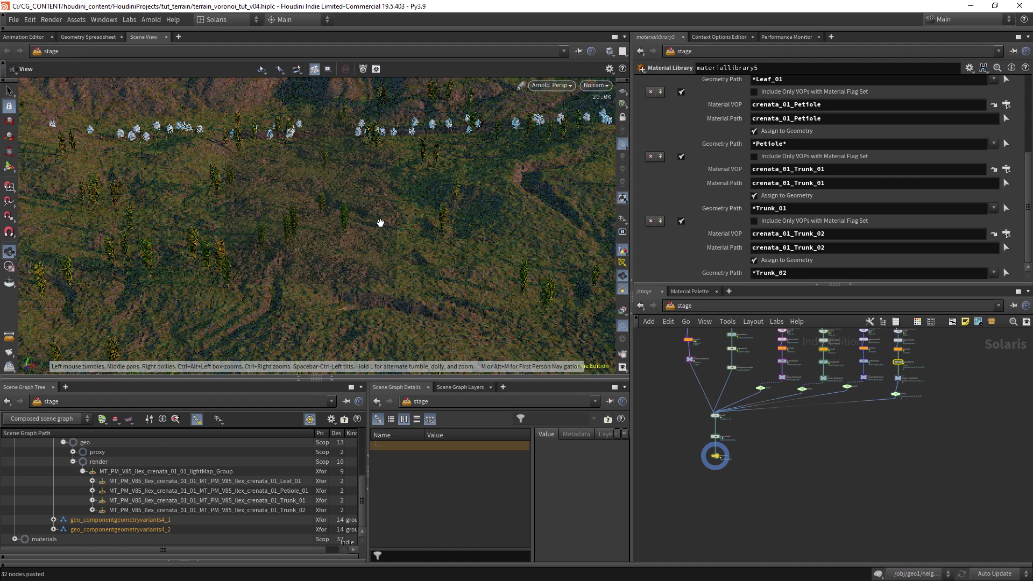
mouse_move(415, 224)
right_mouse_down()
mouse_move(347, 243)
mouse_move(415, 214)
right_mouse_up()
left_click_drag(408, 226, 438, 196)
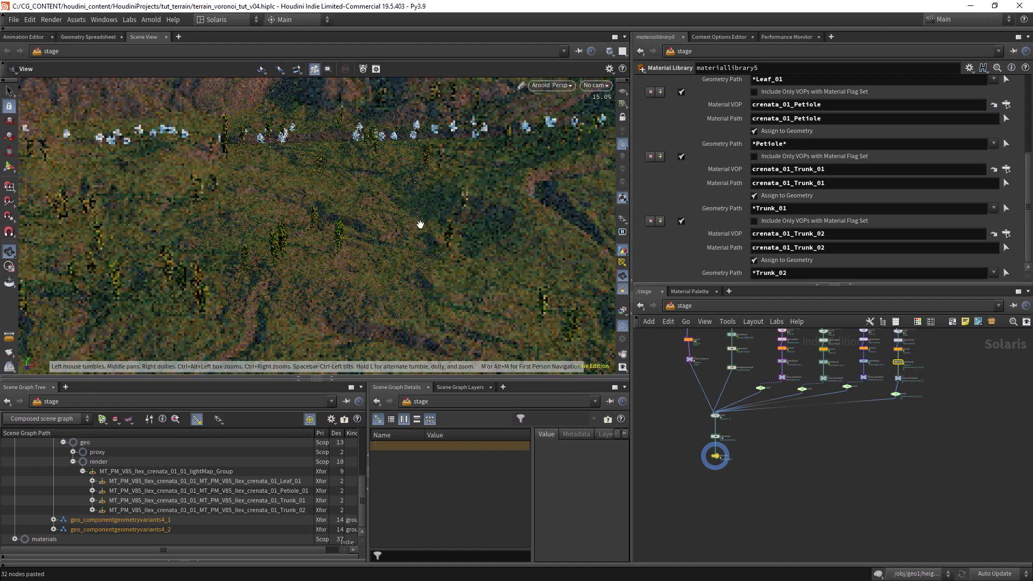
left_click(552, 85)
left_click(559, 125)
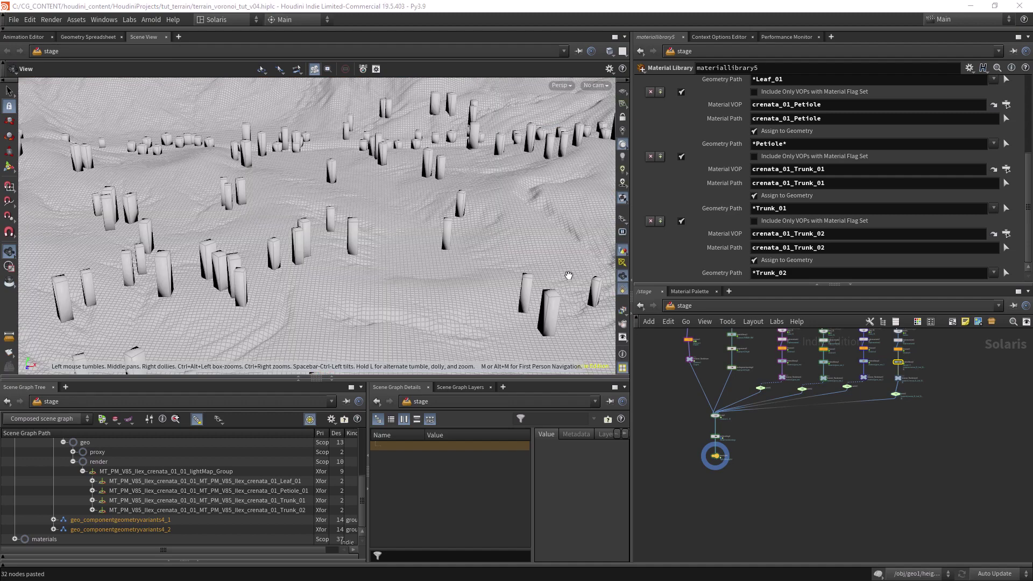
Set Select Input to 0 on the switch1, switch2 and switch3 nodes together, and change the viewport renderer.
scroll(775, 458, "up", 3)
scroll(760, 462, "up", 2)
left_click(800, 394)
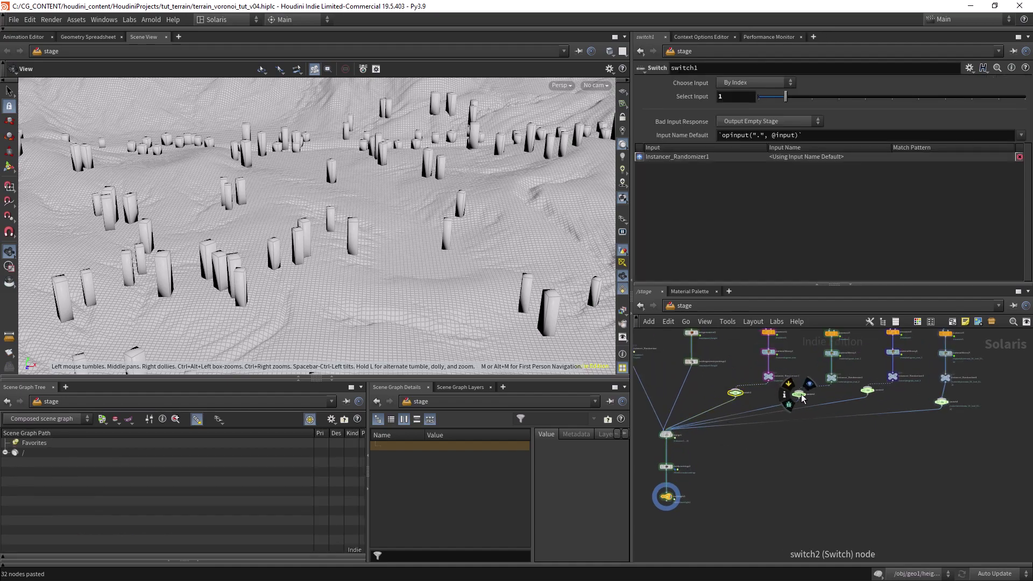
left_click(868, 391, "shift")
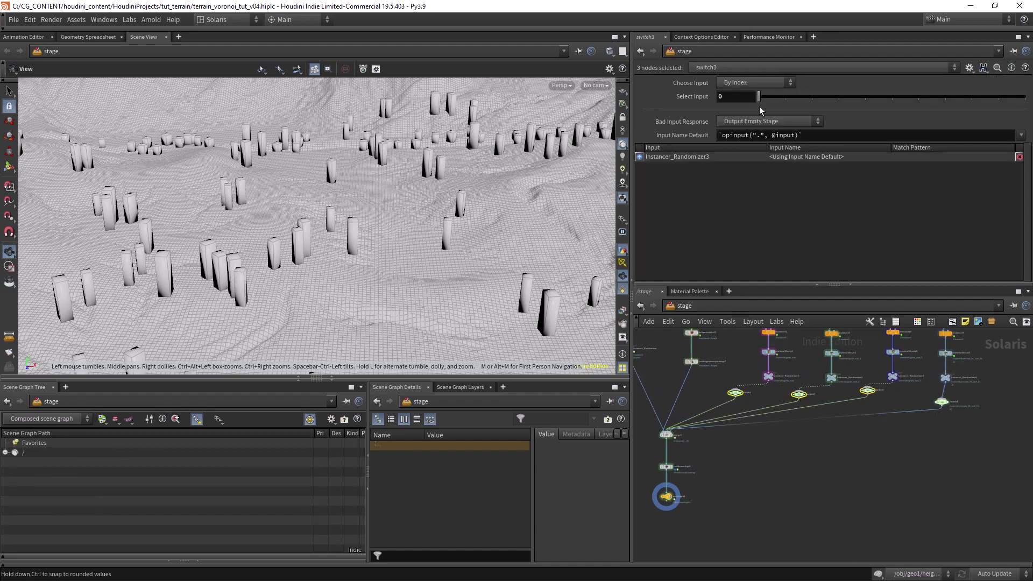
left_click(761, 100)
left_click(561, 85)
left_click(572, 142)
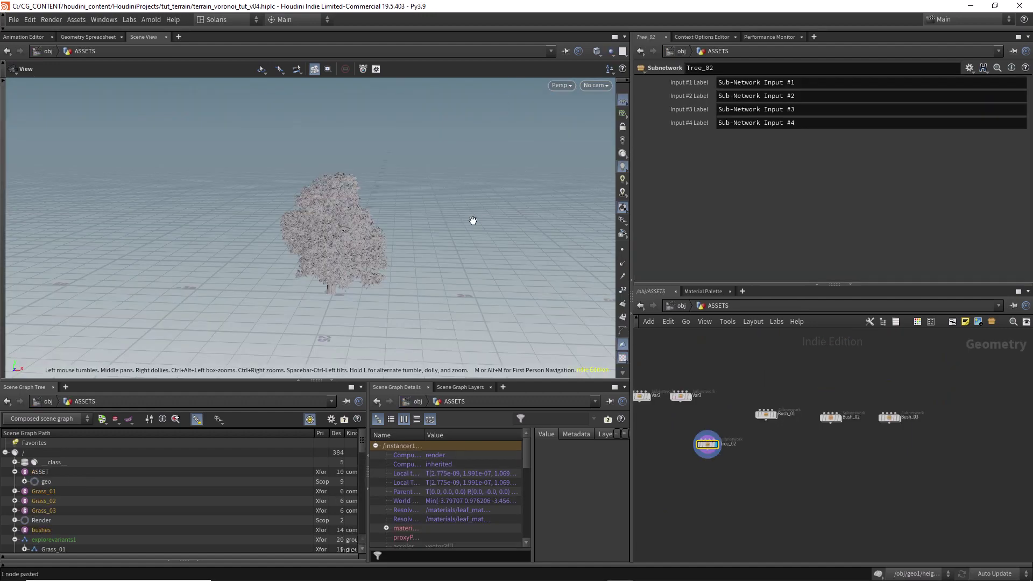
Inspect the new tree model and move the Tree_02 subnetwork up beside the Var3 node.
scroll(430, 204, "up", 6)
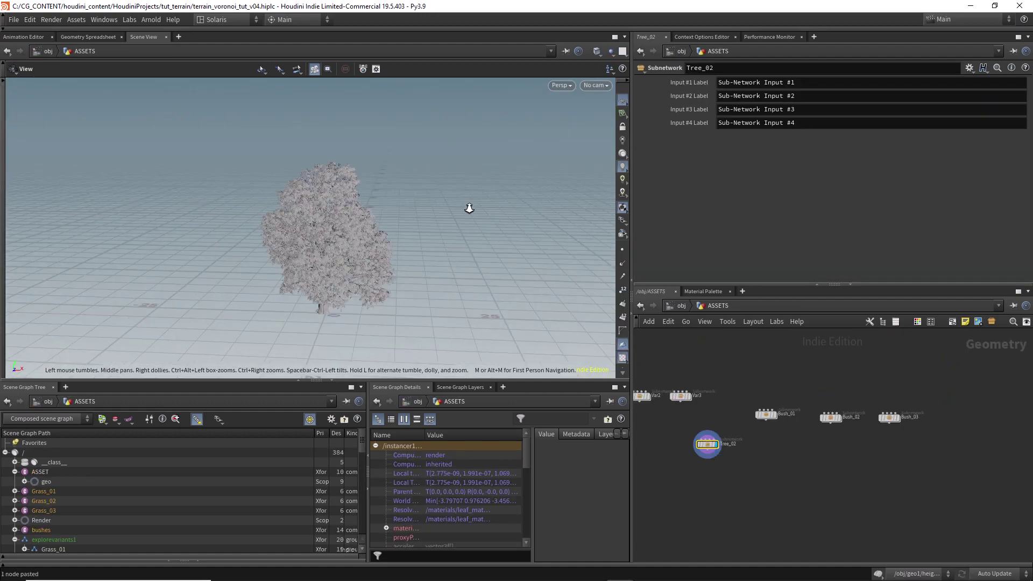
scroll(431, 237, "down", 5)
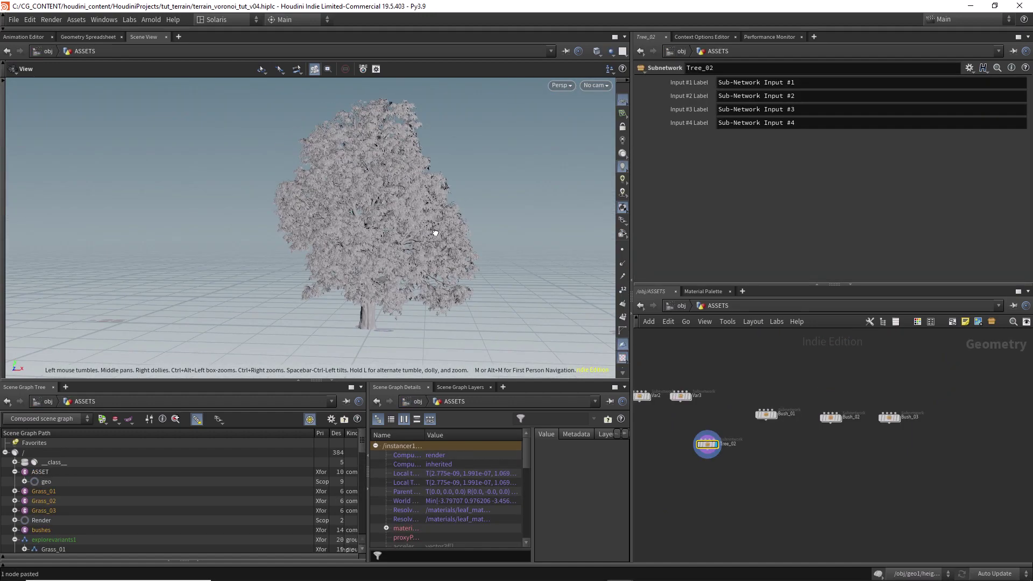
left_click_drag(713, 446, 734, 366)
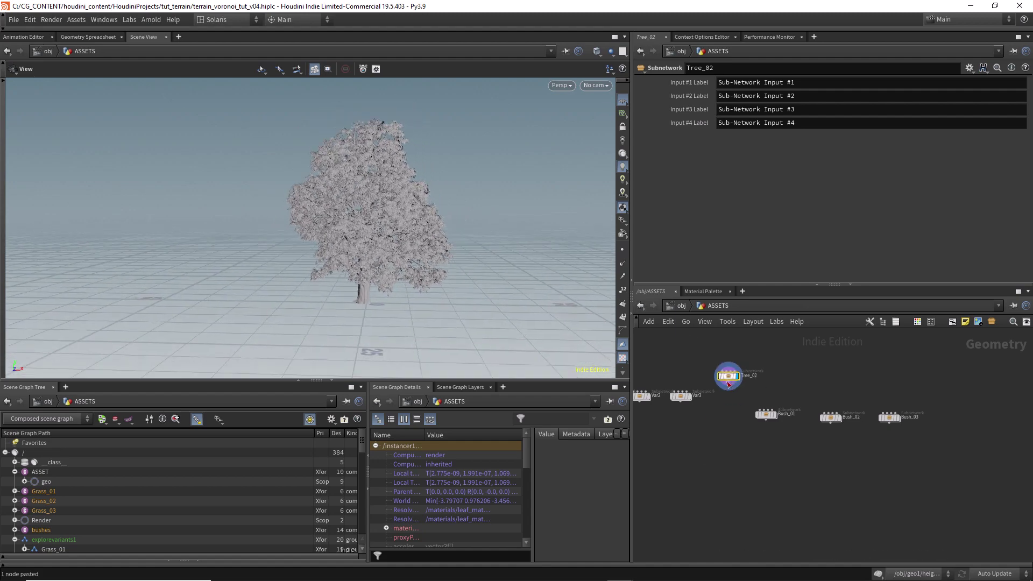
Go to the stage network and duplicate the Grass_01 node chain with its switch beside the last vegetation chain.
left_click(679, 305)
left_click(712, 376)
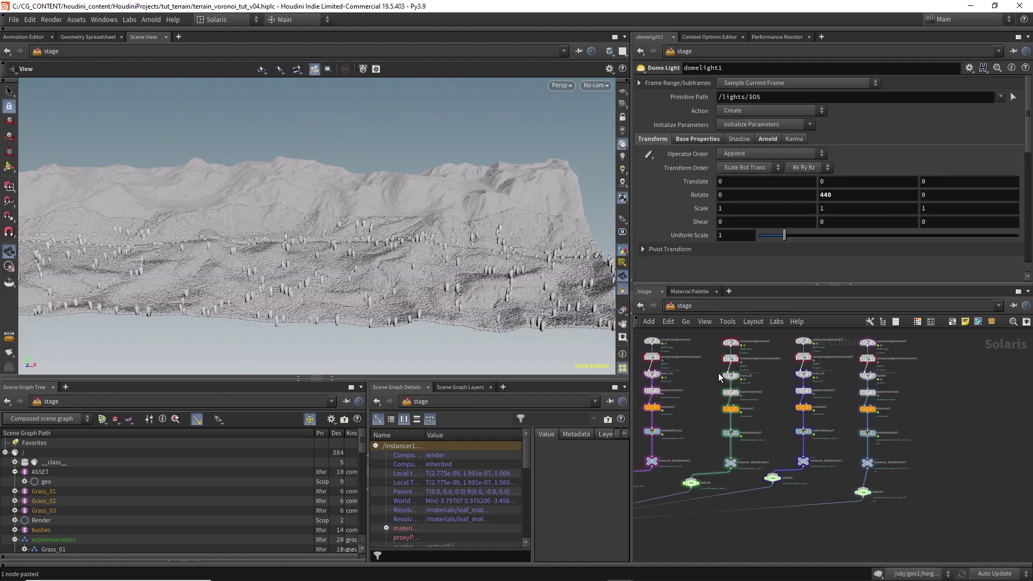
scroll(750, 400, "up", 5)
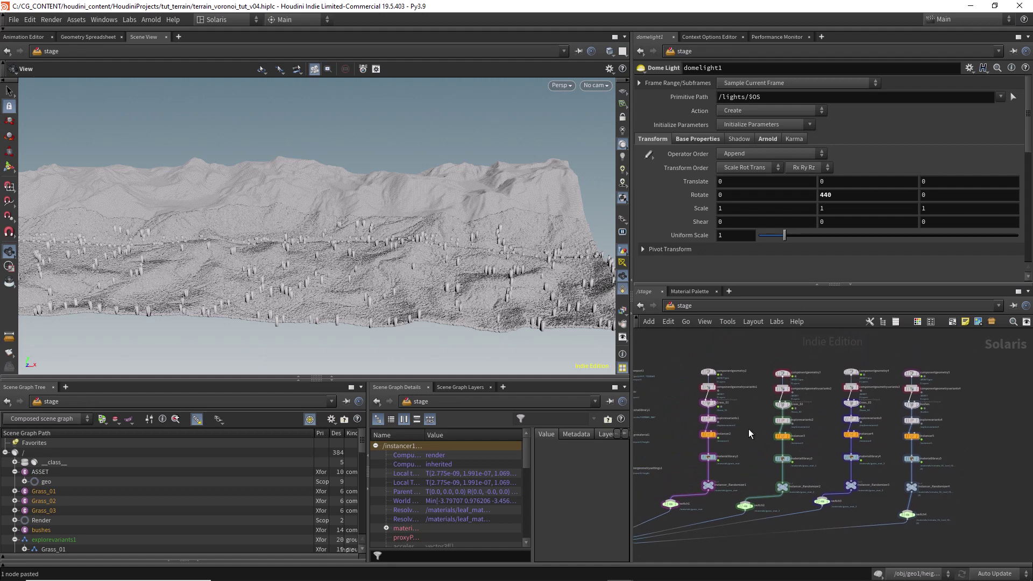
left_click_drag(715, 419, 729, 526)
left_click(650, 534, "shift")
scroll(737, 423, "down", 3)
key("ctrl+v")
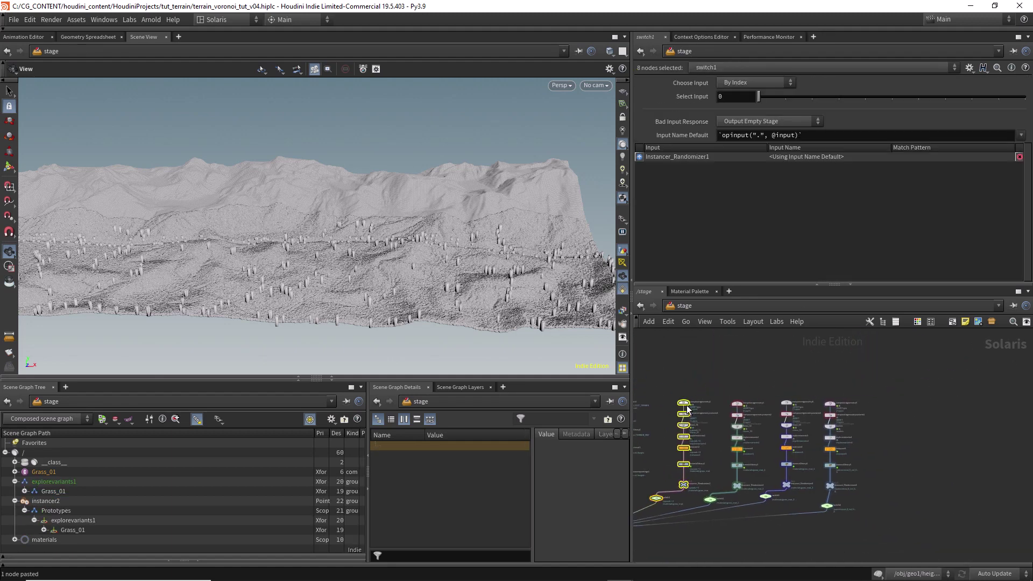
left_click(850, 415)
middle_click_drag(862, 415, 823, 386)
scroll(786, 388, "up", 5)
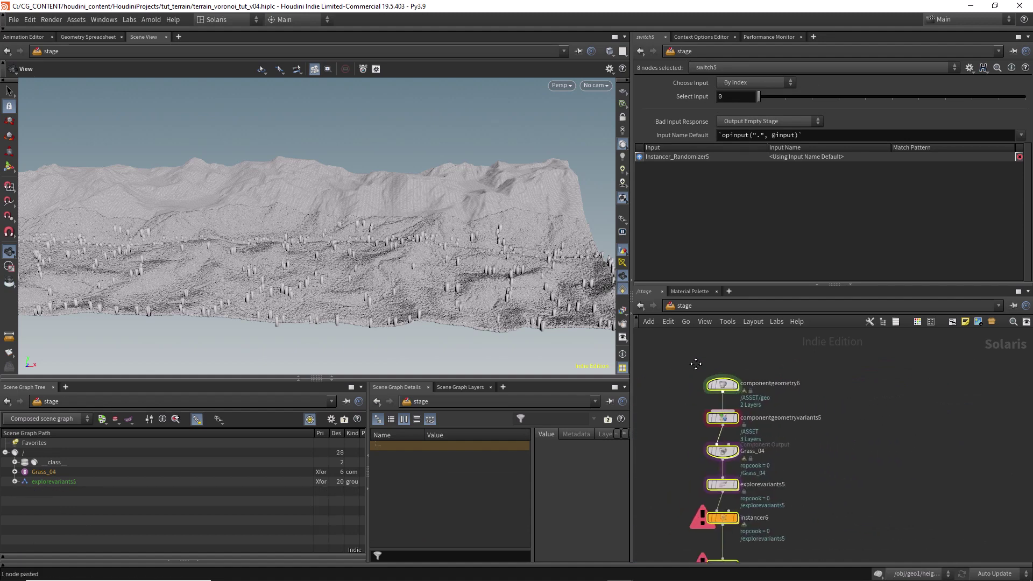
Rename the duplicated chain's component output Tree_02.
left_click_drag(784, 447, 785, 431)
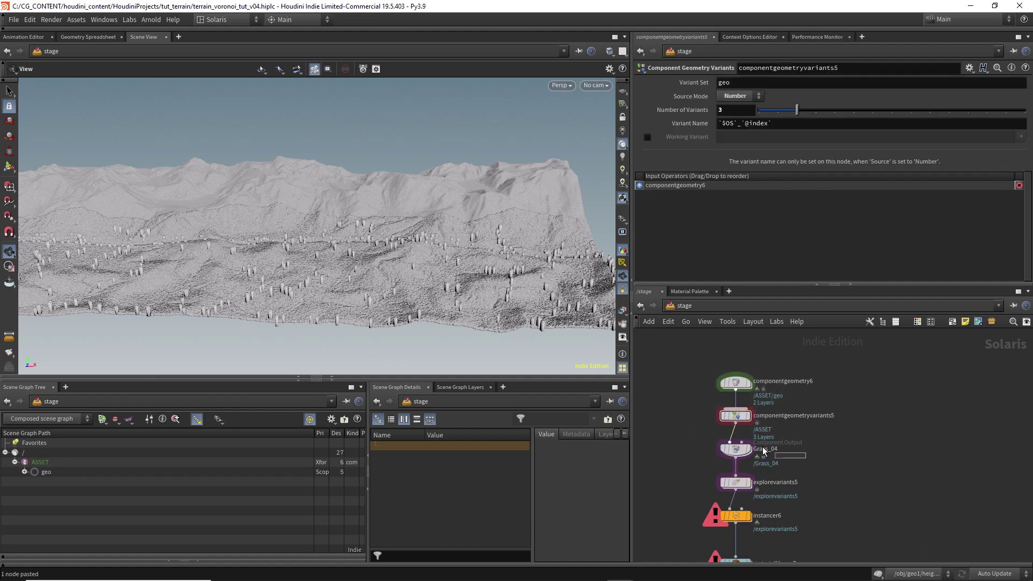
left_click_drag(696, 408, 695, 408)
left_click(734, 446)
left_click(772, 450)
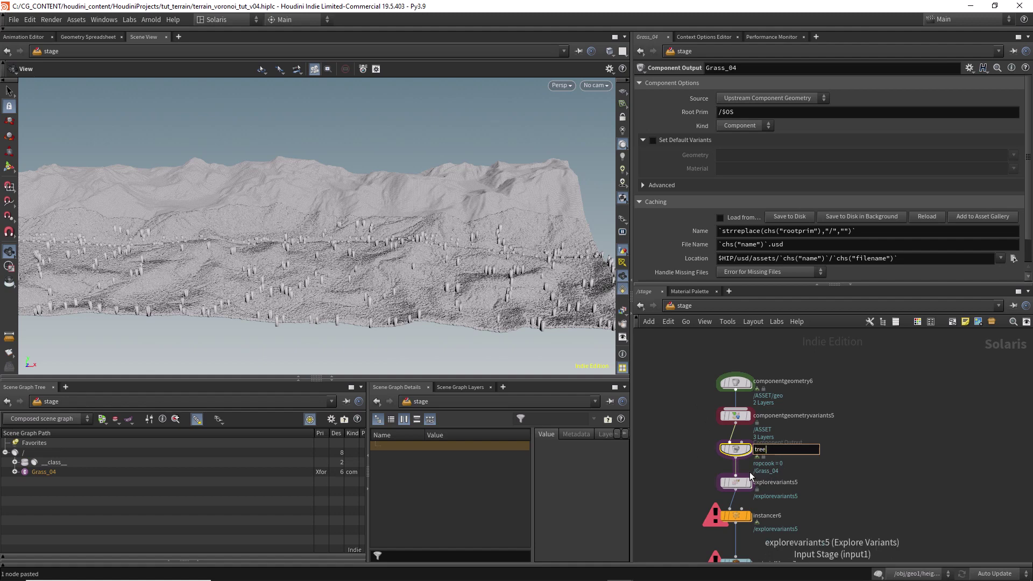
type("Tree_02")
key("Return")
Go inside componentgeometry6 and delete the object merge that feeds the proxy output.
left_click(749, 416)
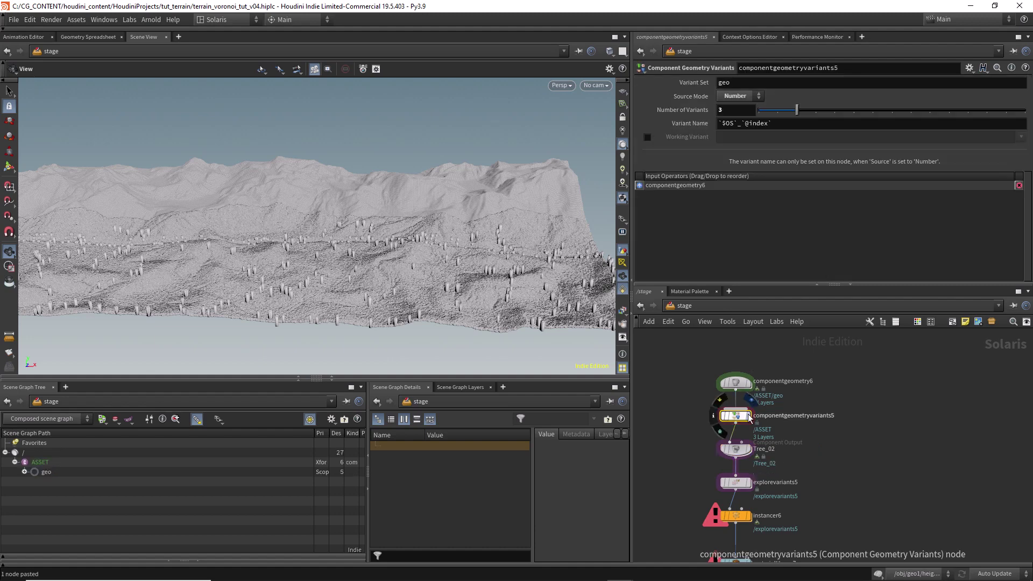
double_click(735, 384)
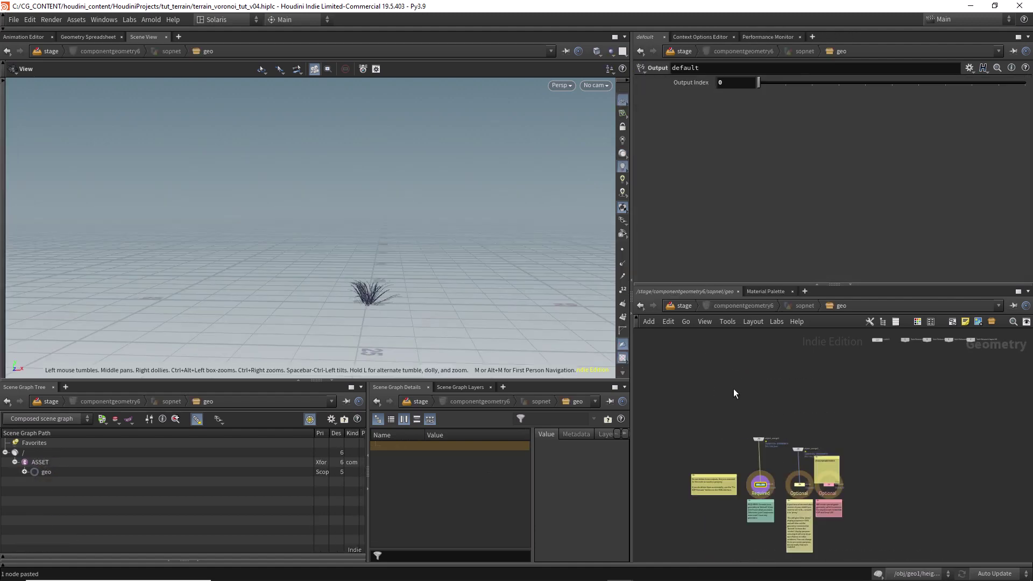
scroll(784, 435, "up", 4)
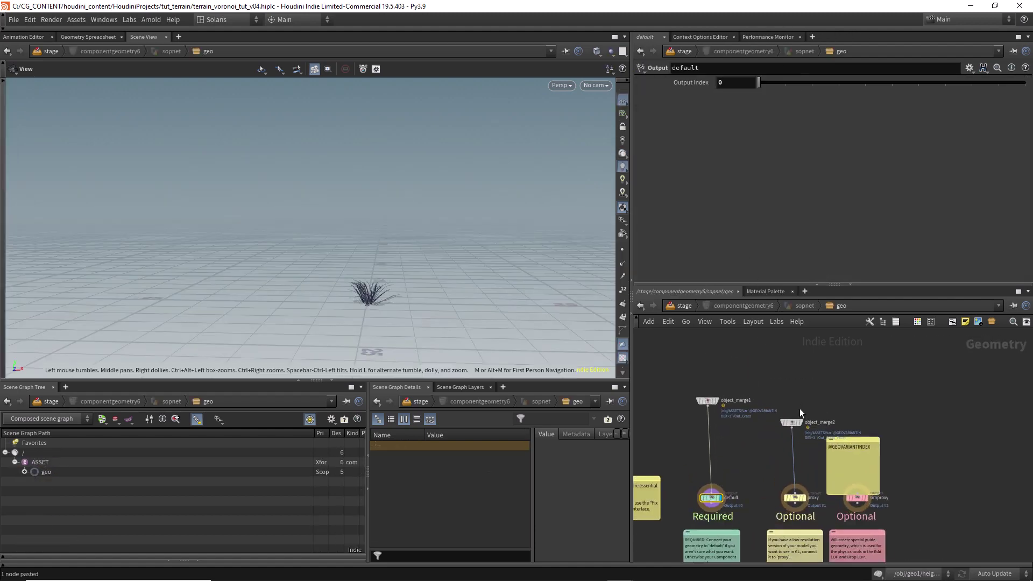
left_click(795, 425)
key("Delete")
Point object_merge1's Object 1 path to the Tree_02 subnetwork in /obj/ASSETS.
left_click(707, 401)
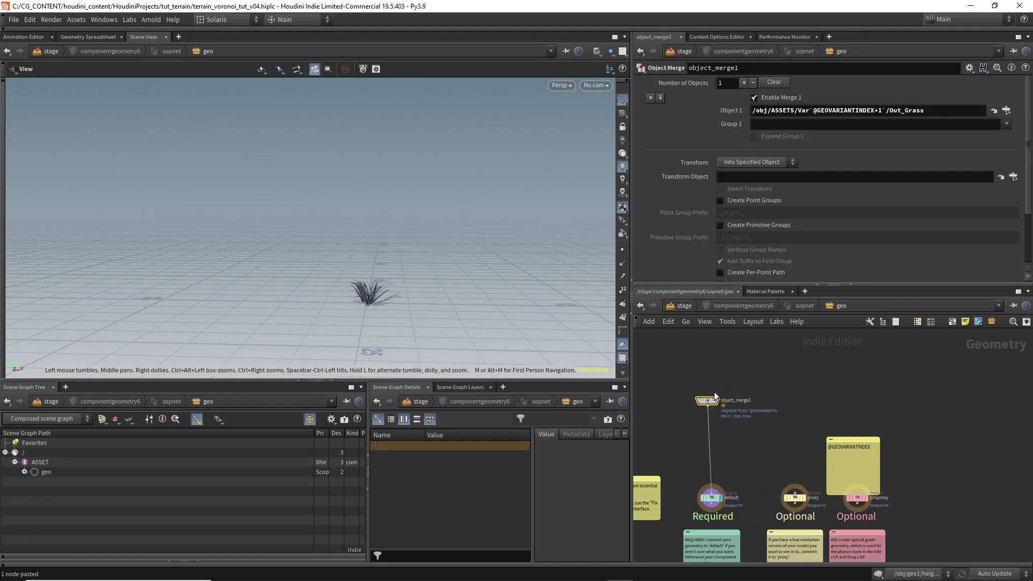
left_click(1006, 110)
scroll(983, 64, "down", 3)
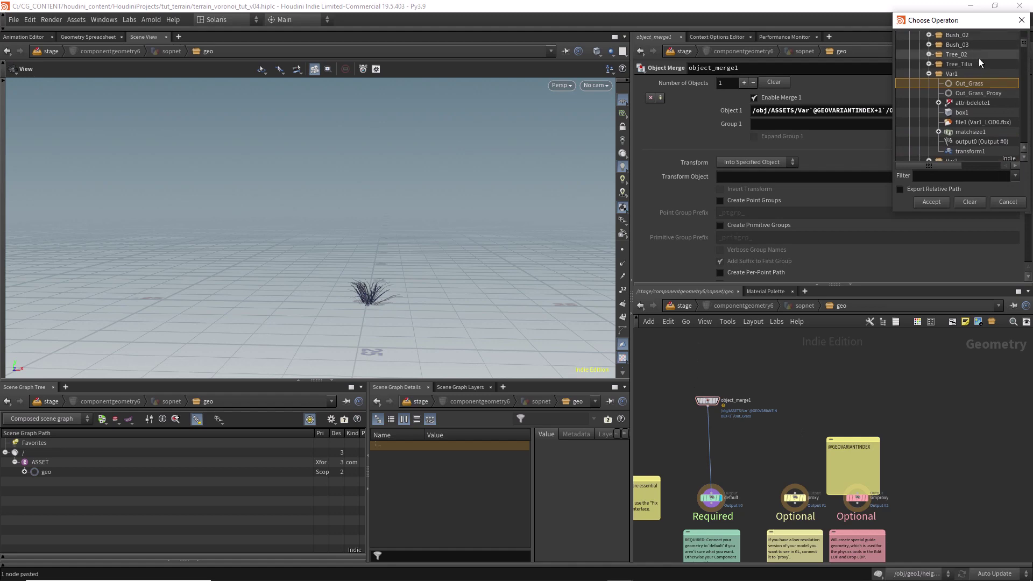
double_click(959, 55)
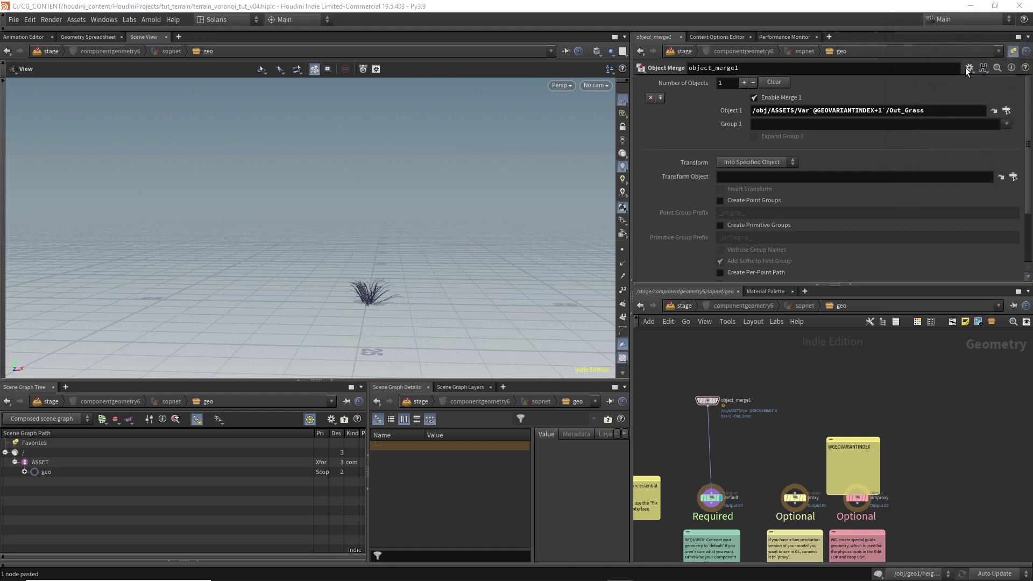
Add a Match Size node and a Box node for the tree's proxy geometry.
left_click(774, 447)
key("Tab")
type("match")
key("Down")
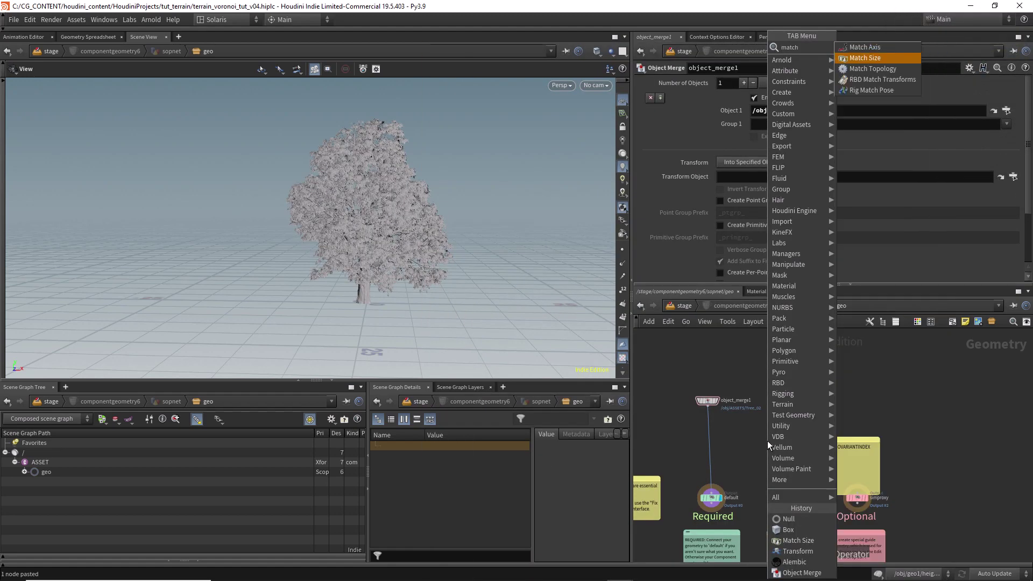
key("Return")
key("Tab")
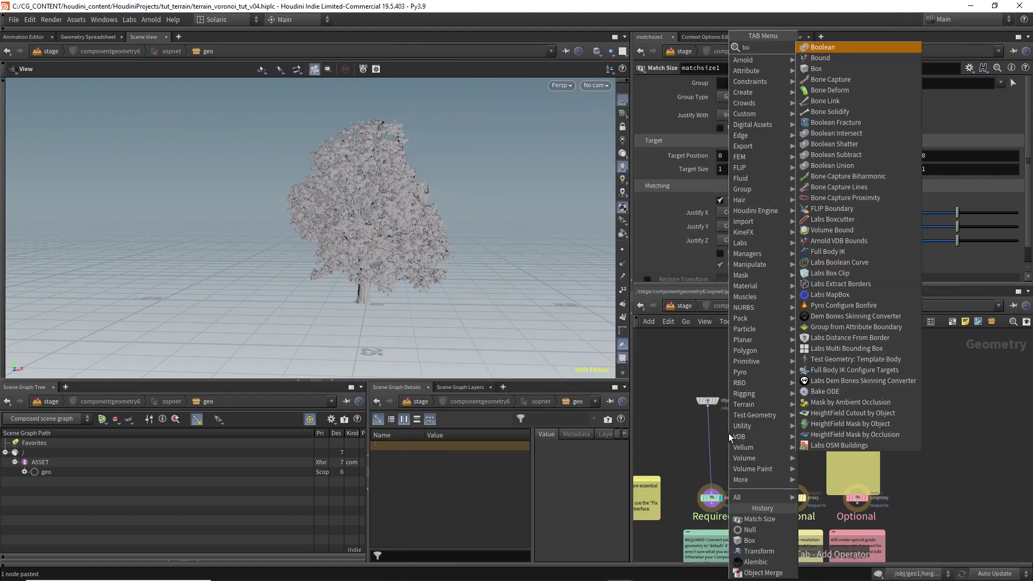
type("box")
key("Return")
Wire the box and the tree merge into Match Size with non-uniform Scale to Fit, and feed it to the proxy output.
left_click_drag(729, 429, 768, 403)
left_click_drag(730, 433, 764, 436)
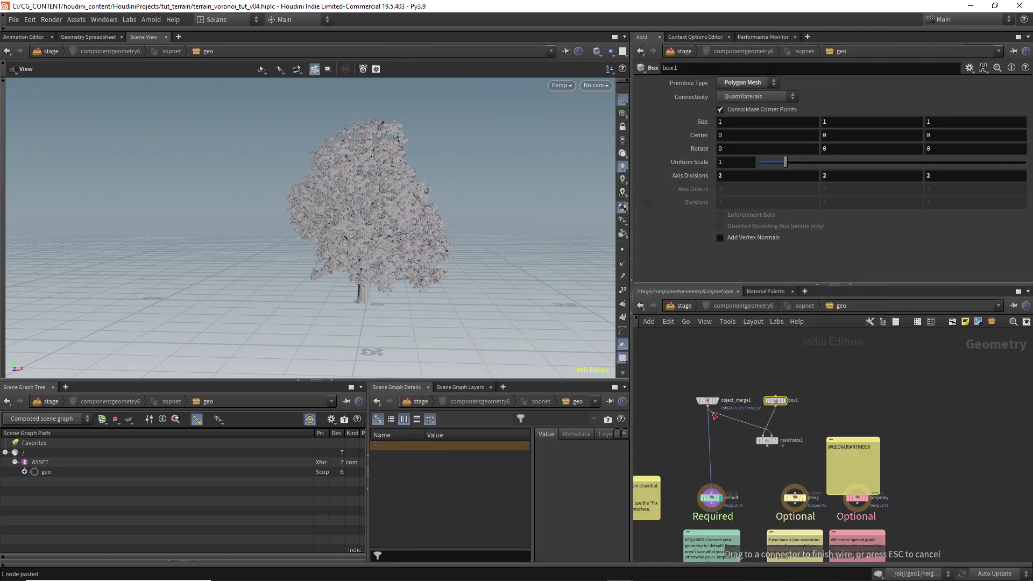
left_click_drag(708, 407, 772, 435)
left_click(768, 442)
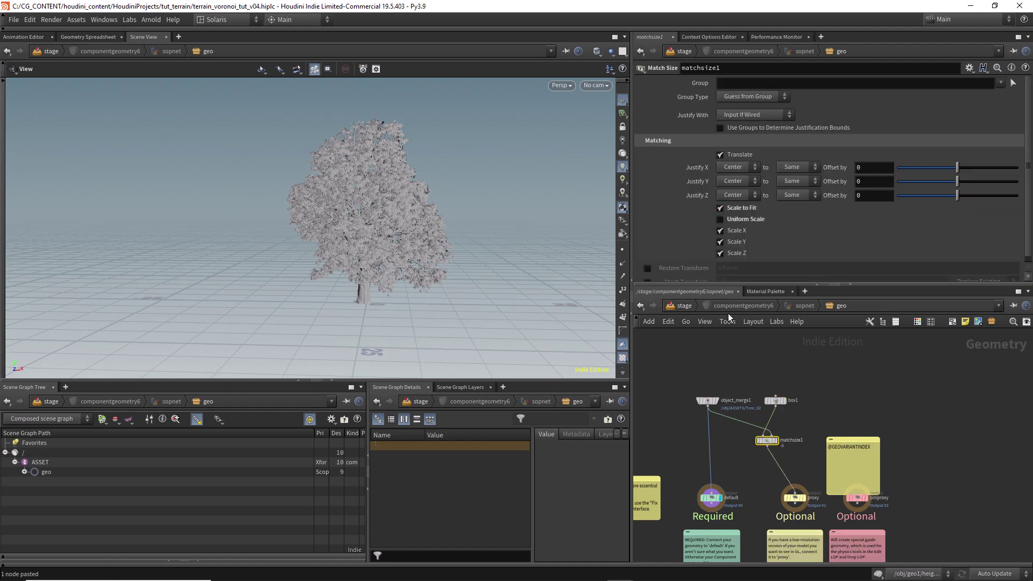
Return to stage, remove componentgeometryvariants5 from the tree chain, and display componentgeometry6 in the viewport.
left_click(685, 307)
left_click(748, 383)
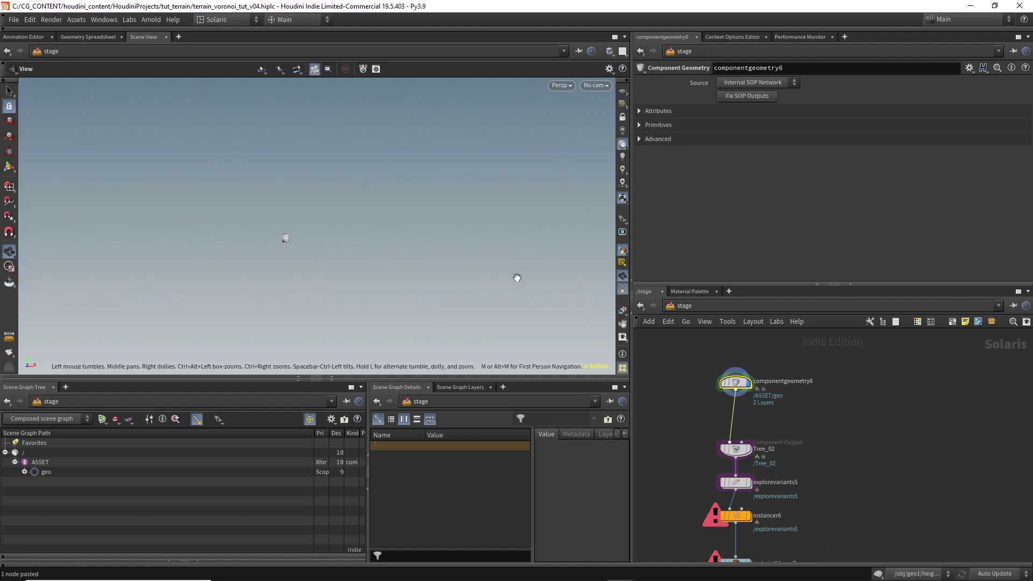
left_click(623, 219)
left_click(632, 253)
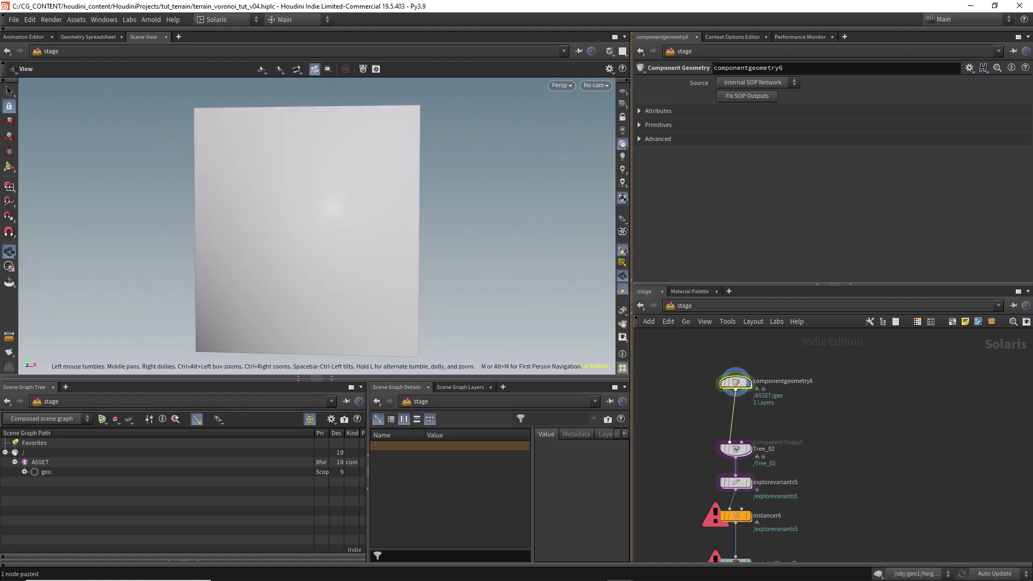
left_click(622, 219)
left_click(631, 252)
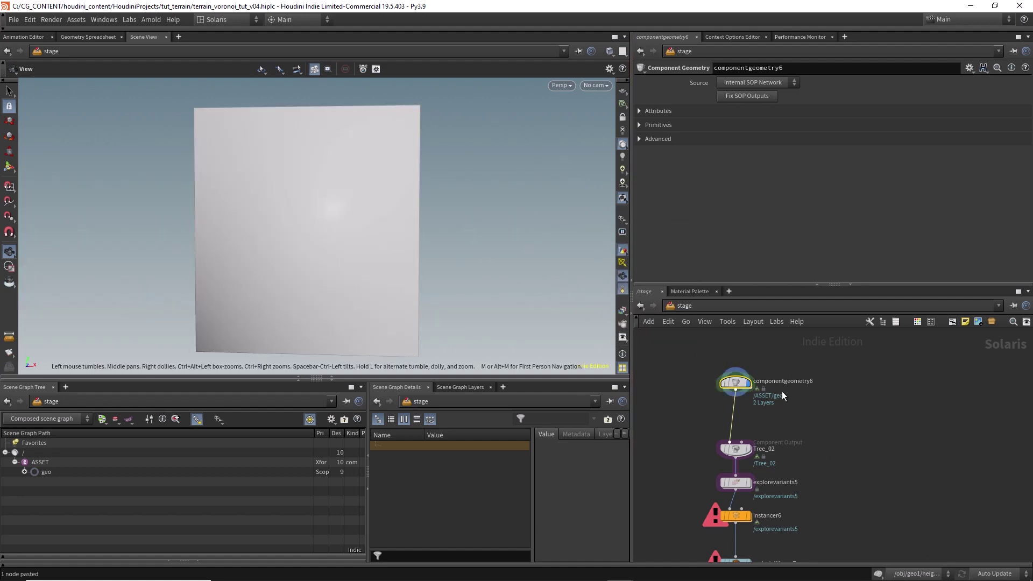
Delete the explorevariants5 node from the Tree_02 chain so the component output feeds instancer6 directly.
scroll(786, 419, "down", 2)
left_click(763, 426)
key("Delete")
Set instancer6's Prototype Primitives to the `lopinputprims('.', 0)` expression and display the instancer.
left_click(742, 463)
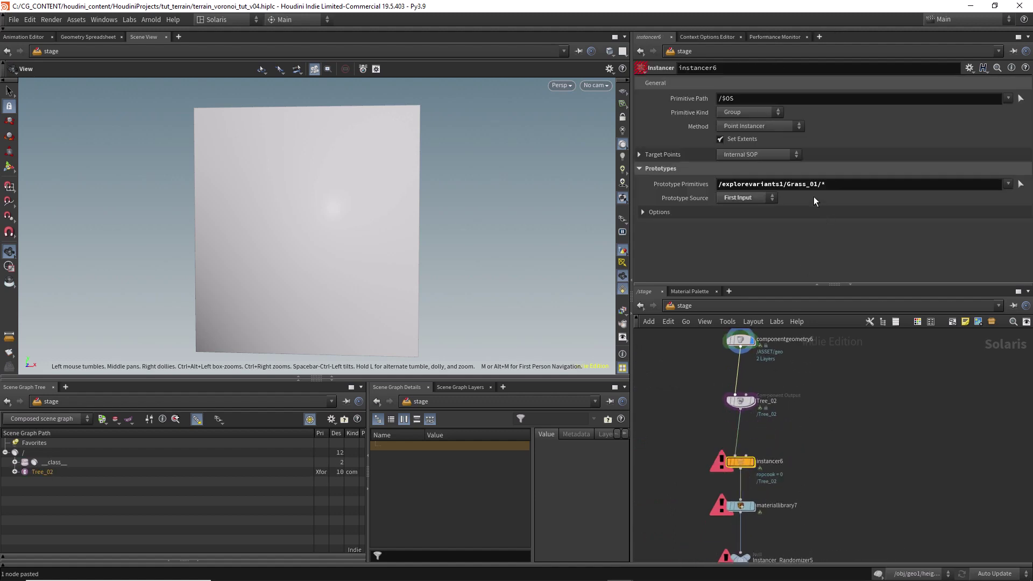
right_click(694, 184)
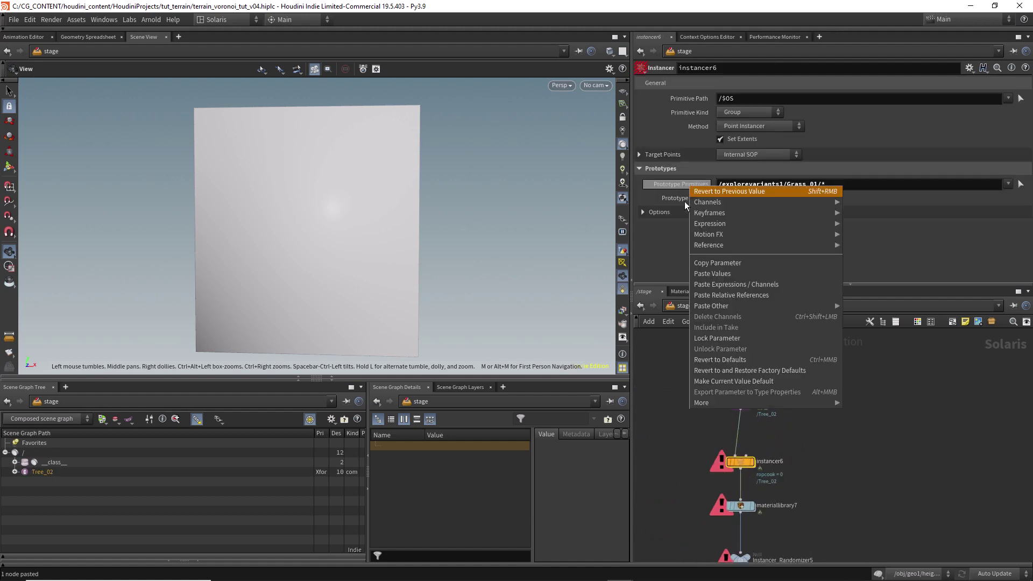
left_click(726, 360)
left_click_drag(801, 183, 817, 175)
type("0")
key("Return")
left_click(749, 461)
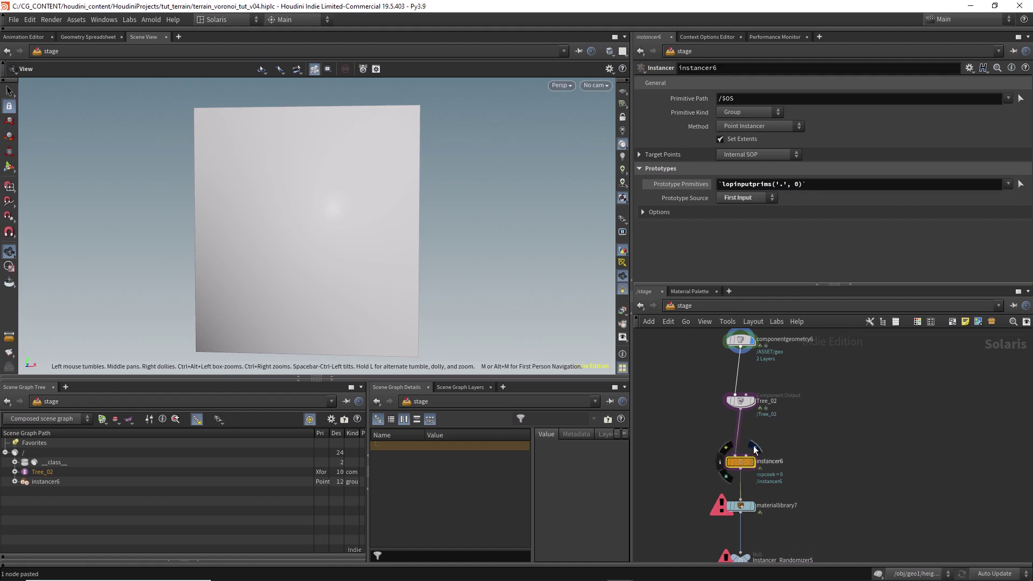
mouse_move(334, 249)
left_mouse_down()
mouse_move(117, 236)
mouse_move(319, 246)
left_mouse_up()
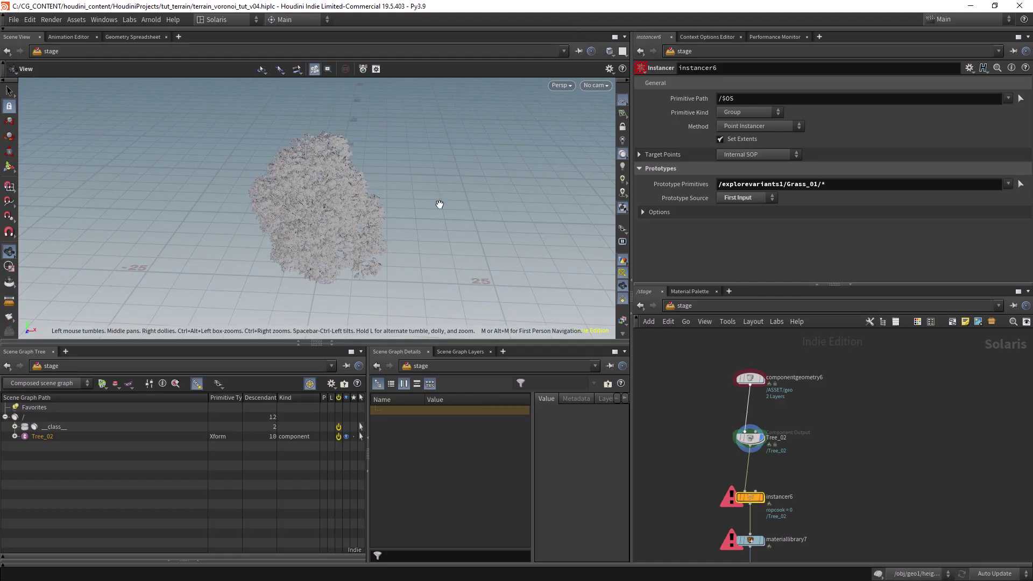
Point instancer6's Prototype Primitives at its first input with `lopinputprims('.', 0)`, display the node and frame the instanced Tree_02 proxies.
left_click_drag(483, 198, 417, 217)
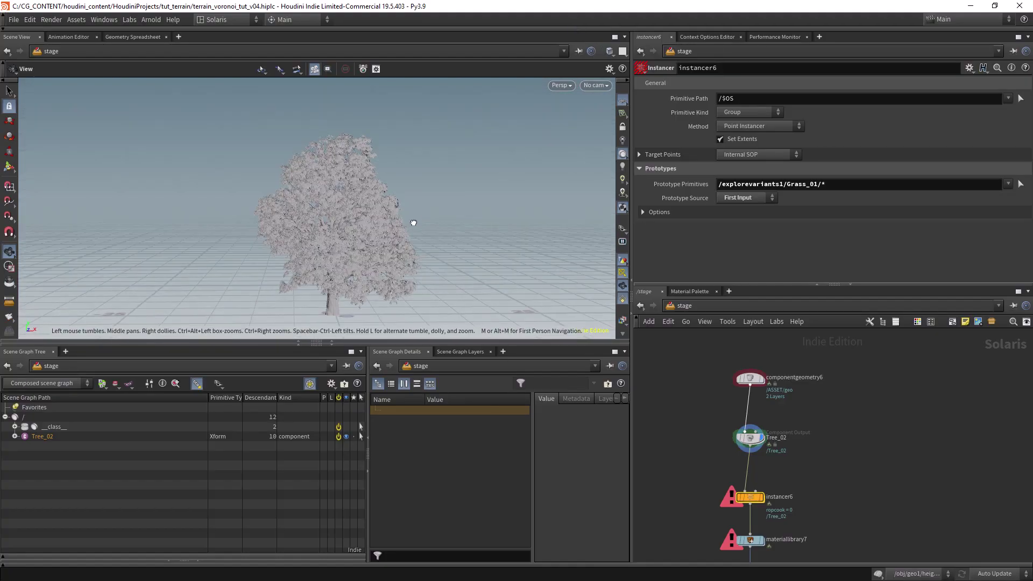
scroll(693, 395, "up", 2)
left_click(755, 406)
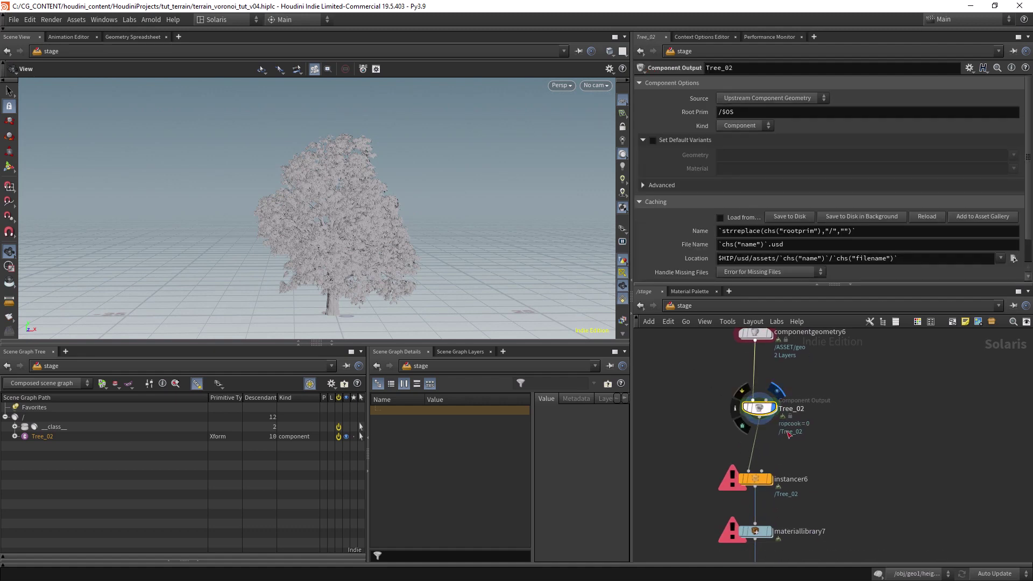
middle_click_drag(764, 410, 755, 372)
left_click(746, 439)
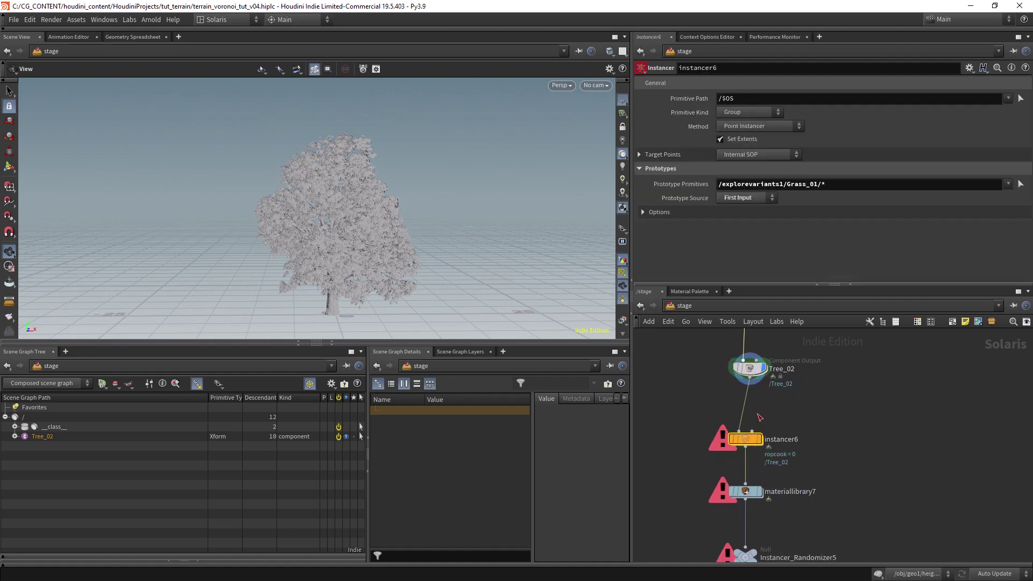
right_click(696, 178)
left_click(721, 356)
double_click(795, 184)
type("0")
key("Return")
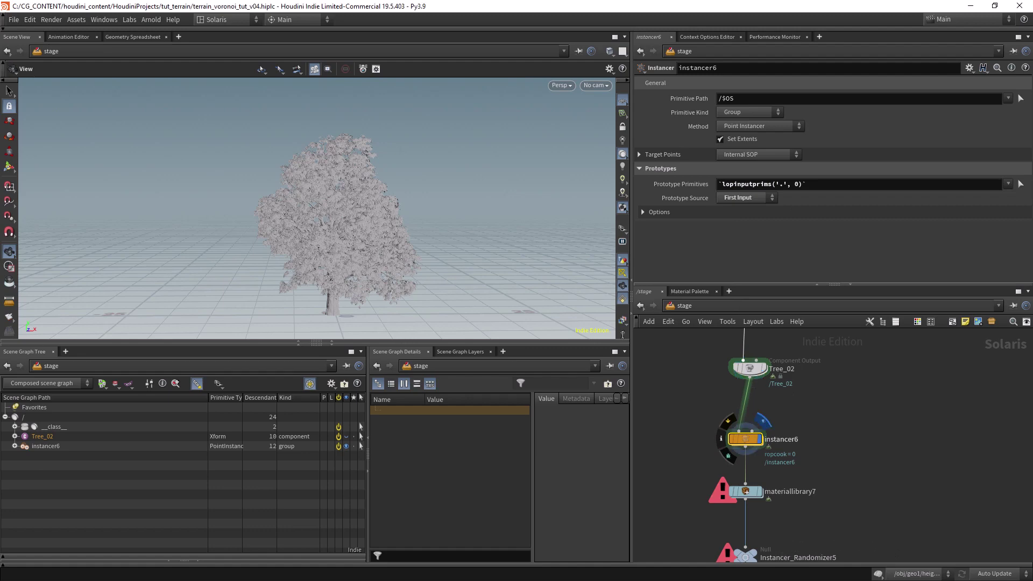
key("h")
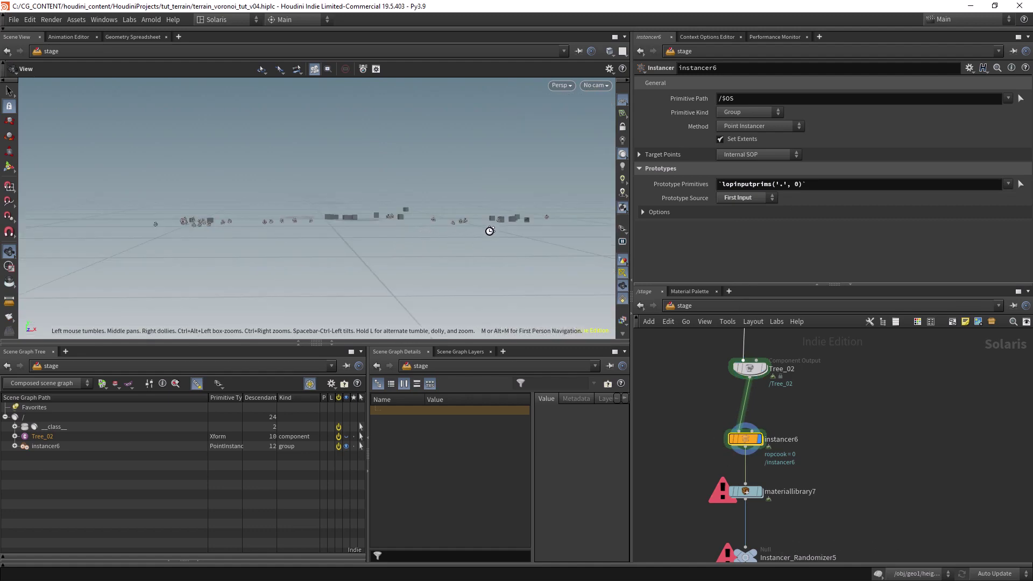
left_click_drag(456, 214, 414, 261)
Paste the copied tree shader nodes into materiallibrary7 and refill its cleared material list with bark_mat2 and leaf_mat2.
middle_click_drag(691, 387, 707, 334)
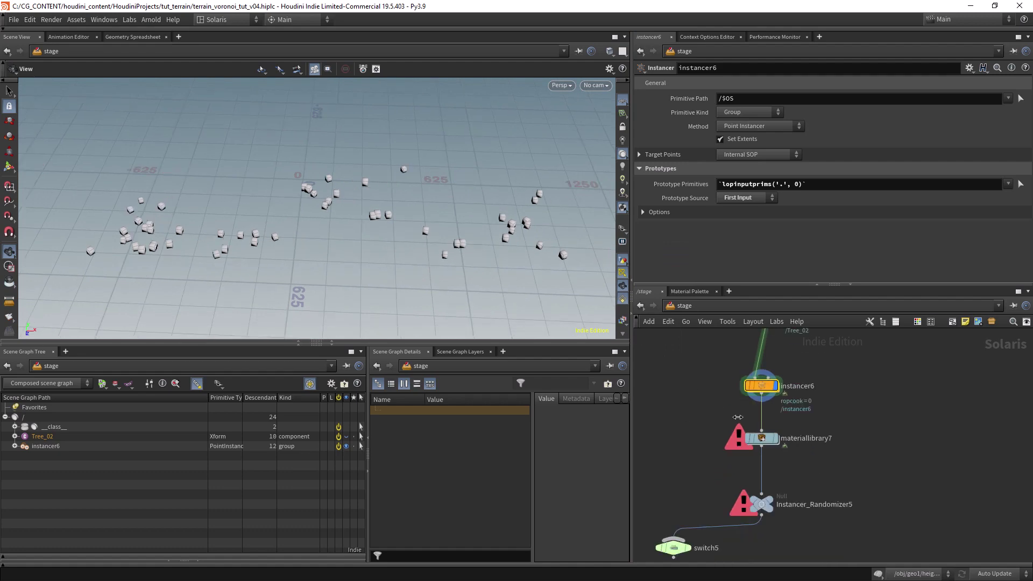
left_click(761, 437)
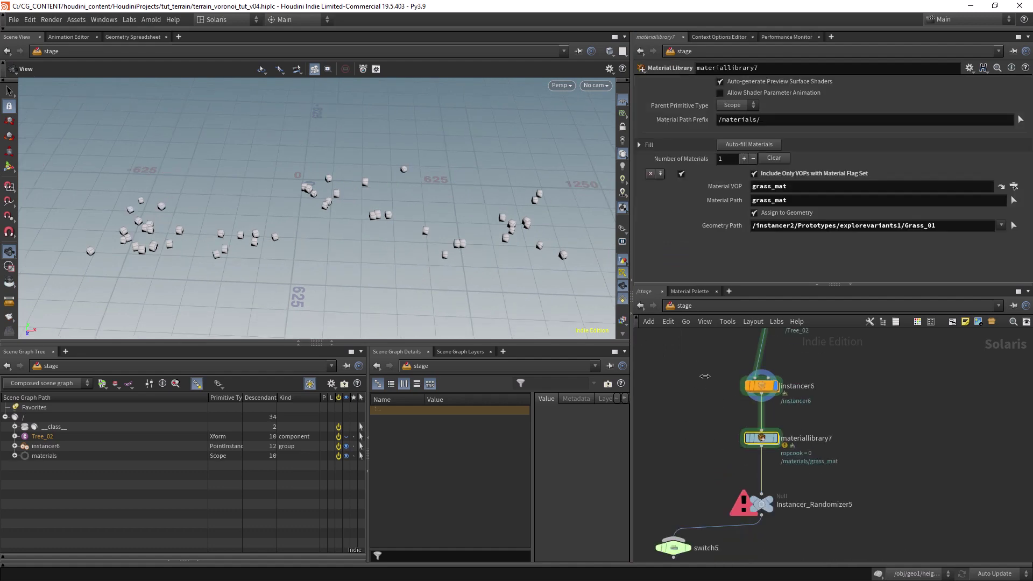
key("Return")
key("ctrl+v")
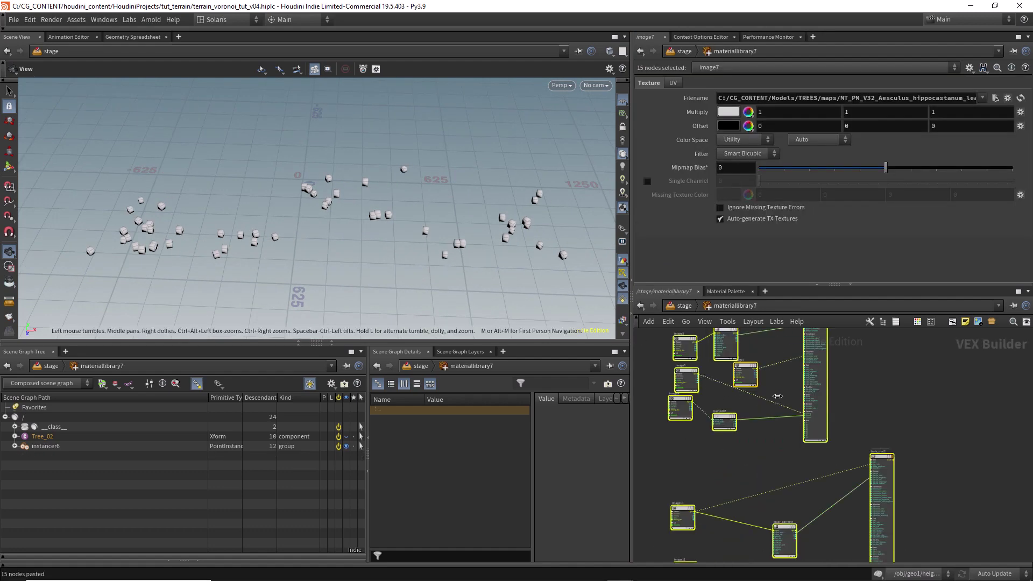
left_click(684, 305)
left_click(774, 158)
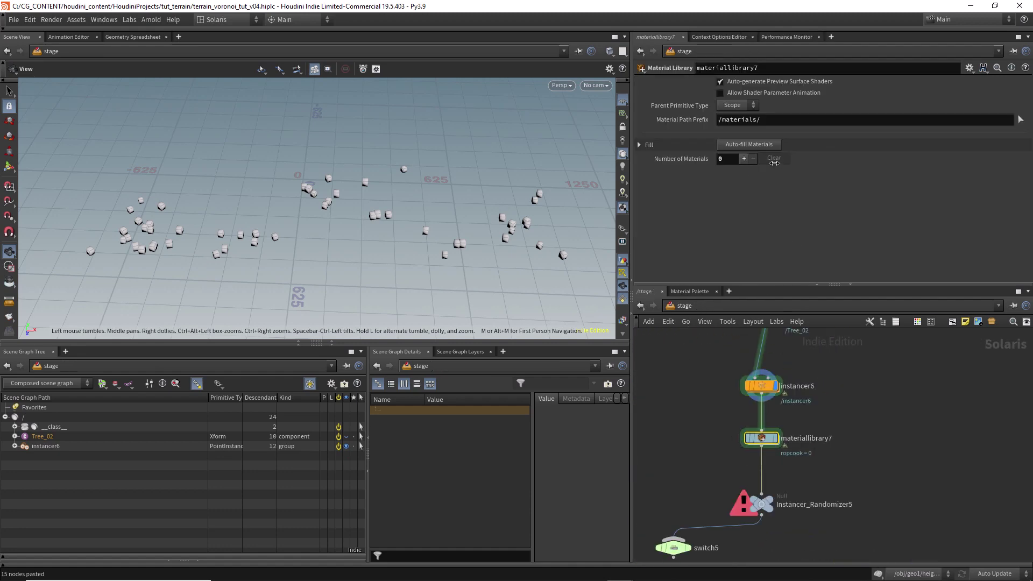
left_click(759, 144)
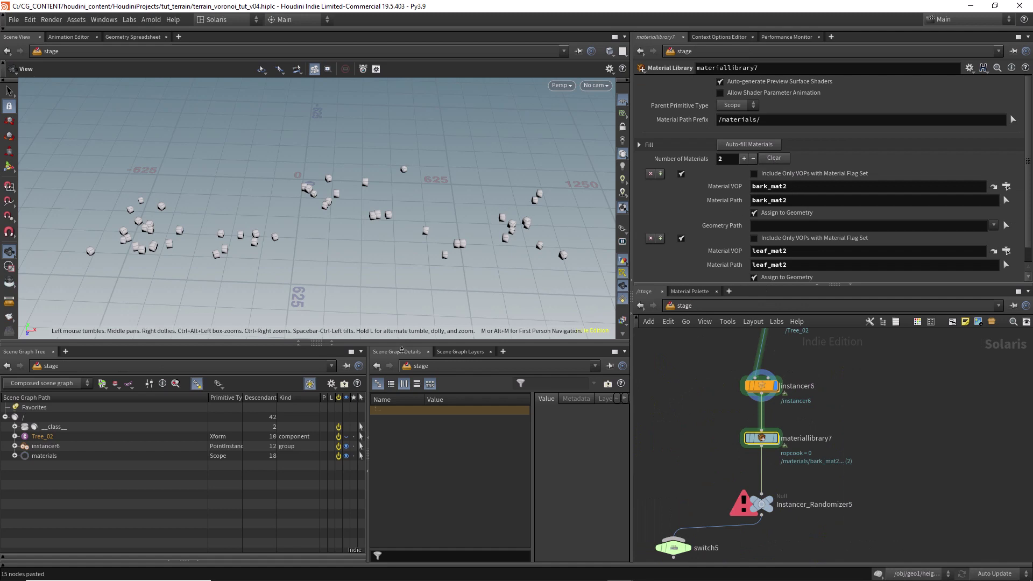
Expand instancer6's Tree_02 prototype in the scene graph to the leafs and trunk geometry and widen the path column.
middle_click_drag(704, 366, 708, 402)
left_click(15, 446)
left_click(24, 456)
left_click(34, 465)
left_click(44, 475)
left_click(54, 494)
left_click(64, 504)
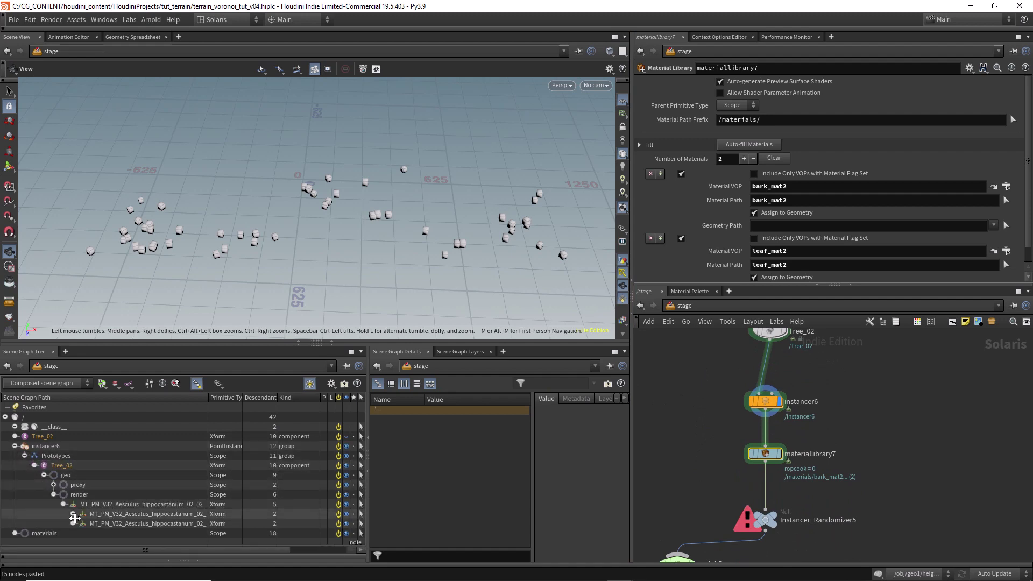
left_click(73, 514)
left_click_drag(203, 398, 267, 395)
In materiallibrary7, set the geometry path of bark_mat2 to *leafs and of leaf_mat2 to *_trunk.
left_click(778, 224)
type("*leafs")
key("Return")
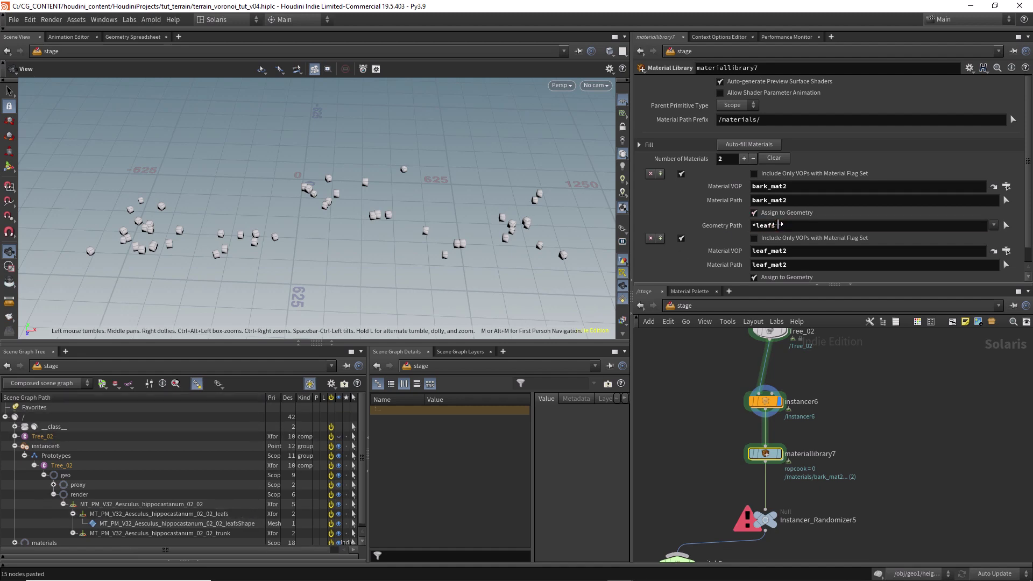
scroll(1022, 219, "down", 1)
left_click(790, 274)
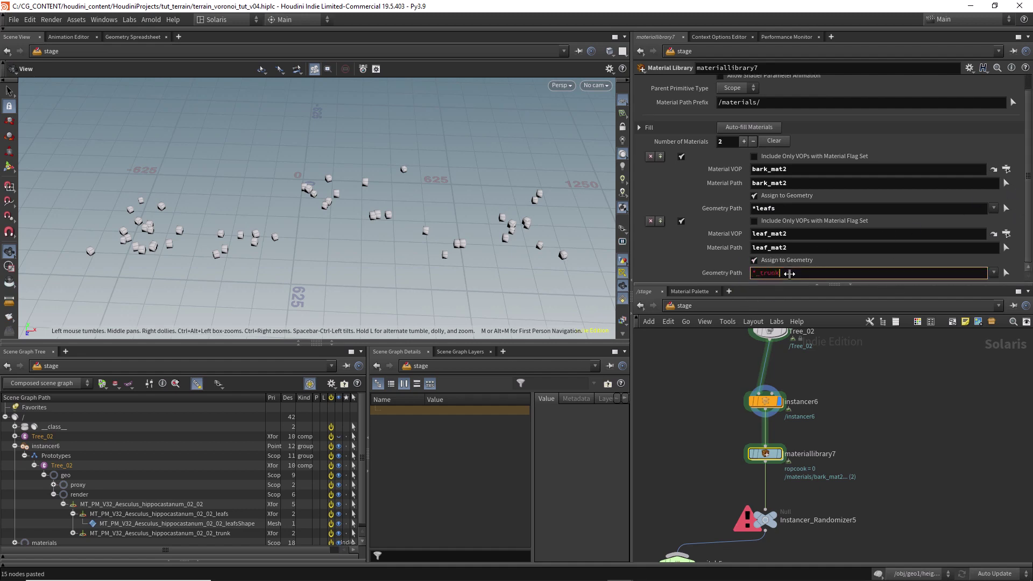
type("*_trunk")
key("Return")
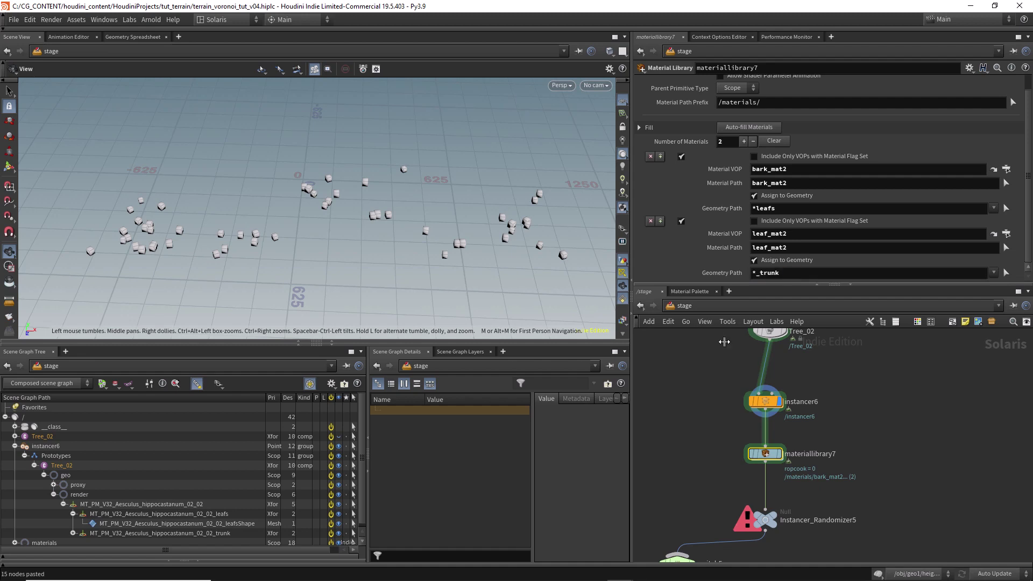
Display switch5, then open instancer6's internal network and check the source of object_merge1.
scroll(692, 415, "down", 2)
left_click(715, 474)
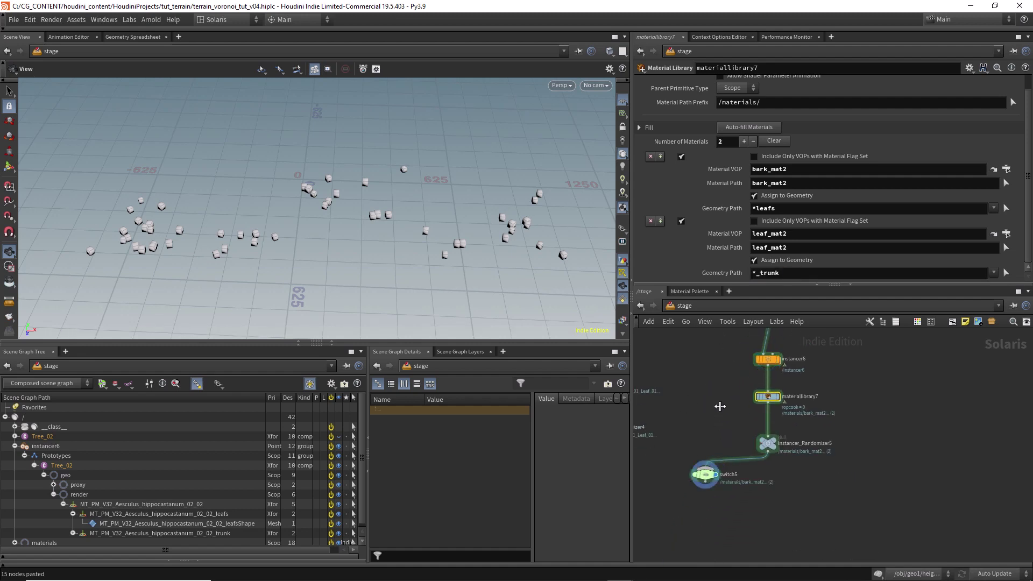
middle_click_drag(719, 407, 692, 417)
scroll(743, 420, "down", 3)
scroll(743, 420, "up", 2)
double_click(784, 422)
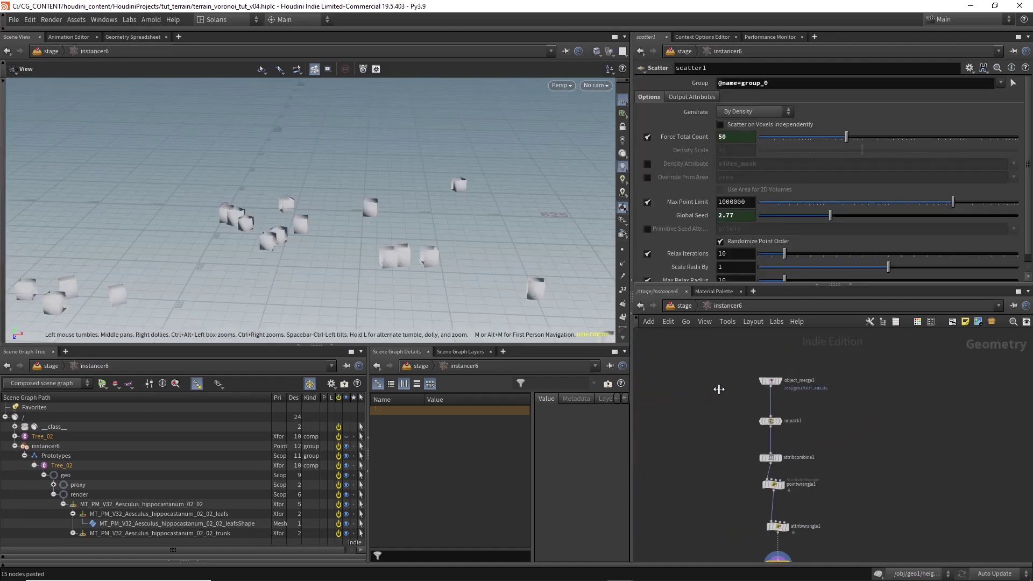
scroll(723, 391, "up", 2)
left_click(781, 379)
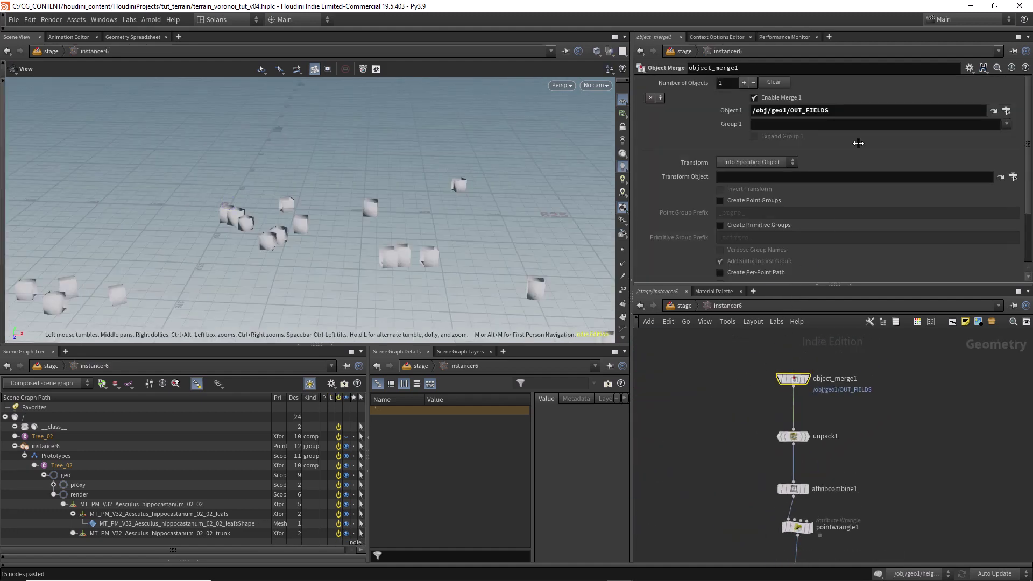
scroll(732, 438, "down", 1)
middle_click_drag(731, 438, 712, 406)
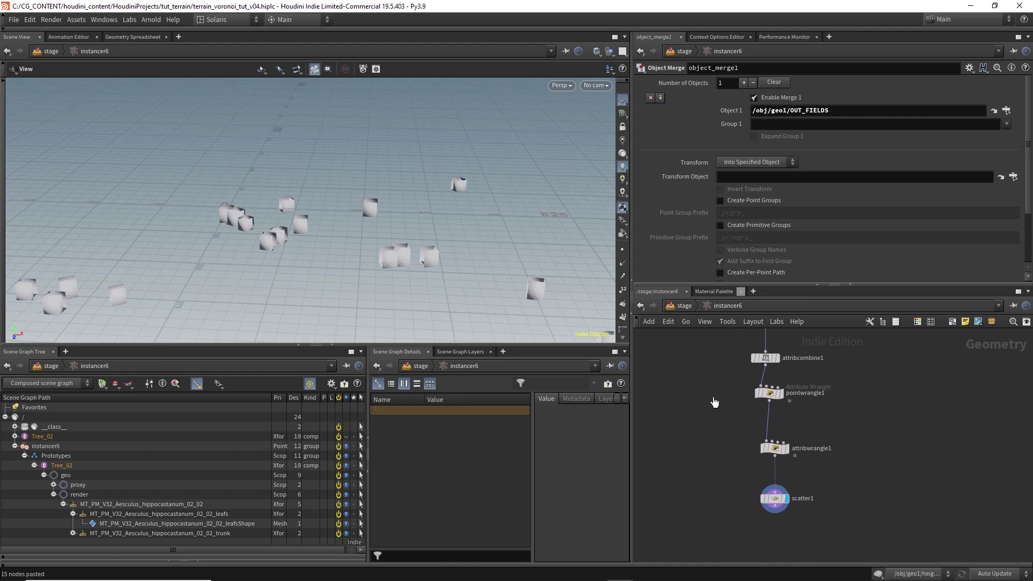
mouse_move(780, 452)
left_click(774, 498)
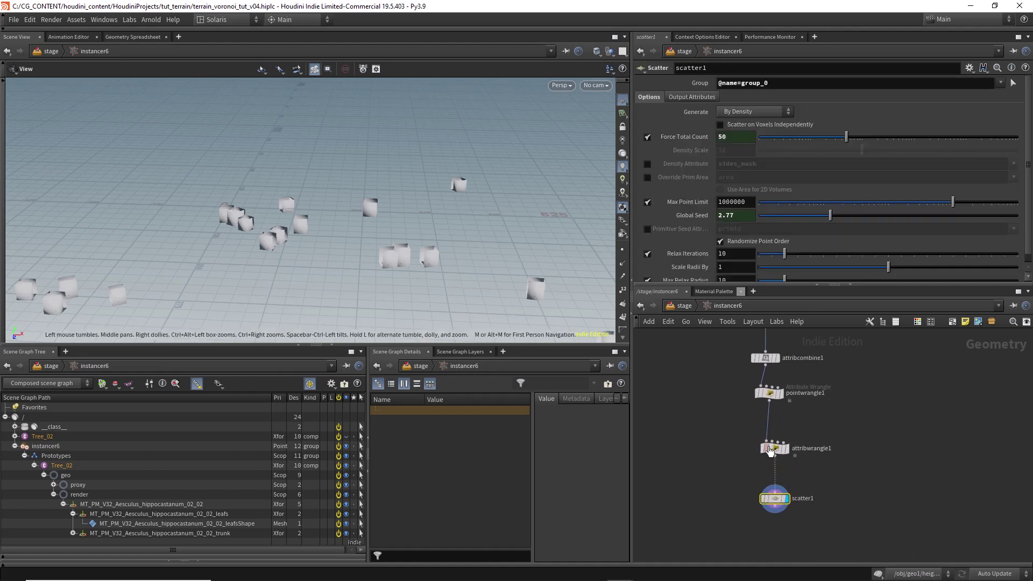
scroll(371, 260, "down", 5)
left_click_drag(376, 247, 496, 233)
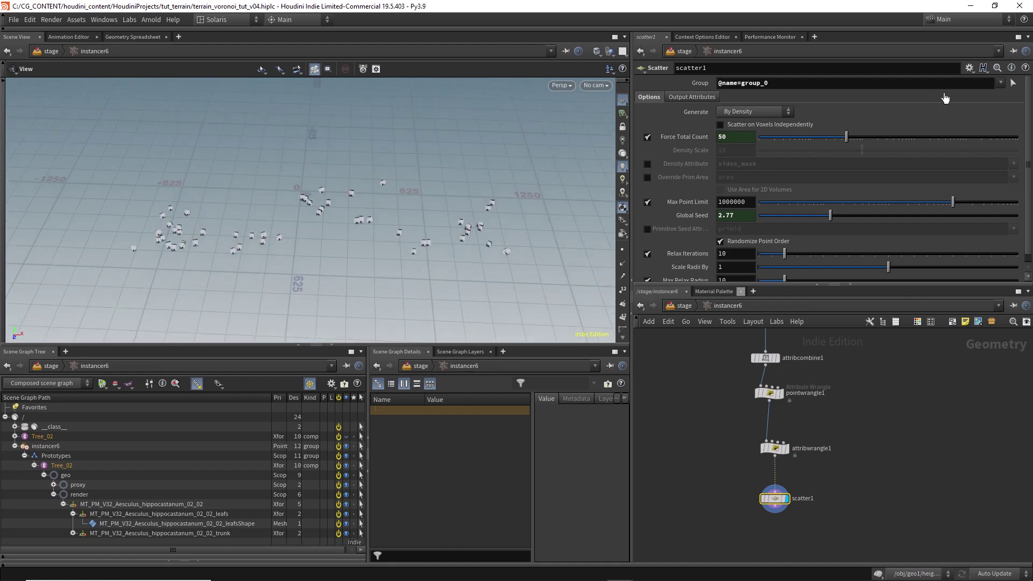
left_click(998, 84)
left_click(990, 115)
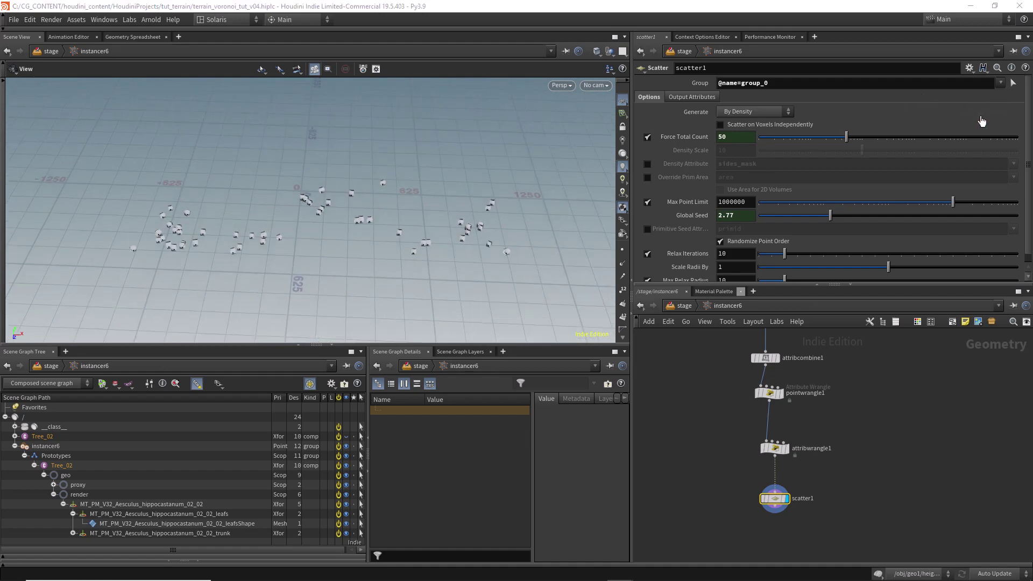
scroll(470, 218, "up", 5)
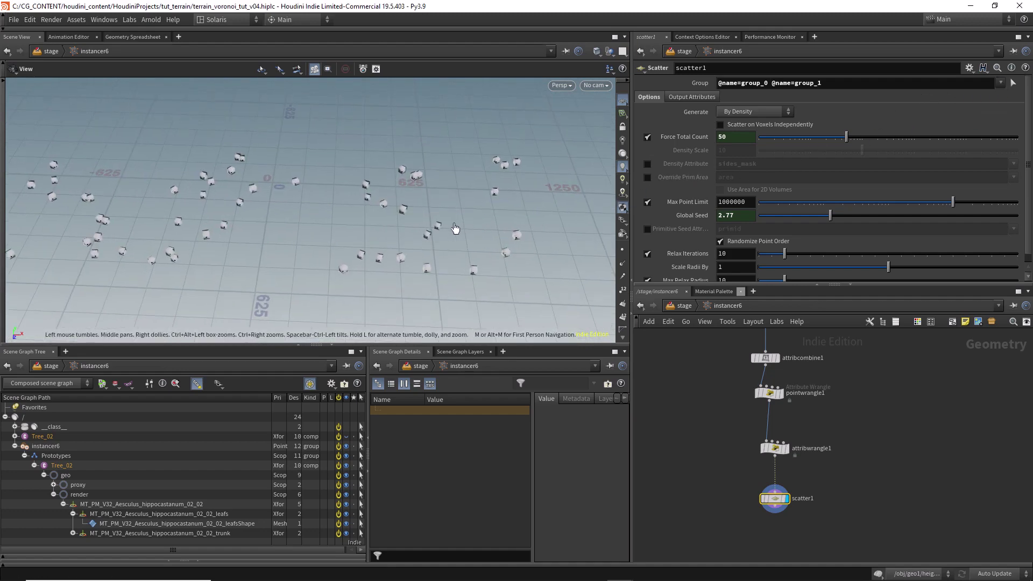
Return to stage, wire switch5 into the main merge, and display the last node of the chain to show the full terrain.
left_click(684, 306)
scroll(344, 286, "down", 3)
middle_click_drag(733, 538, 823, 433)
left_click(822, 429)
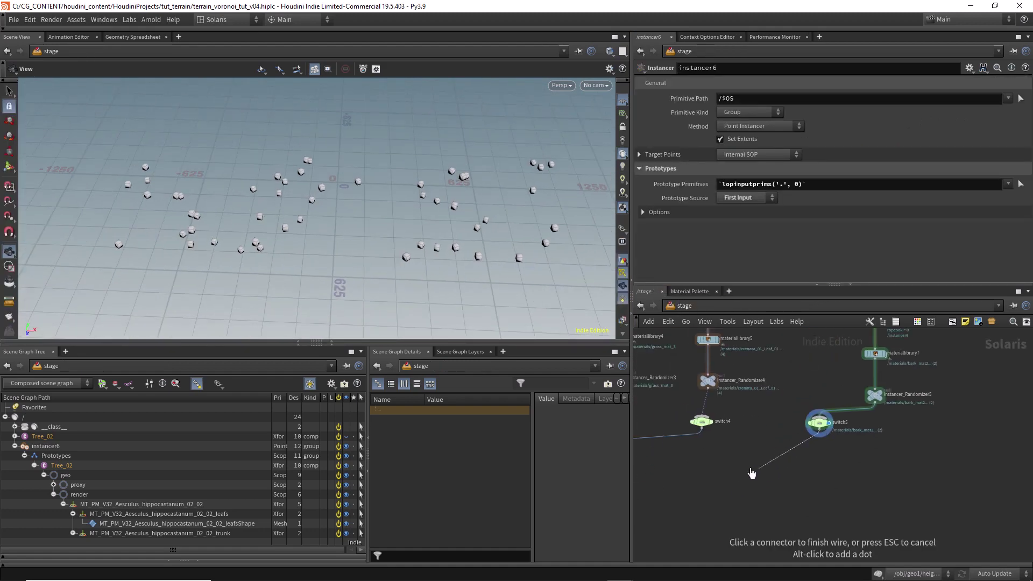
scroll(857, 427, "down", 4)
left_click(729, 419)
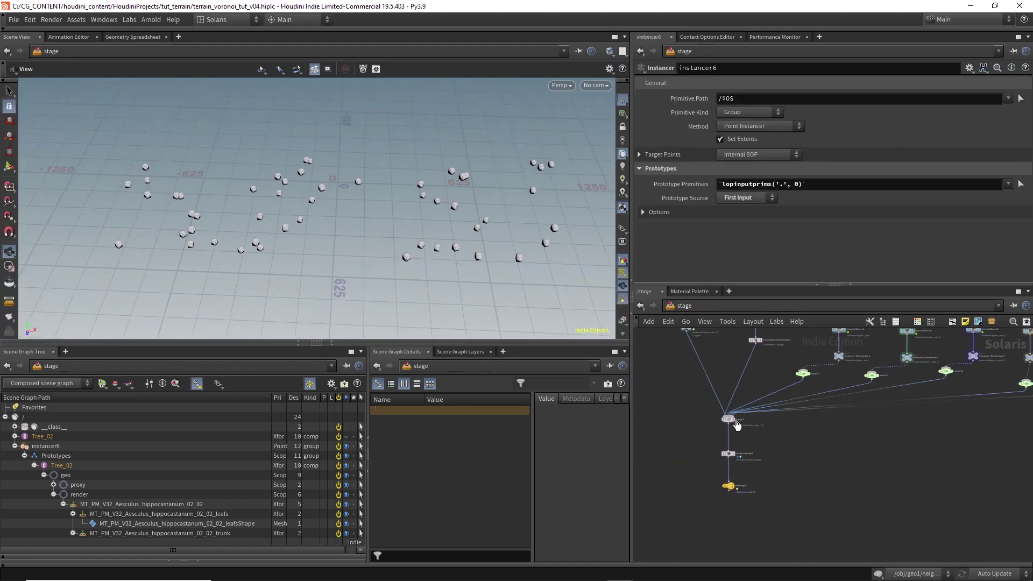
left_click(729, 486)
scroll(478, 263, "up", 5)
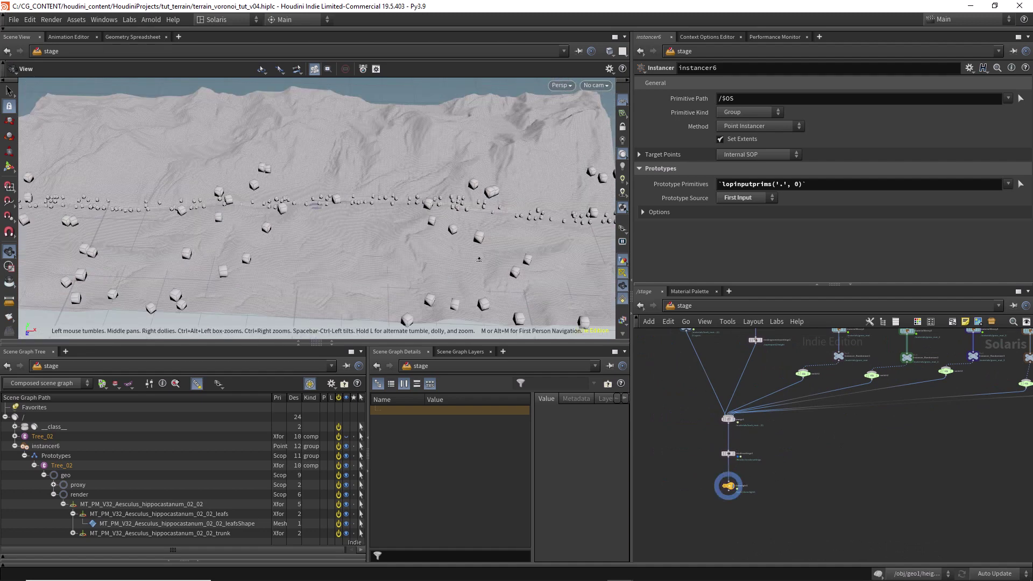
scroll(478, 263, "down", 3)
left_click_drag(478, 263, 476, 291)
middle_click_drag(702, 357, 662, 432)
middle_click_drag(812, 372, 766, 407)
scroll(791, 418, "up", 3)
left_click(815, 444)
left_click(815, 455)
key("ctrl+z")
Clear the Group field of scatter1 inside instancer6 and return to the stage network.
double_click(813, 432)
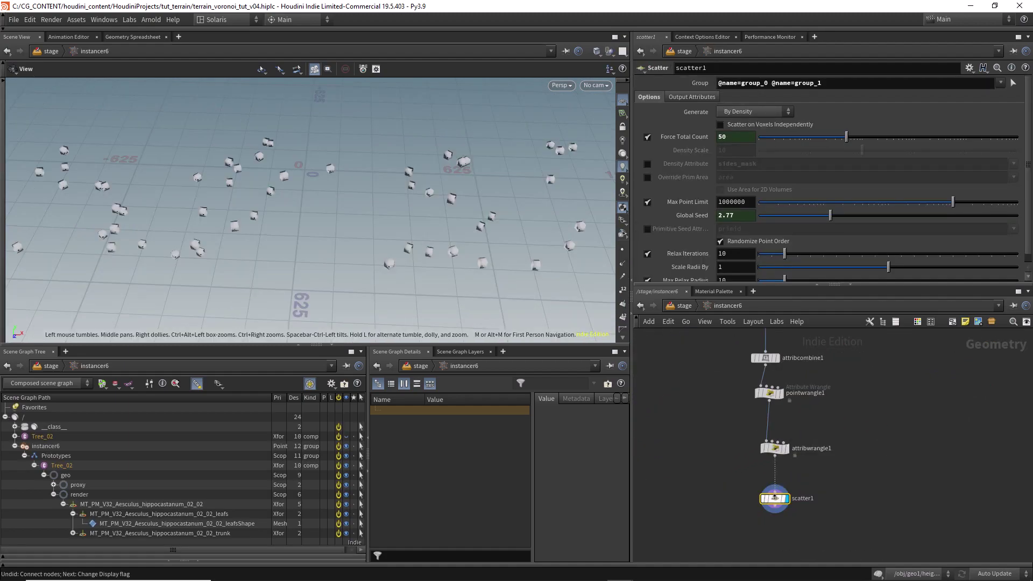
left_click(1000, 83)
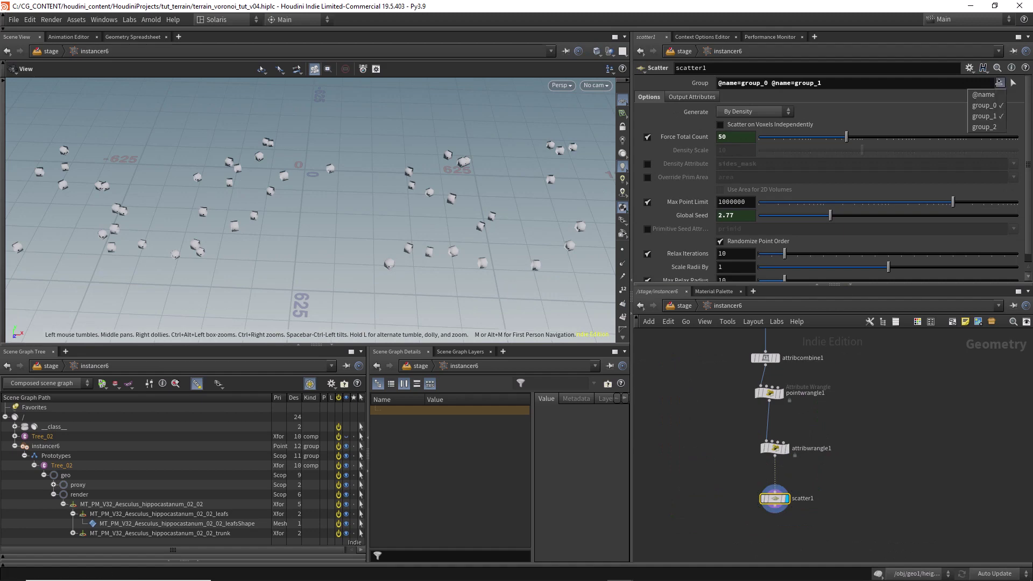
left_click(988, 123)
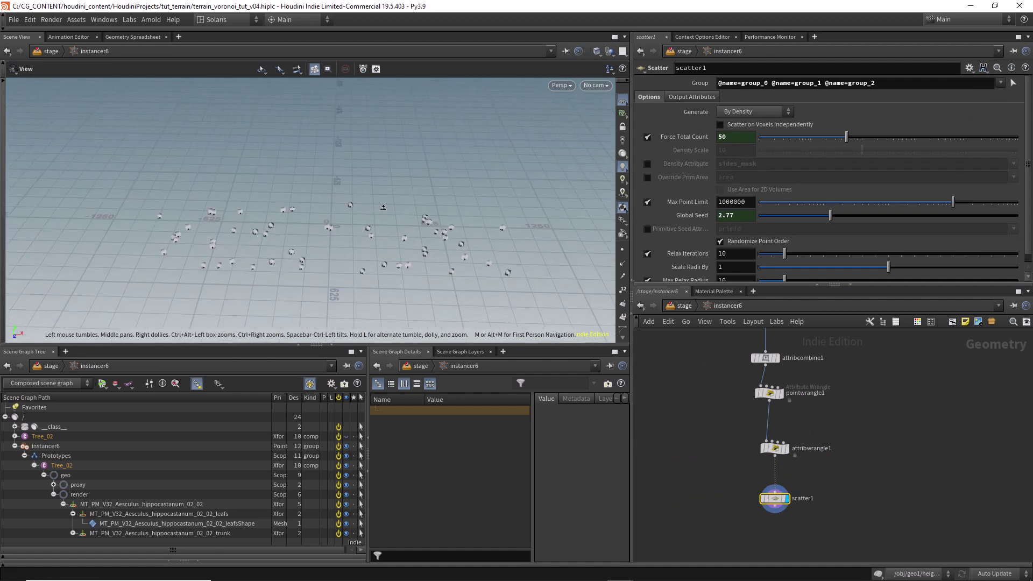
key("BackSpace")
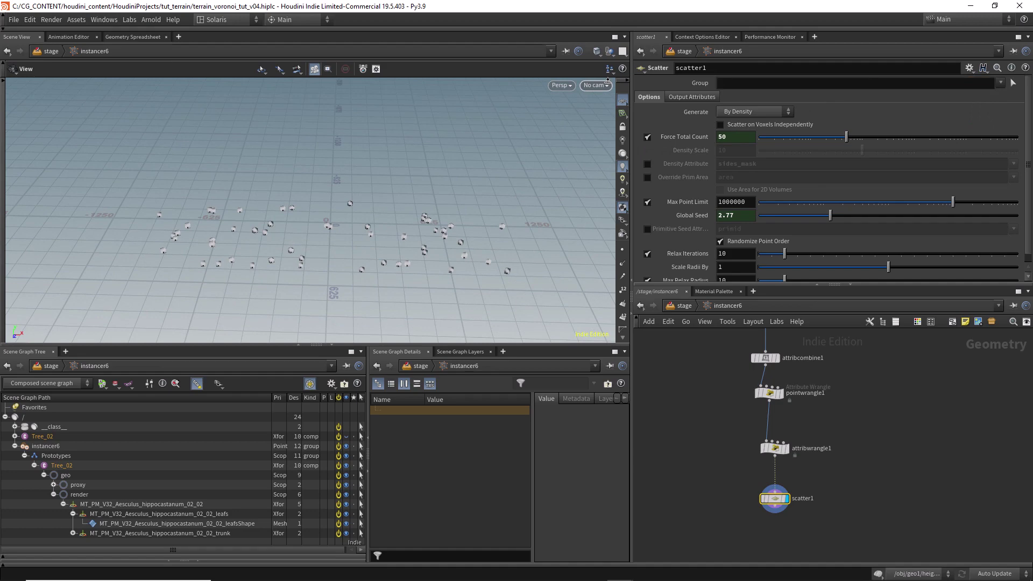
left_click(689, 306)
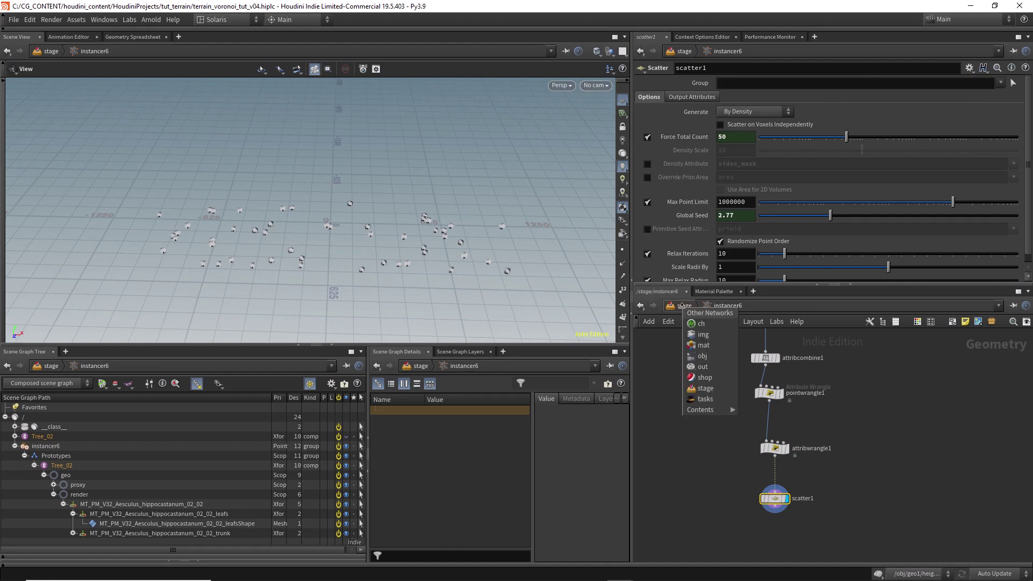
left_click(703, 388)
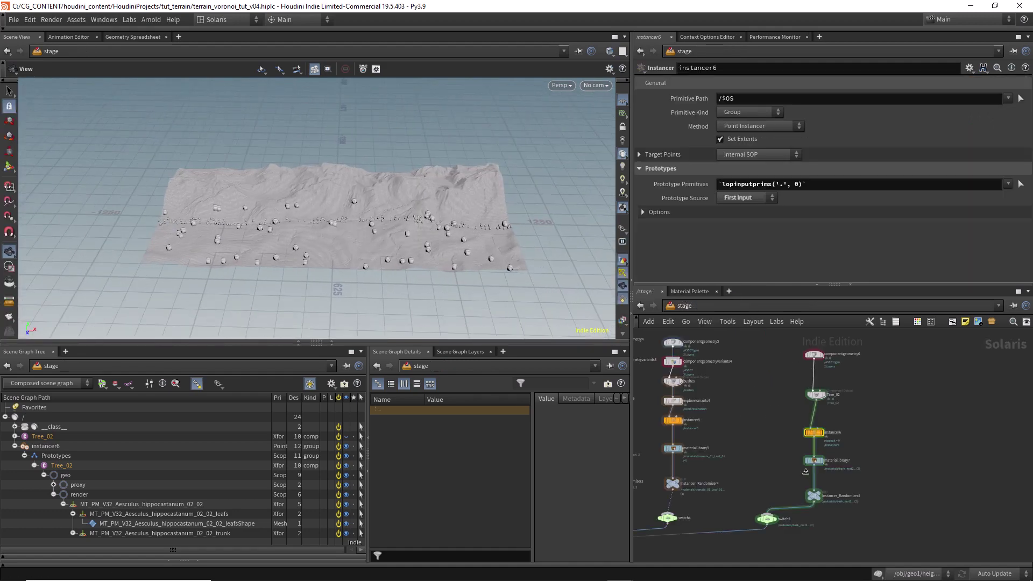
On Instancer_Randomizer5, set the number of points to 82 and the scatter Global Seed to 3.78.
left_click(814, 496)
left_click_drag(840, 266, 855, 266)
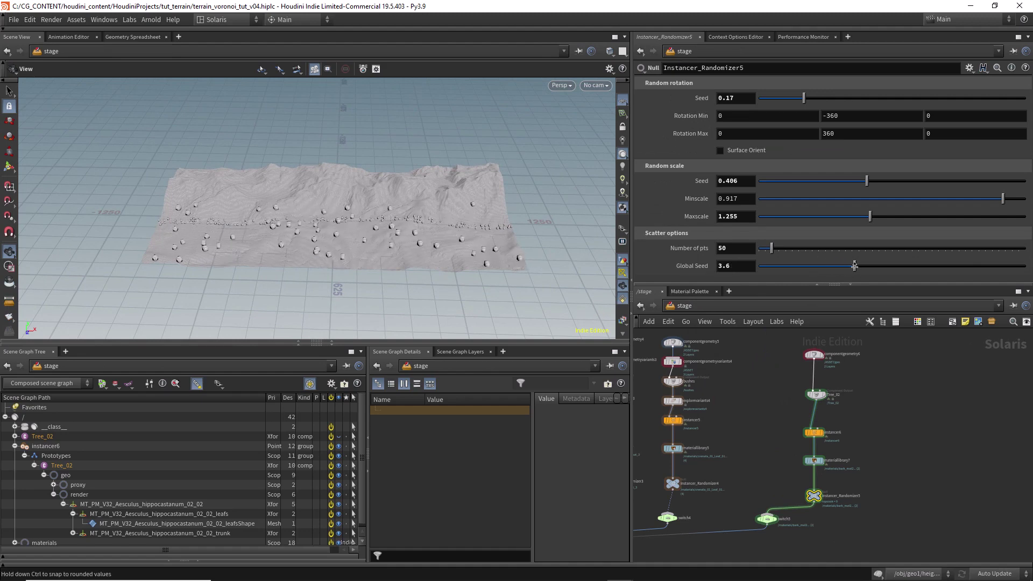
left_click_drag(771, 248, 780, 247)
mouse_move(854, 264)
left_mouse_down()
mouse_move(866, 263)
mouse_move(856, 264)
left_mouse_up()
left_click_drag(386, 258, 386, 218)
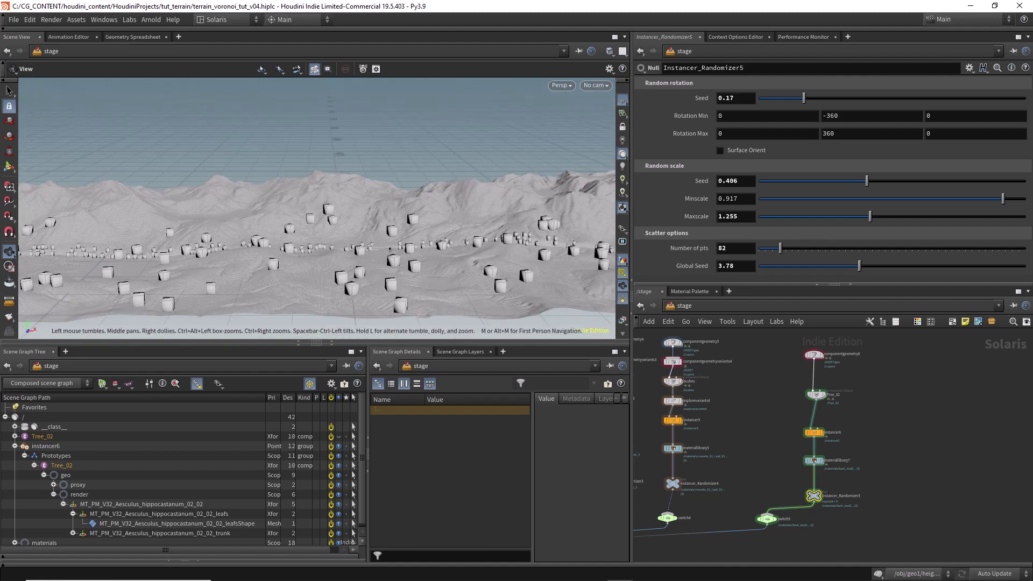
Review the leaf shader network inside materiallibrary7 and return to stage.
left_click(814, 461)
double_click(815, 461)
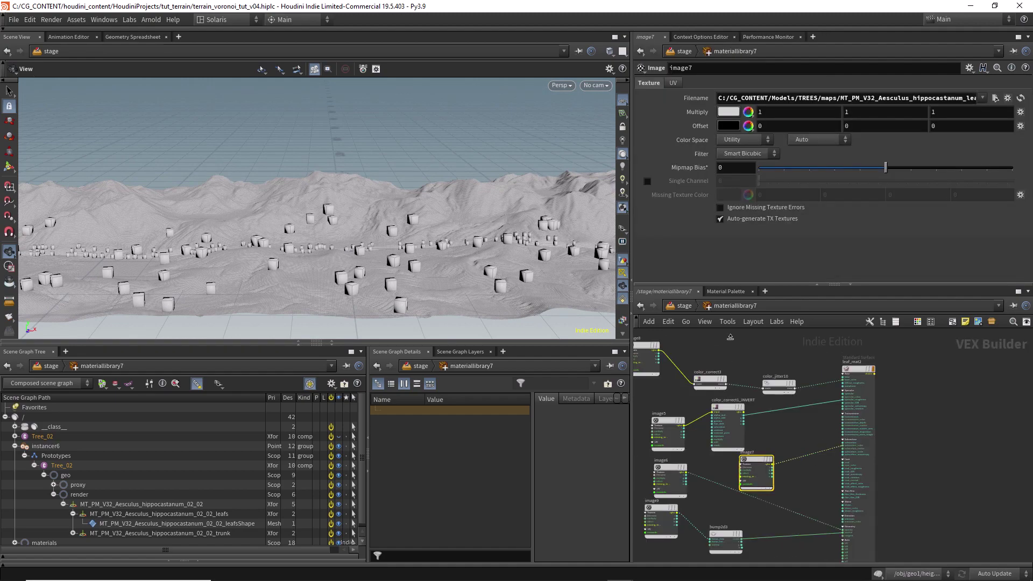
left_click(682, 306)
Save the scene and render the terrain view with Arnold in the viewport.
mouse_move(408, 253)
left_mouse_down()
mouse_move(408, 285)
mouse_move(425, 245)
left_mouse_up()
key("ctrl+s")
left_click(562, 85)
left_click(584, 154)
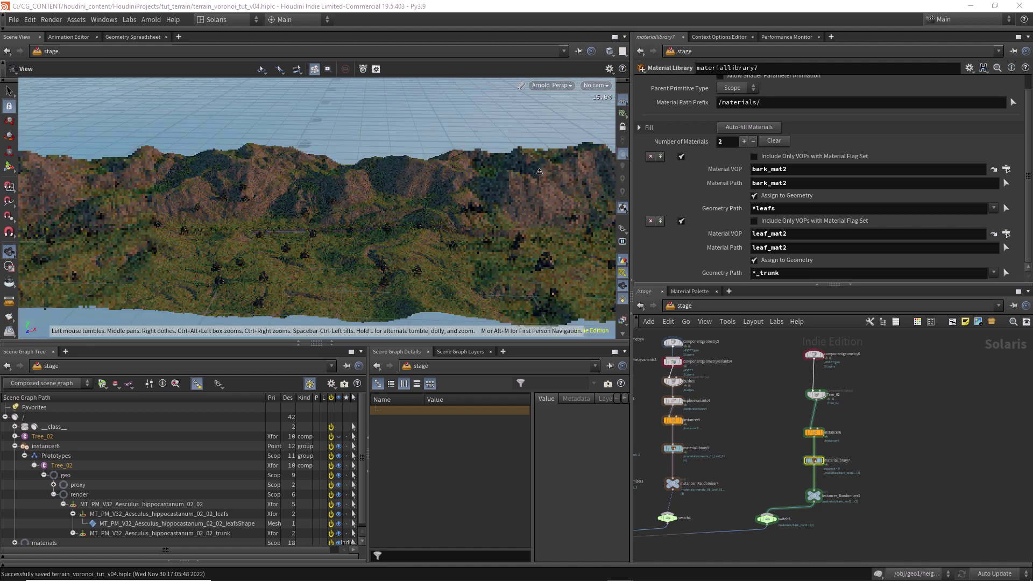
In materiallibrary7, swap the geometry assignments: set bark_mat2's Geometry Path to *_trunk and leaf_mat2's Geometry Path to *leafs.
scroll(539, 171, "up", 5)
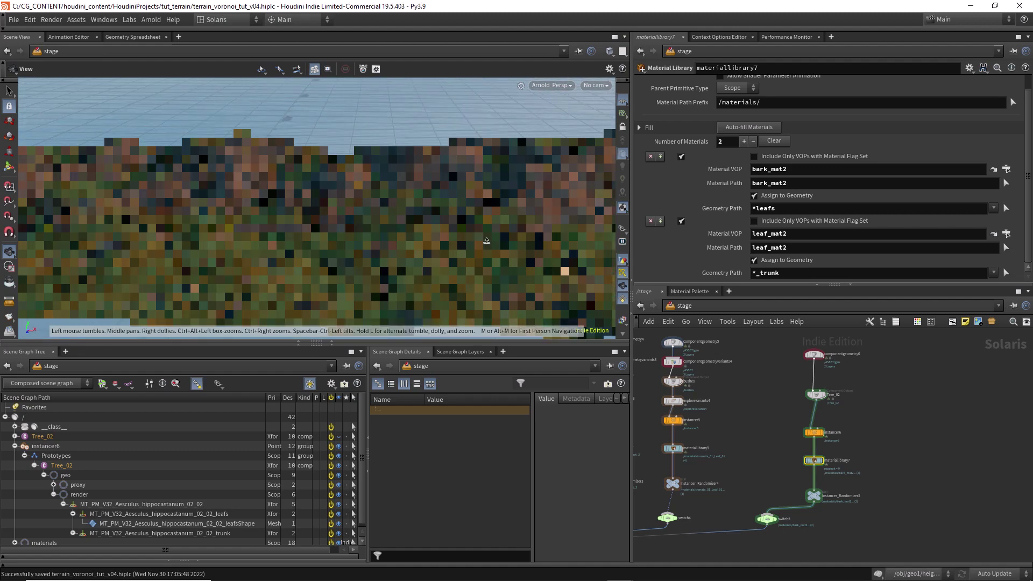
scroll(451, 217, "up", 5)
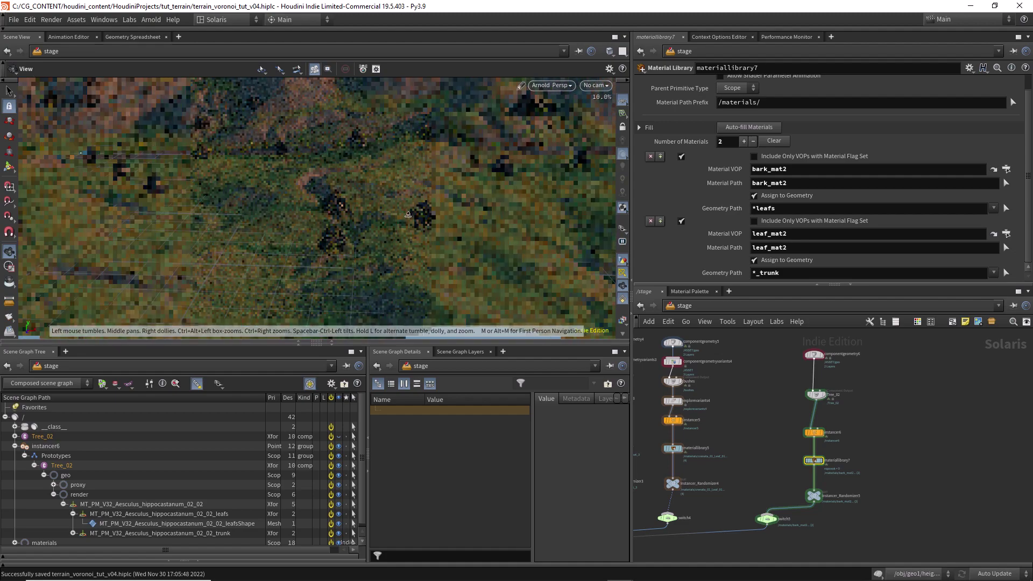
scroll(454, 219, "down", 5)
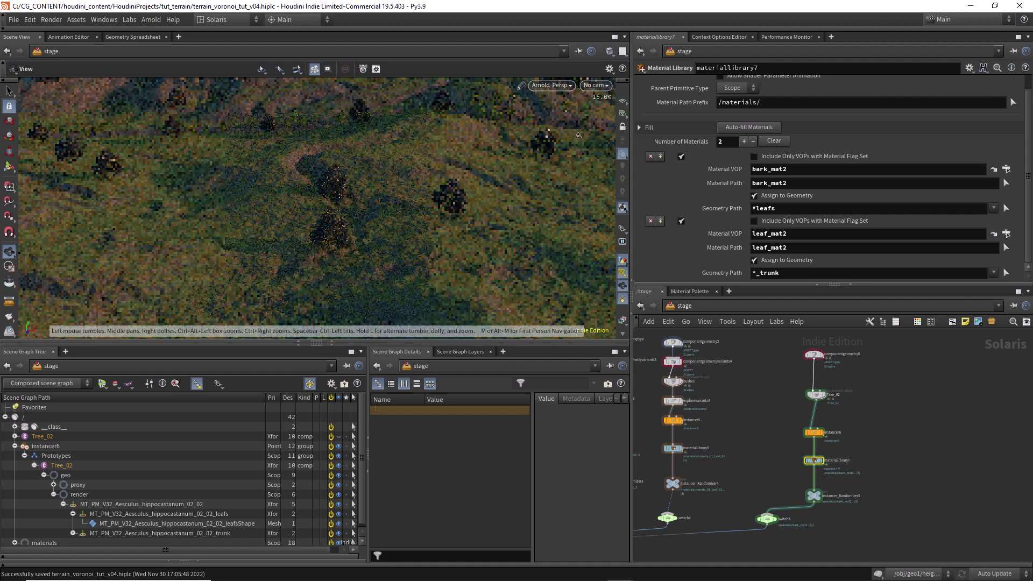
scroll(388, 250, "up", 3)
scroll(388, 250, "down", 3)
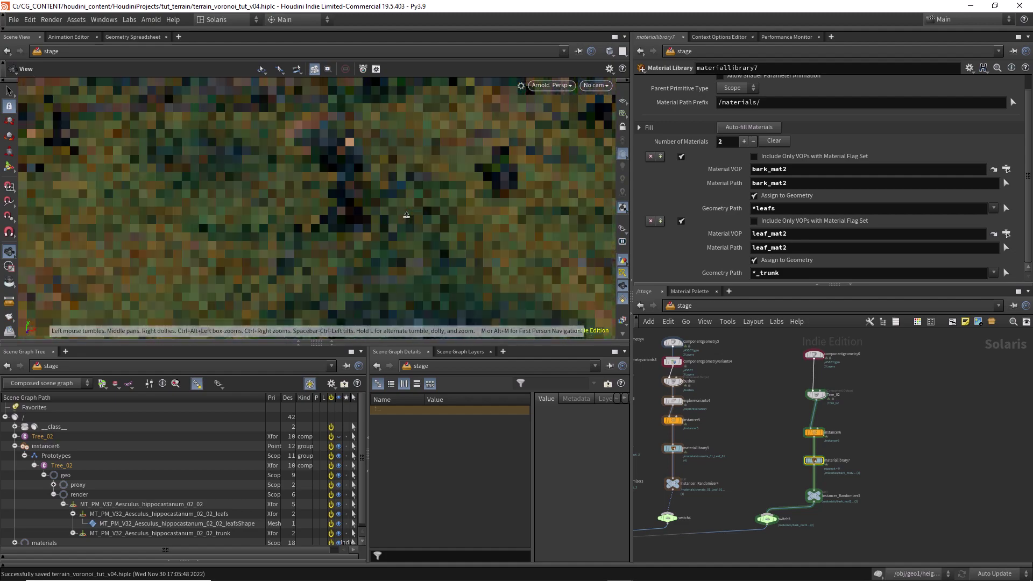
scroll(356, 247, "up", 5)
double_click(765, 208)
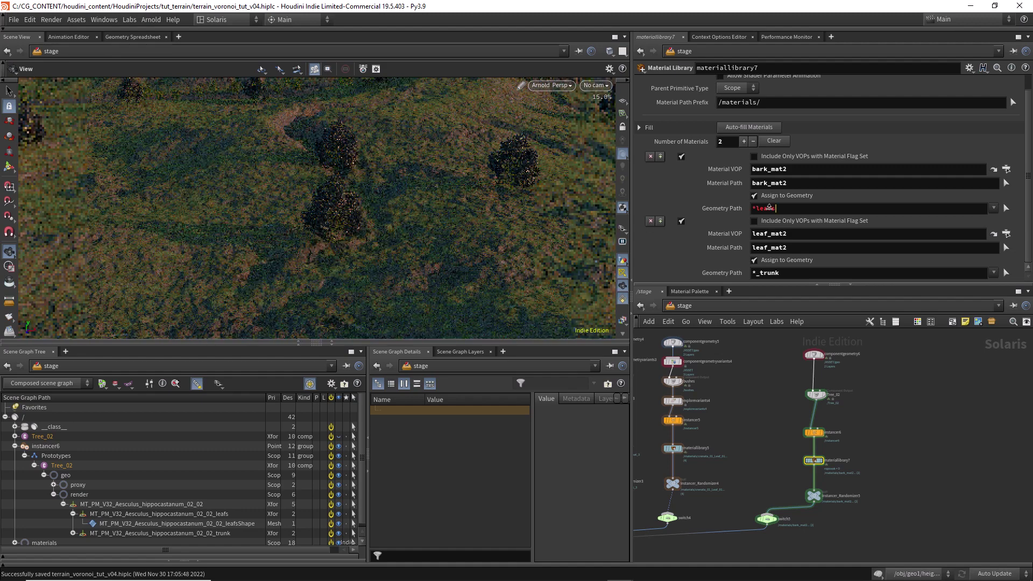
type("*_trunk")
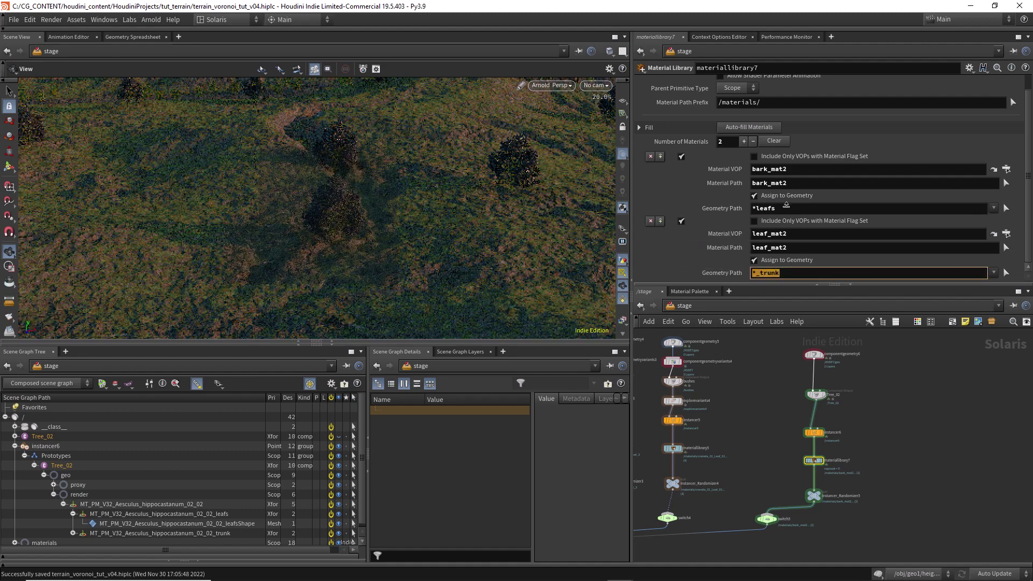
key("Return")
double_click(788, 272)
type("*leafs")
key("Return")
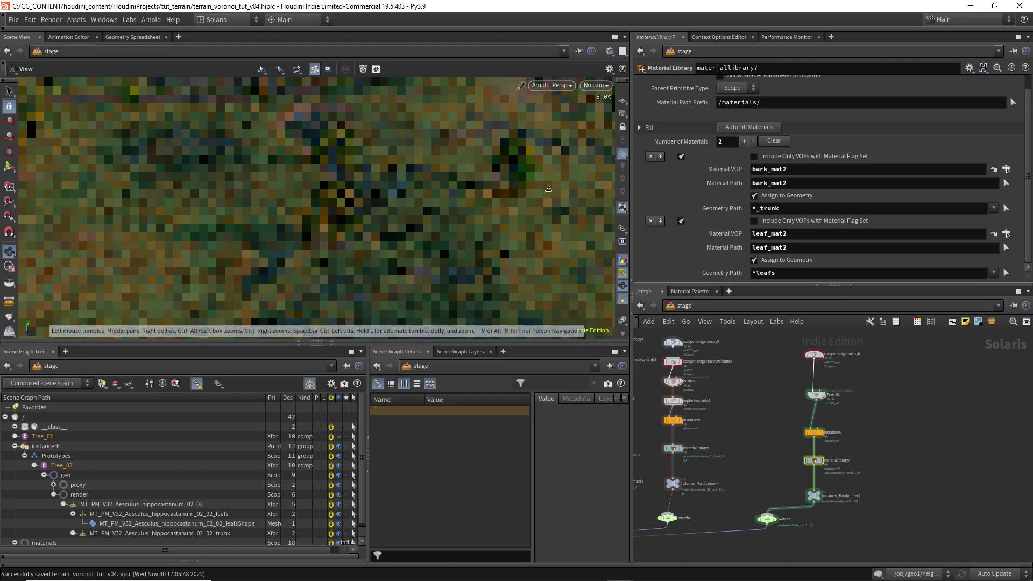
Review the reshaded trees across the terrain in the Arnold render, and switch the viewport back to the non-Arnold shaded display.
scroll(428, 234, "down", 5)
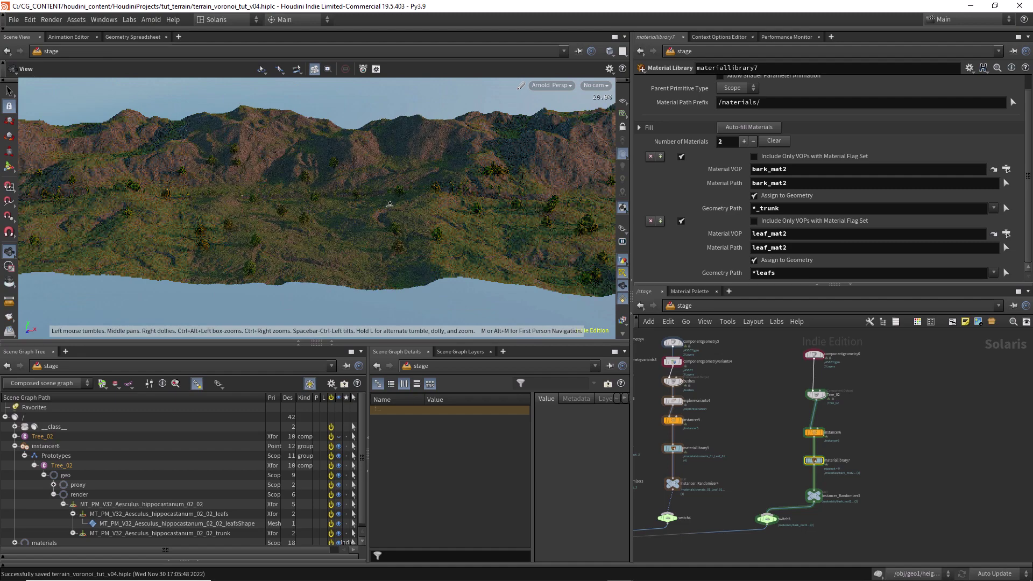
scroll(397, 211, "up", 6)
scroll(397, 211, "down", 6)
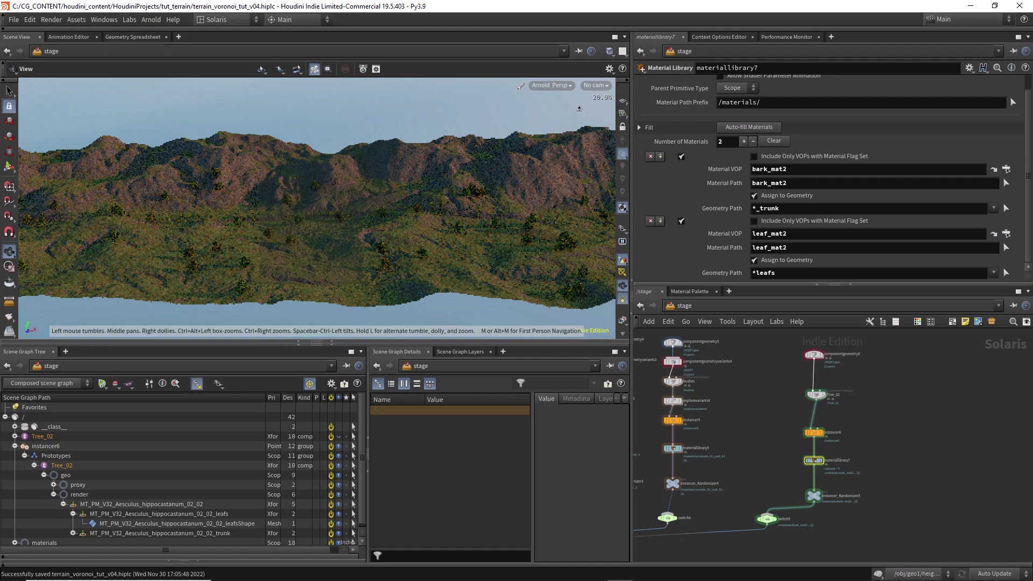
left_click(551, 85)
left_click(532, 138)
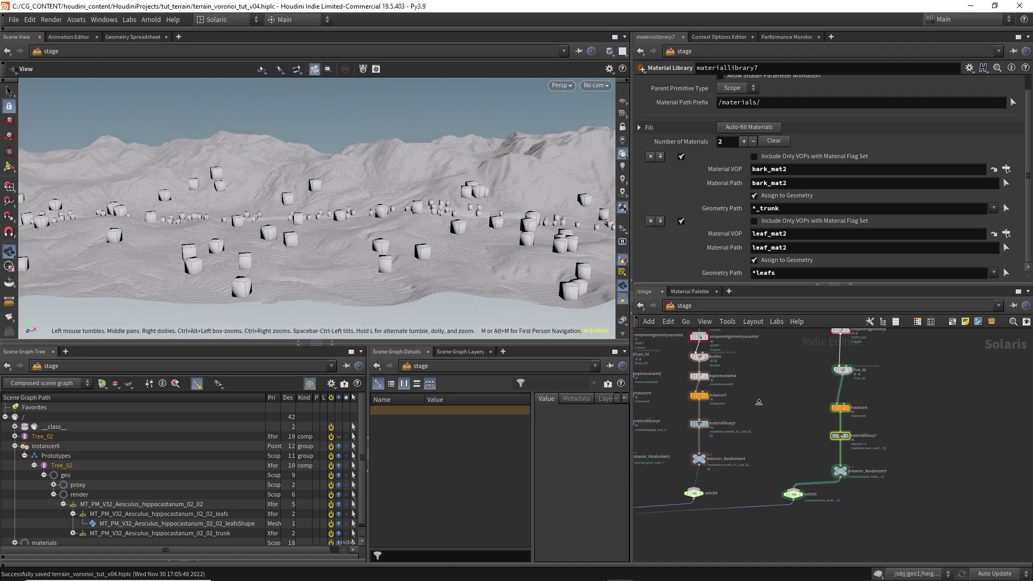
Select the four switch nodes of the other vegetation branches together and set their Select Input to 0.
scroll(802, 387, "down", 3)
middle_click_drag(688, 448, 729, 476)
left_click_drag(672, 425, 808, 446)
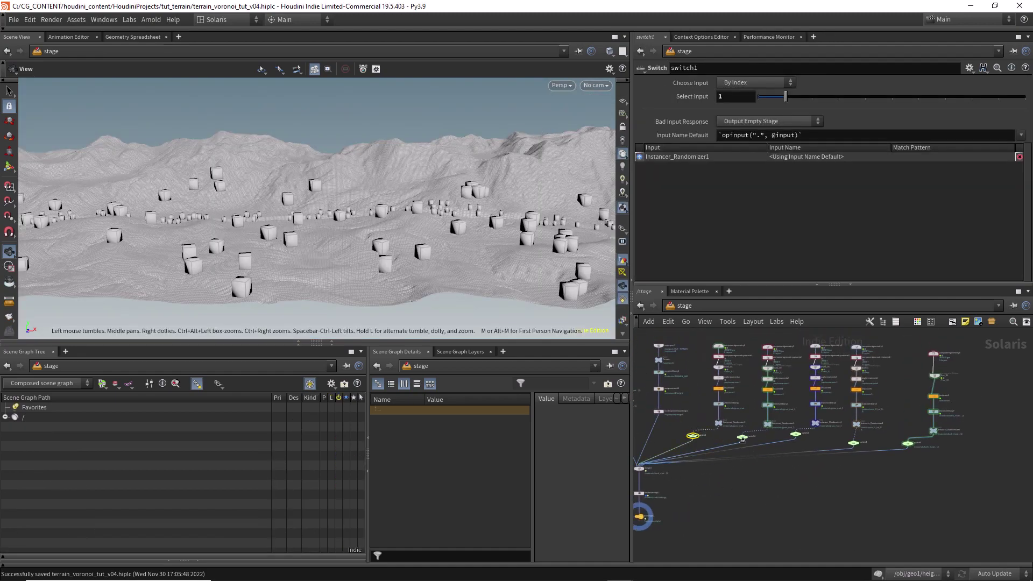
left_click(853, 442, "shift")
left_click_drag(786, 97, 759, 96)
left_click_drag(377, 215, 435, 228)
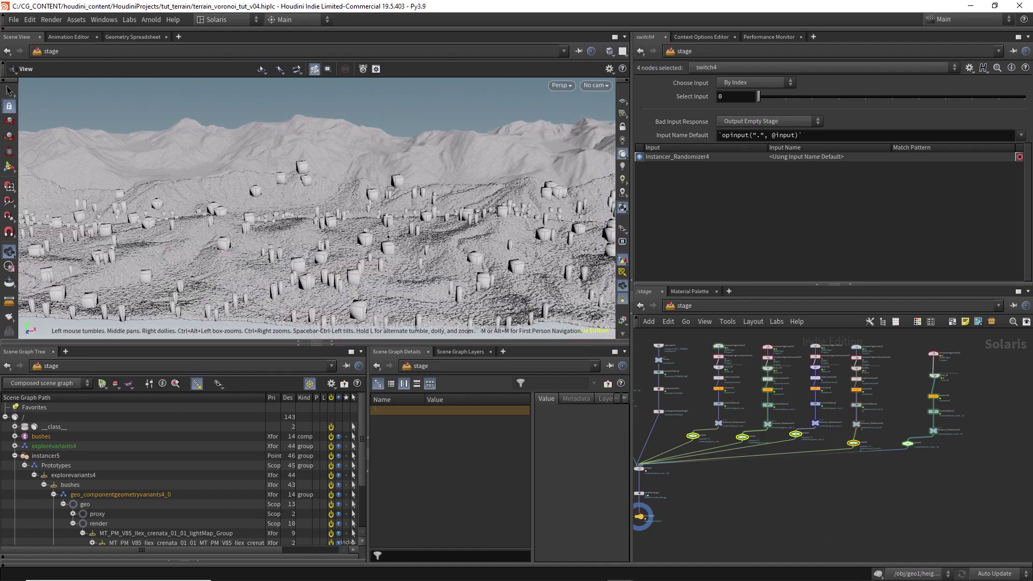